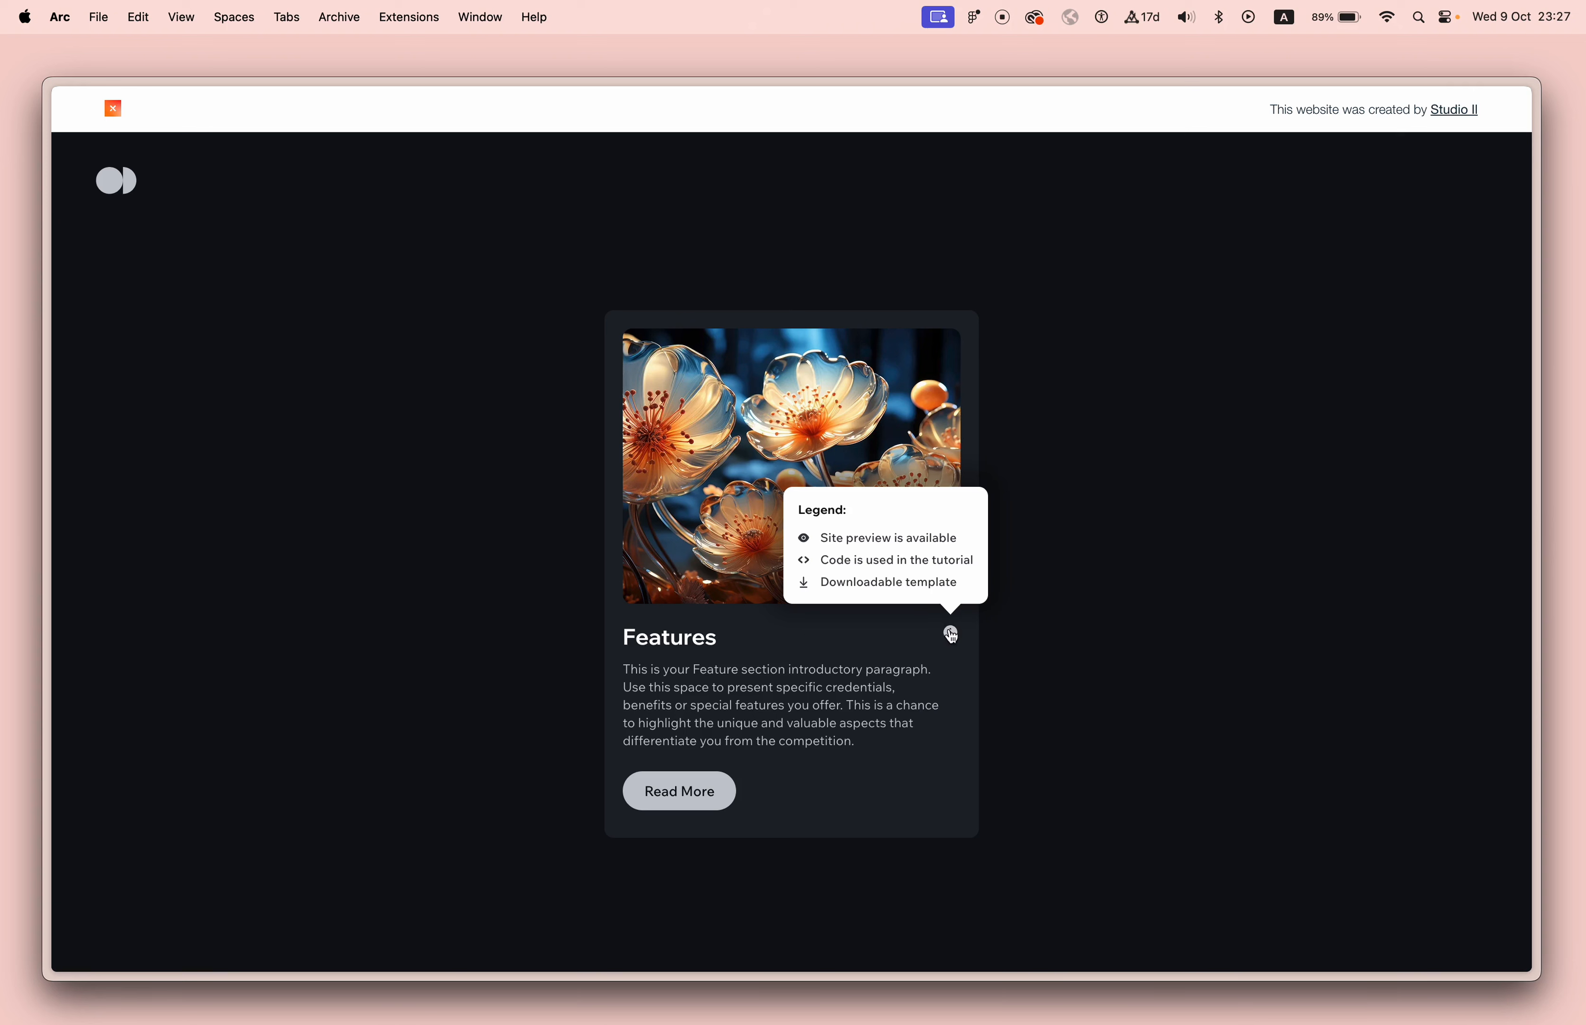
Toggle the legend tooltip on the live site's Features card, and switch to the site's Wix Studio editor.
{"action": "left_click", "coordinate": [951, 635]}
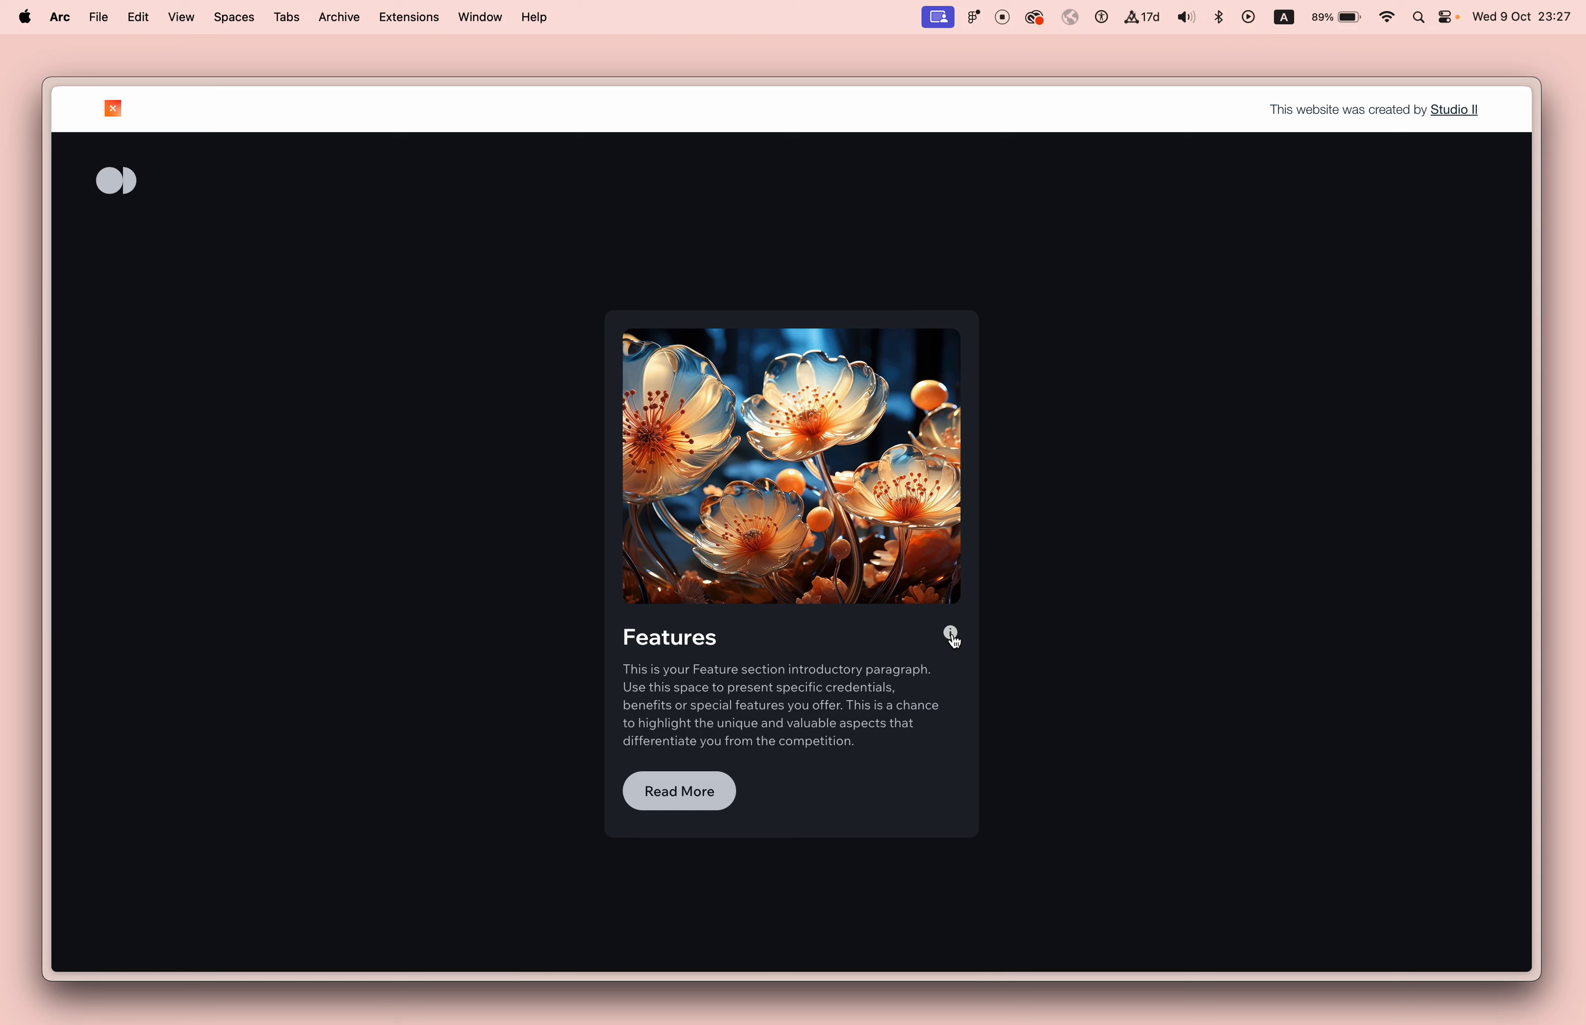
{"action": "key", "text": "ctrl+Tab"}
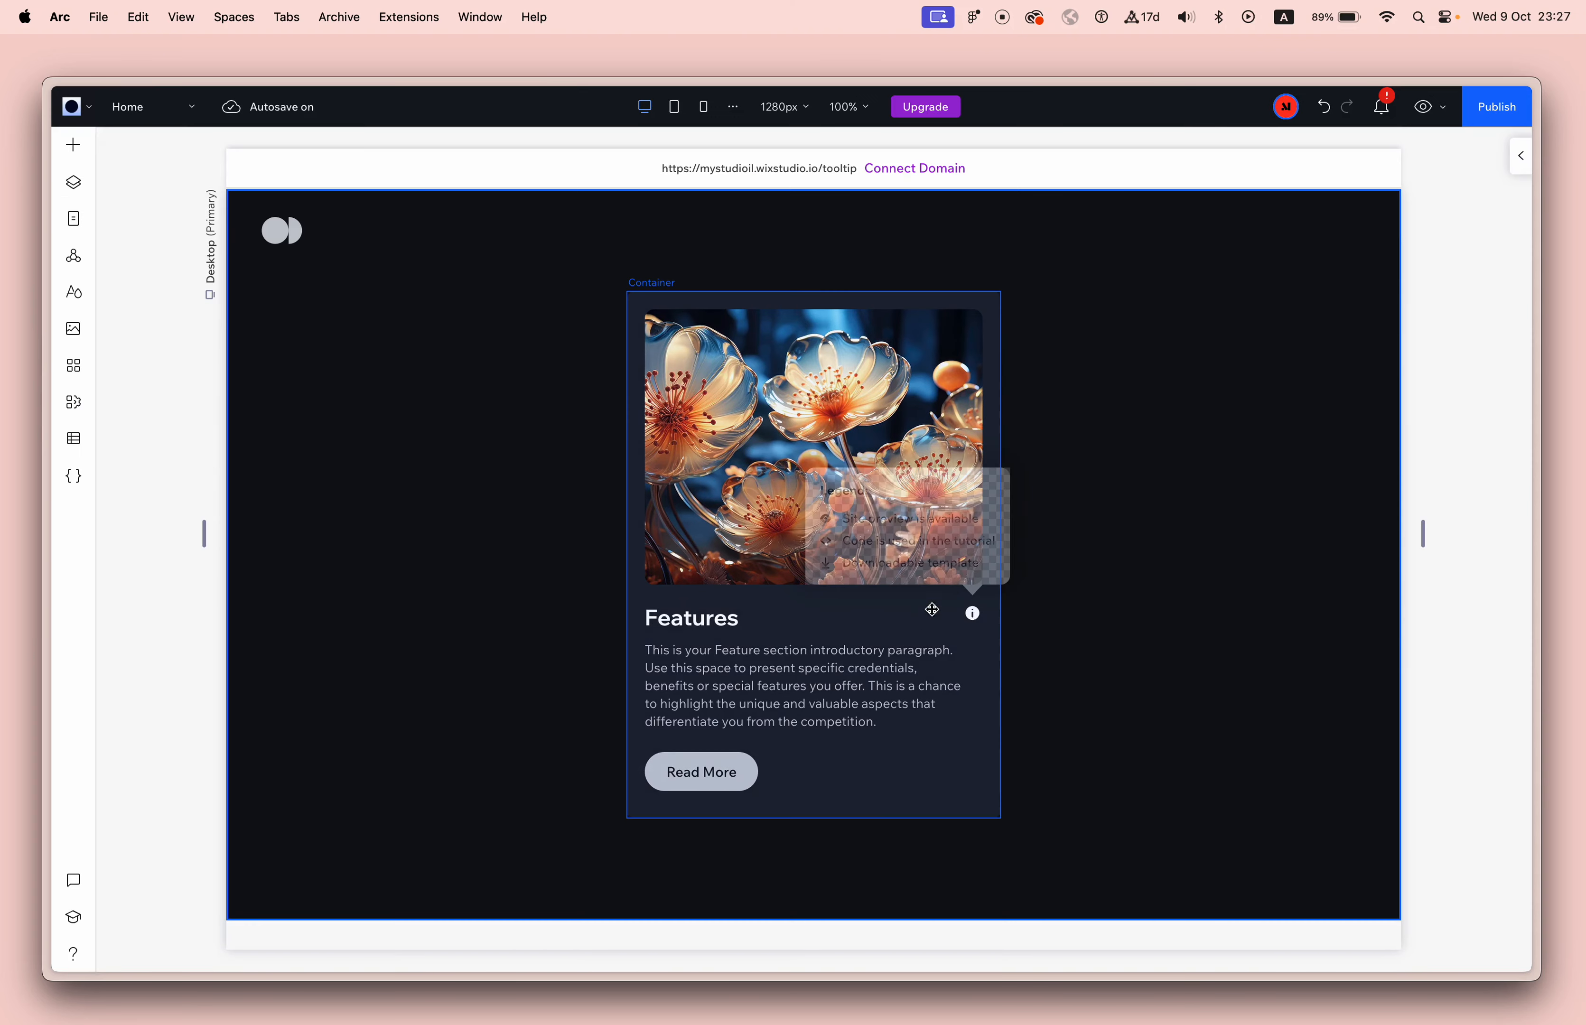
{"action": "left_click", "coordinate": [1120, 449]}
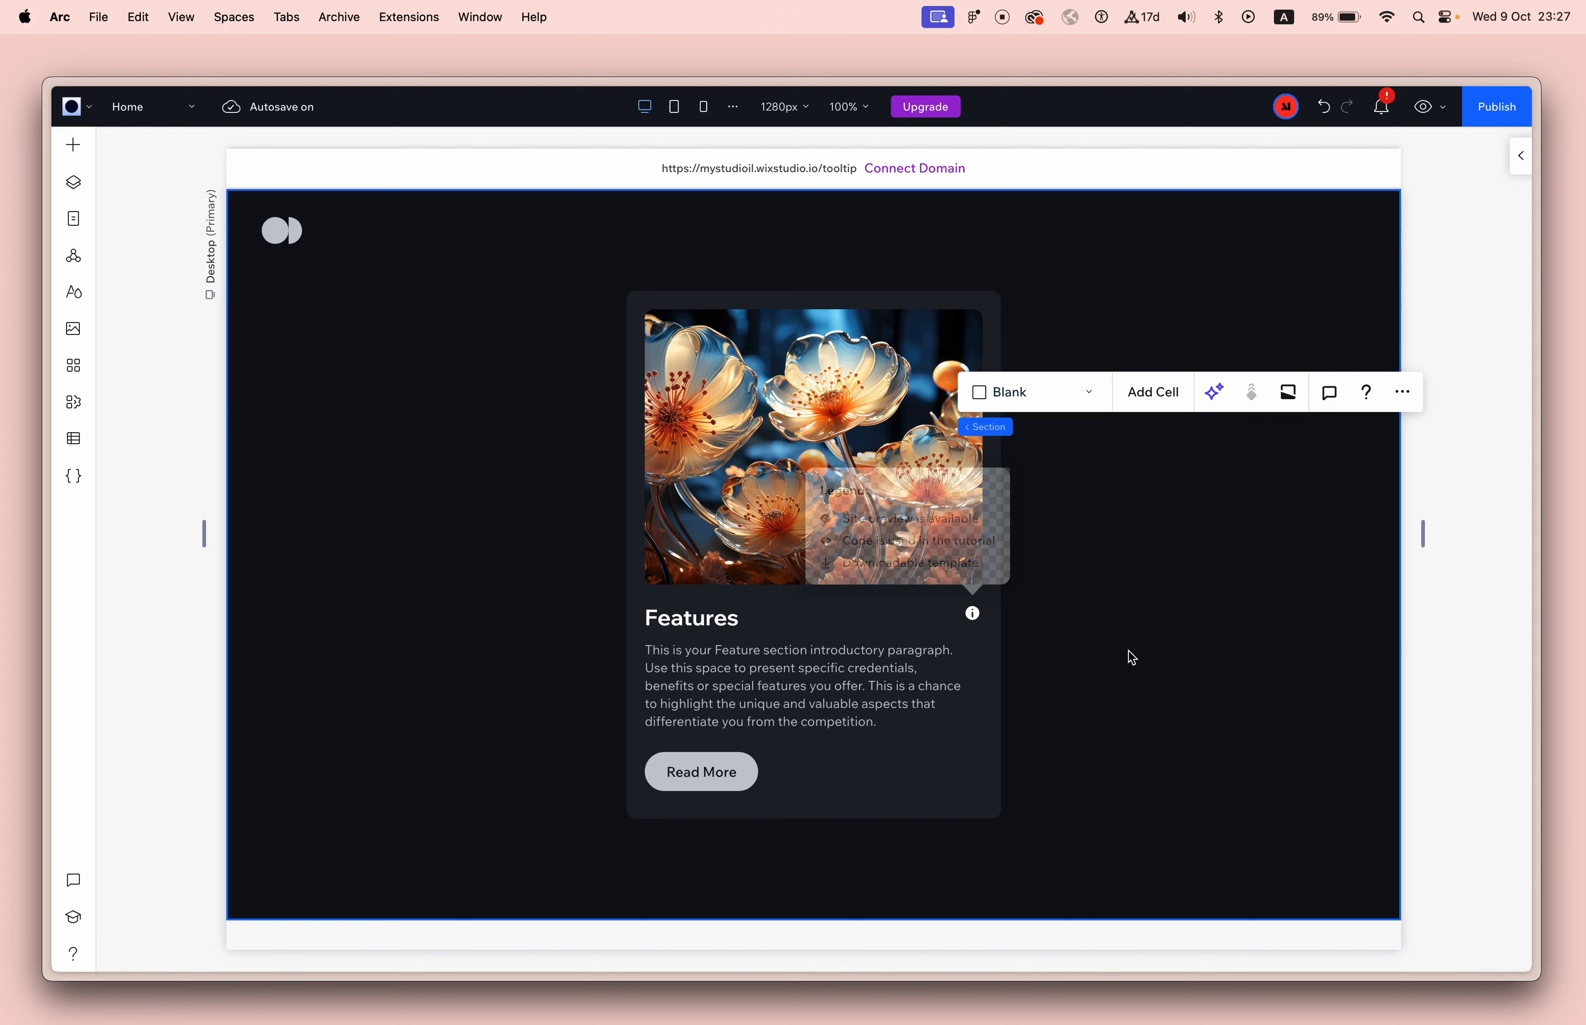
{"action": "left_click", "coordinate": [1144, 652]}
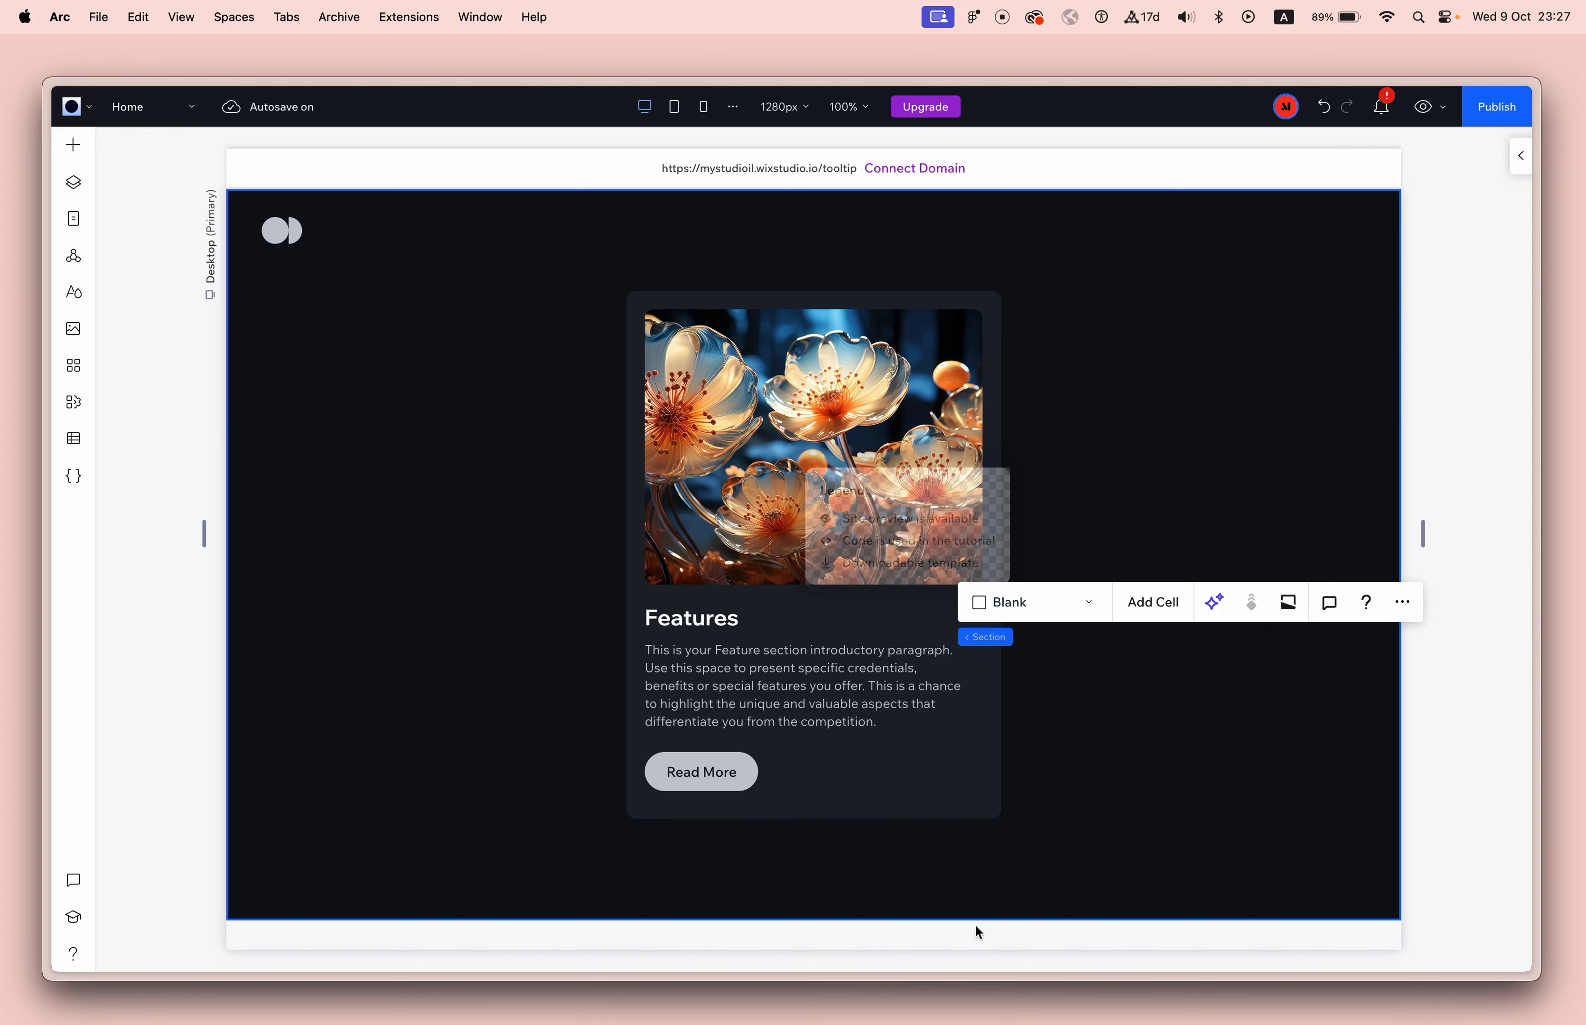
Add a blank section below the Features section and set its background color opacity to 0%.
{"action": "left_click", "coordinate": [814, 925]}
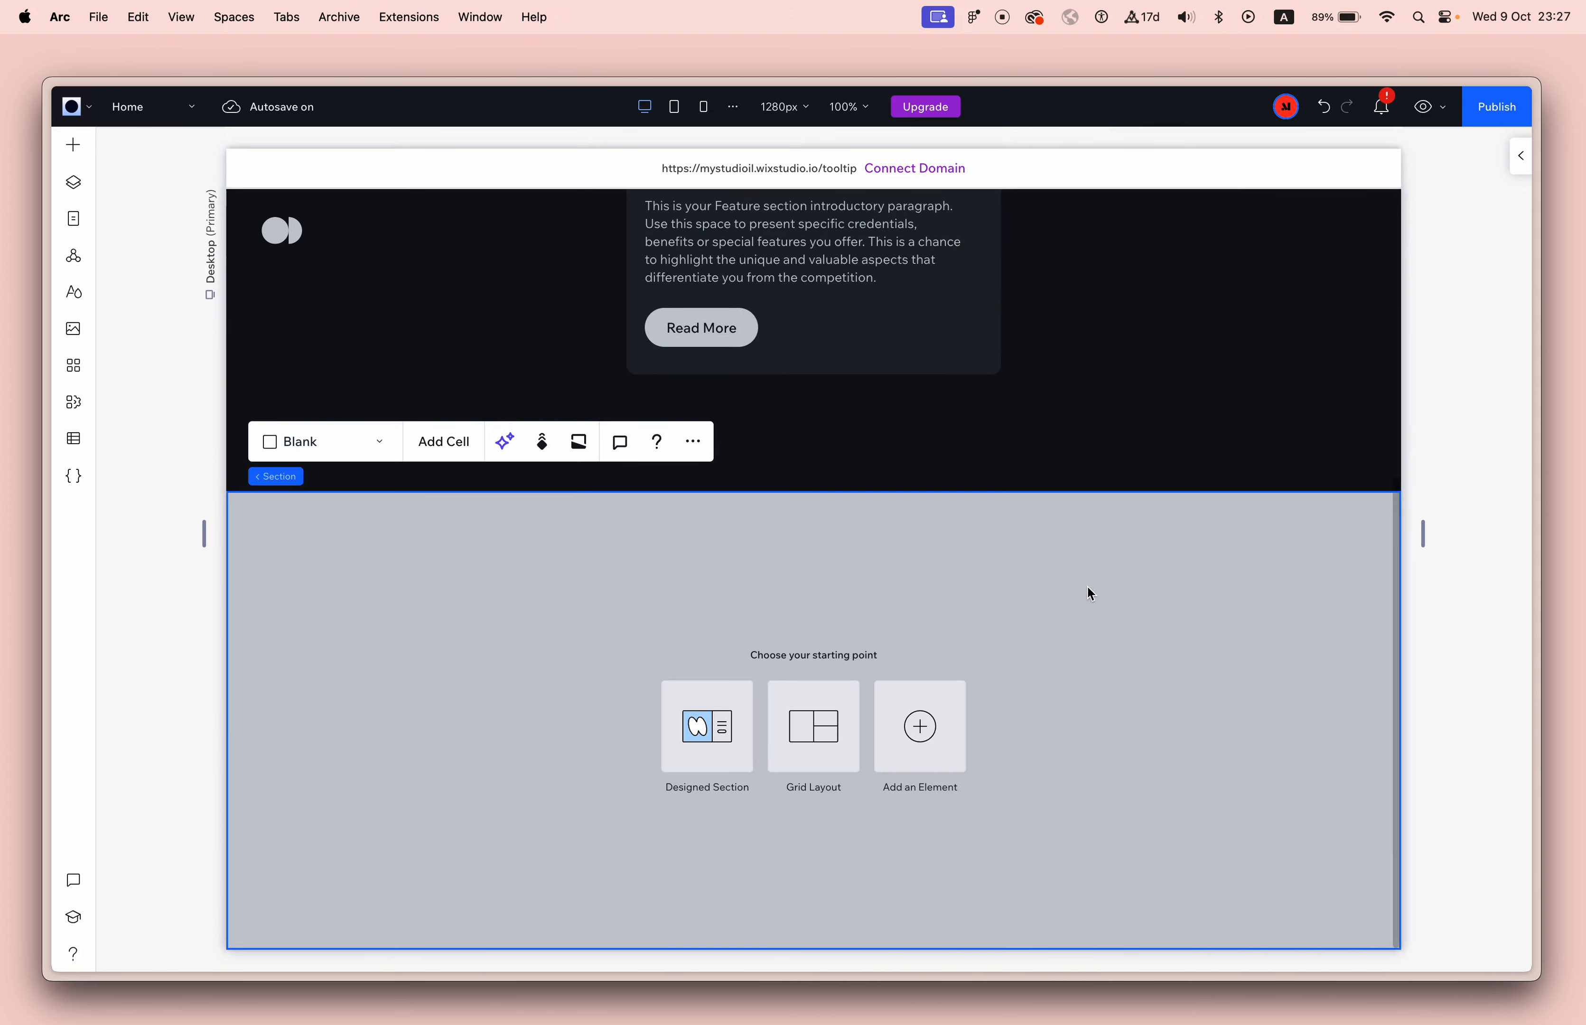
{"action": "left_click", "coordinate": [1519, 156]}
{"action": "left_click", "coordinate": [1459, 539]}
{"action": "type", "text": "00"}
{"action": "key", "text": "Return"}
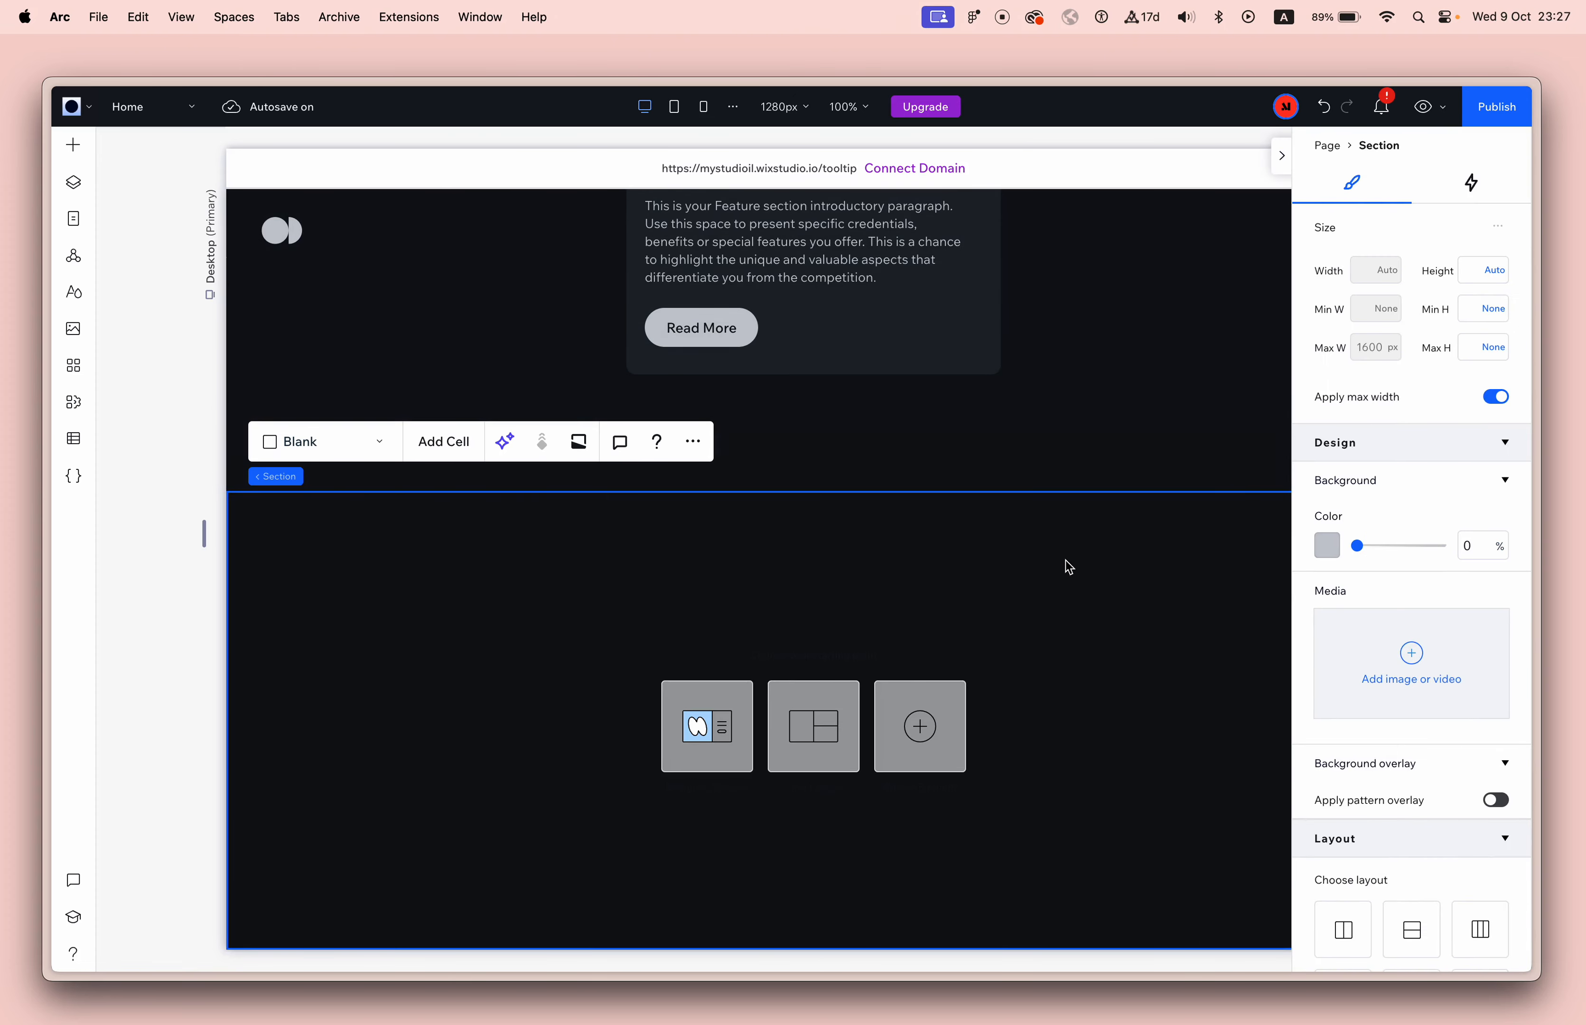
Place a new container near the middle of the new blank section.
{"action": "scroll", "coordinate": [1036, 556], "scroll_direction": "up", "scroll_amount": 4}
{"action": "scroll", "coordinate": [1036, 556], "scroll_direction": "down", "scroll_amount": 4}
{"action": "left_click", "coordinate": [73, 145]}
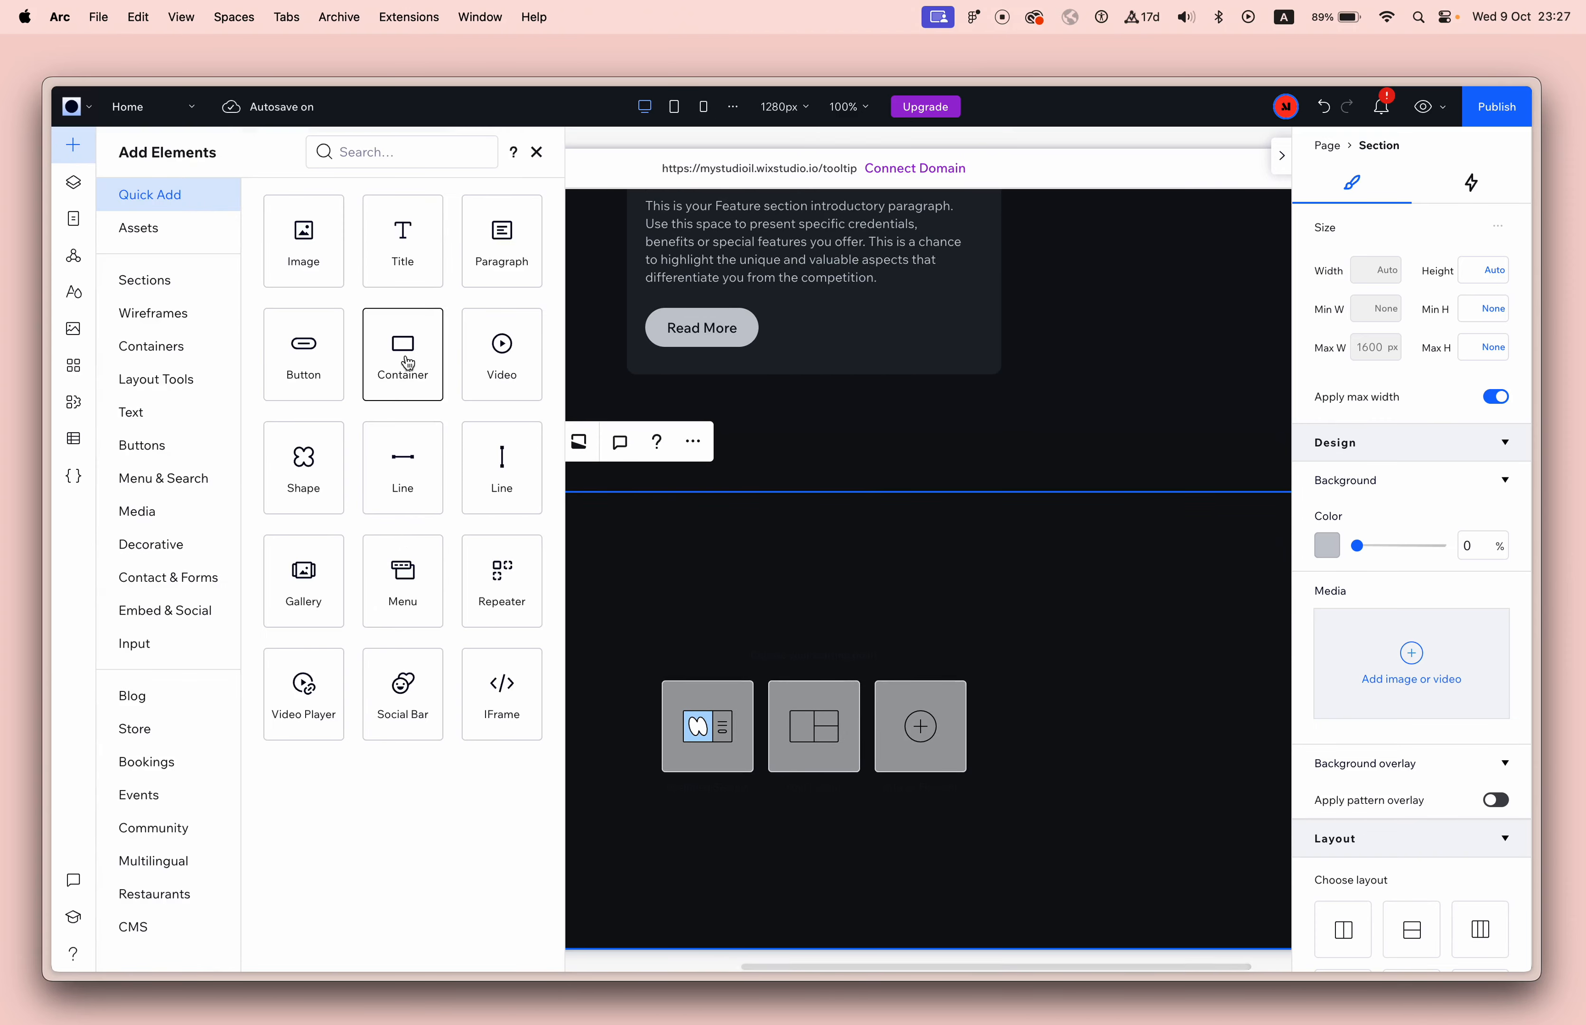
{"action": "left_click_drag", "start_coordinate": [408, 363], "coordinate": [850, 638]}
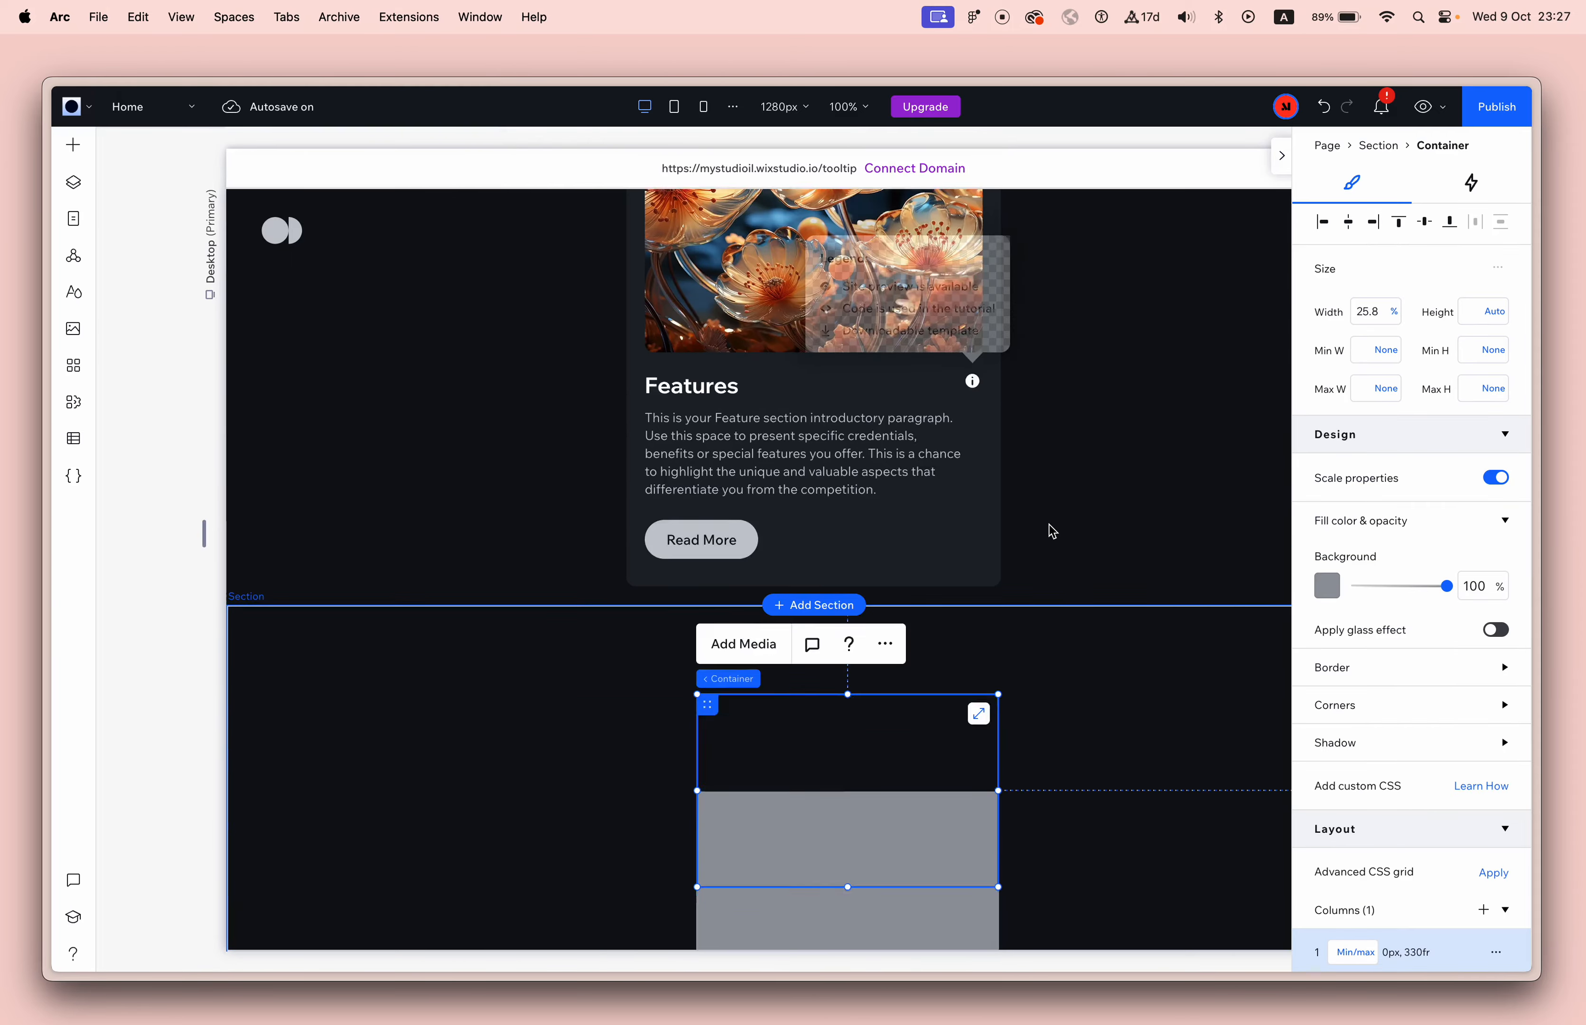
Turn off Scale properties for the new container and round all four of its corners.
{"action": "scroll", "coordinate": [1051, 531], "scroll_direction": "up", "scroll_amount": 3}
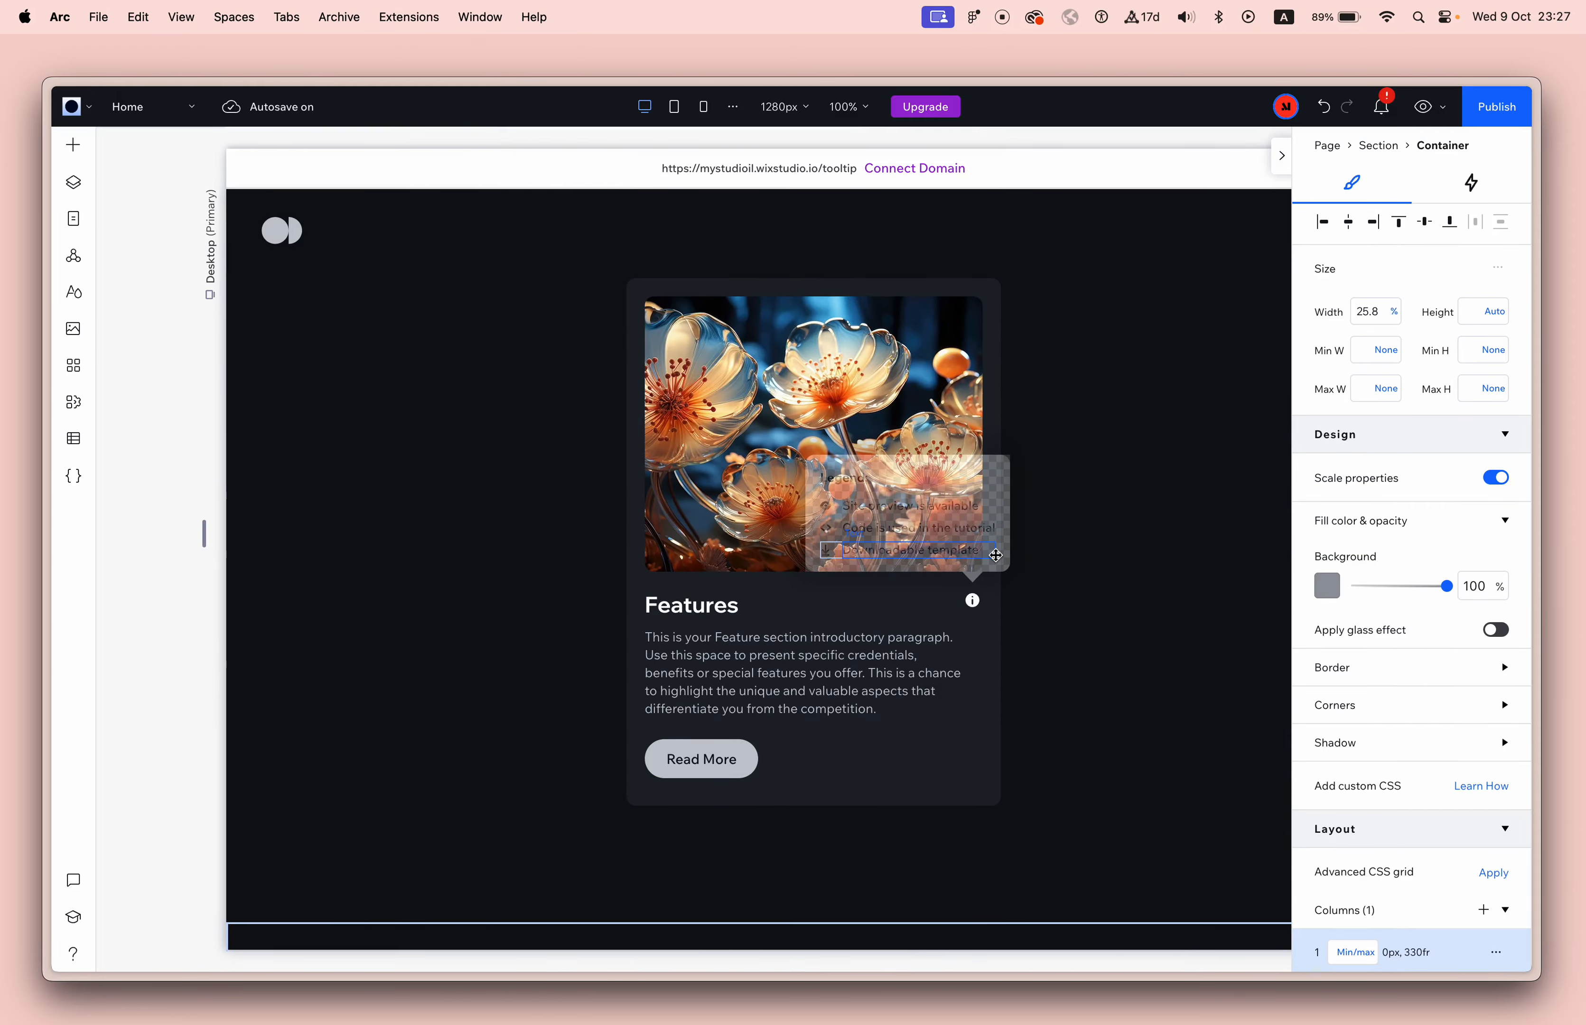
{"action": "scroll", "coordinate": [995, 555], "scroll_direction": "down", "scroll_amount": 6}
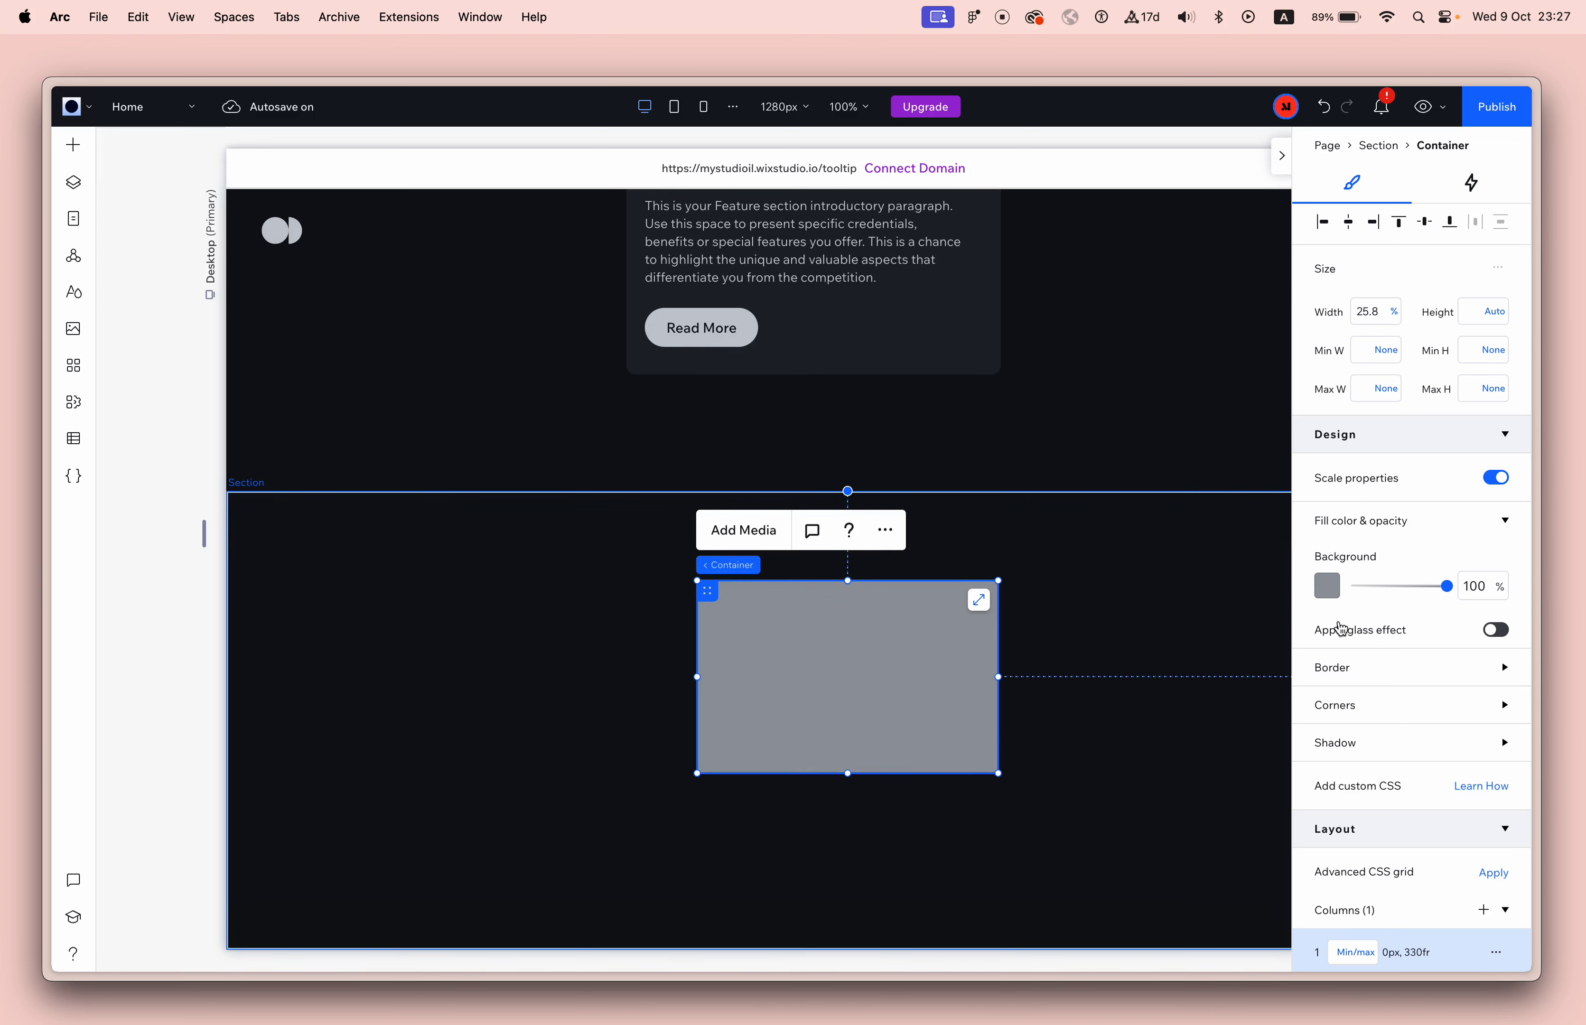
{"action": "left_click", "coordinate": [1496, 478]}
{"action": "left_click", "coordinate": [1362, 705]}
{"action": "left_click", "coordinate": [1329, 768]}
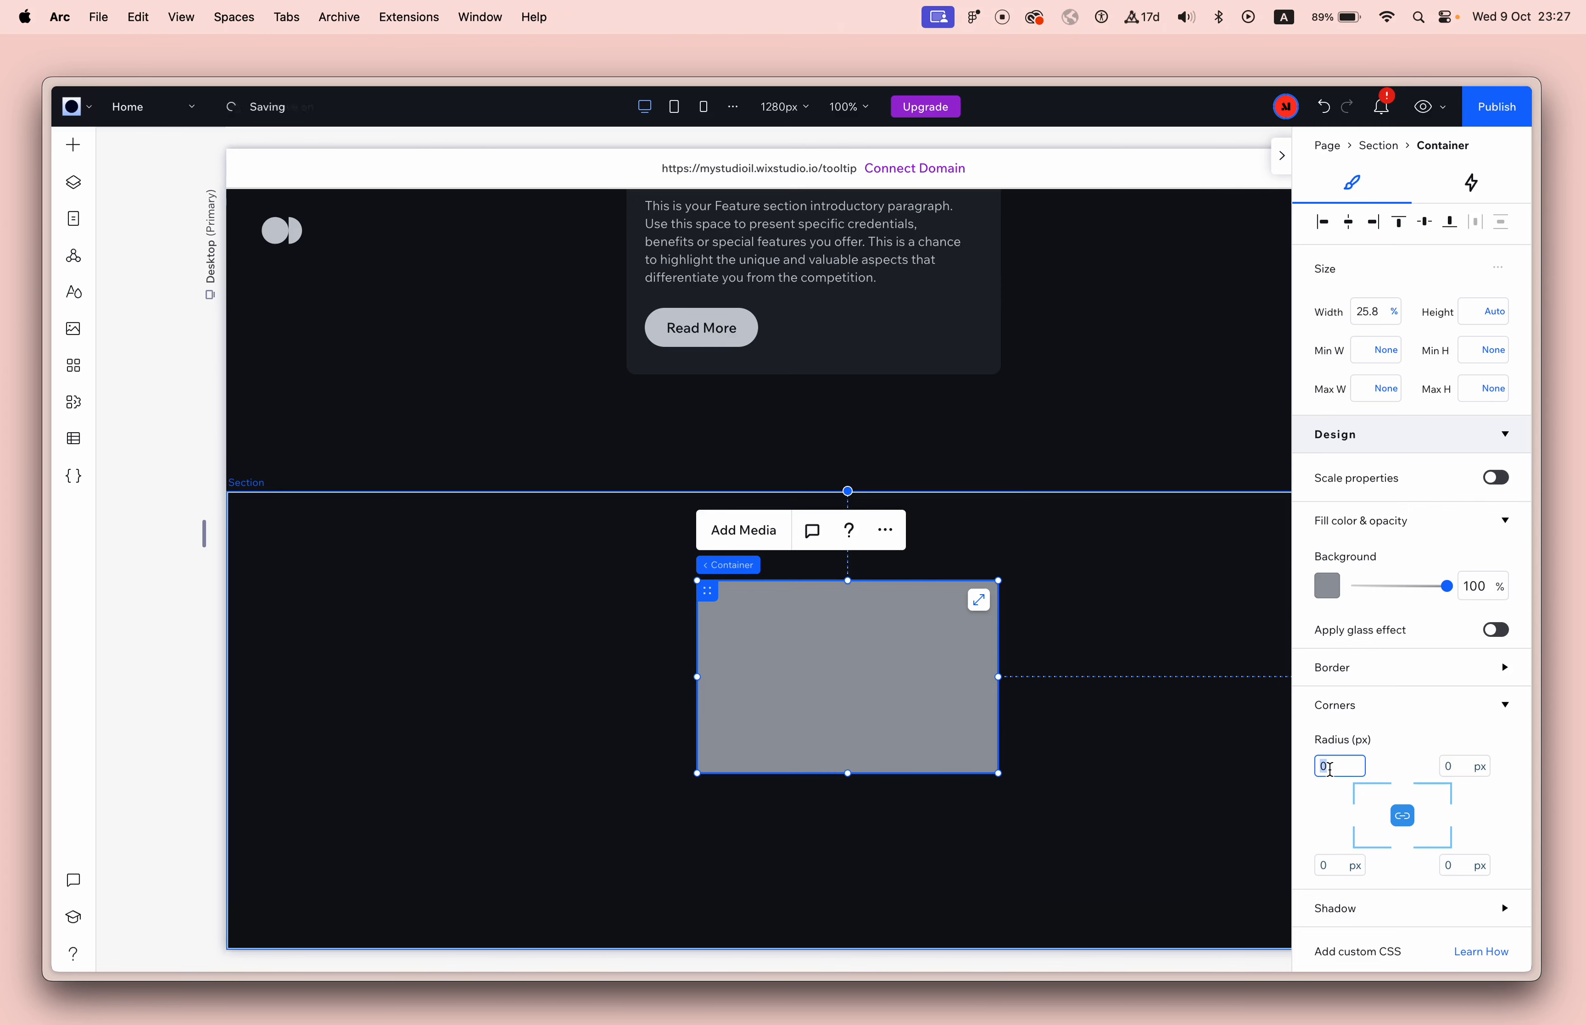
{"action": "left_click", "coordinate": [1151, 742]}
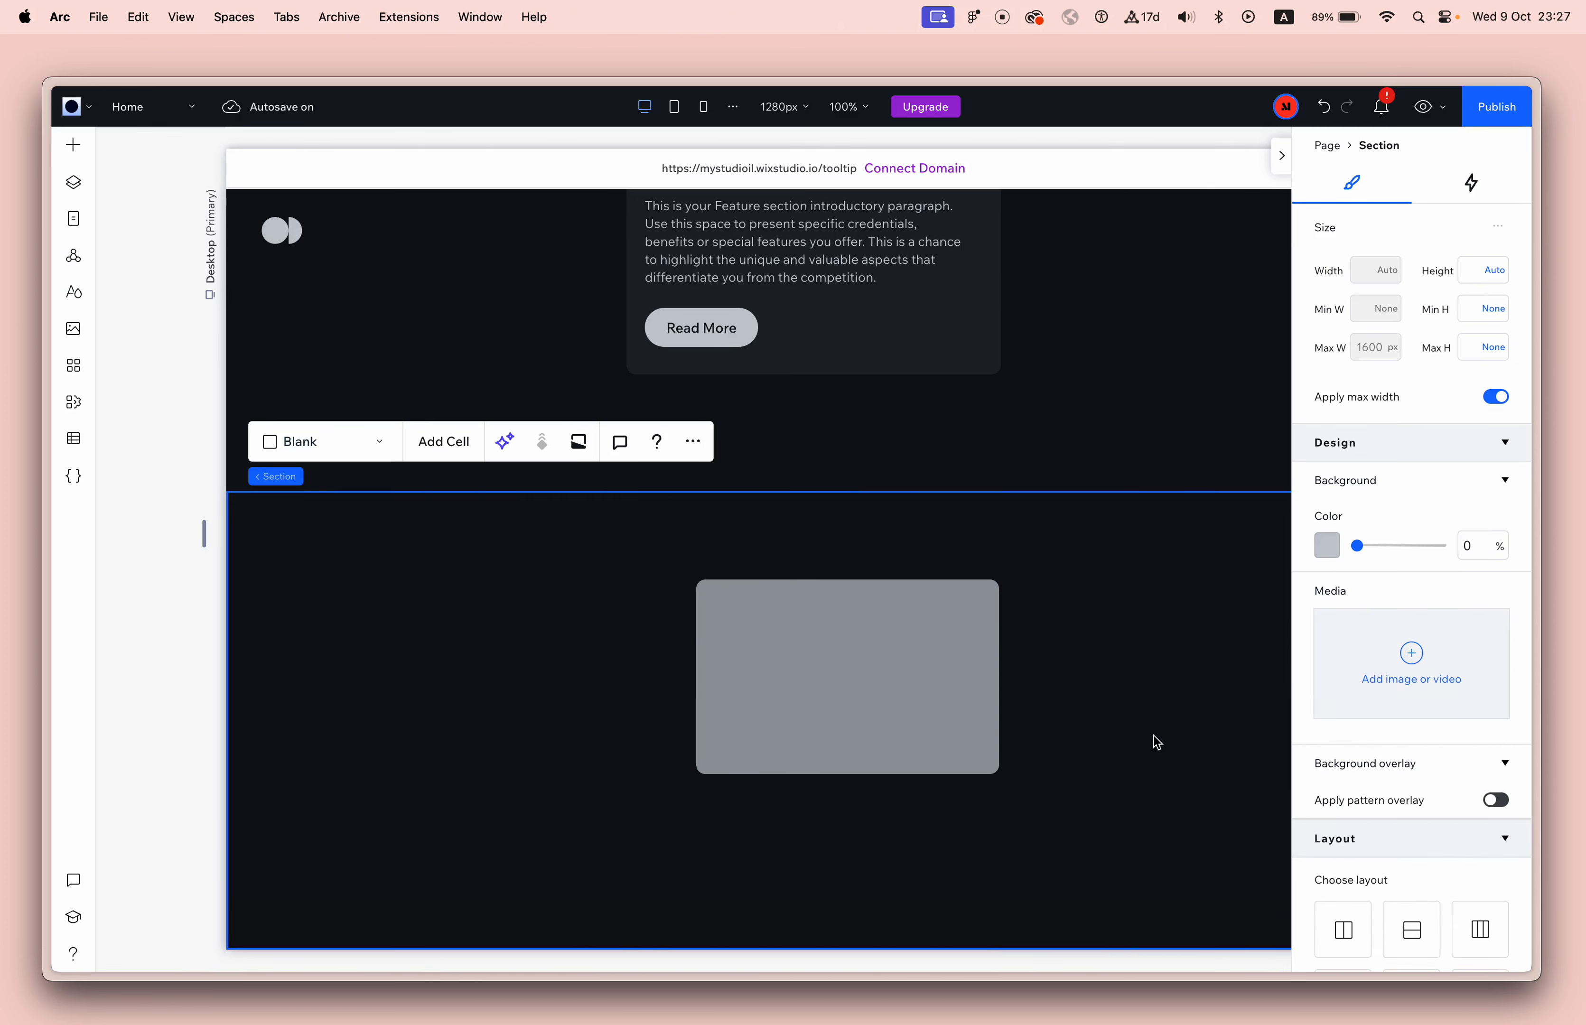
Change the rounded container's background fill to white from My colors.
{"action": "left_click", "coordinate": [966, 678]}
{"action": "left_click", "coordinate": [1327, 585]}
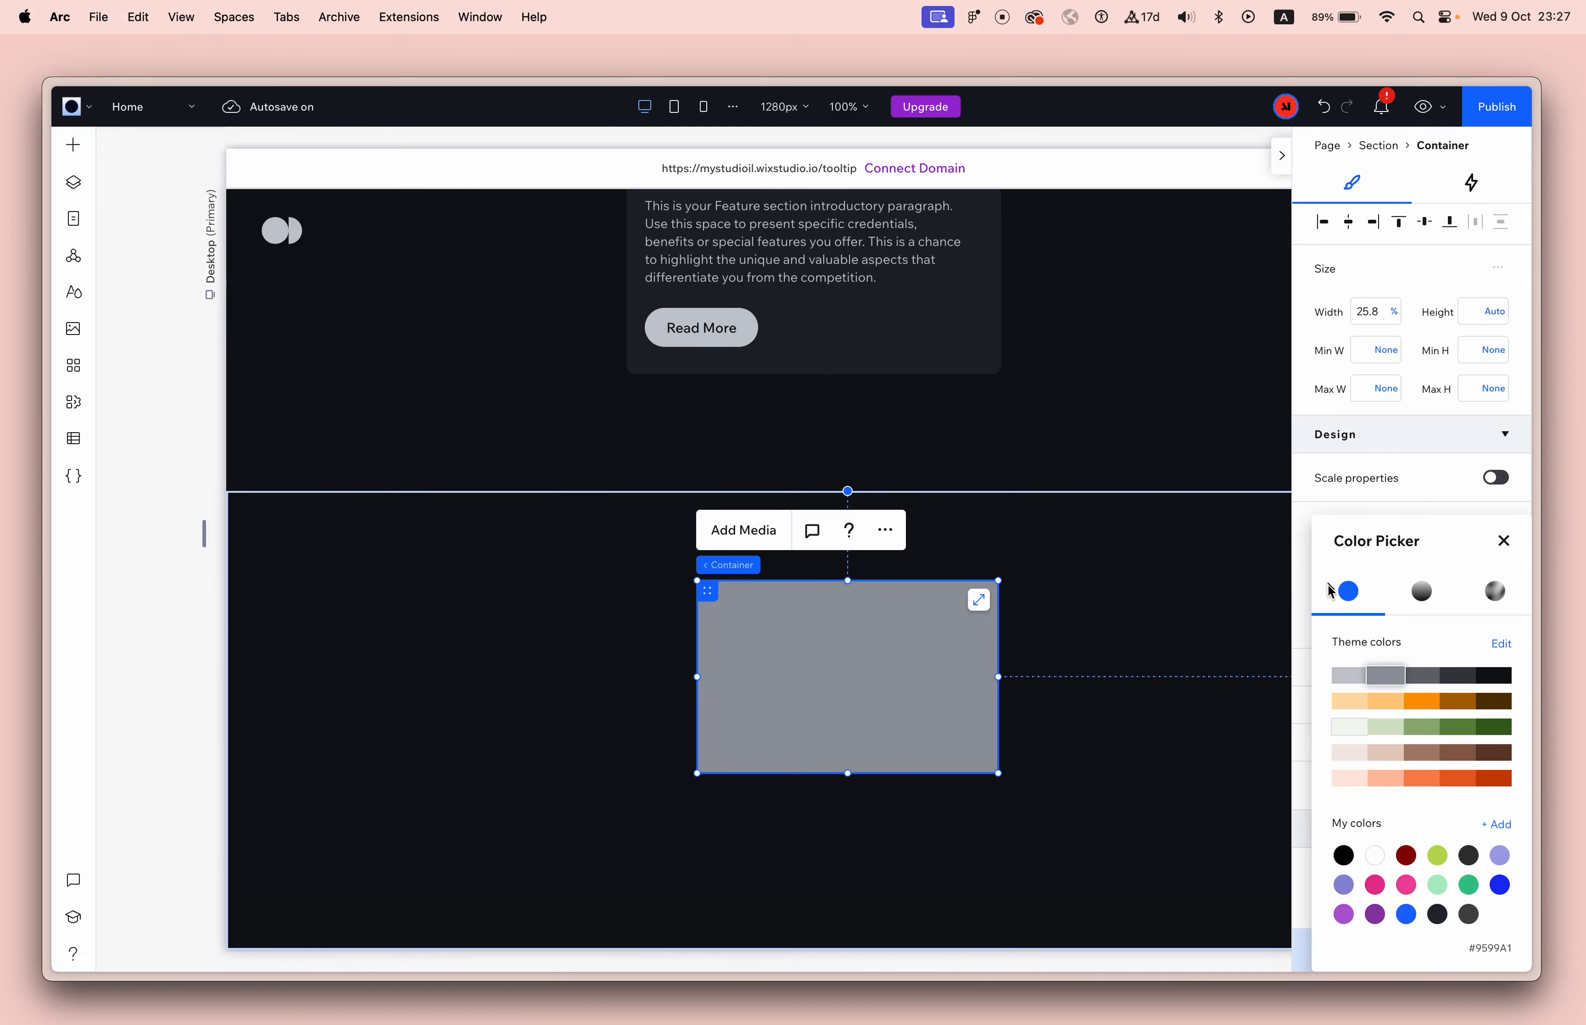
{"action": "left_click", "coordinate": [1374, 855]}
{"action": "left_click", "coordinate": [1171, 725]}
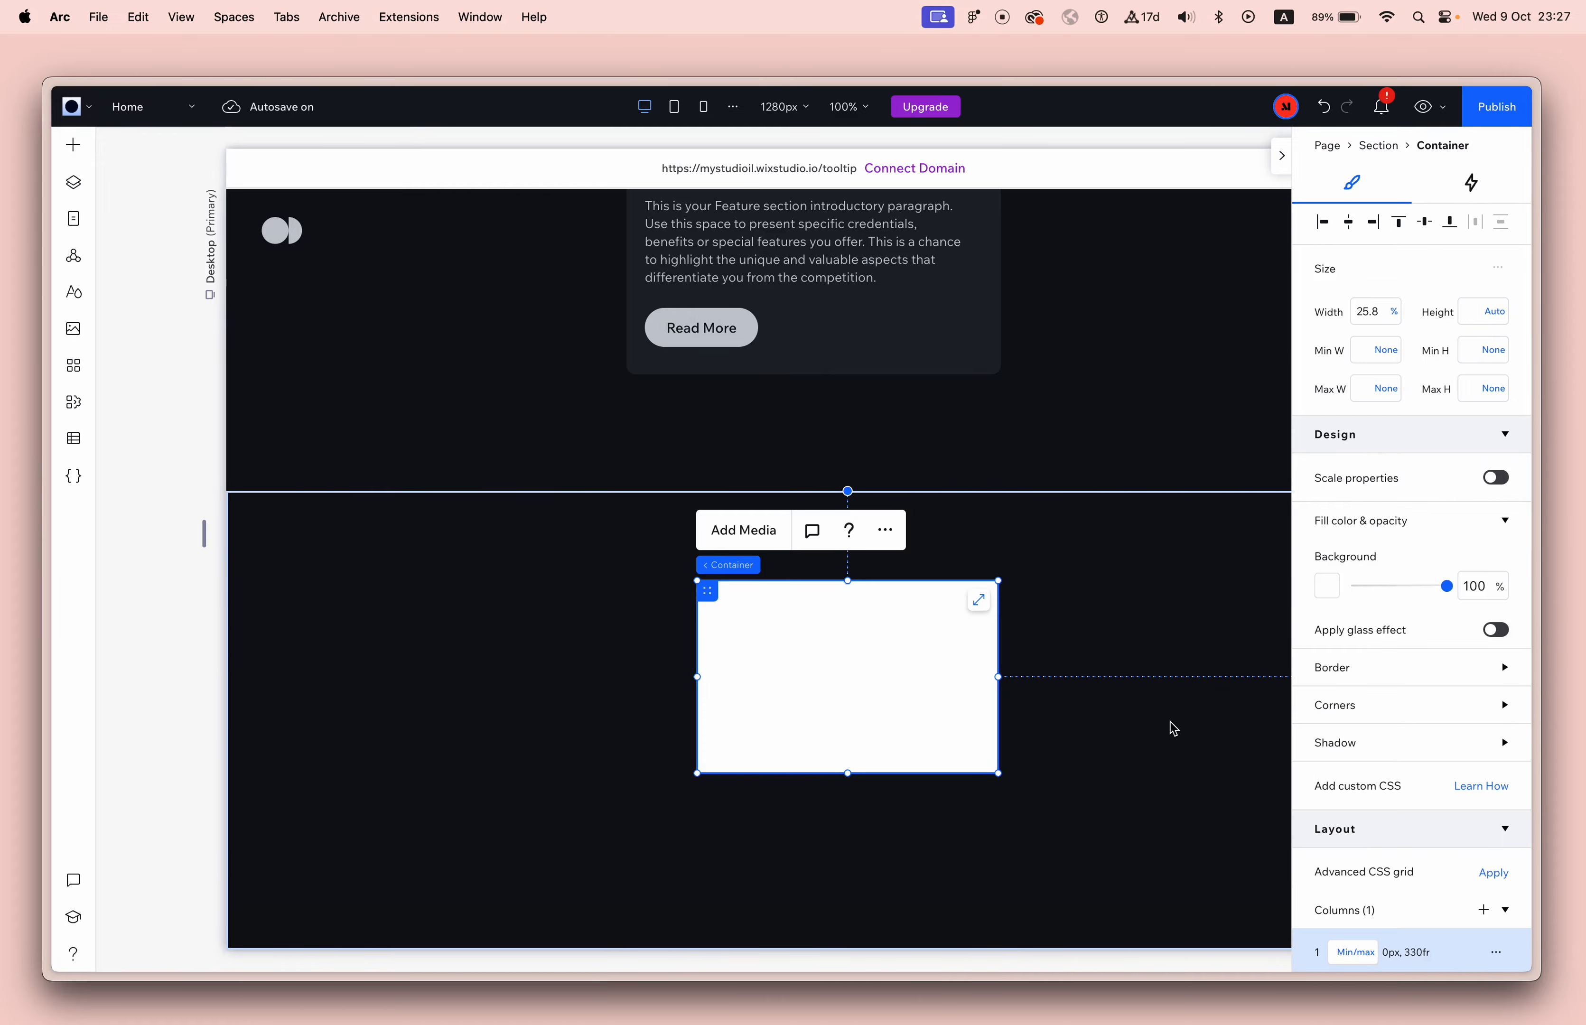
{"action": "left_click", "coordinate": [1030, 759]}
Add a basic shape inside the white container and change it to the Triangle vector art.
{"action": "scroll", "coordinate": [994, 396], "scroll_direction": "up", "scroll_amount": 5}
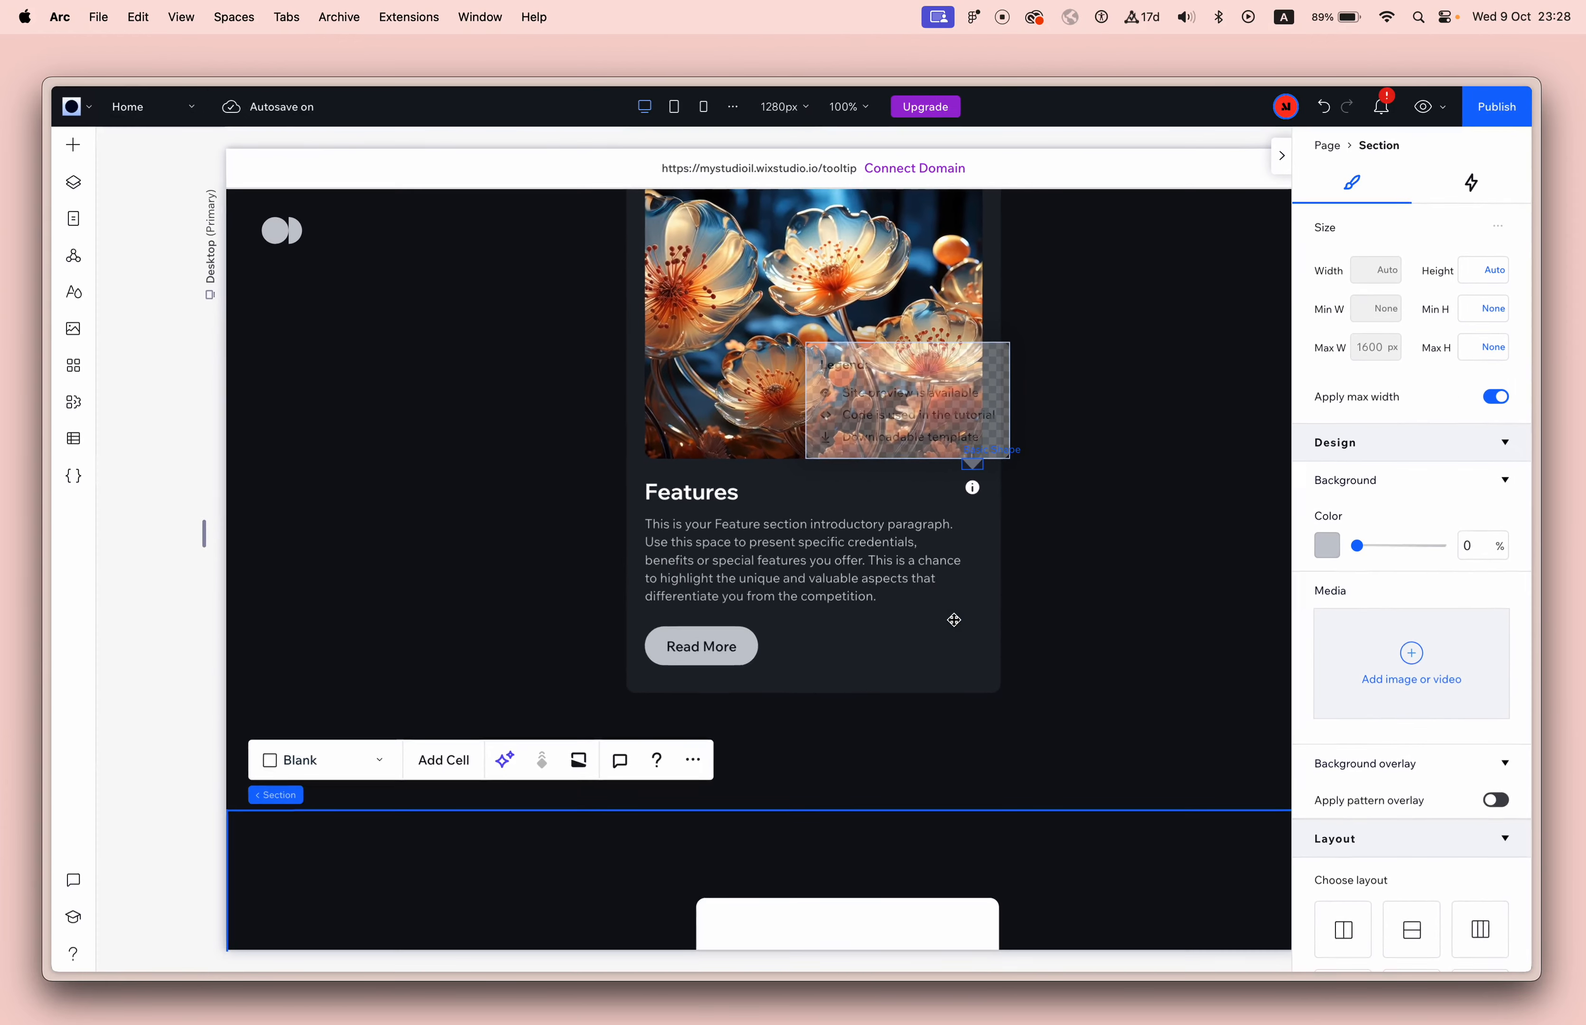
{"action": "scroll", "coordinate": [954, 620], "scroll_direction": "down", "scroll_amount": 5}
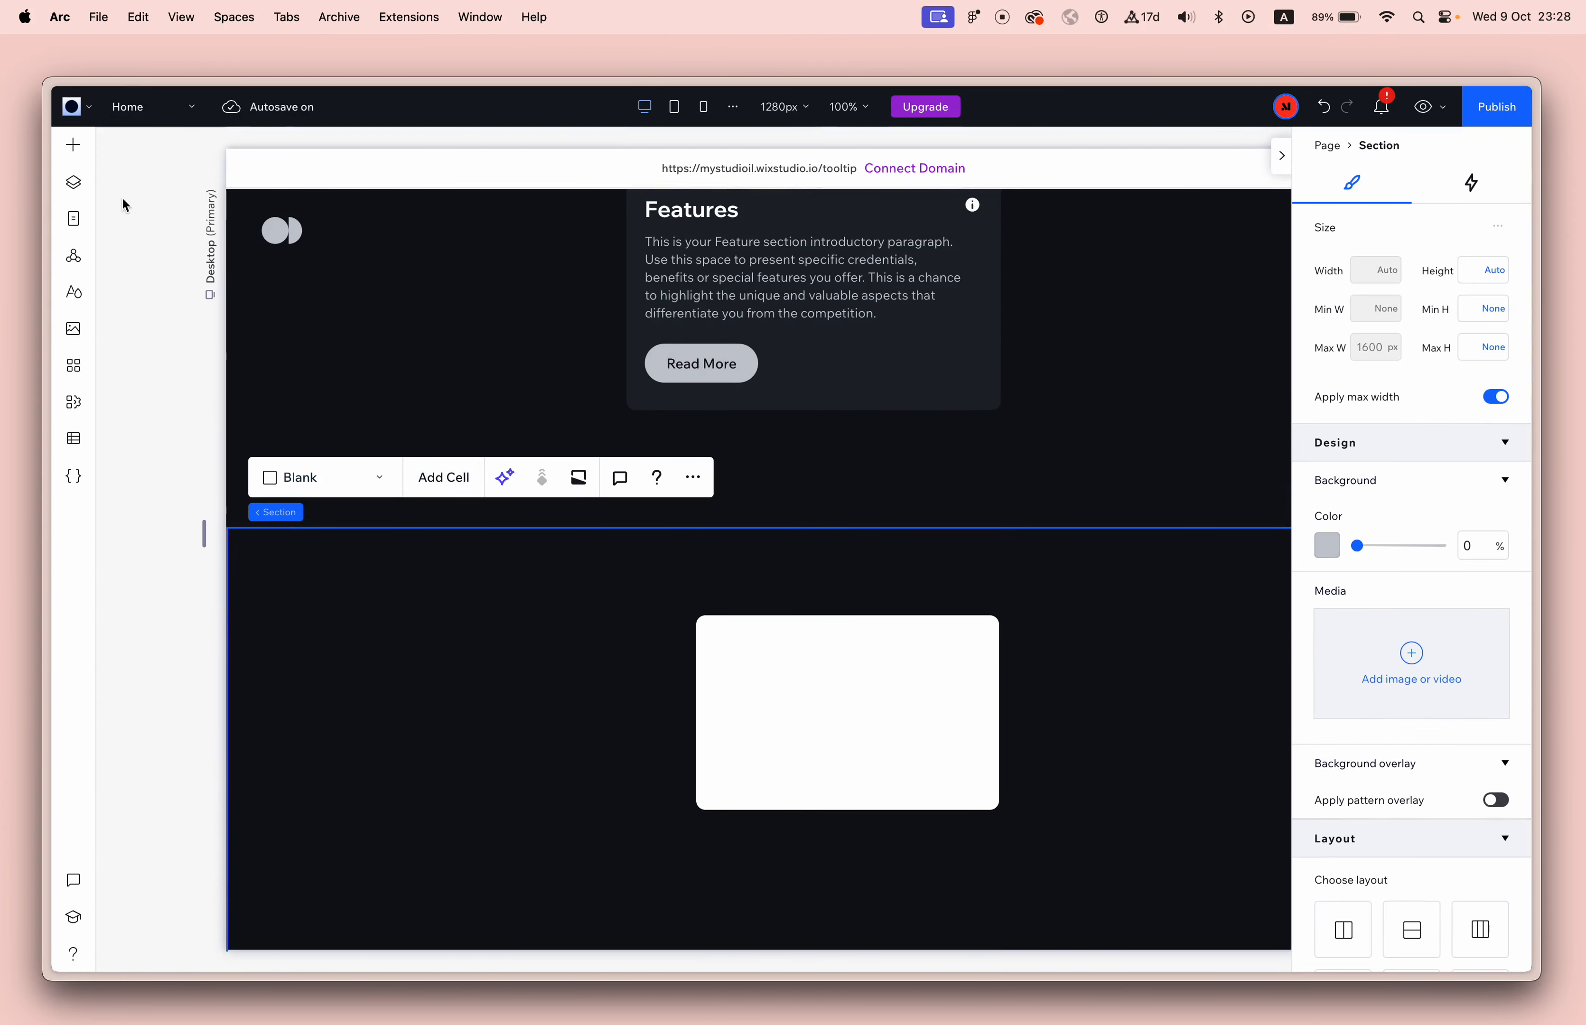
{"action": "left_click", "coordinate": [74, 146]}
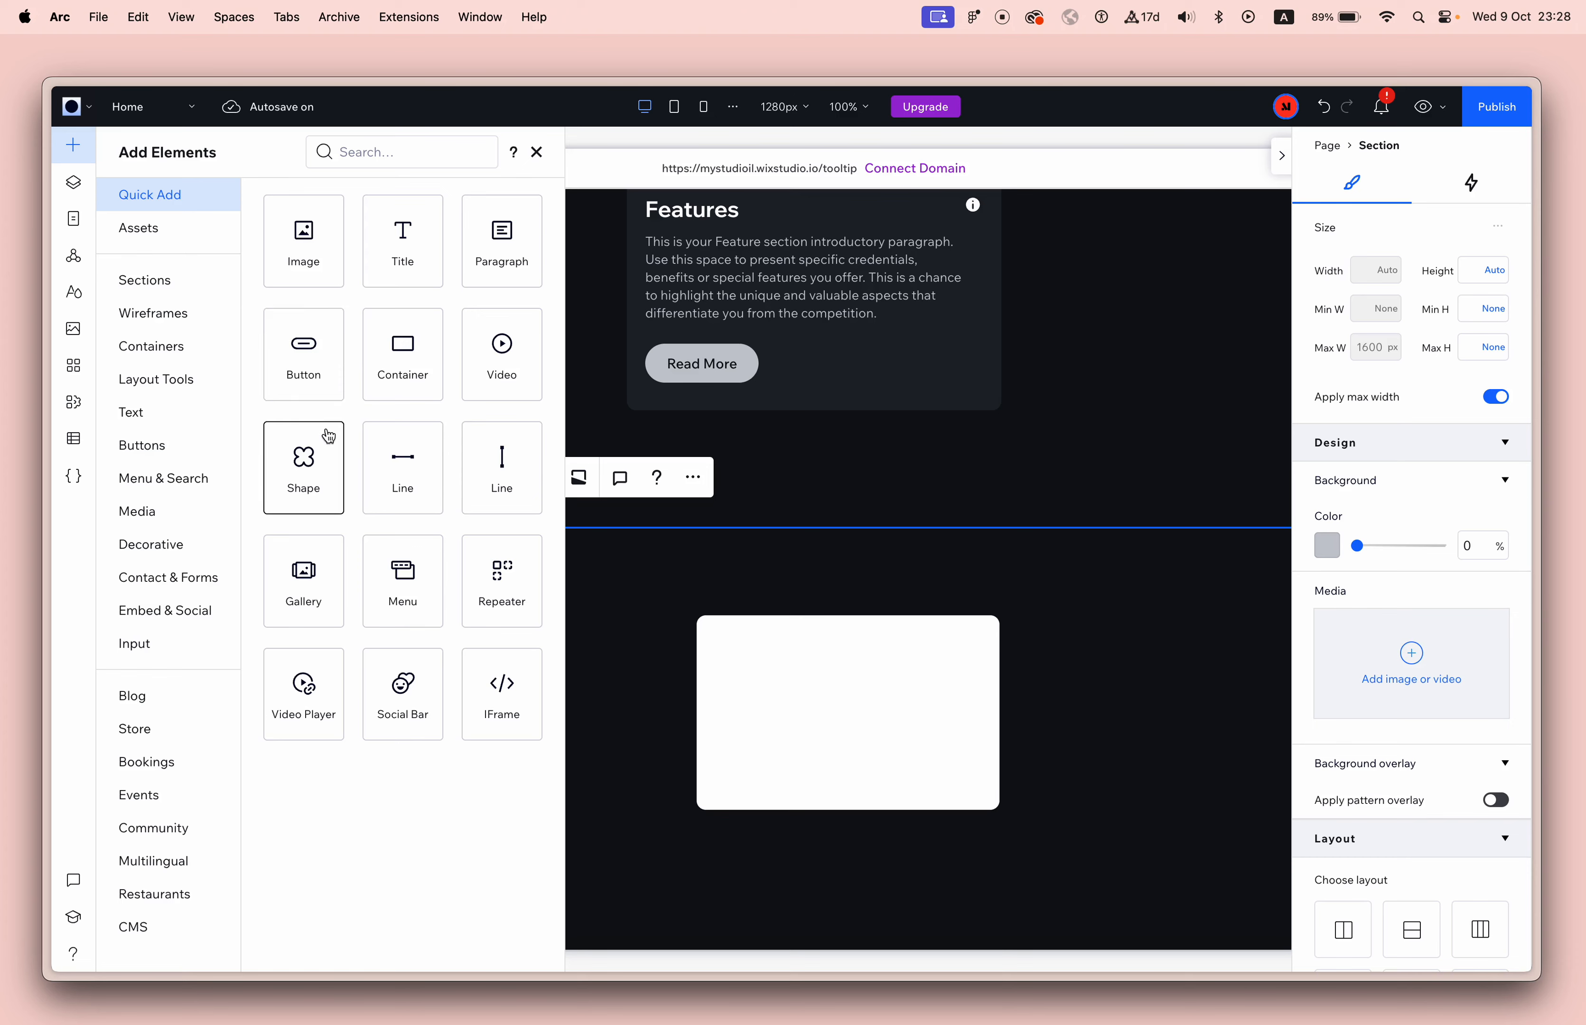
{"action": "left_click_drag", "start_coordinate": [326, 435], "coordinate": [849, 753]}
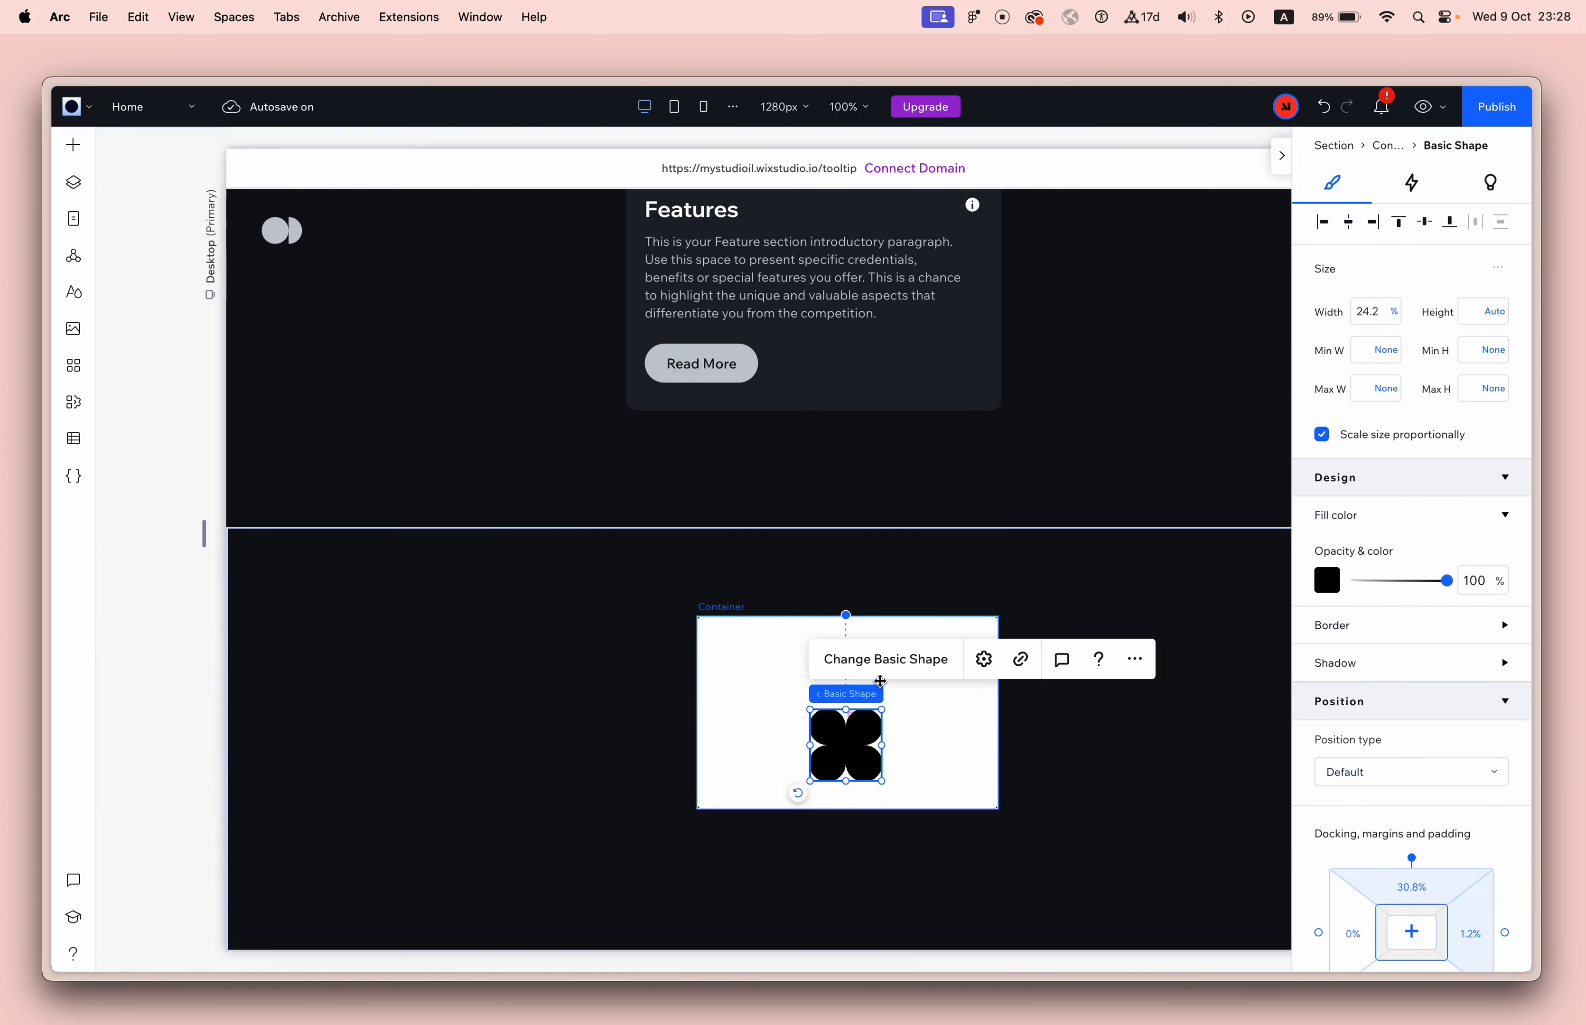
{"action": "left_click", "coordinate": [878, 666]}
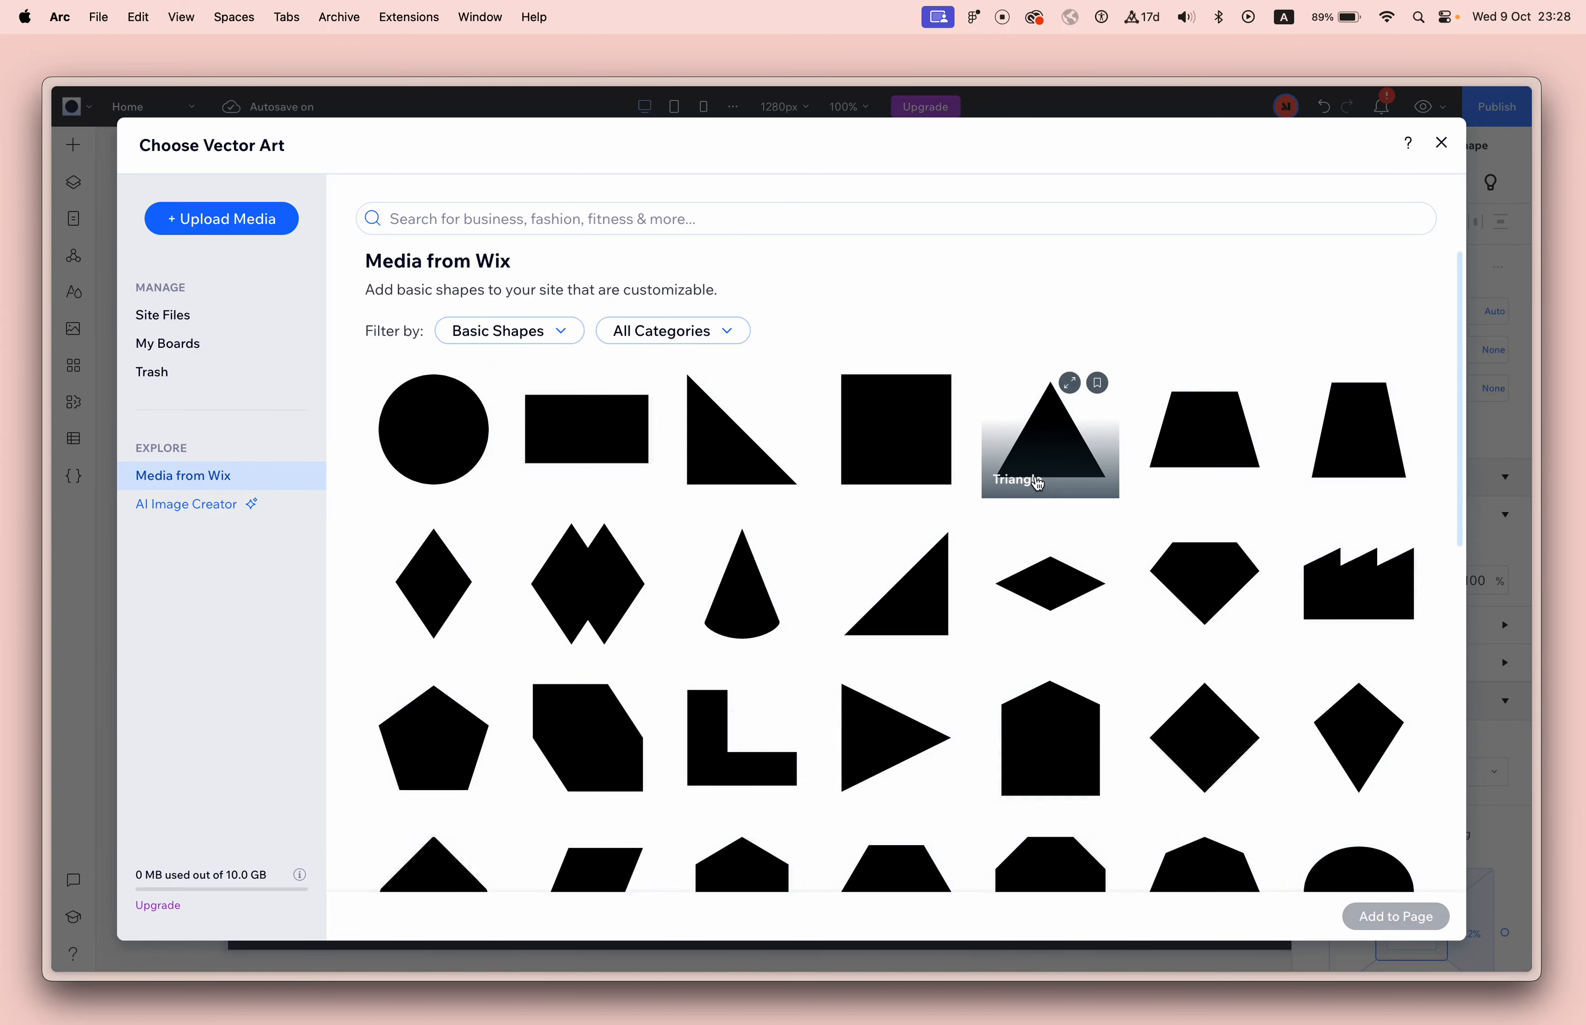
{"action": "left_click", "coordinate": [1078, 474]}
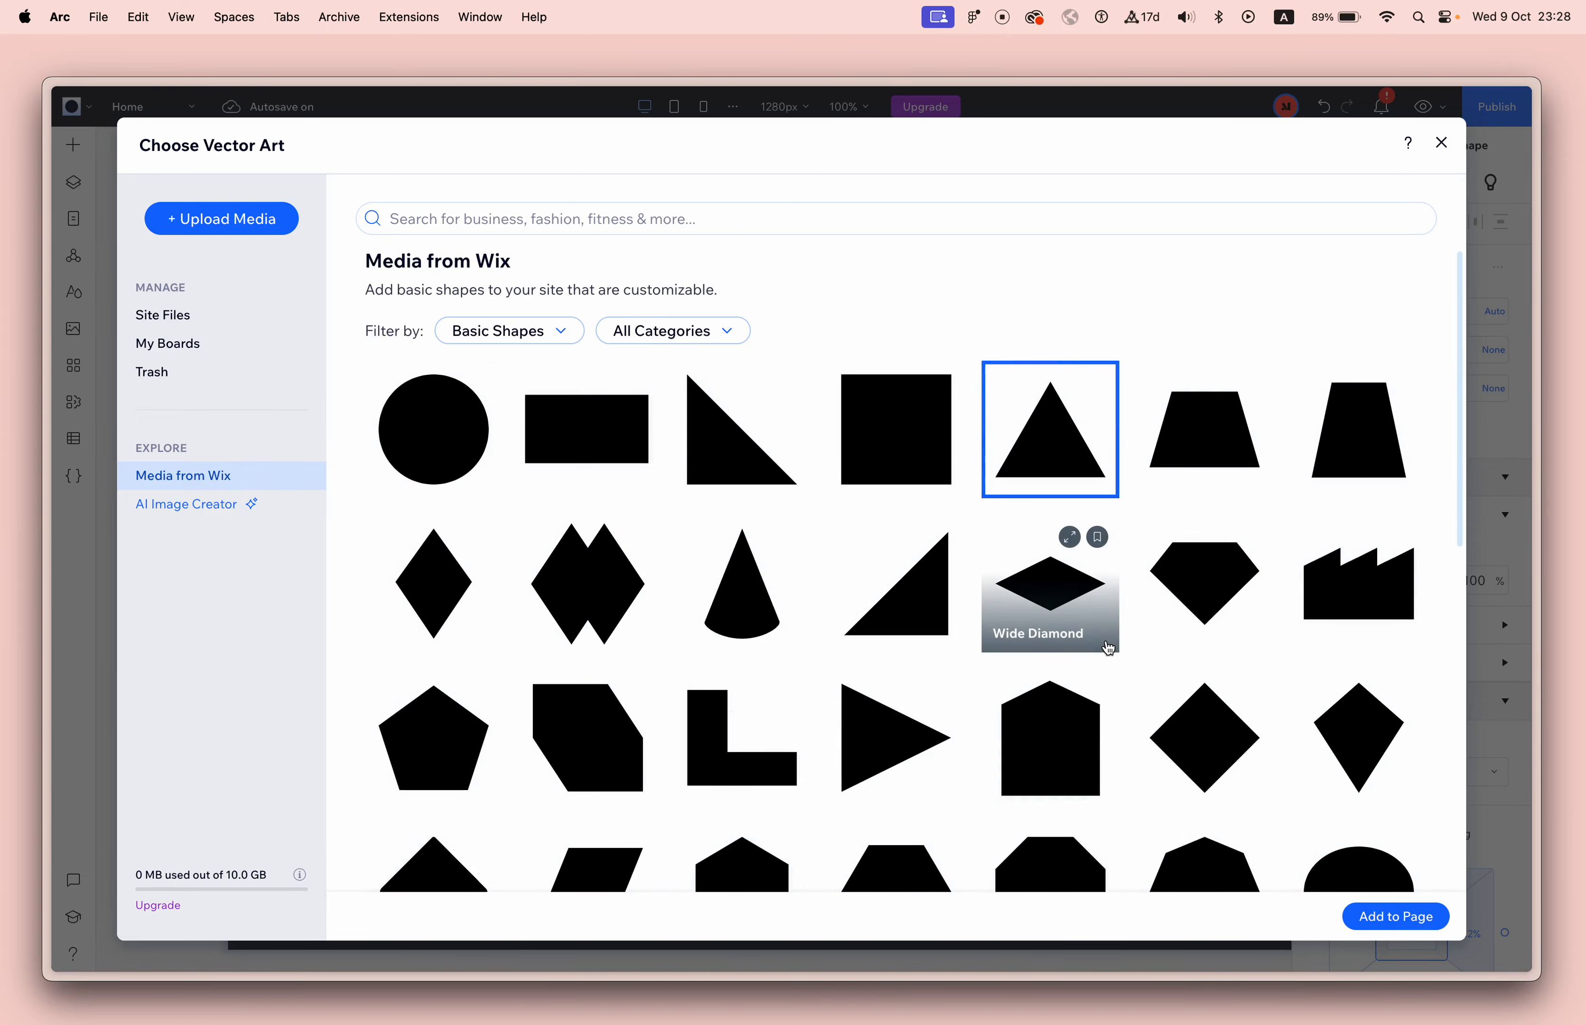
{"action": "left_click", "coordinate": [1391, 908]}
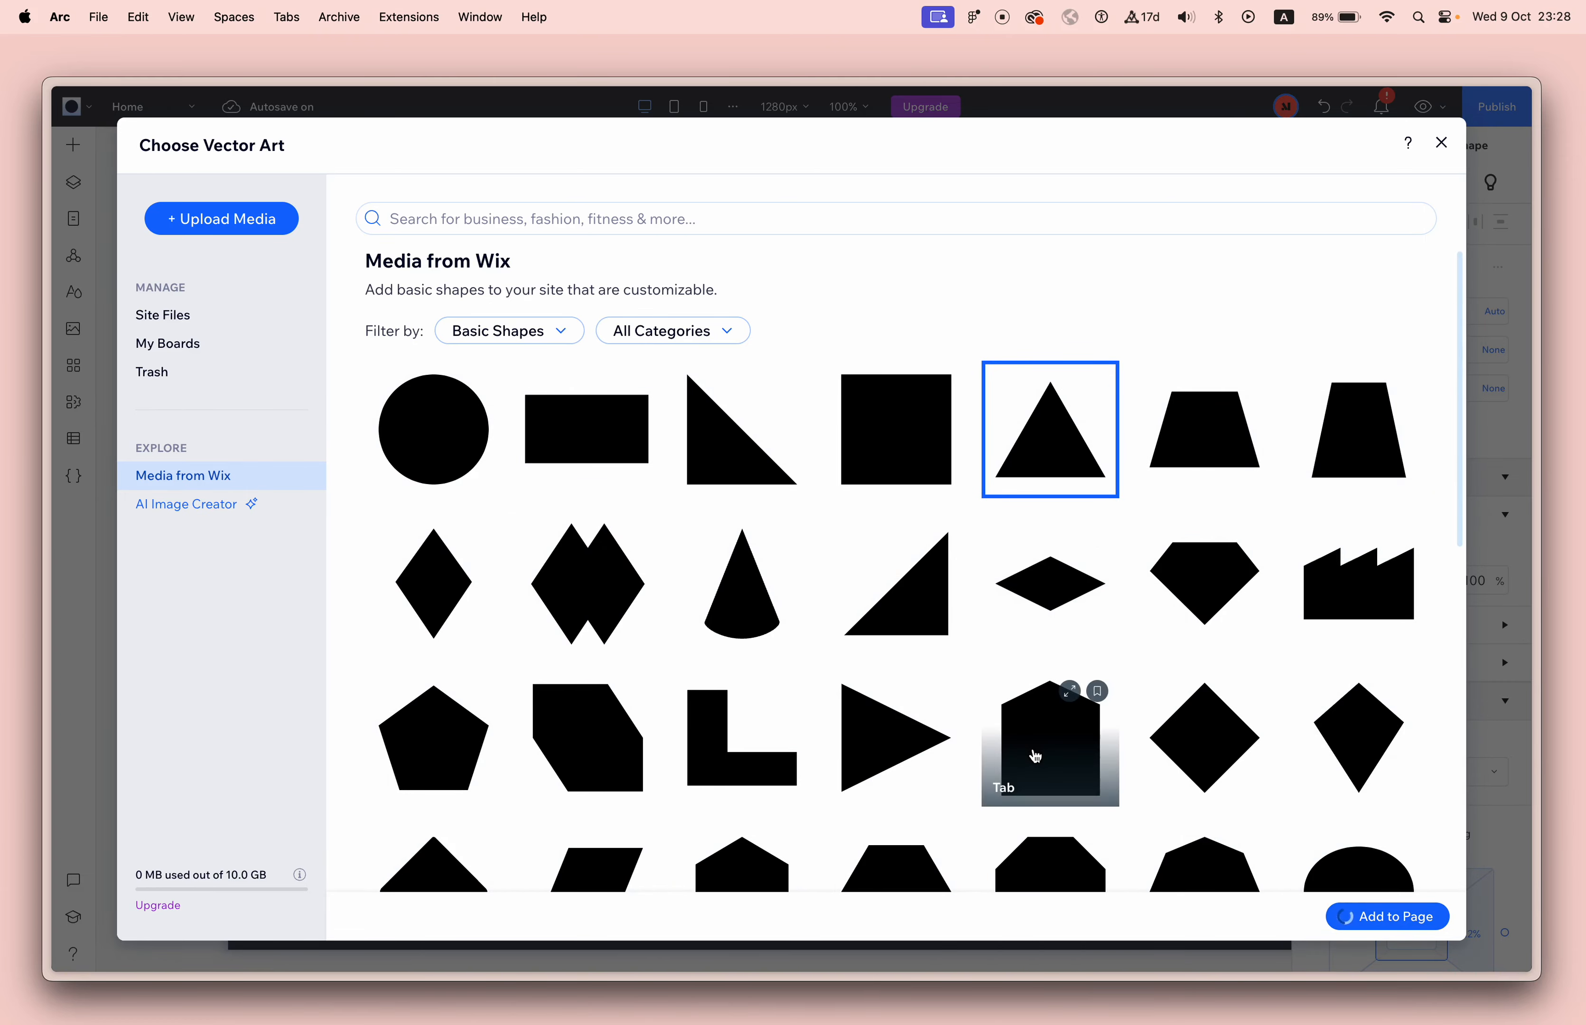
Turn off Keep original proportions for the triangle and flatten it to about half its height, about 23.2% wide.
{"action": "scroll", "coordinate": [1088, 837], "scroll_direction": "down", "scroll_amount": 1}
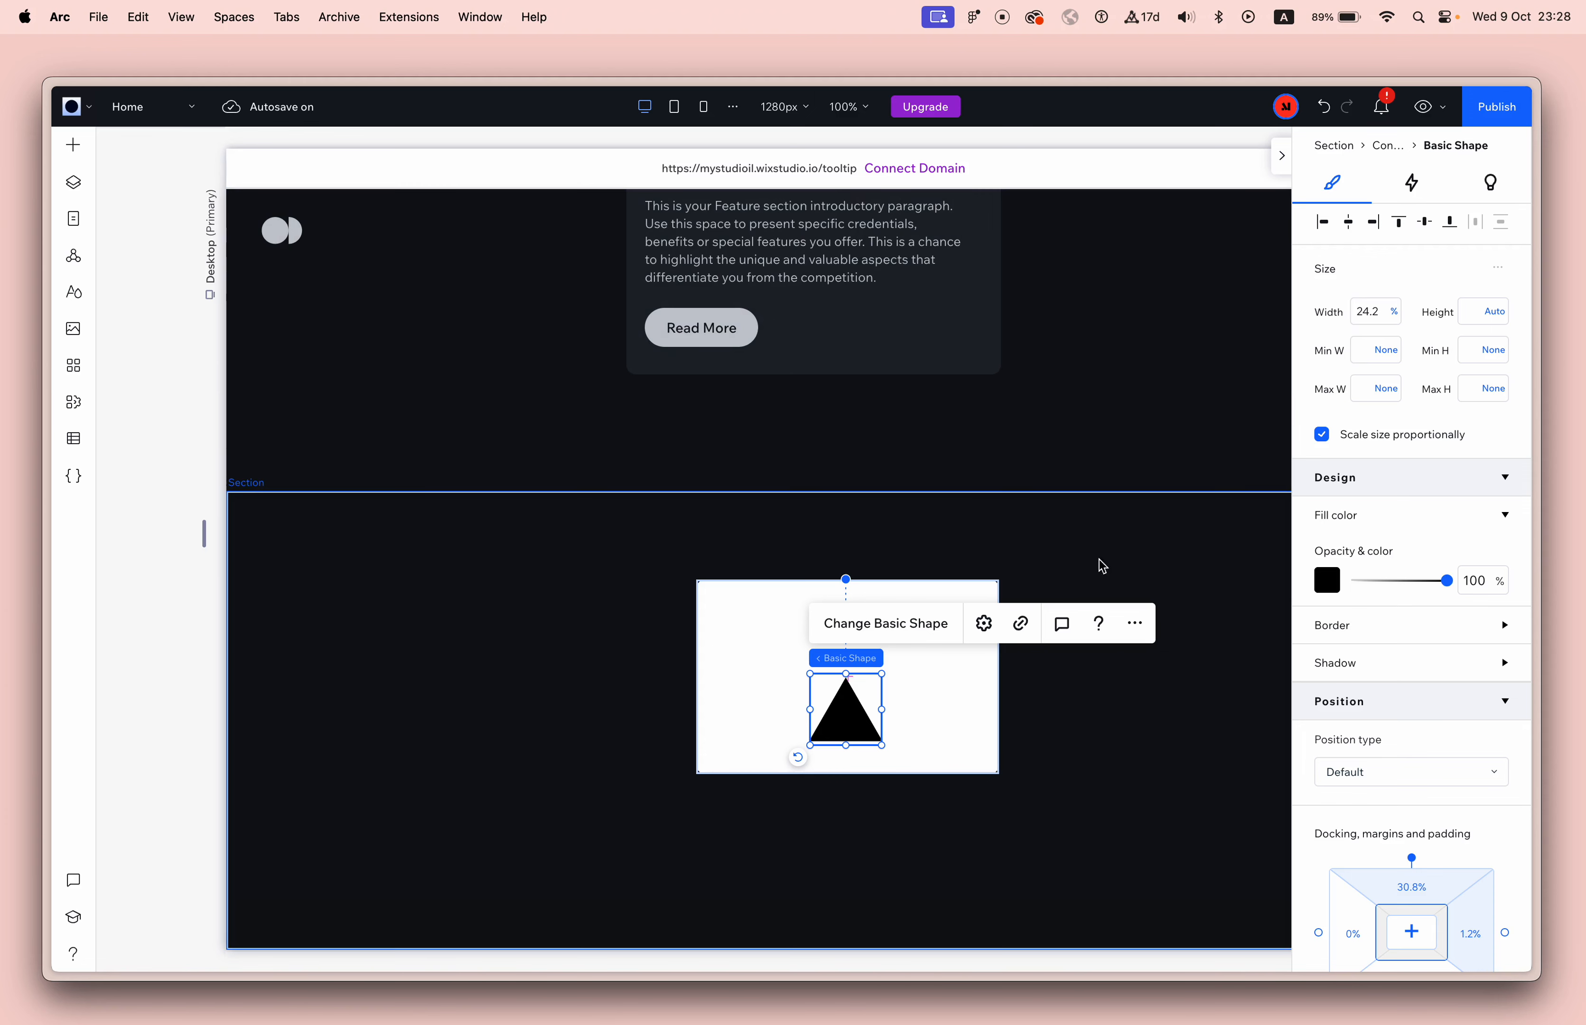
{"action": "left_click", "coordinate": [984, 625]}
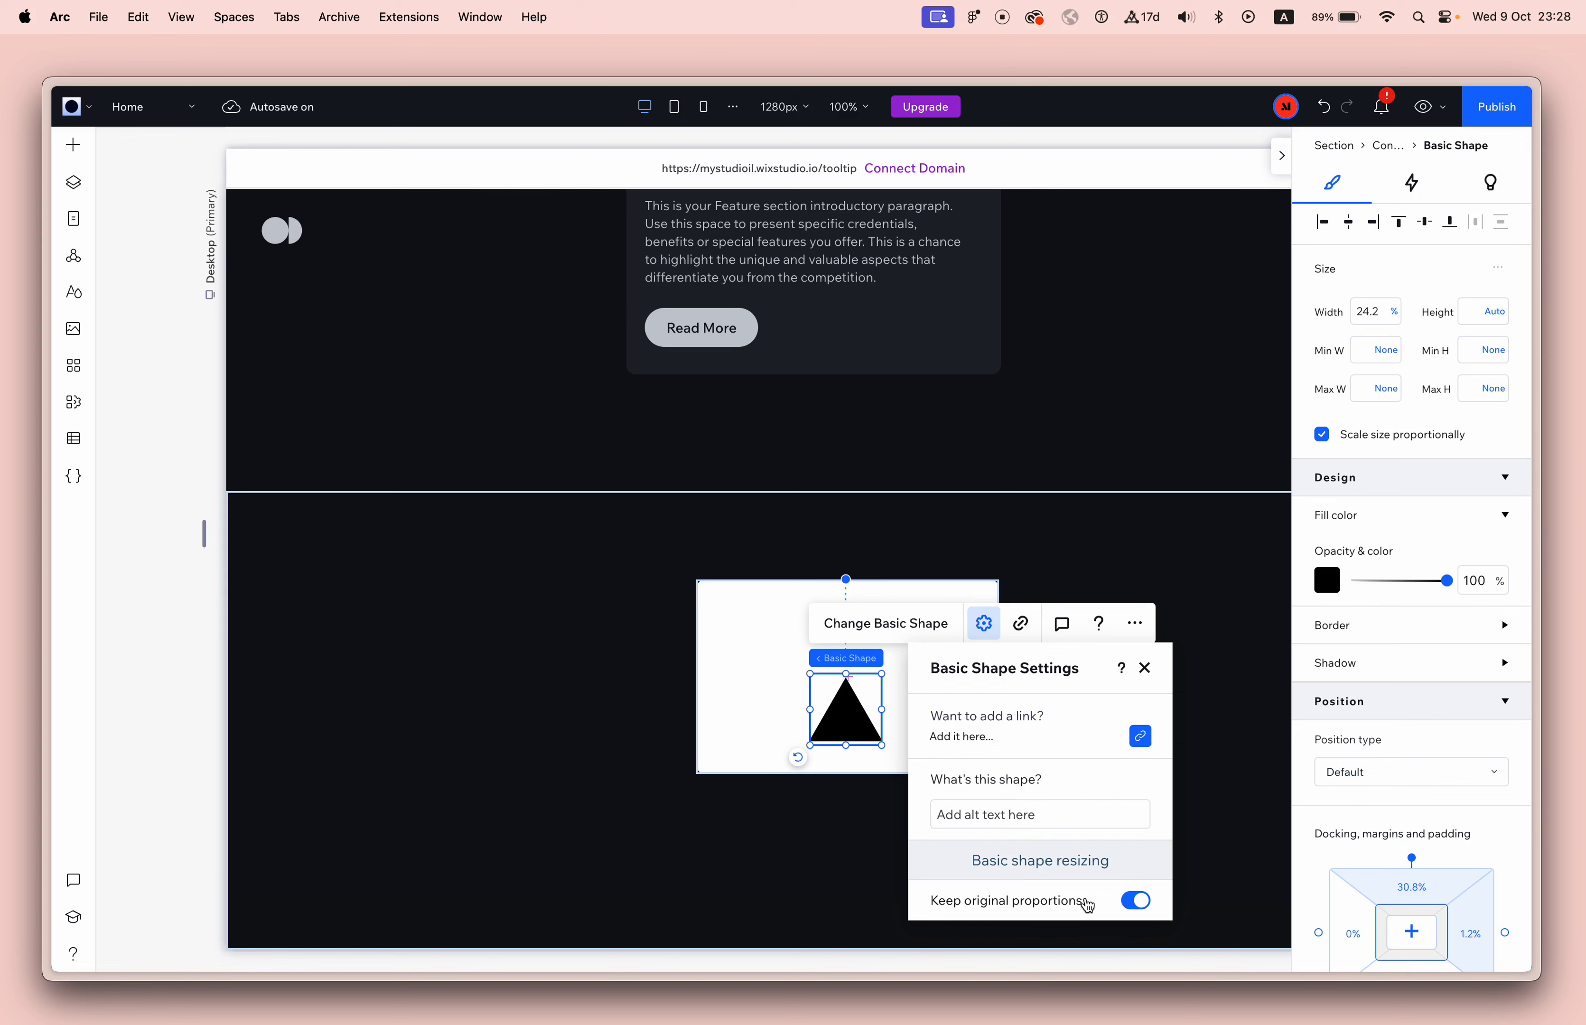
{"action": "left_click", "coordinate": [1135, 903]}
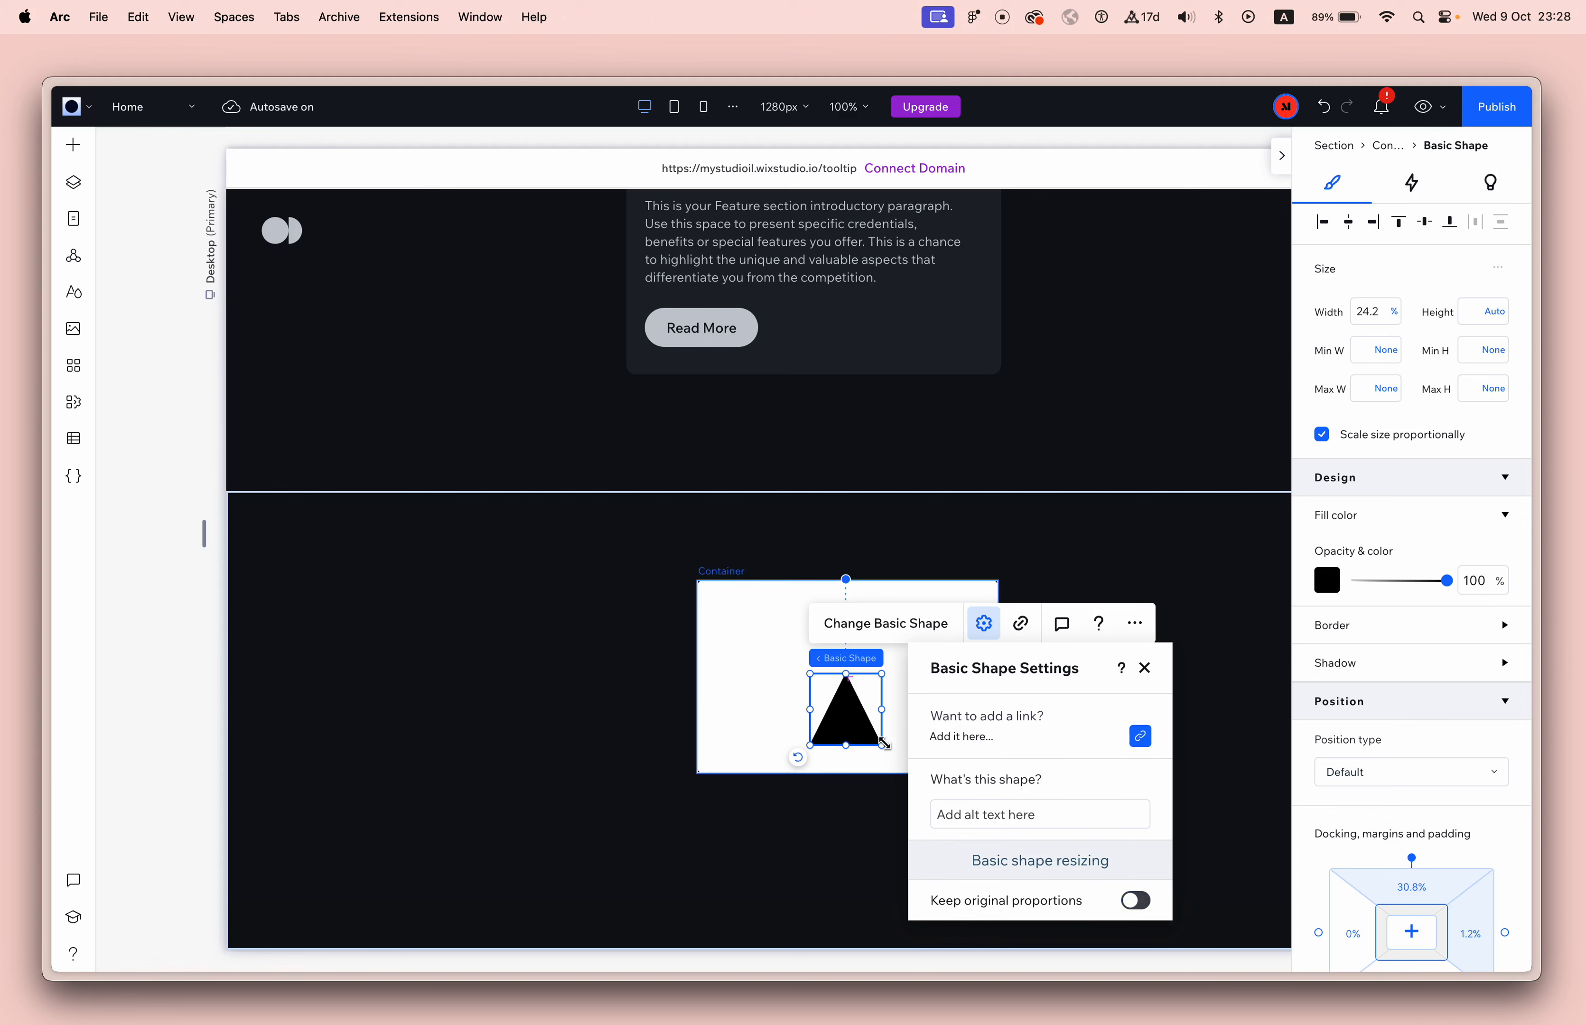
{"action": "left_click", "coordinate": [1144, 667]}
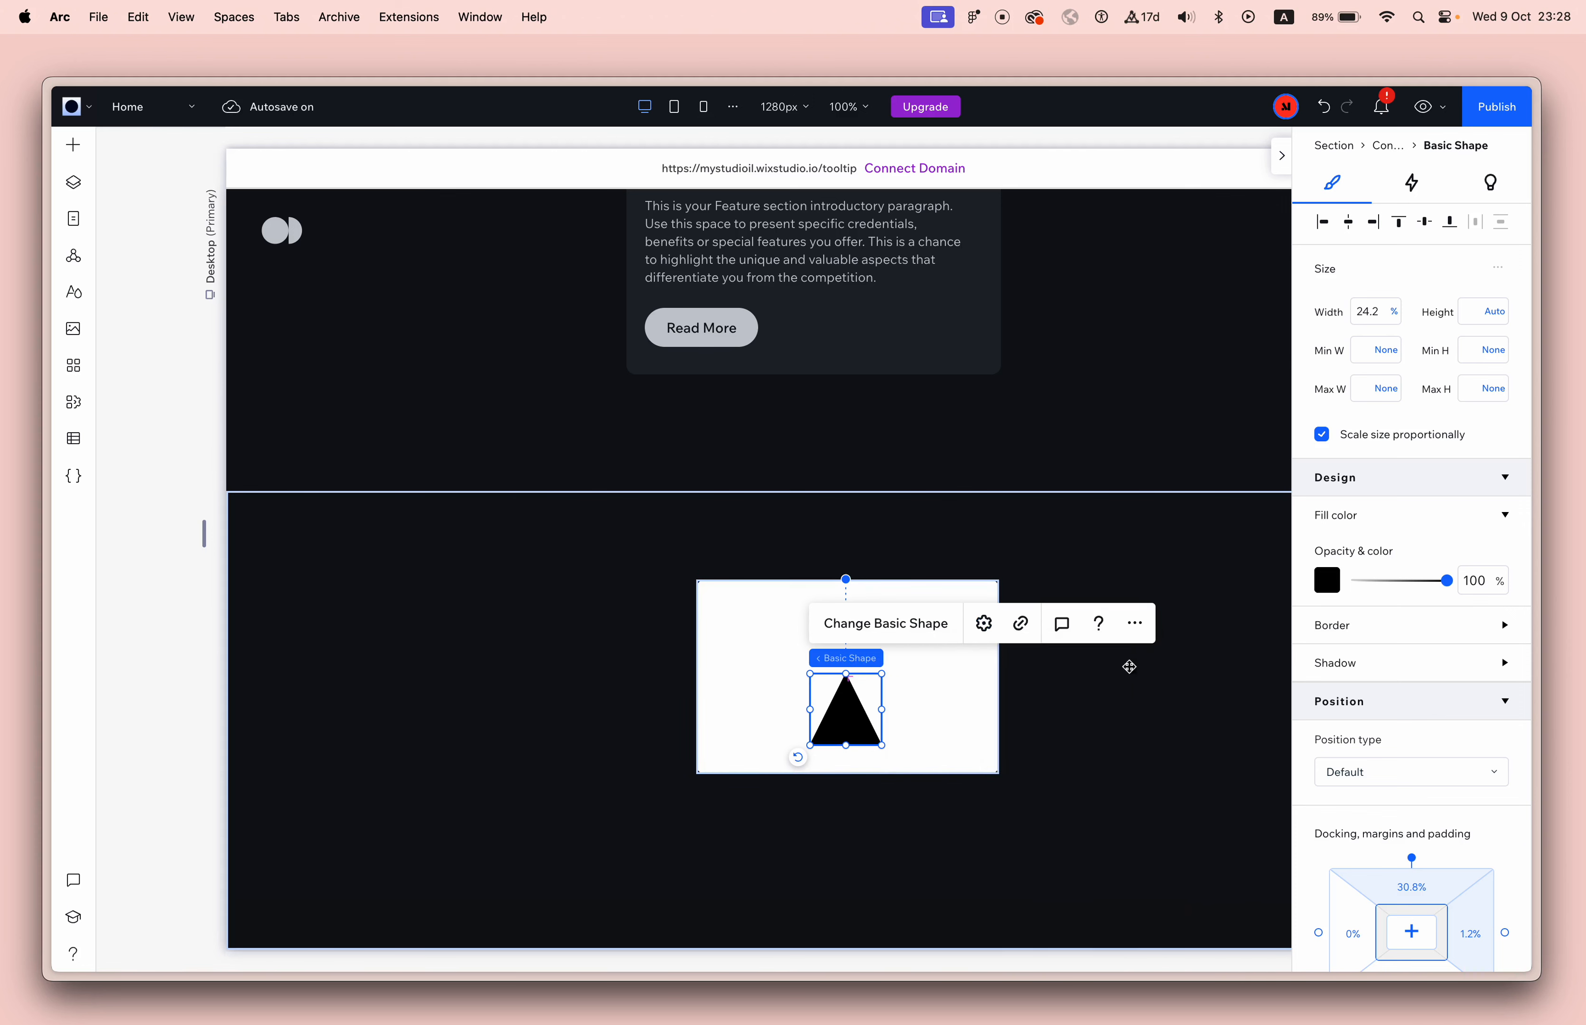
{"action": "left_click_drag", "start_coordinate": [845, 672], "coordinate": [876, 729]}
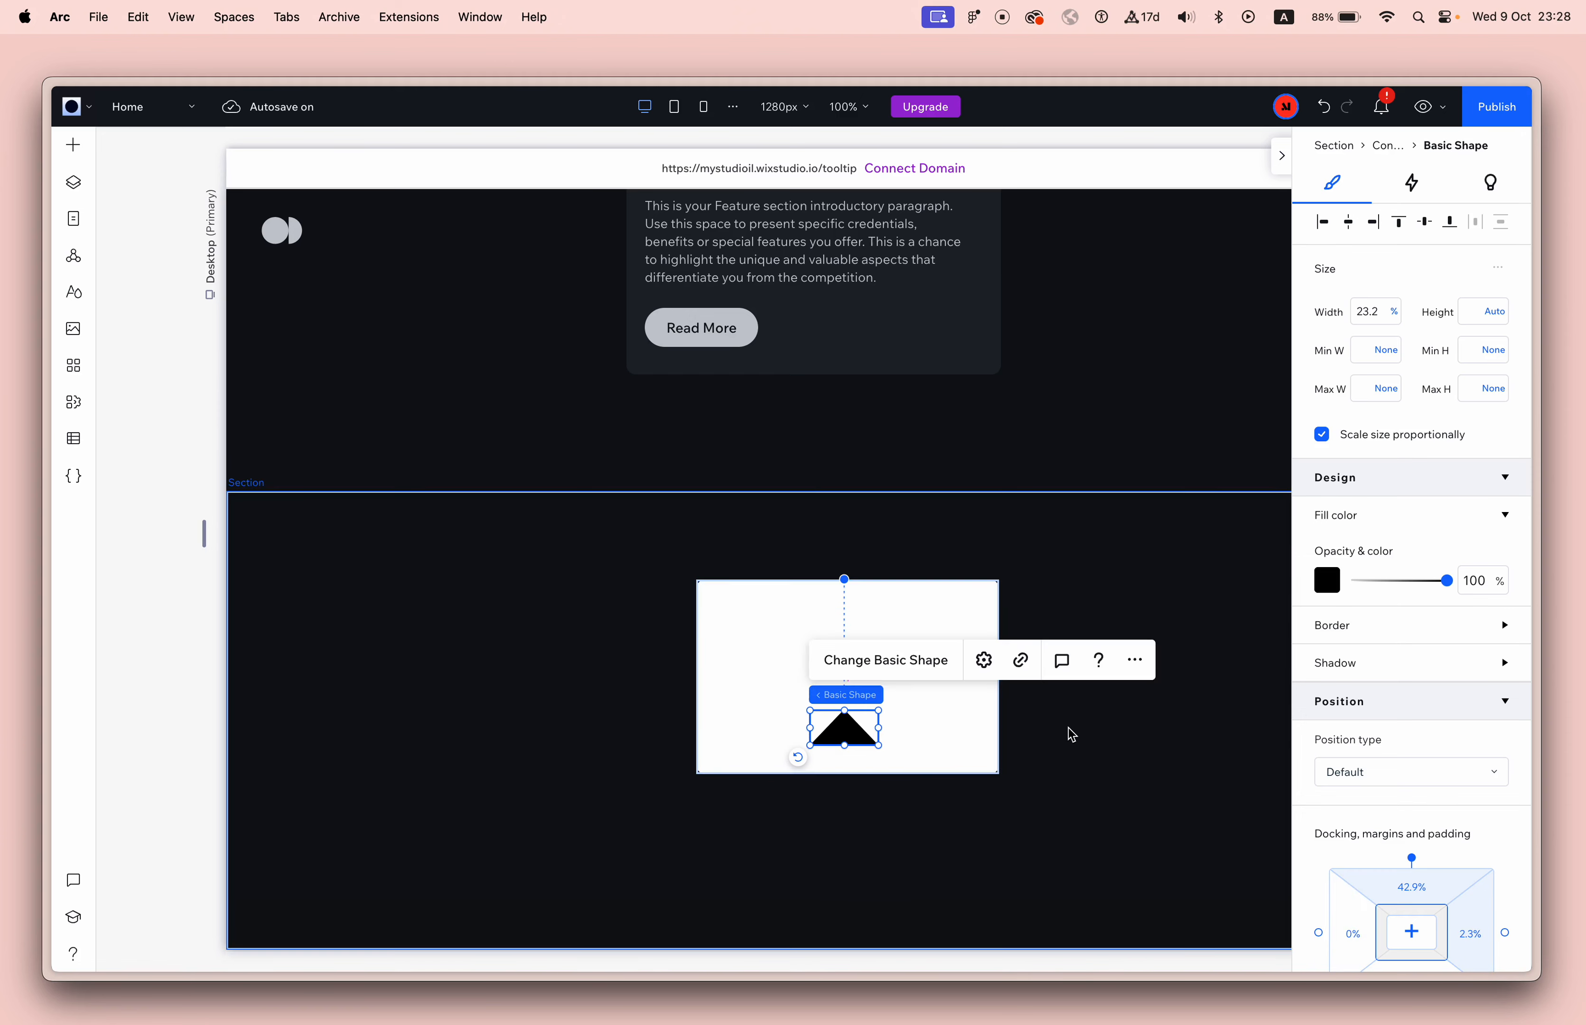
Flip the triangle vertically so it points down, and align it to the bottom center of the white container.
{"action": "scroll", "coordinate": [1398, 819], "scroll_direction": "down", "scroll_amount": 8}
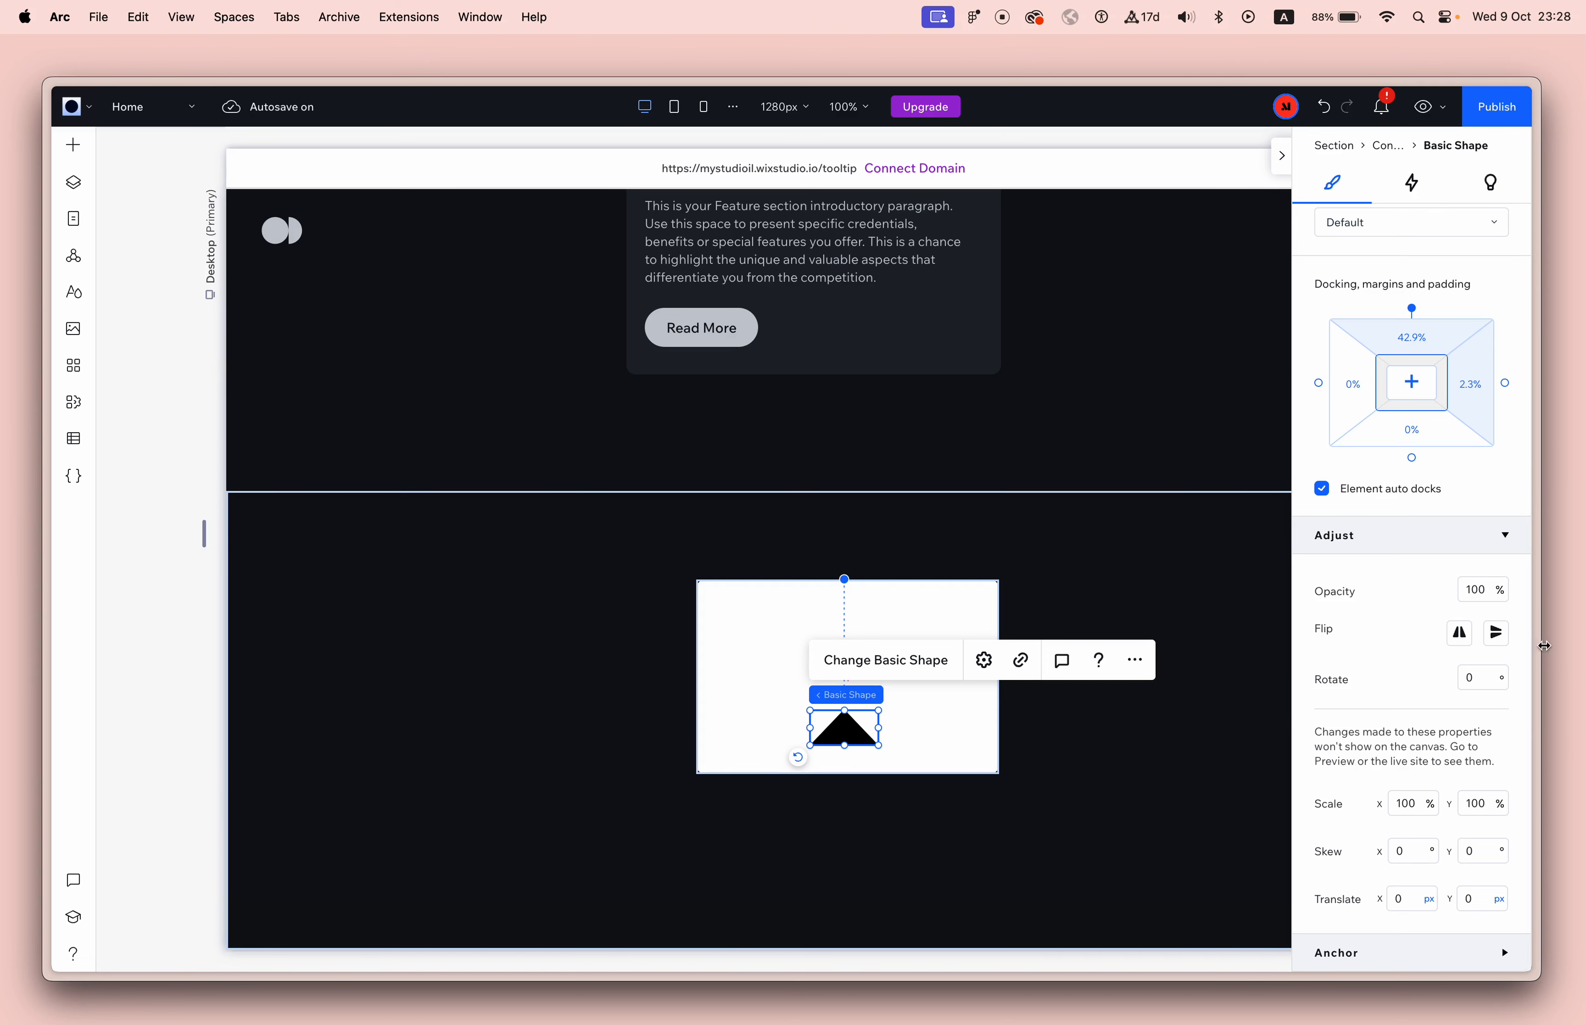
{"action": "left_click", "coordinate": [1495, 634]}
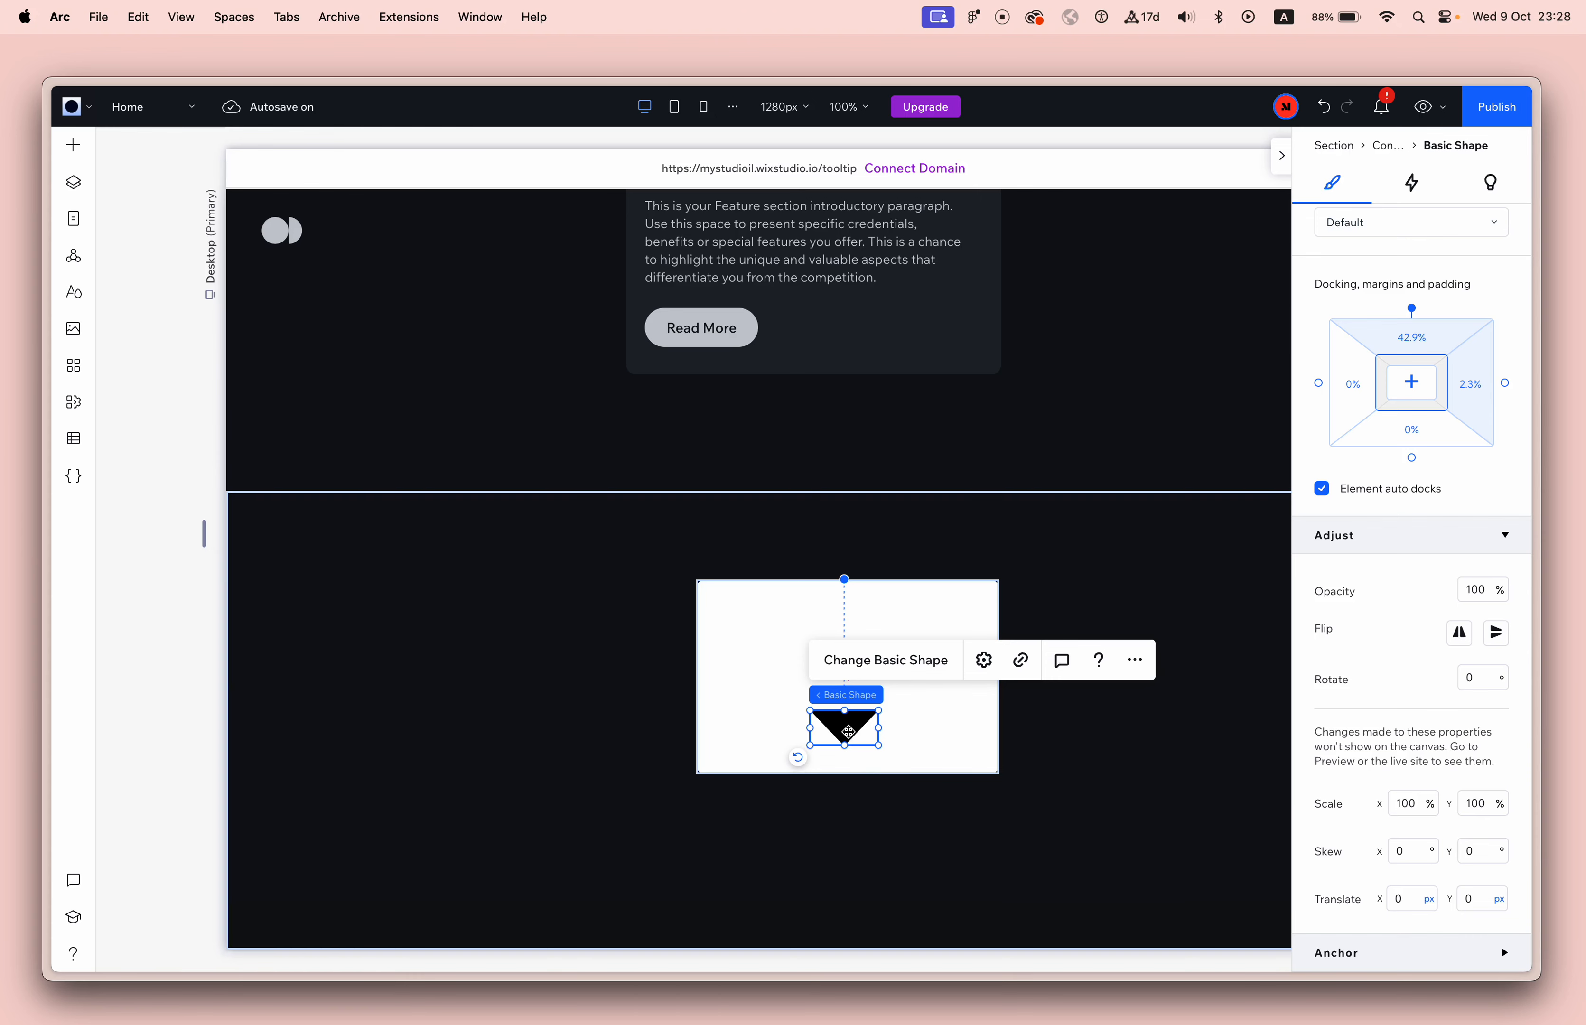
{"action": "scroll", "coordinate": [1395, 561], "scroll_direction": "up", "scroll_amount": 8}
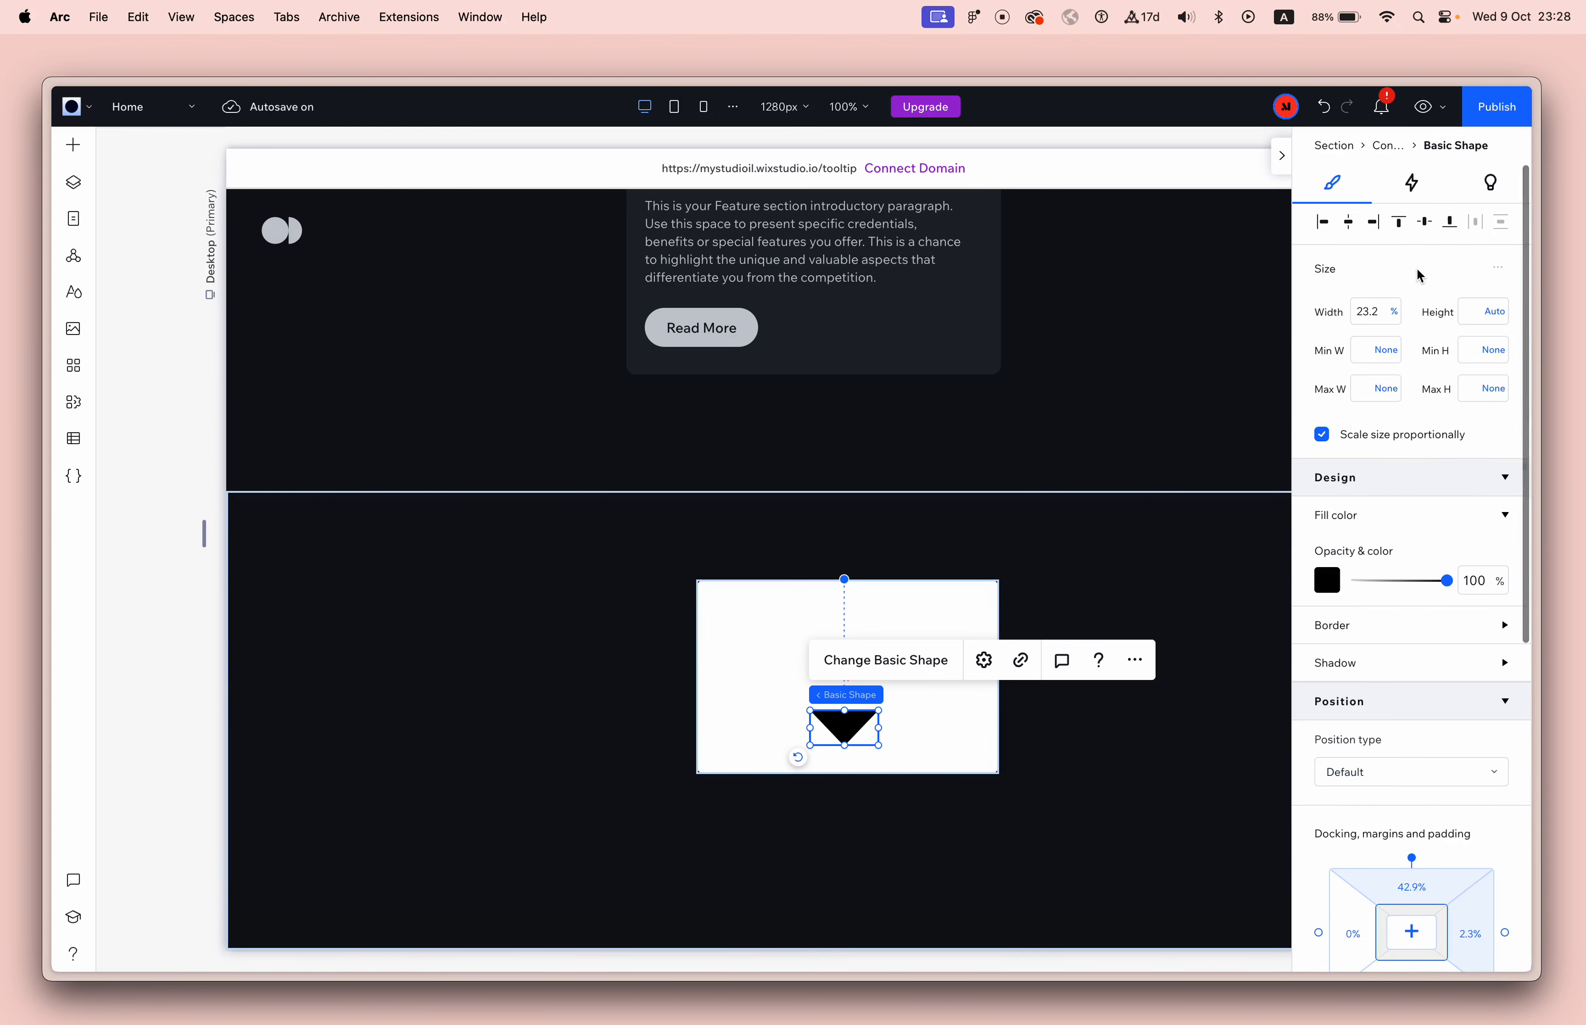
{"action": "left_click", "coordinate": [1449, 225]}
{"action": "left_click", "coordinate": [1352, 231]}
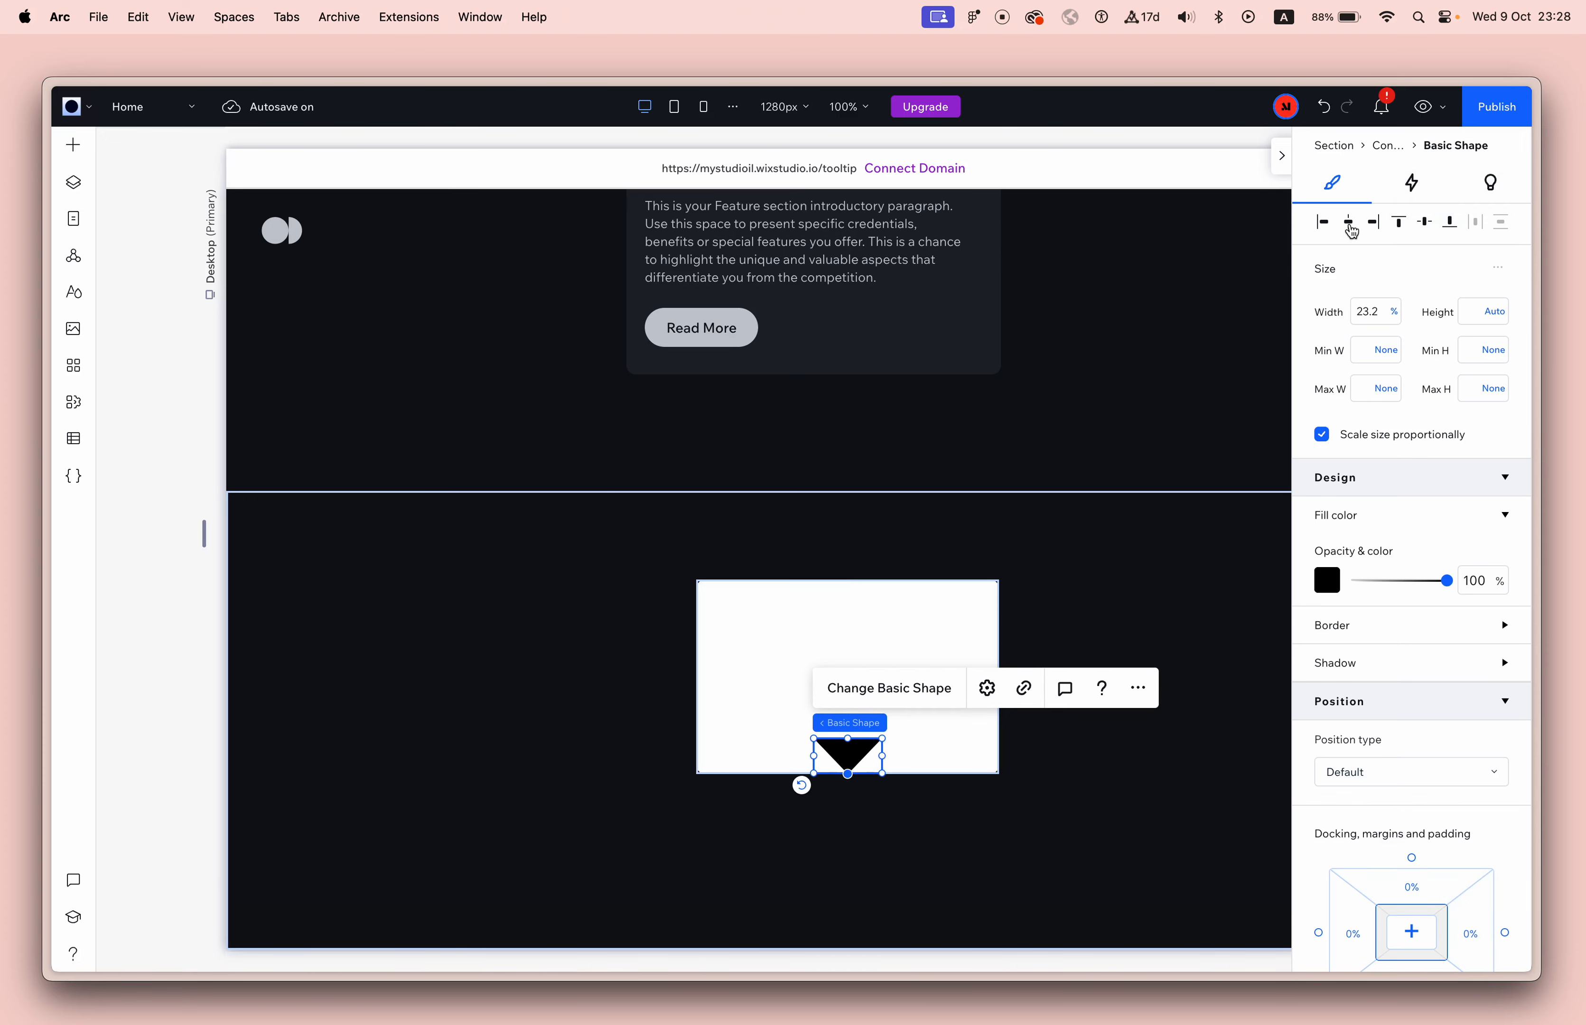
{"action": "left_click", "coordinate": [1154, 585]}
Compare the white container and its triangle pointer with the finished legend tooltip on the Features card.
{"action": "scroll", "coordinate": [872, 829], "scroll_direction": "up", "scroll_amount": 5}
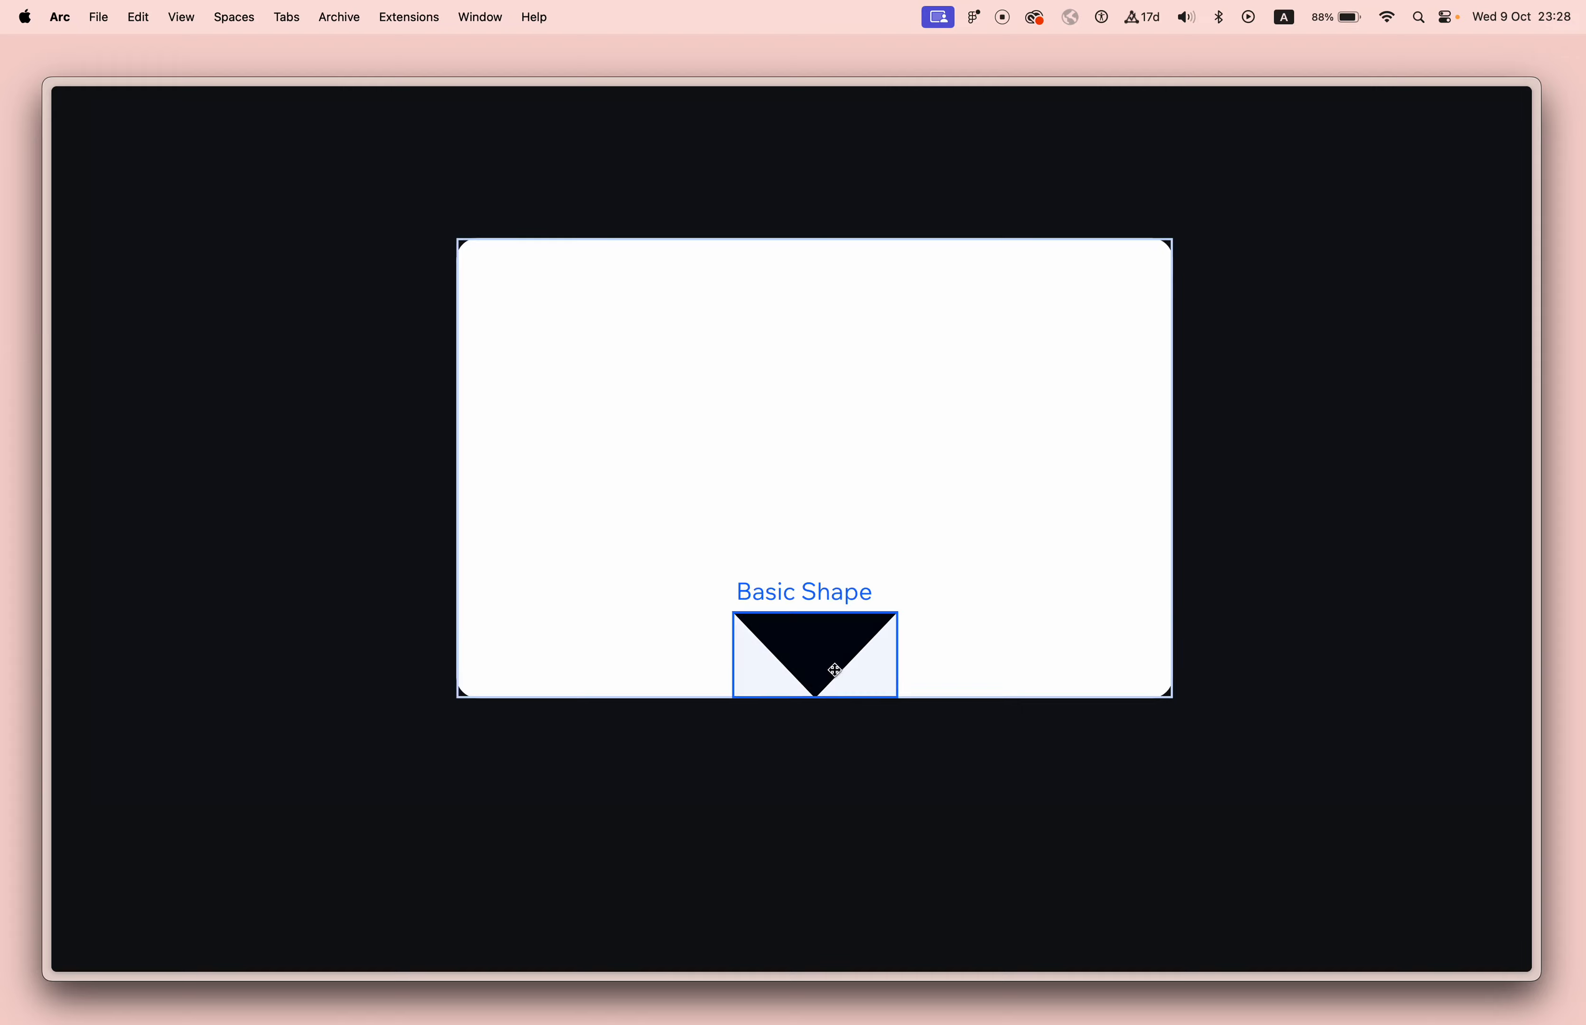
{"action": "scroll", "coordinate": [849, 639], "scroll_direction": "down", "scroll_amount": 5}
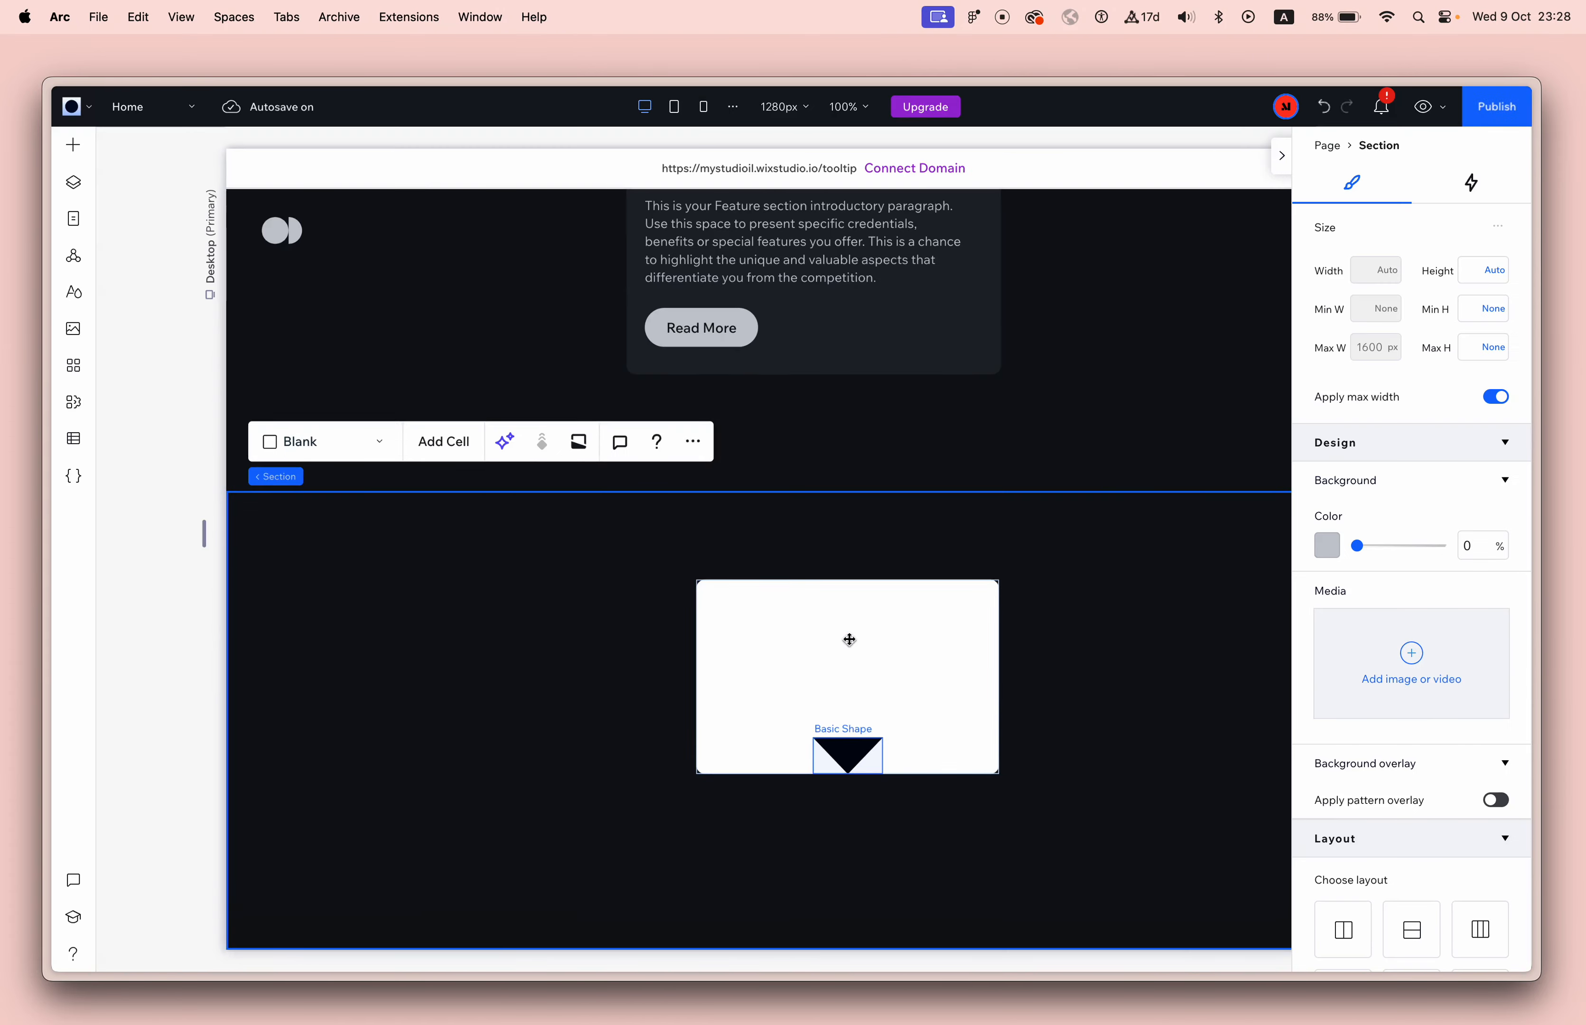
{"action": "left_click", "coordinate": [864, 760]}
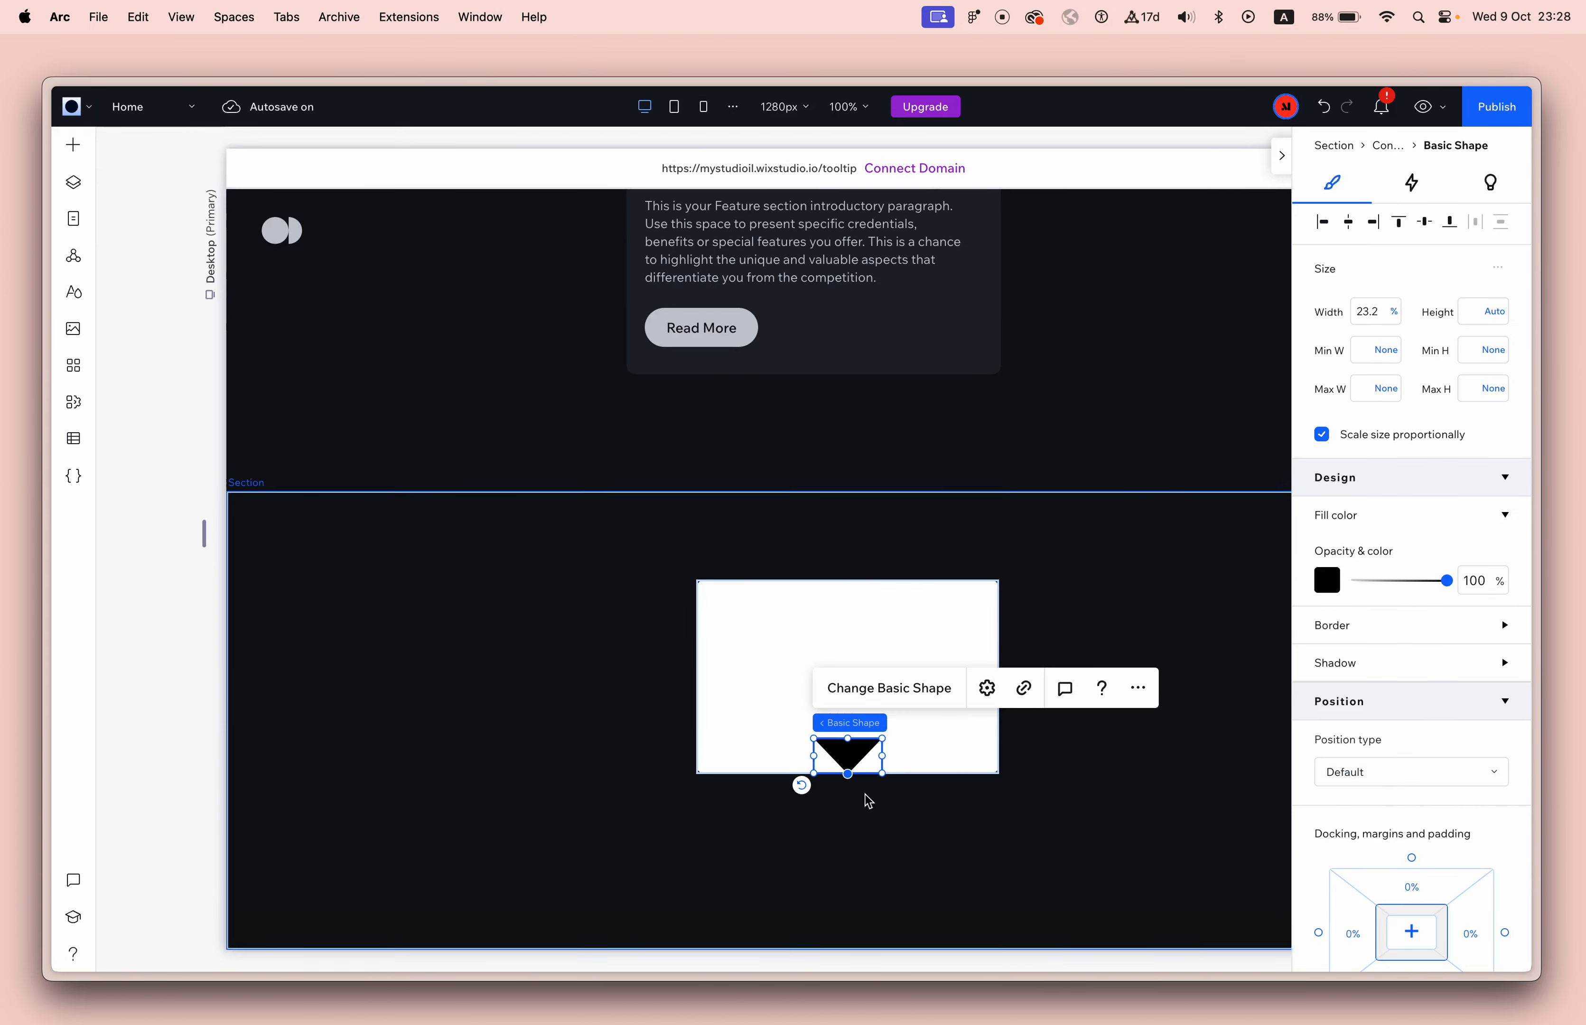
{"action": "scroll", "coordinate": [1069, 397], "scroll_direction": "up", "scroll_amount": 4}
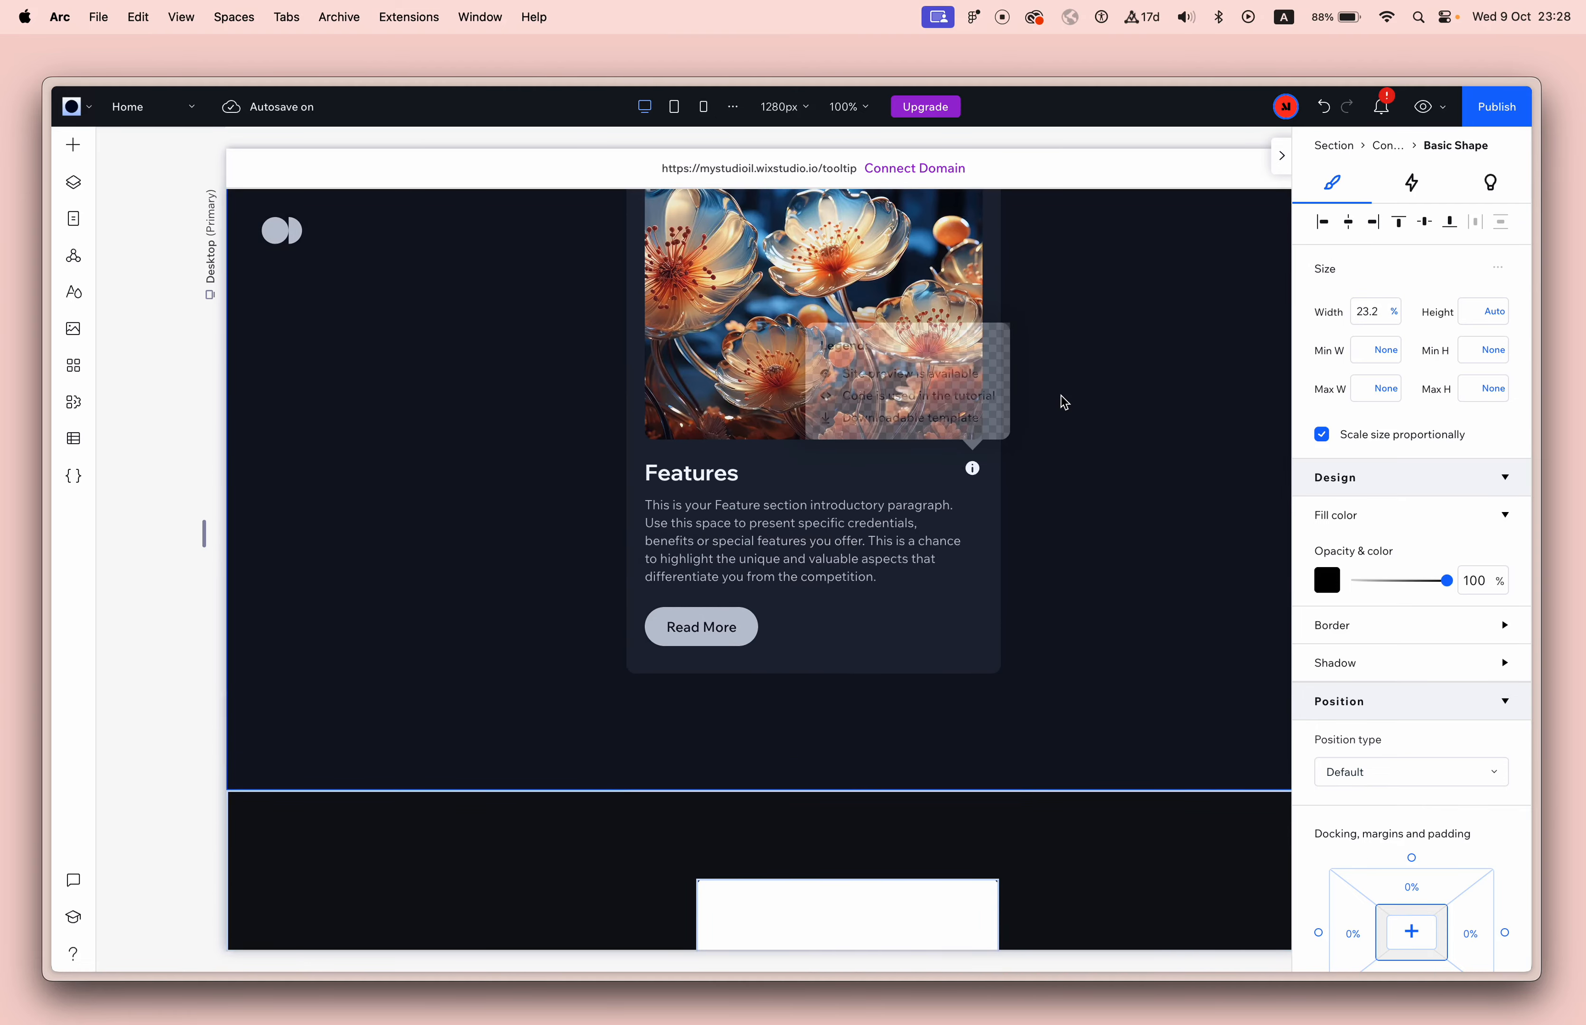
{"action": "scroll", "coordinate": [1064, 401], "scroll_direction": "up", "scroll_amount": 3}
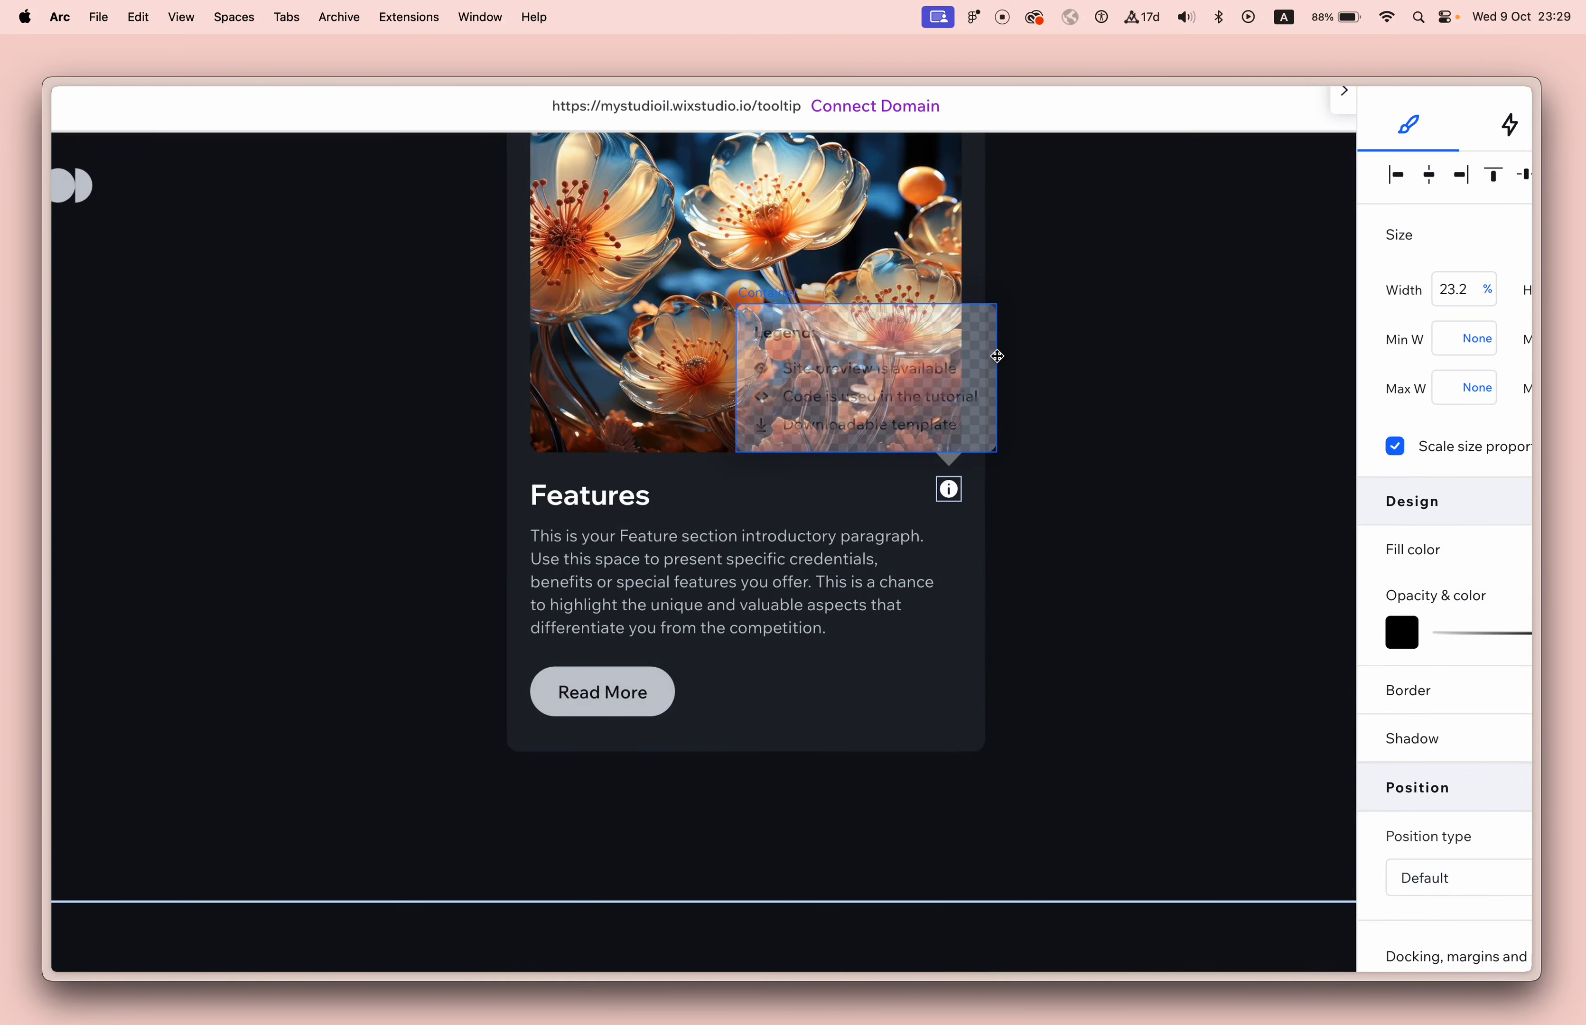
Switch the triangle's width unit to pixels and shrink the triangle to about 38 px wide.
{"action": "scroll", "coordinate": [997, 356], "scroll_direction": "down", "scroll_amount": 3}
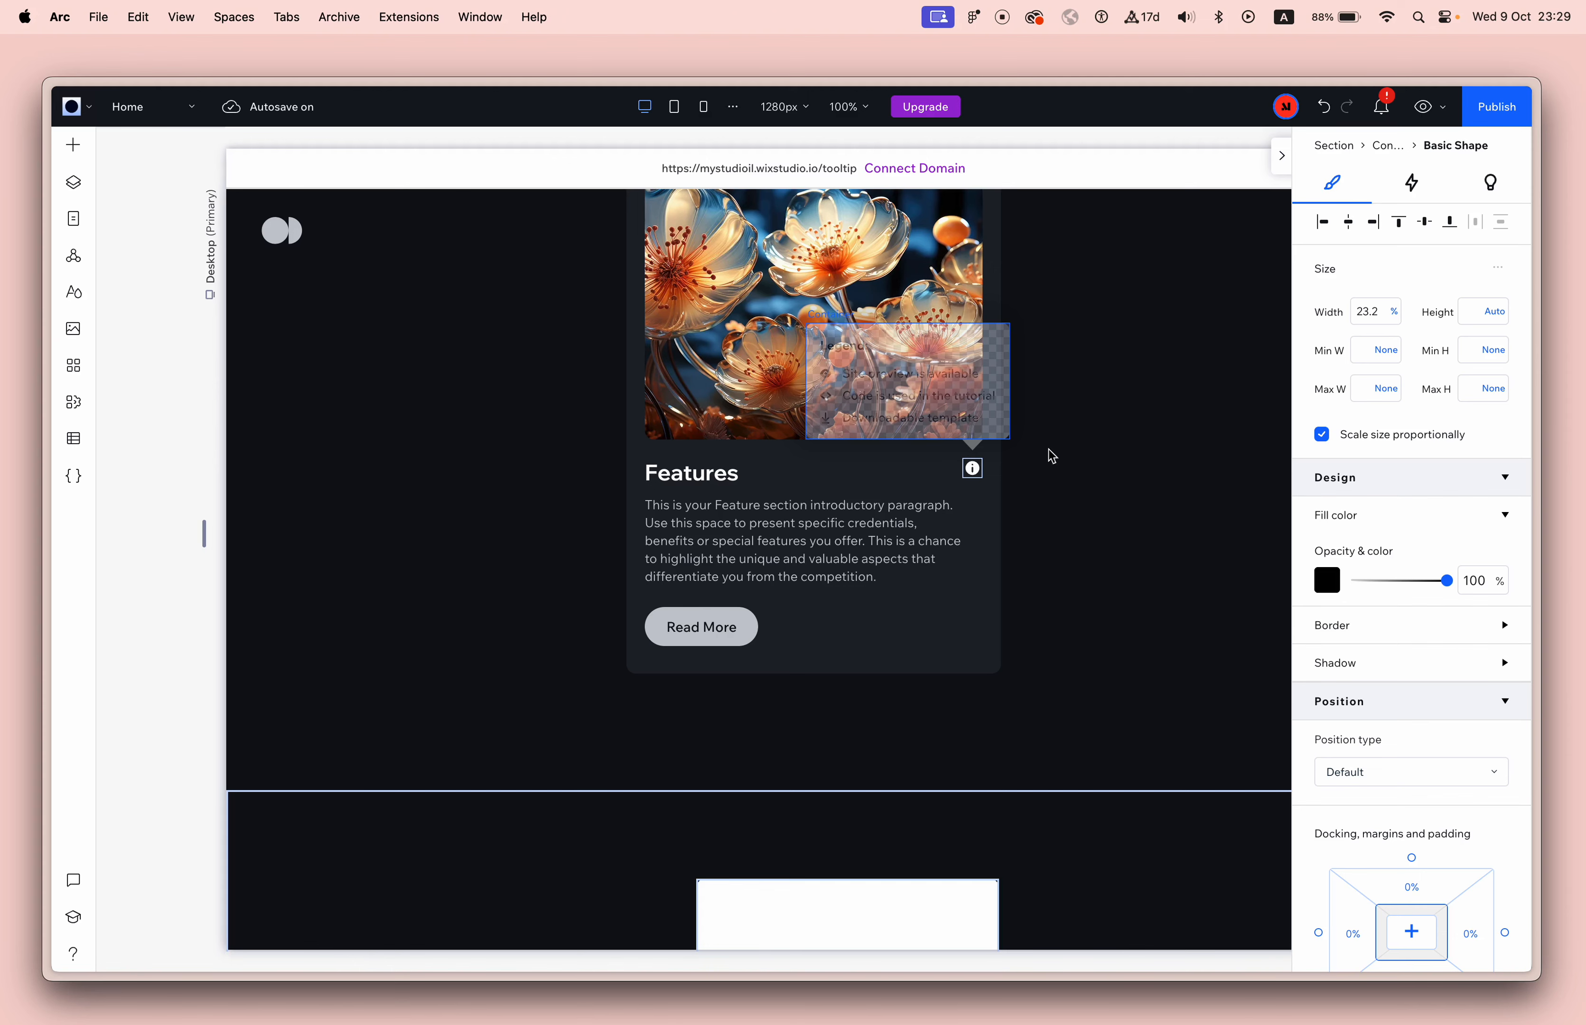
{"action": "scroll", "coordinate": [1075, 521], "scroll_direction": "down", "scroll_amount": 3}
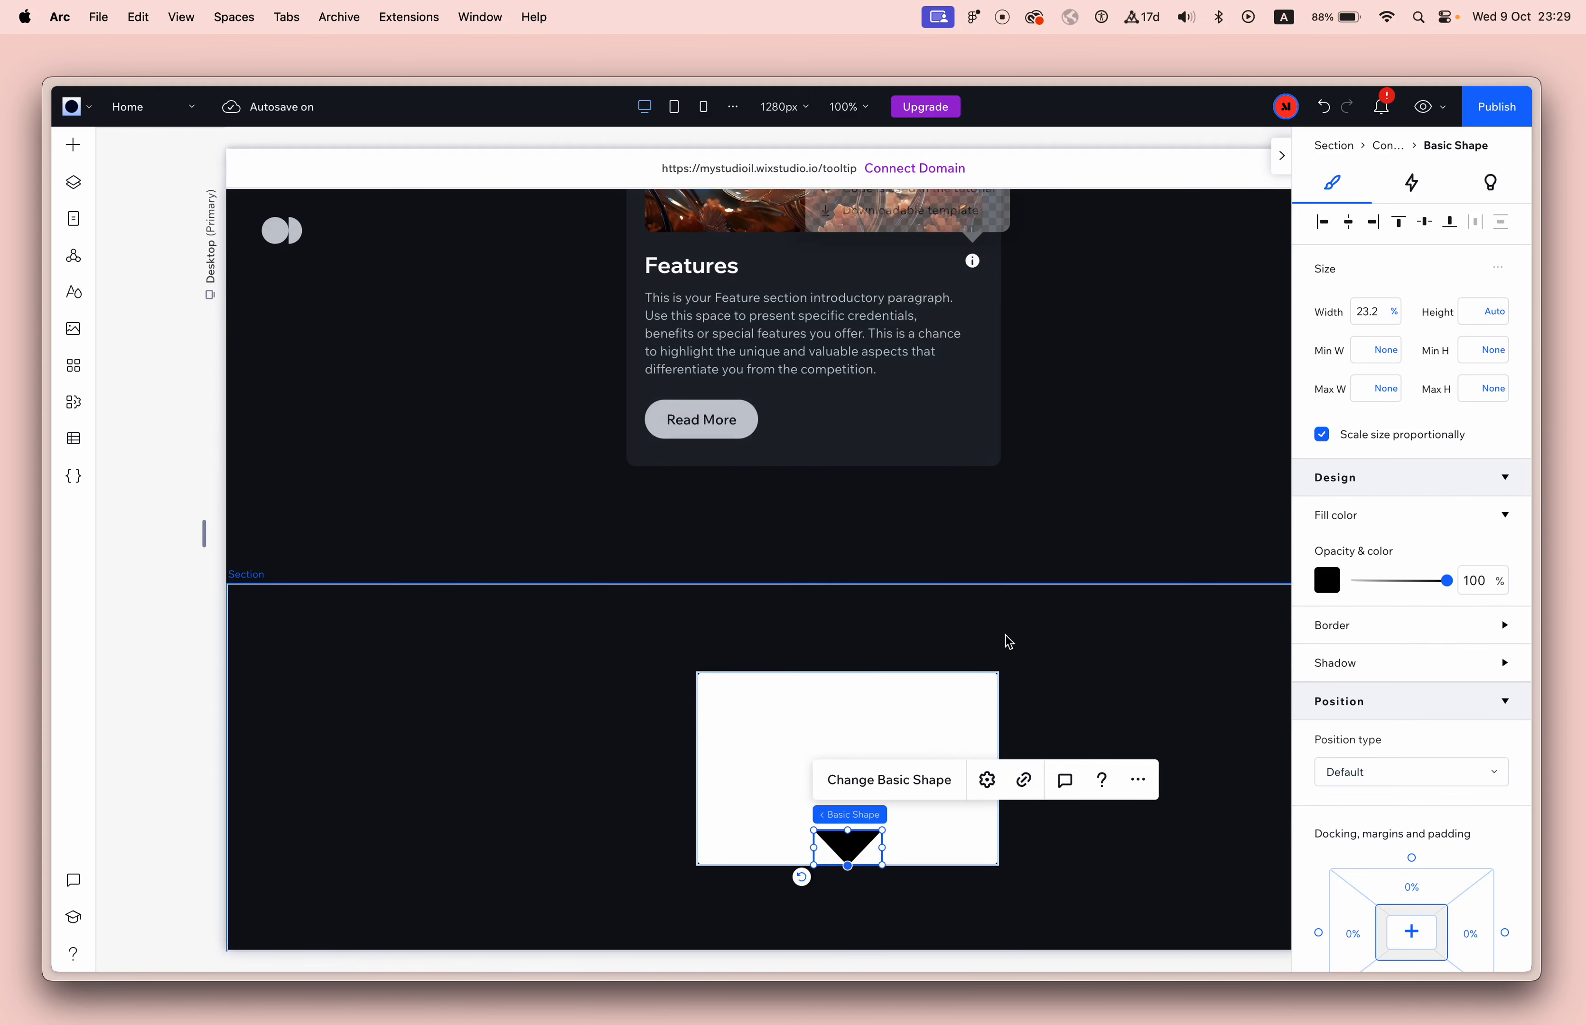
{"action": "scroll", "coordinate": [1005, 636], "scroll_direction": "down", "scroll_amount": 1}
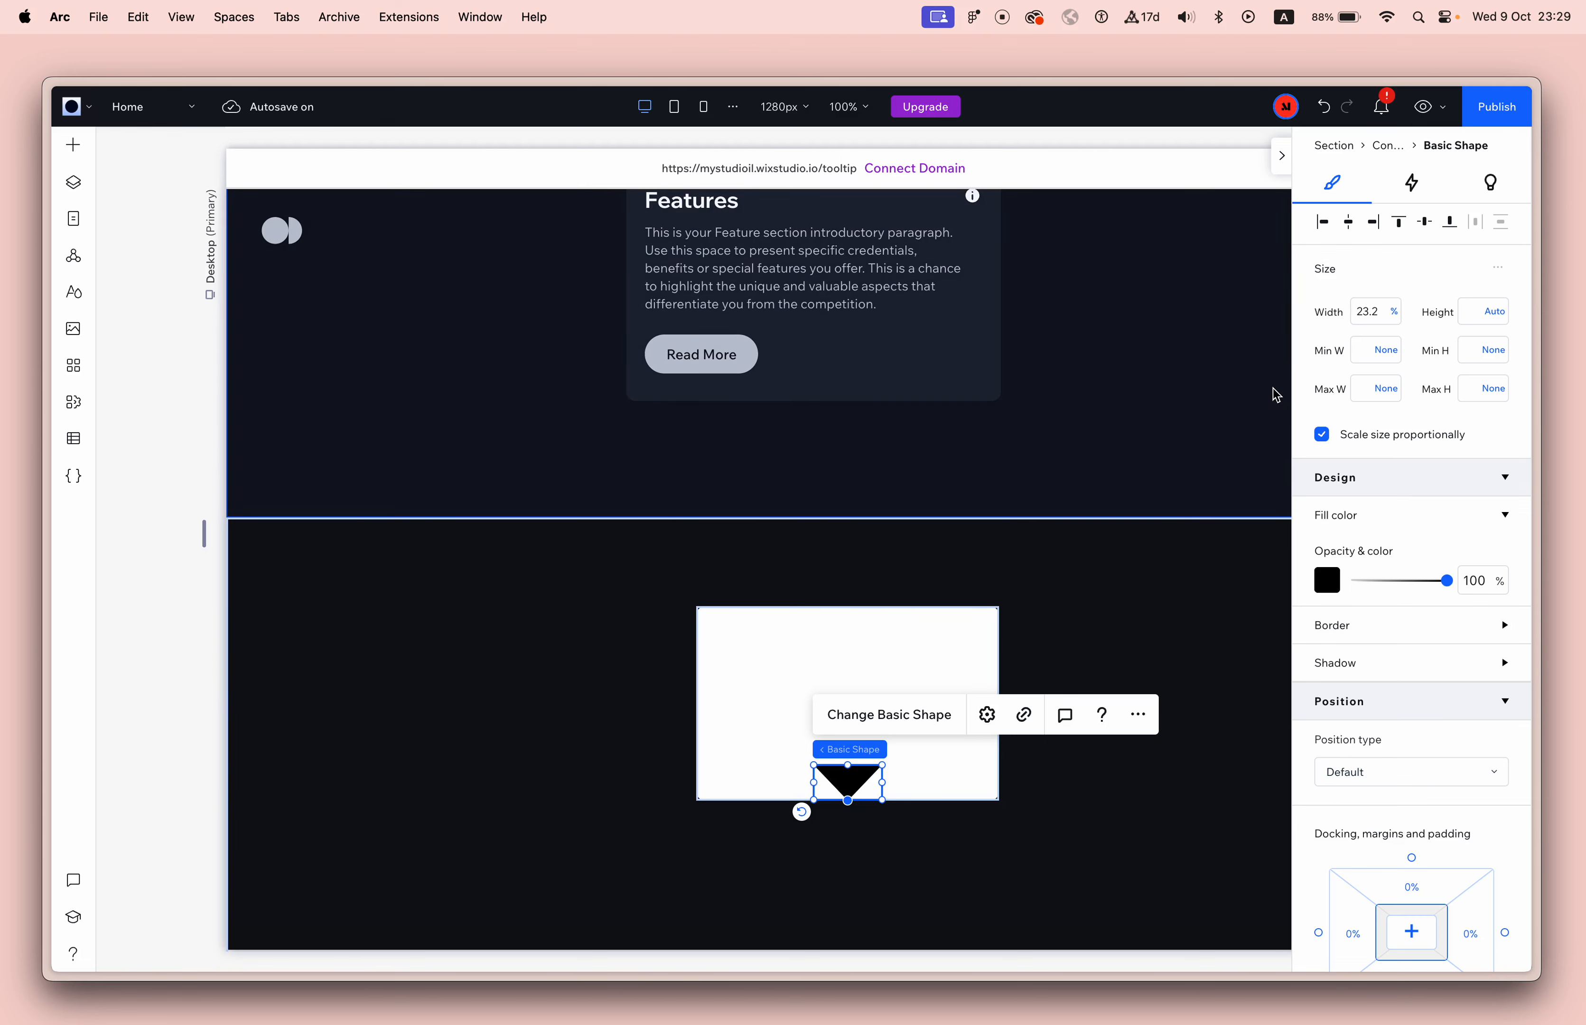
{"action": "left_click", "coordinate": [1392, 312]}
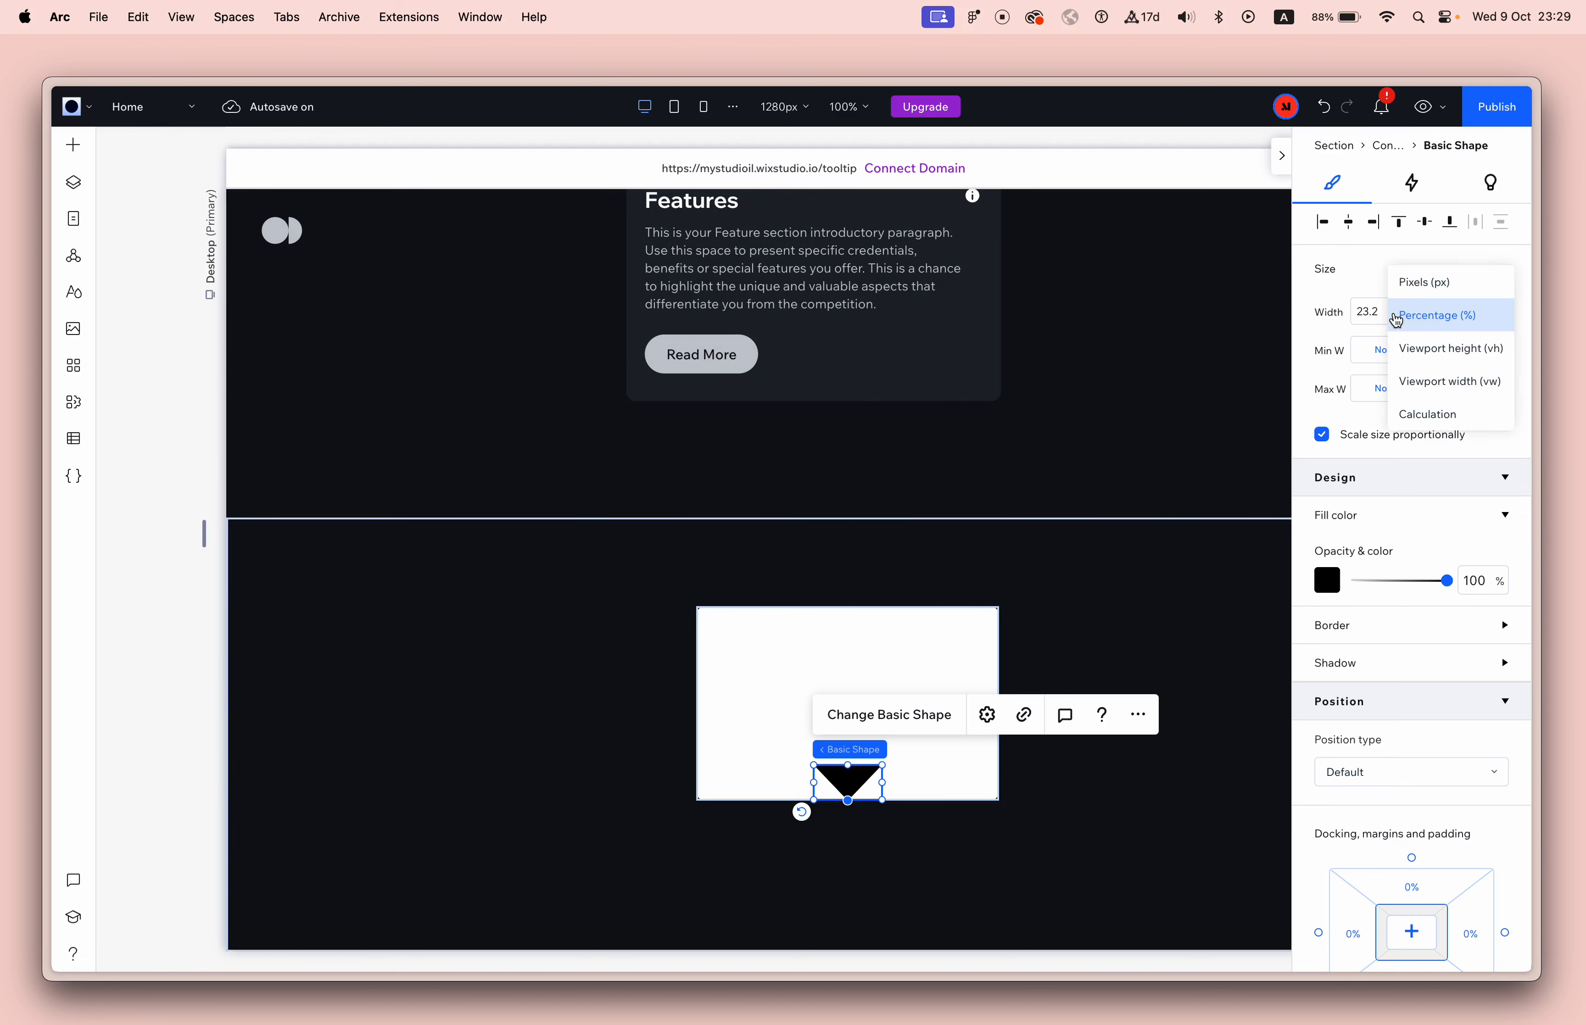
{"action": "left_click", "coordinate": [1420, 290]}
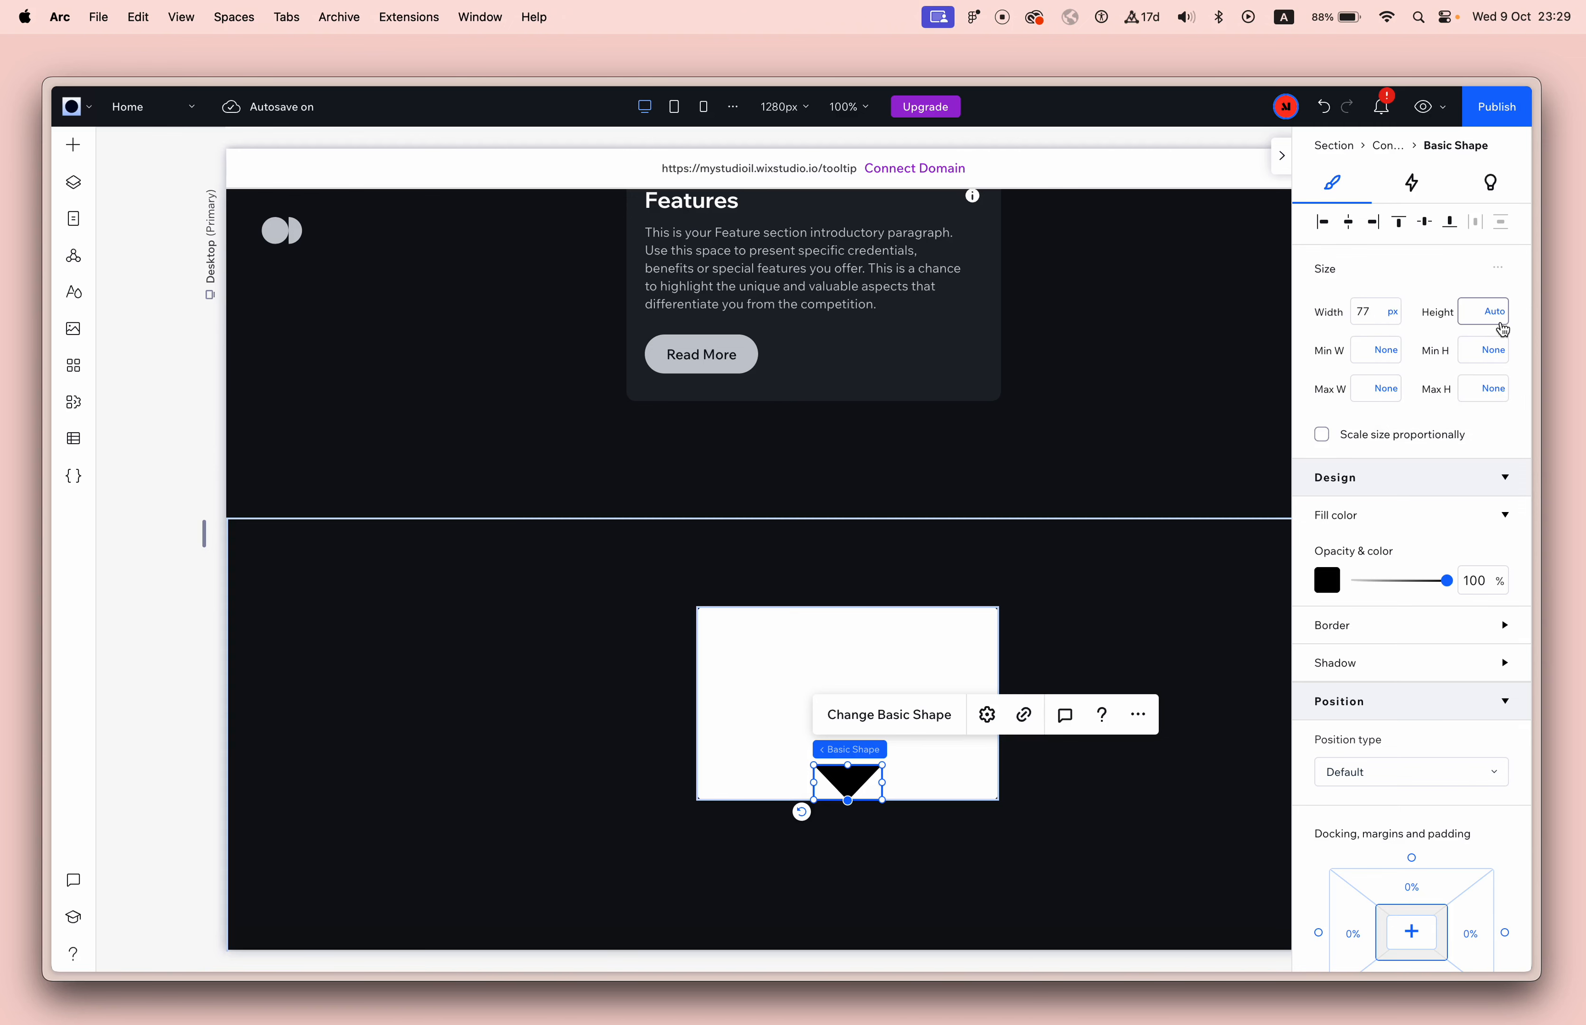
{"action": "scroll", "coordinate": [865, 833], "scroll_direction": "up", "scroll_amount": 5}
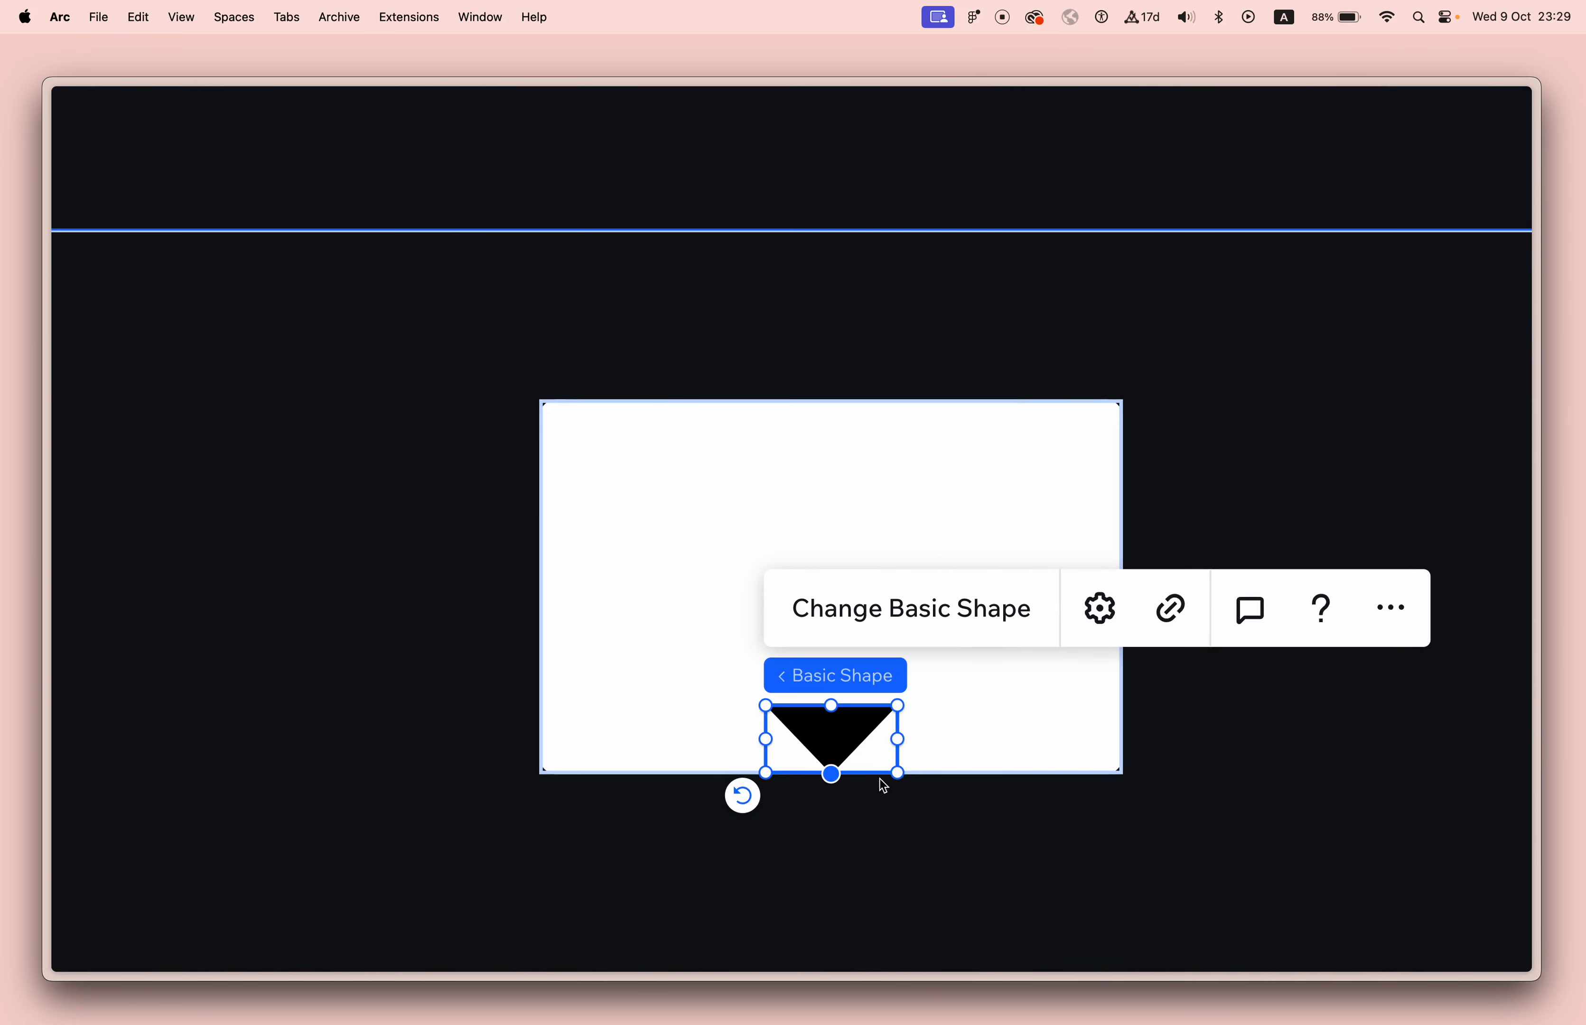
{"action": "left_click_drag", "start_coordinate": [897, 705], "coordinate": [838, 754]}
{"action": "scroll", "coordinate": [935, 754], "scroll_direction": "down", "scroll_amount": 5}
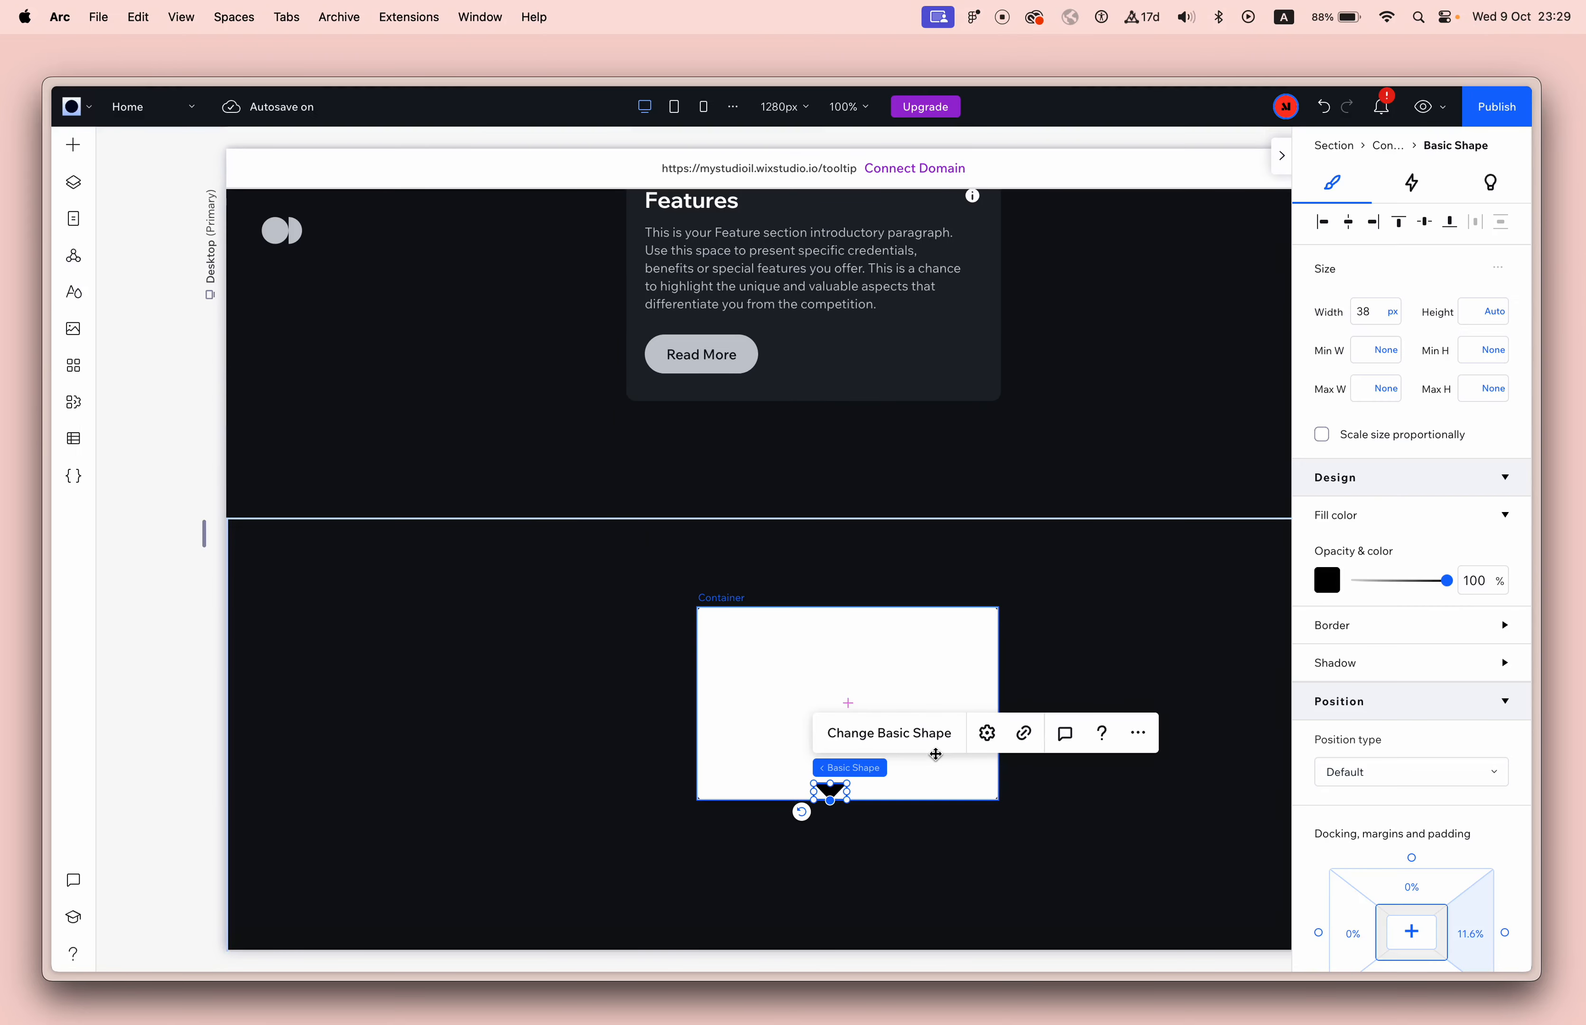
Set the triangle's width to 40 px and center it horizontally in the white container.
{"action": "left_click", "coordinate": [1375, 318]}
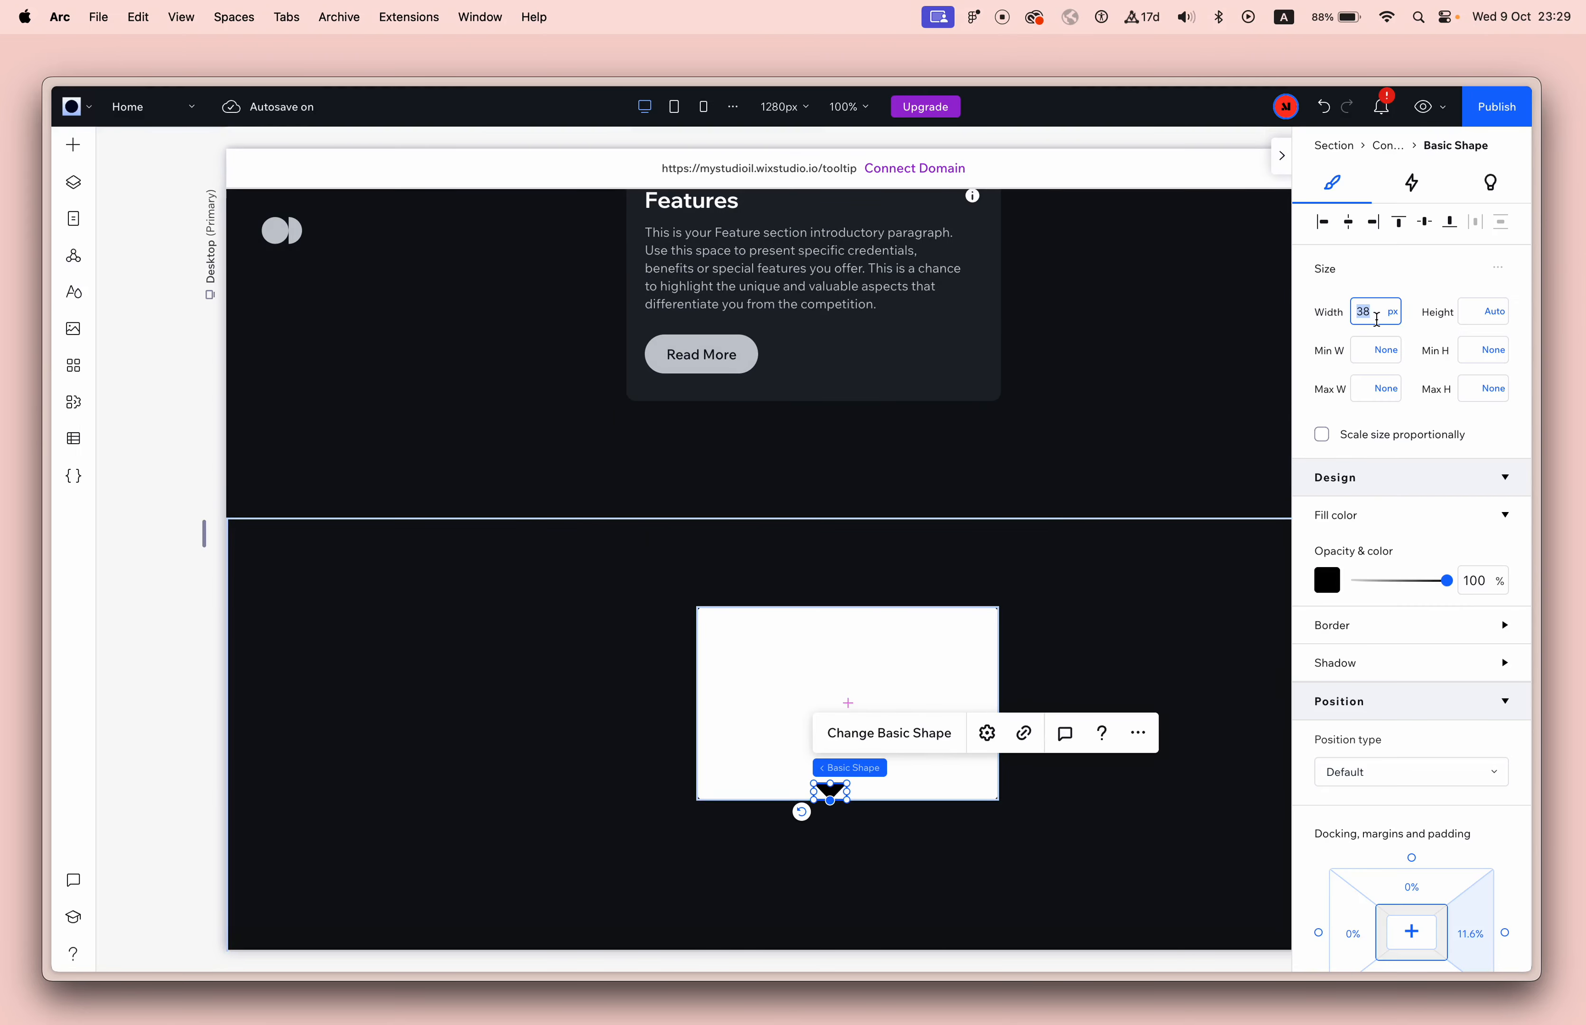
{"action": "type", "text": "40"}
{"action": "key", "text": "Return"}
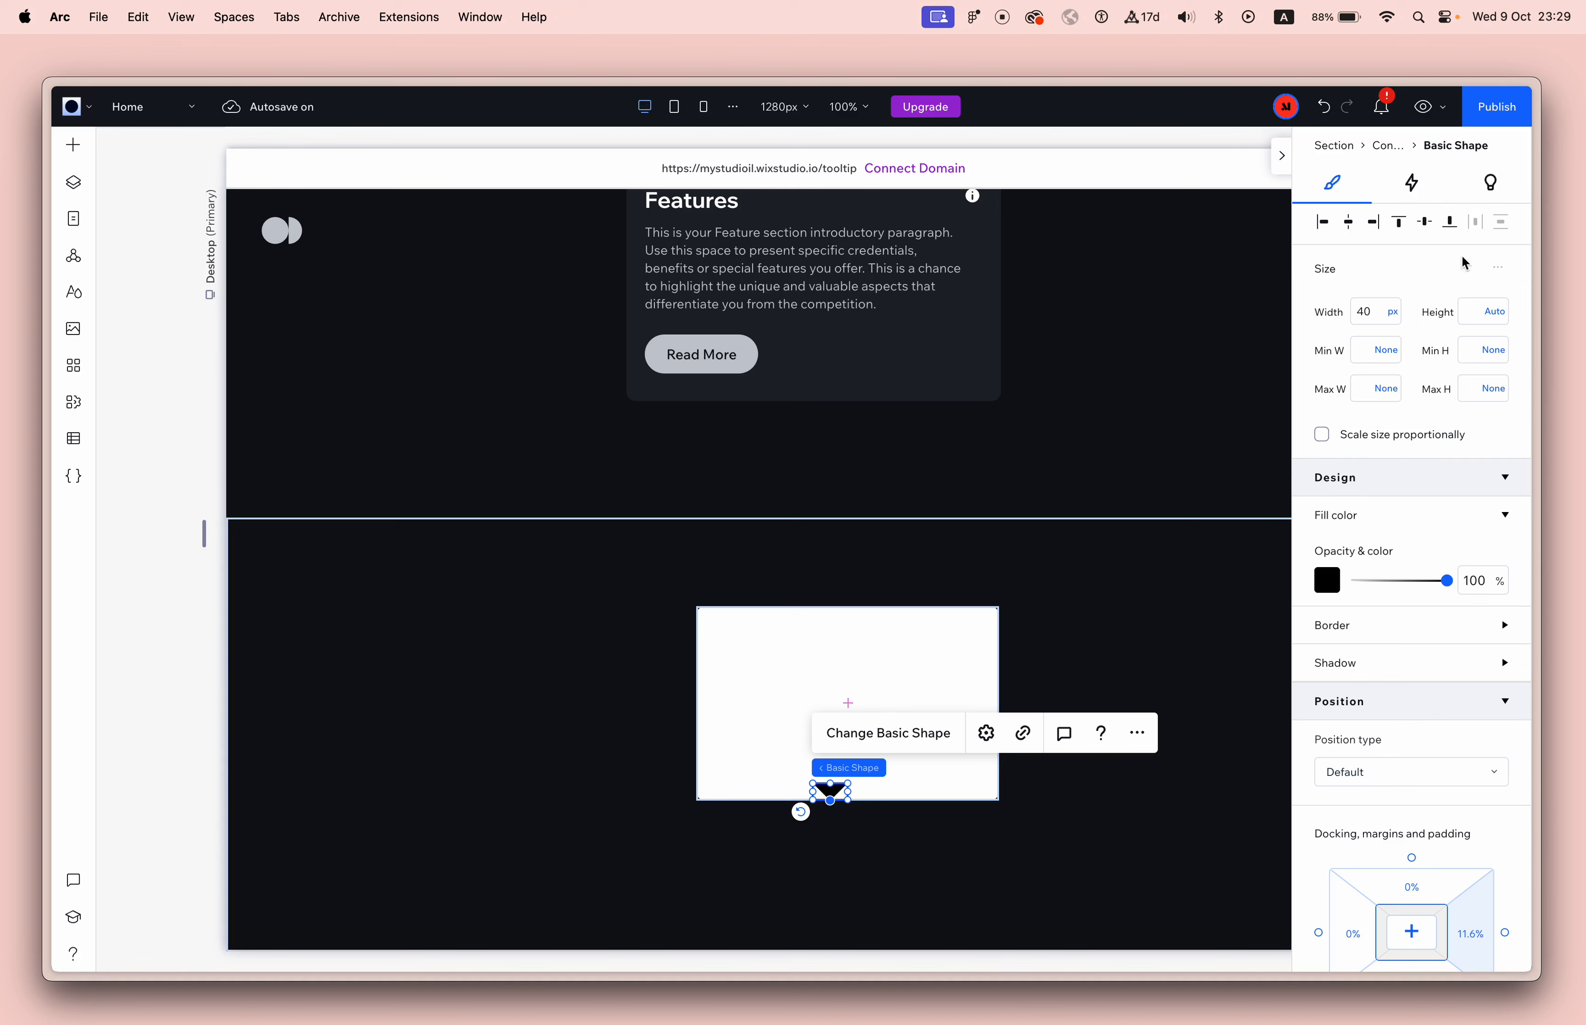
{"action": "left_click", "coordinate": [1347, 227]}
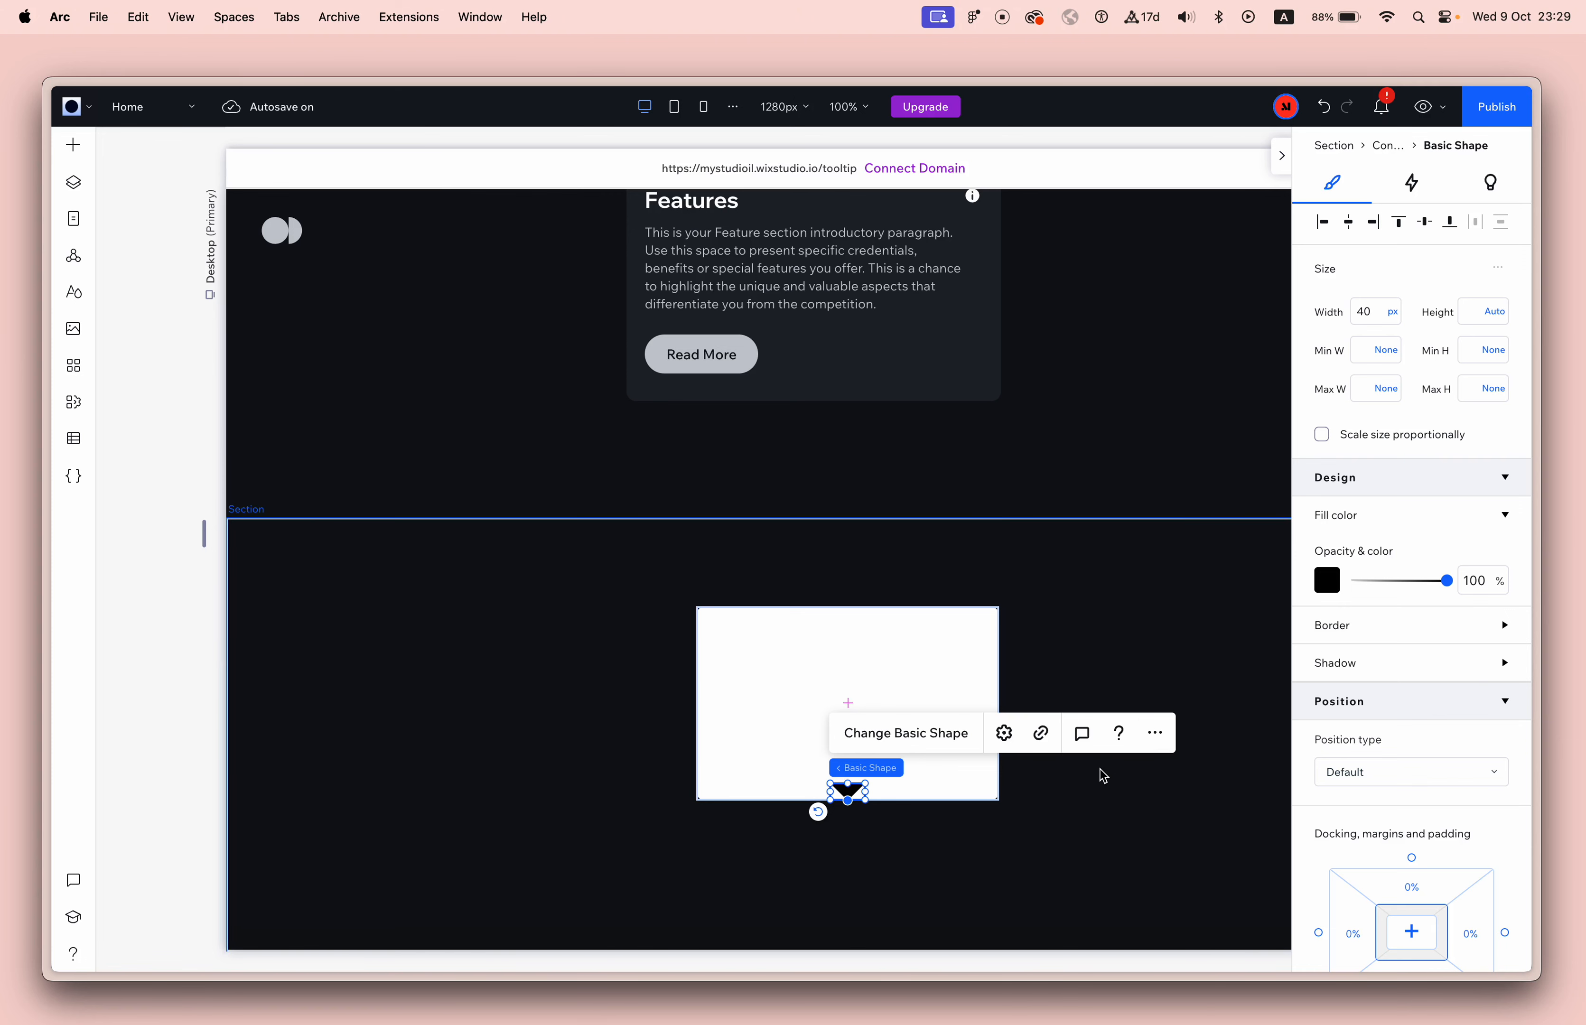
{"action": "left_click", "coordinate": [1115, 671]}
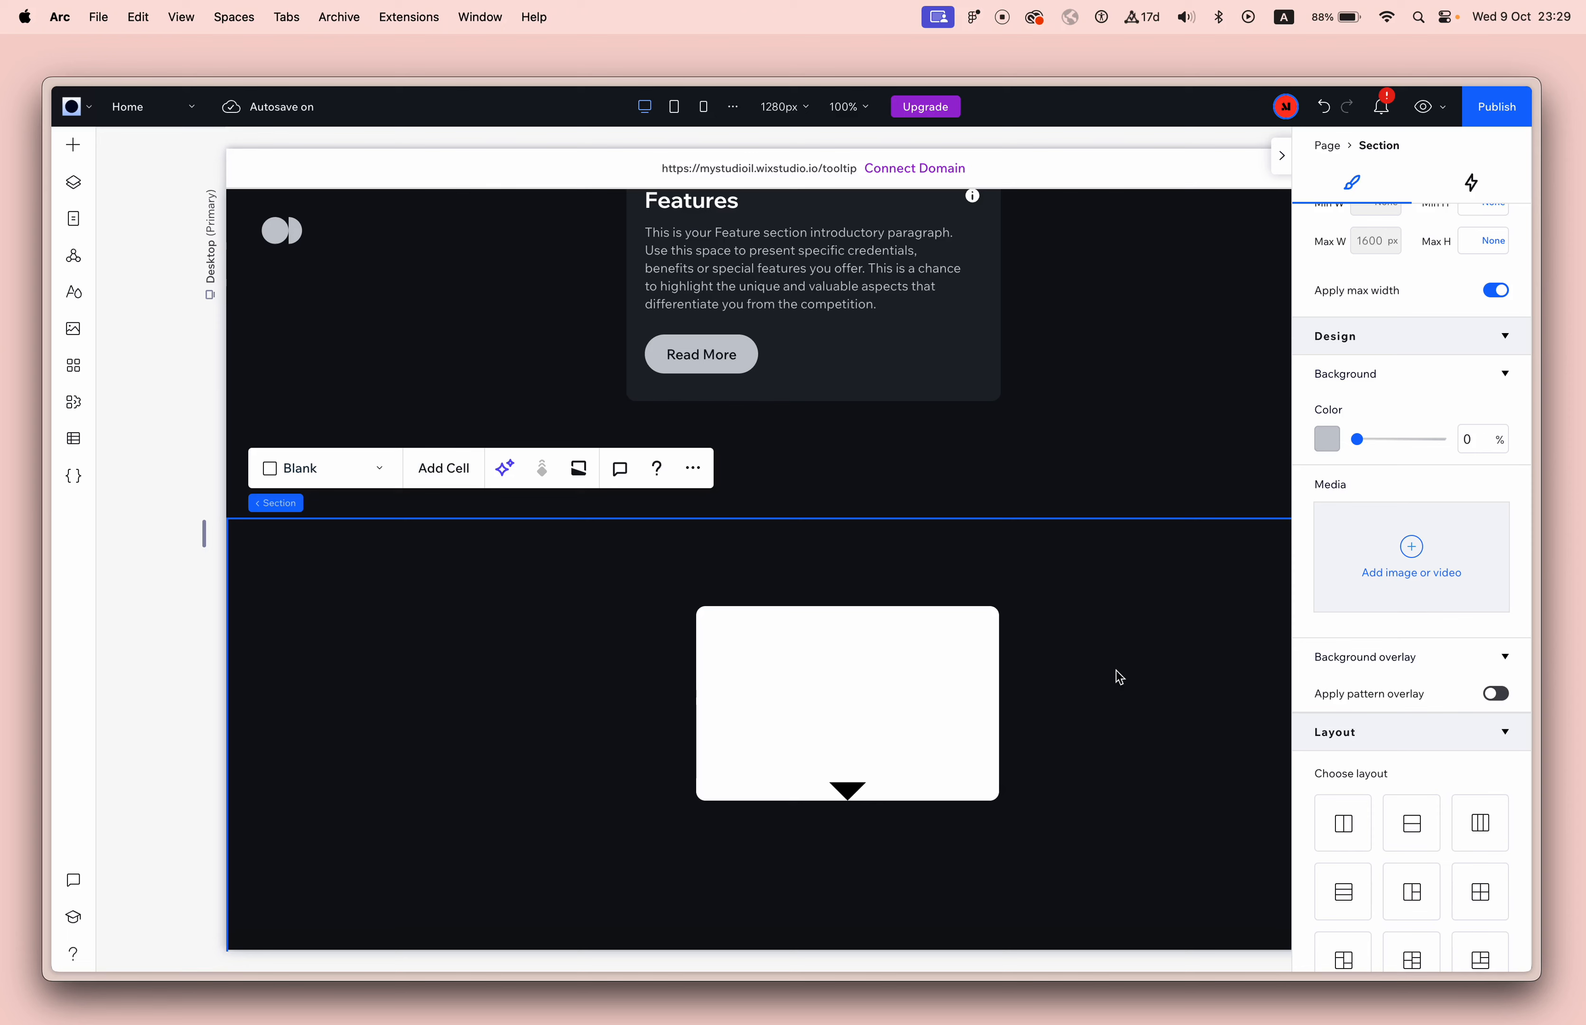
Try to copy the Features card's paragraph into the white container, and undo the unwanted paste.
{"action": "scroll", "coordinate": [1058, 697], "scroll_direction": "up", "scroll_amount": 2}
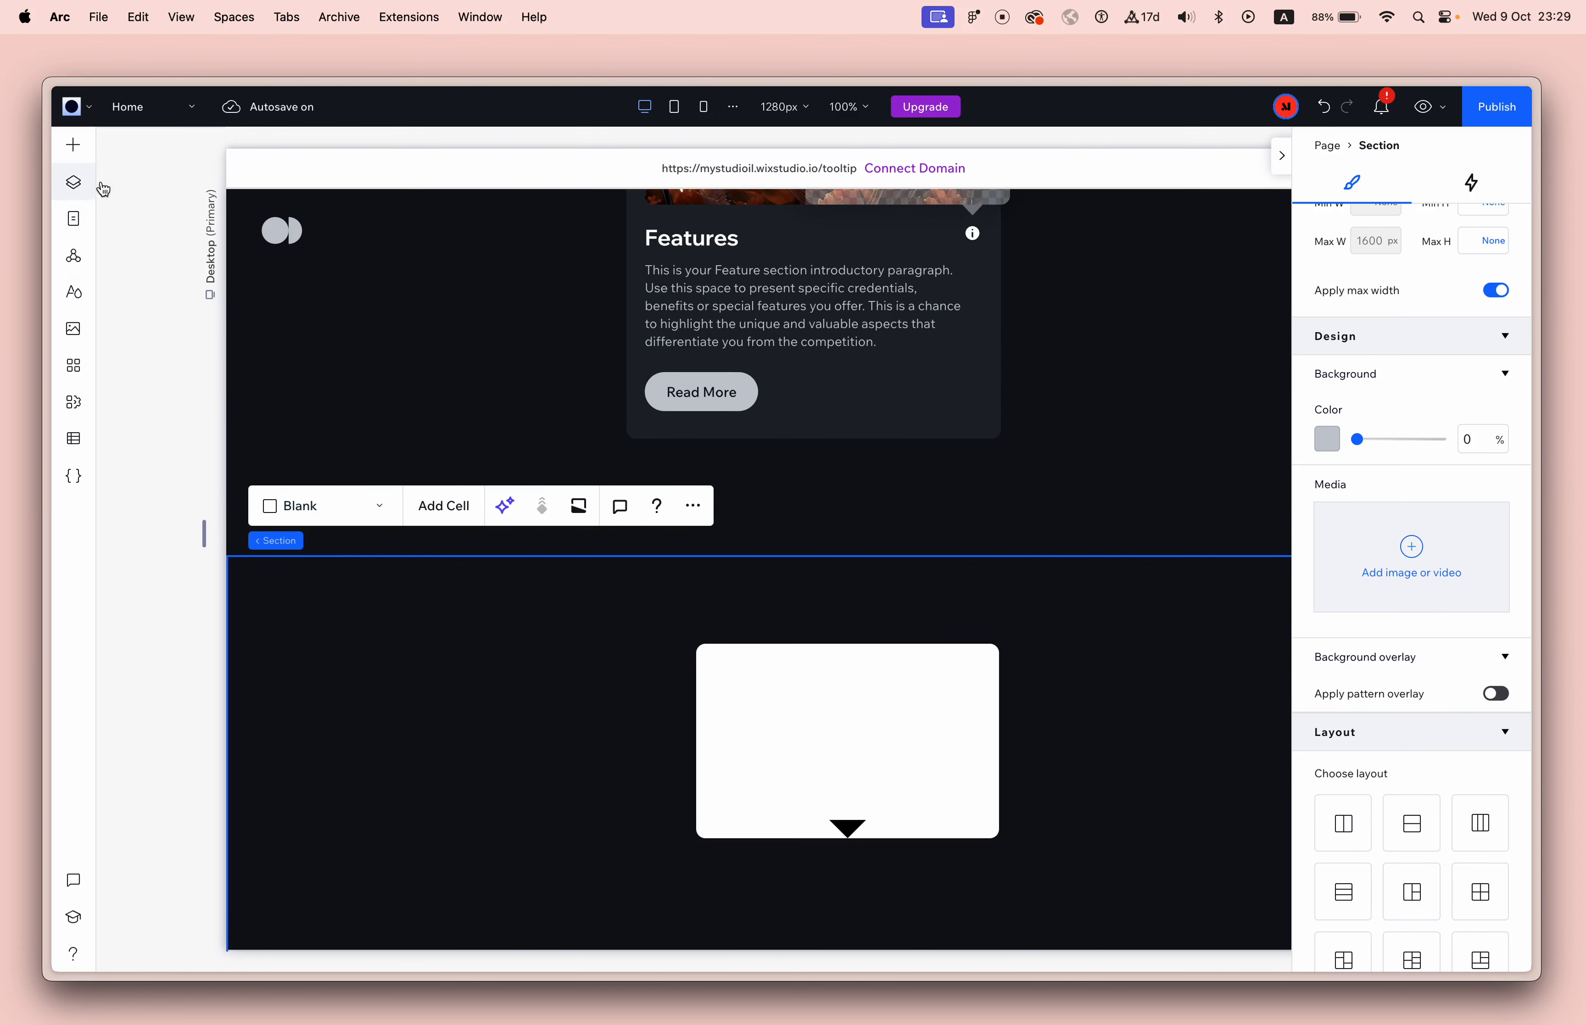
{"action": "right_click", "coordinate": [708, 313]}
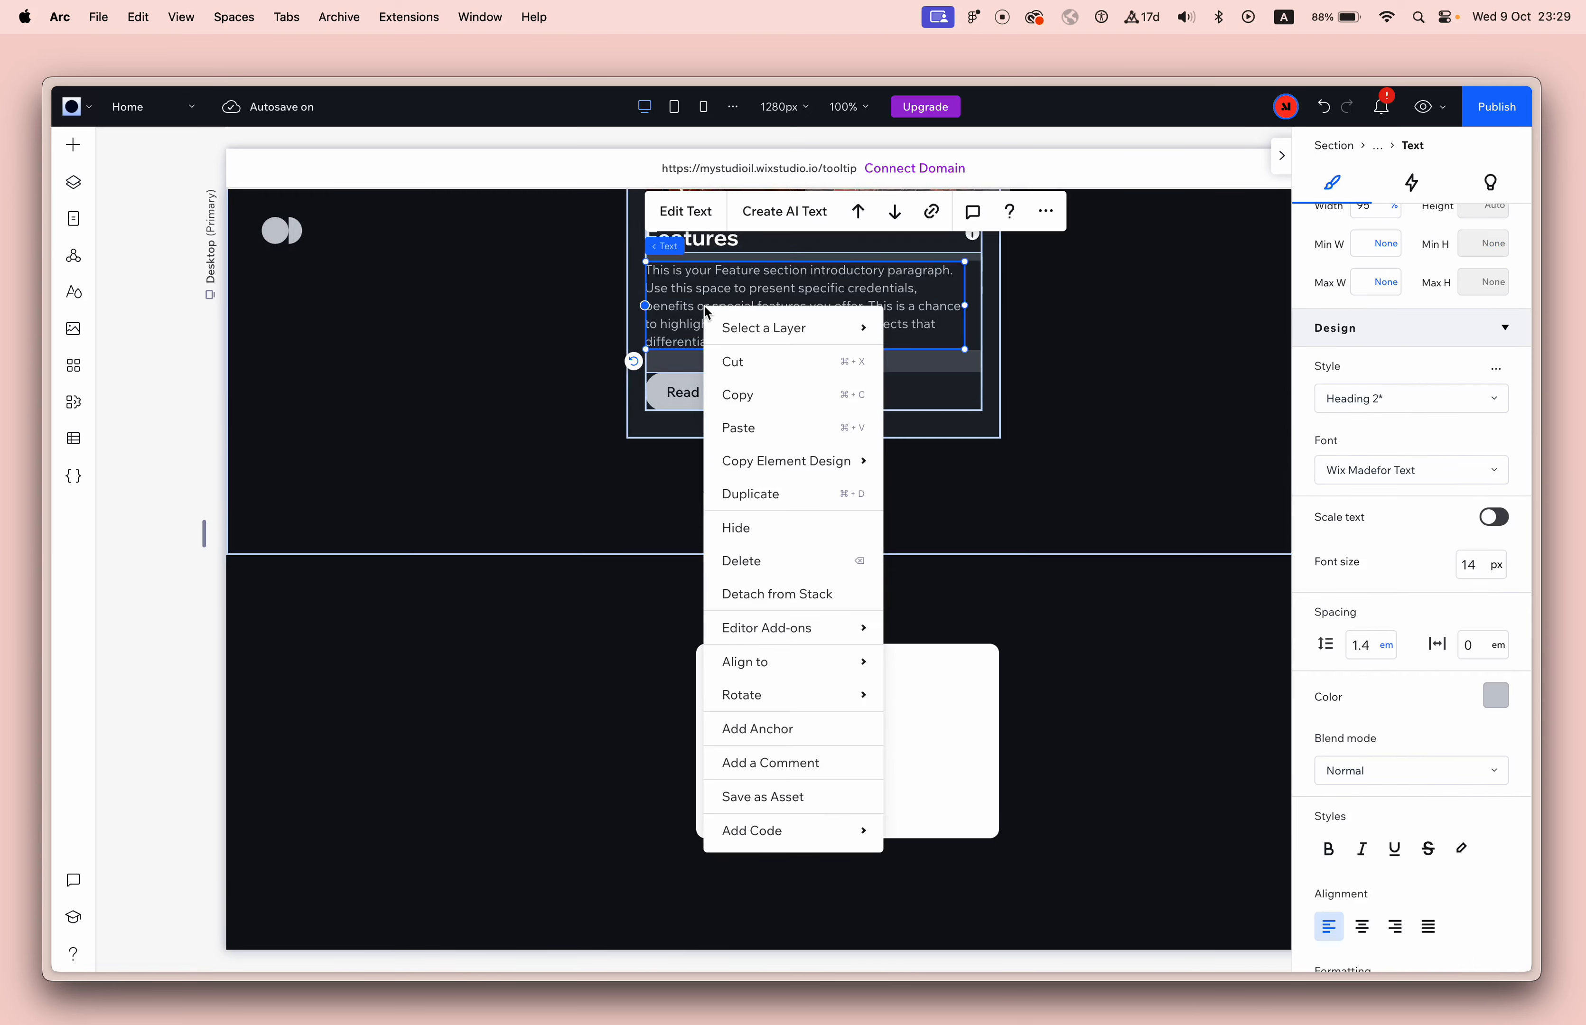
{"action": "left_click", "coordinate": [761, 403]}
{"action": "left_click", "coordinate": [781, 713]}
{"action": "right_click", "coordinate": [781, 713]}
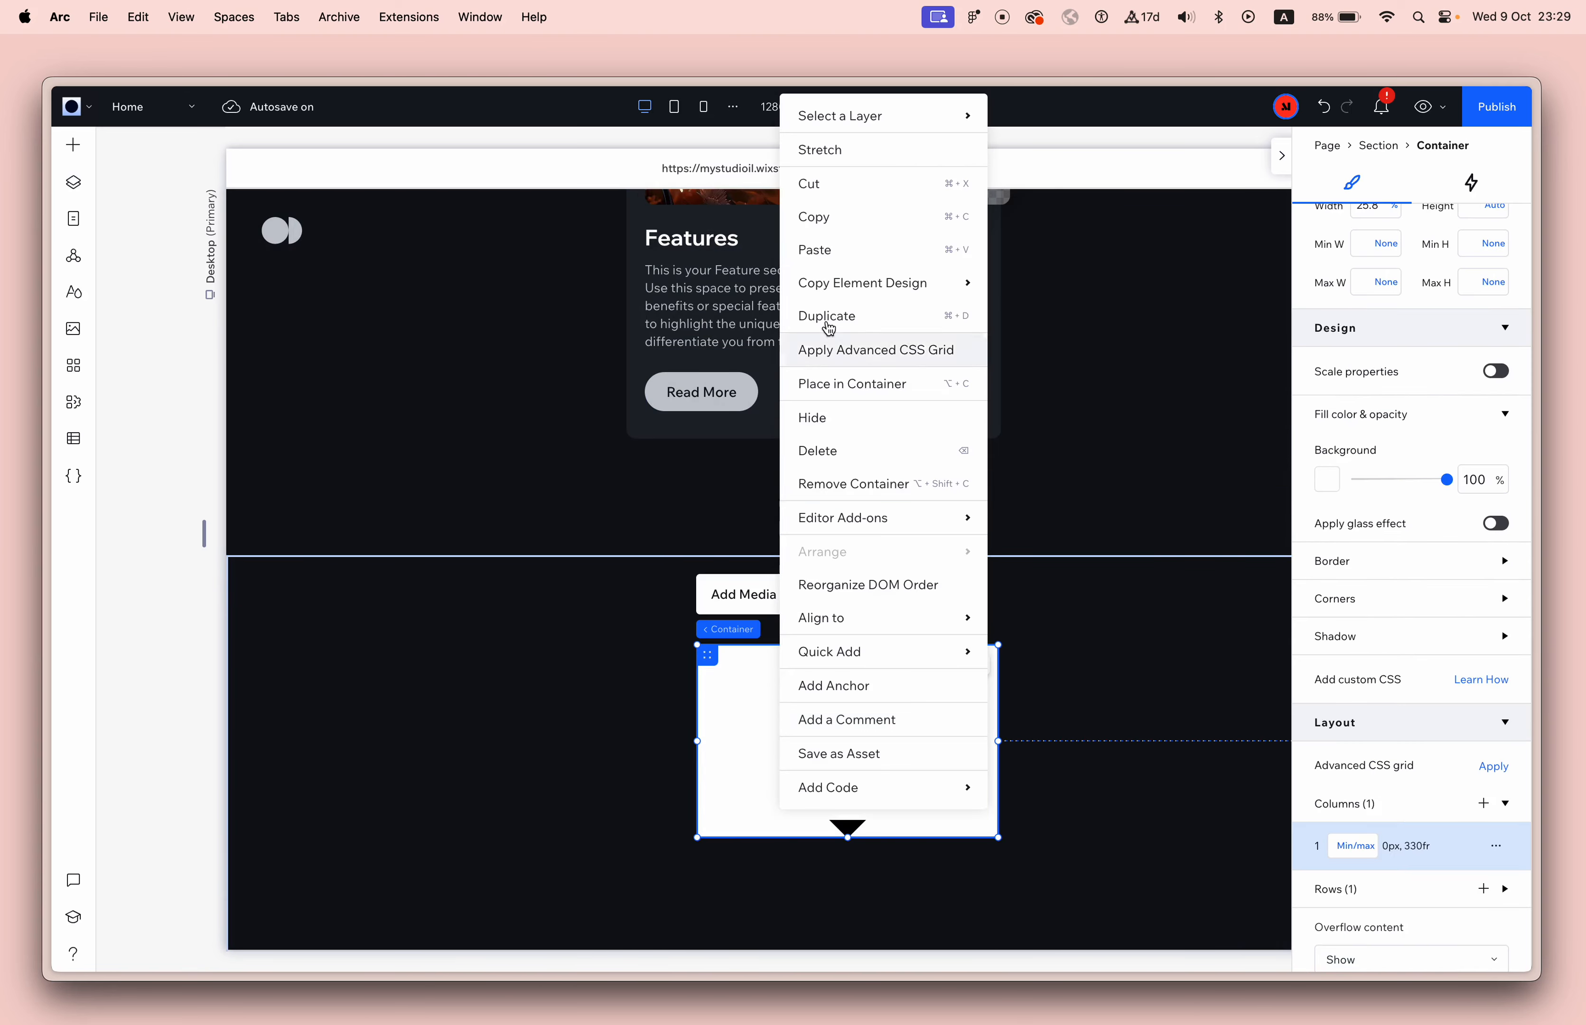
{"action": "left_click", "coordinate": [839, 260]}
{"action": "left_click", "coordinate": [849, 647]}
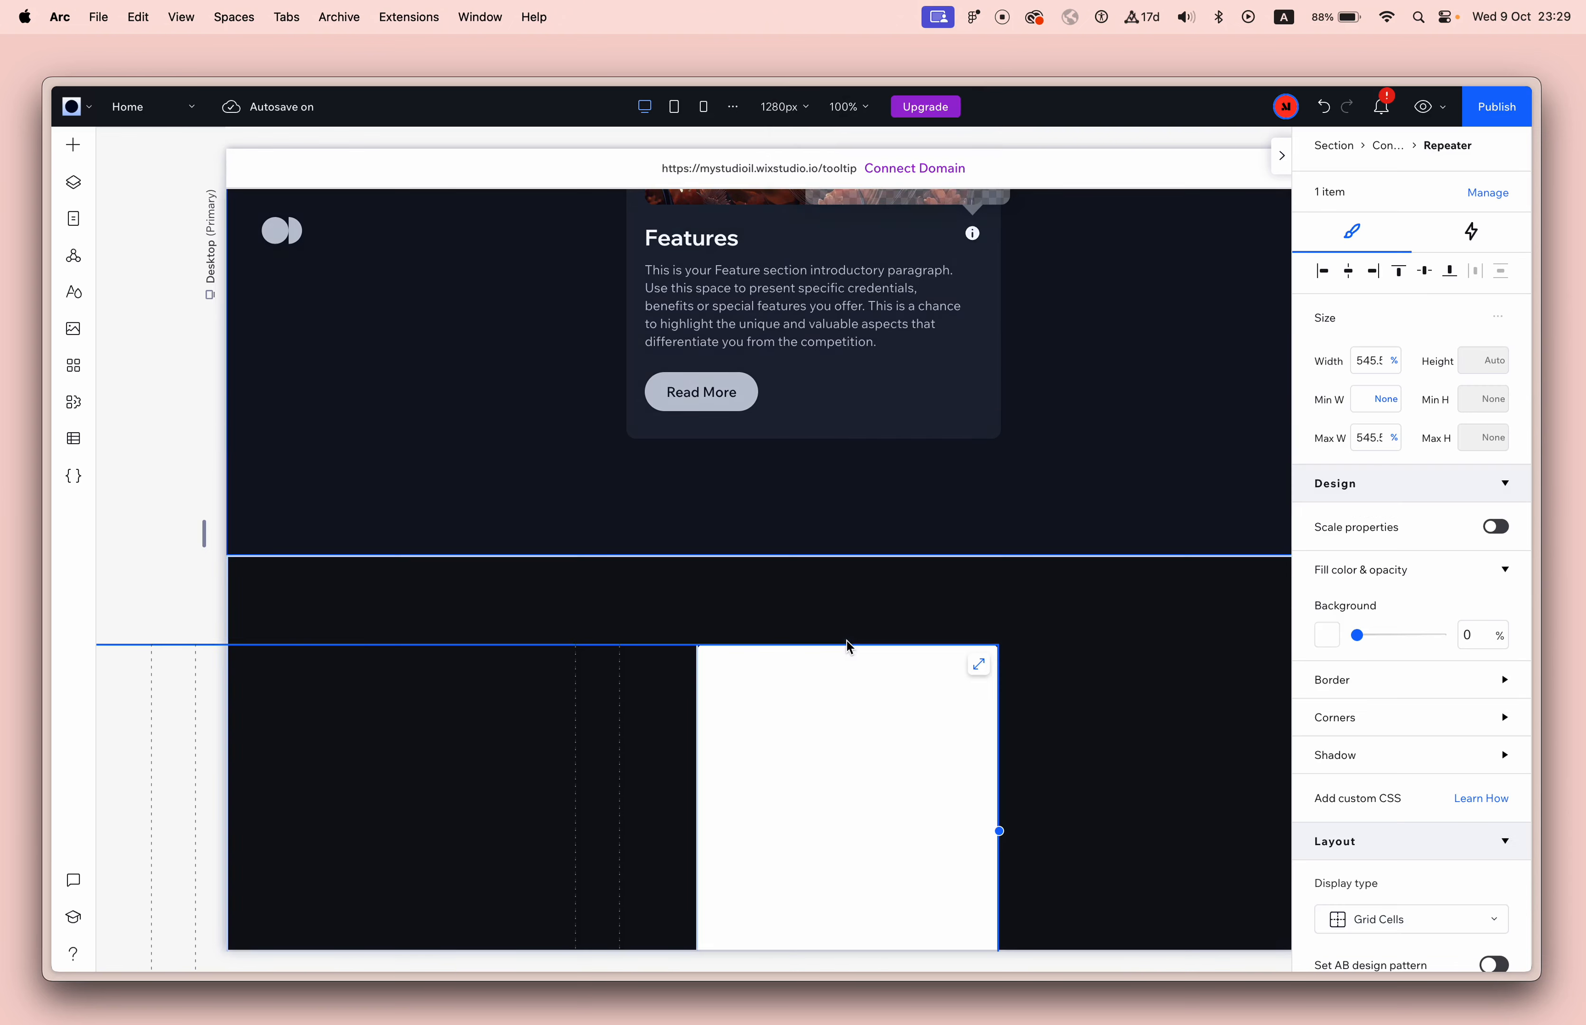
{"action": "scroll", "coordinate": [854, 809], "scroll_direction": "down", "scroll_amount": 1}
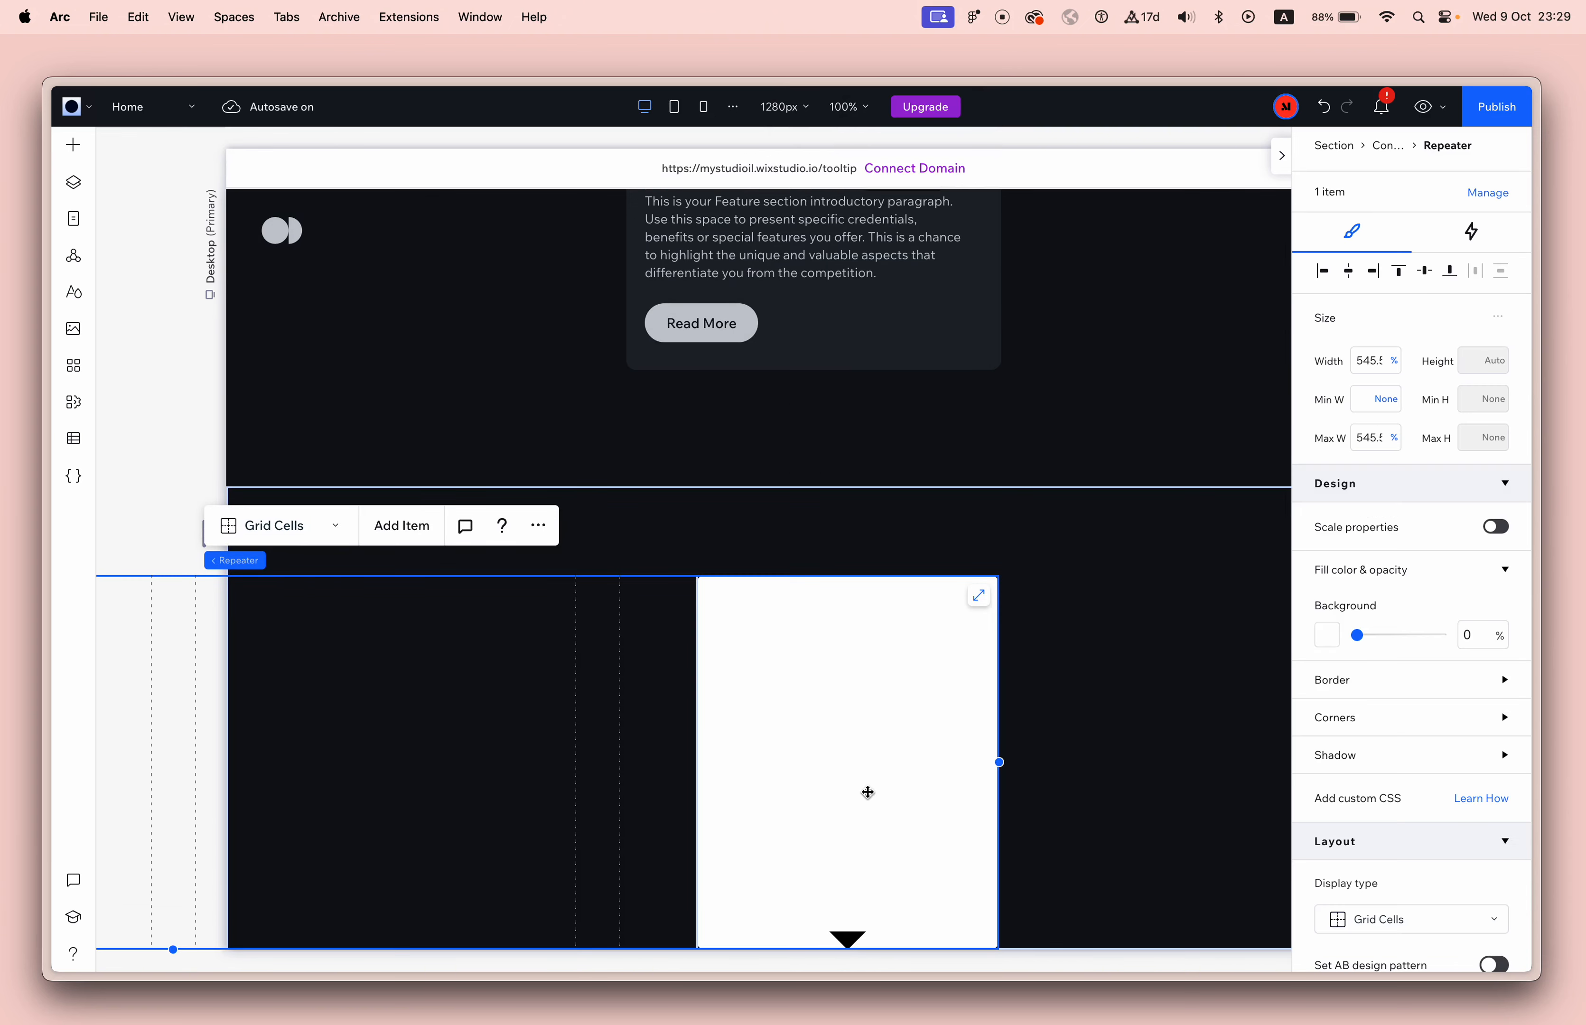
{"action": "key", "text": "Escape"}
{"action": "scroll", "coordinate": [854, 337], "scroll_direction": "up", "scroll_amount": 2}
Copy the introductory paragraph from the Features card and paste it into the white container.
{"action": "left_click", "coordinate": [852, 338]}
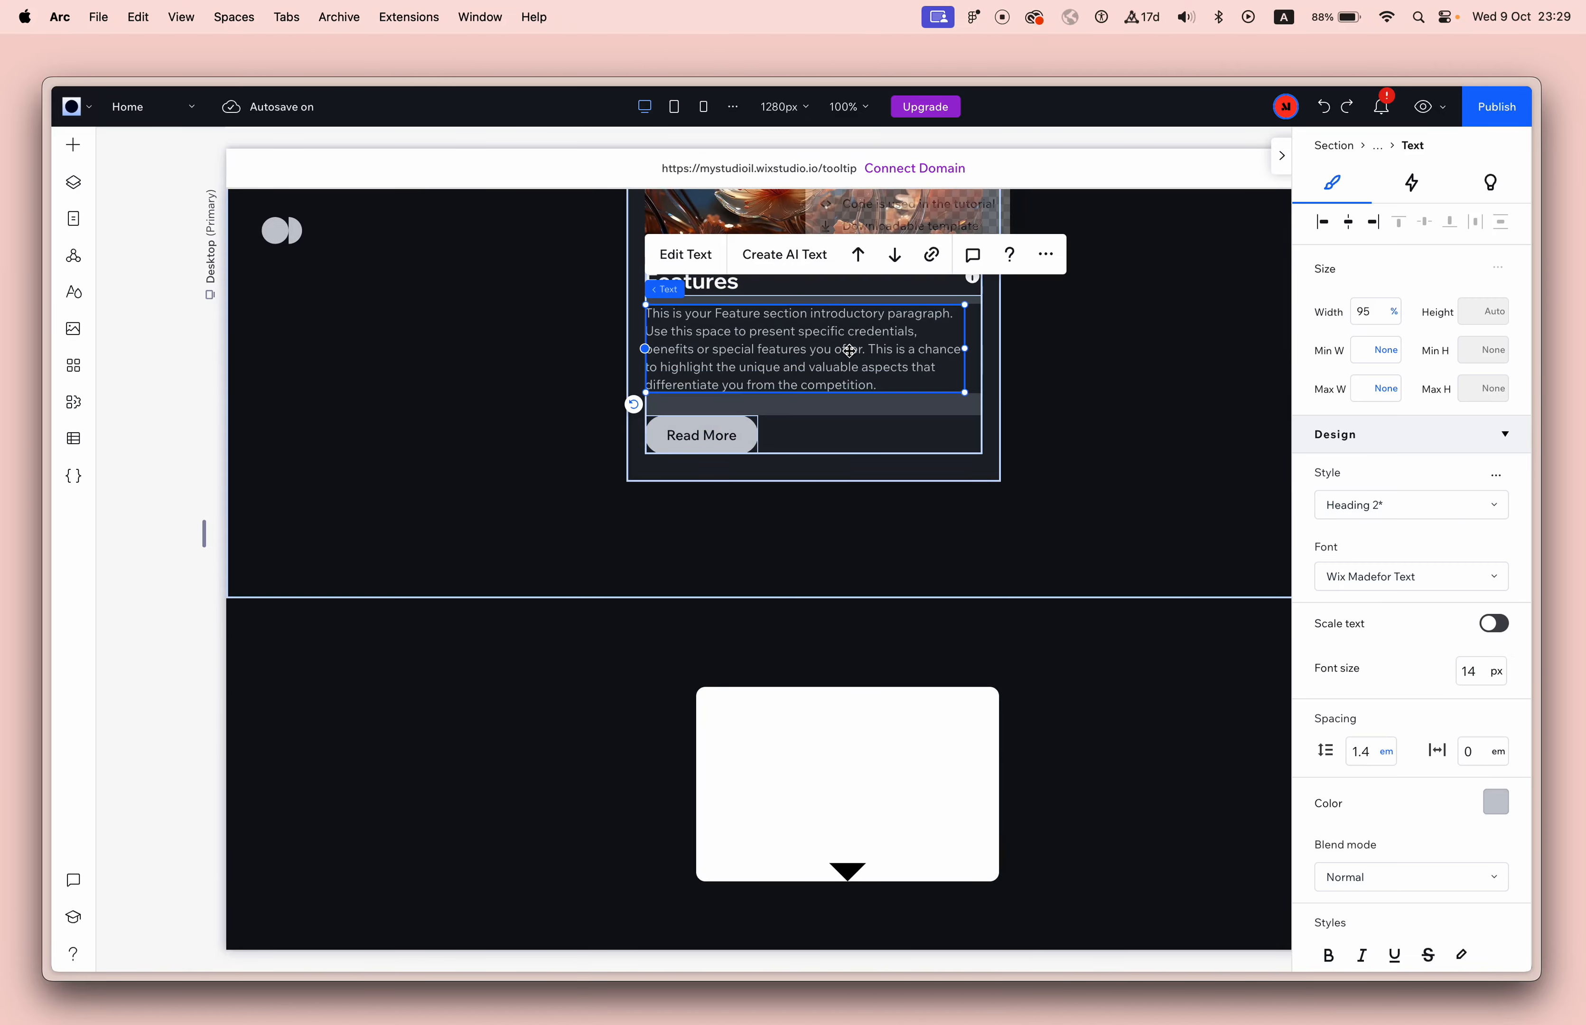
{"action": "key", "text": "super+d"}
{"action": "key", "text": "super+x"}
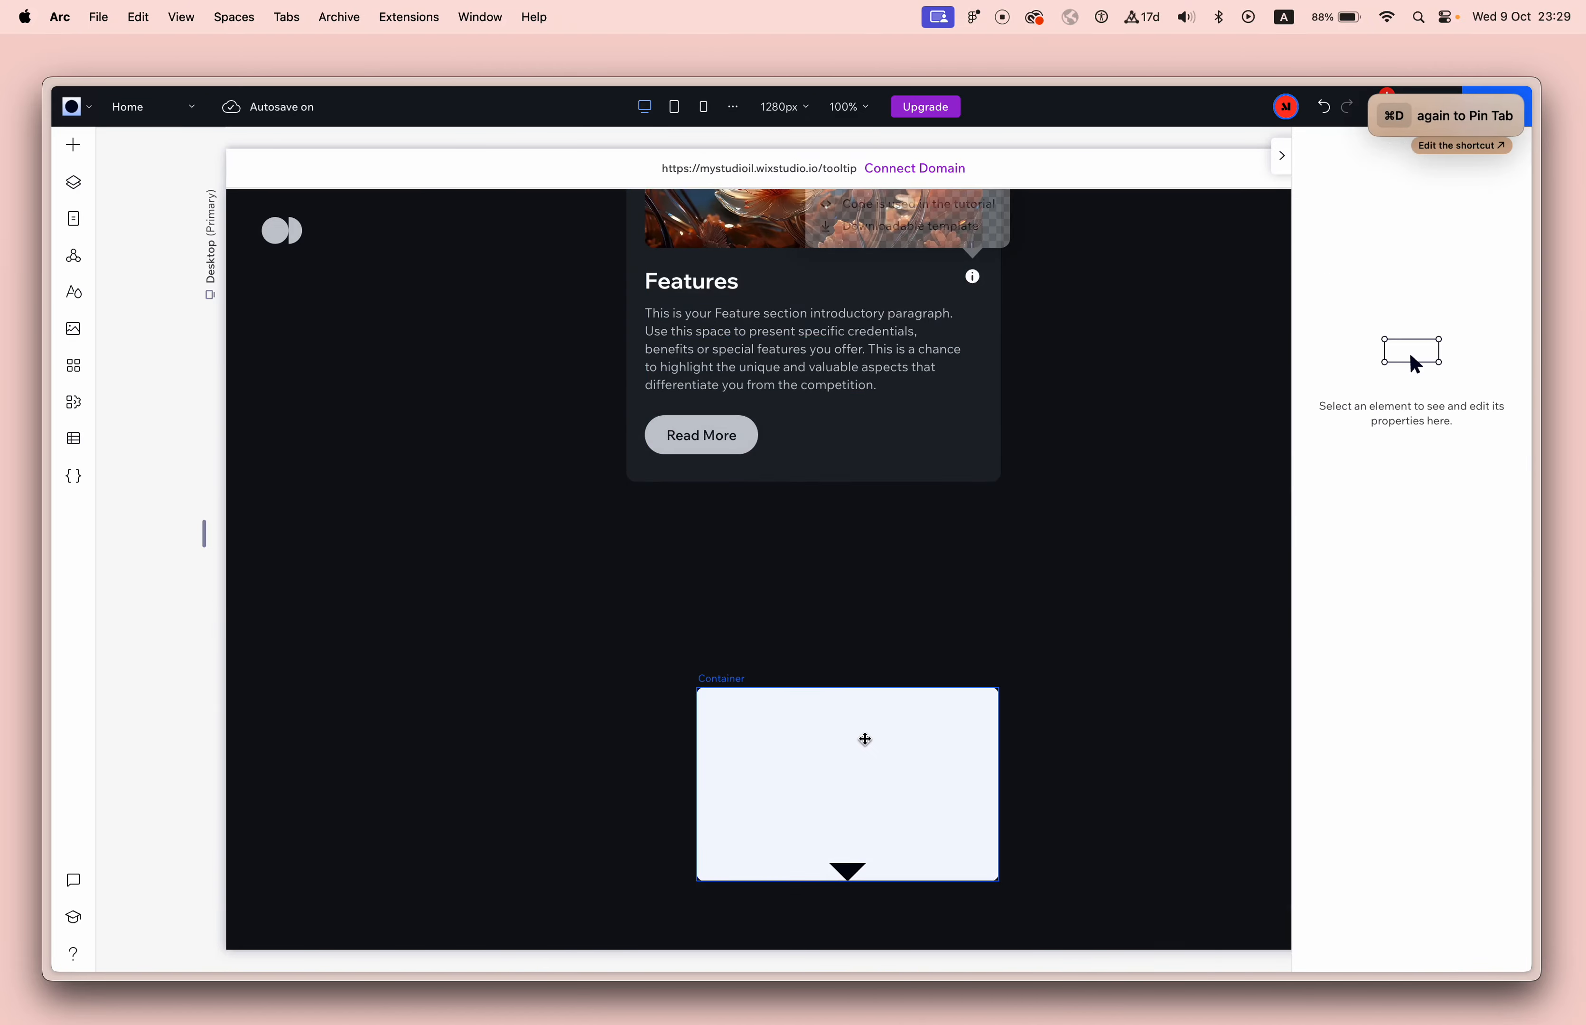
{"action": "left_click", "coordinate": [864, 739]}
{"action": "key", "text": "super+v"}
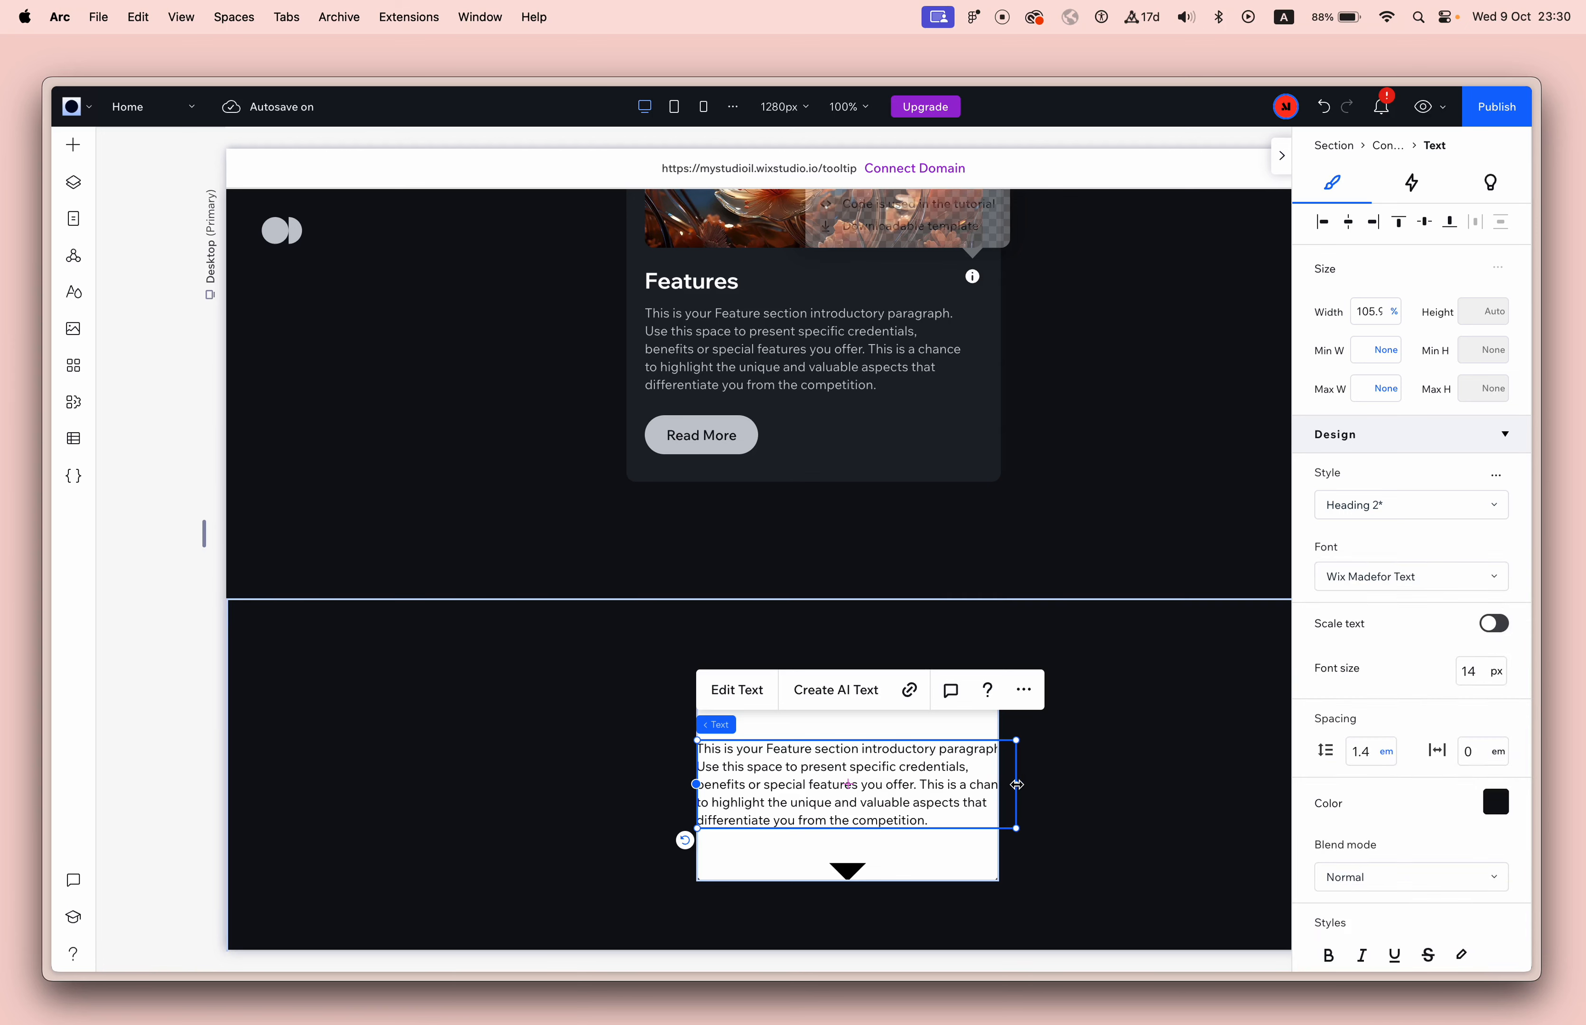
Set the pasted paragraph's width to 100% and align it to the top of the white container.
{"action": "left_click", "coordinate": [1376, 319]}
{"action": "type", "text": "100"}
{"action": "key", "text": "Return"}
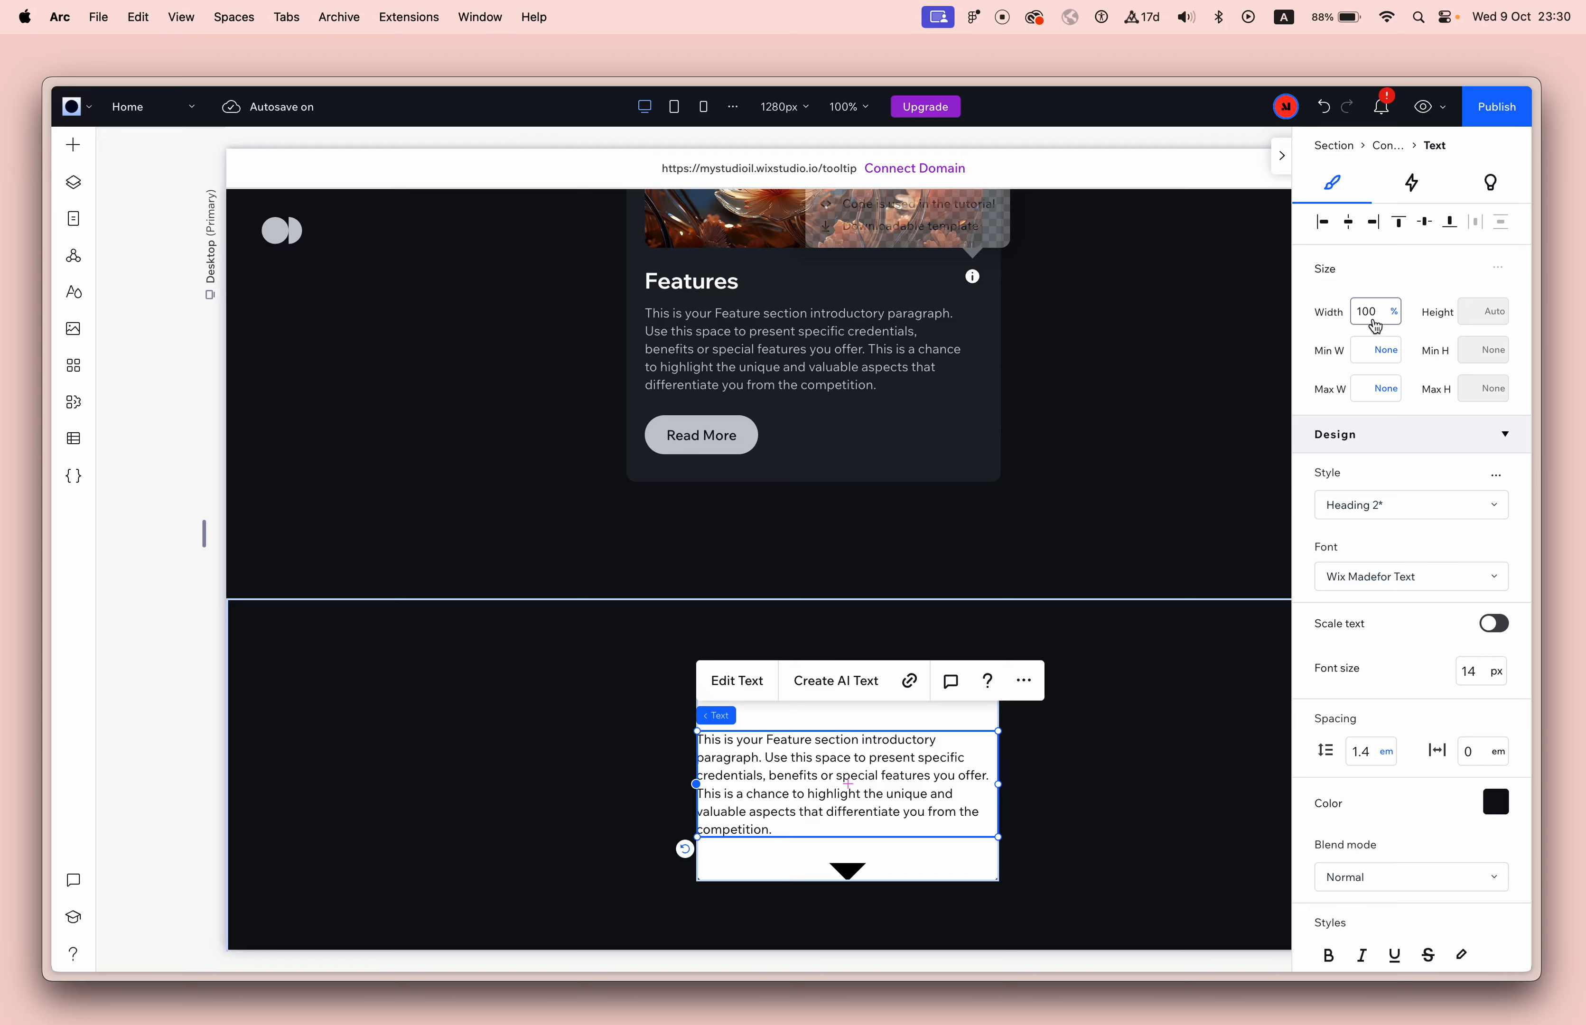
{"action": "left_click", "coordinate": [1401, 227]}
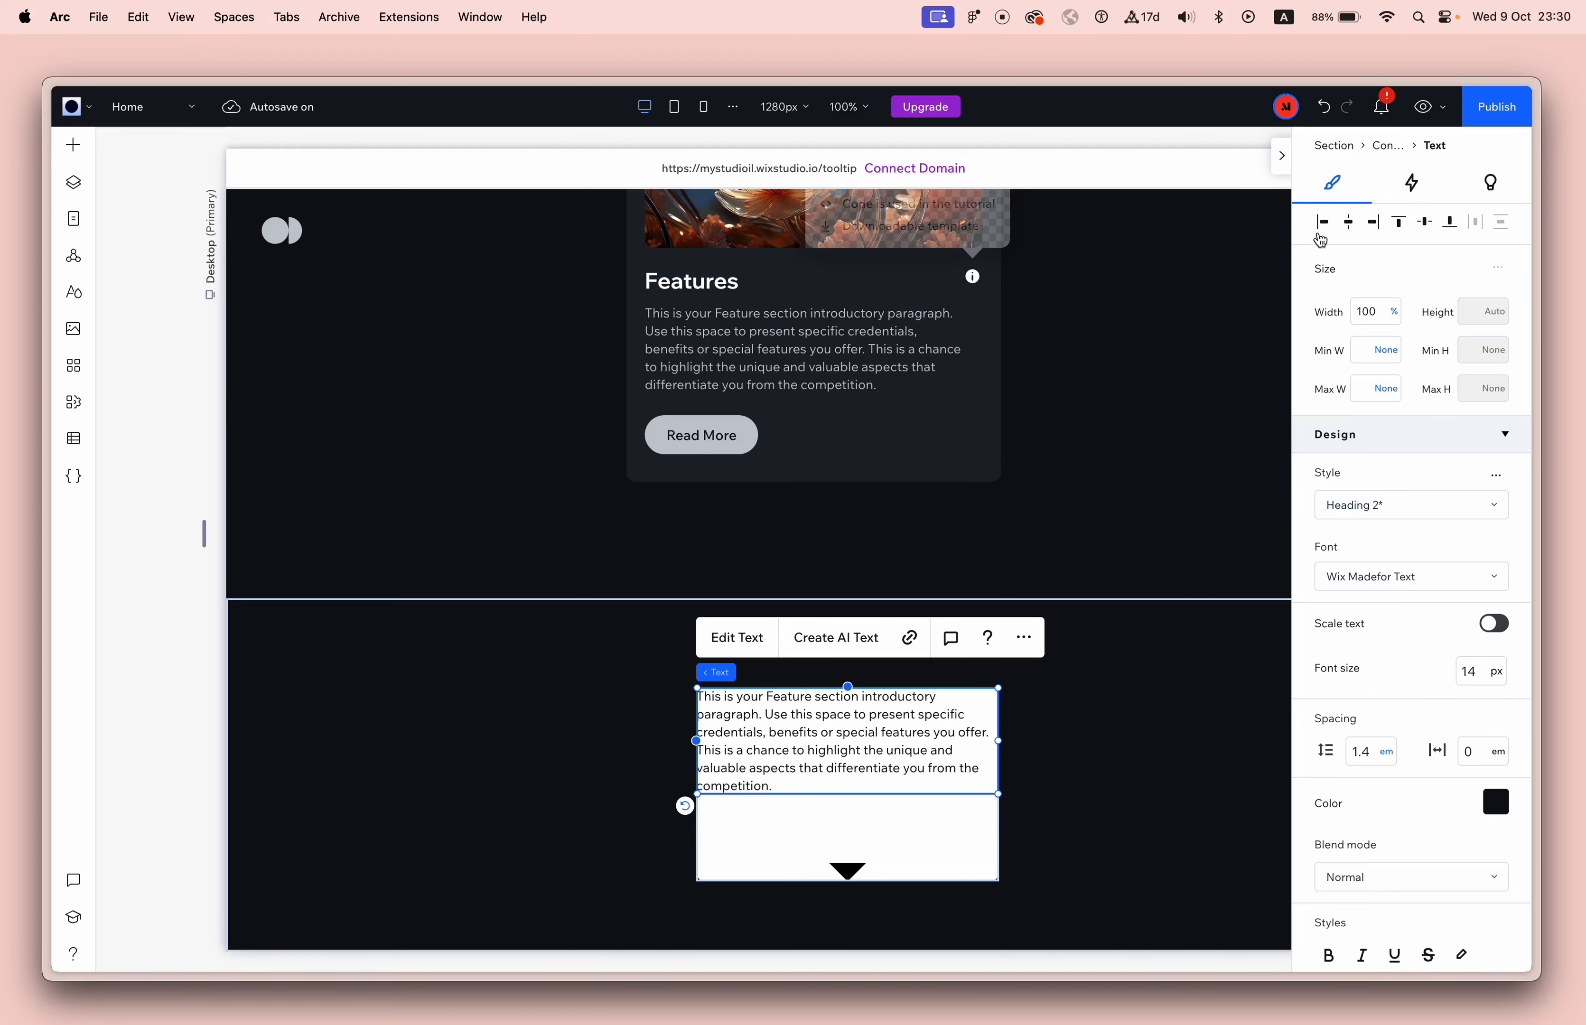
{"action": "left_click", "coordinate": [1101, 797]}
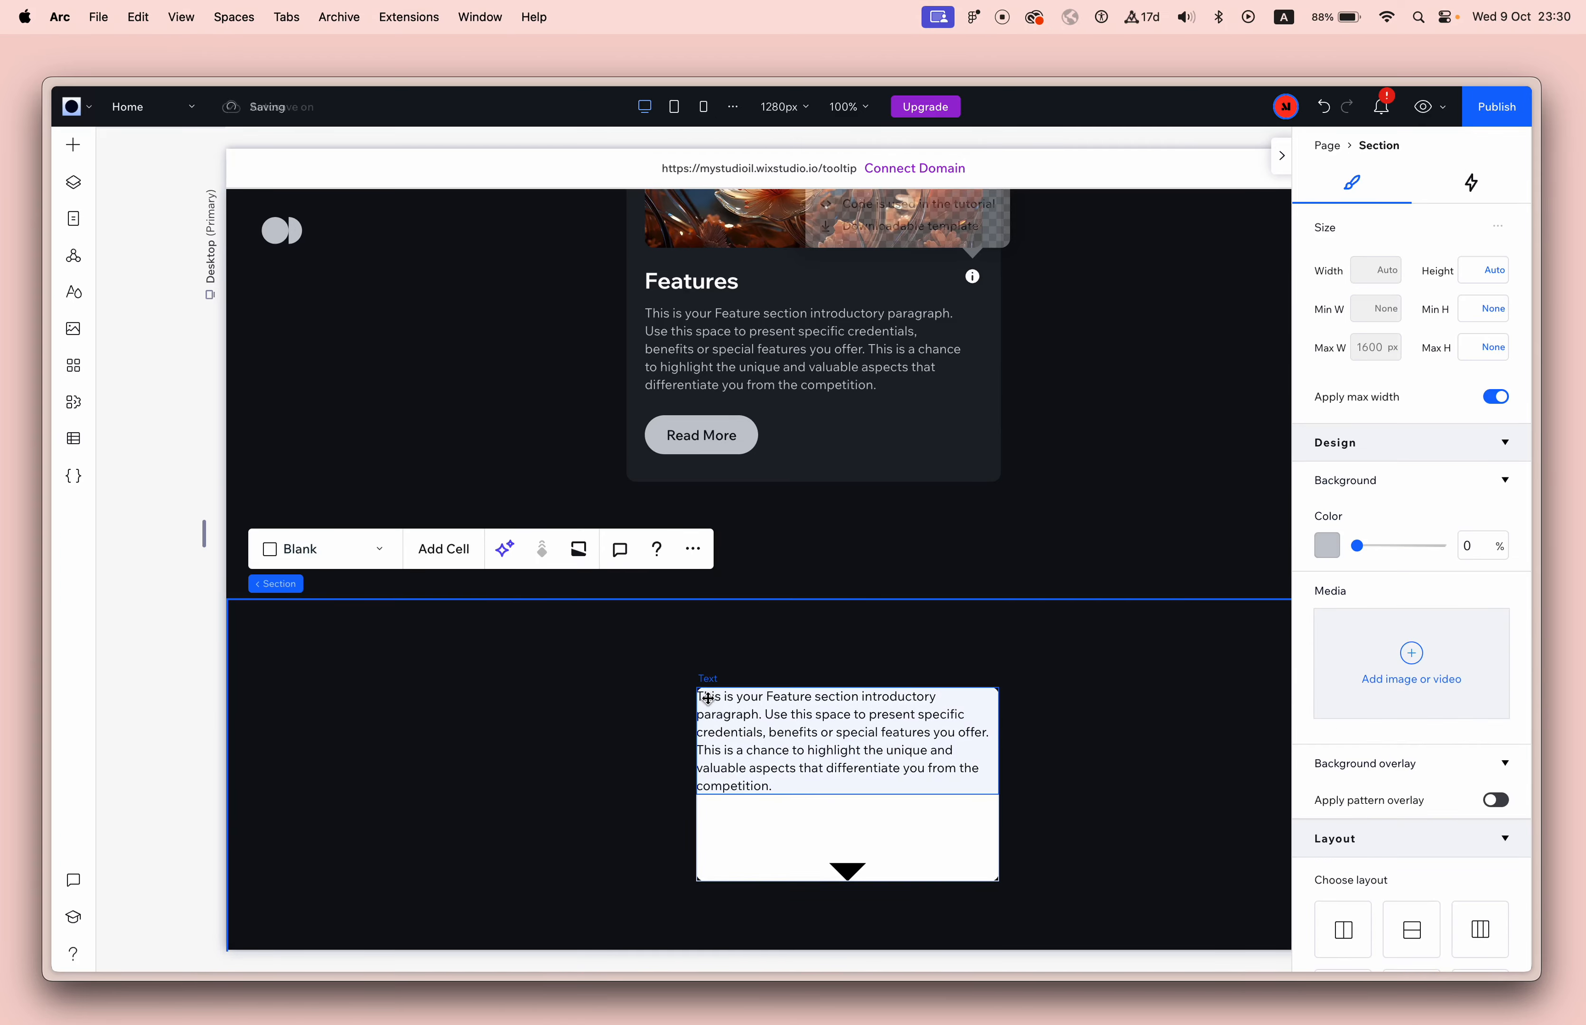
Add padding inside the white container to inset the paragraph and the triangle from its edges.
{"action": "scroll", "coordinate": [707, 696], "scroll_direction": "up", "scroll_amount": 2}
{"action": "scroll", "coordinate": [707, 696], "scroll_direction": "up", "scroll_amount": 3}
{"action": "scroll", "coordinate": [679, 773], "scroll_direction": "down", "scroll_amount": 5}
{"action": "scroll", "coordinate": [853, 818], "scroll_direction": "up", "scroll_amount": 5}
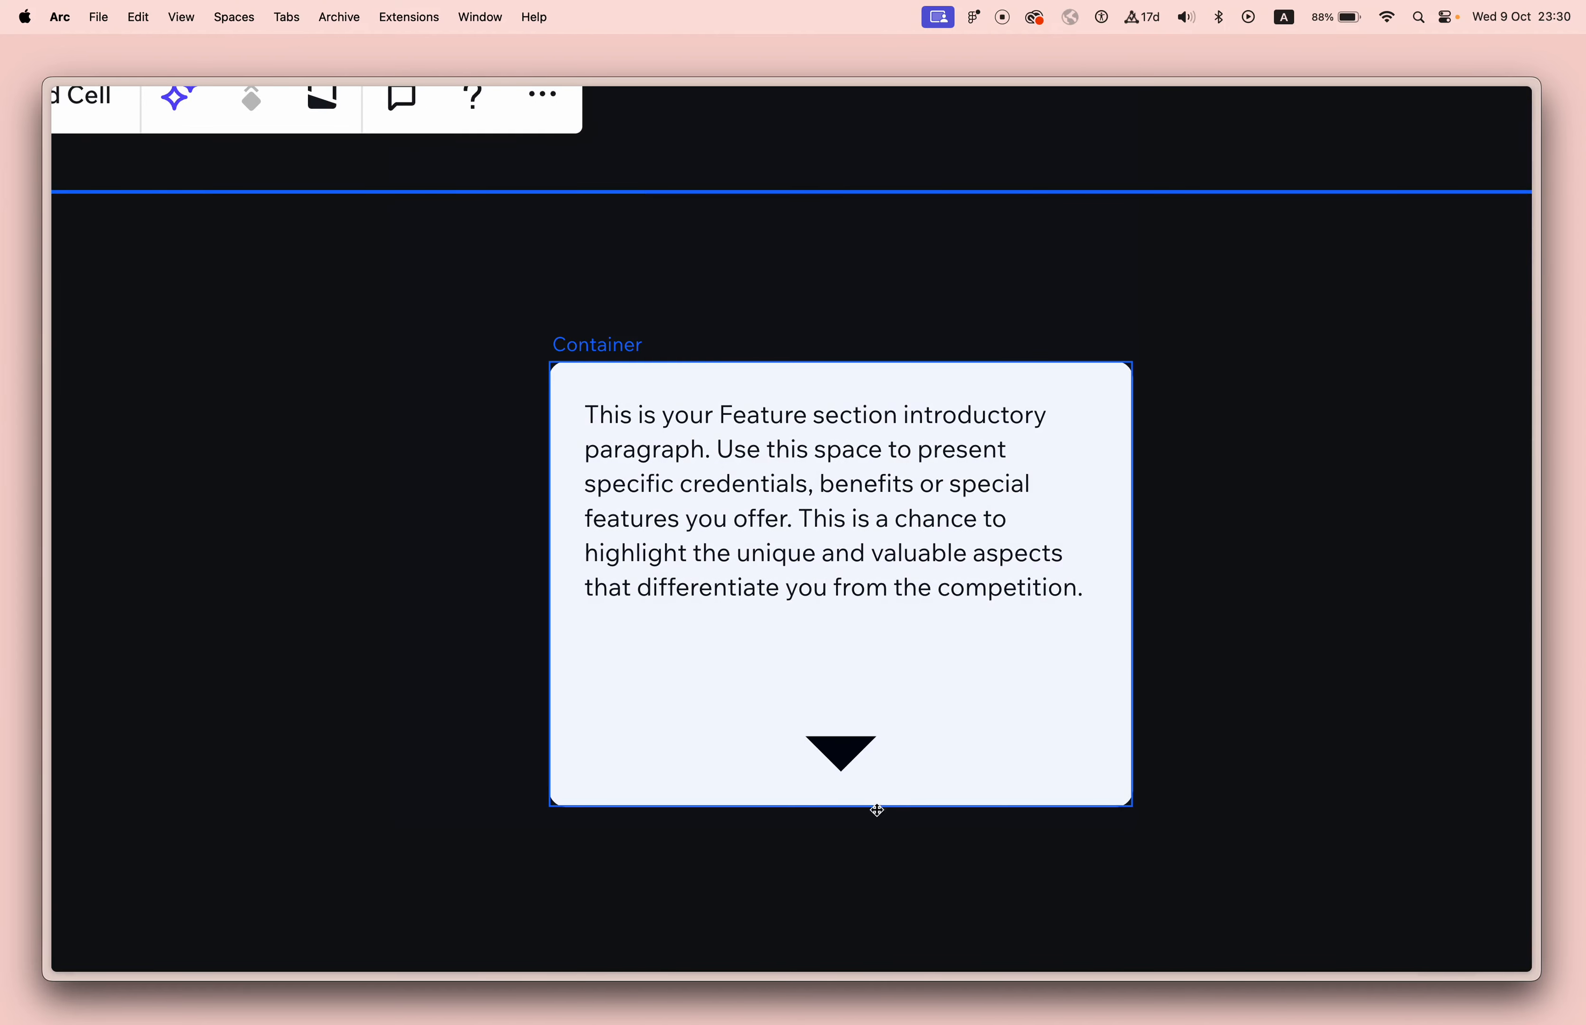
{"action": "scroll", "coordinate": [861, 808], "scroll_direction": "down", "scroll_amount": 3}
{"action": "scroll", "coordinate": [859, 803], "scroll_direction": "down", "scroll_amount": 3}
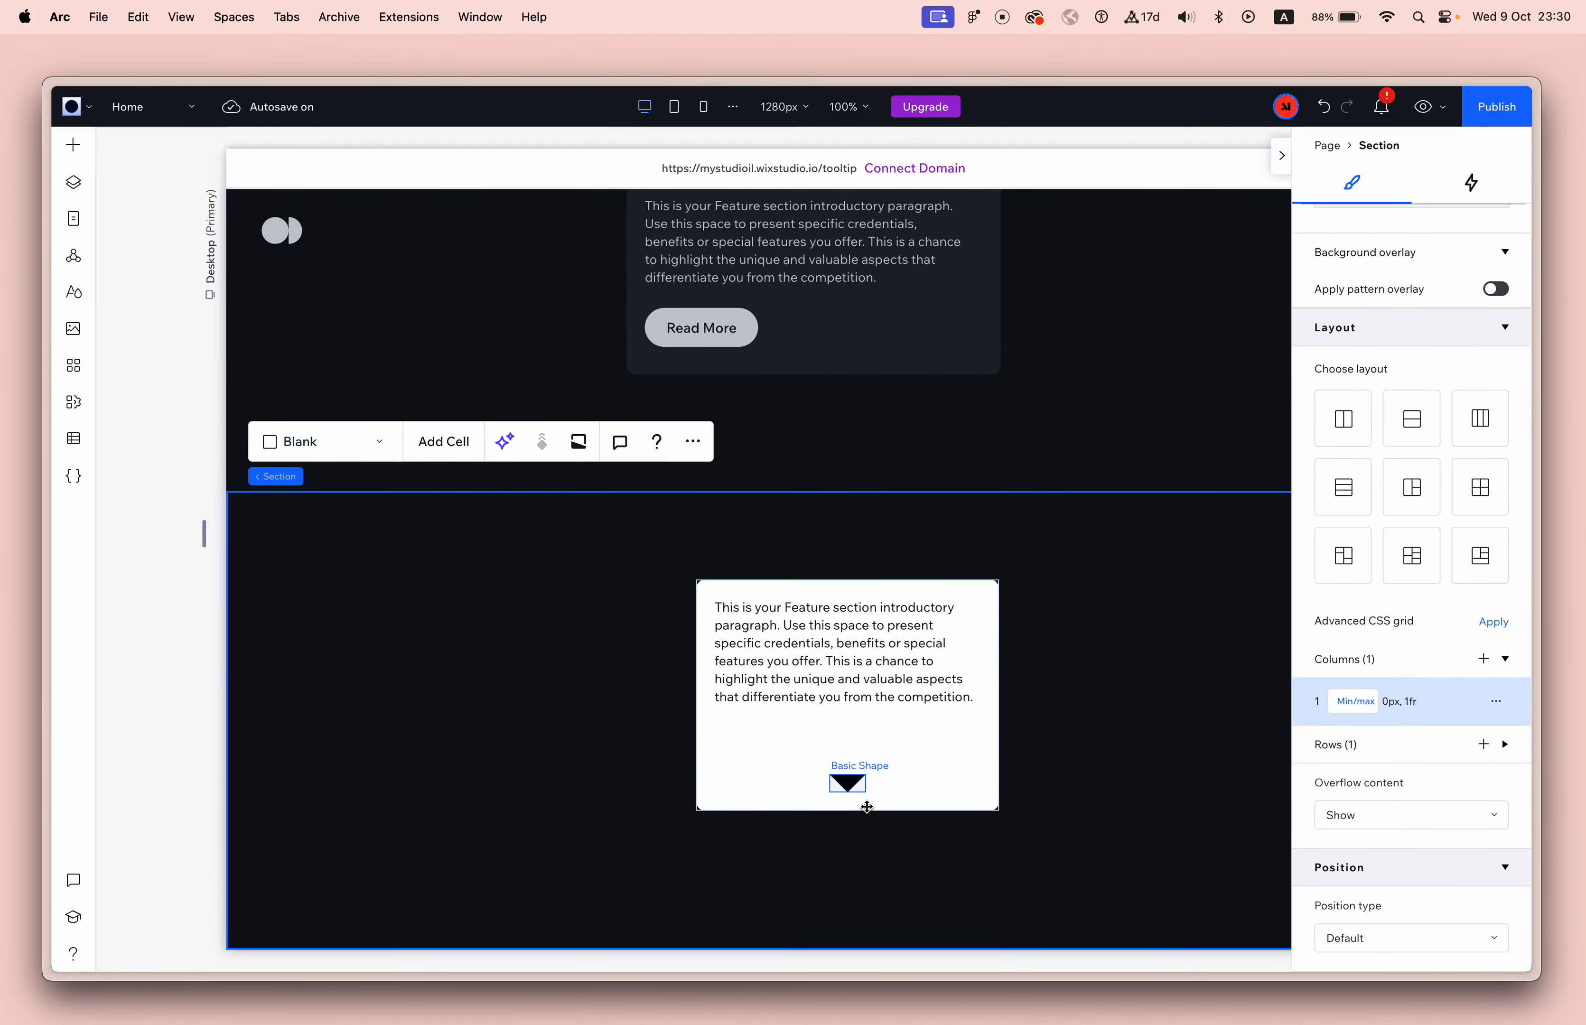
Select the triangle and try to switch its height unit from Auto to pixels.
{"action": "left_click", "coordinate": [849, 785]}
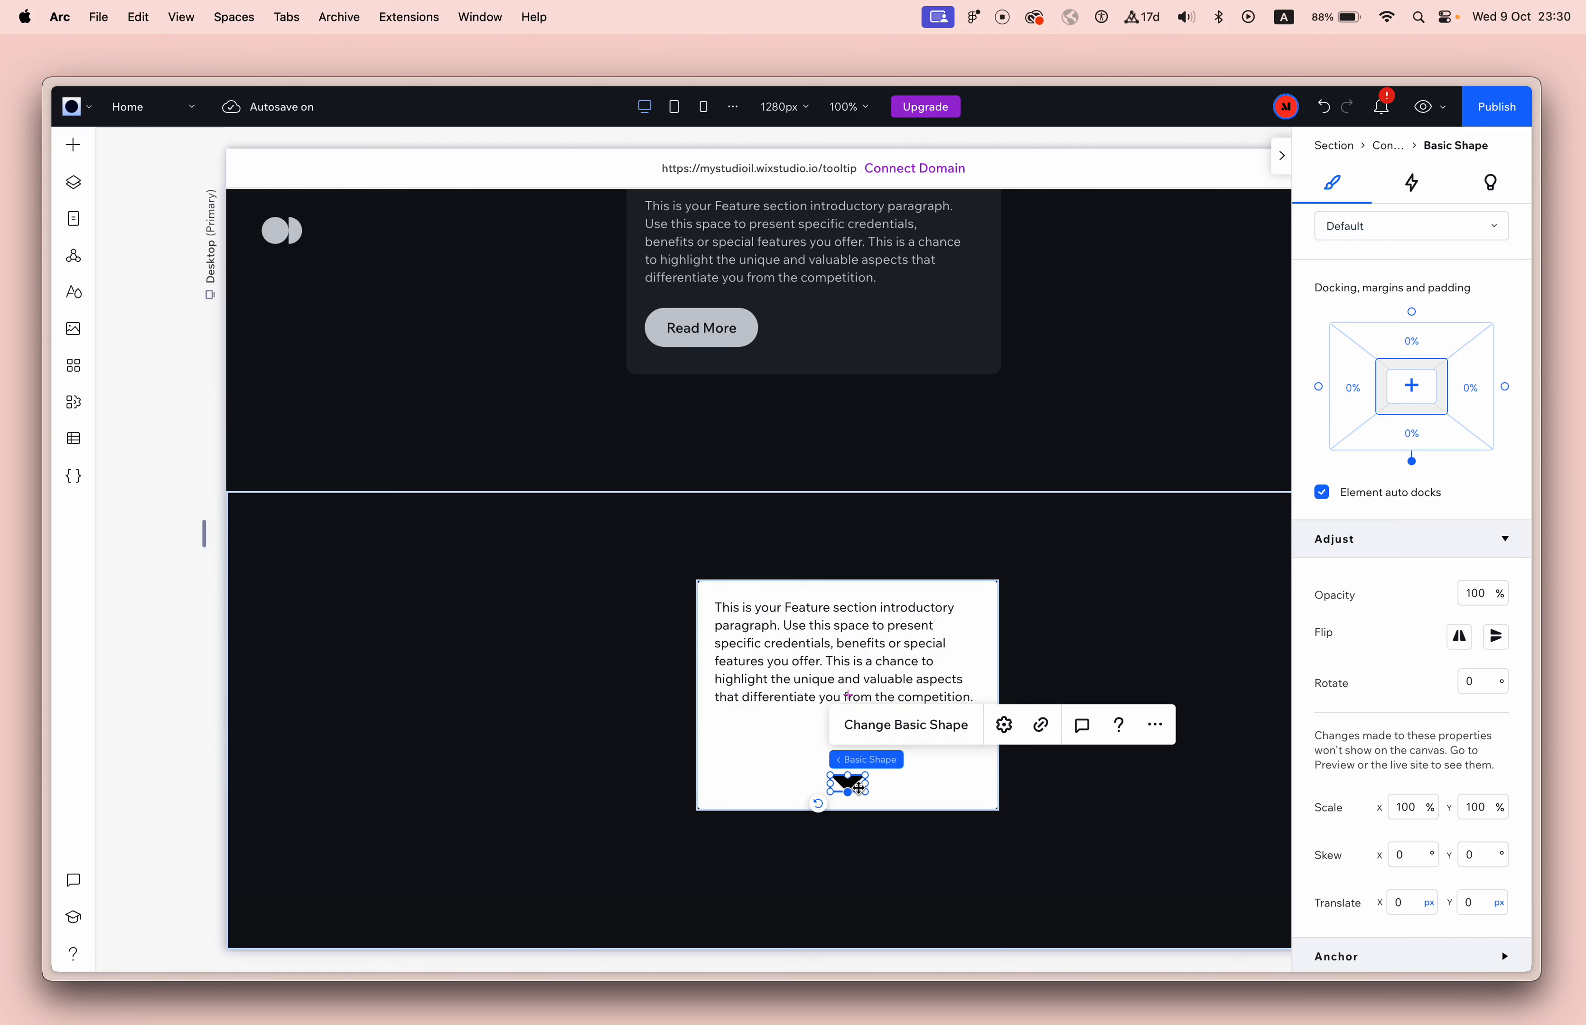
{"action": "scroll", "coordinate": [1419, 432], "scroll_direction": "up", "scroll_amount": 5}
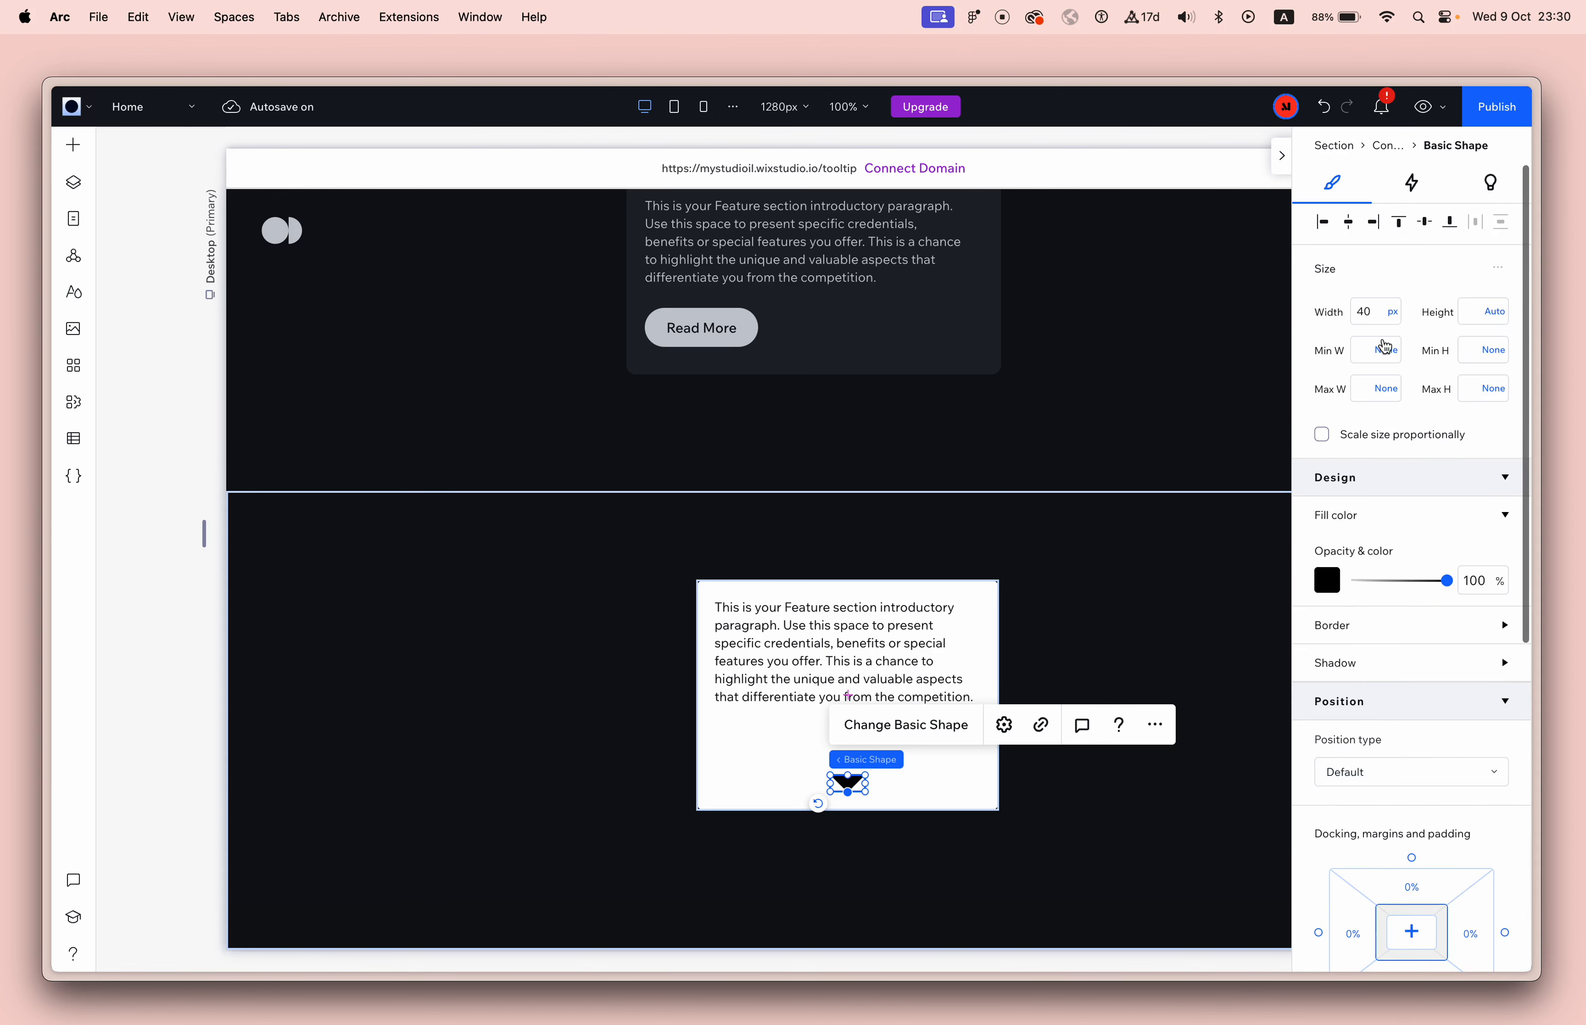
{"action": "left_click", "coordinate": [1480, 311]}
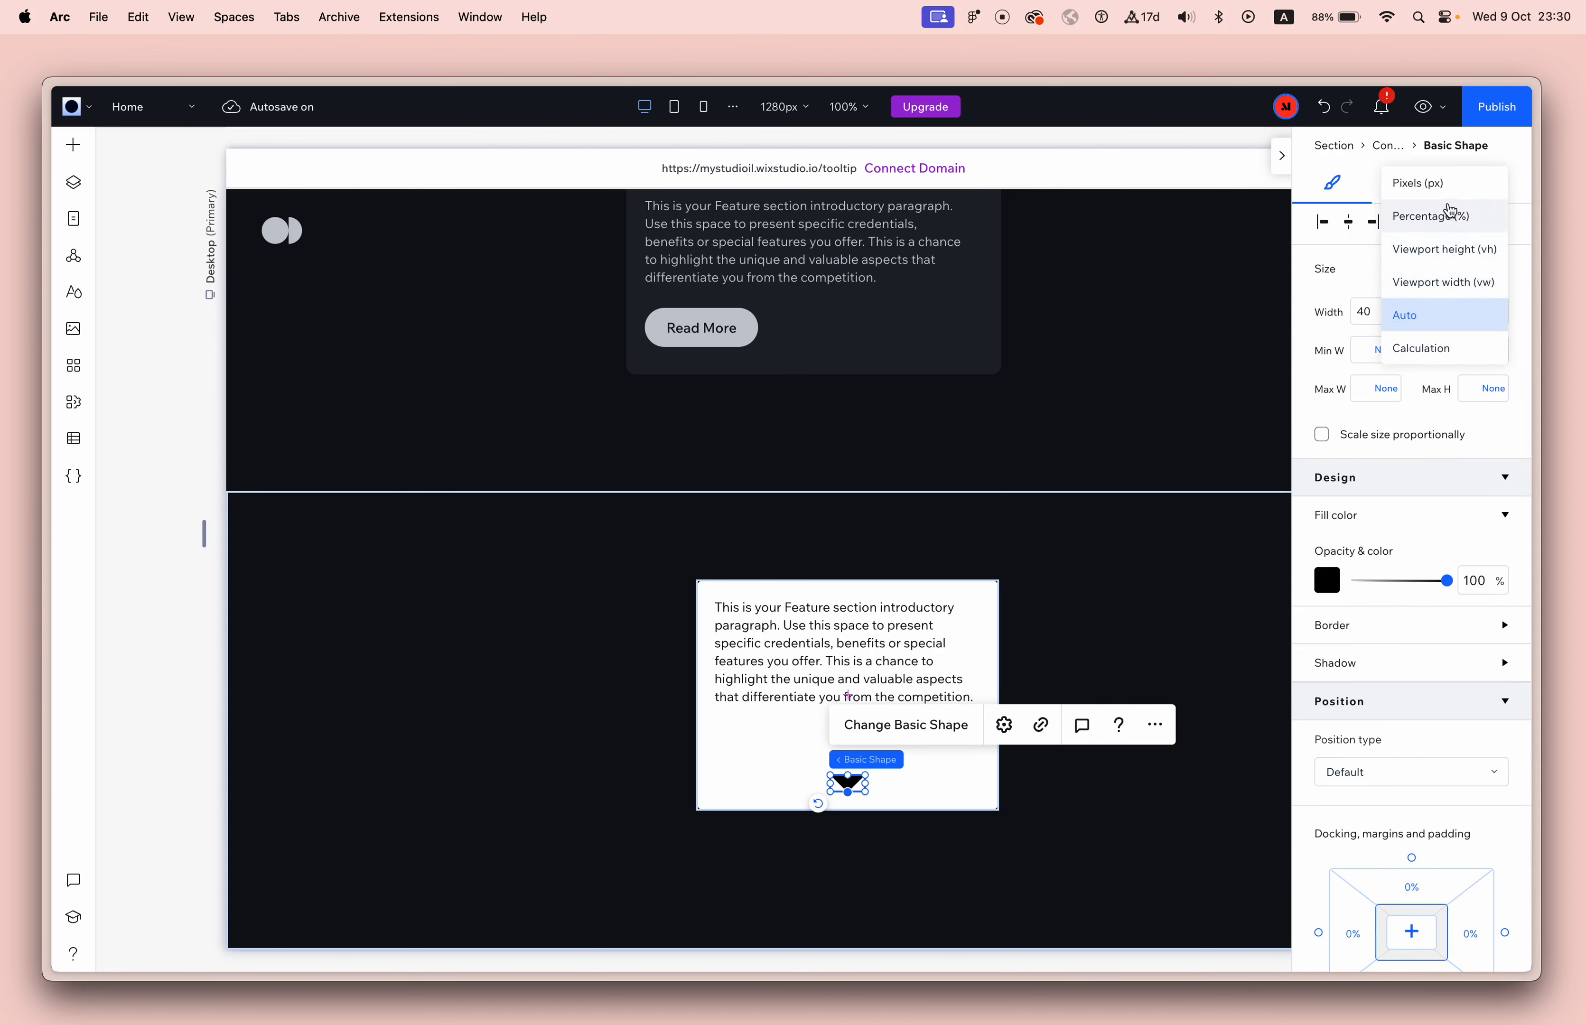
{"action": "left_click", "coordinate": [1451, 183]}
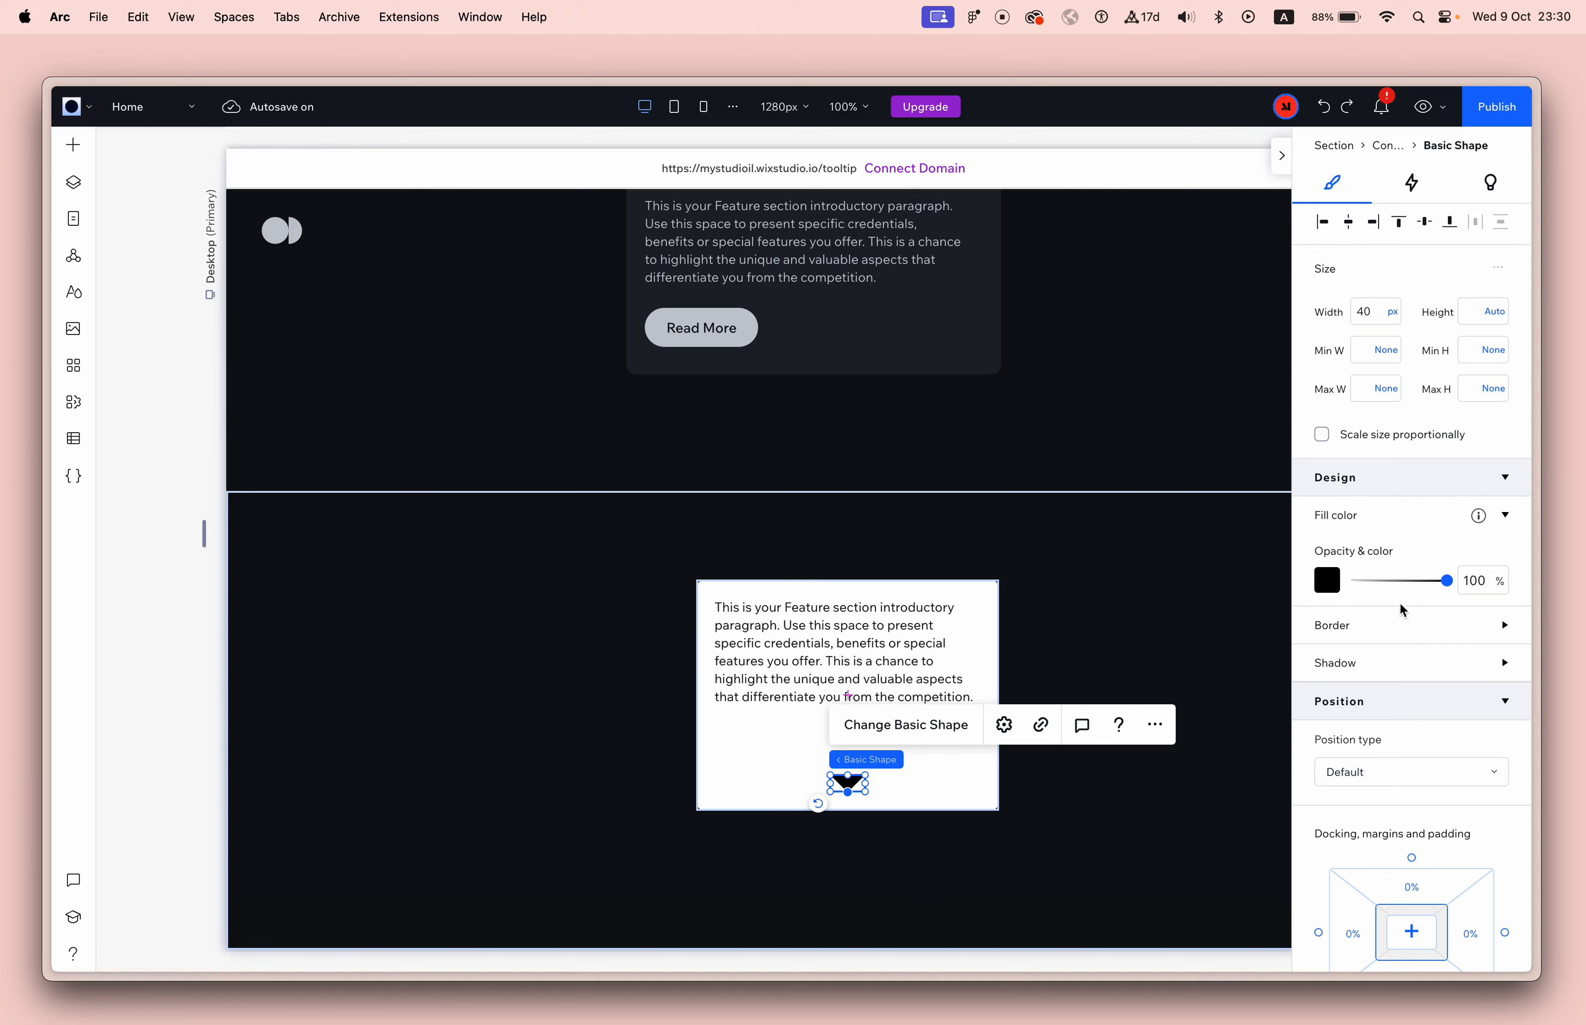
Give the triangle a bottom margin of -20 px, and extend it to -40 px so it hangs below the white container.
{"action": "scroll", "coordinate": [1398, 610], "scroll_direction": "down", "scroll_amount": 5}
{"action": "left_click", "coordinate": [1419, 649]}
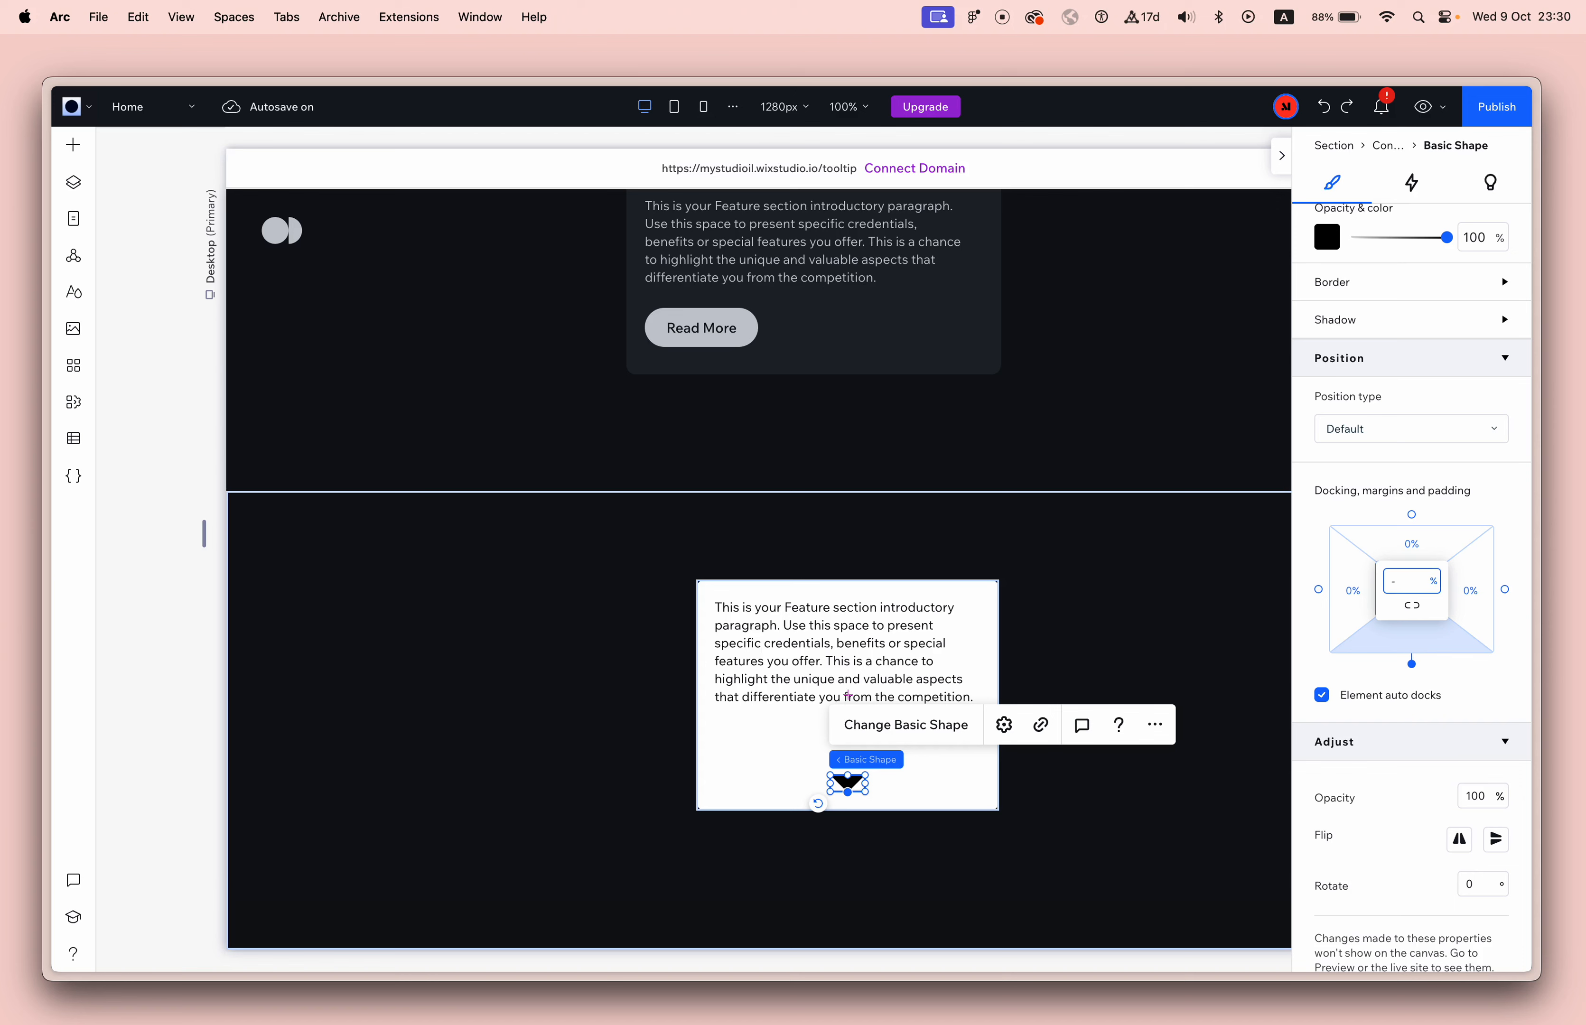
{"action": "type", "text": "-20px"}
{"action": "key", "text": "Return"}
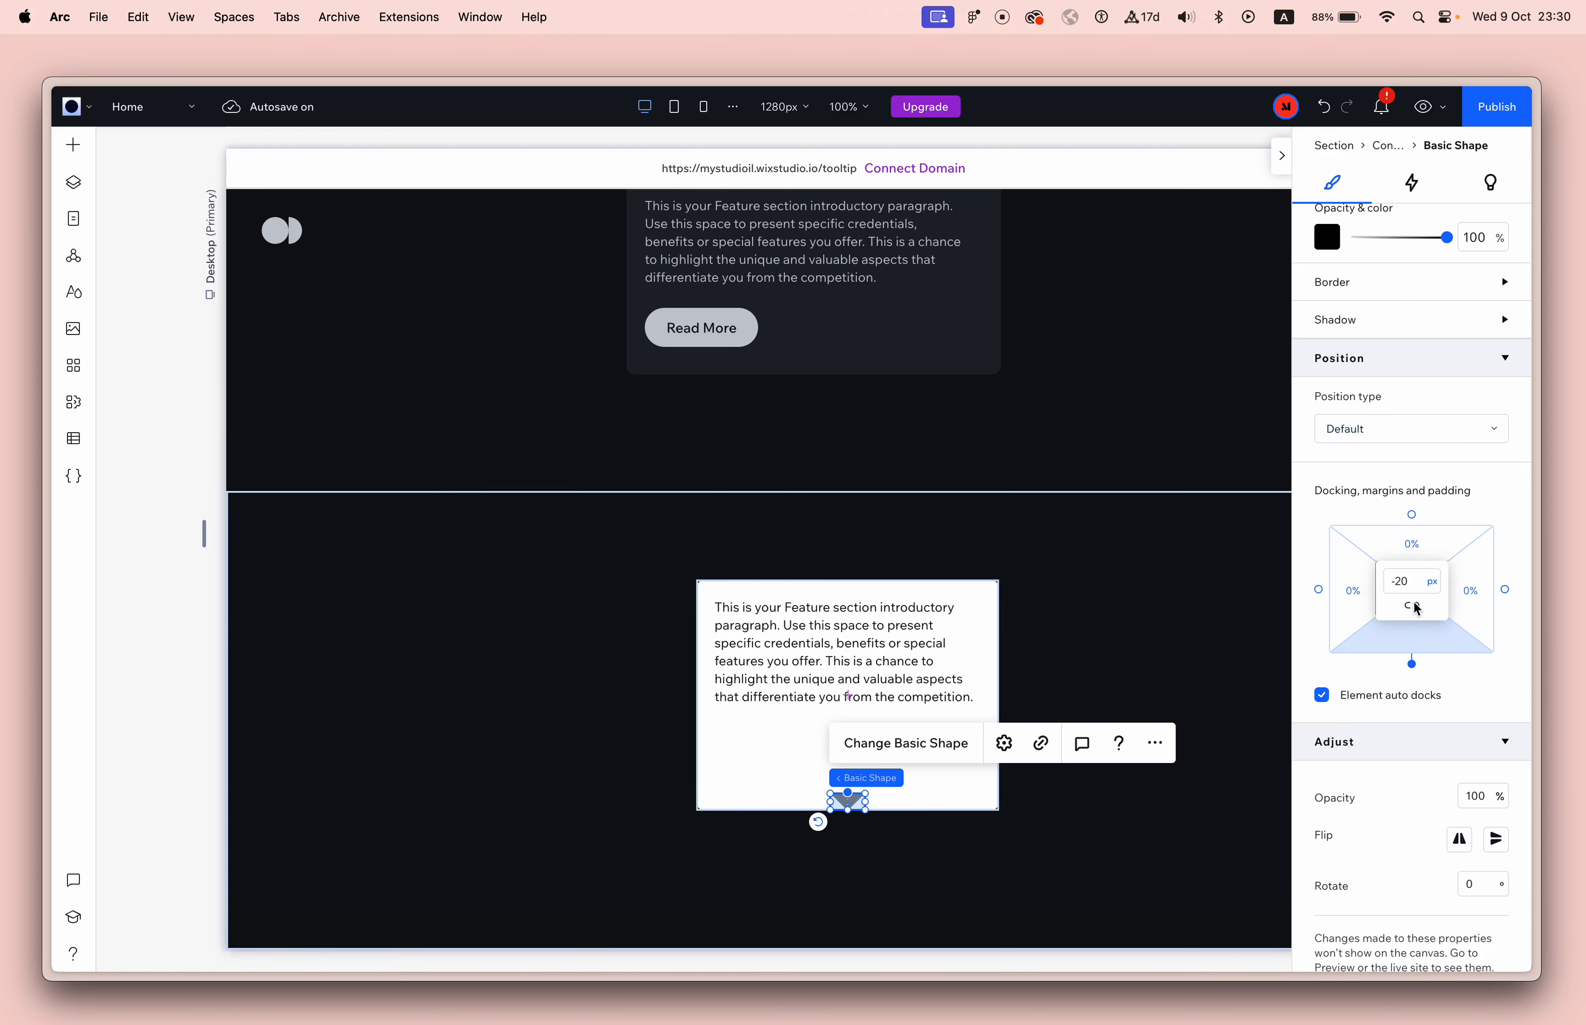
{"action": "left_click", "coordinate": [1402, 581]}
{"action": "type", "text": "0"}
{"action": "key", "text": "Return"}
{"action": "left_click", "coordinate": [1179, 618]}
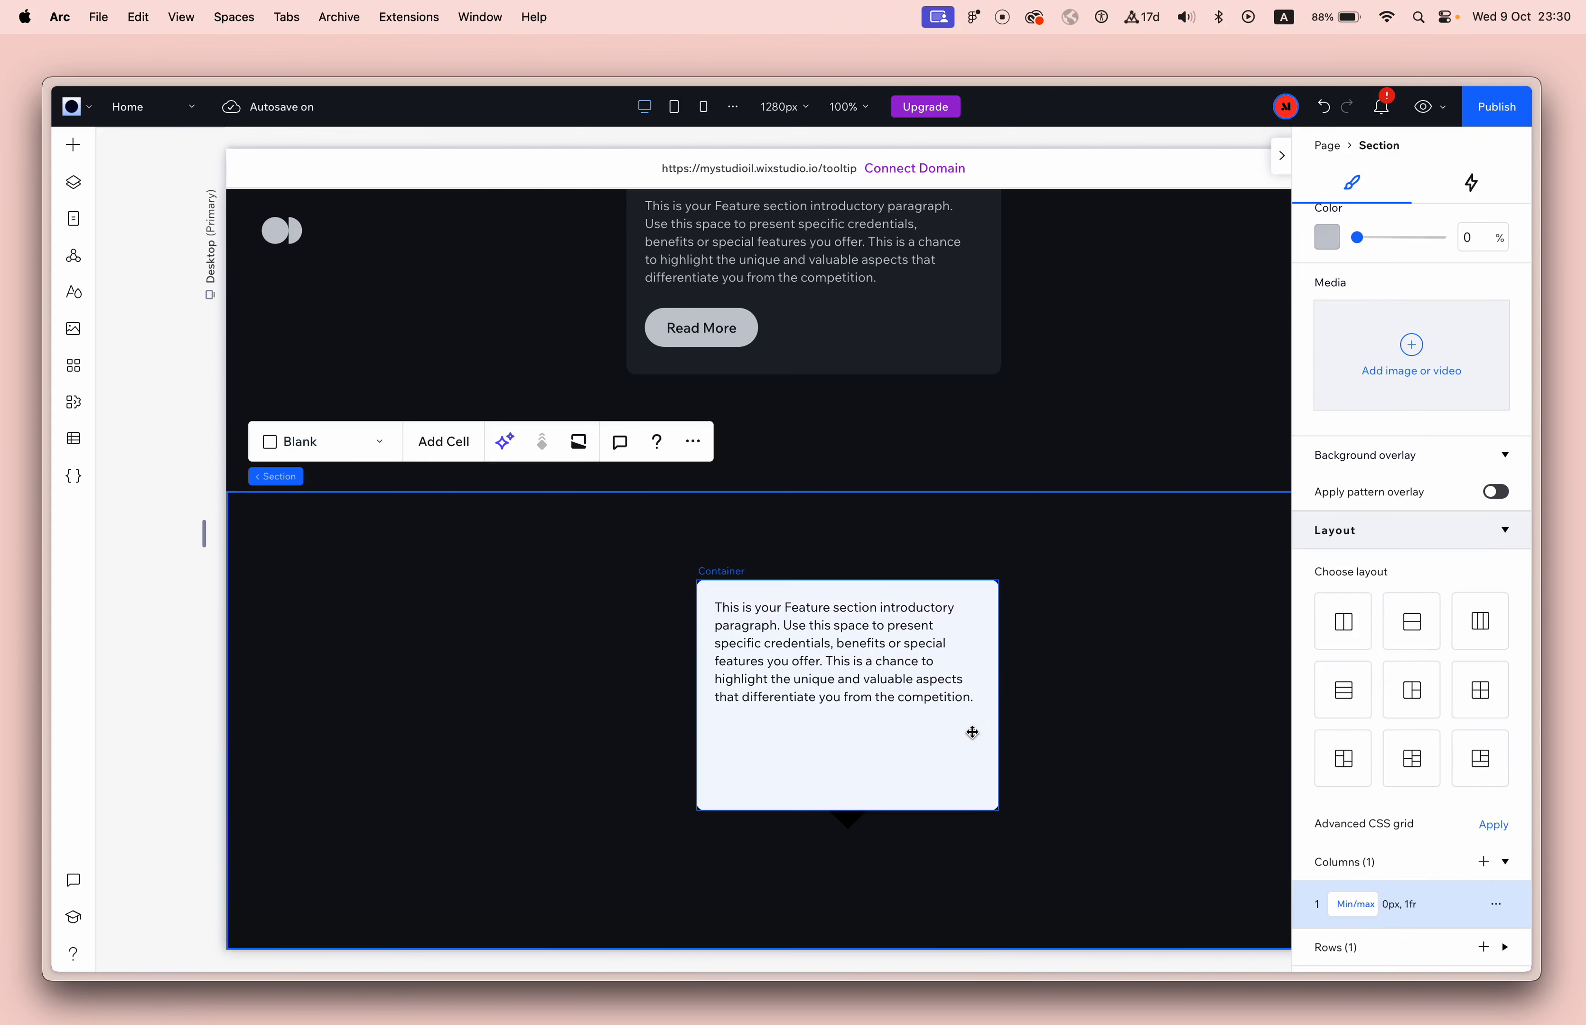
Change the triangle's fill color to white (#FFFFFF) and inspect the tooltip shape up close.
{"action": "left_click", "coordinate": [847, 821]}
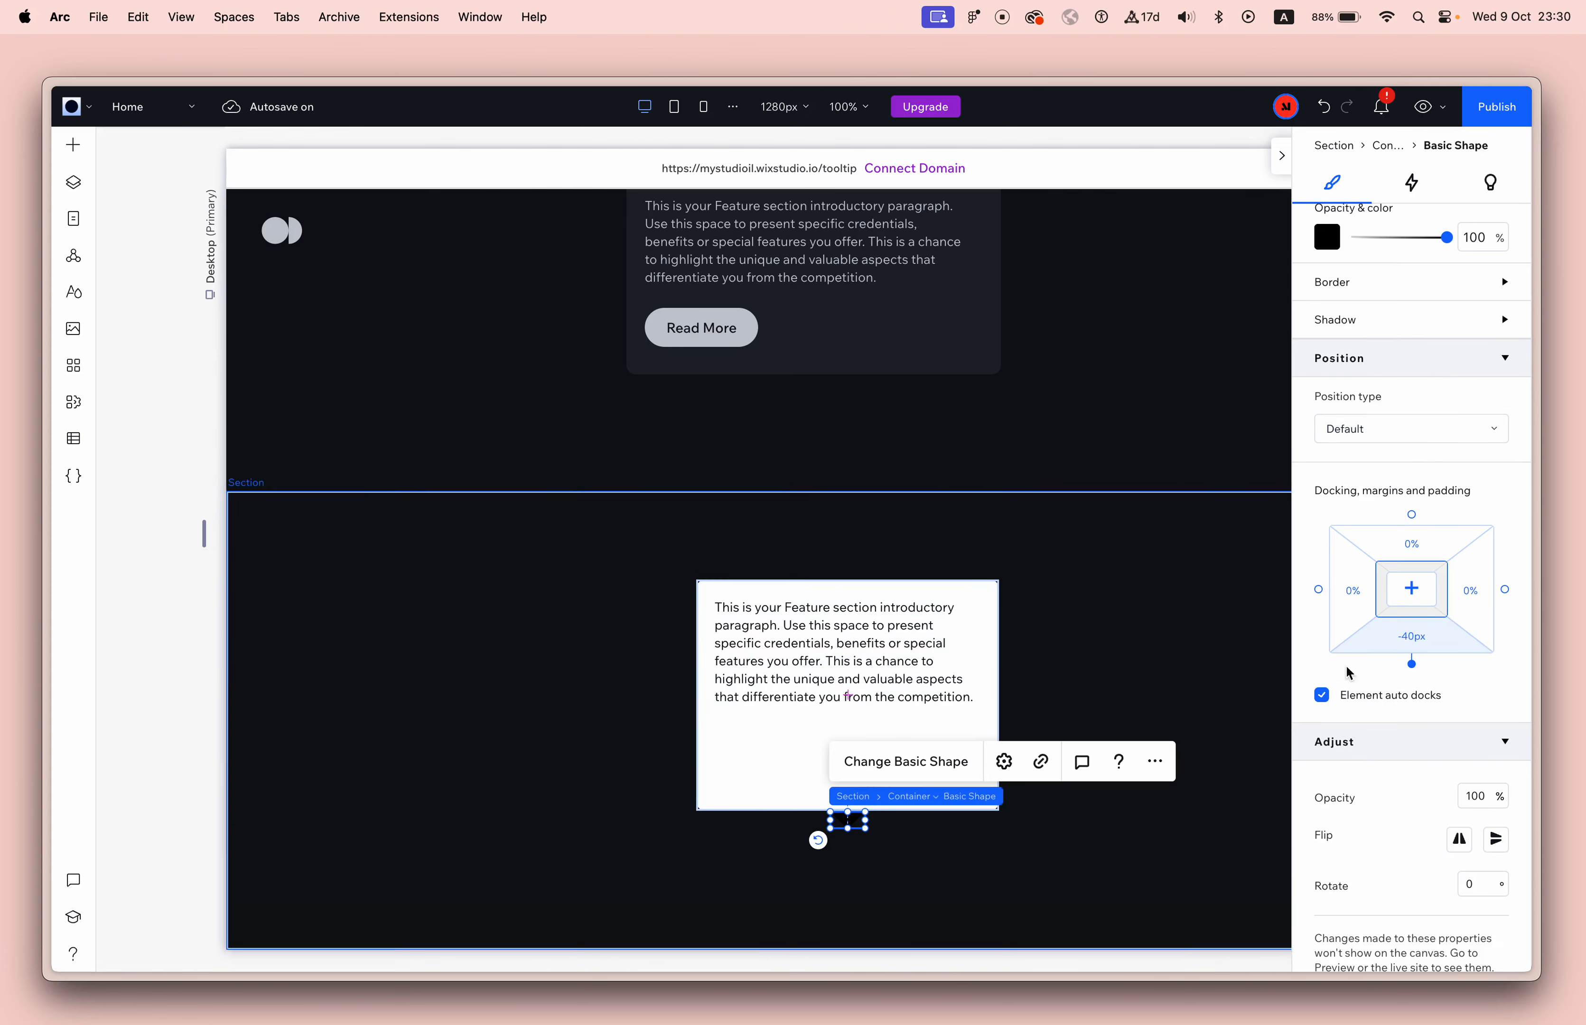
{"action": "left_click", "coordinate": [1329, 252]}
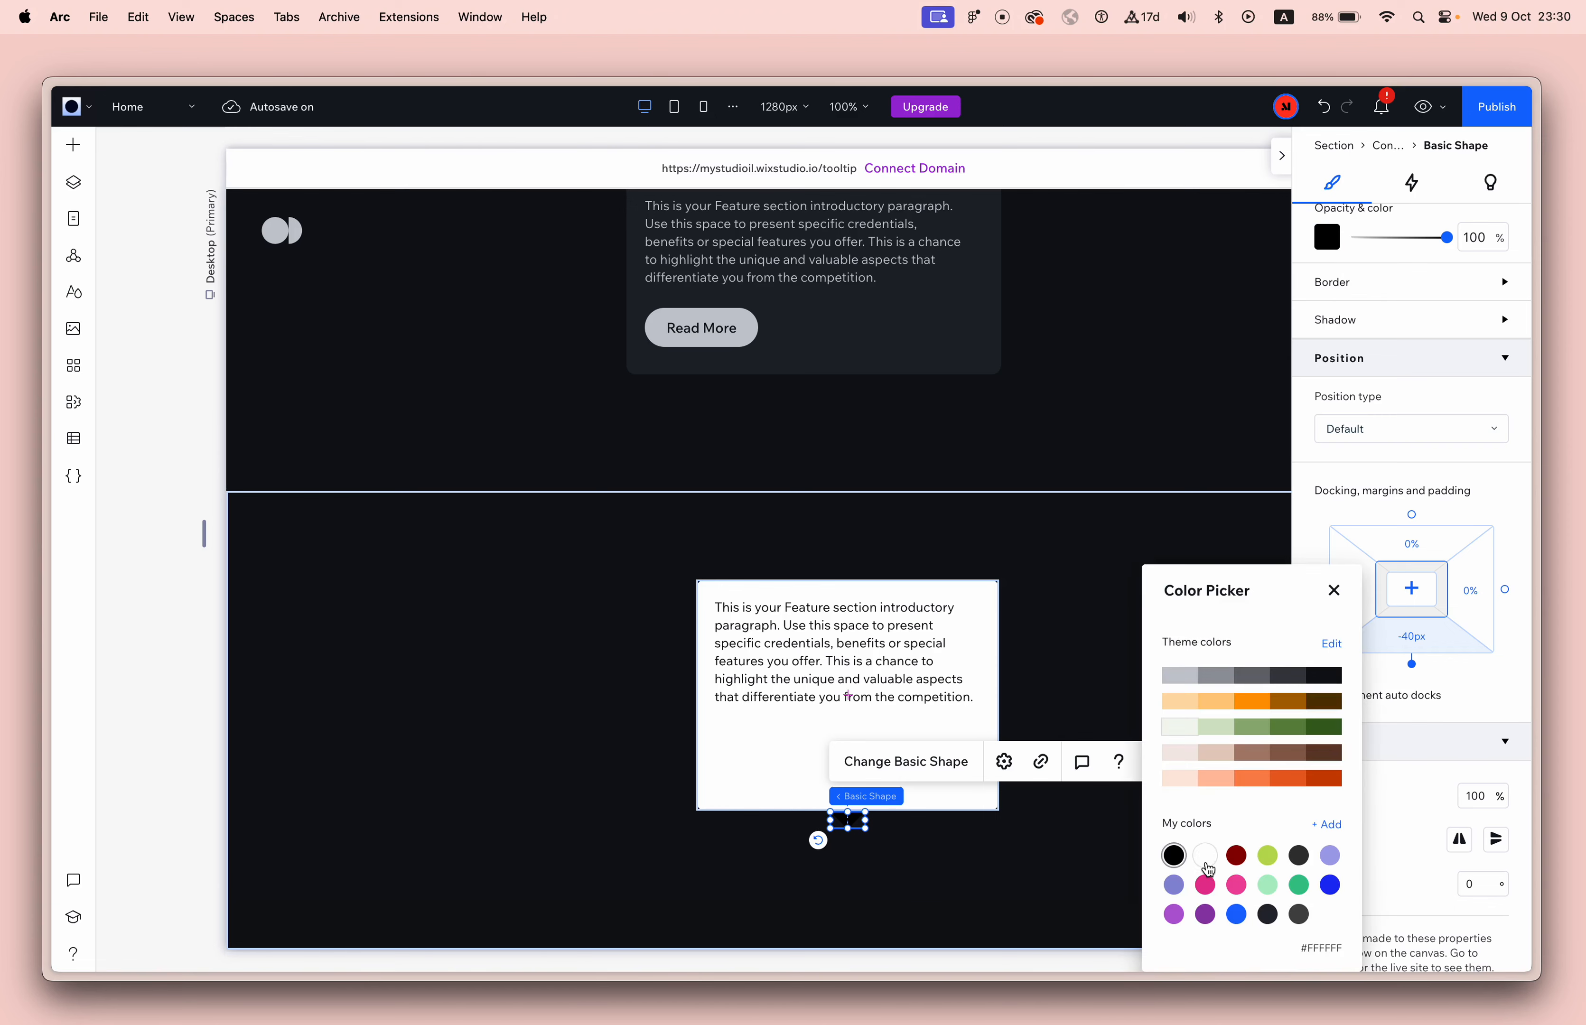
{"action": "left_click", "coordinate": [1206, 857]}
{"action": "left_click", "coordinate": [1082, 620]}
{"action": "left_click", "coordinate": [1085, 633]}
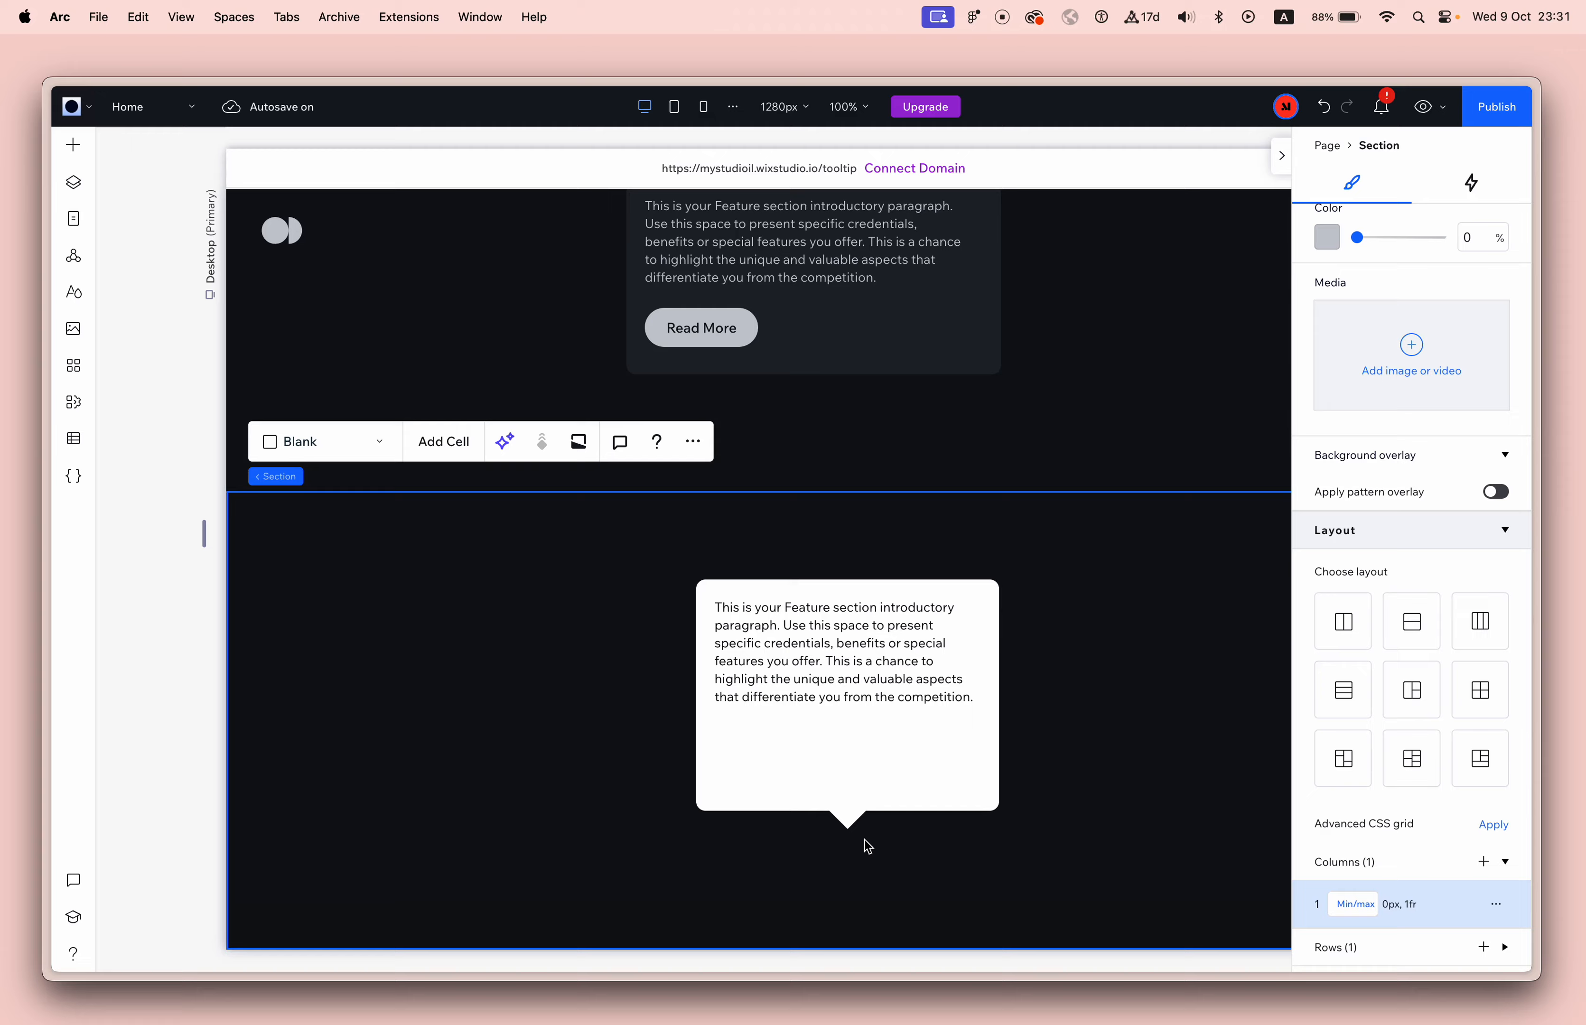
{"action": "scroll", "coordinate": [865, 840], "scroll_direction": "up", "scroll_amount": 10}
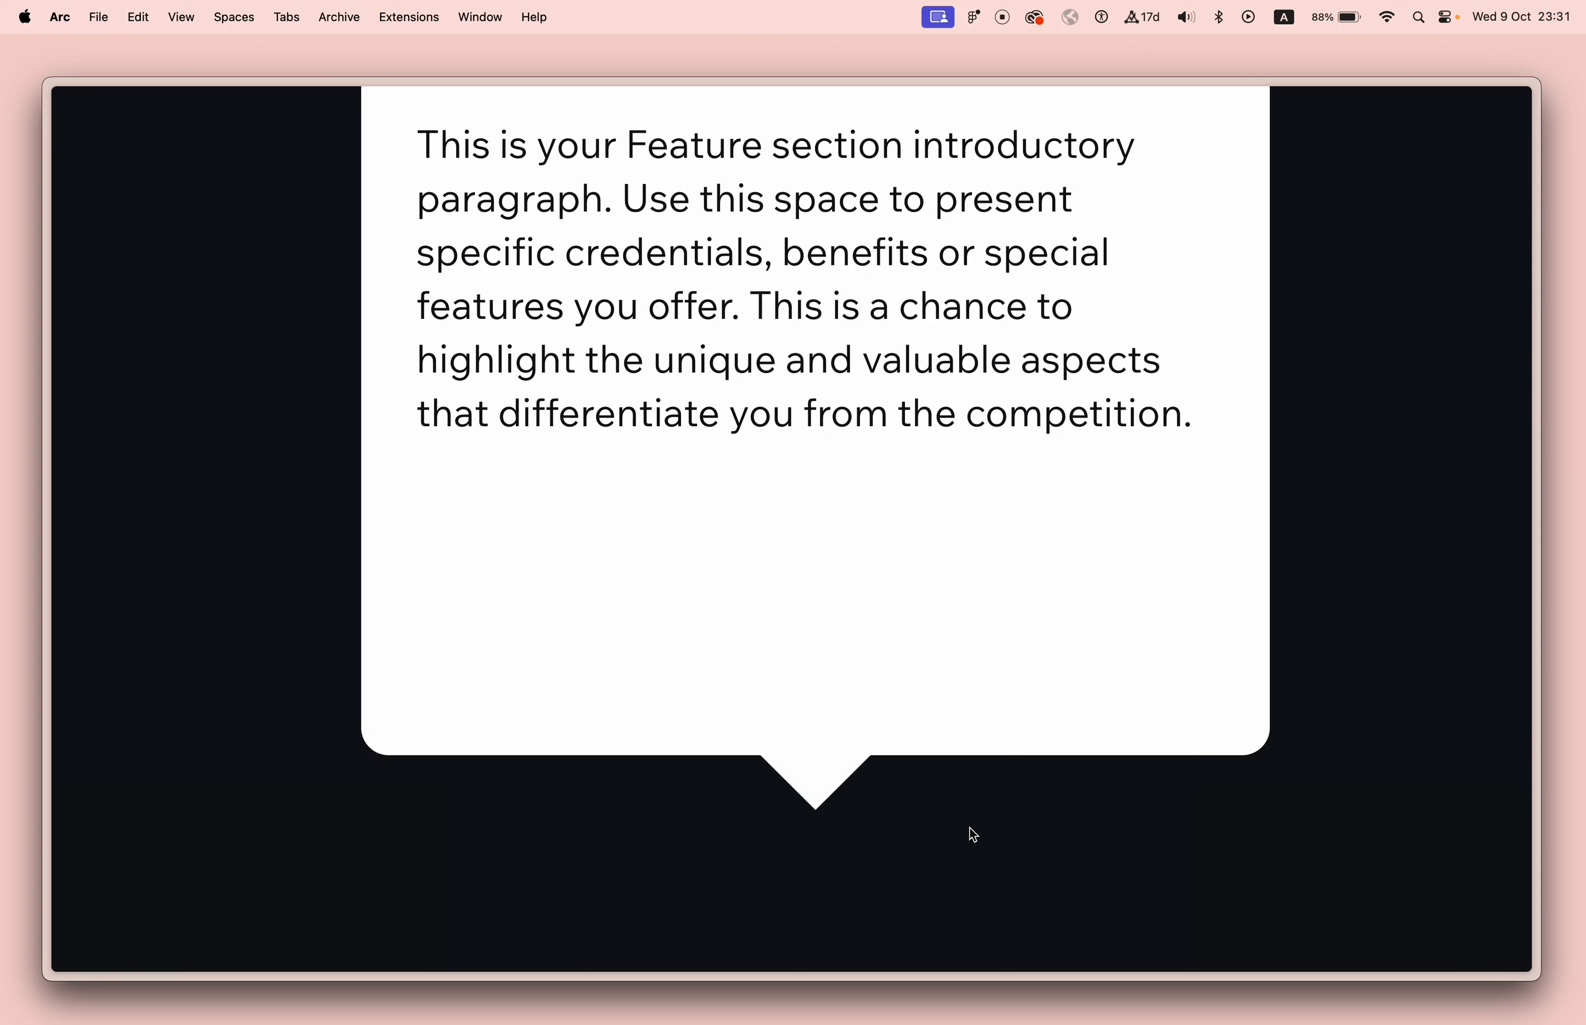
Reduce the triangle's overhang by setting its bottom margin to -39 px.
{"action": "left_click_drag", "start_coordinate": [859, 771], "coordinate": [903, 762]}
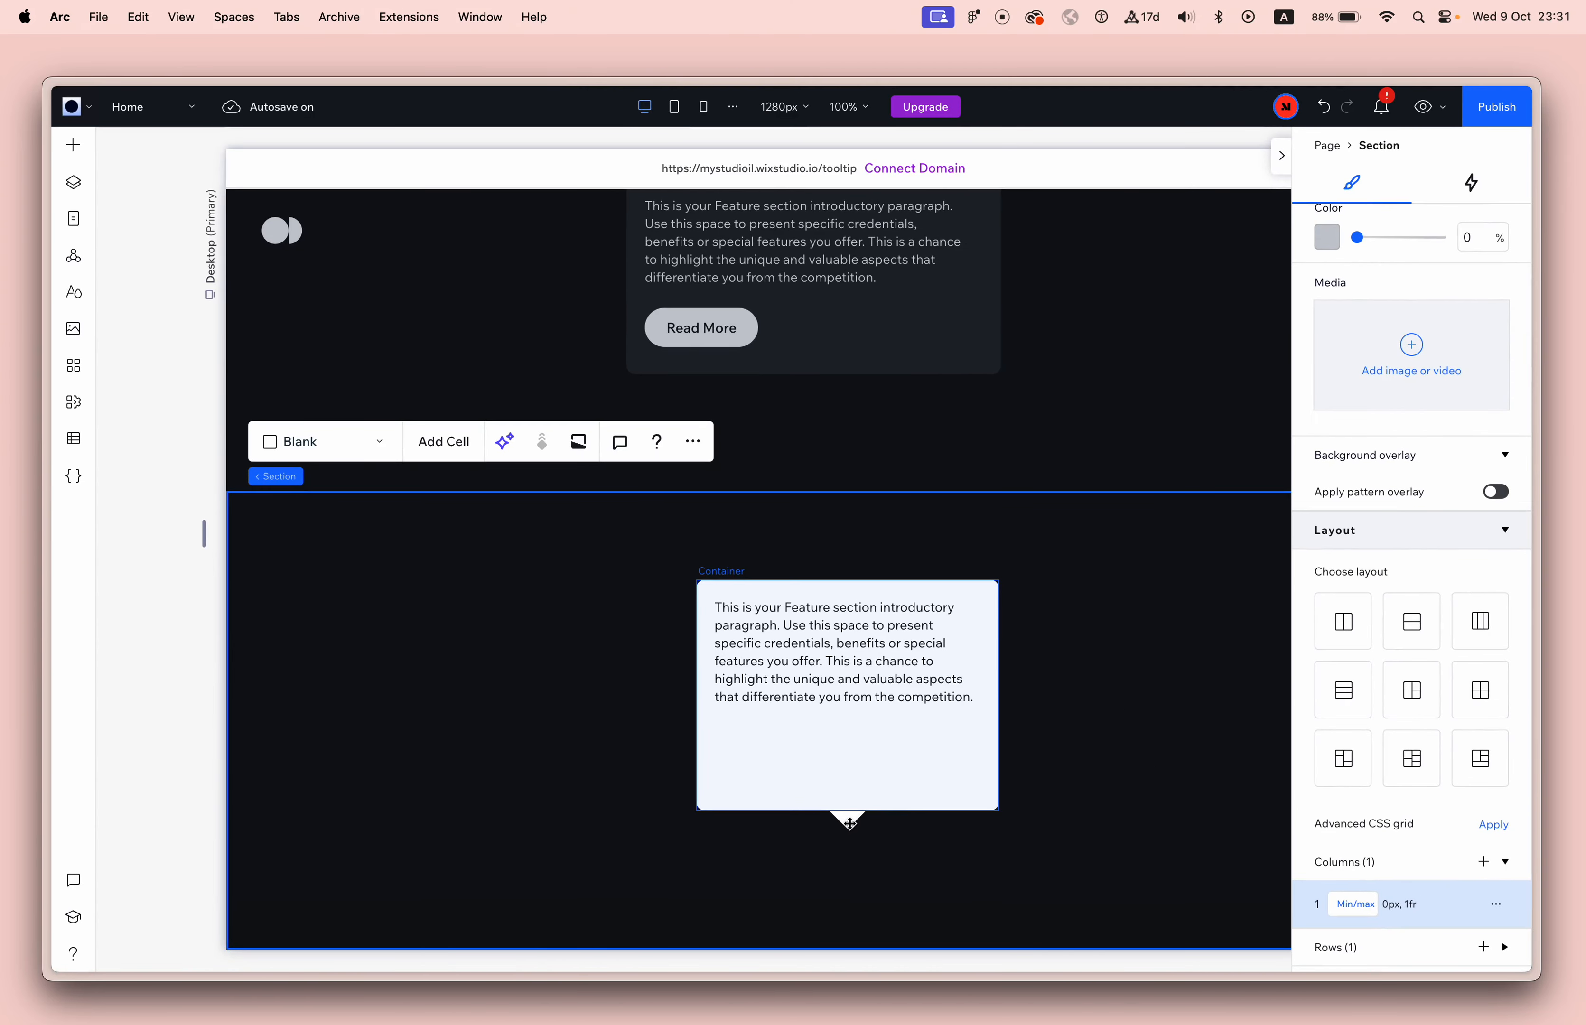
{"action": "left_click", "coordinate": [849, 824]}
{"action": "left_click", "coordinate": [848, 822]}
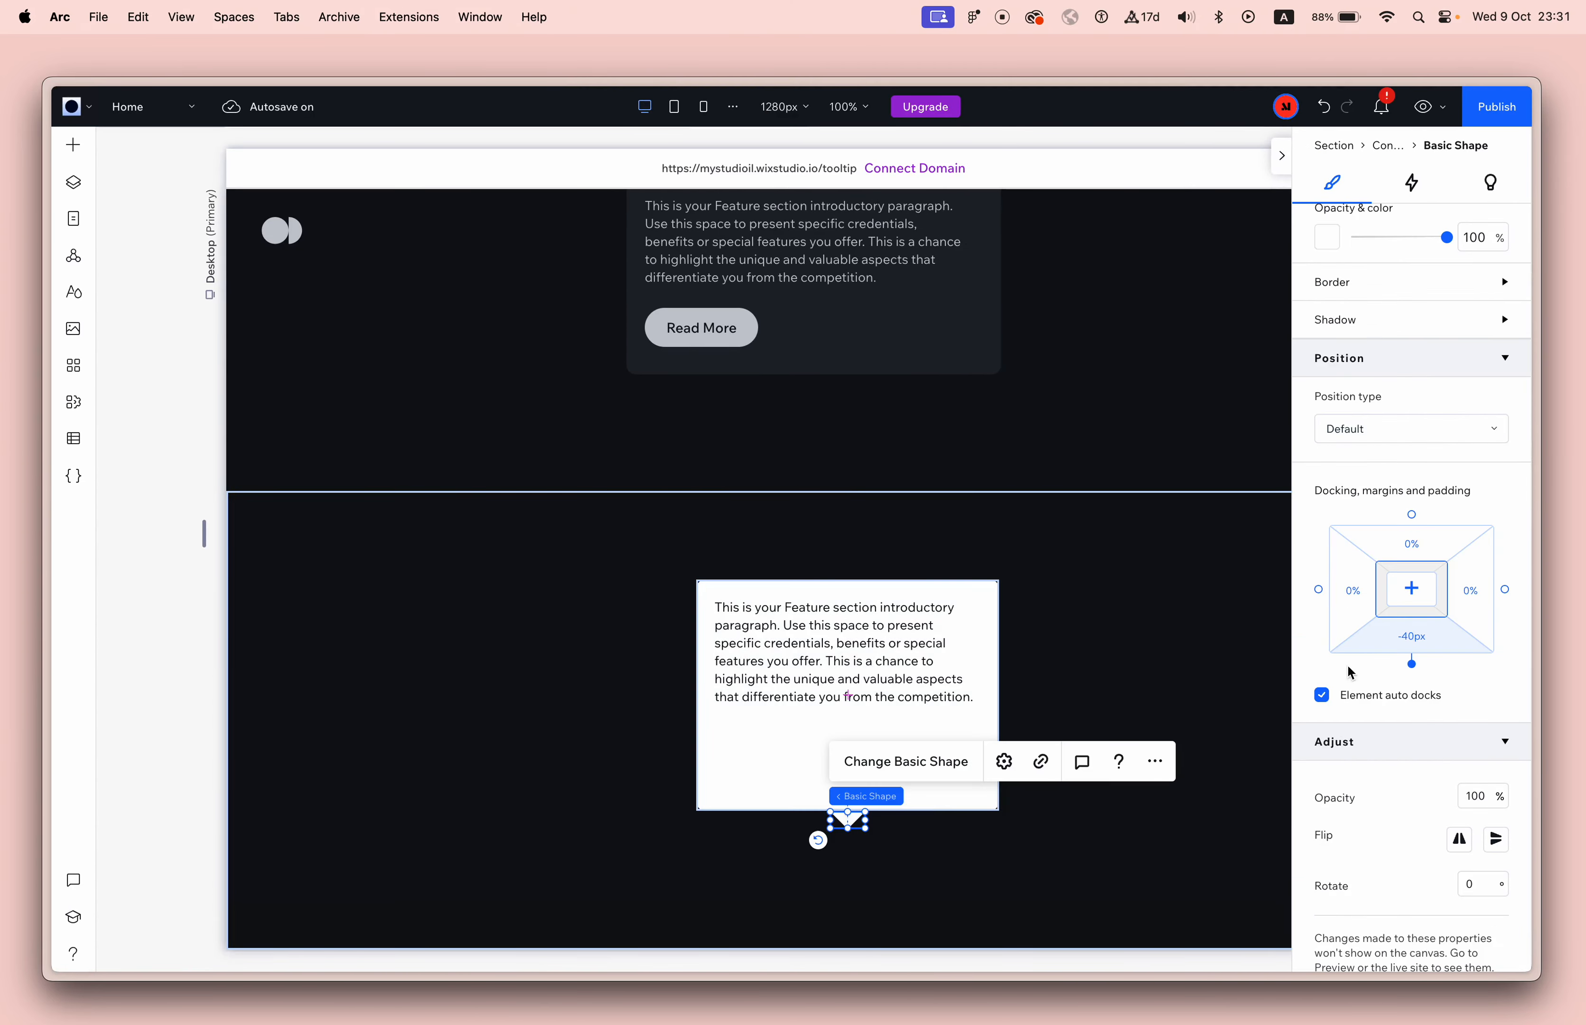
{"action": "left_click", "coordinate": [1400, 646]}
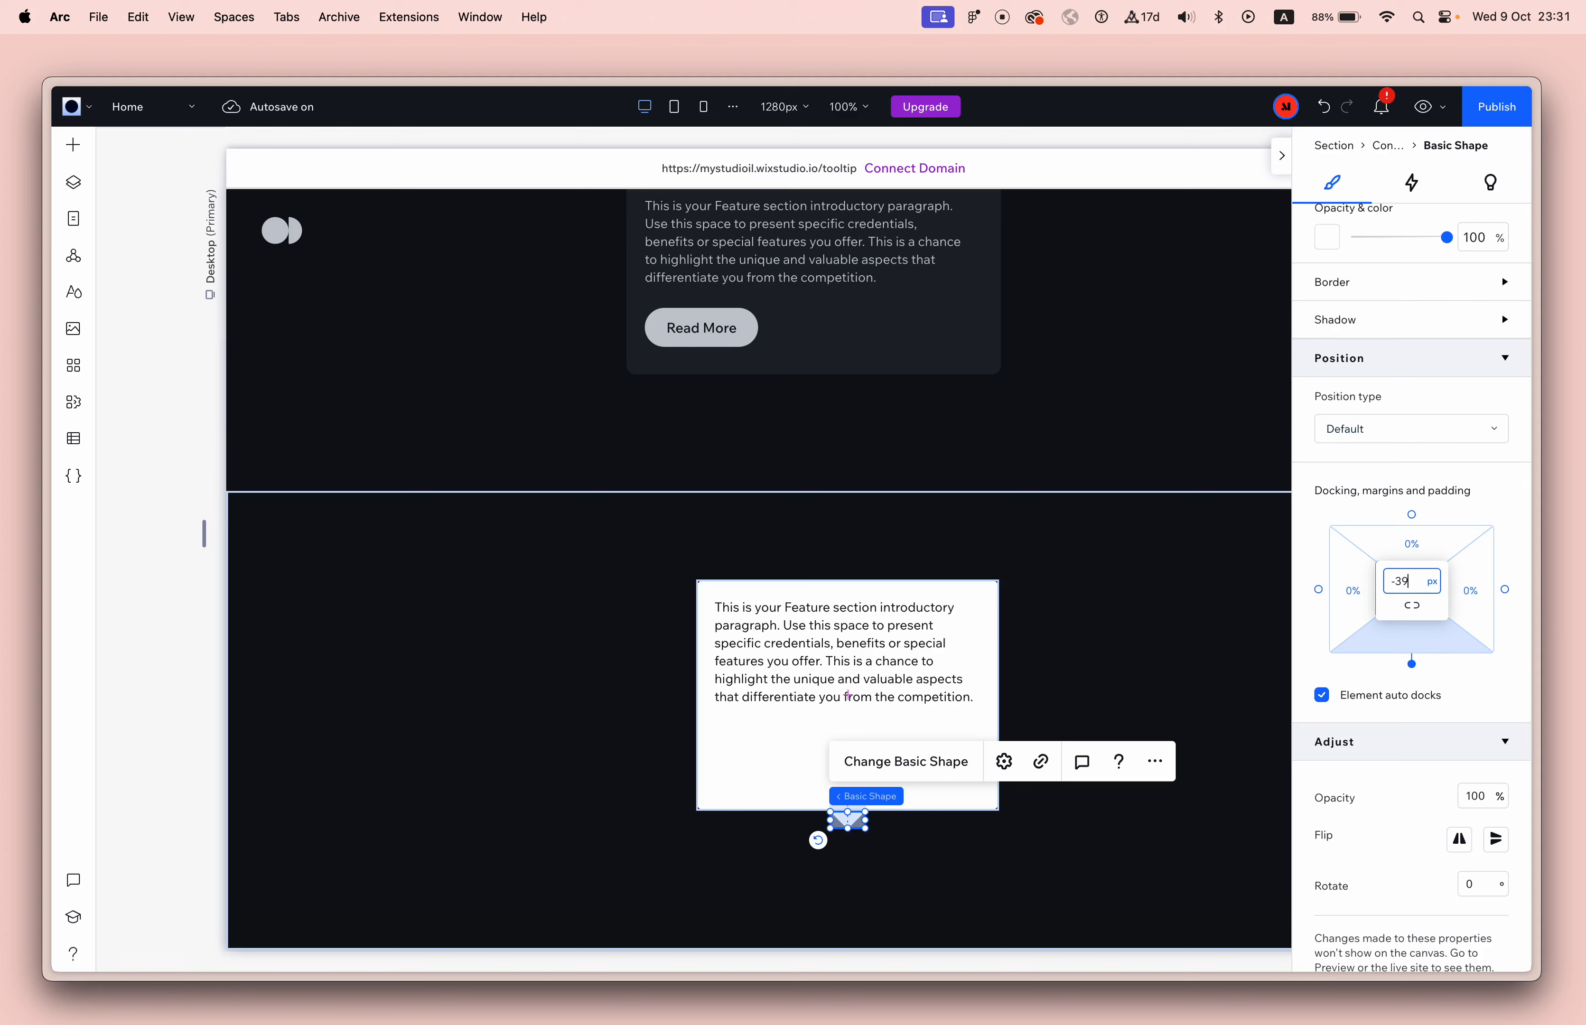
{"action": "left_click", "coordinate": [1103, 890]}
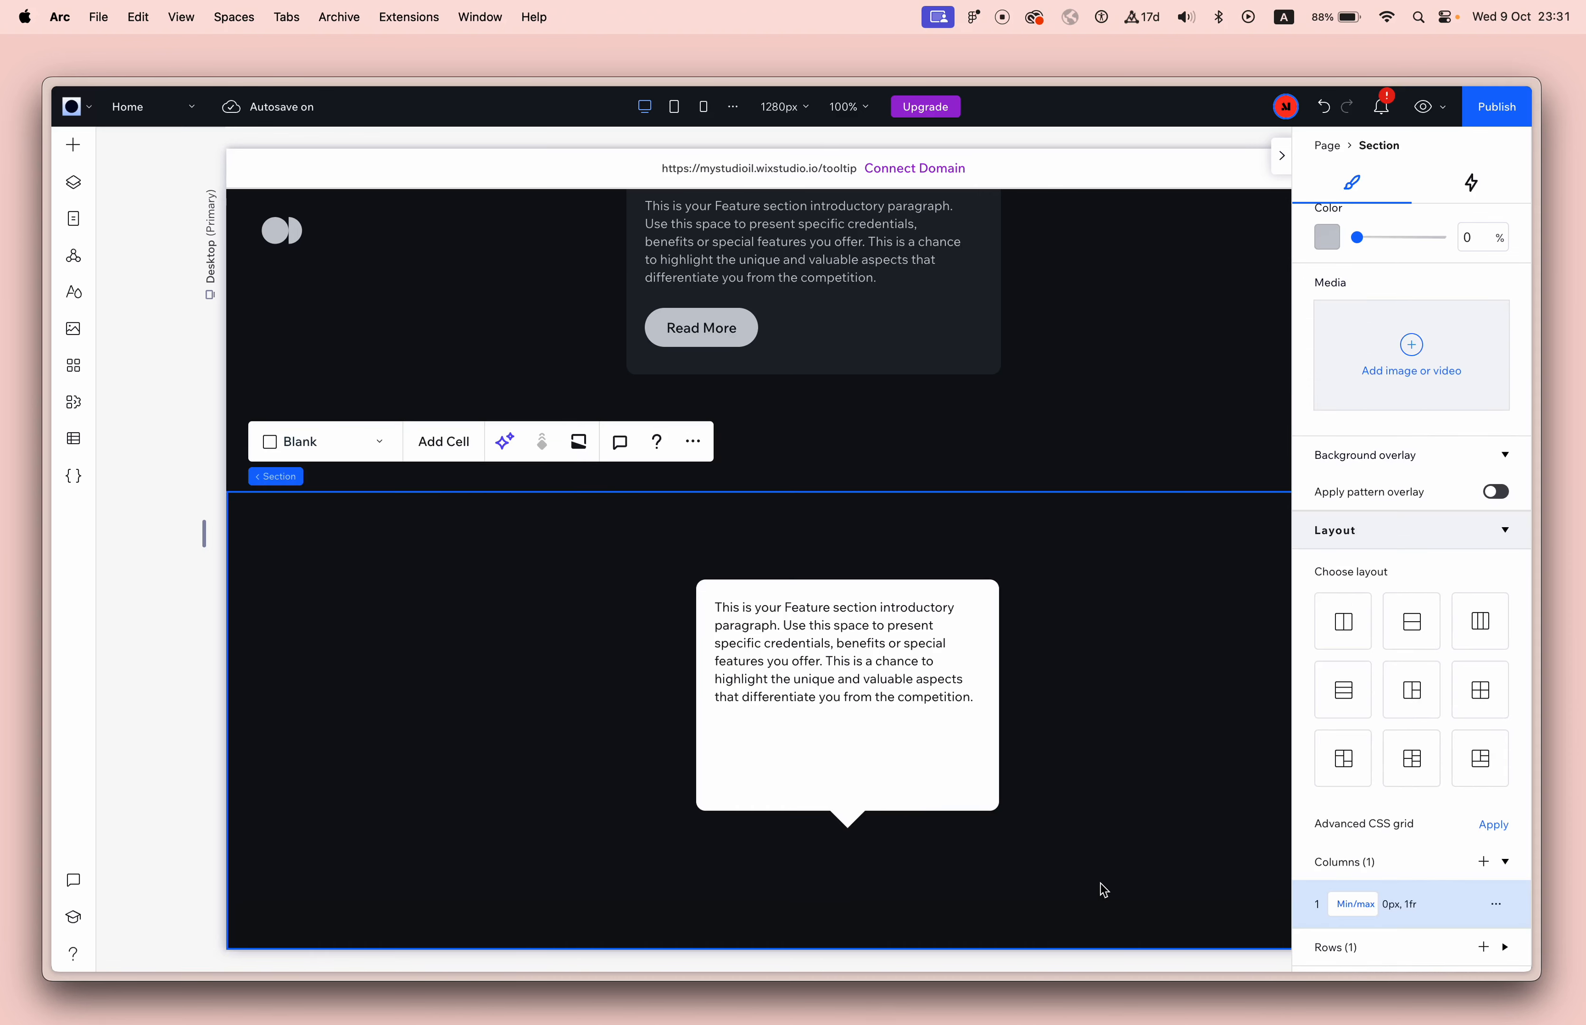
Change the white container's row height from Min/max to Auto so it fits the paragraph.
{"action": "scroll", "coordinate": [1064, 833], "scroll_direction": "up", "scroll_amount": 3}
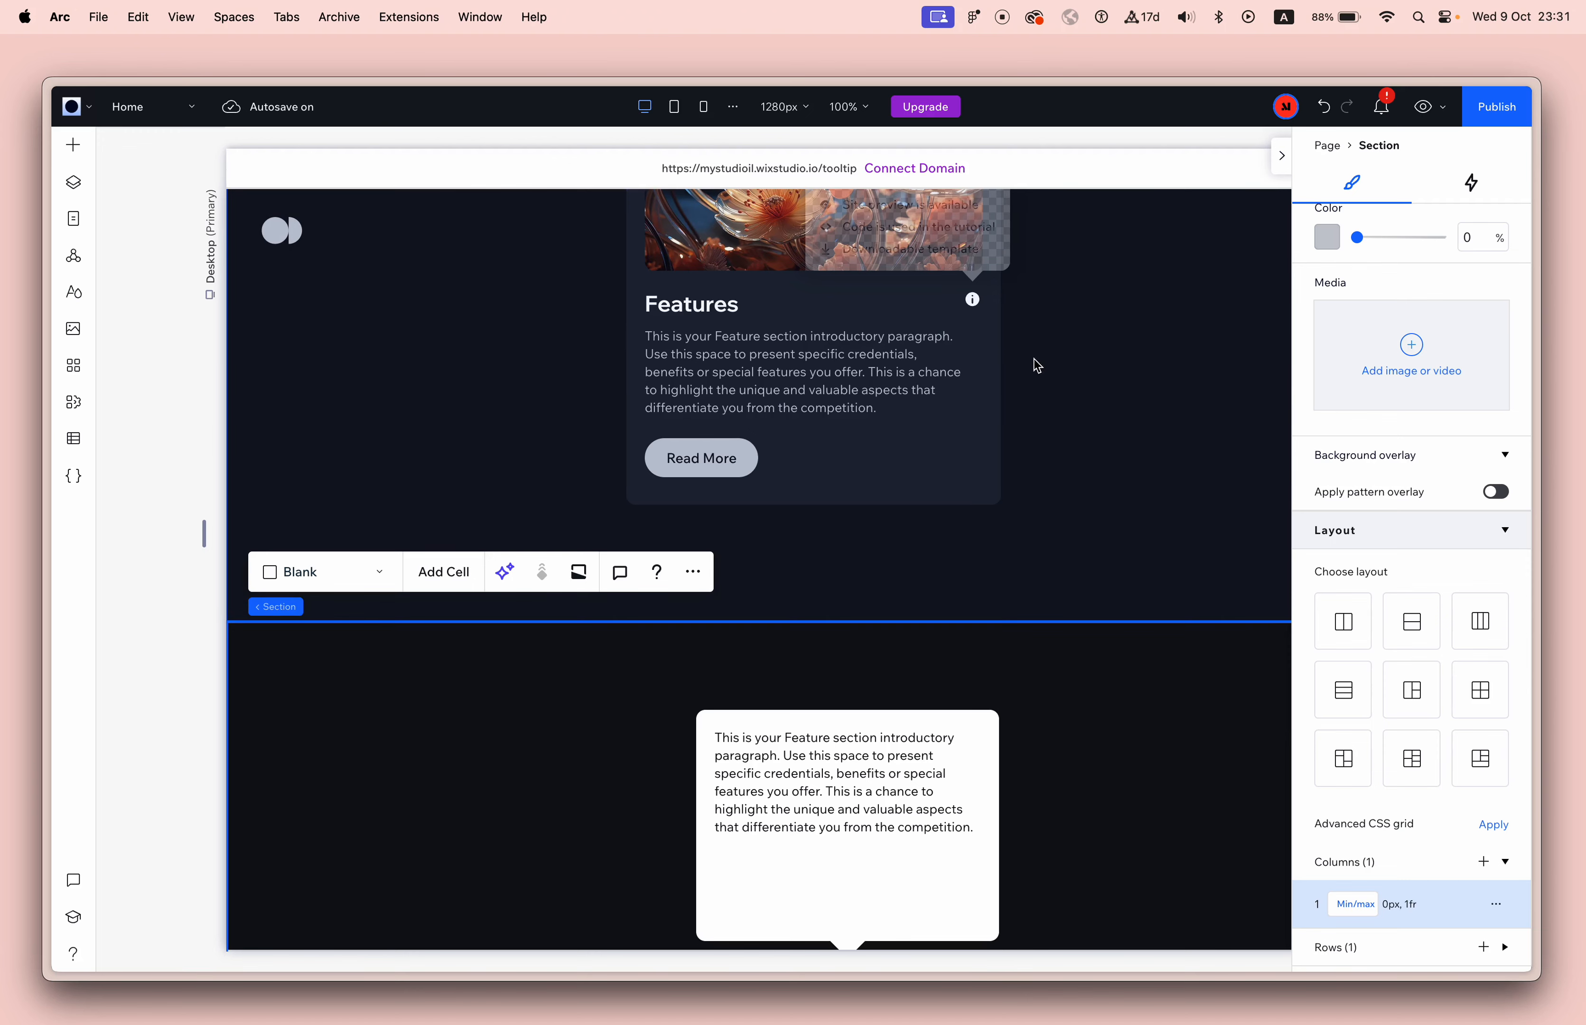
{"action": "scroll", "coordinate": [1043, 411], "scroll_direction": "down", "scroll_amount": 3}
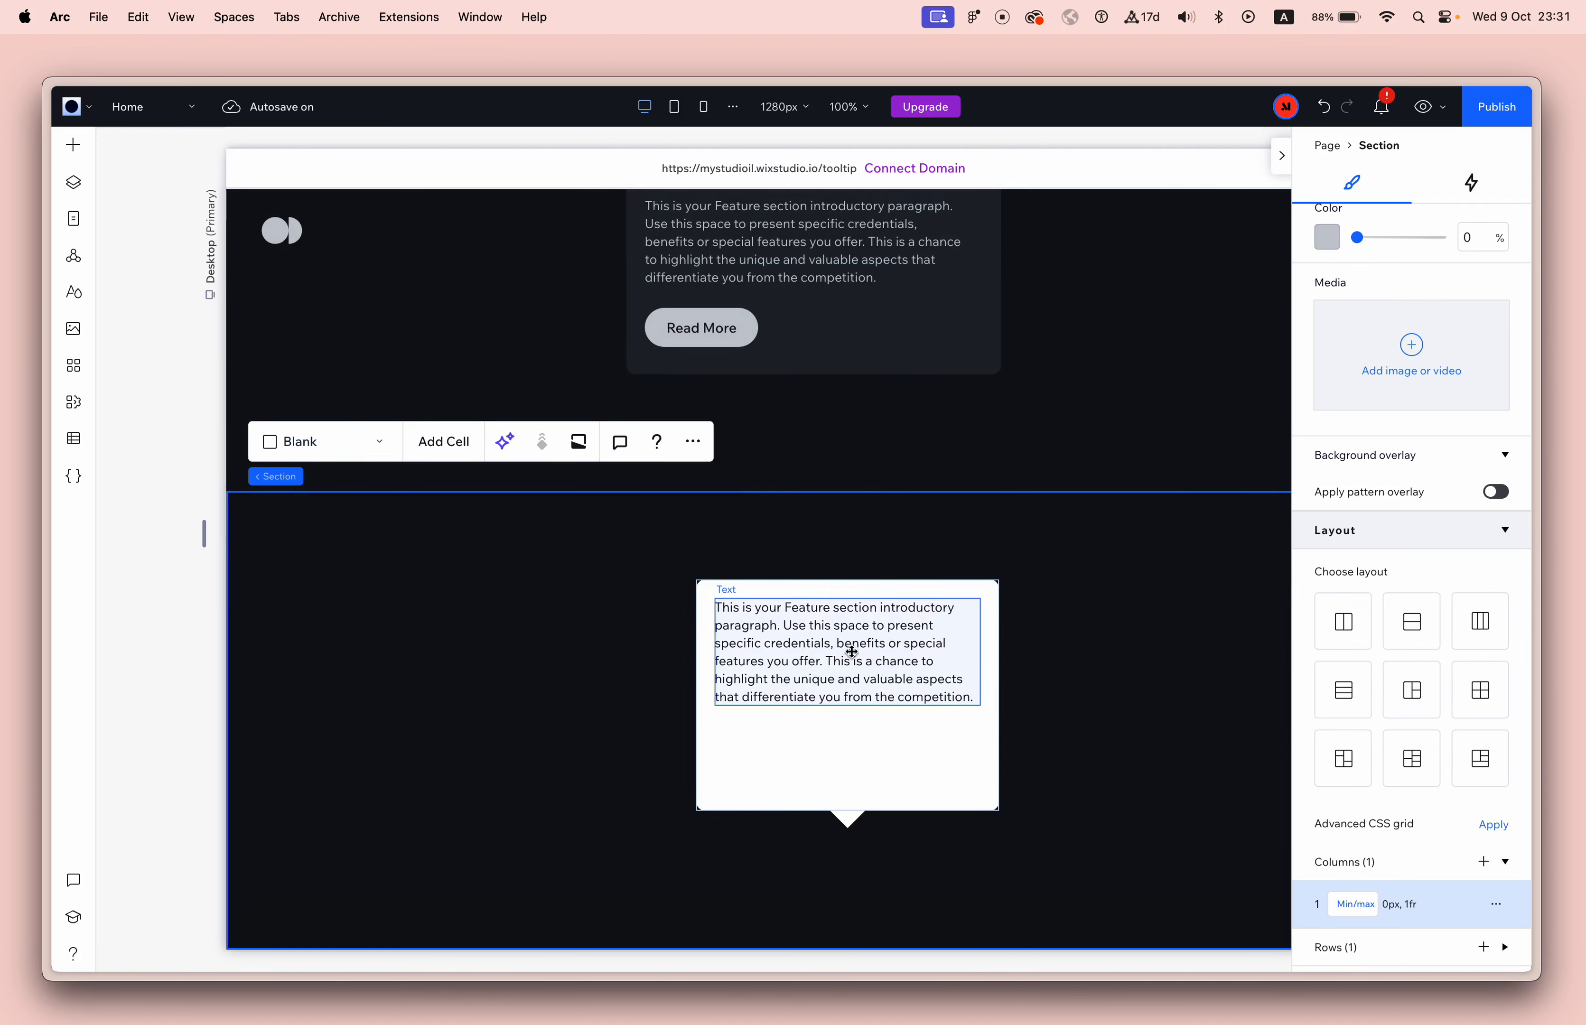
{"action": "left_click", "coordinate": [908, 758]}
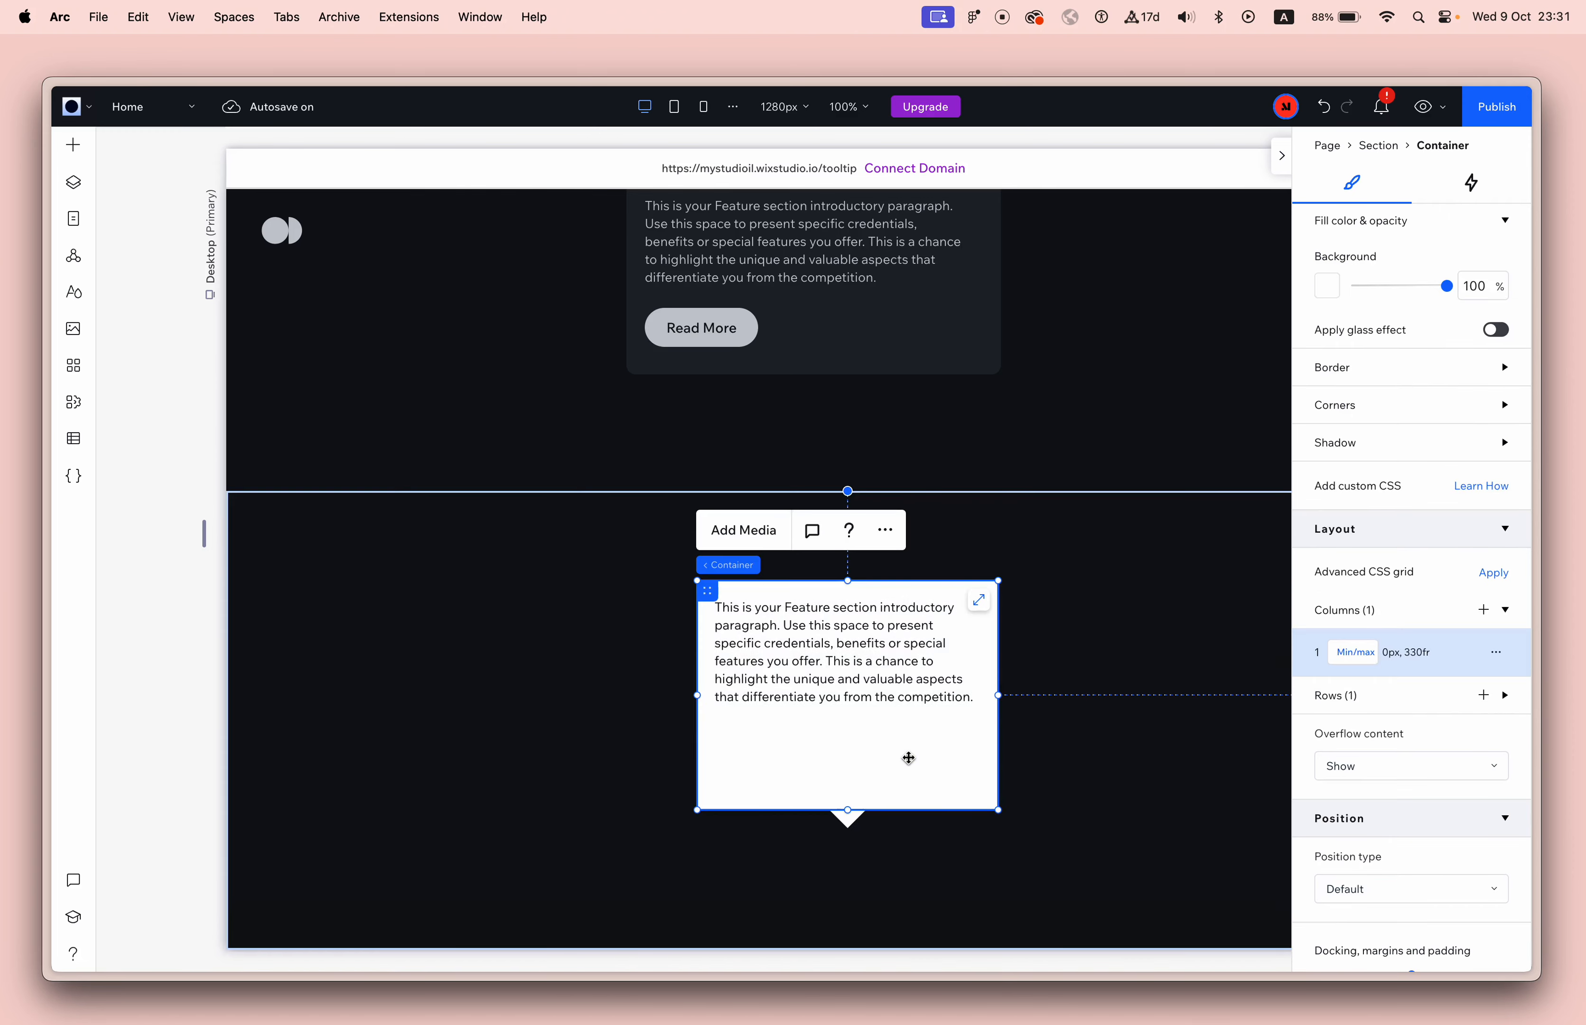
{"action": "scroll", "coordinate": [1344, 590], "scroll_direction": "up", "scroll_amount": 5}
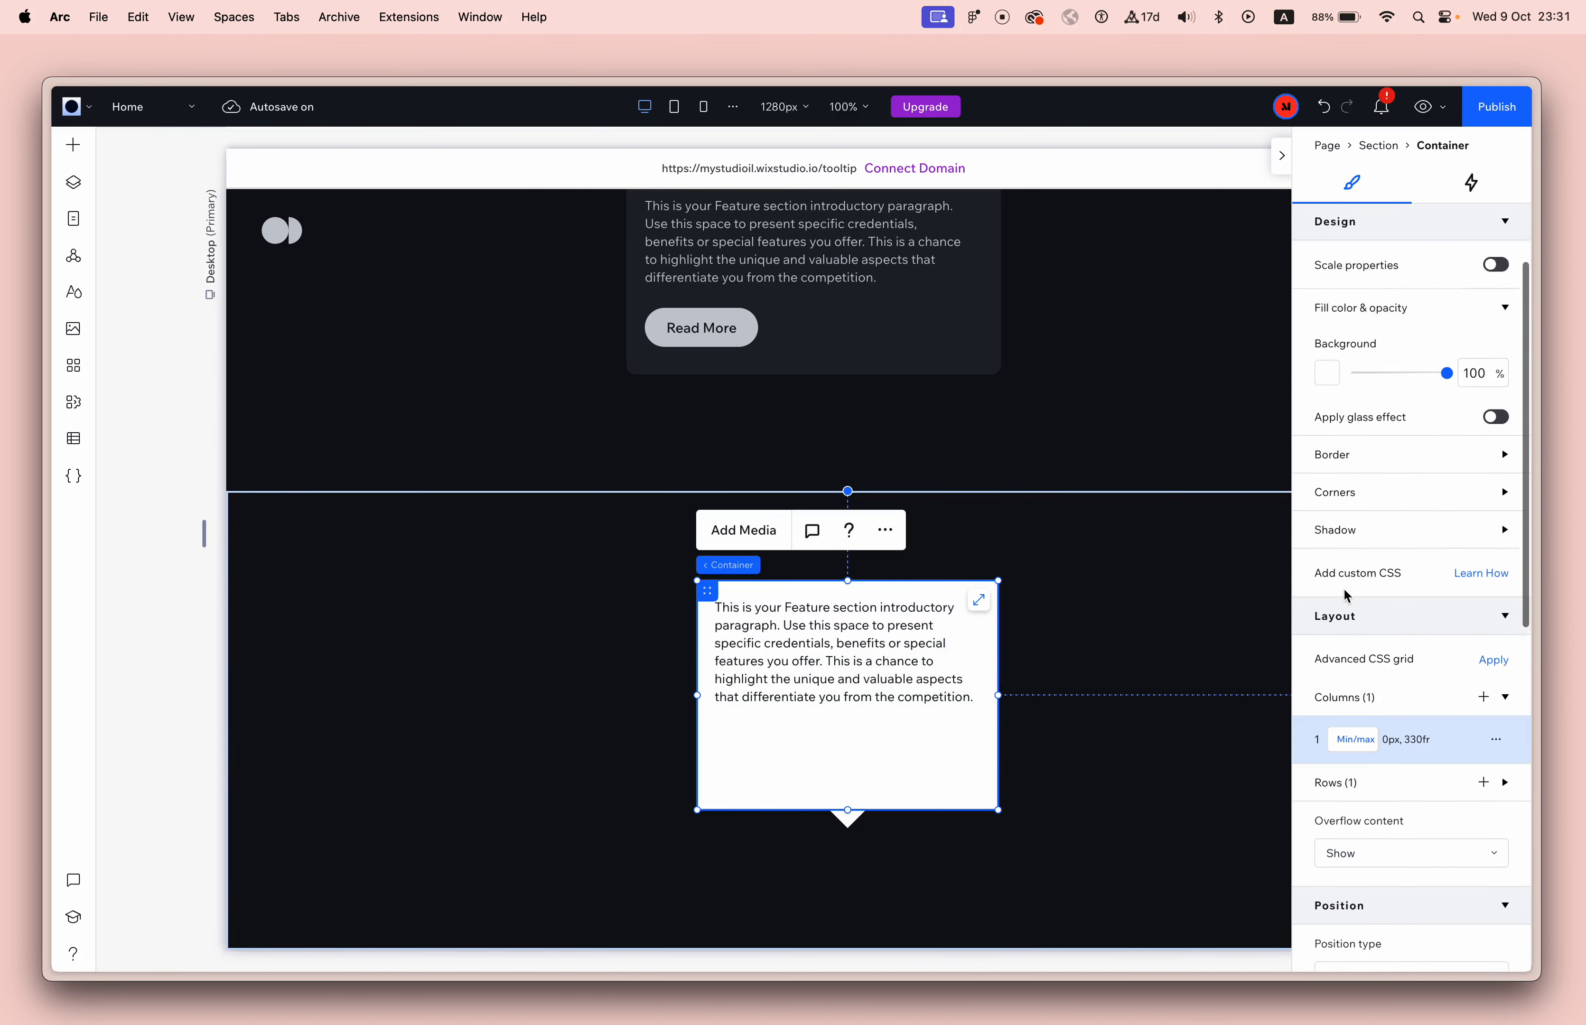
{"action": "scroll", "coordinate": [1344, 589], "scroll_direction": "down", "scroll_amount": 3}
{"action": "scroll", "coordinate": [1343, 587], "scroll_direction": "down", "scroll_amount": 2}
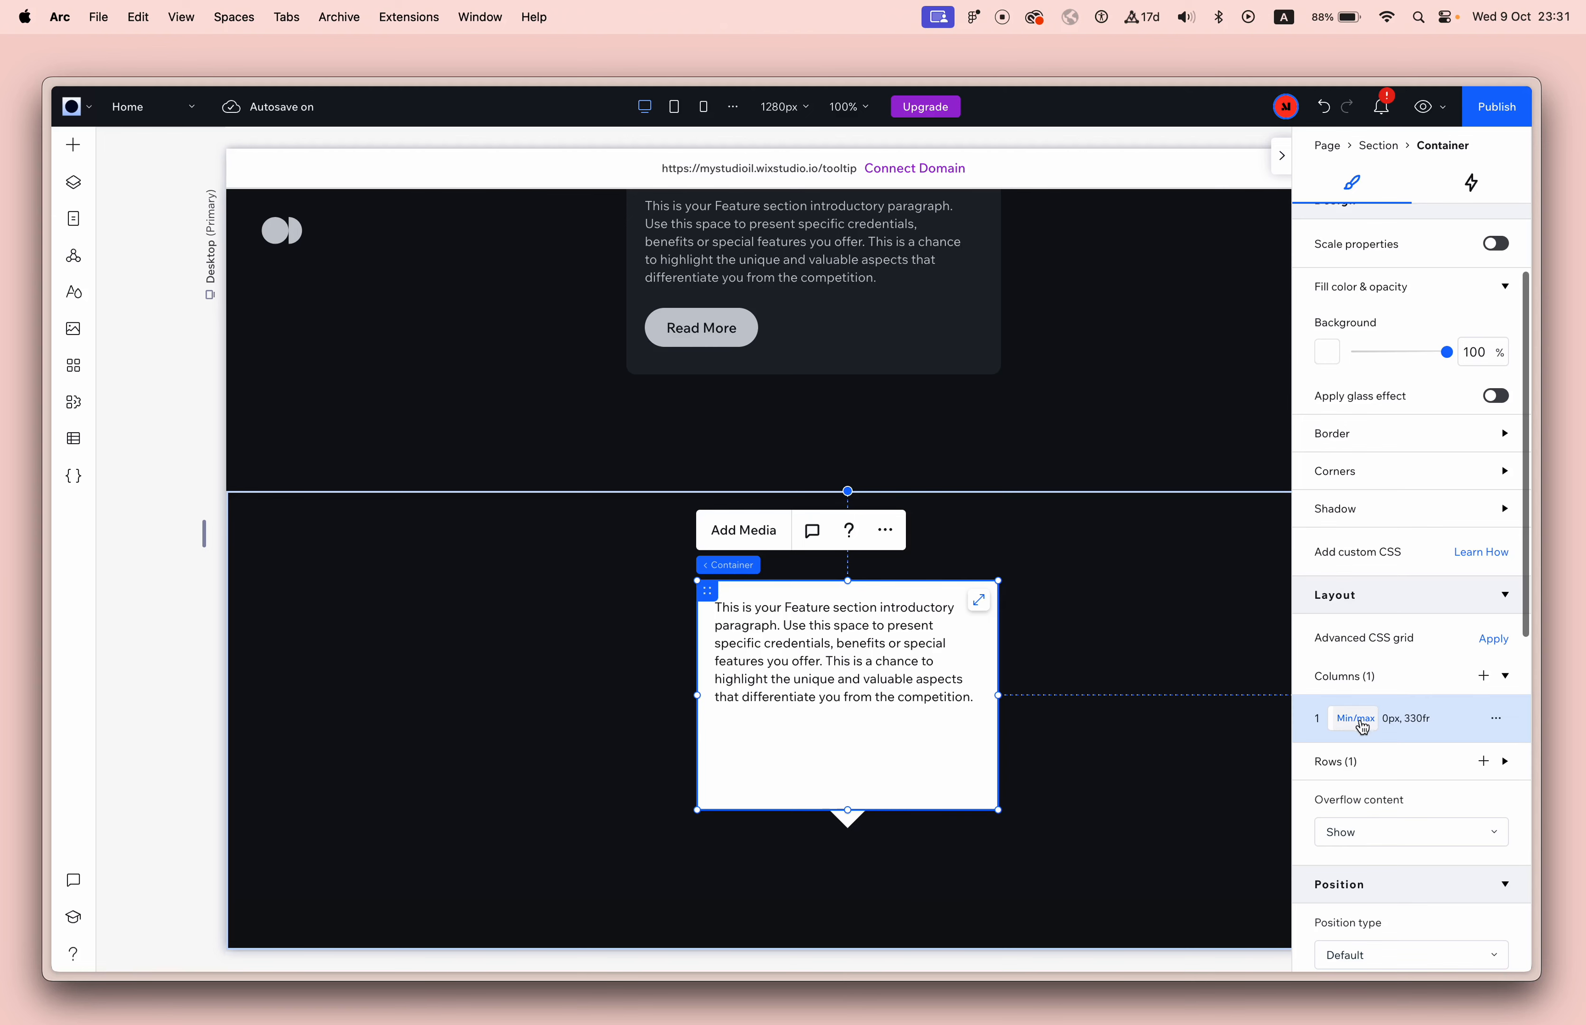
{"action": "left_click", "coordinate": [1355, 760]}
{"action": "scroll", "coordinate": [1354, 760], "scroll_direction": "down", "scroll_amount": 2}
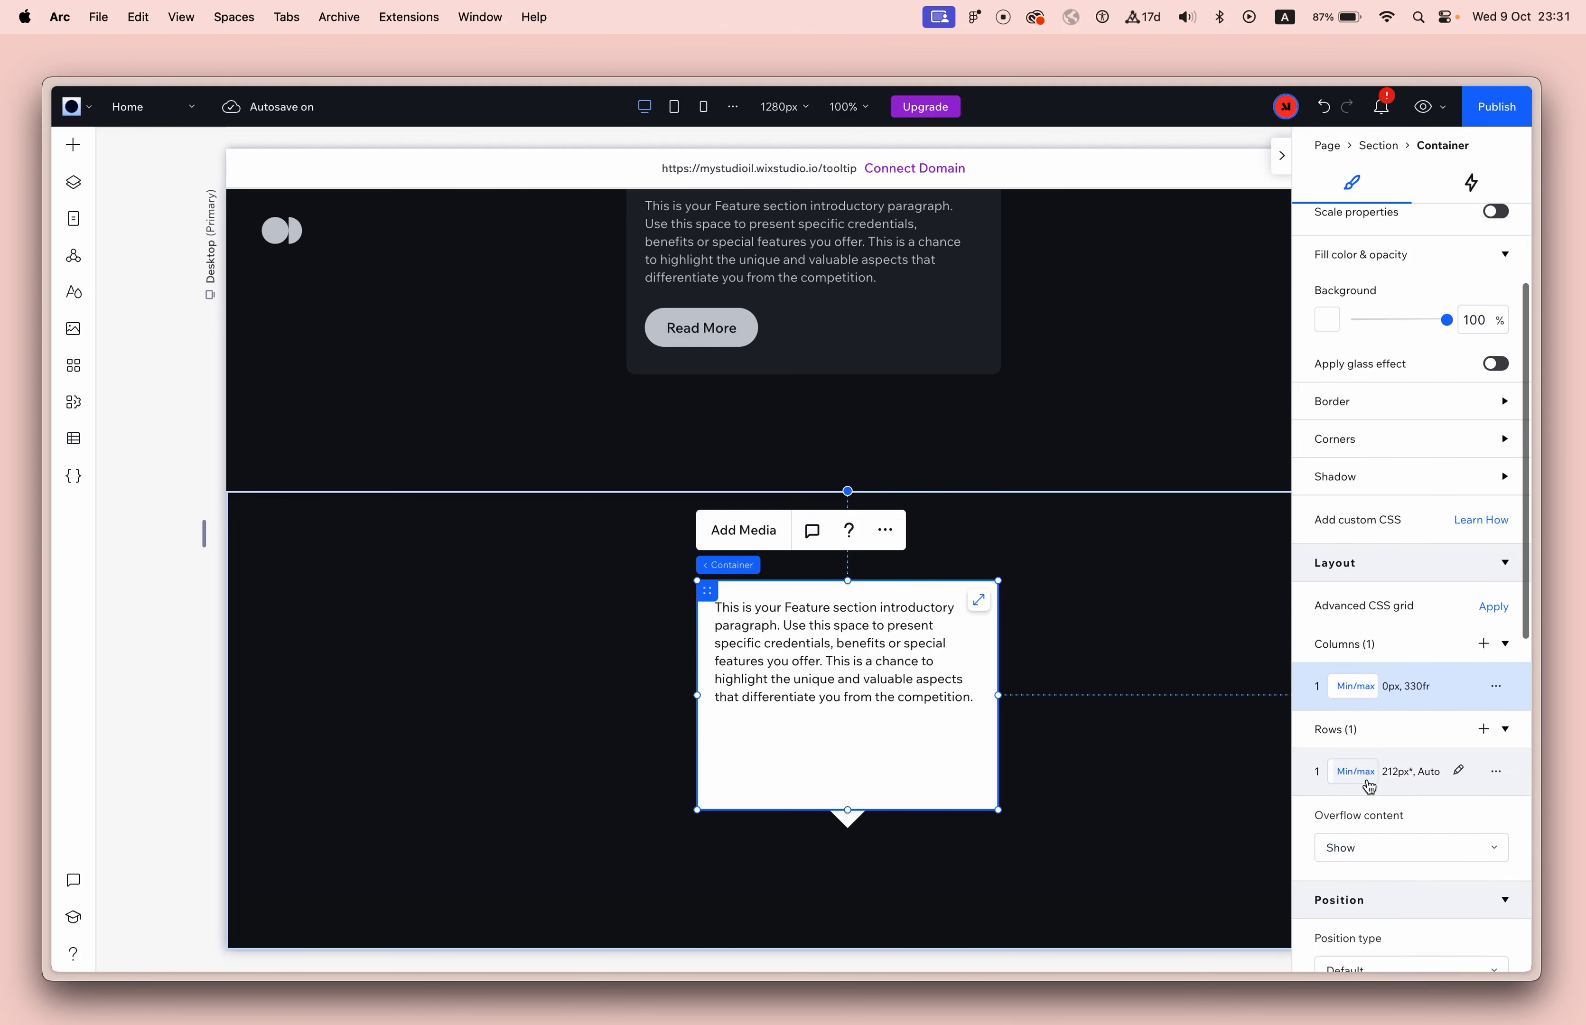
{"action": "left_click", "coordinate": [1360, 774]}
{"action": "left_click", "coordinate": [1406, 508]}
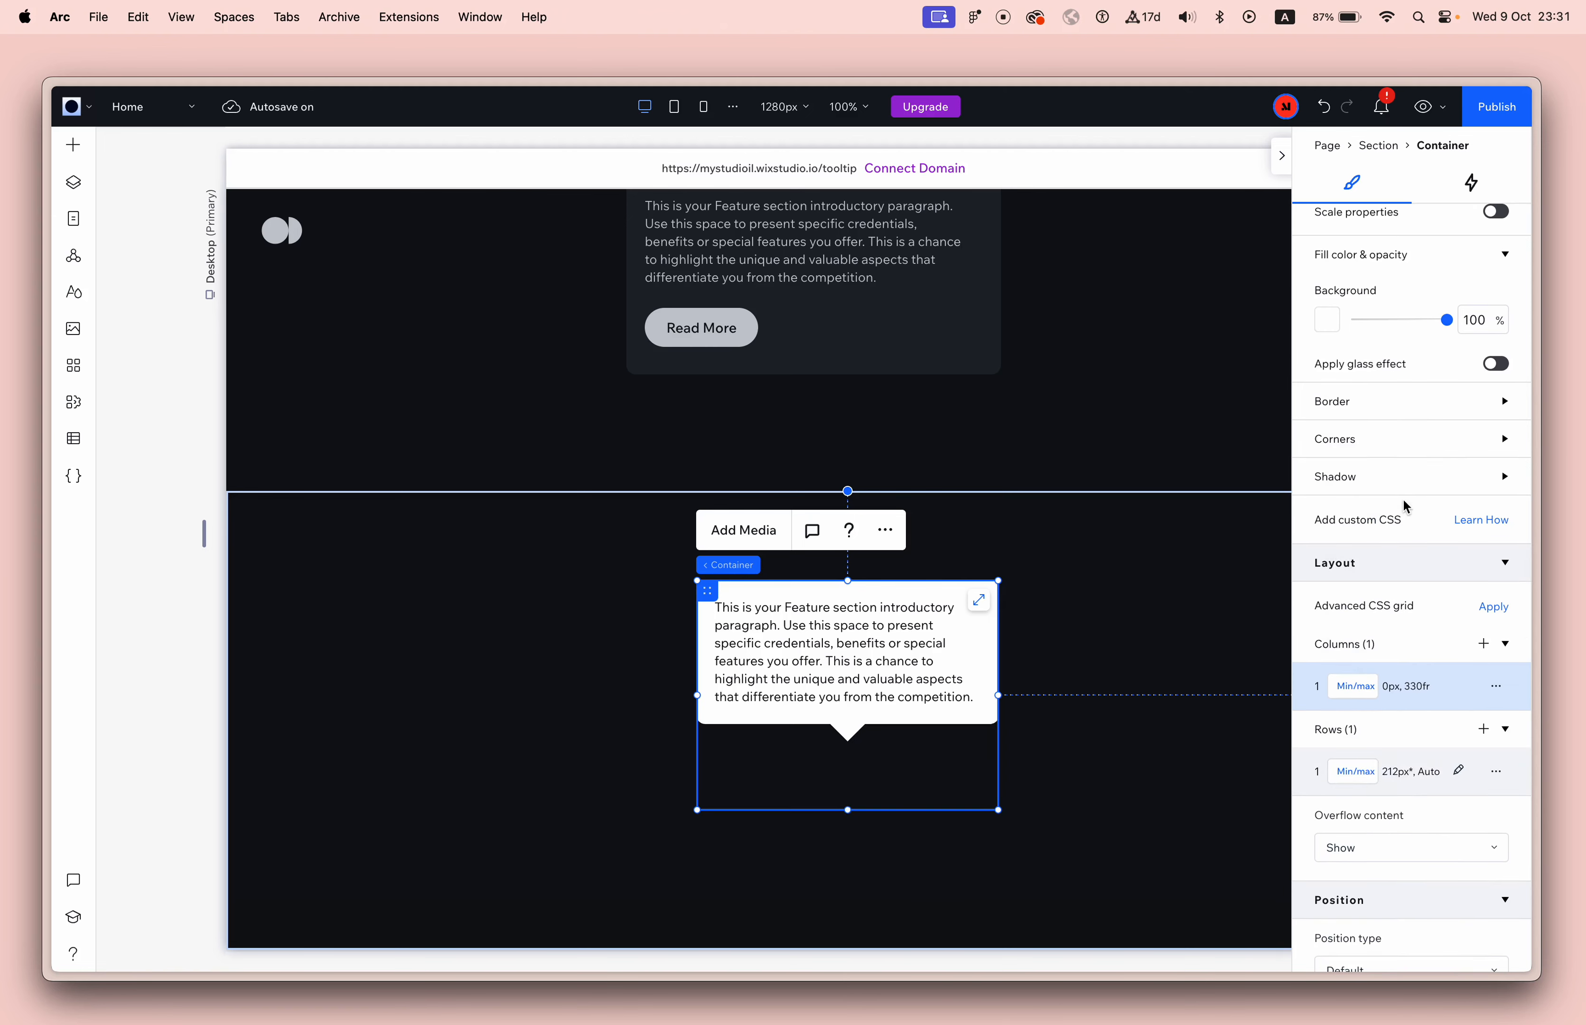
{"action": "left_click", "coordinate": [1161, 853]}
Switch the white container's width unit to pixels and set the width to 260 px.
{"action": "left_click", "coordinate": [997, 729]}
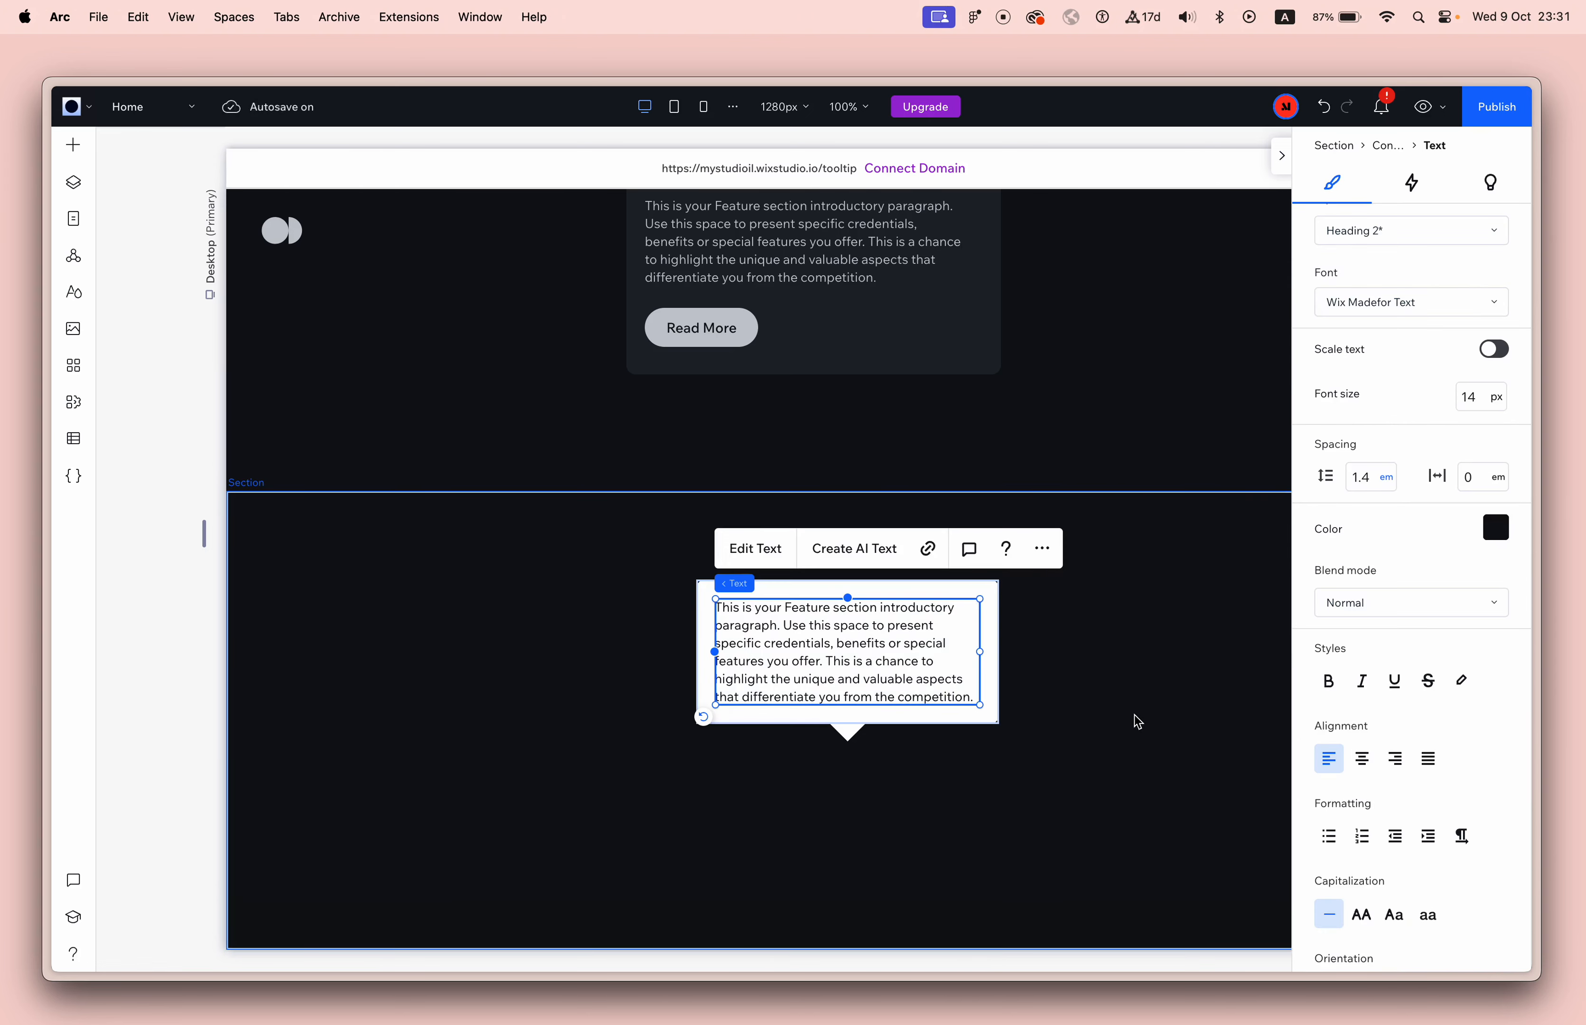
{"action": "left_click", "coordinate": [931, 595]}
{"action": "scroll", "coordinate": [1352, 466], "scroll_direction": "up", "scroll_amount": 5}
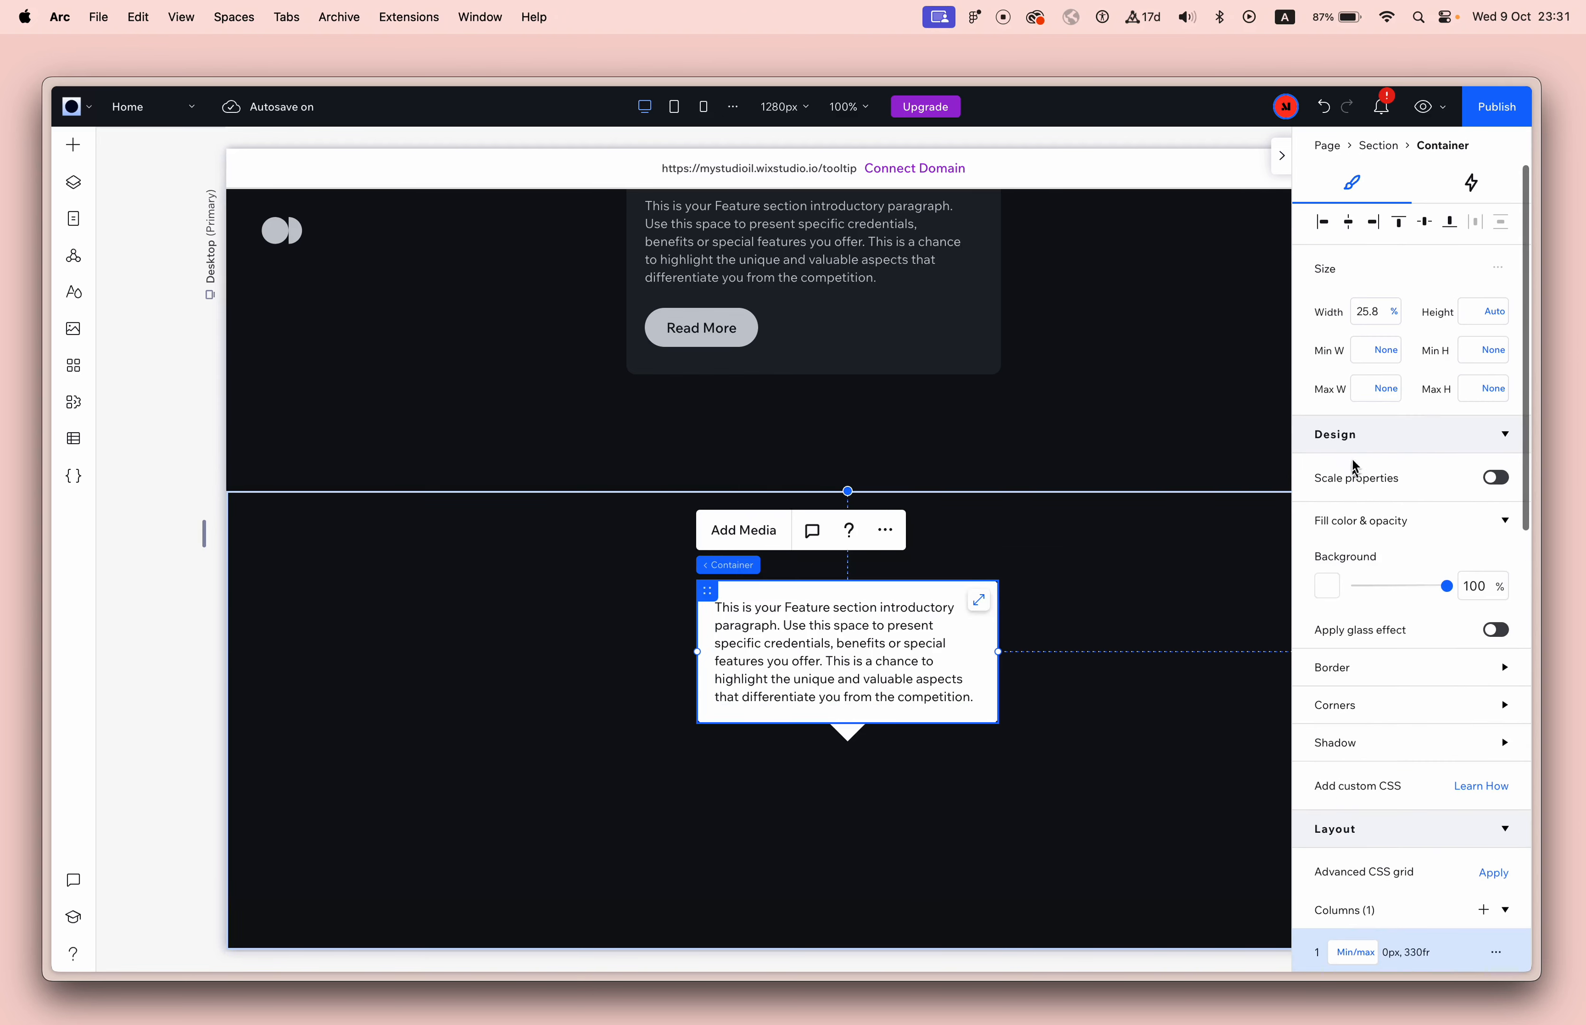
{"action": "left_click", "coordinate": [1389, 311]}
{"action": "left_click", "coordinate": [1393, 312]}
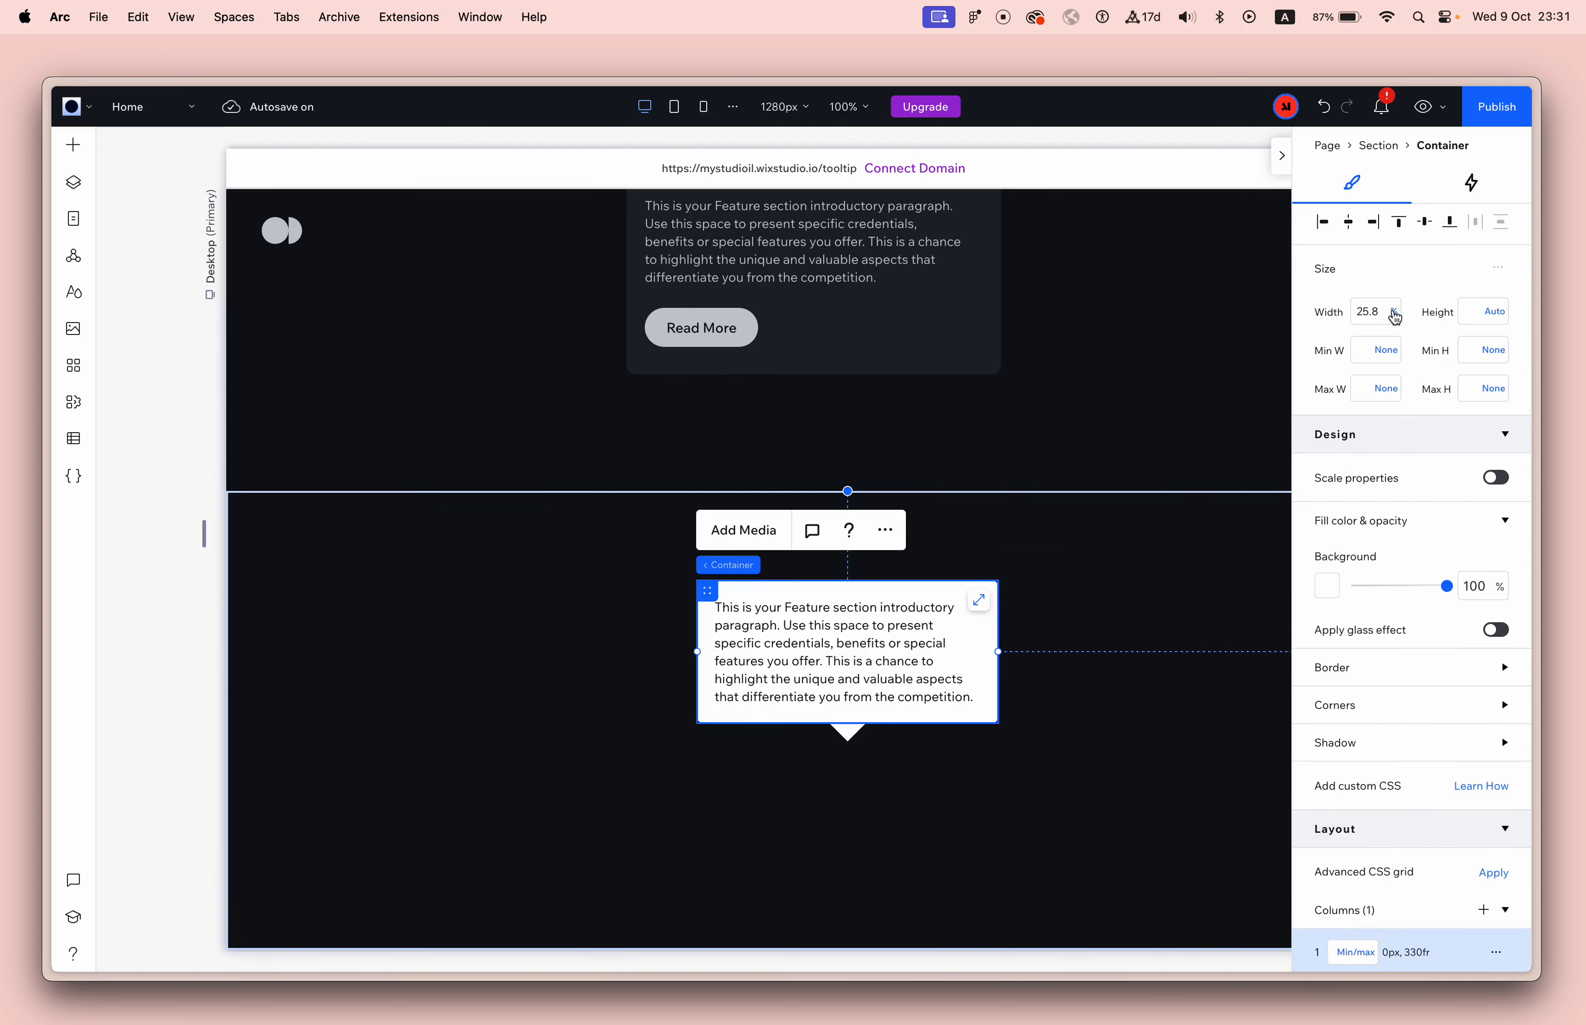
{"action": "left_click", "coordinate": [1380, 341]}
{"action": "left_click", "coordinate": [1366, 312]}
{"action": "type", "text": "260"}
{"action": "key", "text": "Return"}
Set the paragraph's width to 100% so it wraps inside the white container.
{"action": "left_click", "coordinate": [949, 643]}
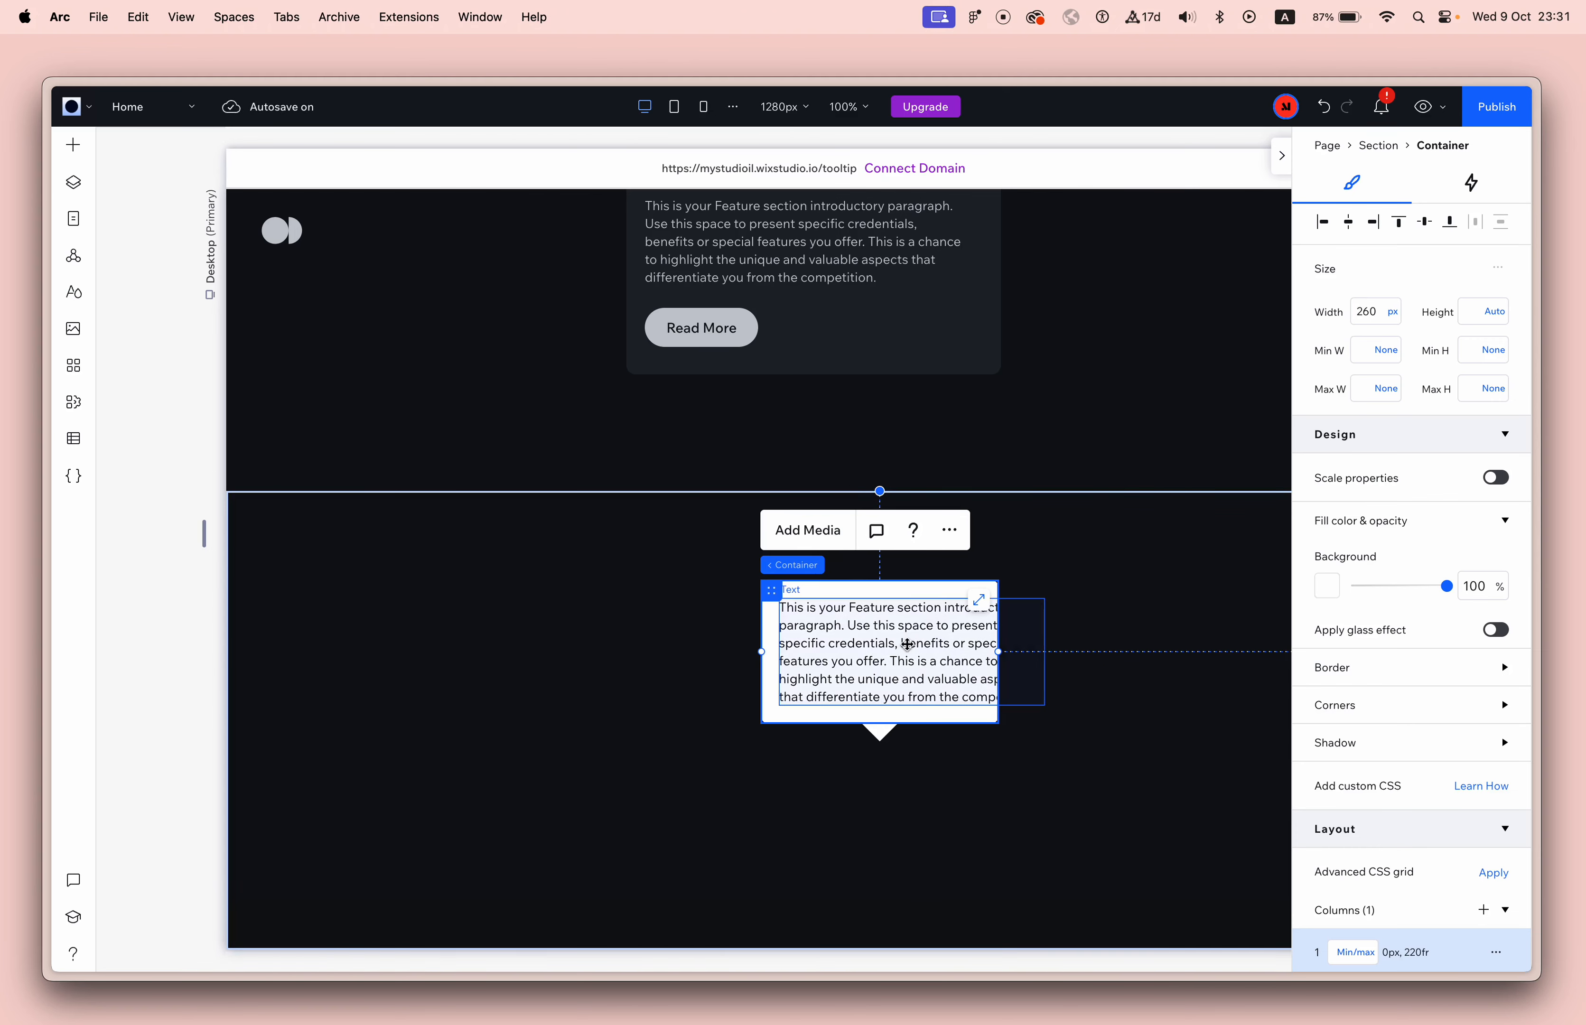
{"action": "left_click", "coordinate": [1370, 311]}
{"action": "left_click", "coordinate": [1374, 312]}
{"action": "key", "text": "Return"}
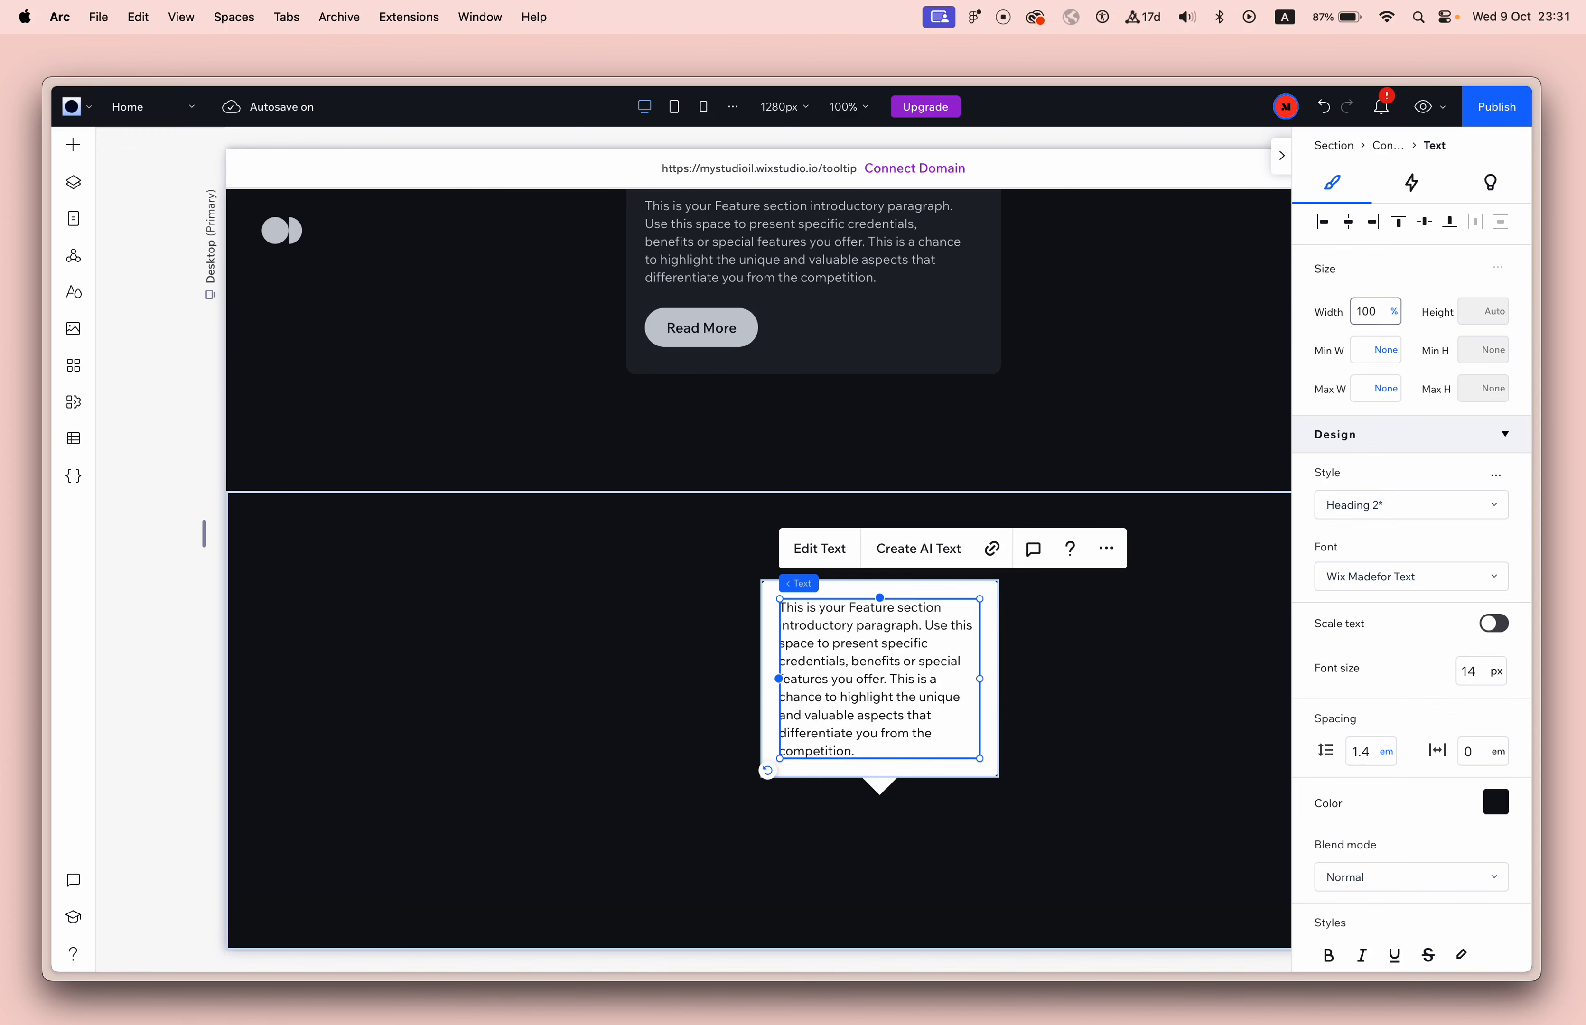
{"action": "left_click", "coordinate": [1137, 629]}
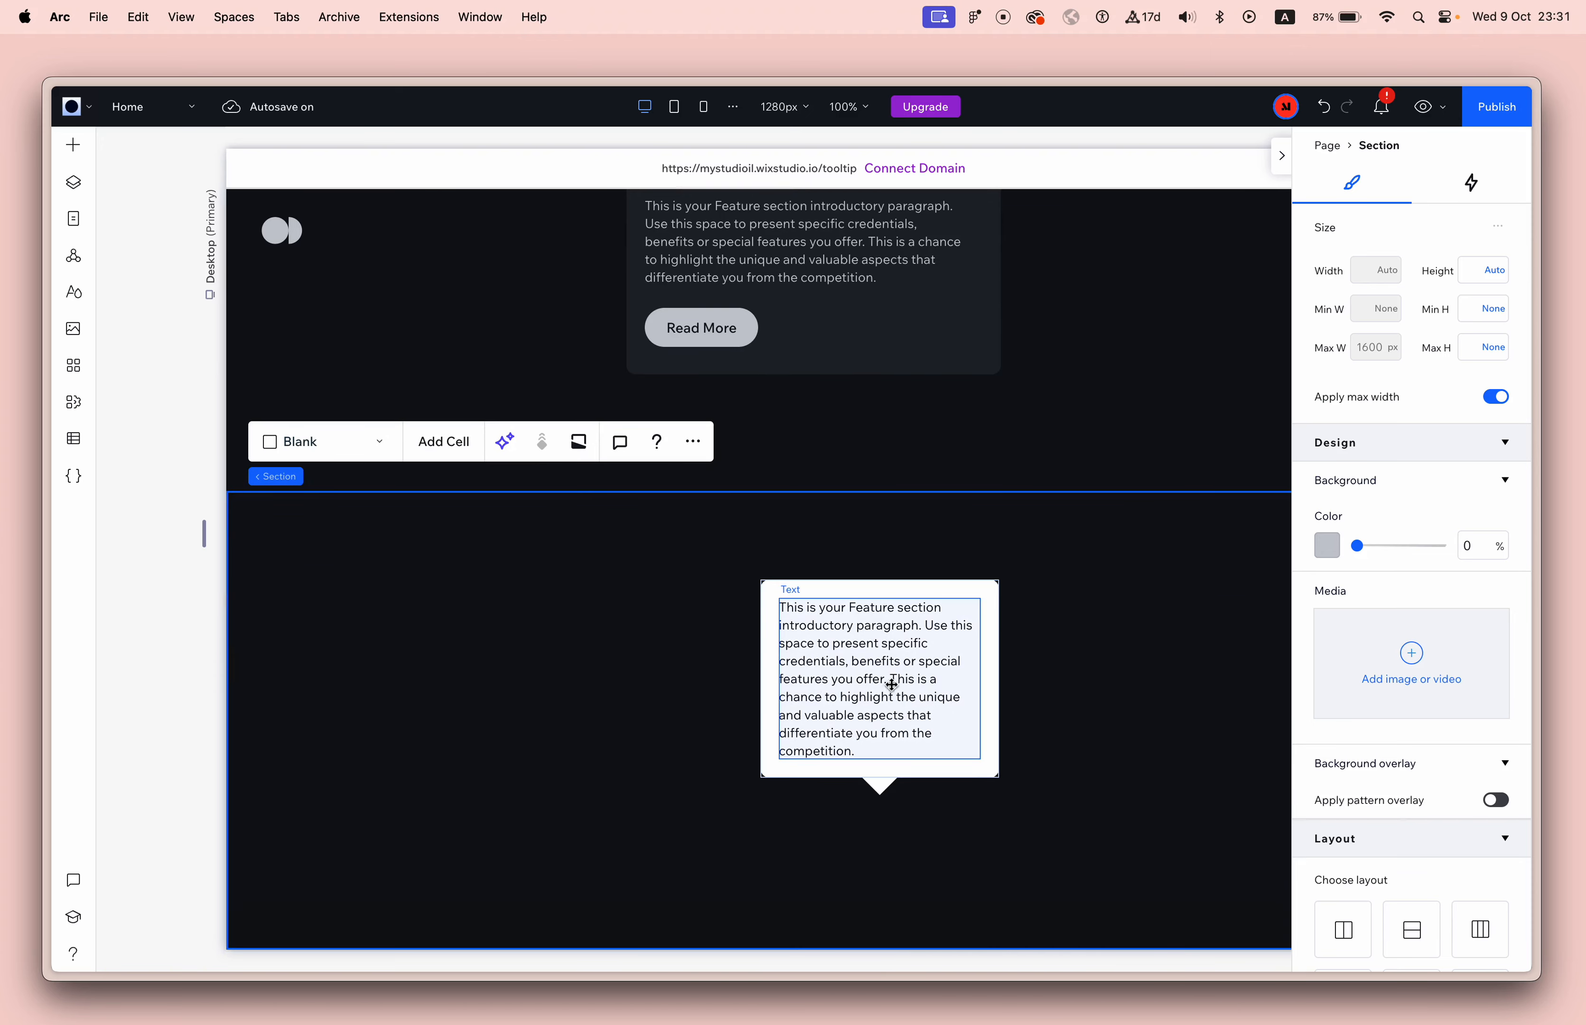
Shrink the triangle pointer under the container to about 27 px wide.
{"action": "left_click", "coordinate": [995, 777]}
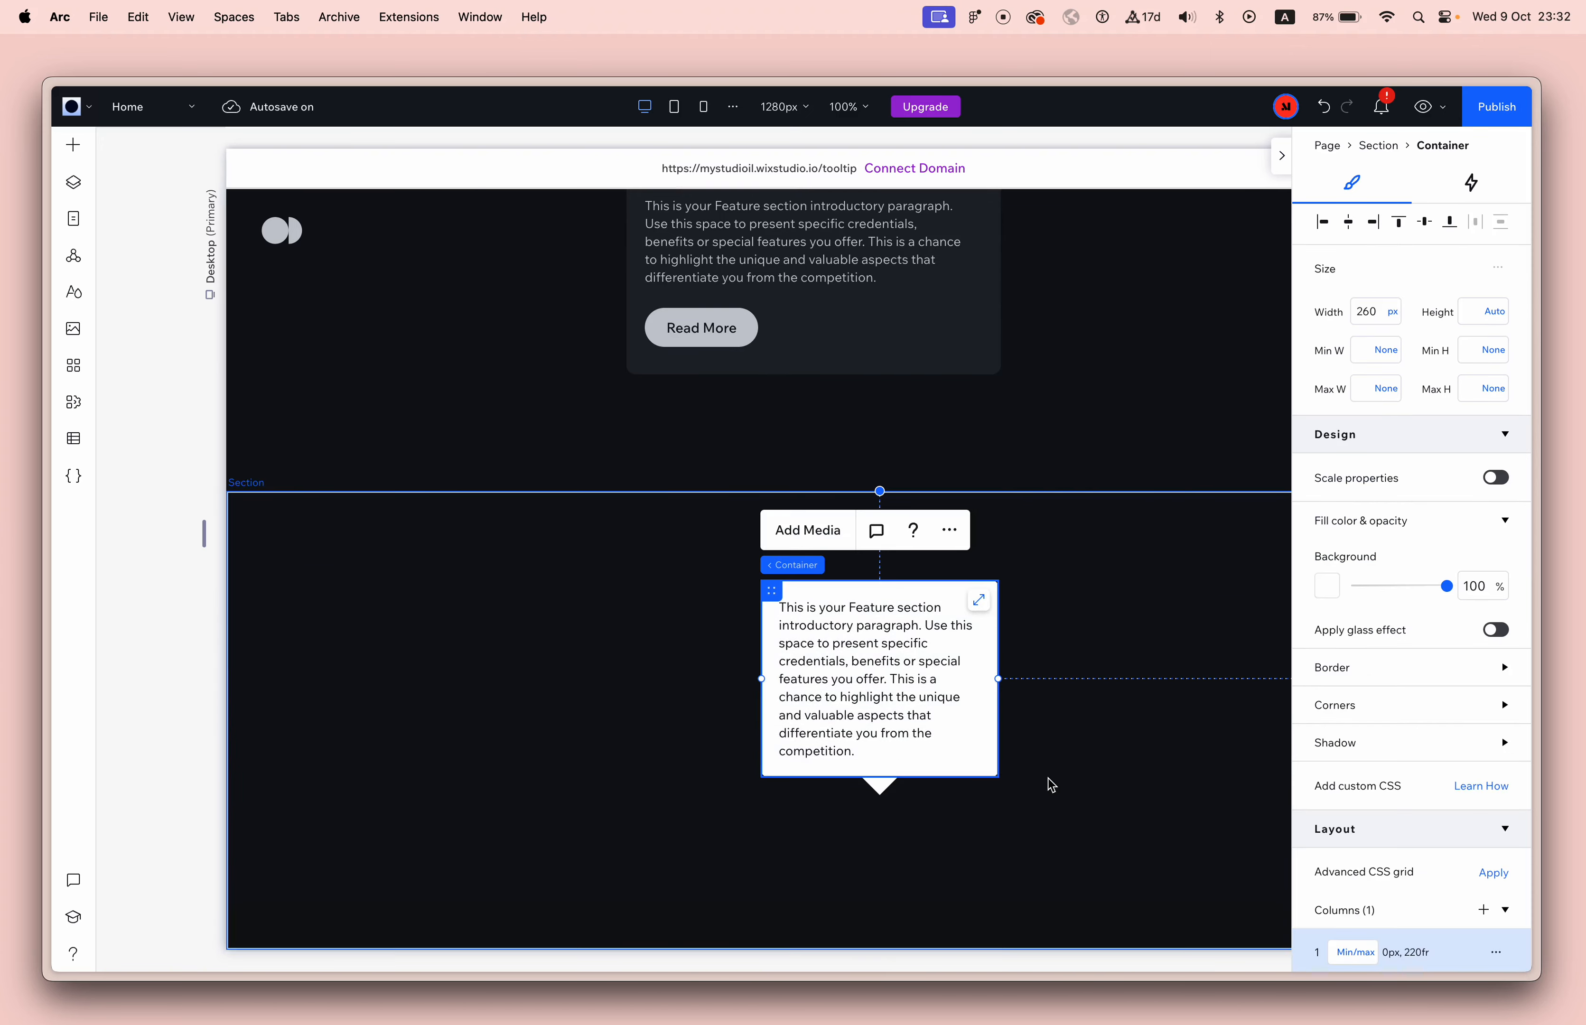
{"action": "left_click", "coordinate": [1047, 784]}
{"action": "left_click", "coordinate": [879, 791]}
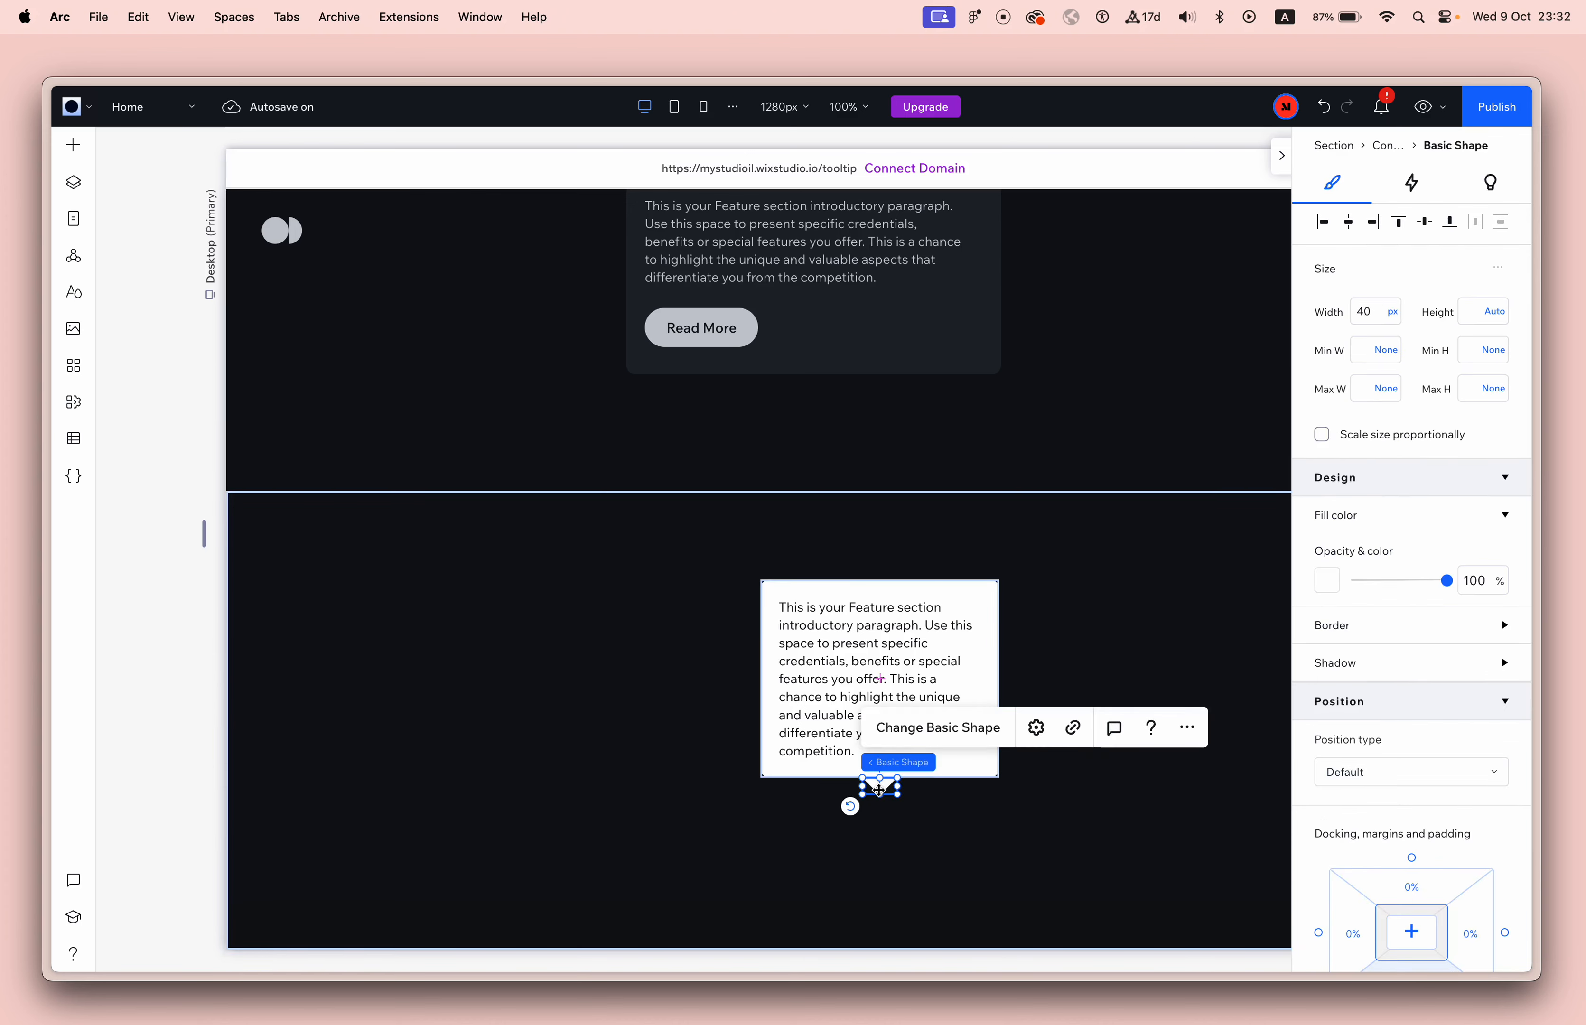
{"action": "left_click", "coordinate": [928, 835]}
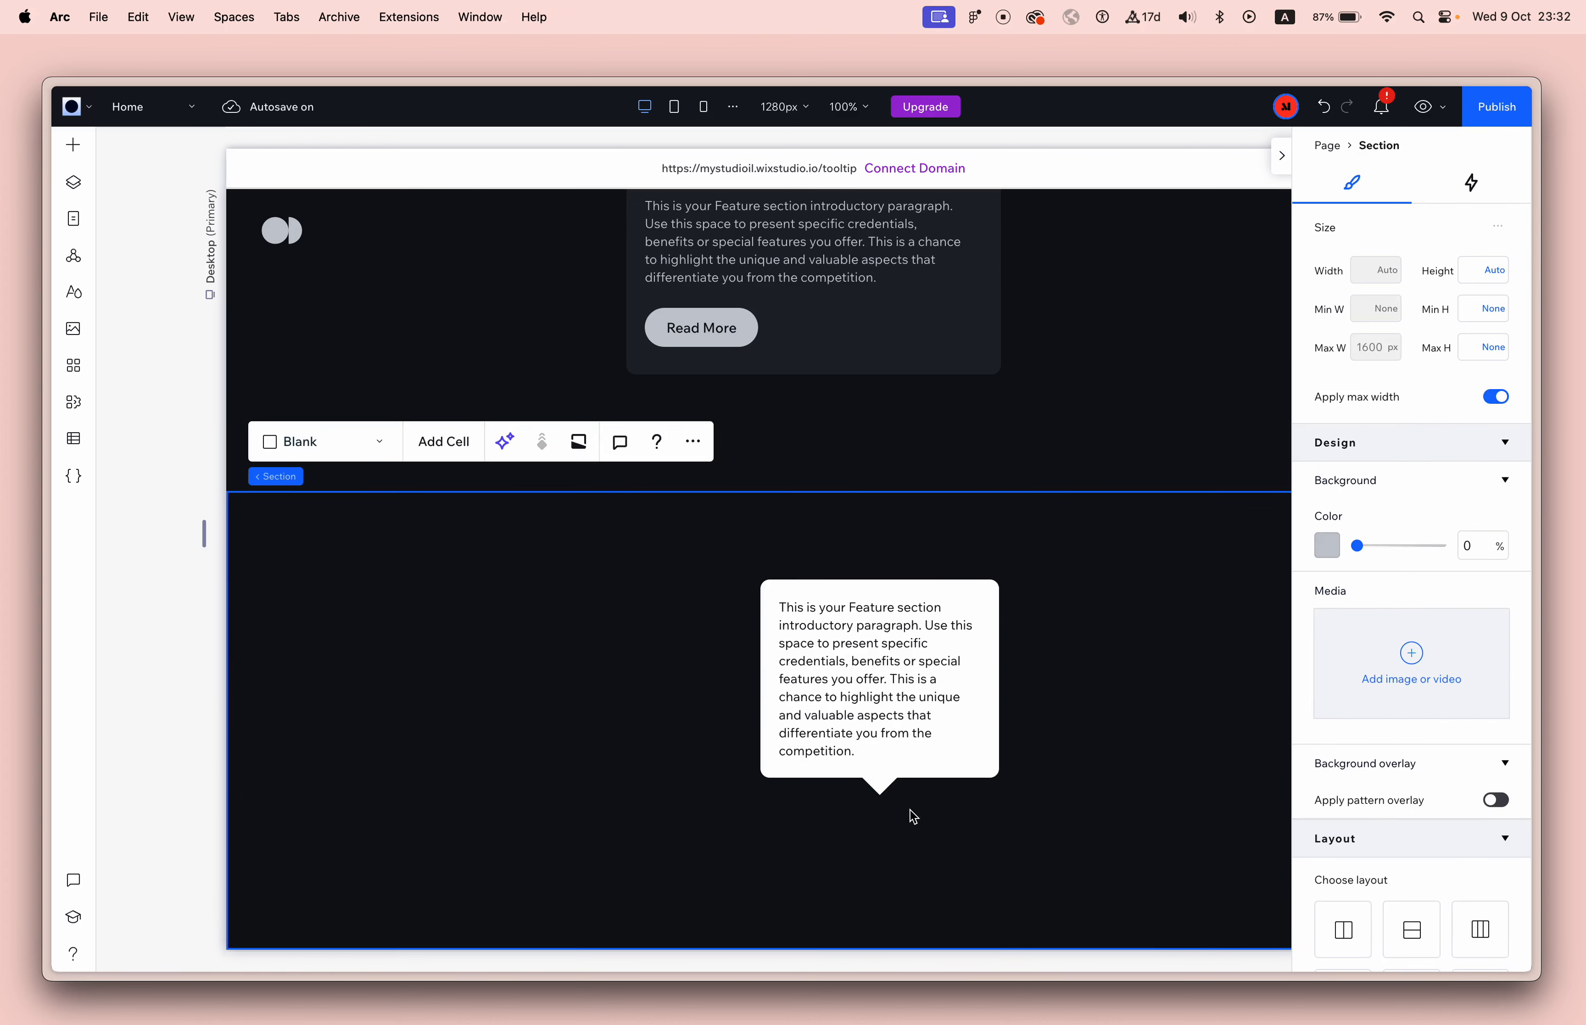
{"action": "left_click", "coordinate": [890, 790]}
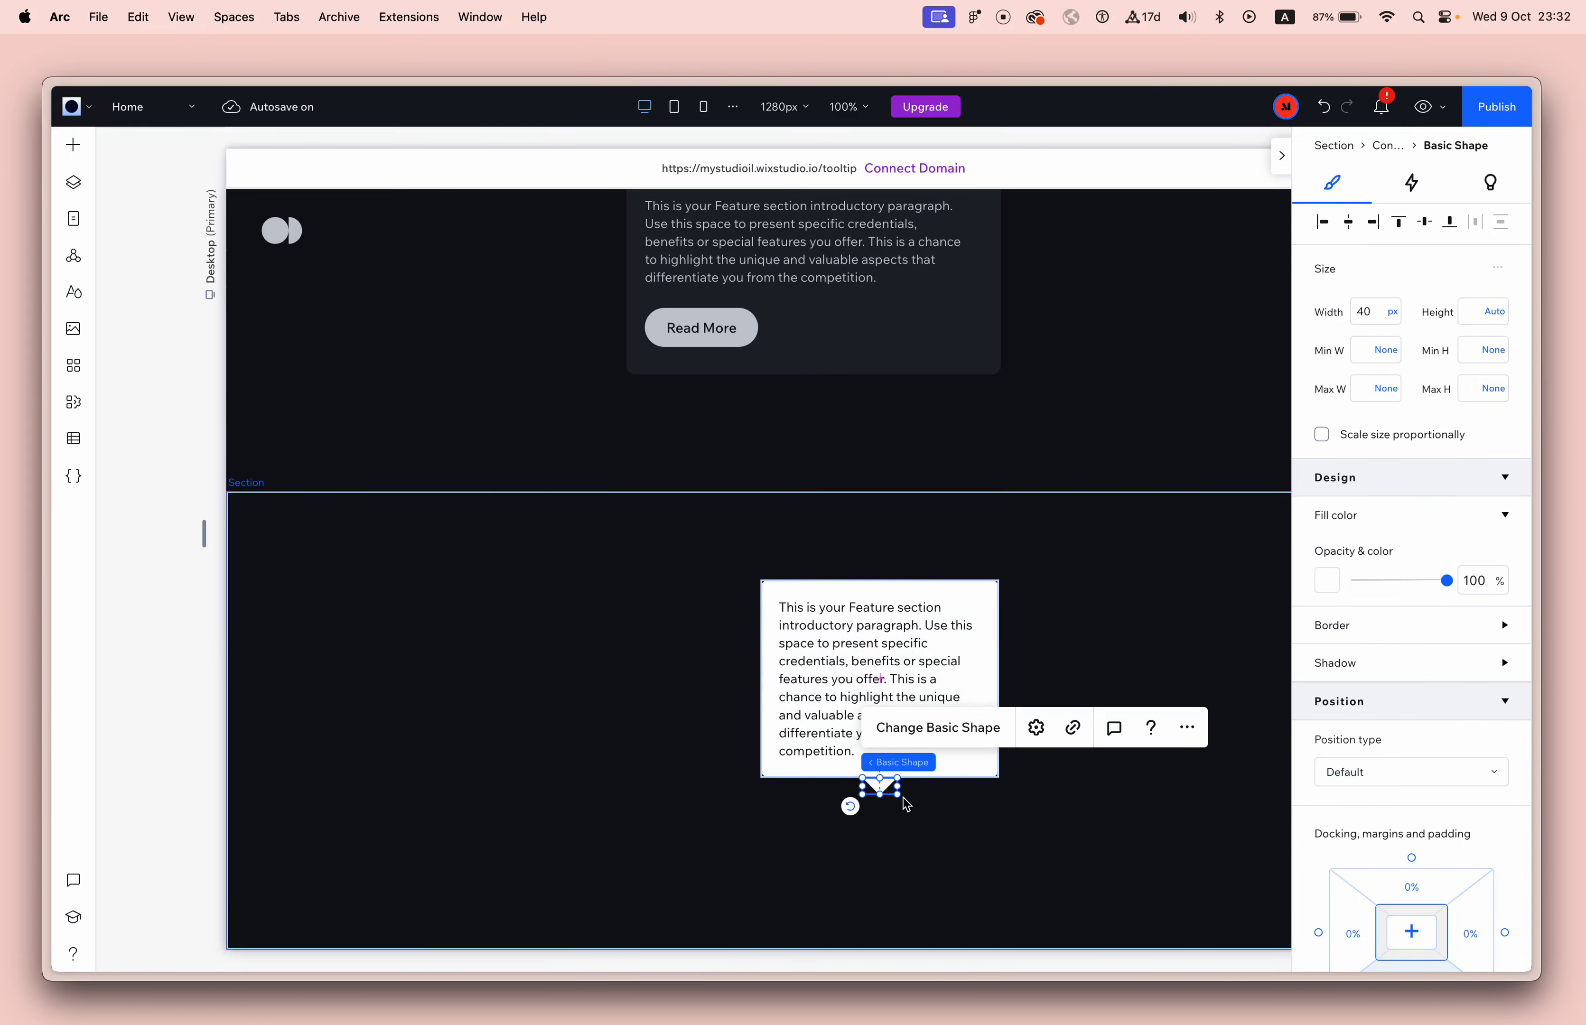
{"action": "scroll", "coordinate": [903, 797], "scroll_direction": "up", "scroll_amount": 5}
{"action": "left_click_drag", "start_coordinate": [894, 798], "coordinate": [852, 771]}
{"action": "scroll", "coordinate": [1012, 814], "scroll_direction": "down", "scroll_amount": 5}
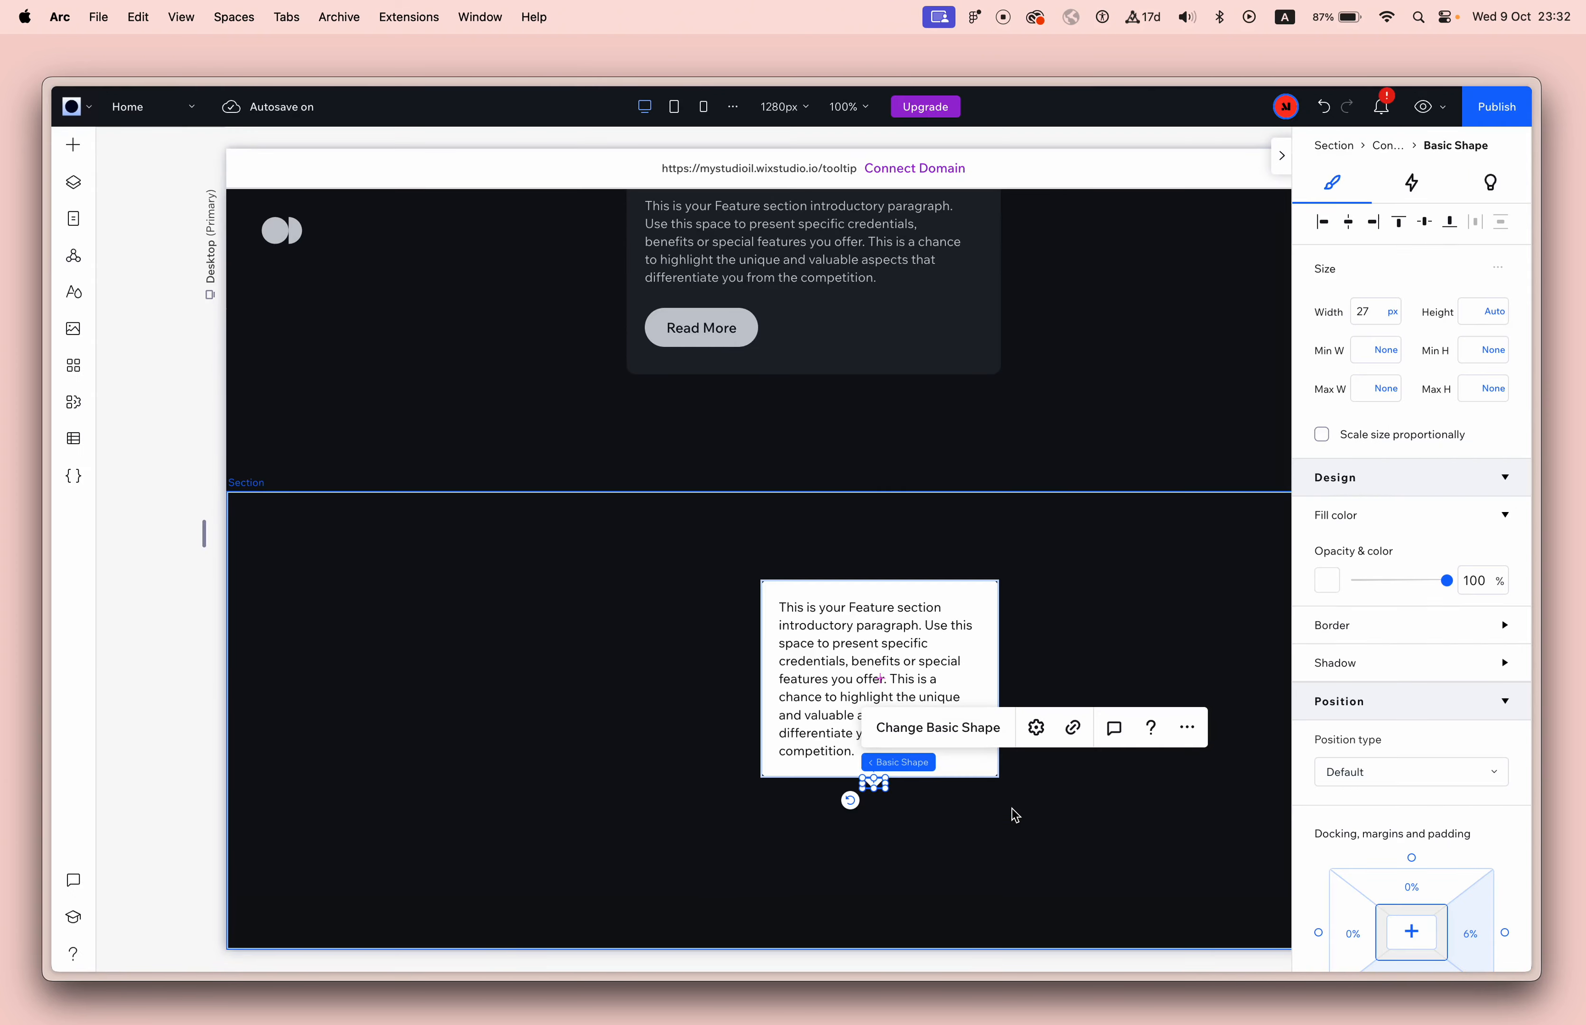
{"action": "left_click", "coordinate": [1203, 548]}
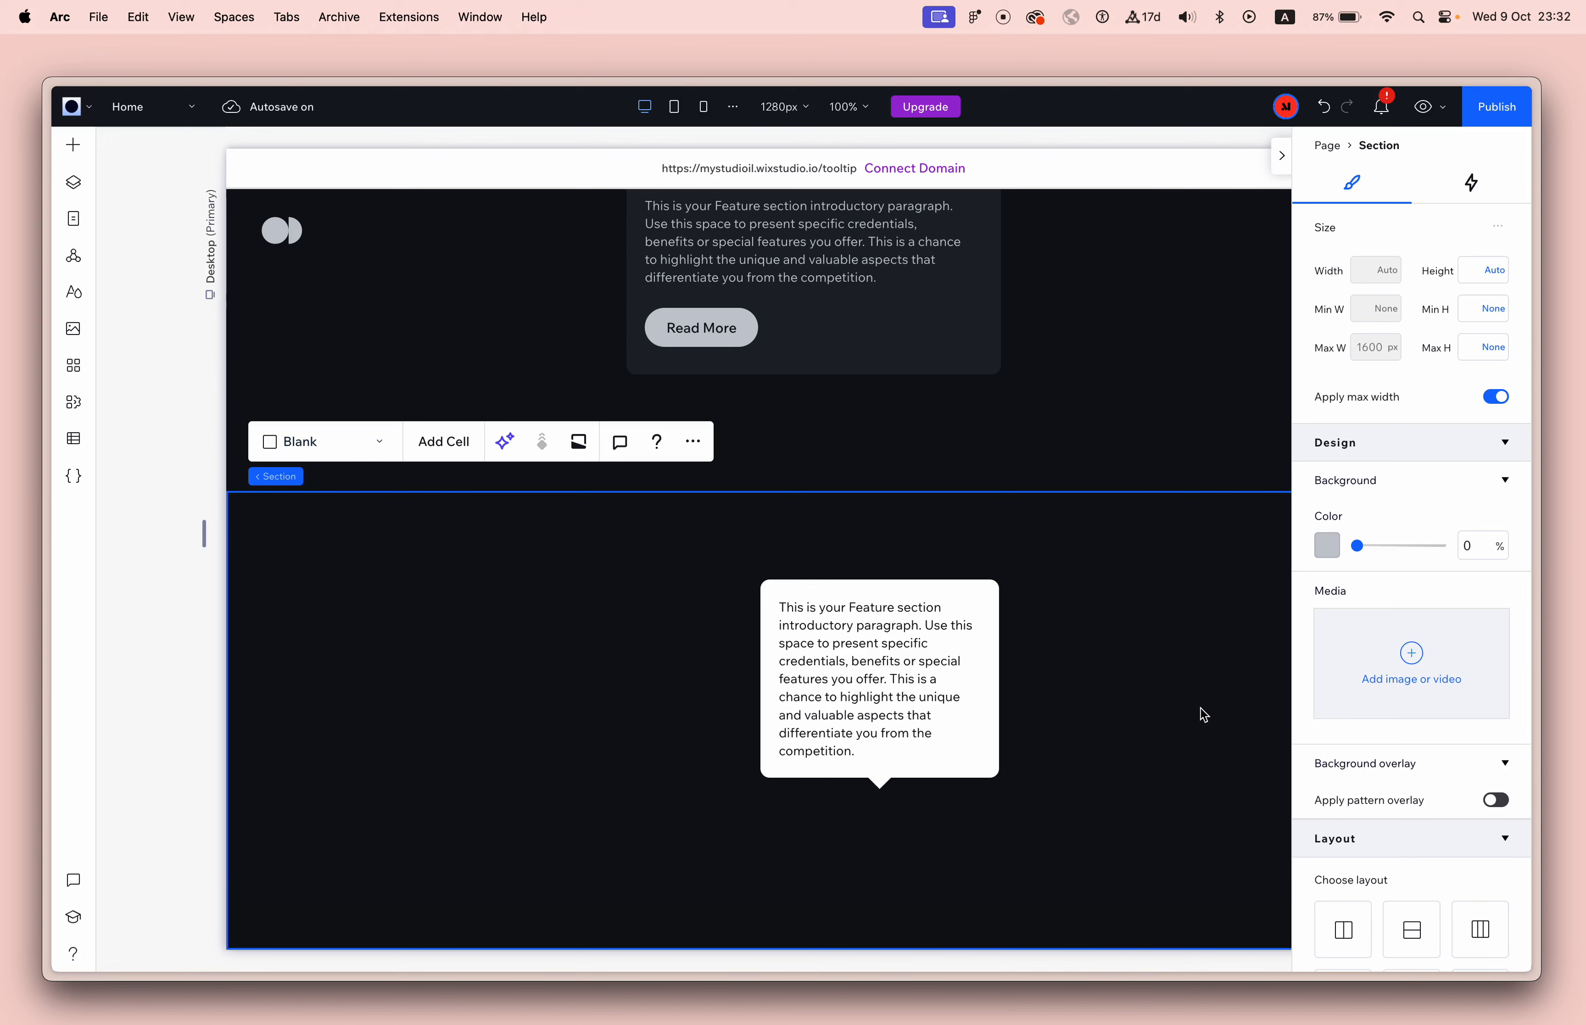
Delete everything after the first sentence of the tooltip paragraph to test how the container resizes.
{"action": "left_click", "coordinate": [941, 644]}
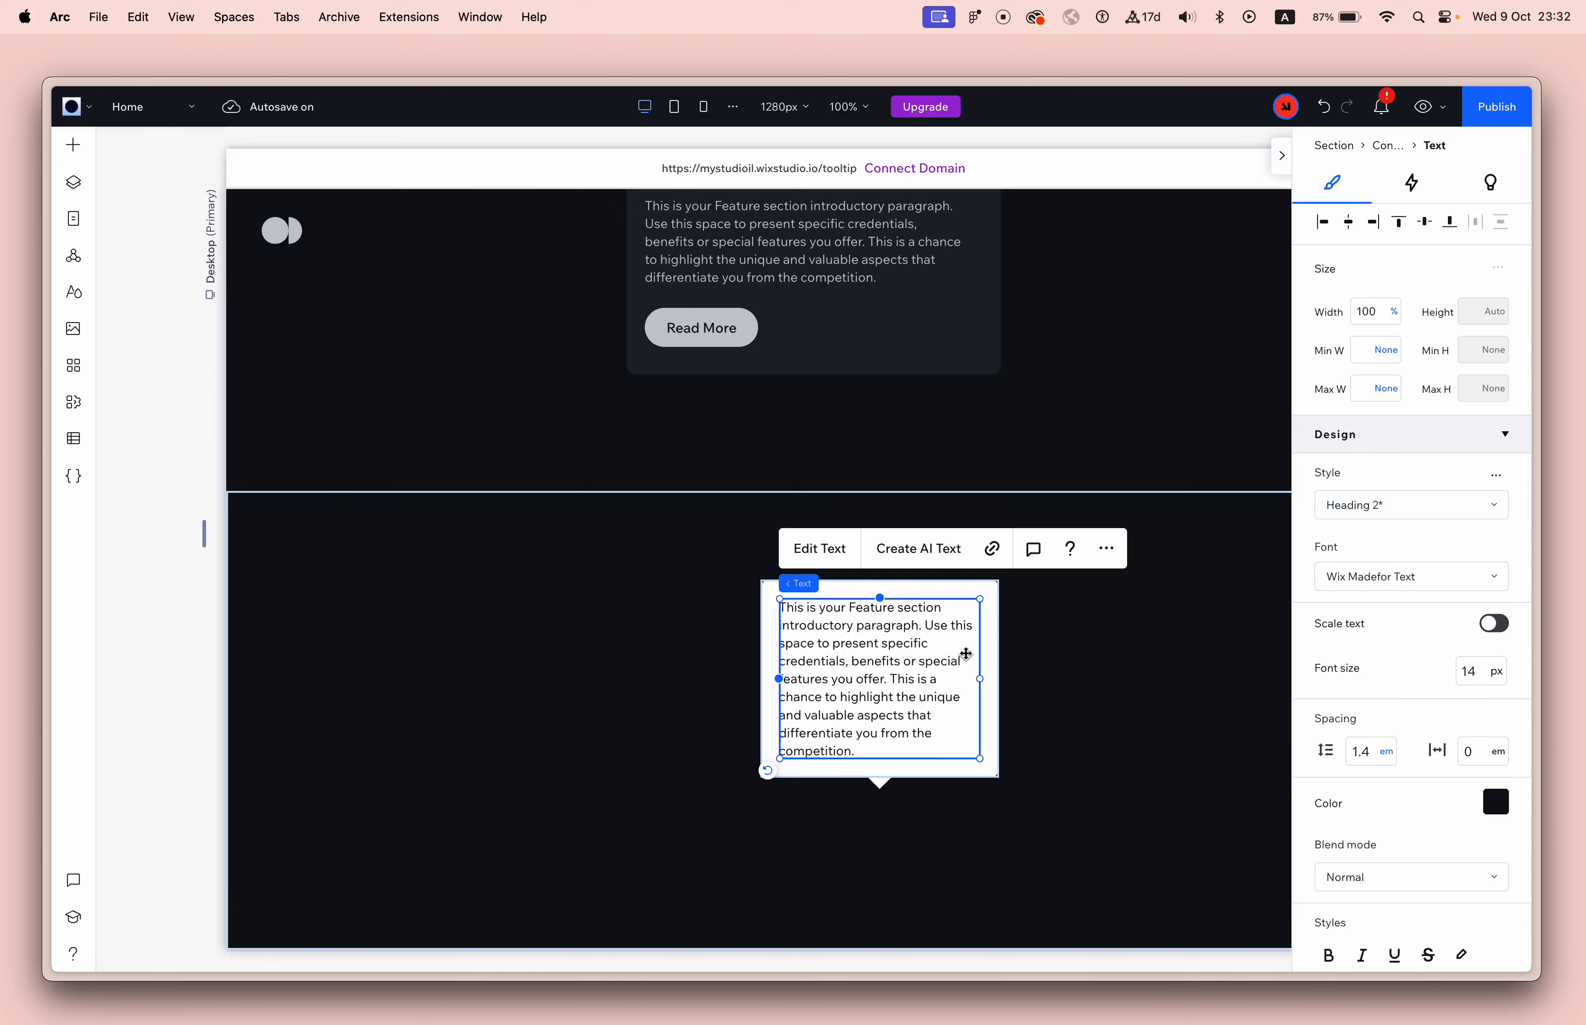
{"action": "double_click", "coordinate": [896, 712]}
{"action": "left_click", "coordinate": [885, 753]}
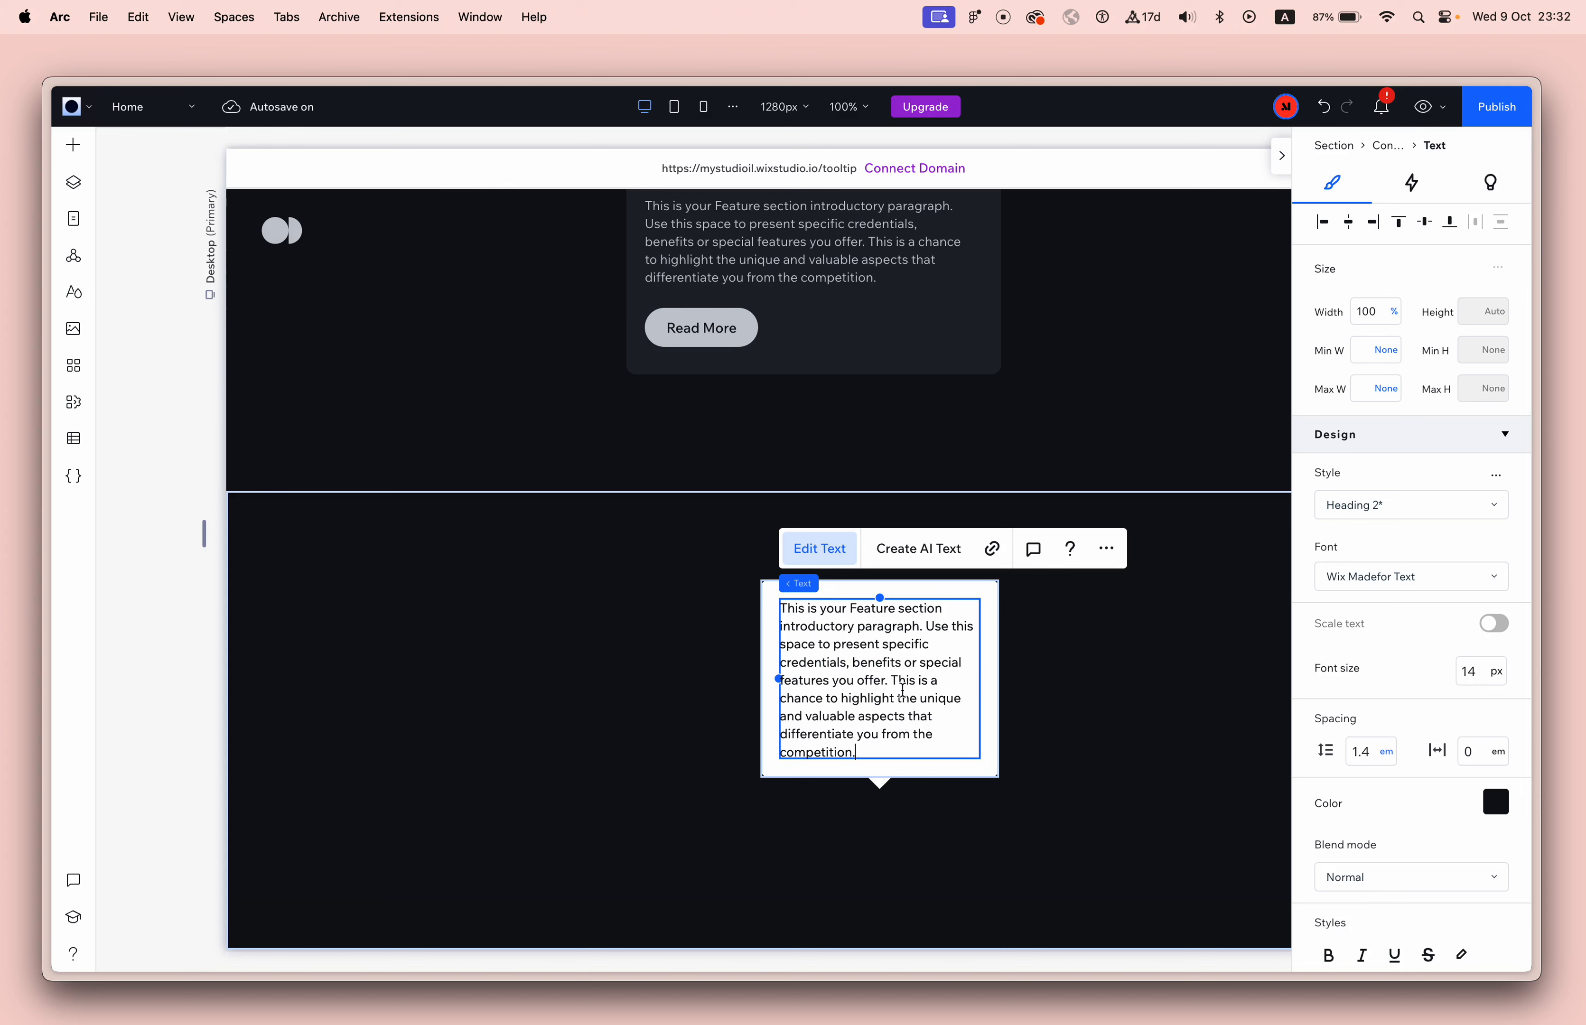
{"action": "left_click", "coordinate": [927, 632], "text": "shift"}
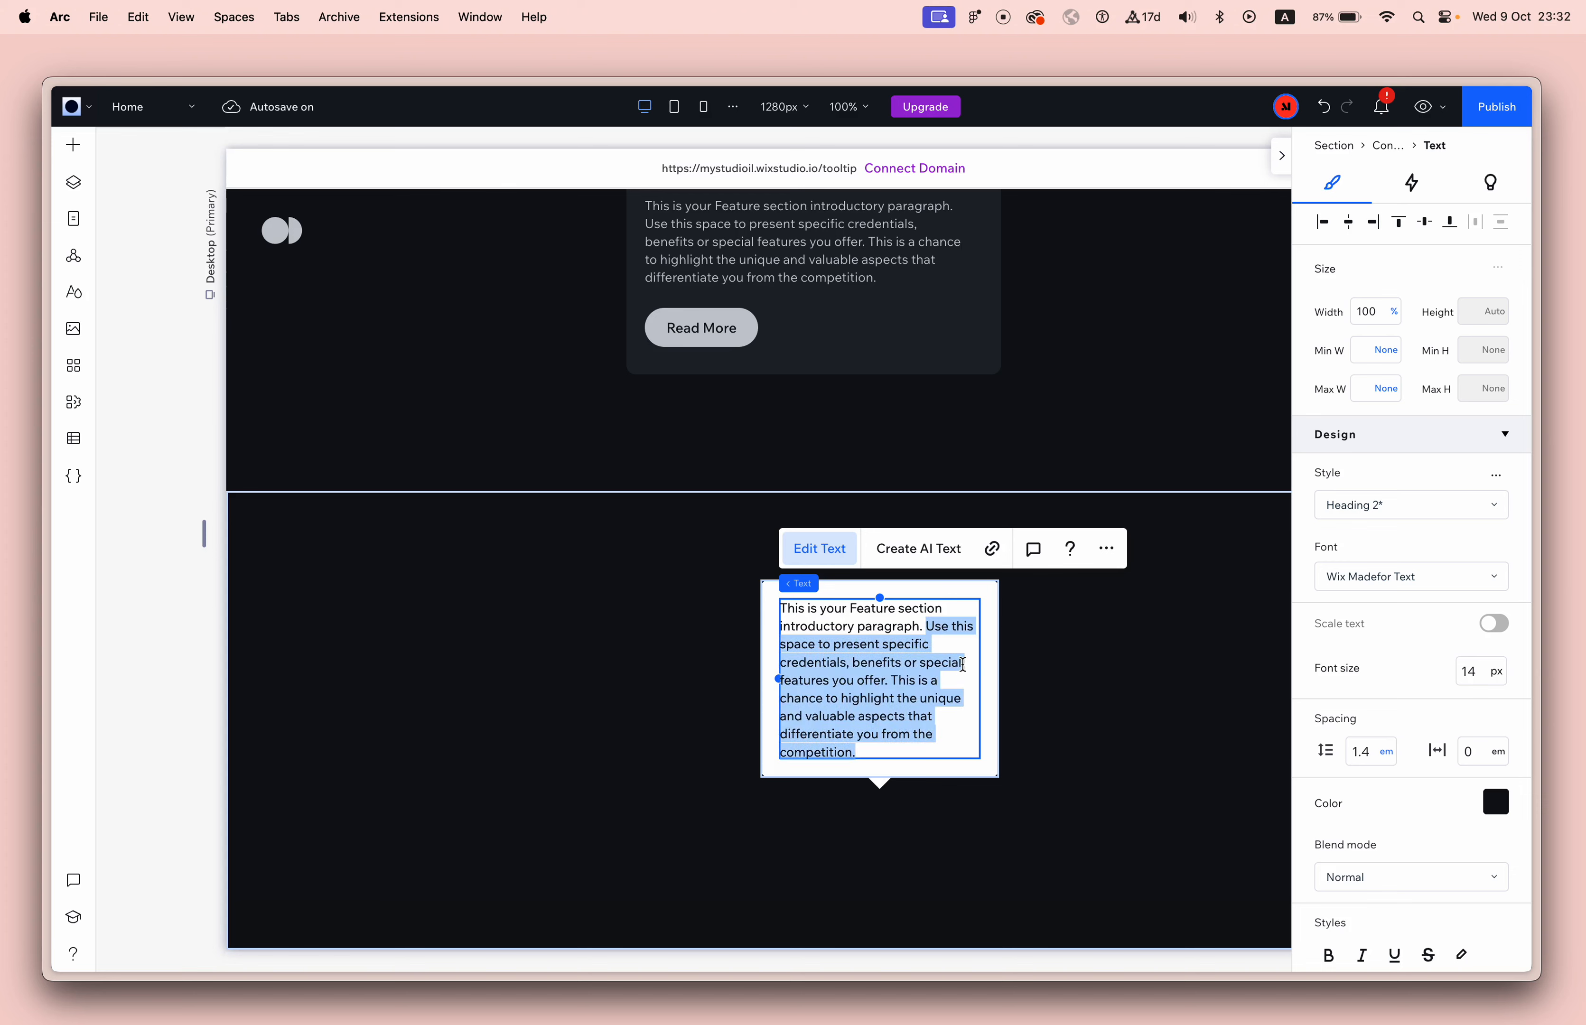
{"action": "key", "text": "BackSpace"}
{"action": "scroll", "coordinate": [1055, 690], "scroll_direction": "up", "scroll_amount": 2}
{"action": "left_click", "coordinate": [1059, 722]}
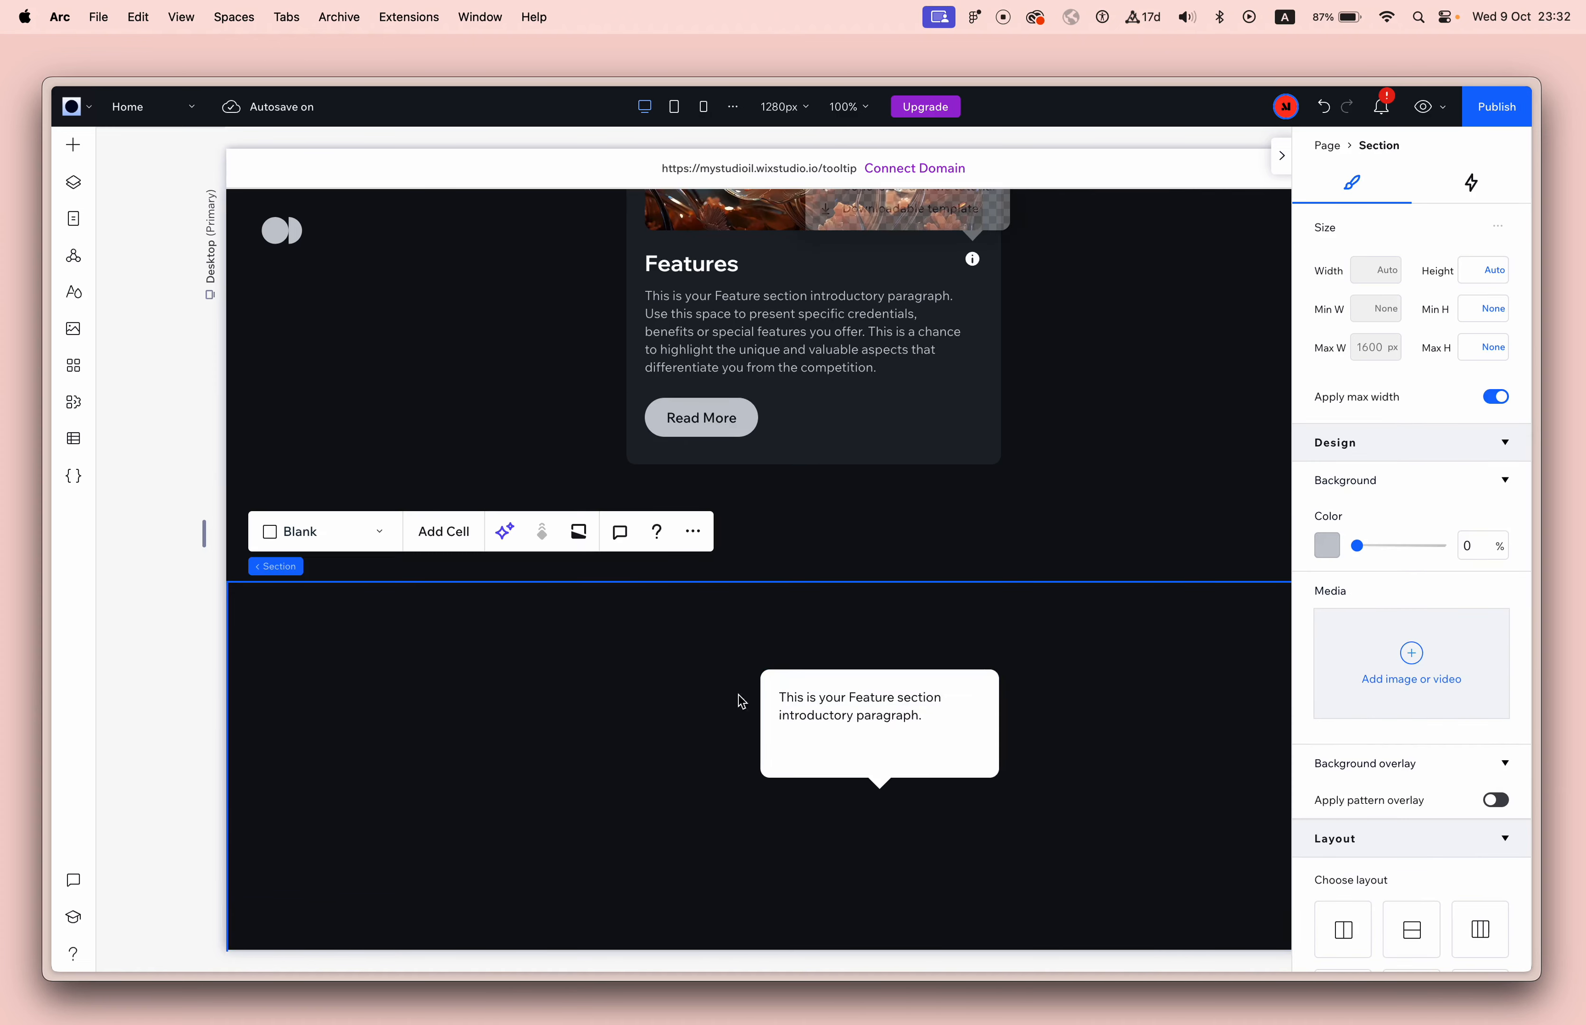
Undo the text deletion in the tooltip paragraph.
{"action": "left_click", "coordinate": [845, 735]}
{"action": "double_click", "coordinate": [849, 740]}
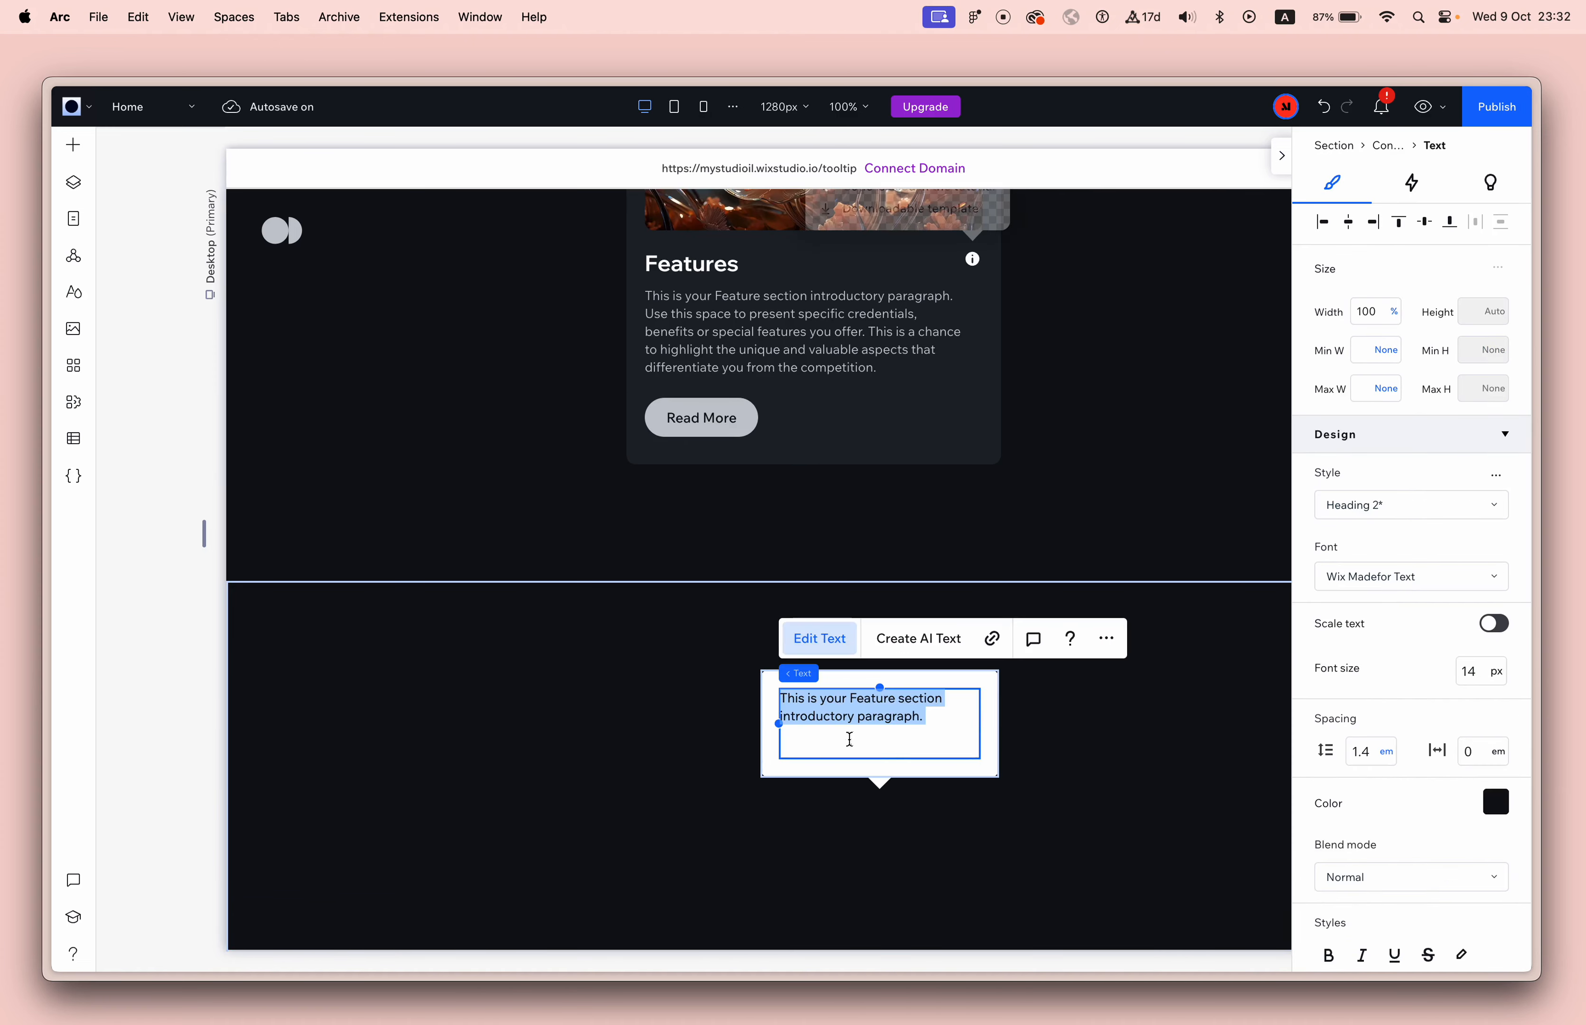
{"action": "left_click", "coordinate": [1093, 758]}
{"action": "key", "text": "super+z"}
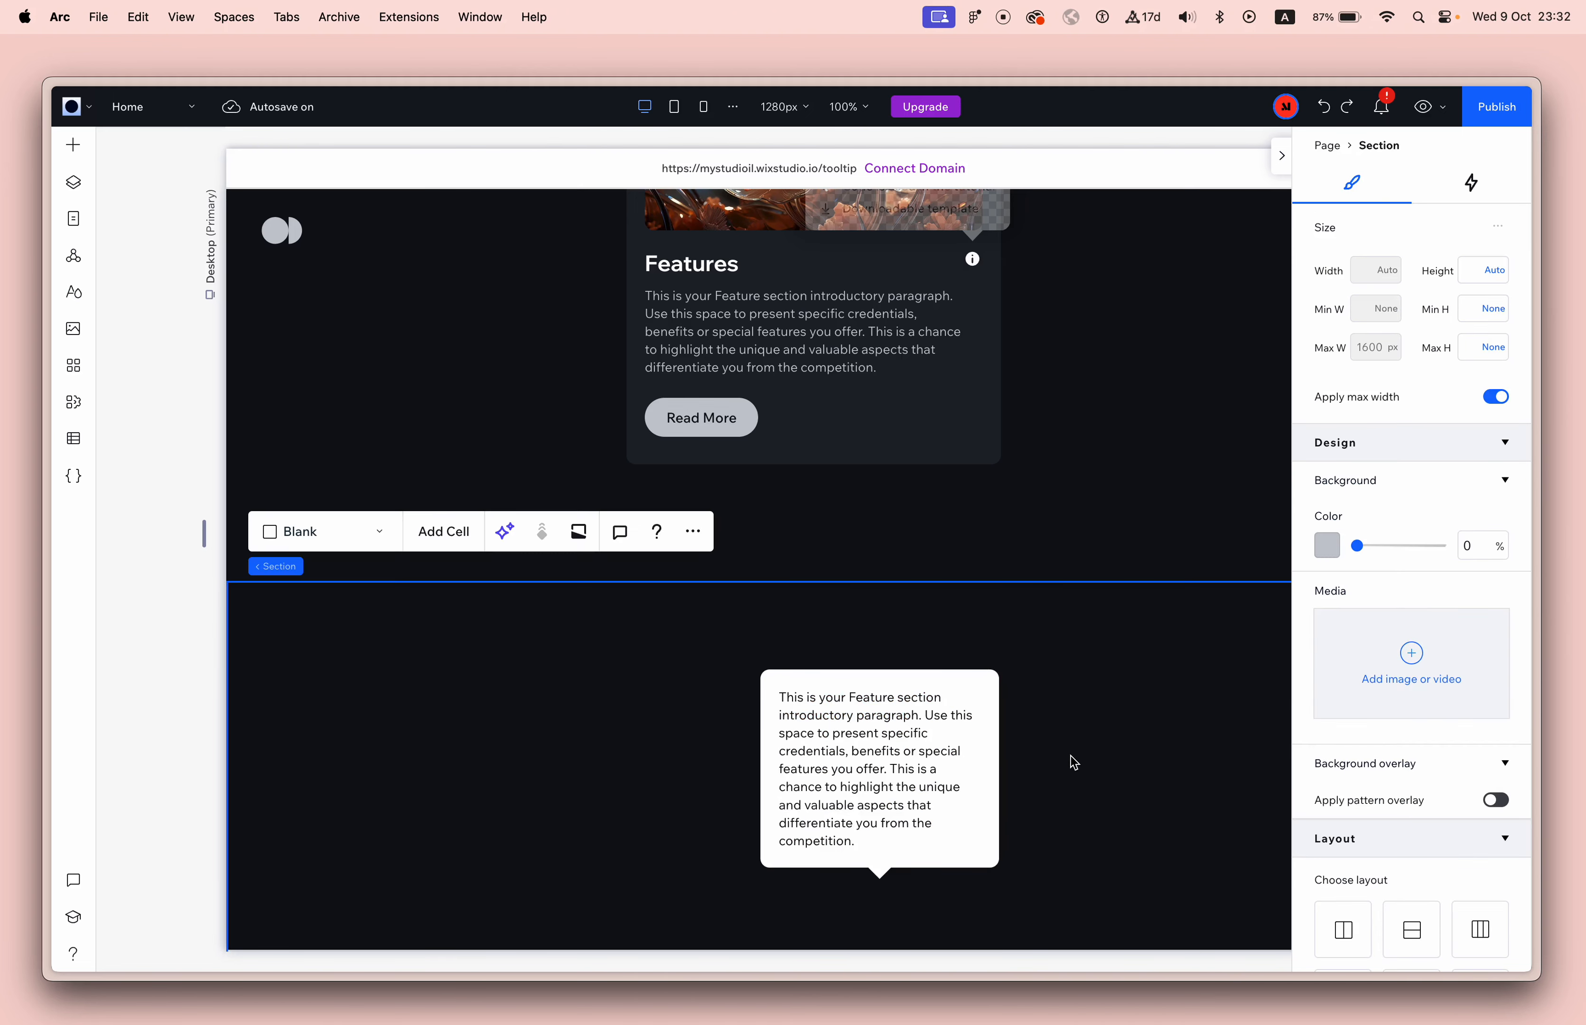
Delete the tooltip text before "This is a chance to highlight the unique and valuable aspects", keeping only the final sentence.
{"action": "double_click", "coordinate": [899, 771]}
{"action": "left_click", "coordinate": [893, 771]}
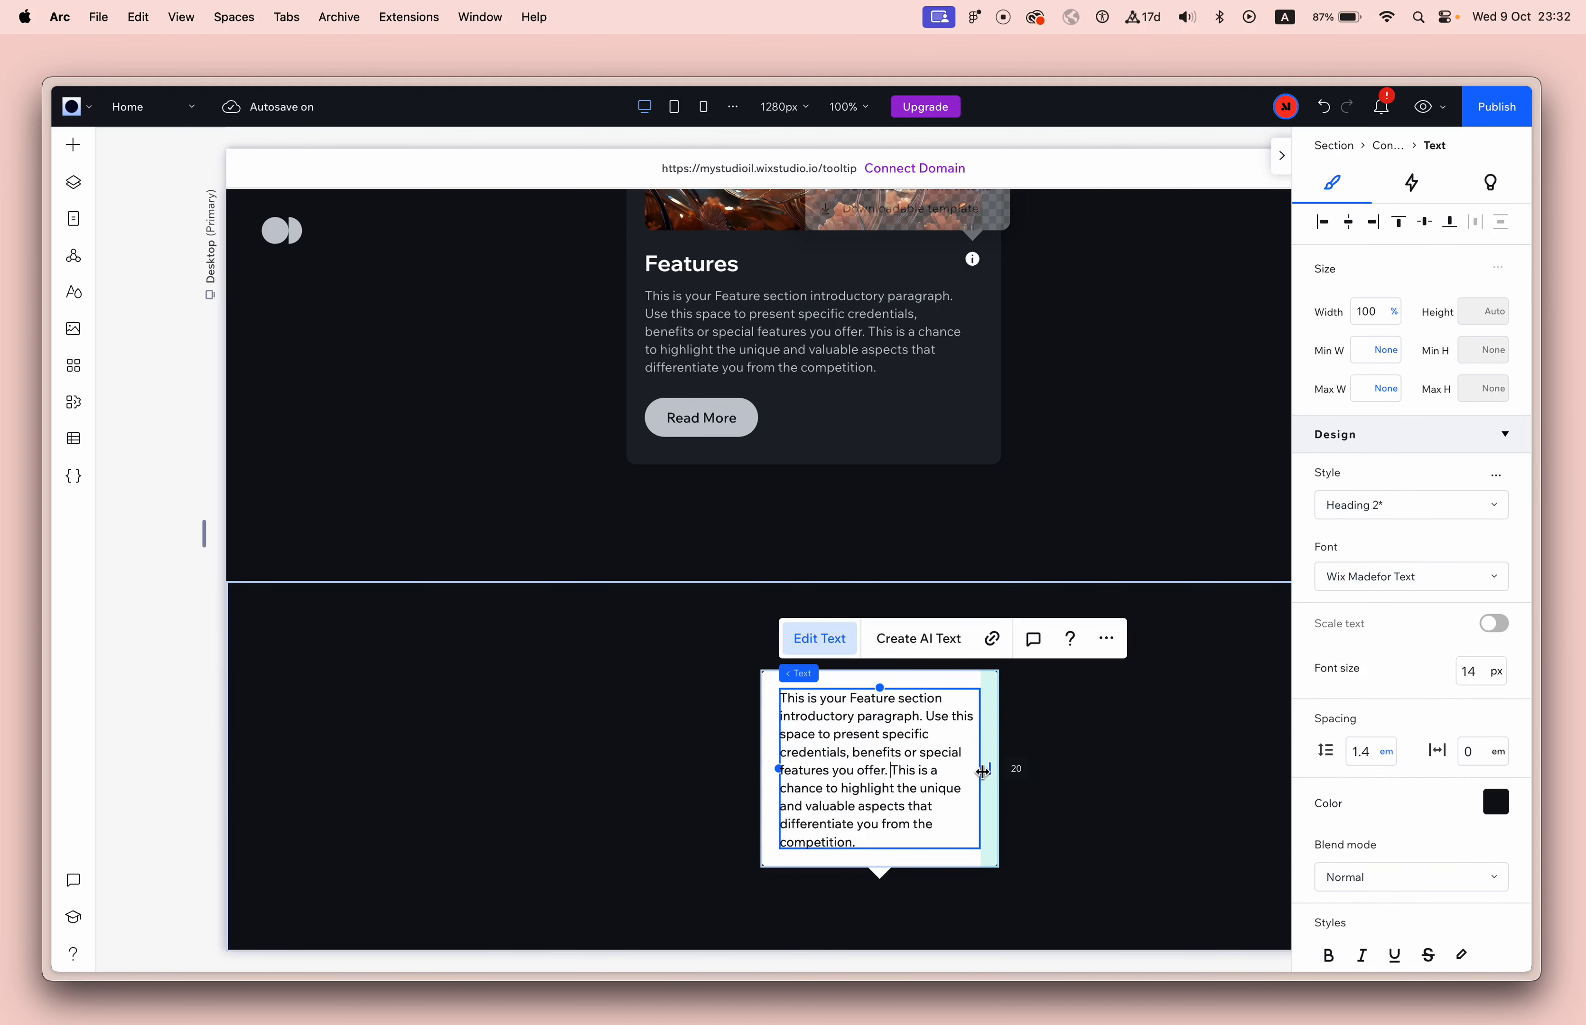
{"action": "key", "text": "shift+super+Up"}
{"action": "key", "text": "BackSpace"}
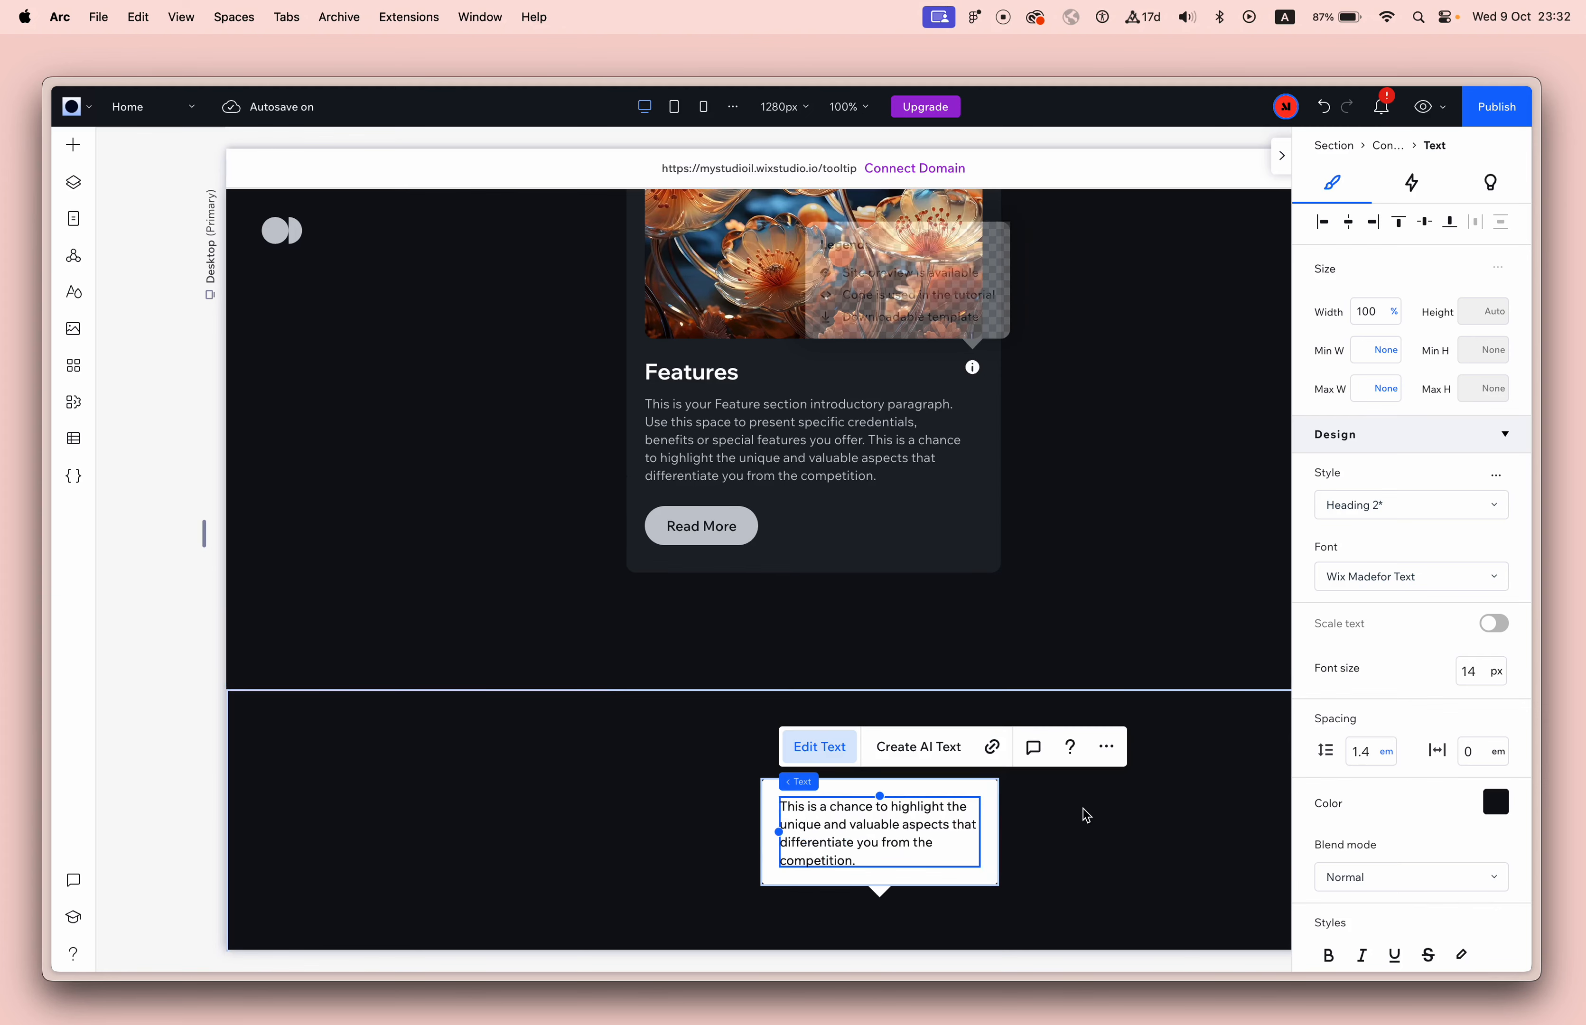
{"action": "left_click", "coordinate": [1081, 820]}
{"action": "left_click", "coordinate": [914, 811]}
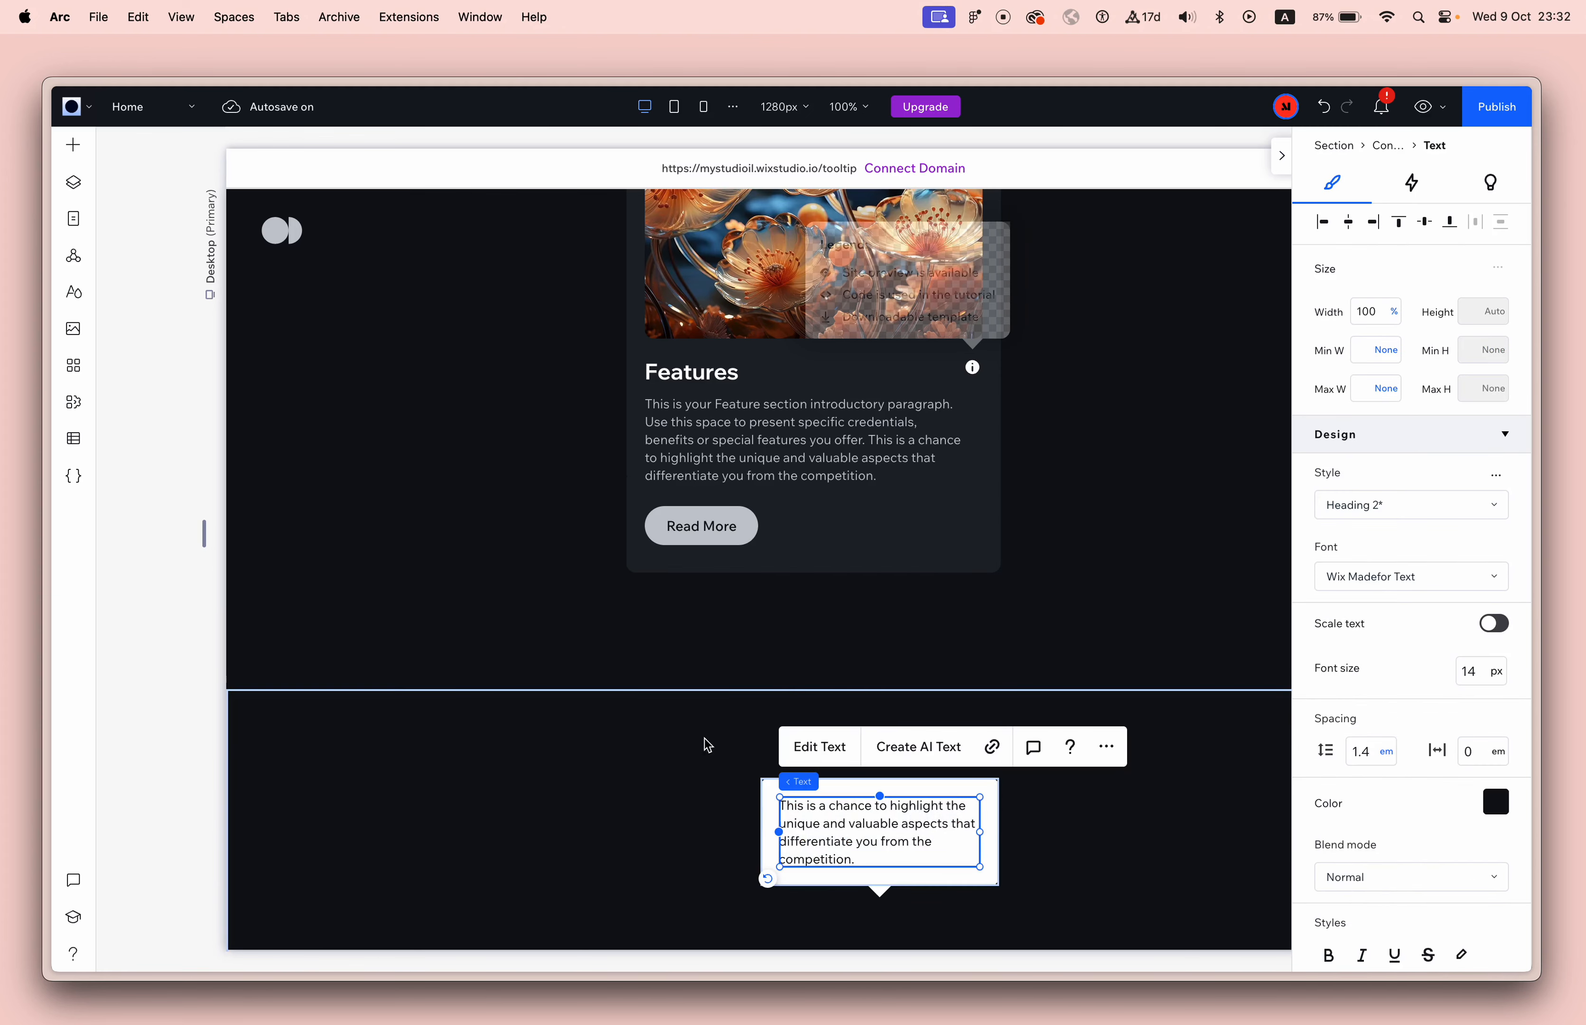
Add a video box from the quick-add elements to the empty area beside the tooltip in the lower section.
{"action": "left_click", "coordinate": [739, 287]}
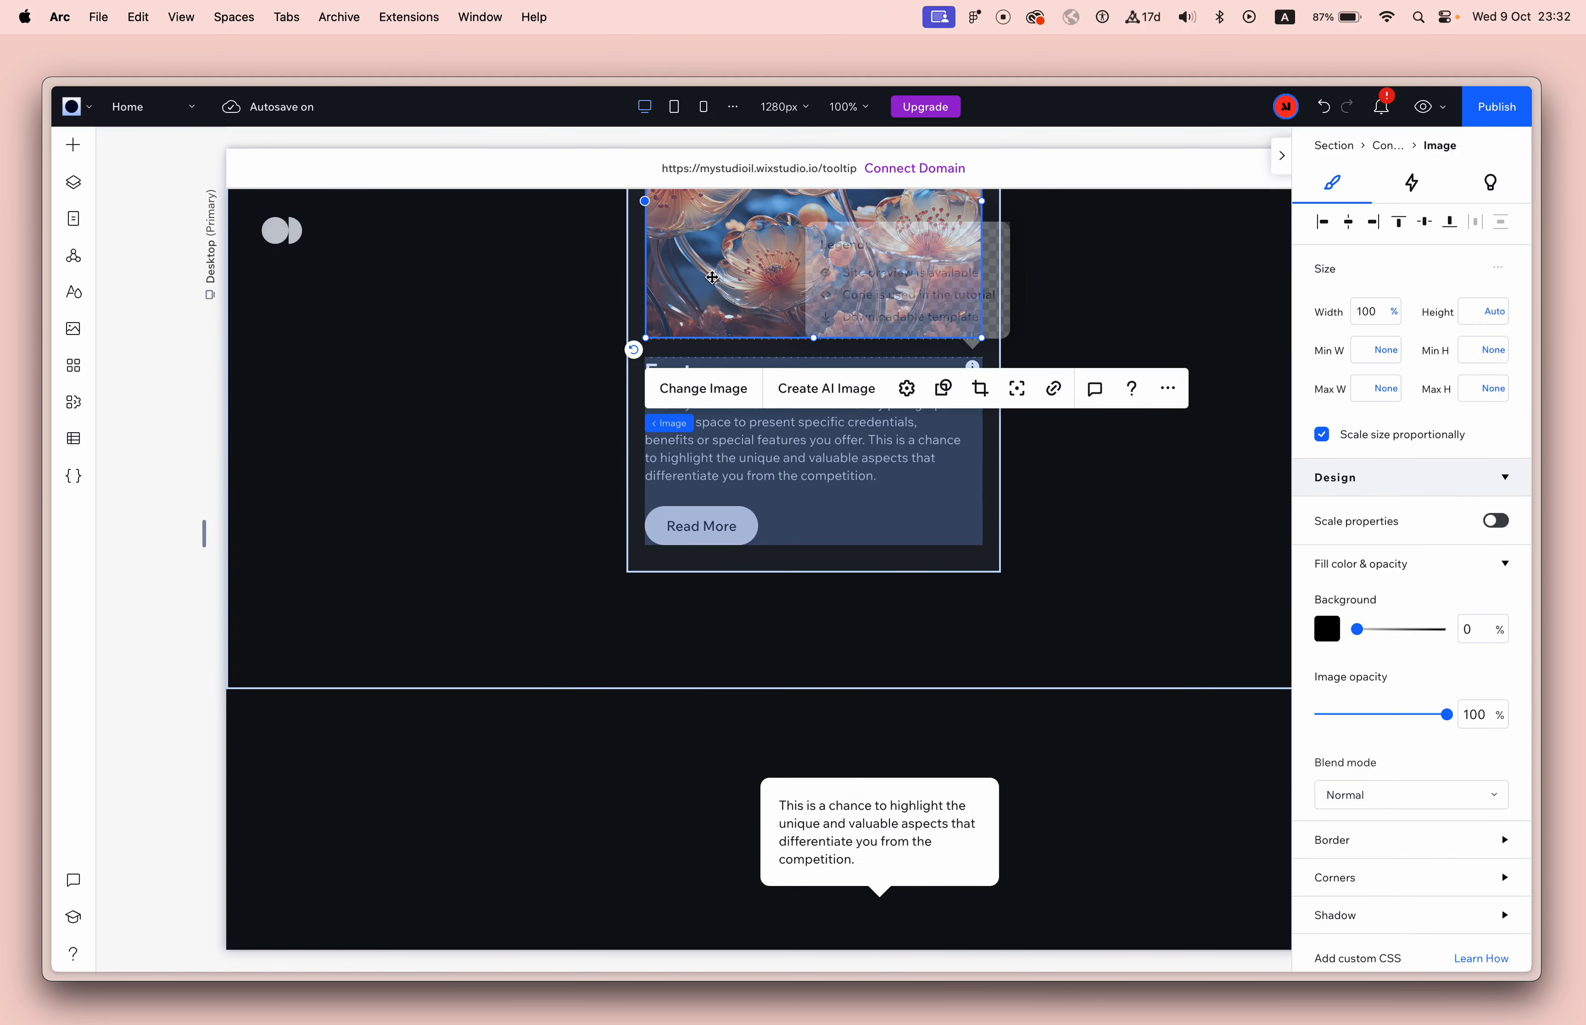
{"action": "left_click", "coordinate": [73, 146]}
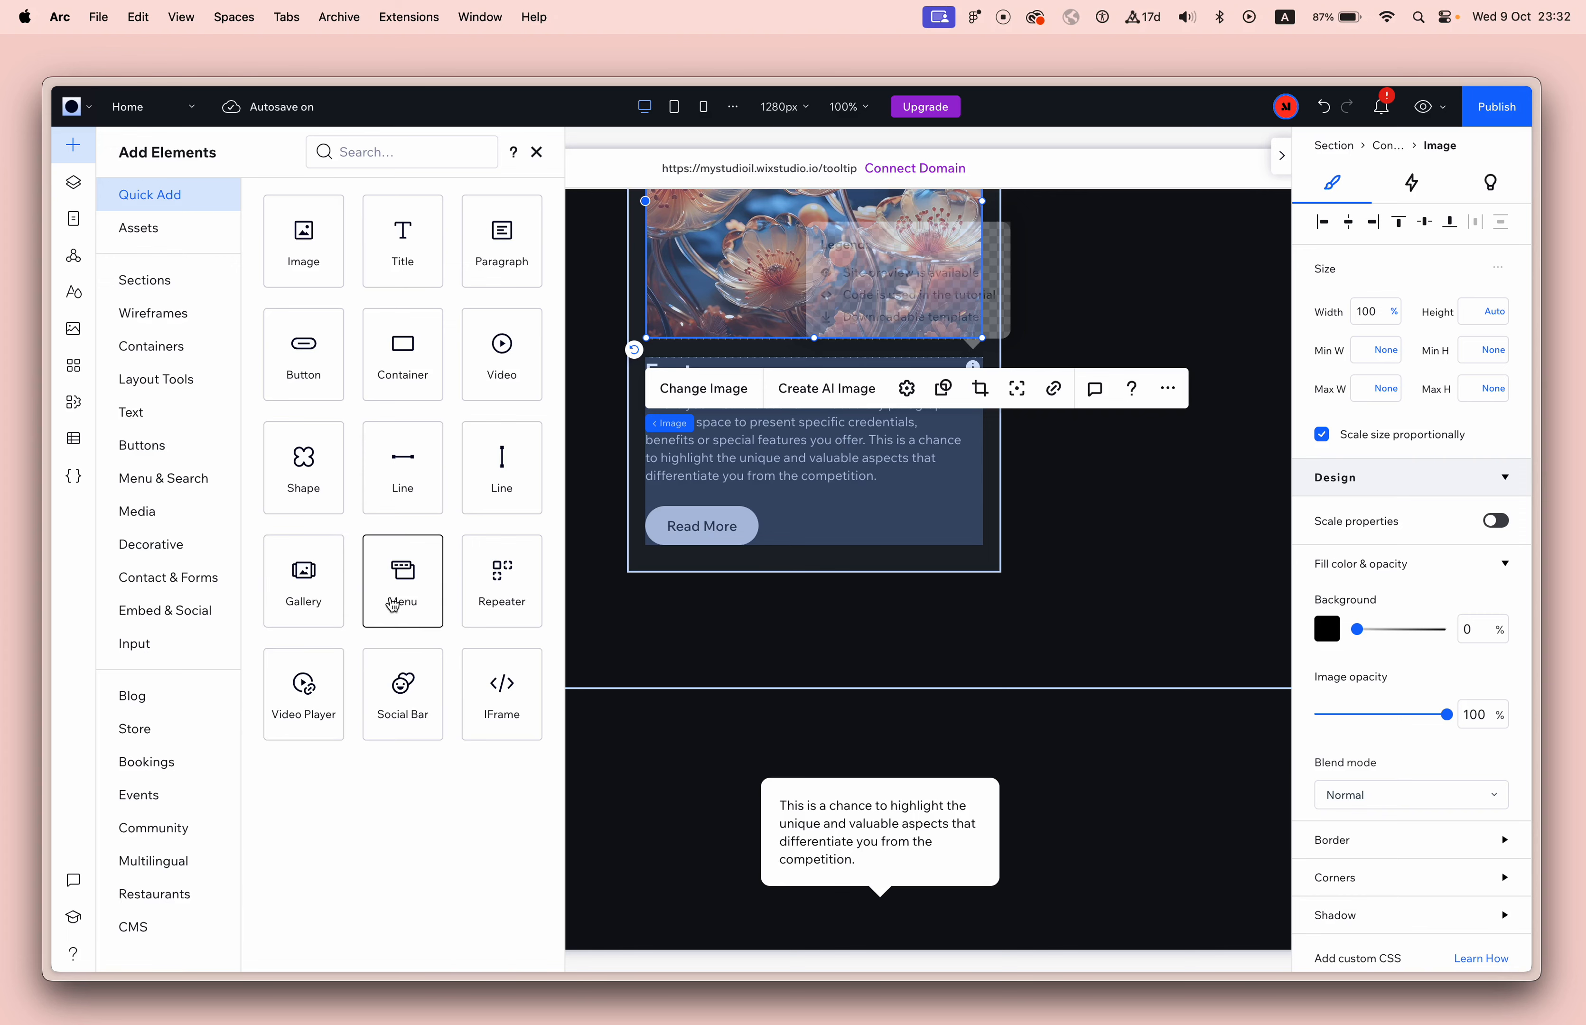
{"action": "left_click_drag", "start_coordinate": [505, 370], "coordinate": [579, 800]}
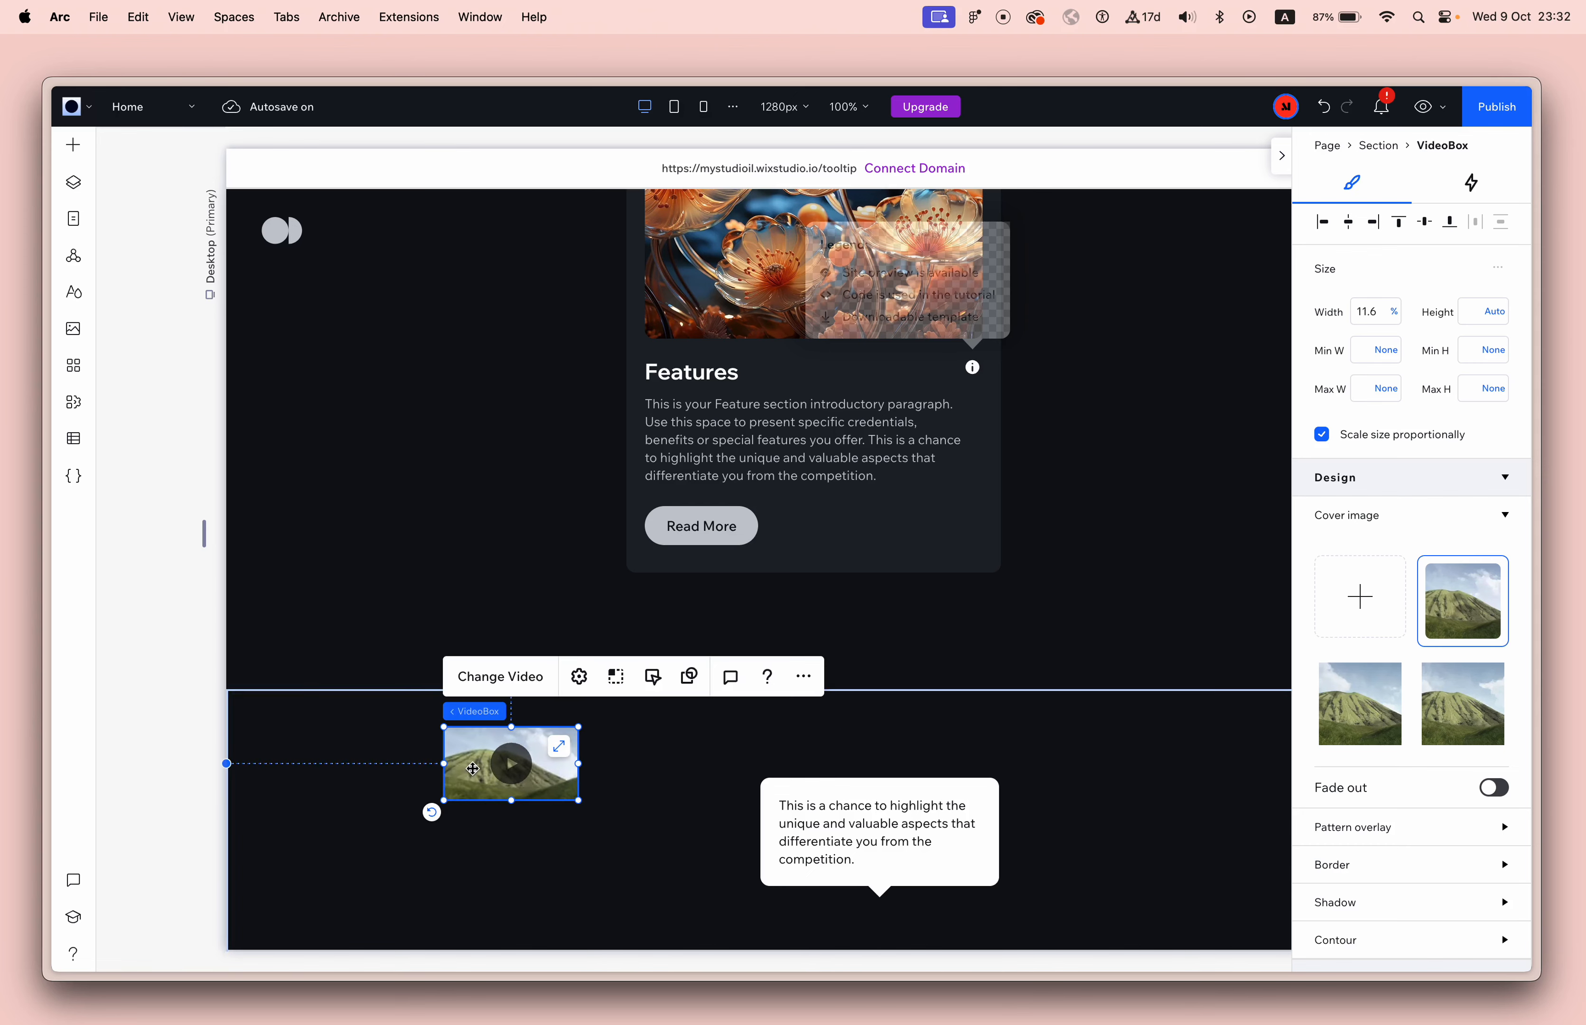
Give the tooltip text a top margin of 100 px inside its container.
{"action": "left_click", "coordinate": [905, 820]}
{"action": "scroll", "coordinate": [1494, 843], "scroll_direction": "down", "scroll_amount": 10}
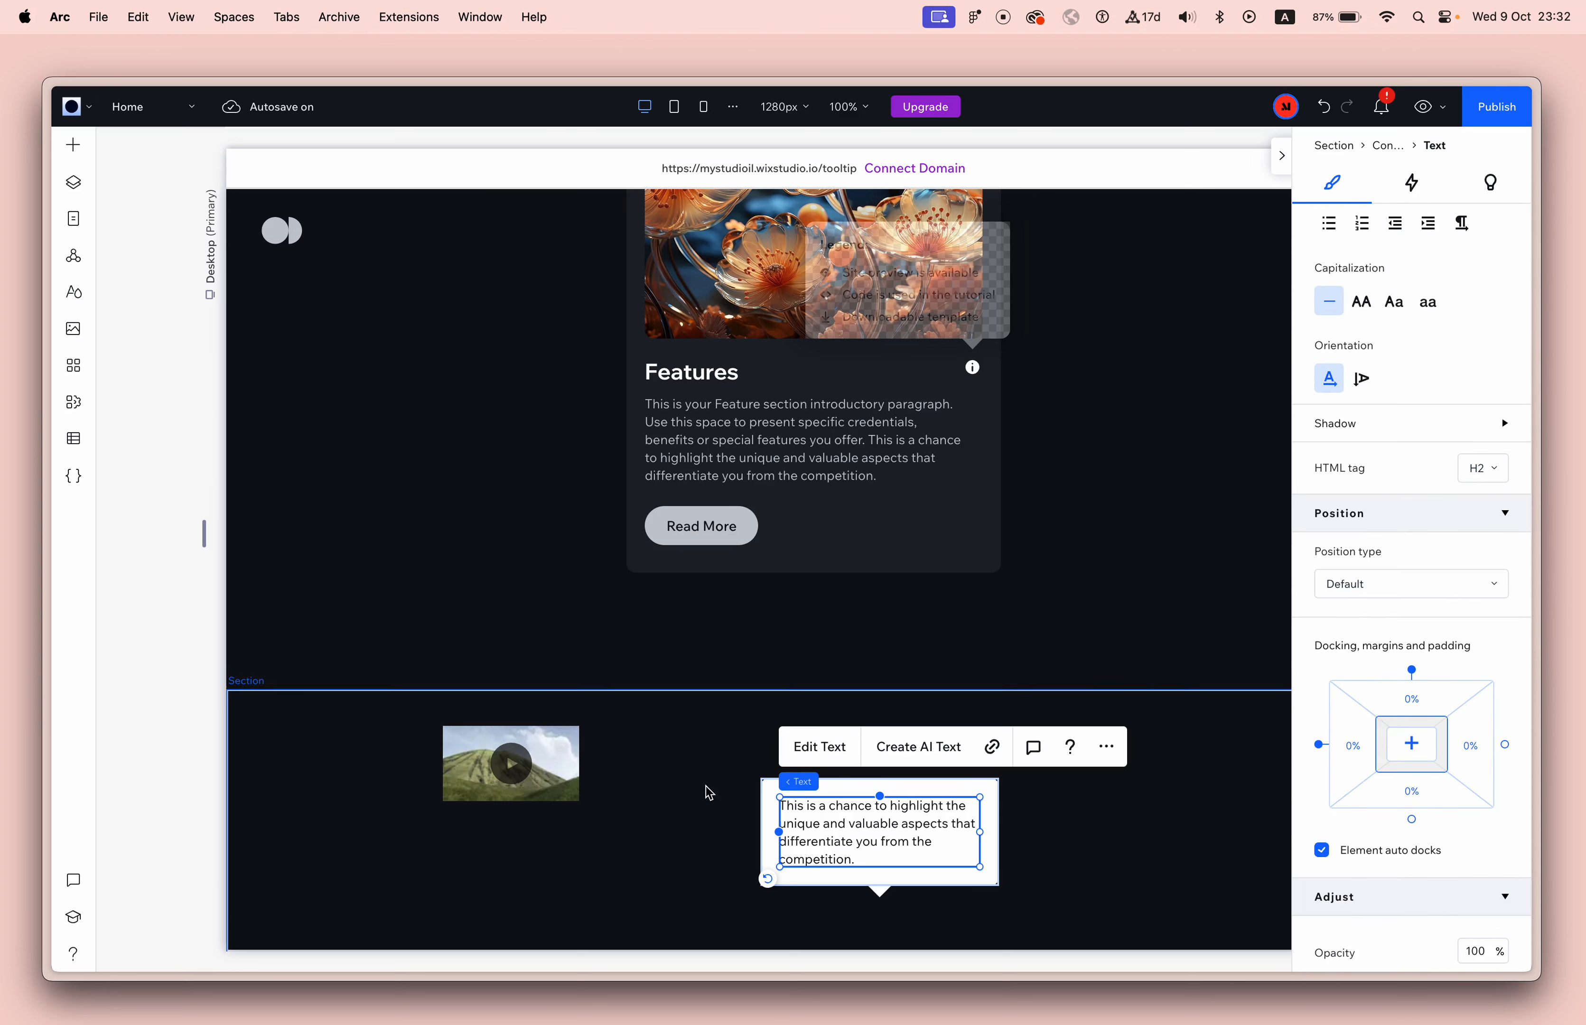
{"action": "left_click", "coordinate": [1414, 710]}
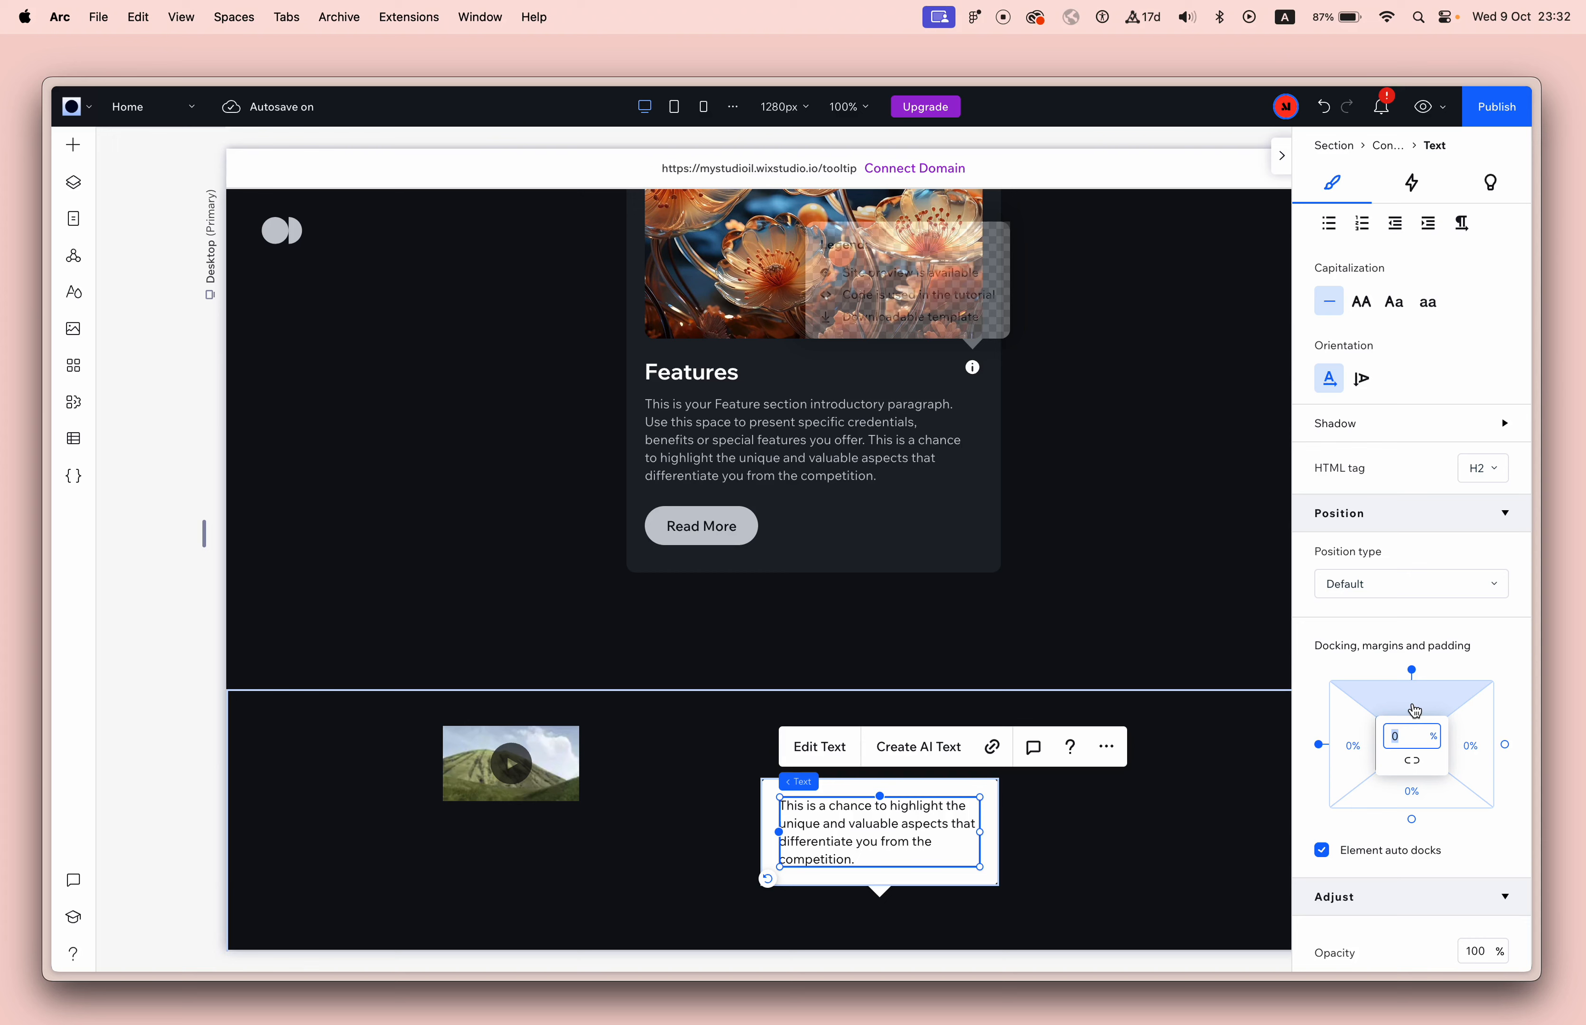
{"action": "type", "text": "100px"}
{"action": "key", "text": "Return"}
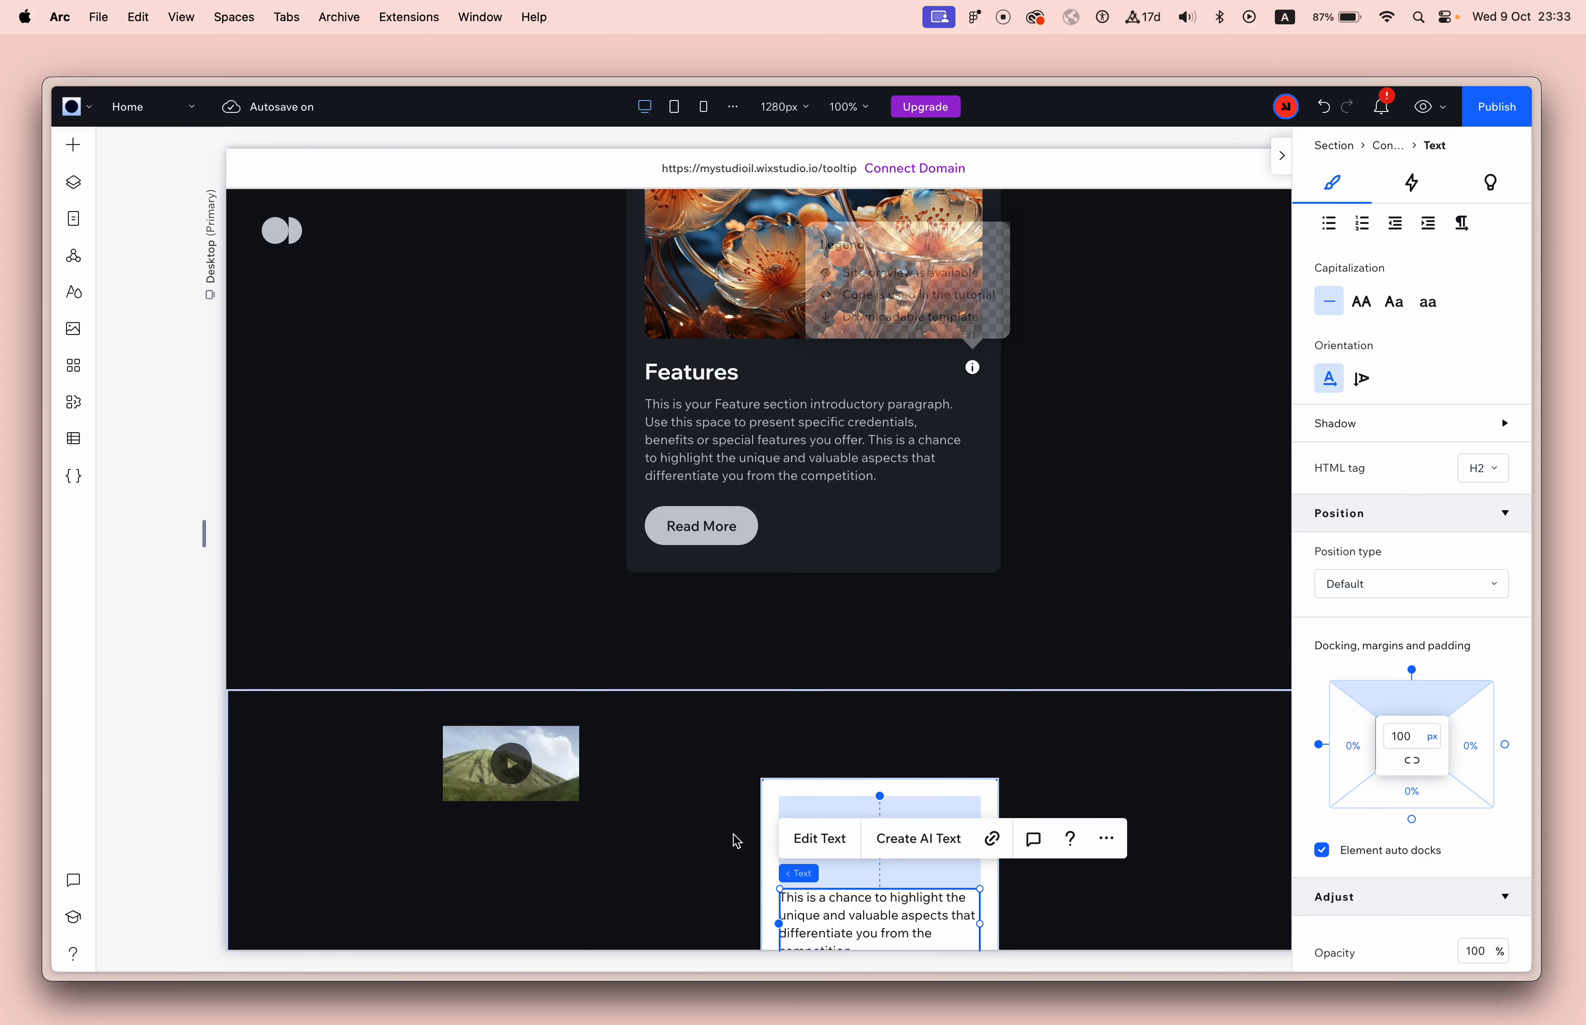
Place the video box in the tooltip container above the text, at 100% width and aligned to the container's top-left.
{"action": "left_click_drag", "start_coordinate": [537, 759], "coordinate": [929, 841]}
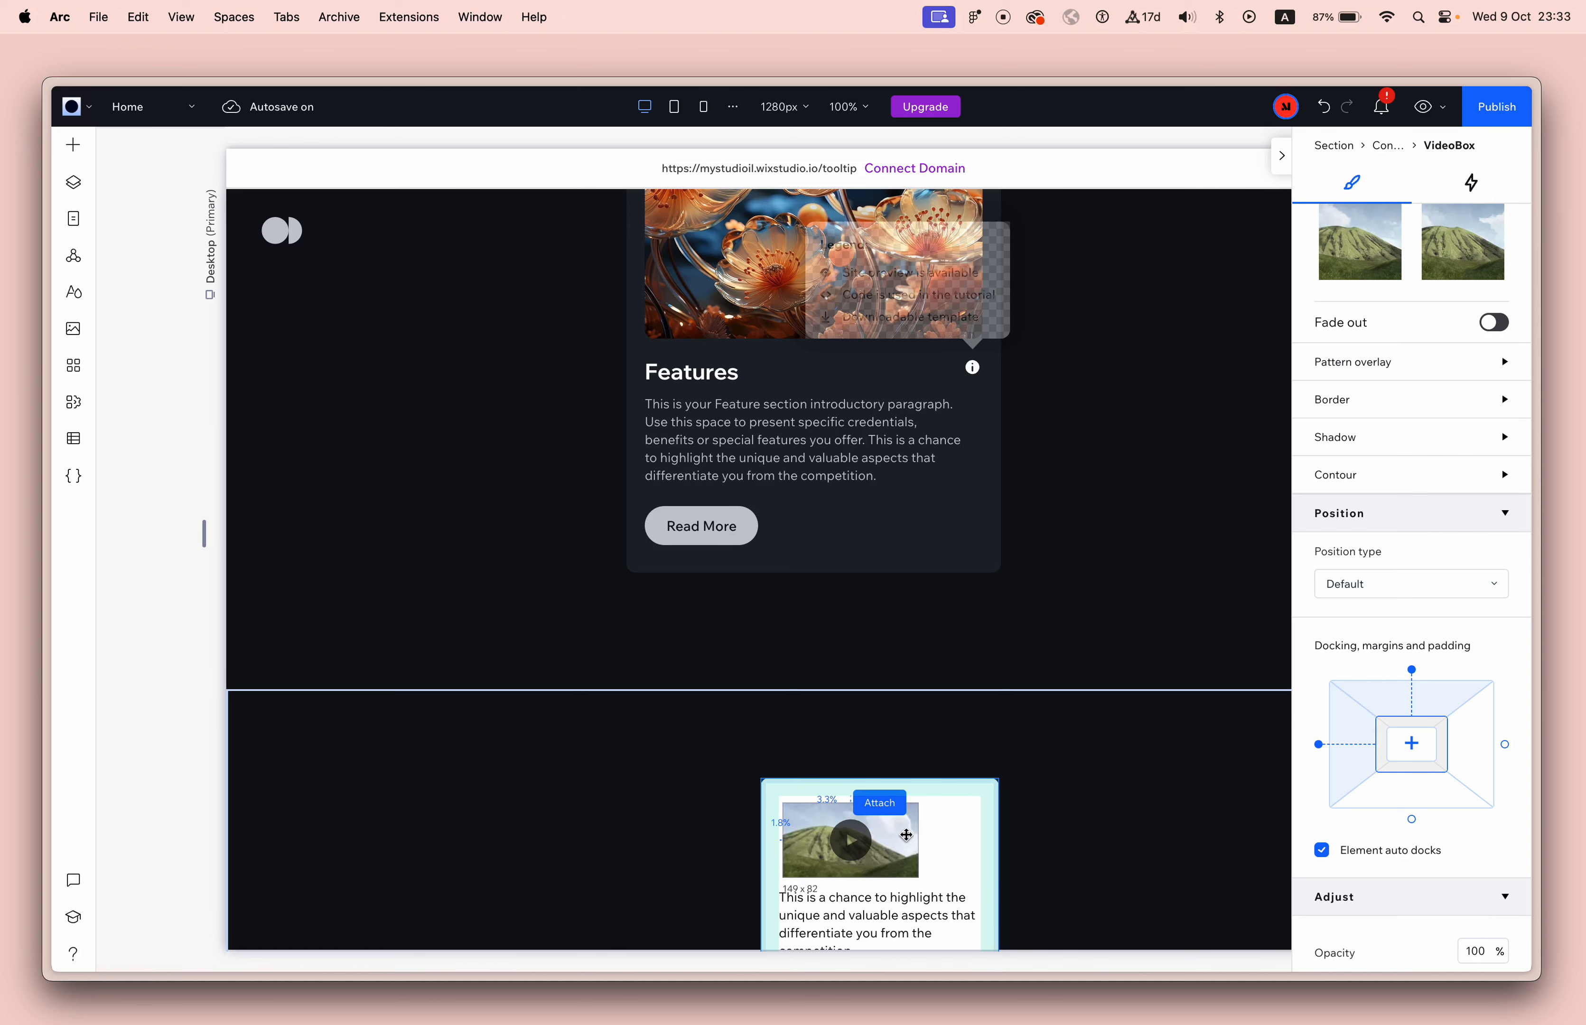
{"action": "left_click", "coordinate": [1380, 304]}
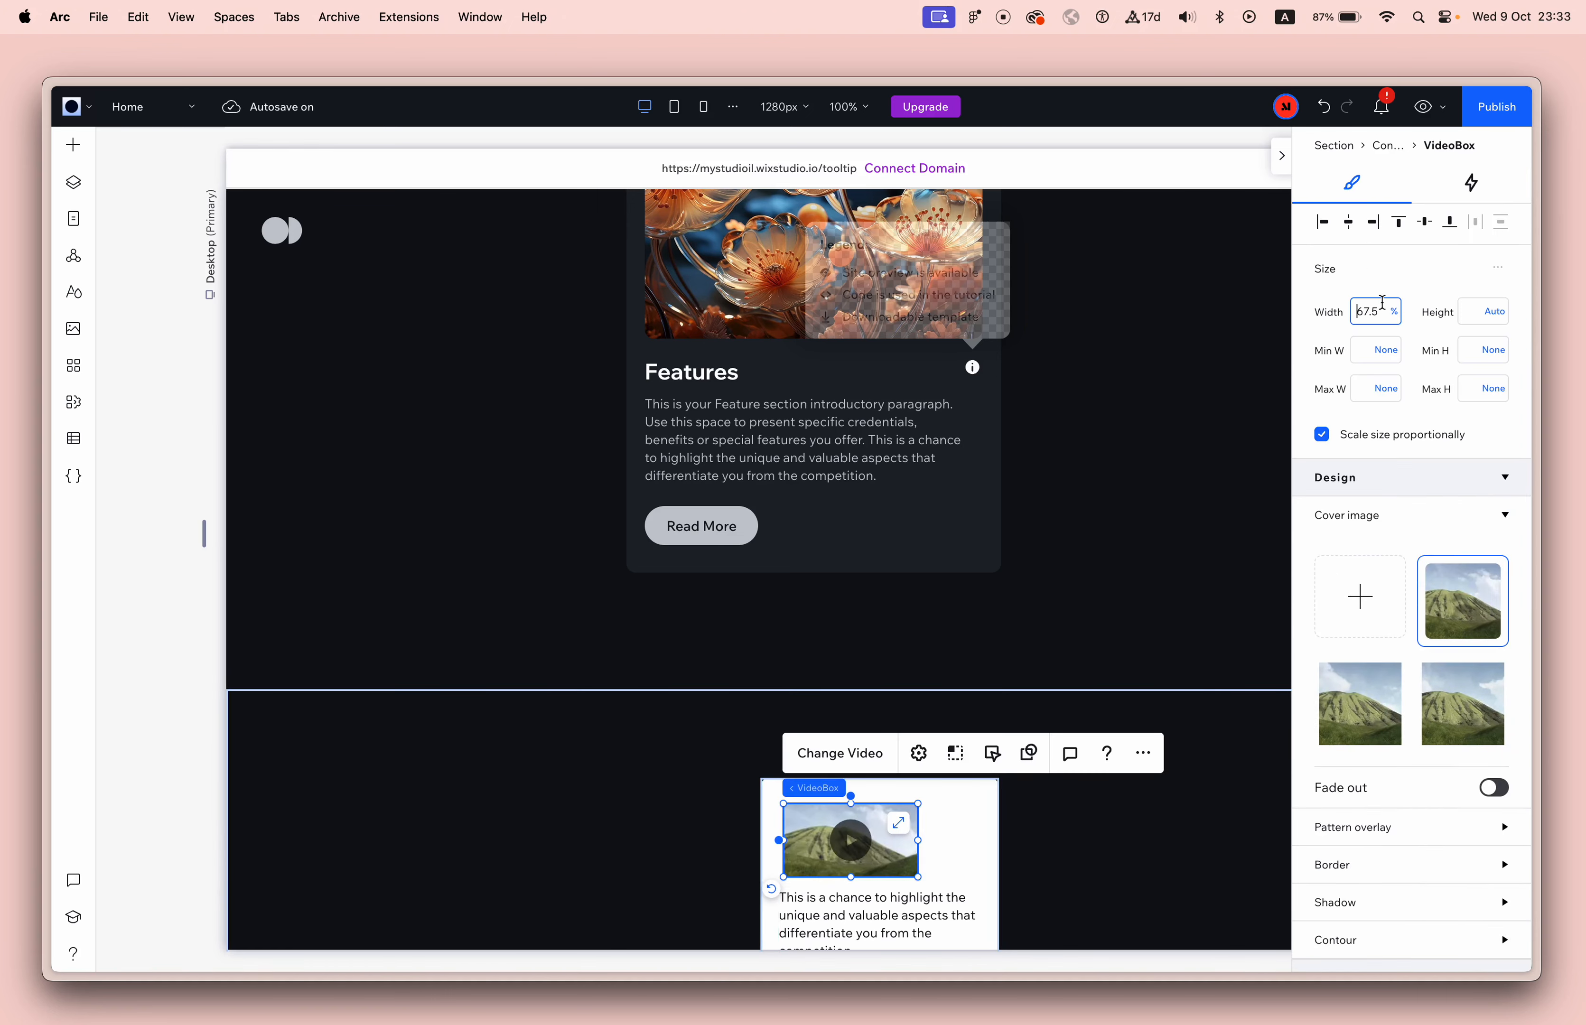
{"action": "type", "text": "100"}
{"action": "key", "text": "Return"}
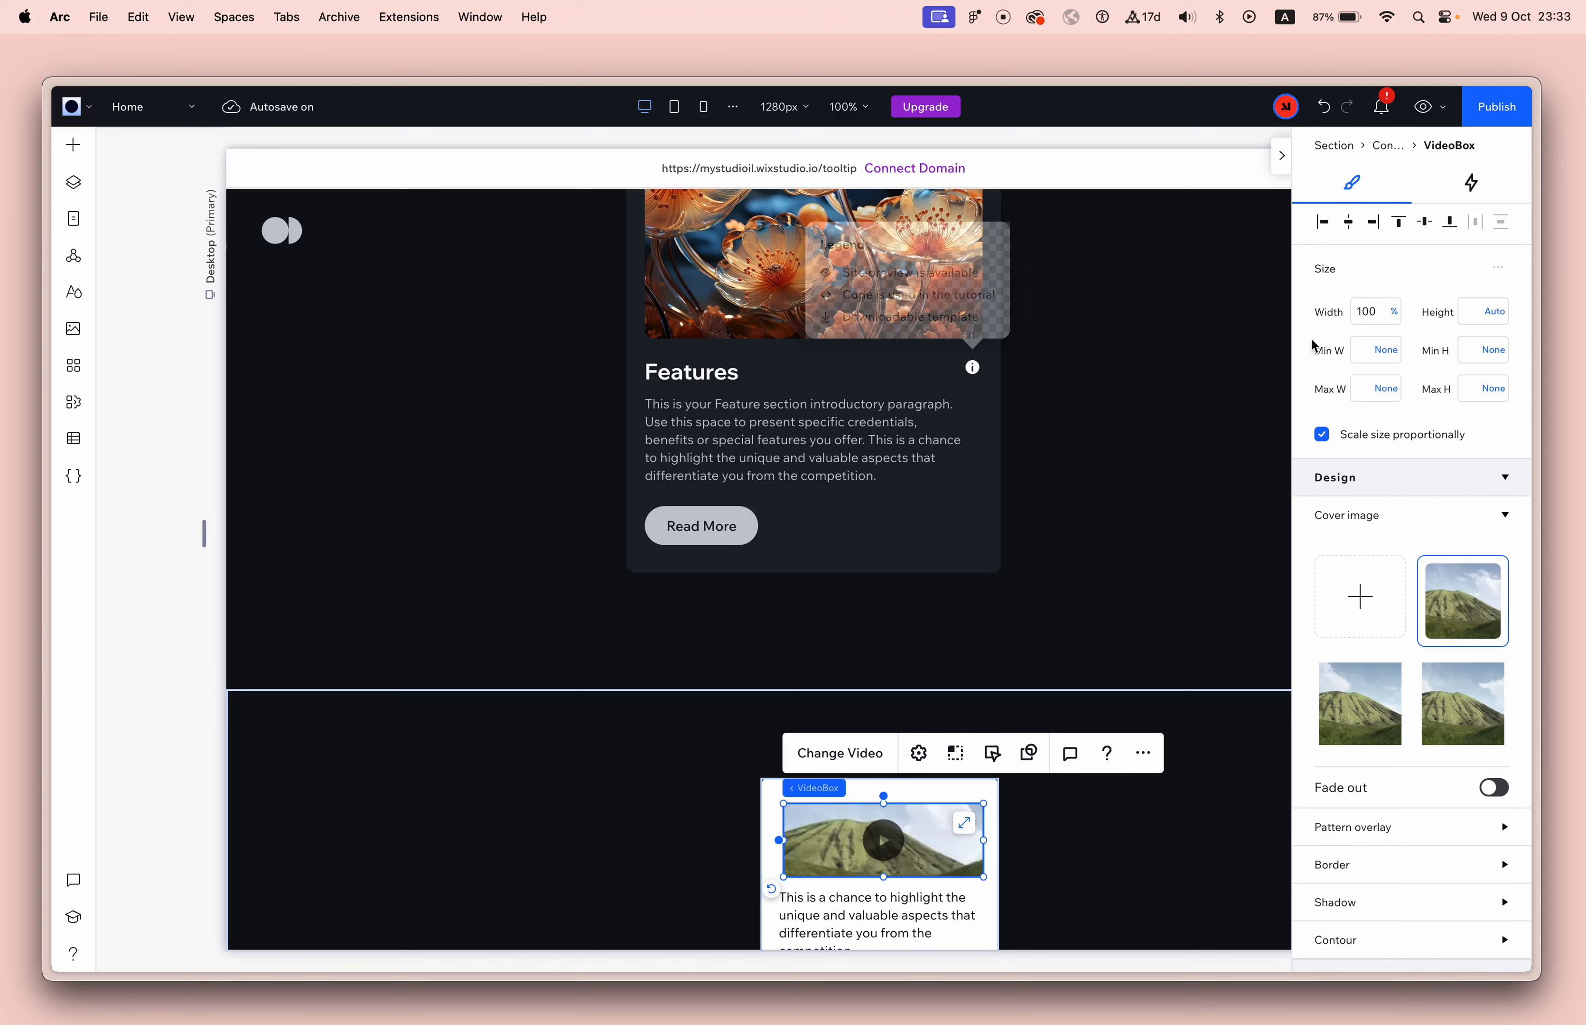
{"action": "left_click", "coordinate": [1322, 228]}
{"action": "left_click", "coordinate": [1398, 225]}
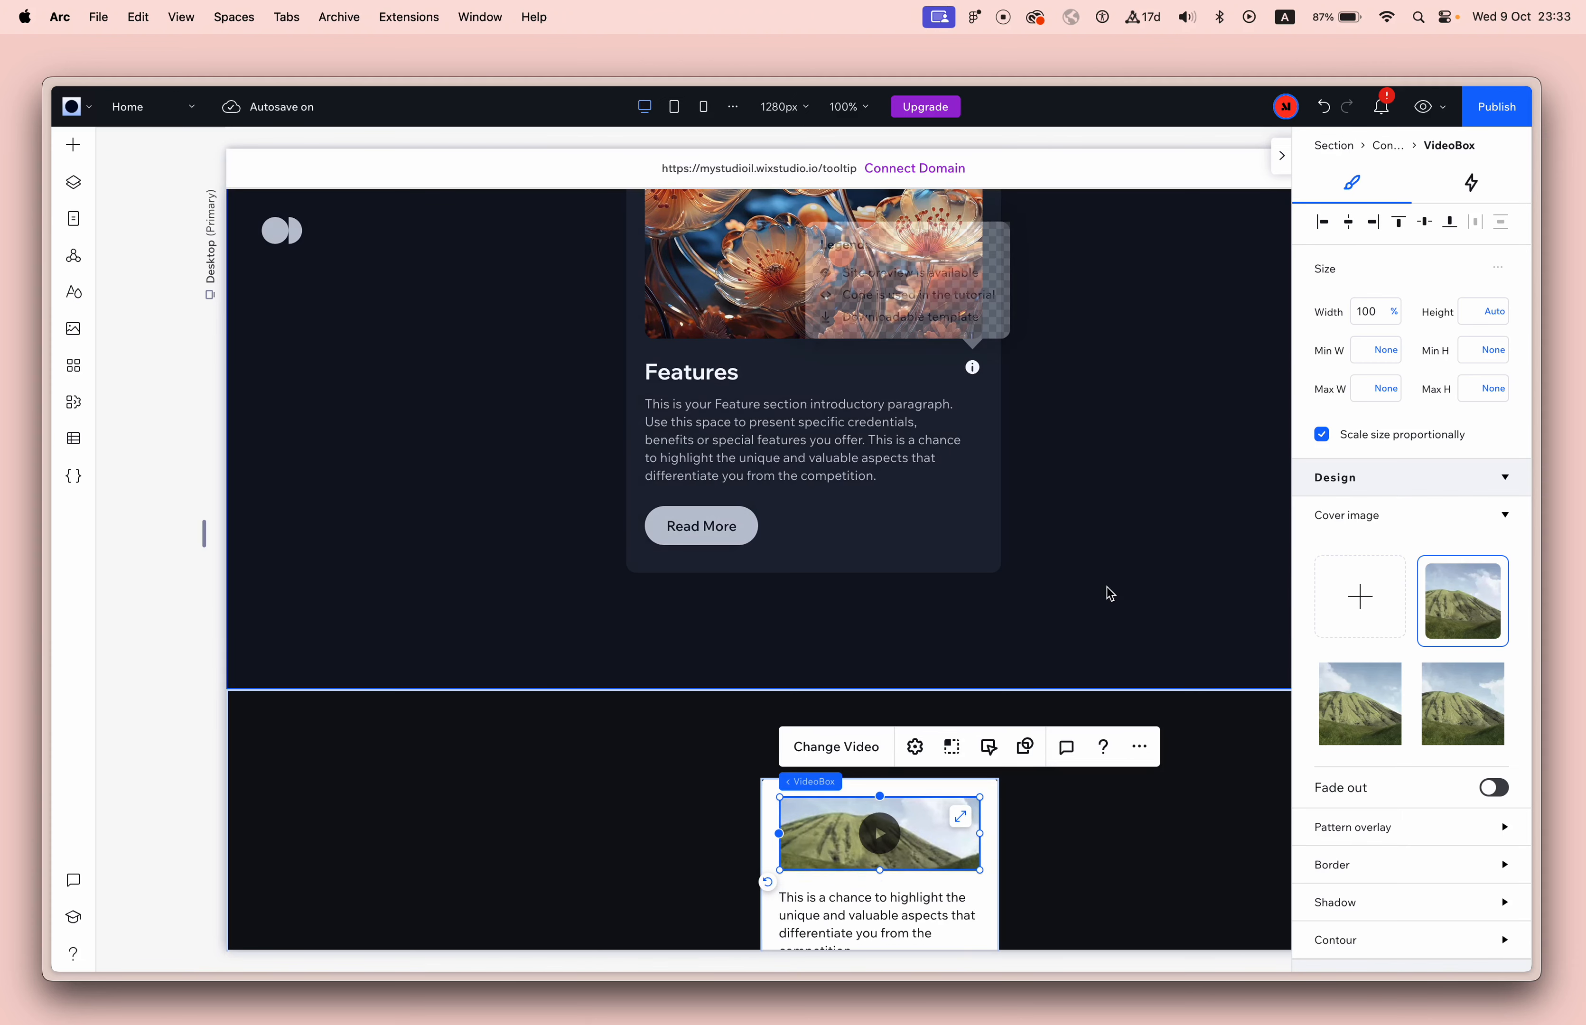
Stack the tooltip's video box and text, and set the spacing between them to 10 px.
{"action": "scroll", "coordinate": [1109, 593], "scroll_direction": "down", "scroll_amount": 3}
{"action": "left_click", "coordinate": [906, 719], "text": "shift"}
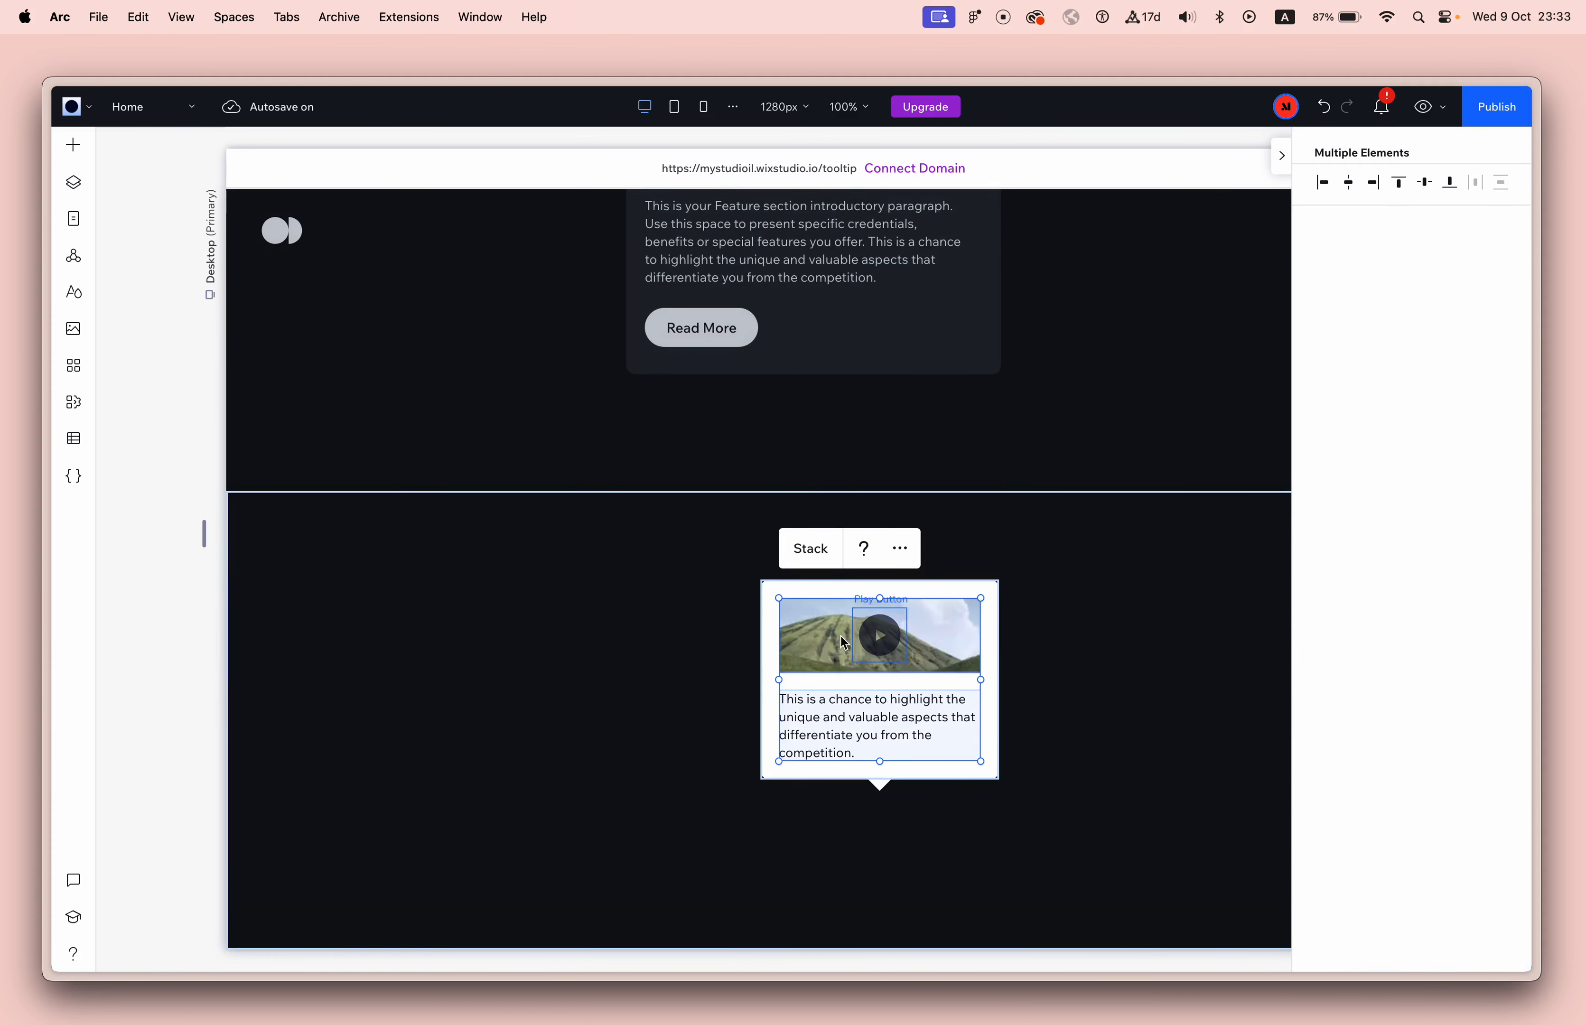
{"action": "left_click", "coordinate": [810, 551]}
{"action": "left_click", "coordinate": [882, 681]}
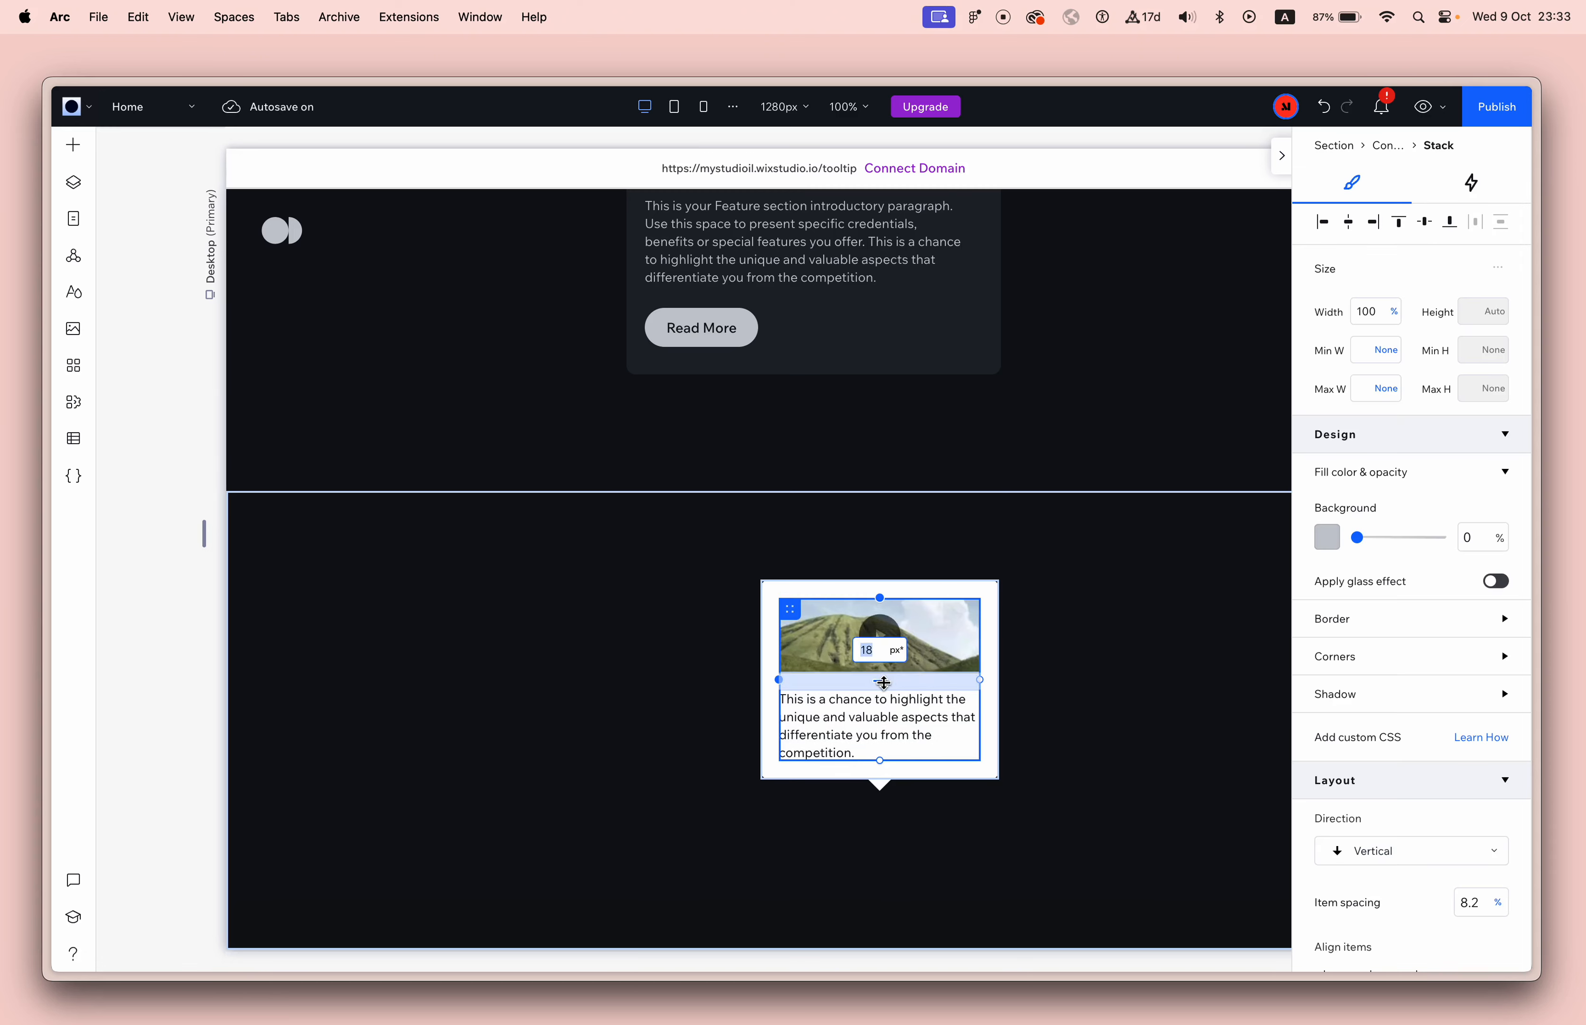
{"action": "type", "text": "10"}
{"action": "key", "text": "Return"}
{"action": "left_click", "coordinate": [1176, 686]}
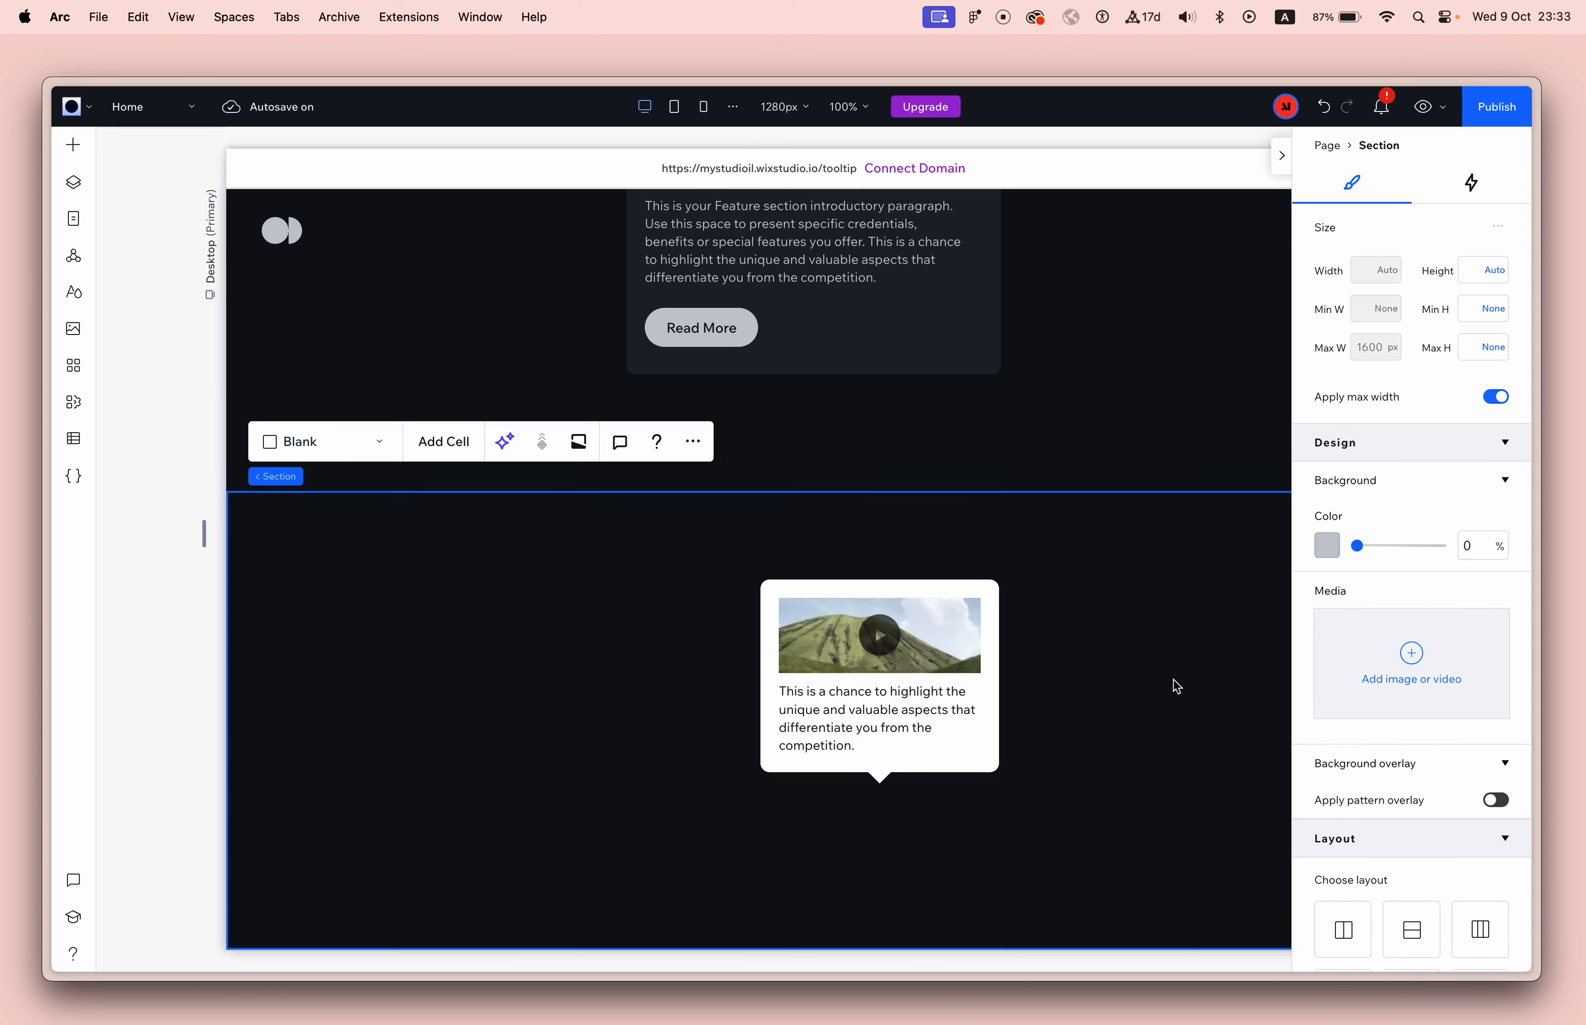
Try heights of 90 px and 150 px for the tooltip's video box.
{"action": "left_click", "coordinate": [960, 634]}
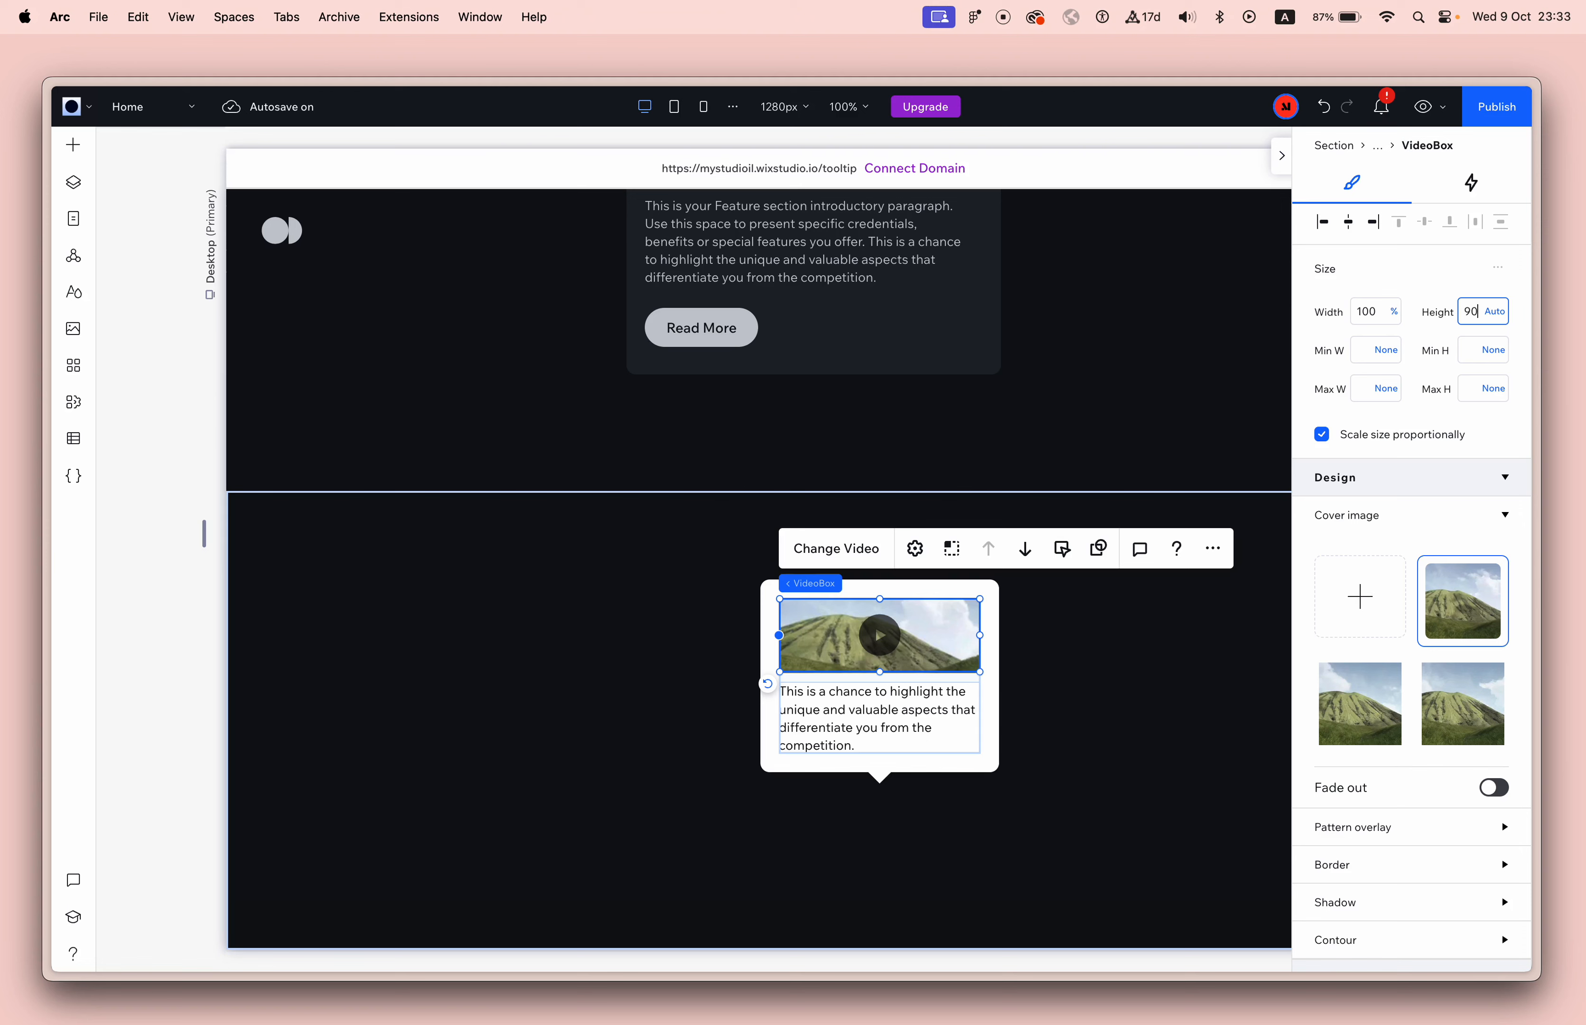
{"action": "key", "text": "Return"}
{"action": "left_click", "coordinate": [1463, 313]}
{"action": "type", "text": "1"}
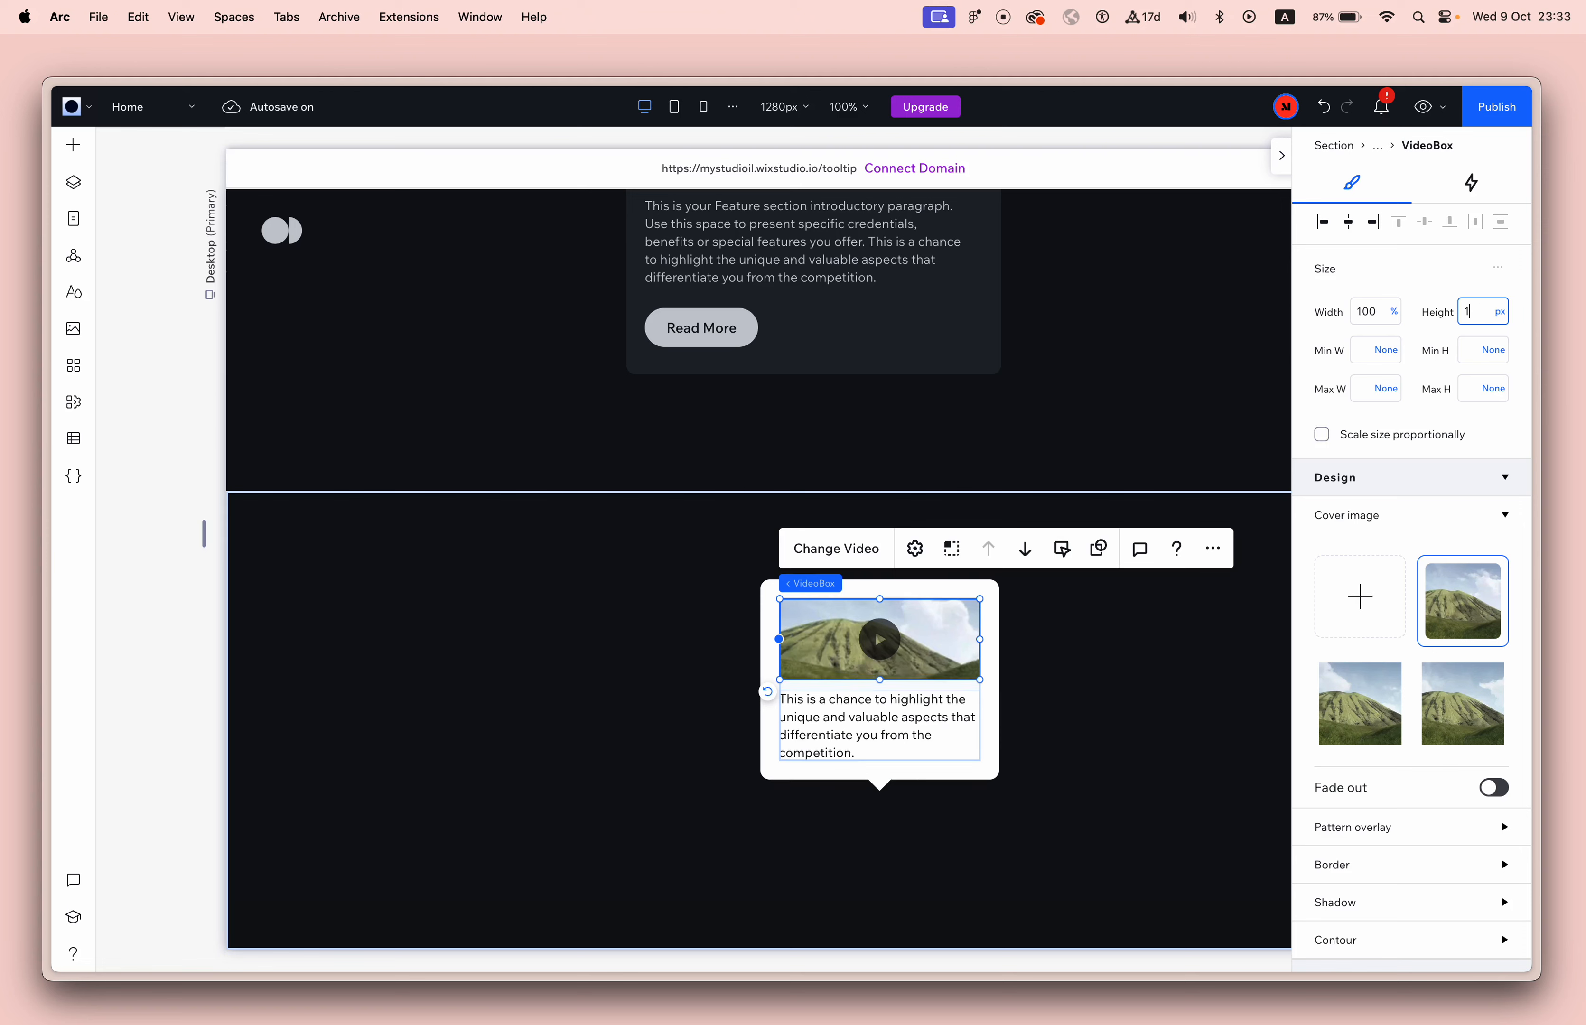
{"action": "type", "text": "50"}
{"action": "key", "text": "Return"}
Set the height of the tooltip's video box to 120 px.
{"action": "left_click", "coordinate": [1487, 314]}
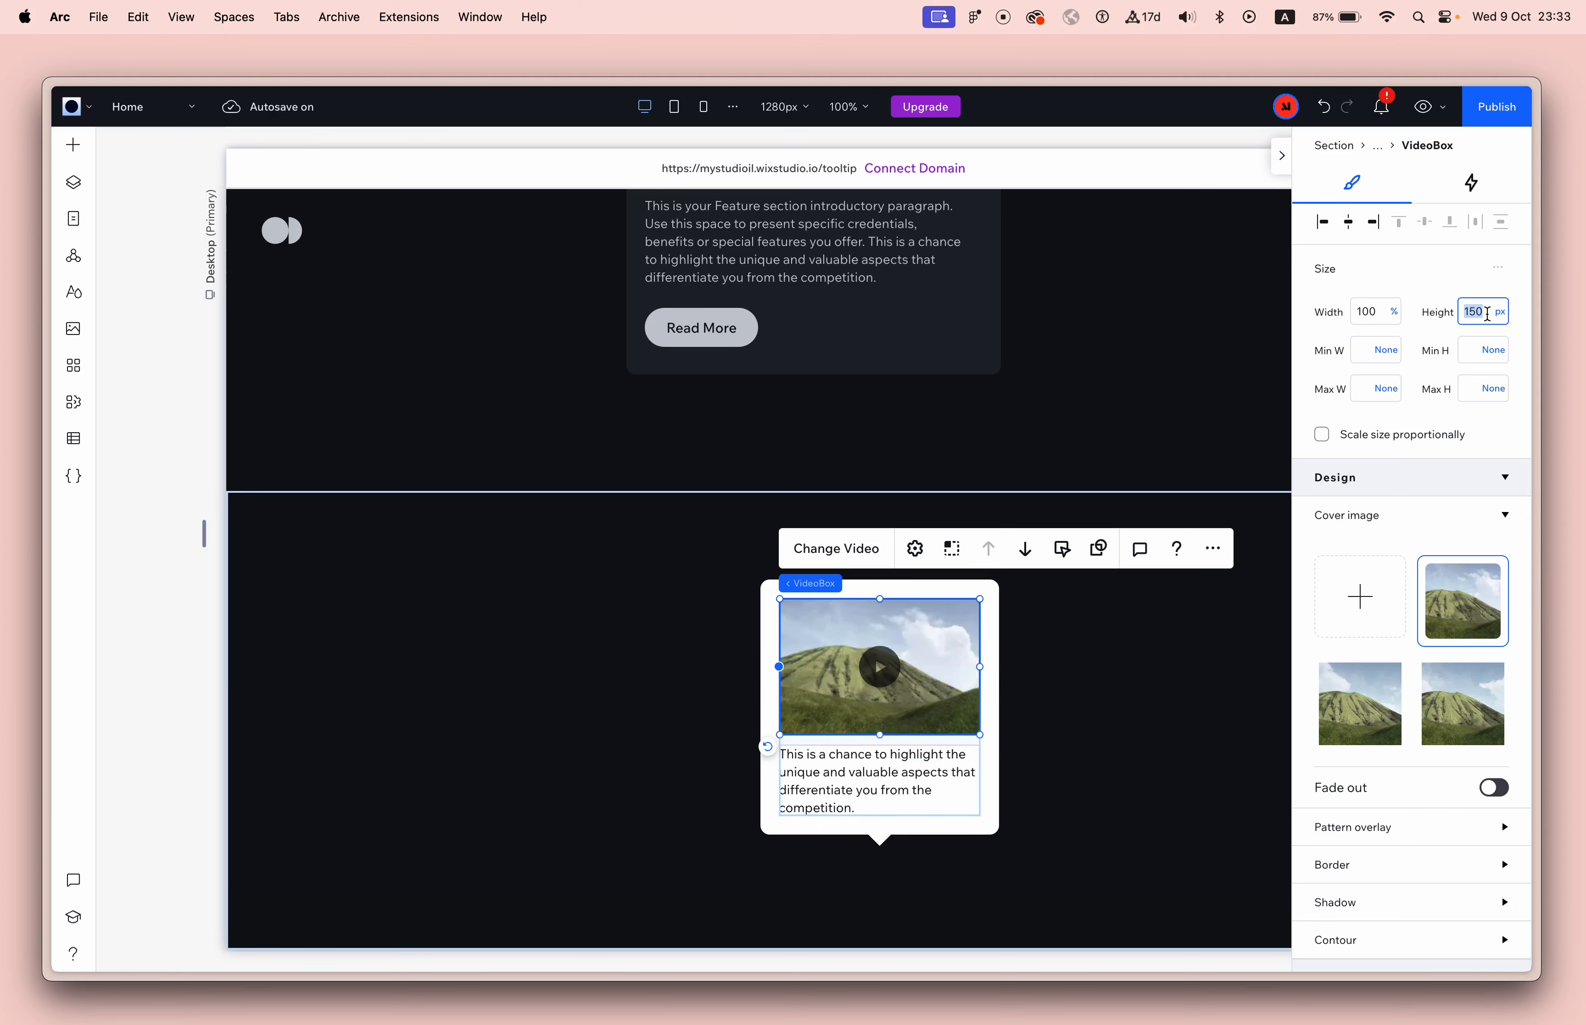
{"action": "type", "text": "120"}
{"action": "key", "text": "Return"}
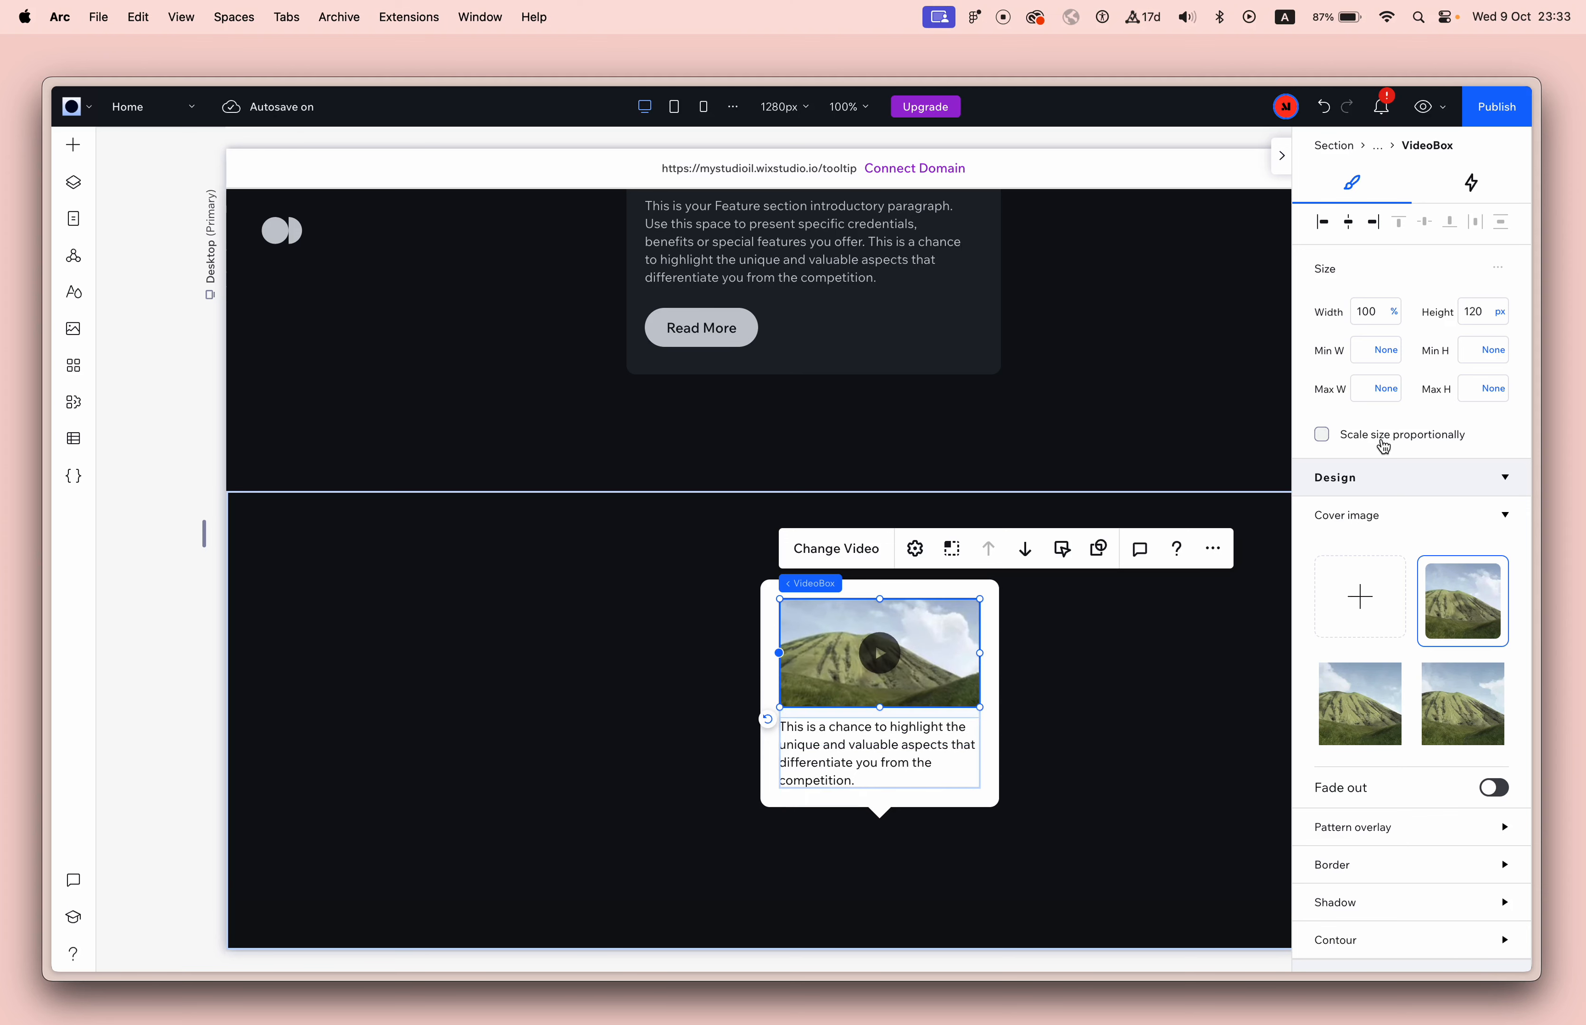
{"action": "left_click", "coordinate": [1384, 446]}
{"action": "left_click", "coordinate": [1197, 471]}
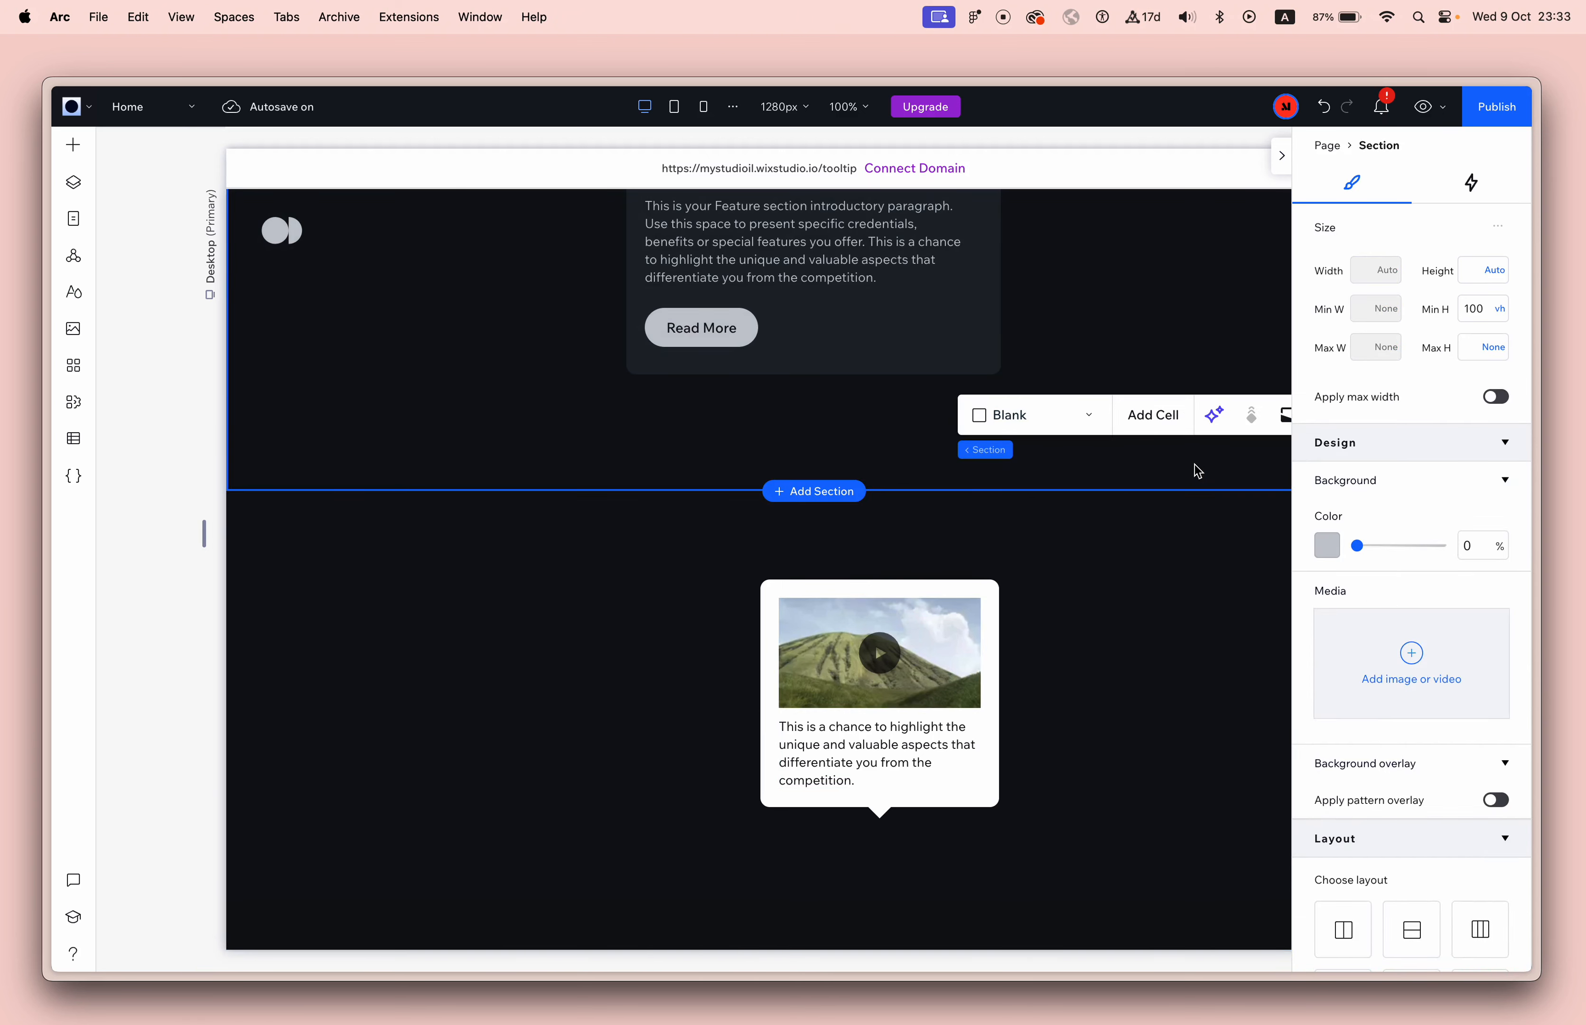
View the live page and check the info icon beside the Features heading.
{"action": "left_click", "coordinate": [1497, 107]}
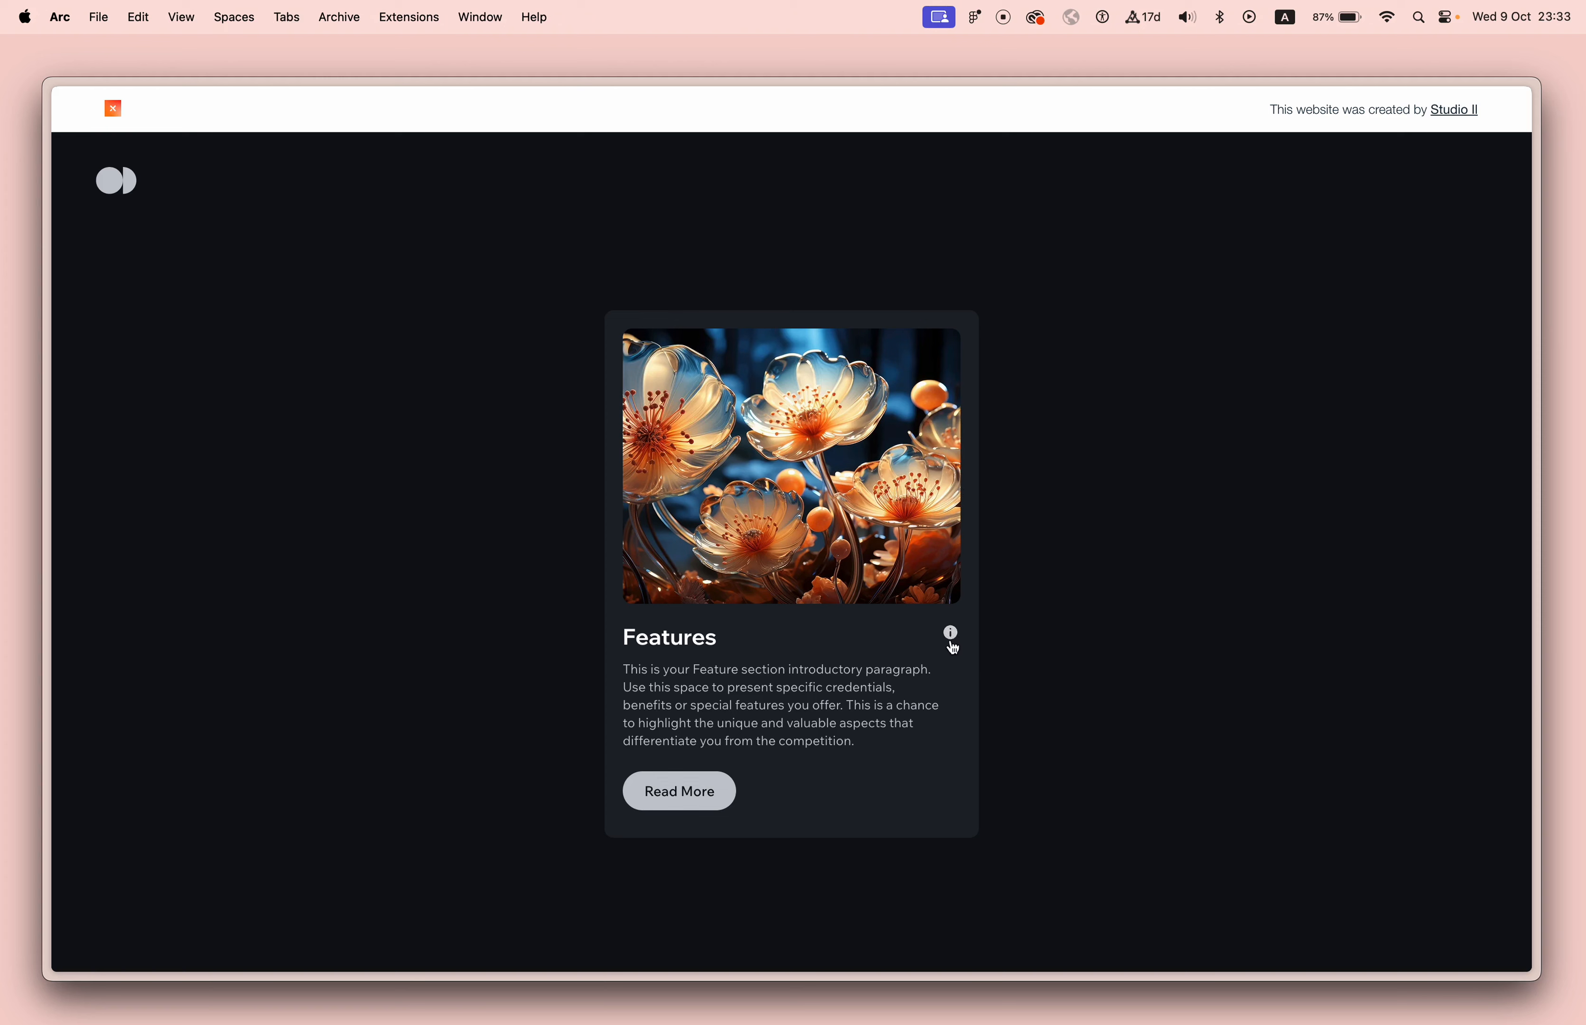
{"action": "left_click", "coordinate": [953, 643]}
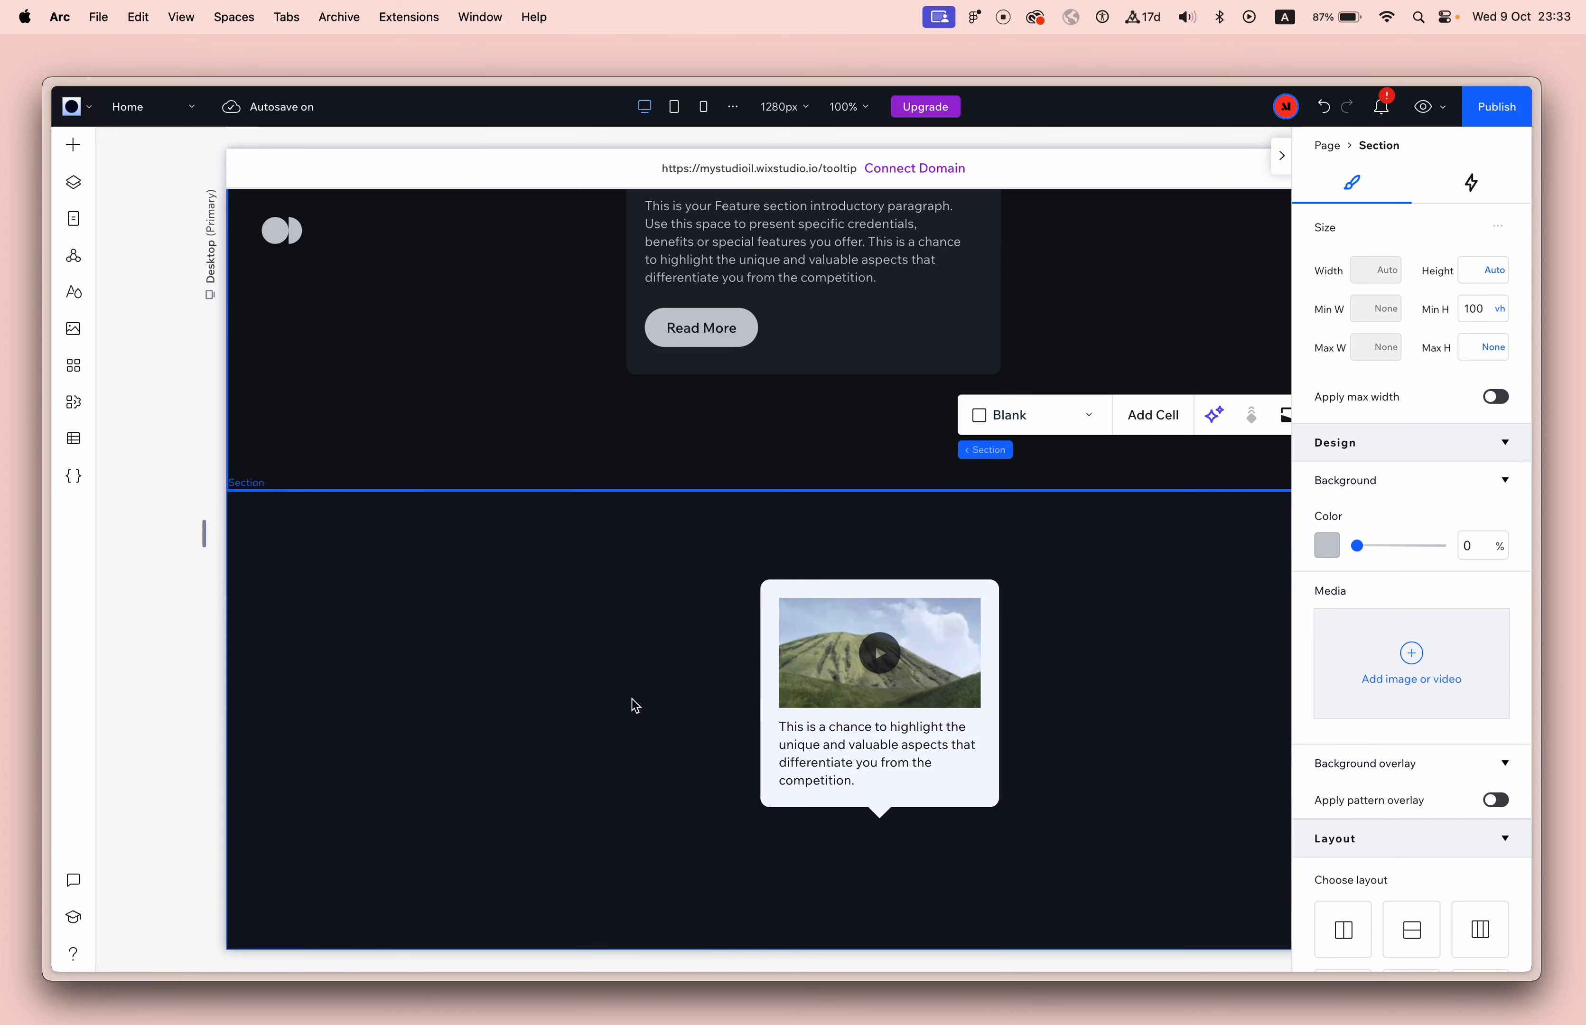
Add the round heart icon button from the styled buttons, centred just below the tooltip's pointer.
{"action": "left_click", "coordinate": [73, 145]}
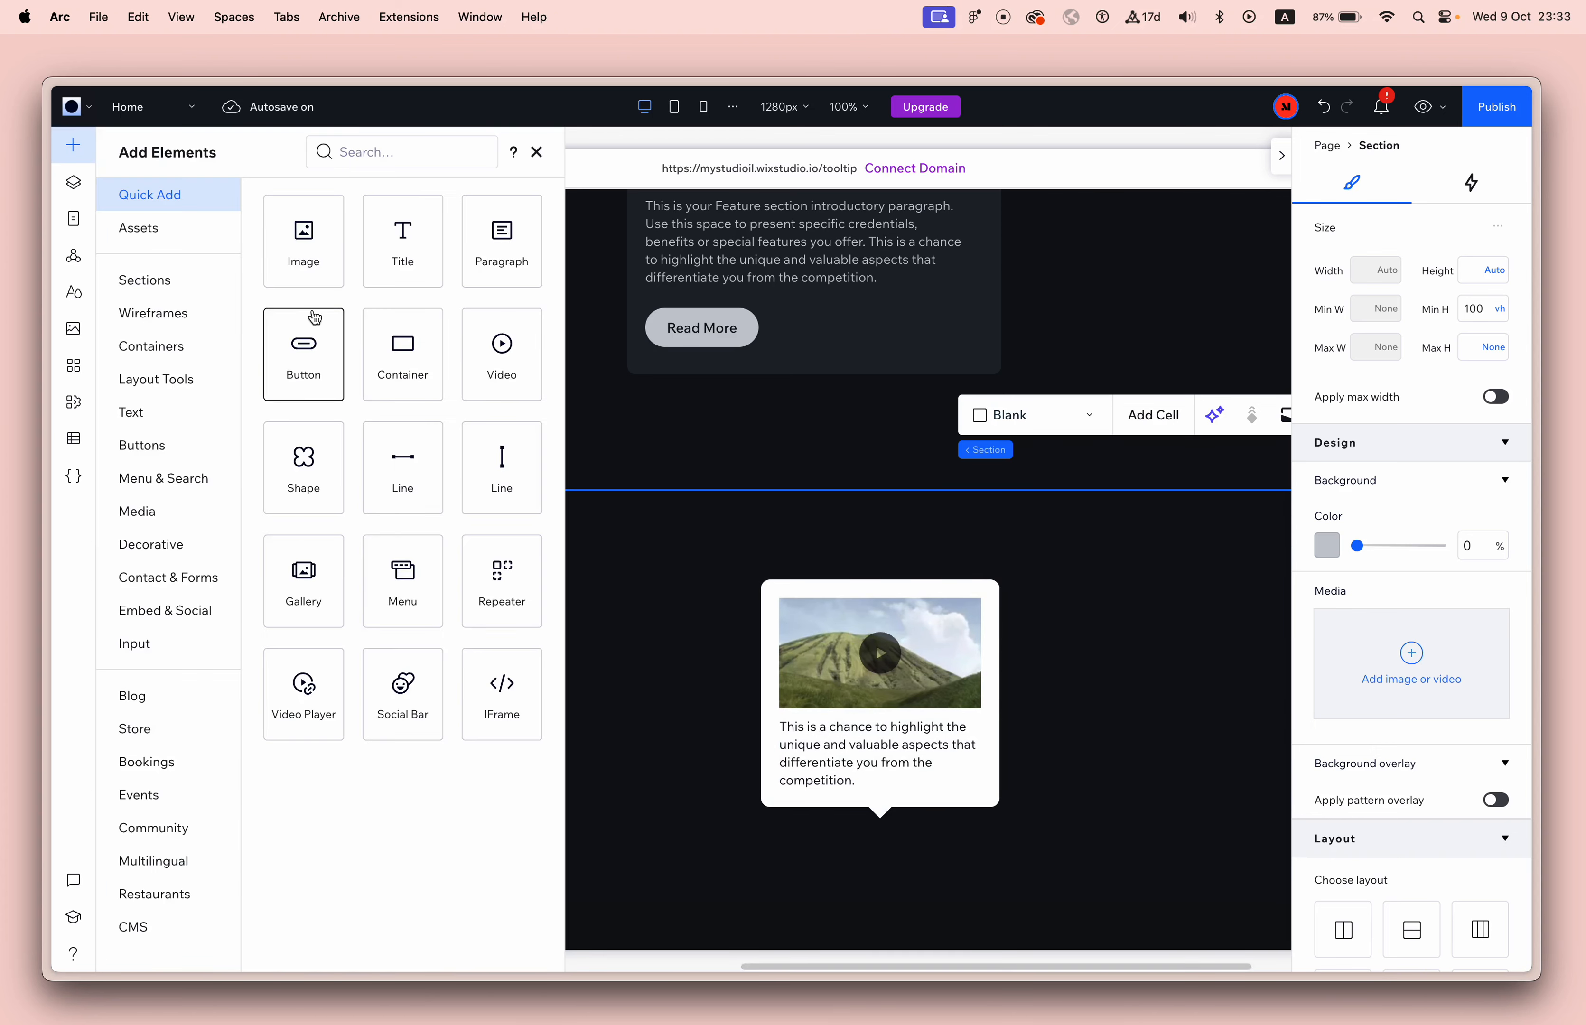
{"action": "left_click", "coordinate": [193, 446]}
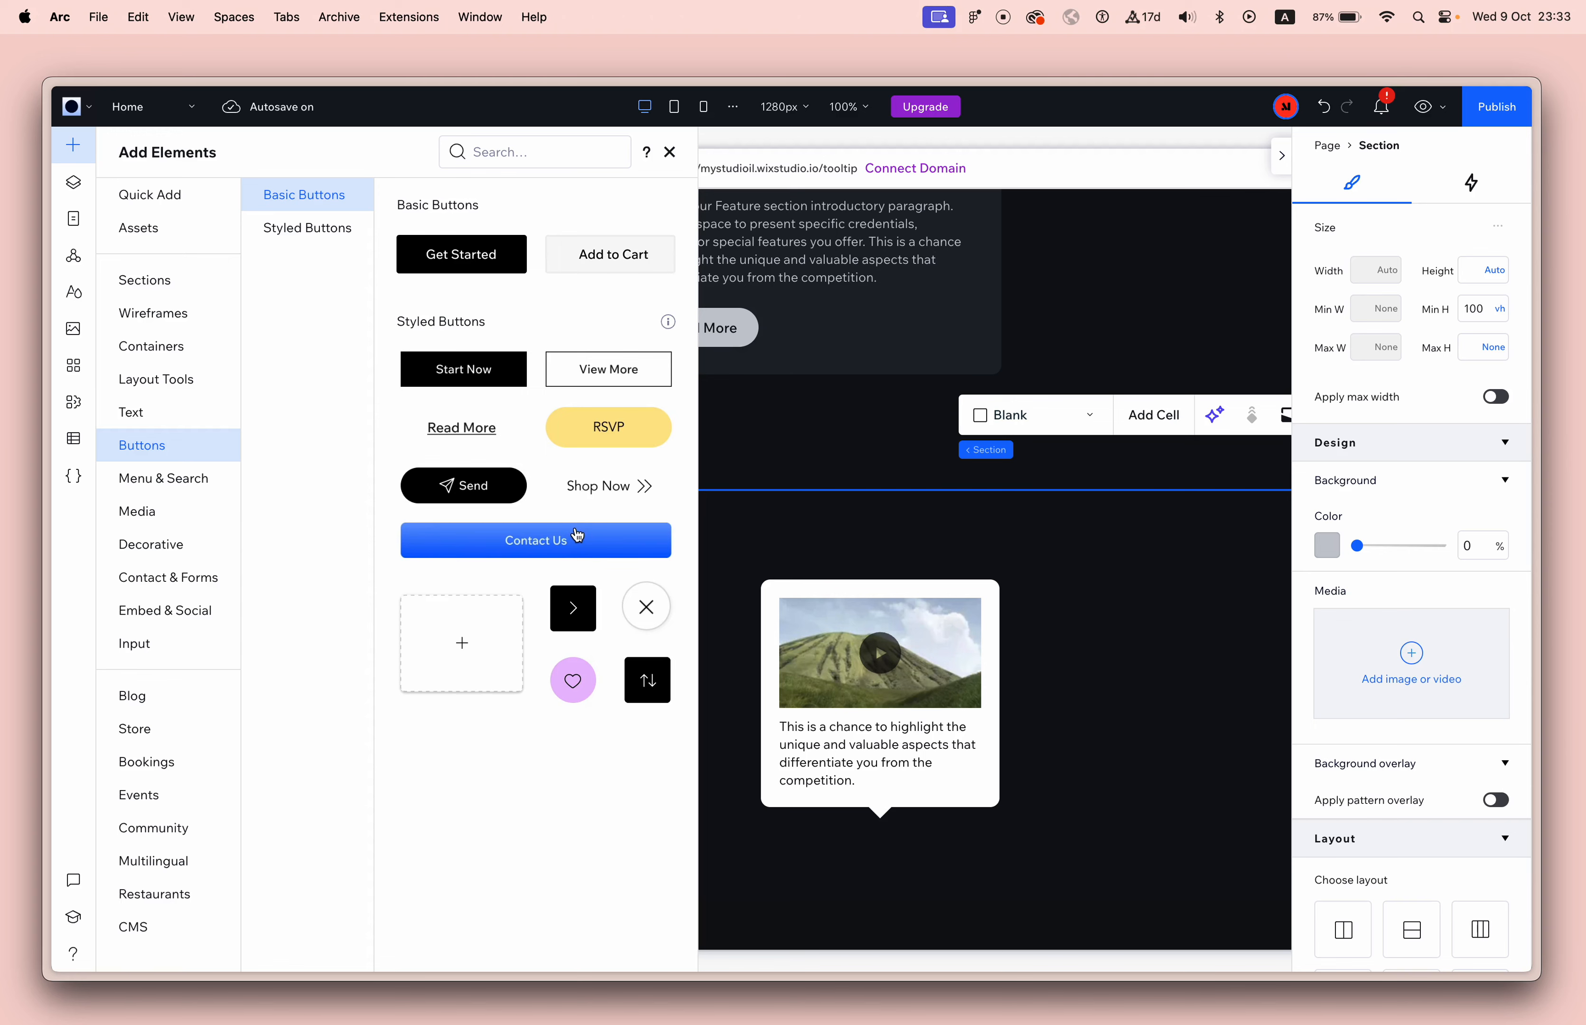
{"action": "left_click_drag", "start_coordinate": [574, 696], "coordinate": [884, 855]}
{"action": "left_click_drag", "start_coordinate": [884, 862], "coordinate": [886, 859]}
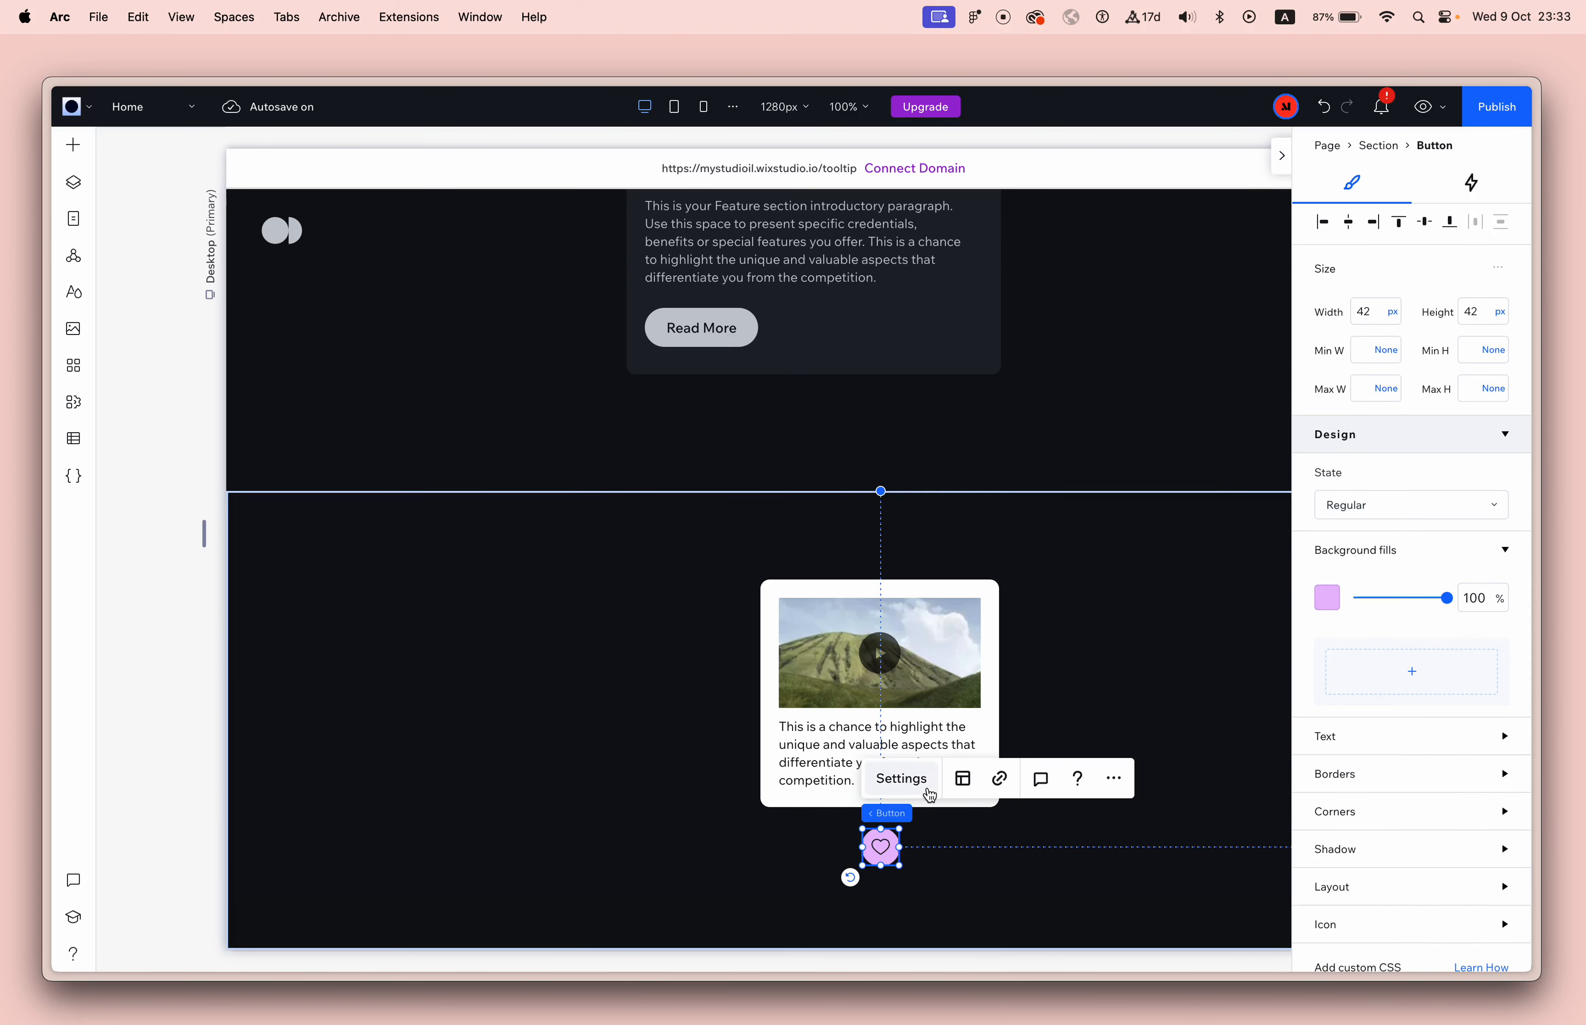
Search the media library for "info" and replace the button's heart with the solid Information icon.
{"action": "left_click", "coordinate": [900, 778]}
{"action": "left_click", "coordinate": [1097, 720]}
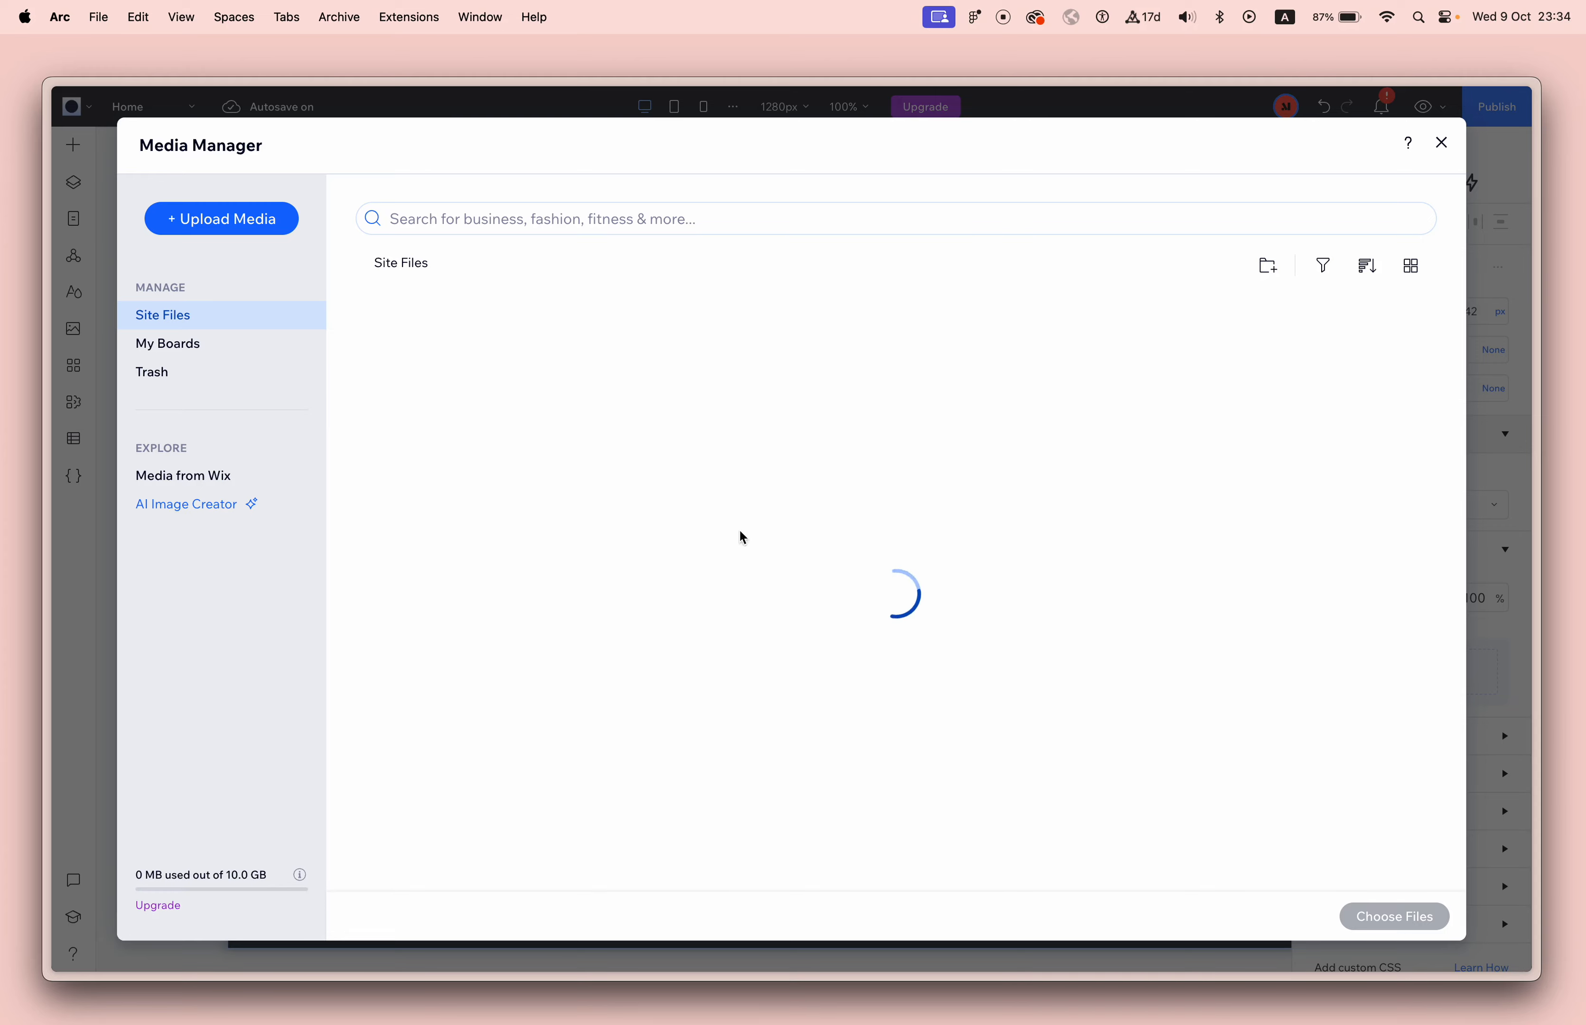
{"action": "left_click", "coordinate": [532, 218]}
{"action": "type", "text": "info"}
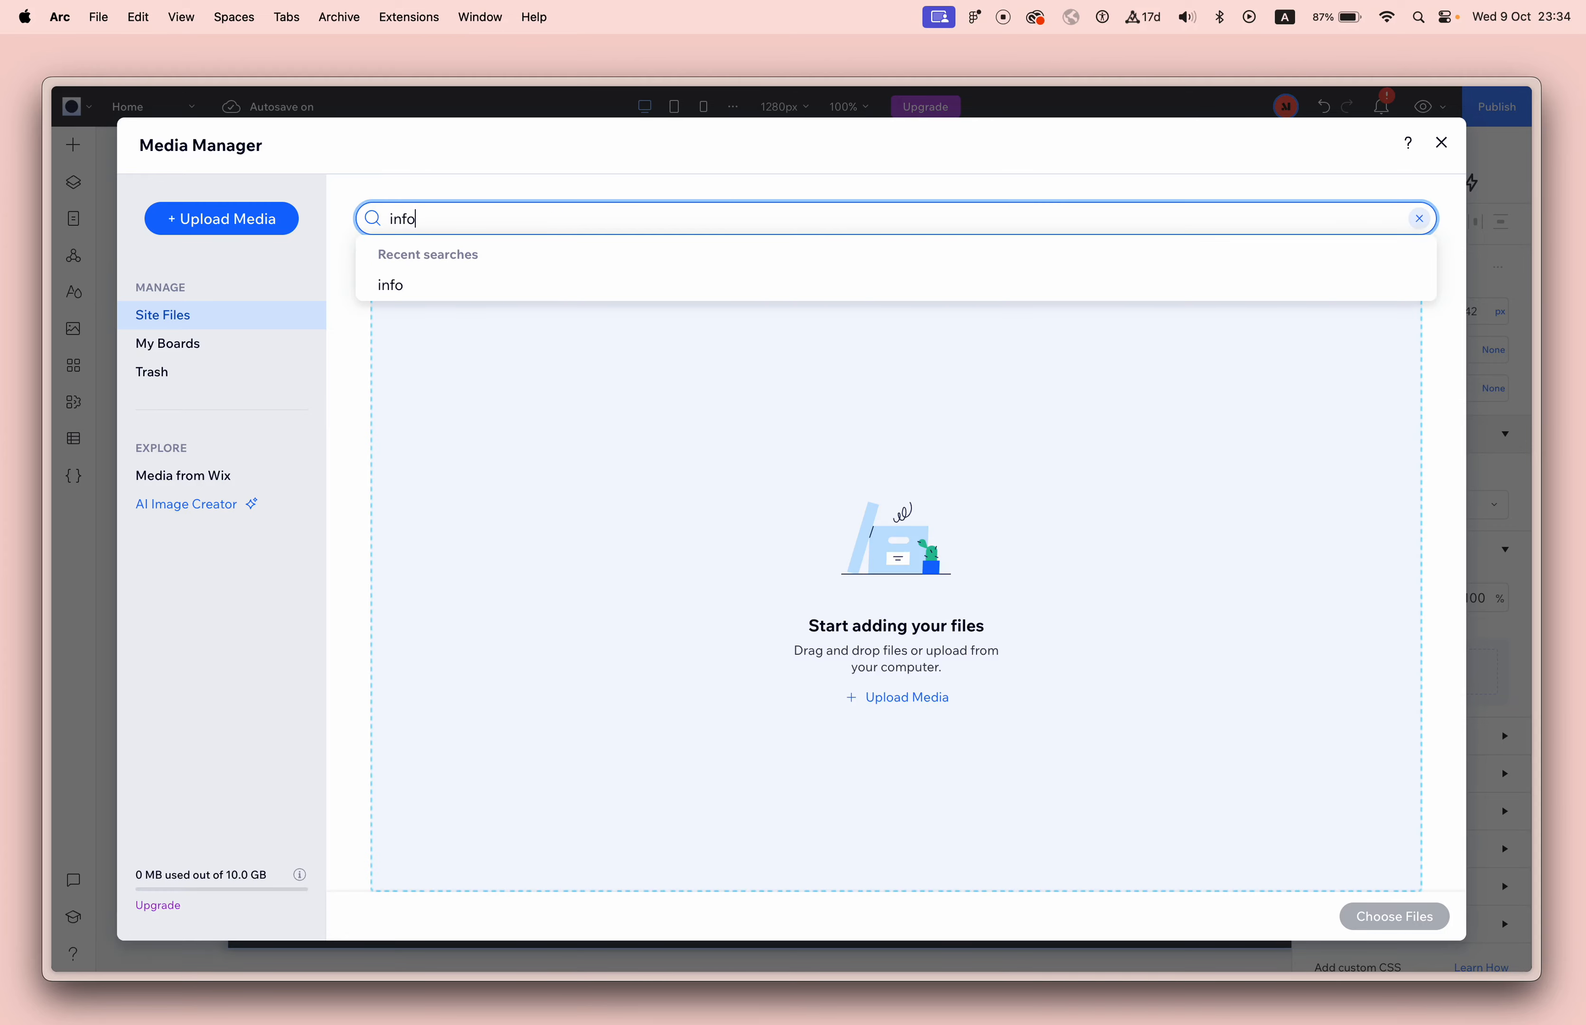
{"action": "key", "text": "Return"}
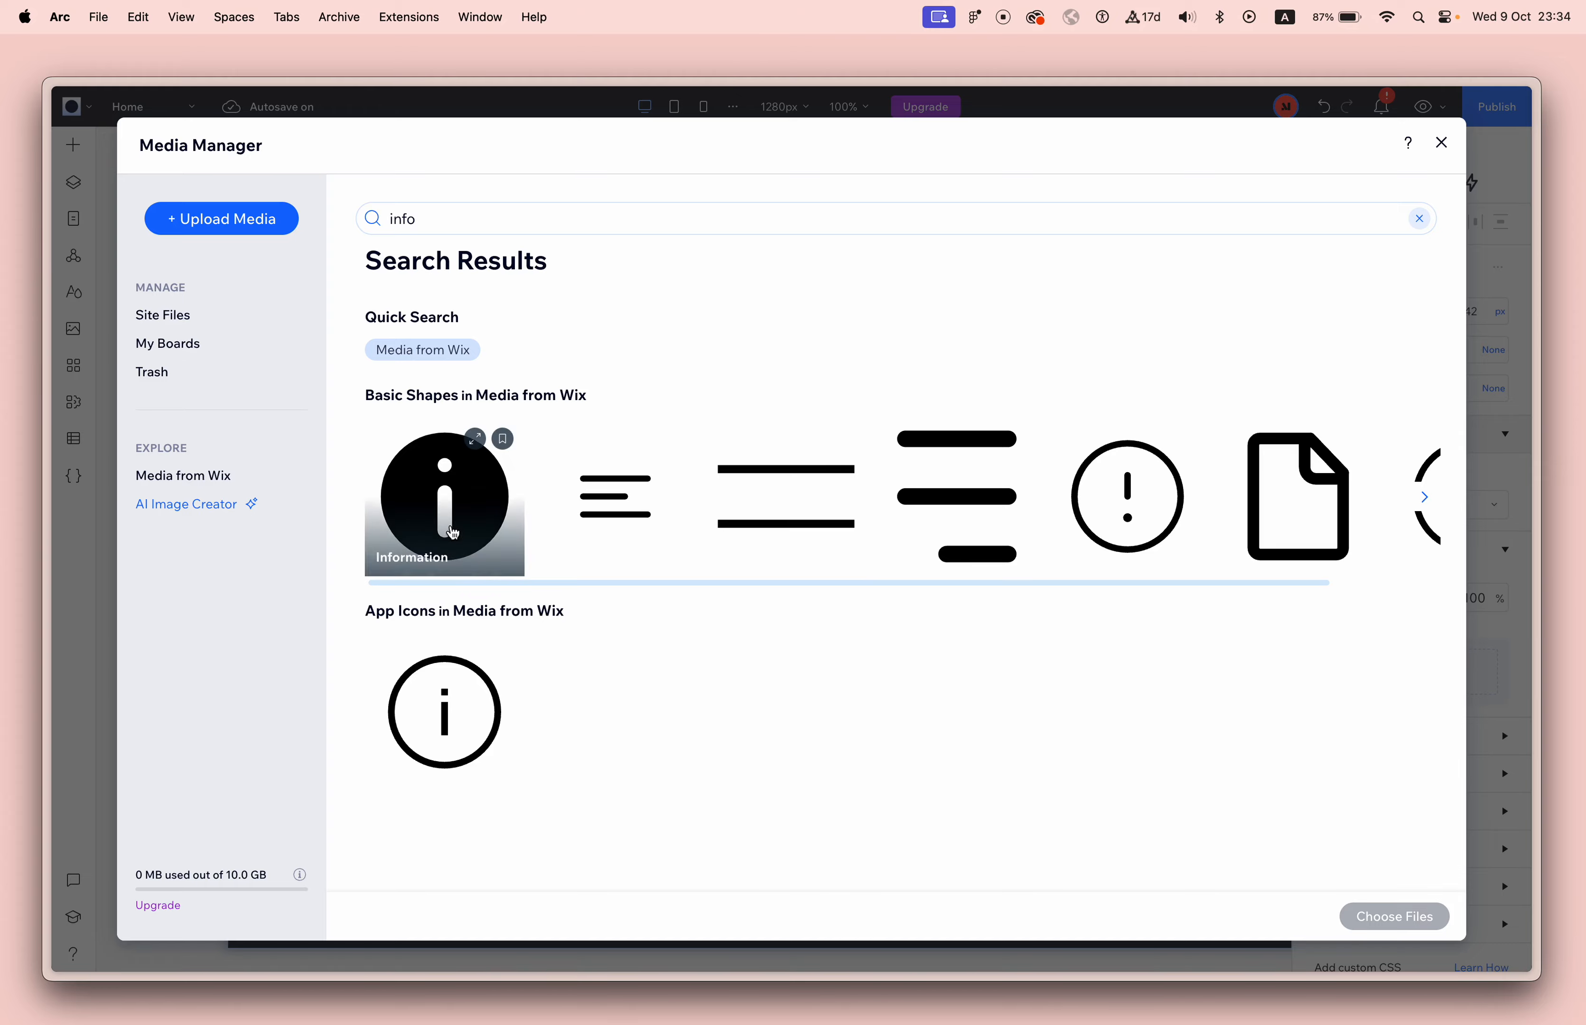
{"action": "double_click", "coordinate": [453, 533]}
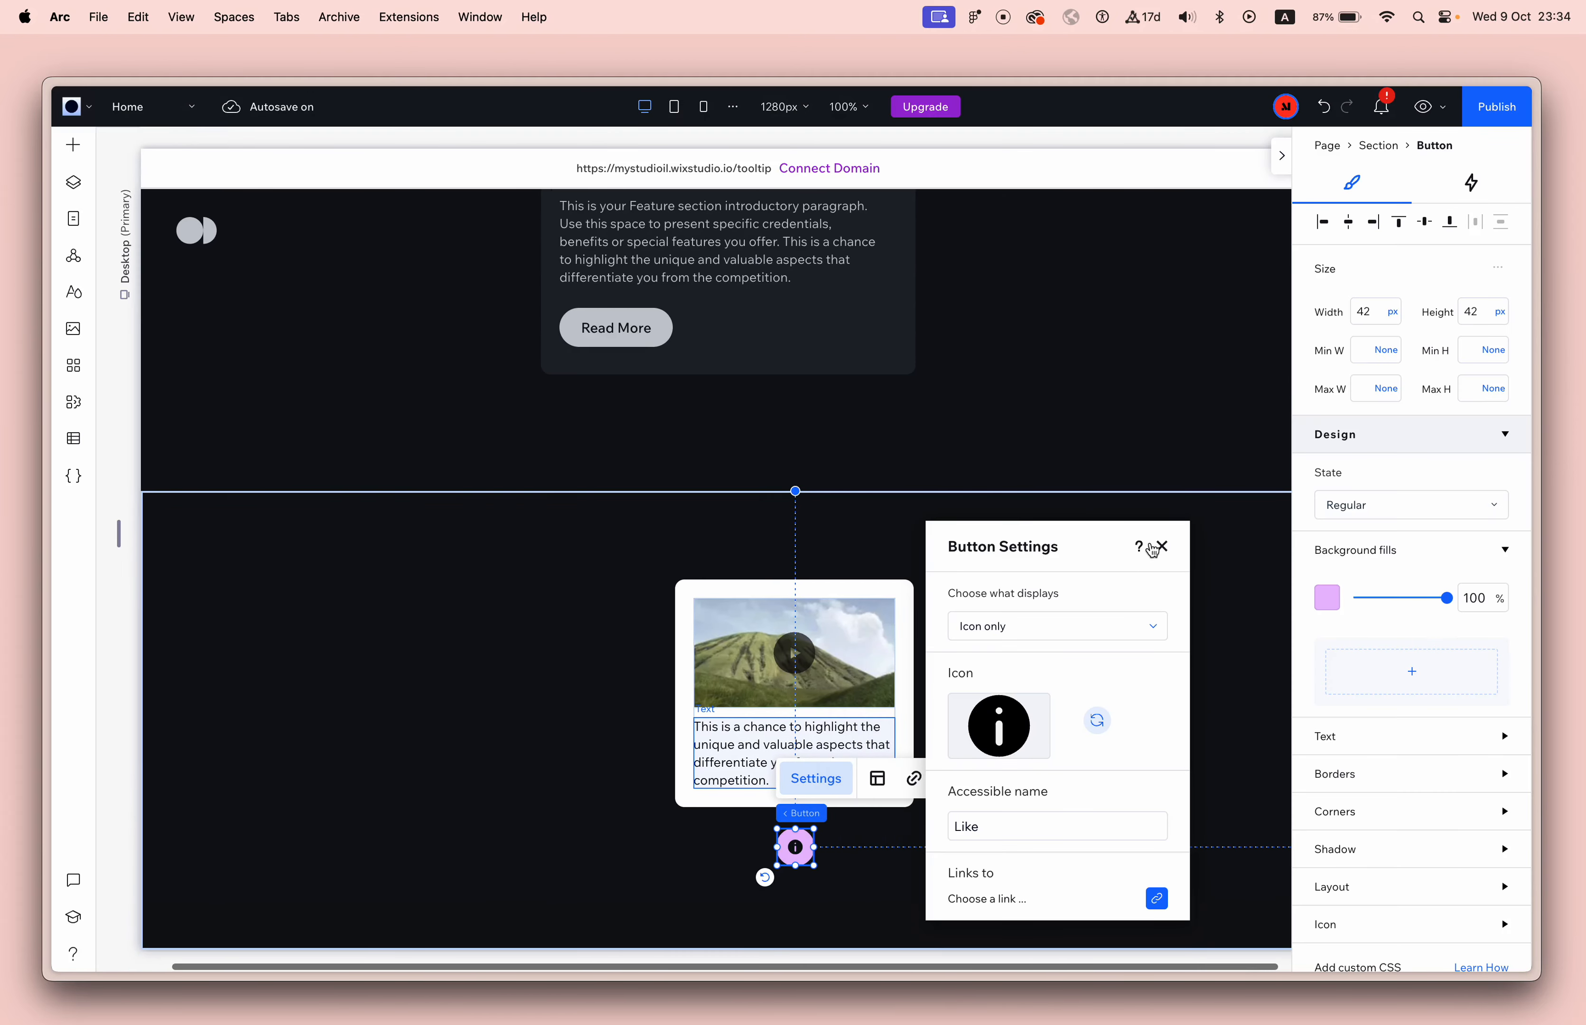
{"action": "left_click", "coordinate": [1153, 548]}
Set the info button's background fill opacity to 0% and its icon color to white (#FFFFFF).
{"action": "left_click_drag", "start_coordinate": [1444, 599], "coordinate": [1355, 603]}
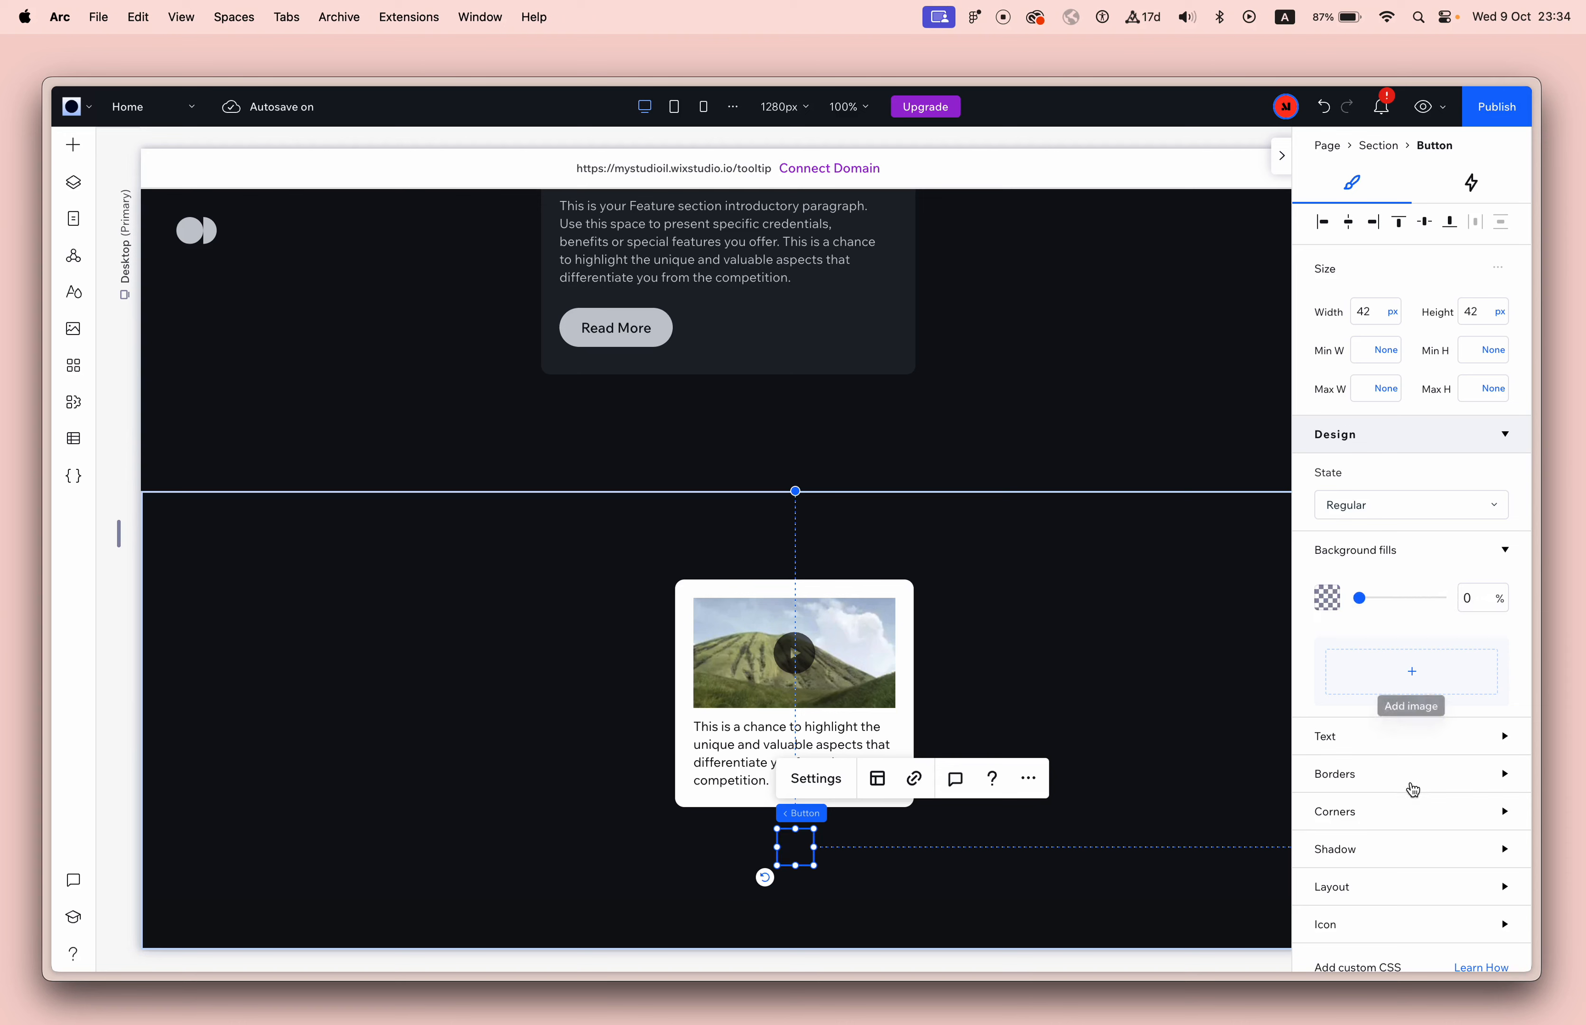
{"action": "scroll", "coordinate": [1409, 790], "scroll_direction": "down", "scroll_amount": 5}
{"action": "left_click", "coordinate": [1408, 749]}
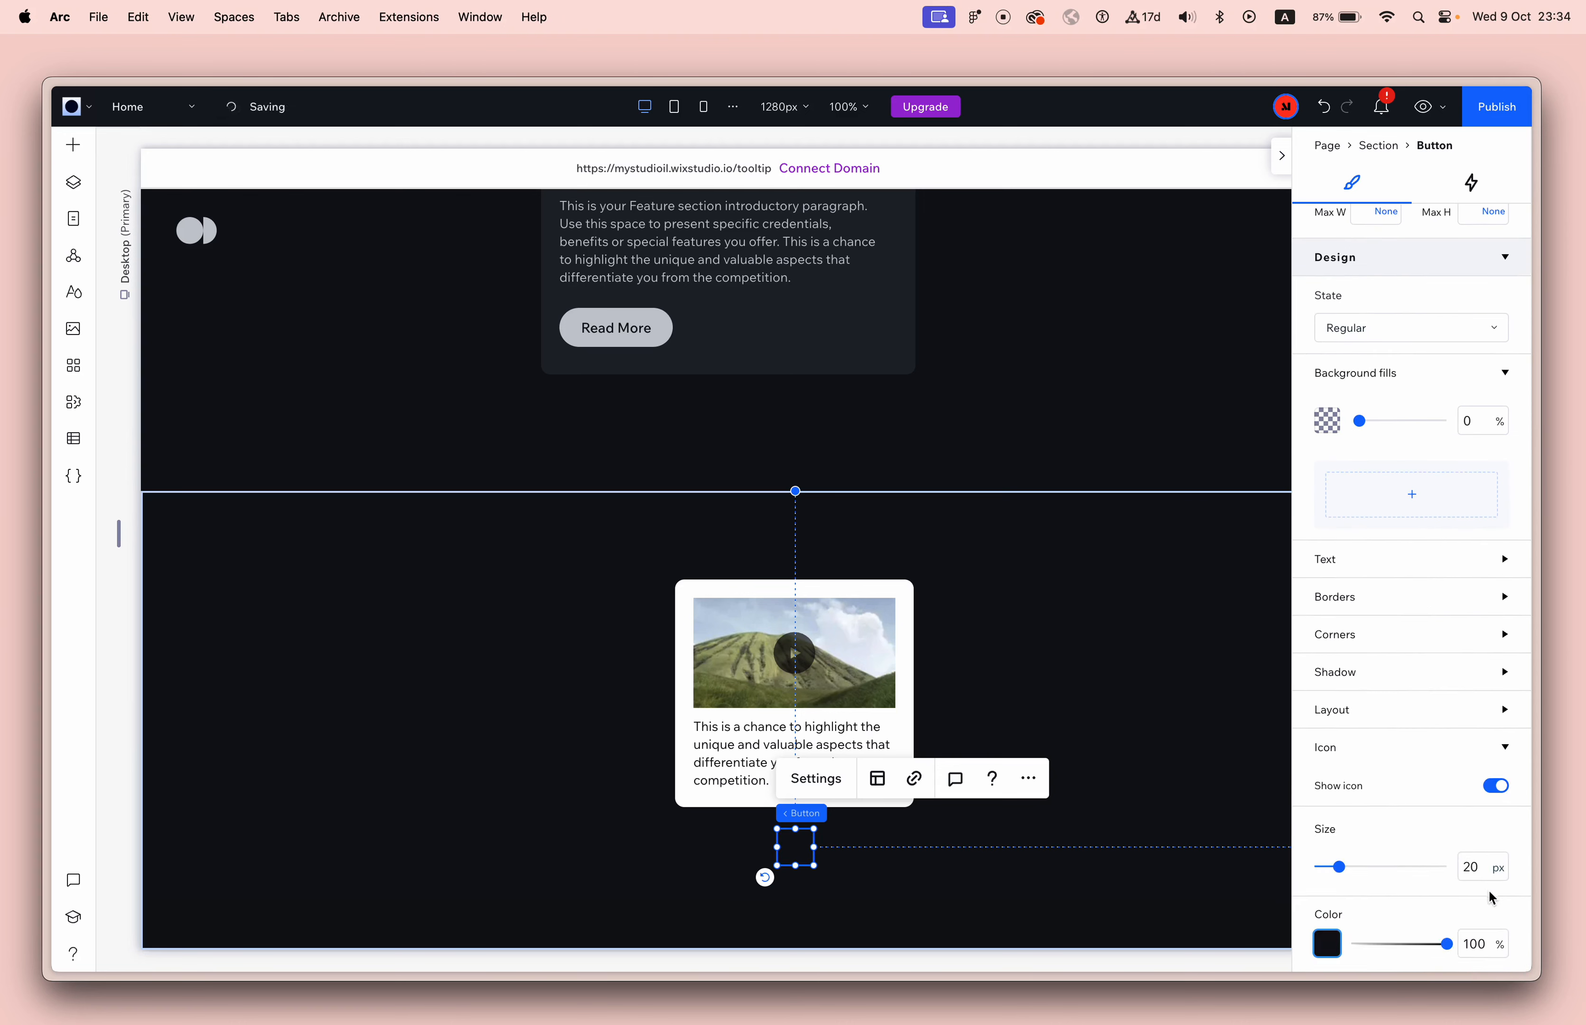
{"action": "left_click", "coordinate": [1333, 949]}
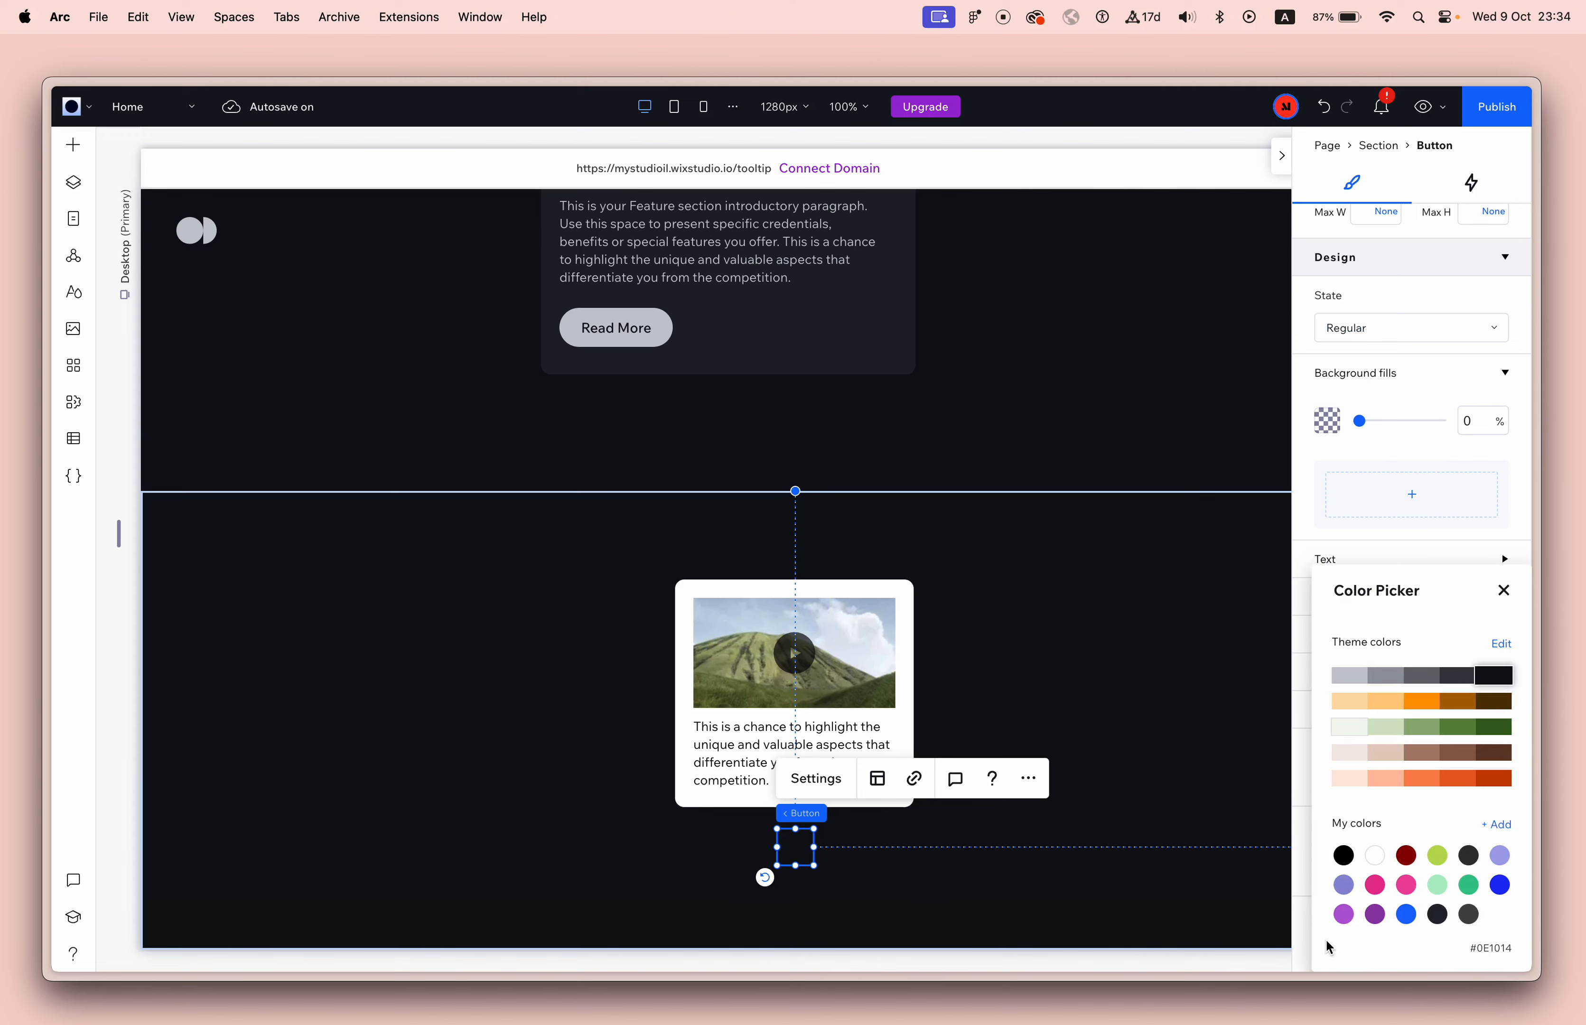
{"action": "left_click", "coordinate": [1375, 855]}
{"action": "left_click", "coordinate": [1505, 590]}
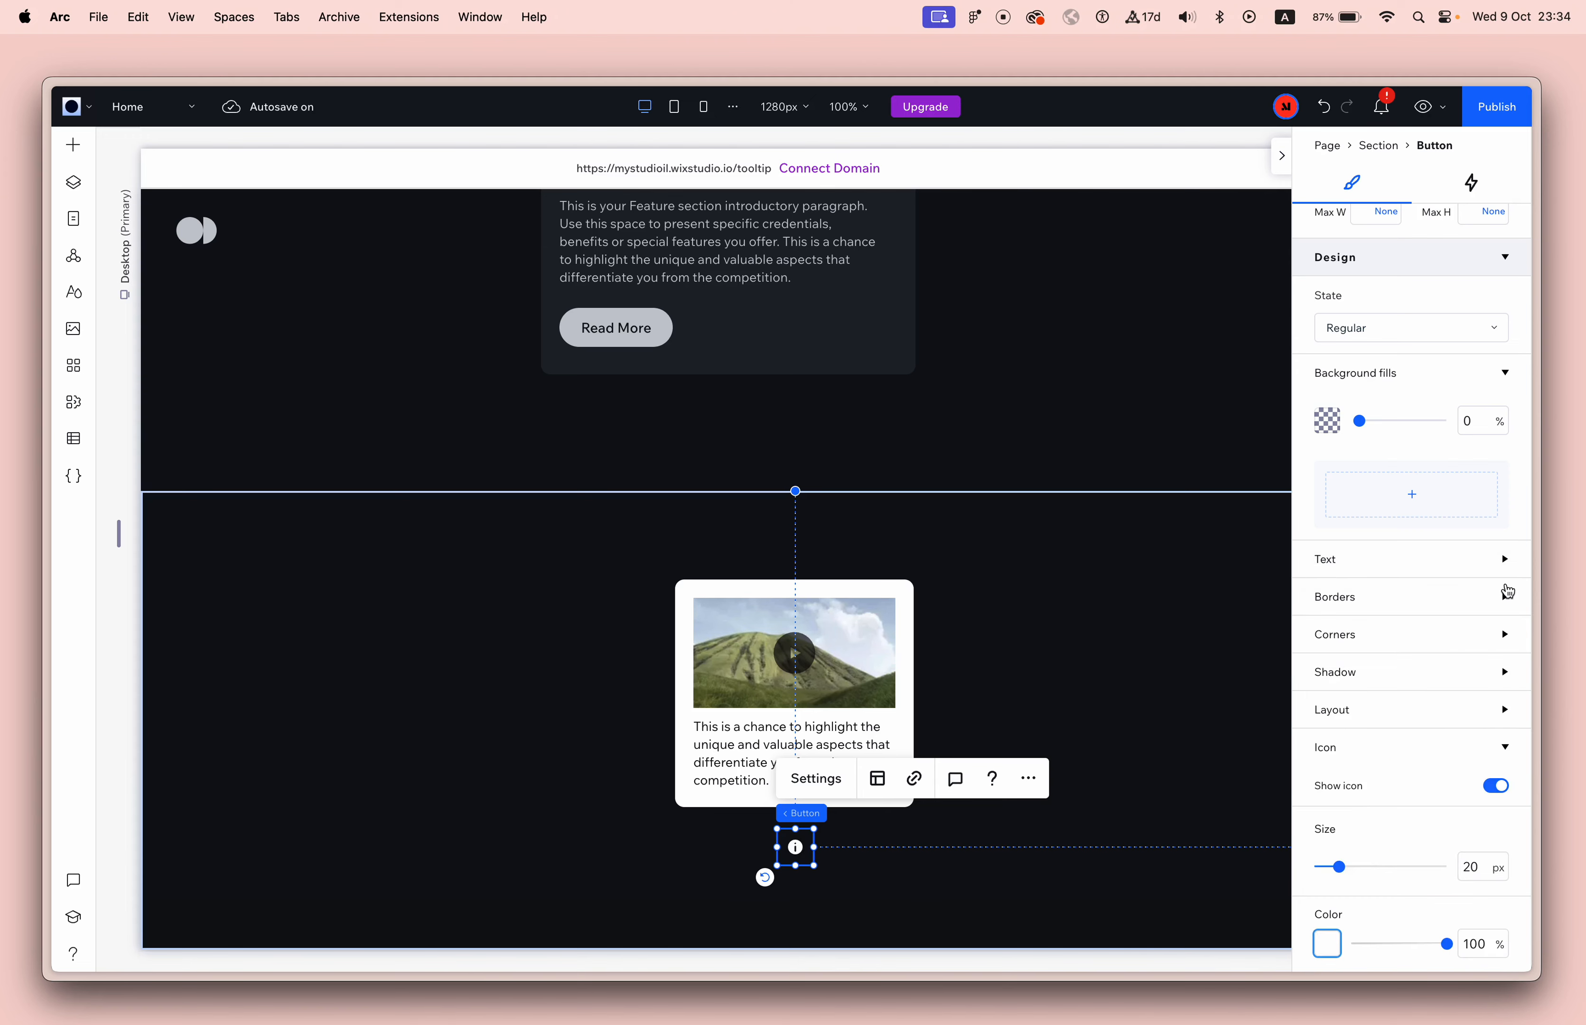
Check the info button's design in its Hover state.
{"action": "scroll", "coordinate": [1486, 546], "scroll_direction": "up", "scroll_amount": 3}
{"action": "left_click", "coordinate": [1444, 508]}
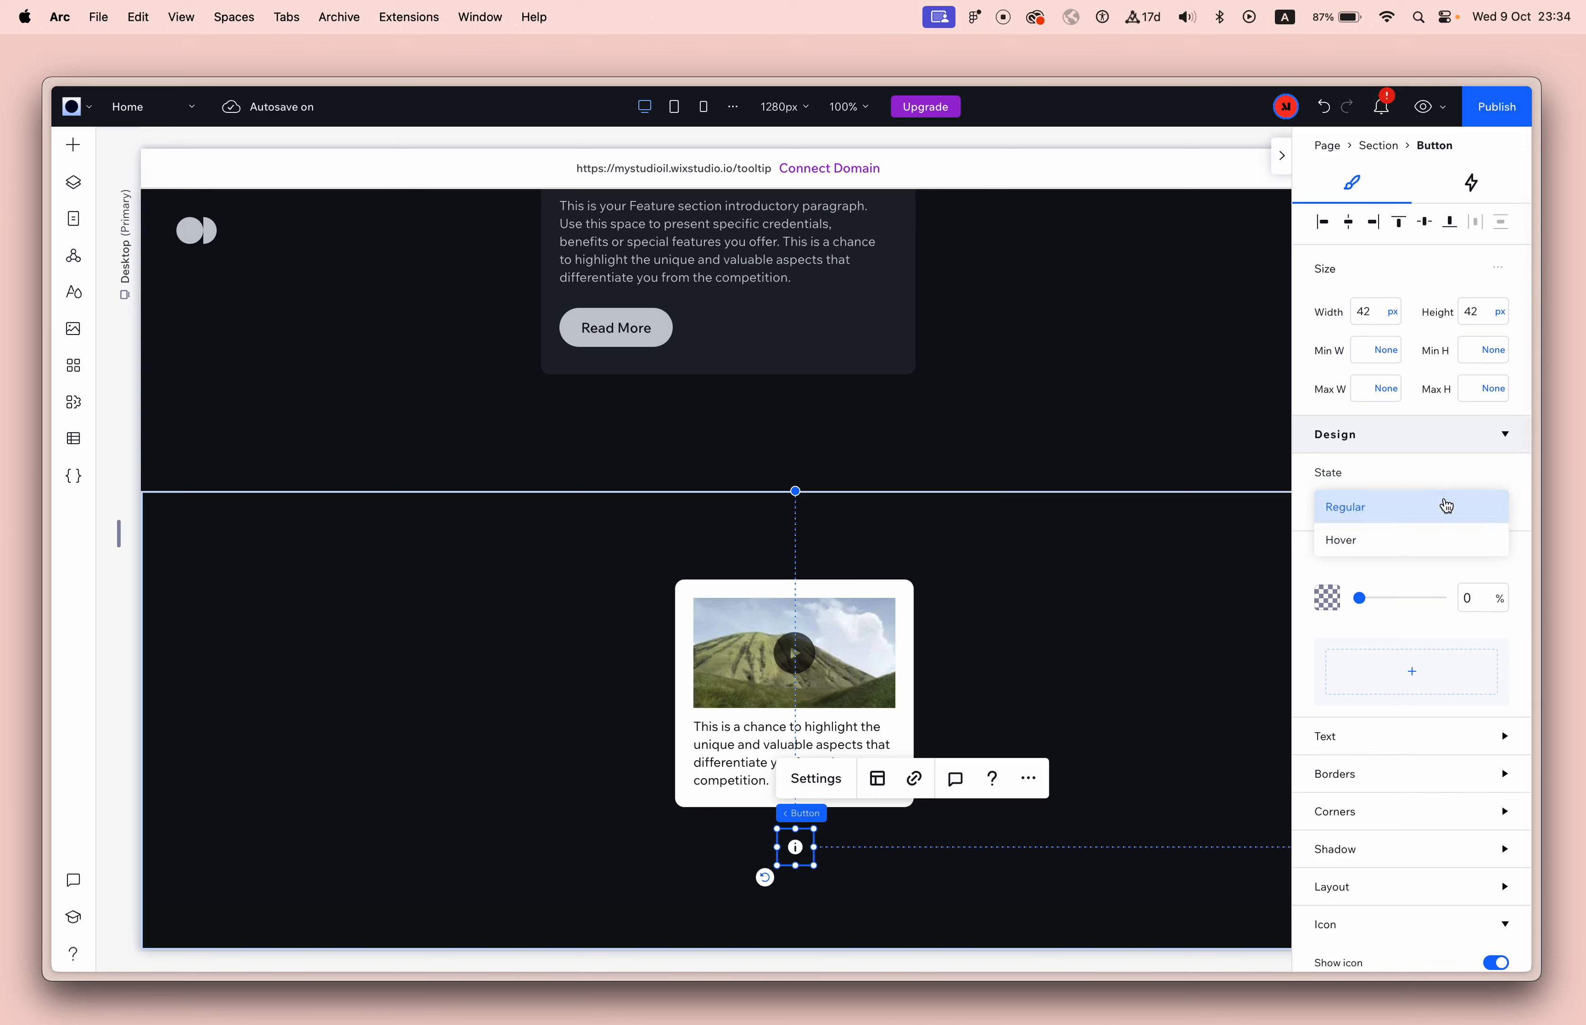
{"action": "left_click", "coordinate": [1442, 537]}
{"action": "left_click", "coordinate": [1092, 711]}
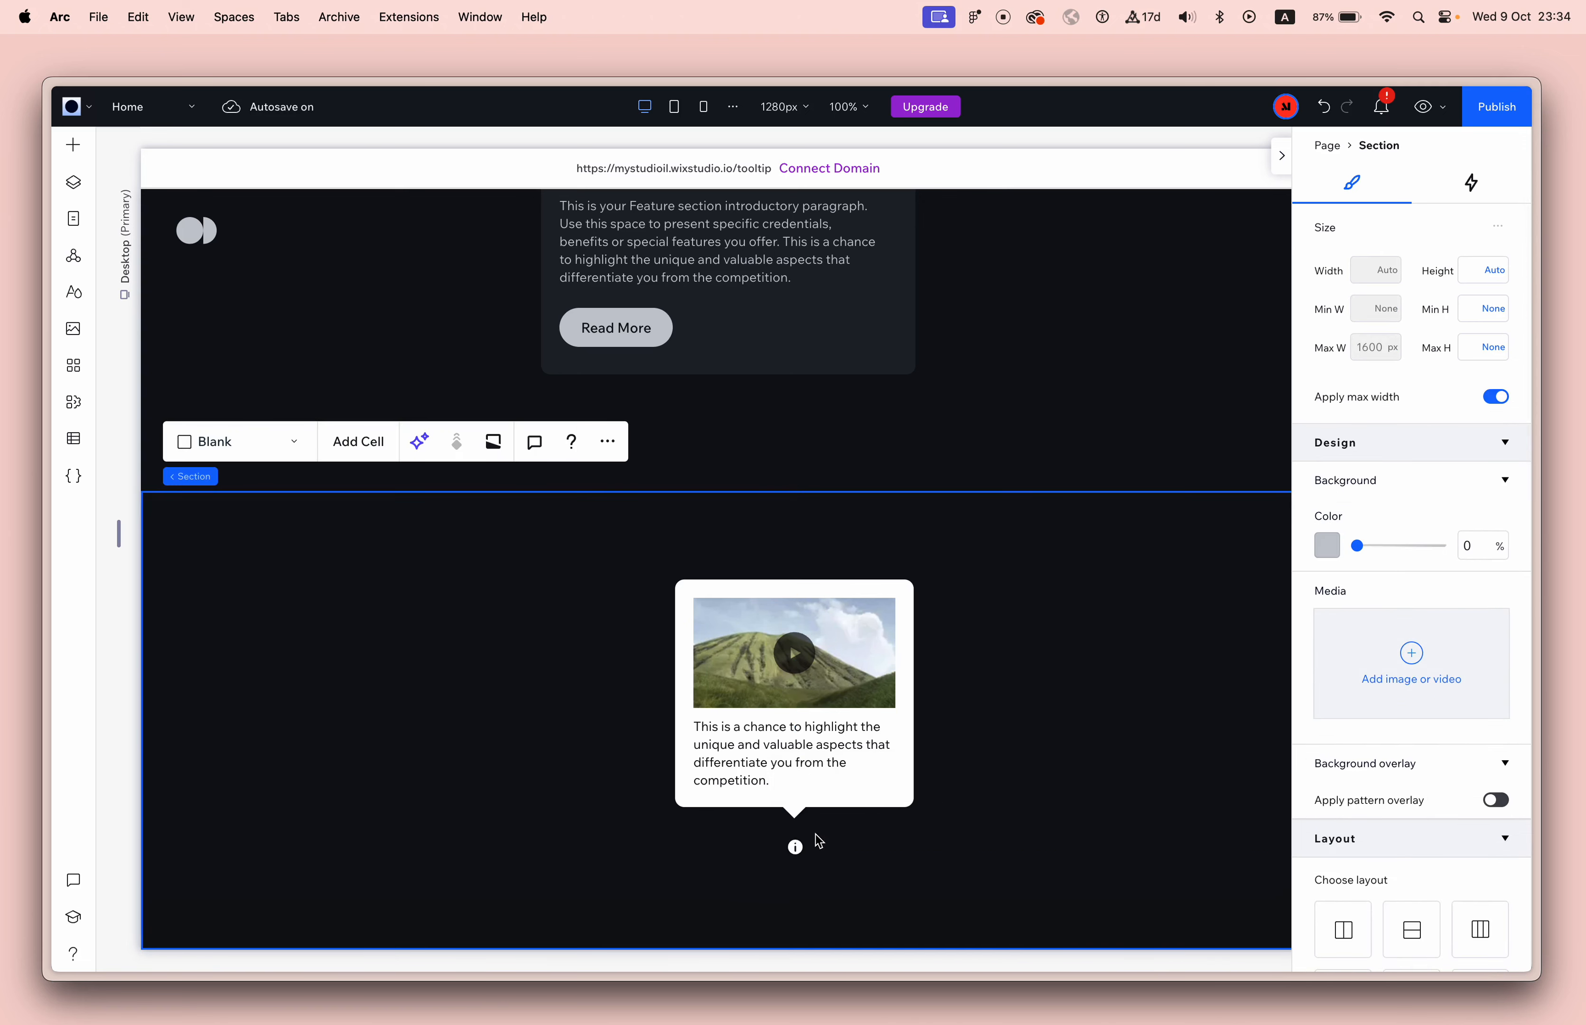
Set the info button's width and height to 22 px each.
{"action": "left_click", "coordinate": [797, 846]}
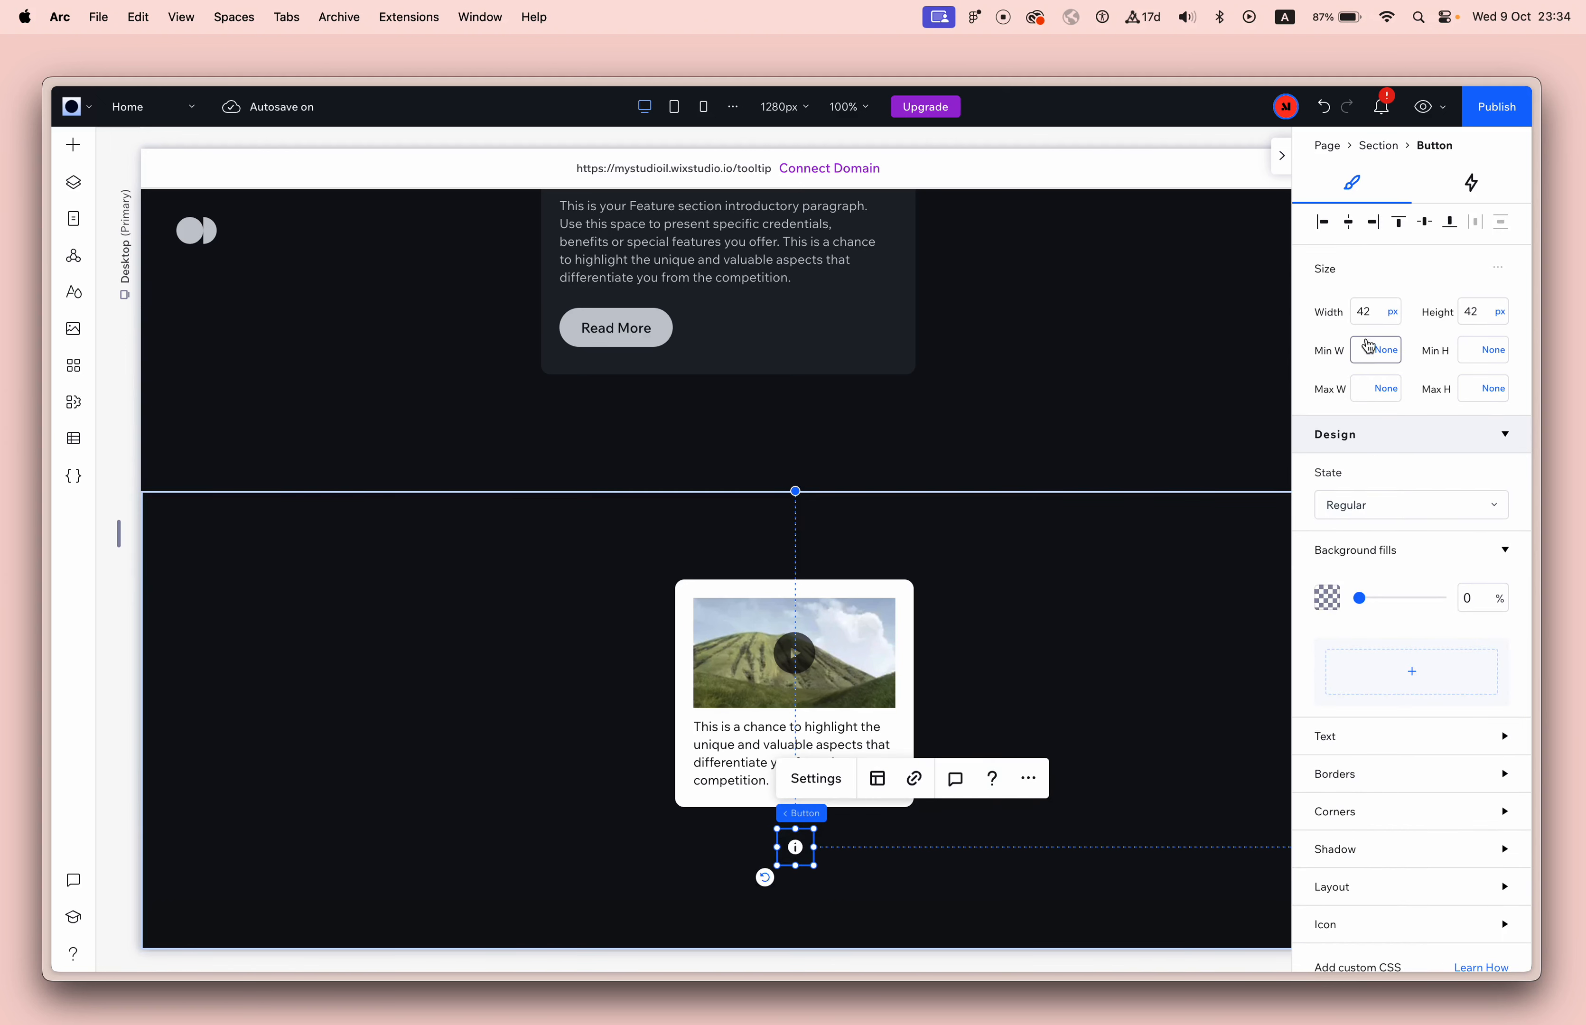
{"action": "left_click", "coordinate": [1375, 318]}
{"action": "type", "text": "22"}
{"action": "key", "text": "Tab"}
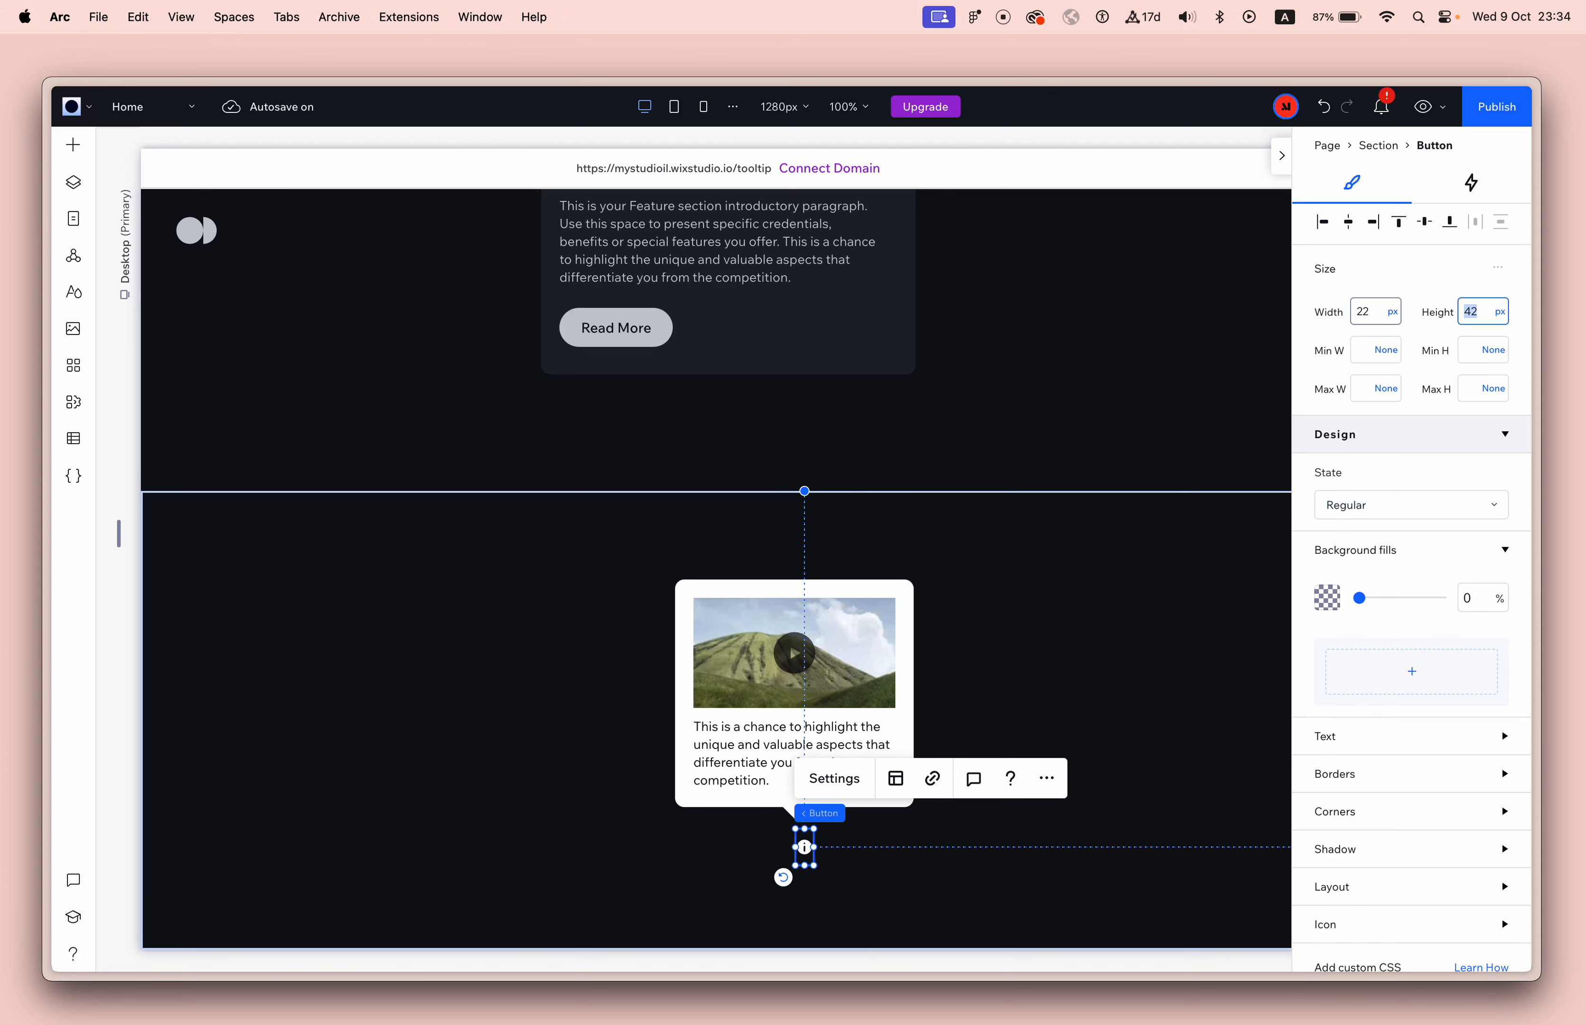
{"action": "key", "text": "Tab"}
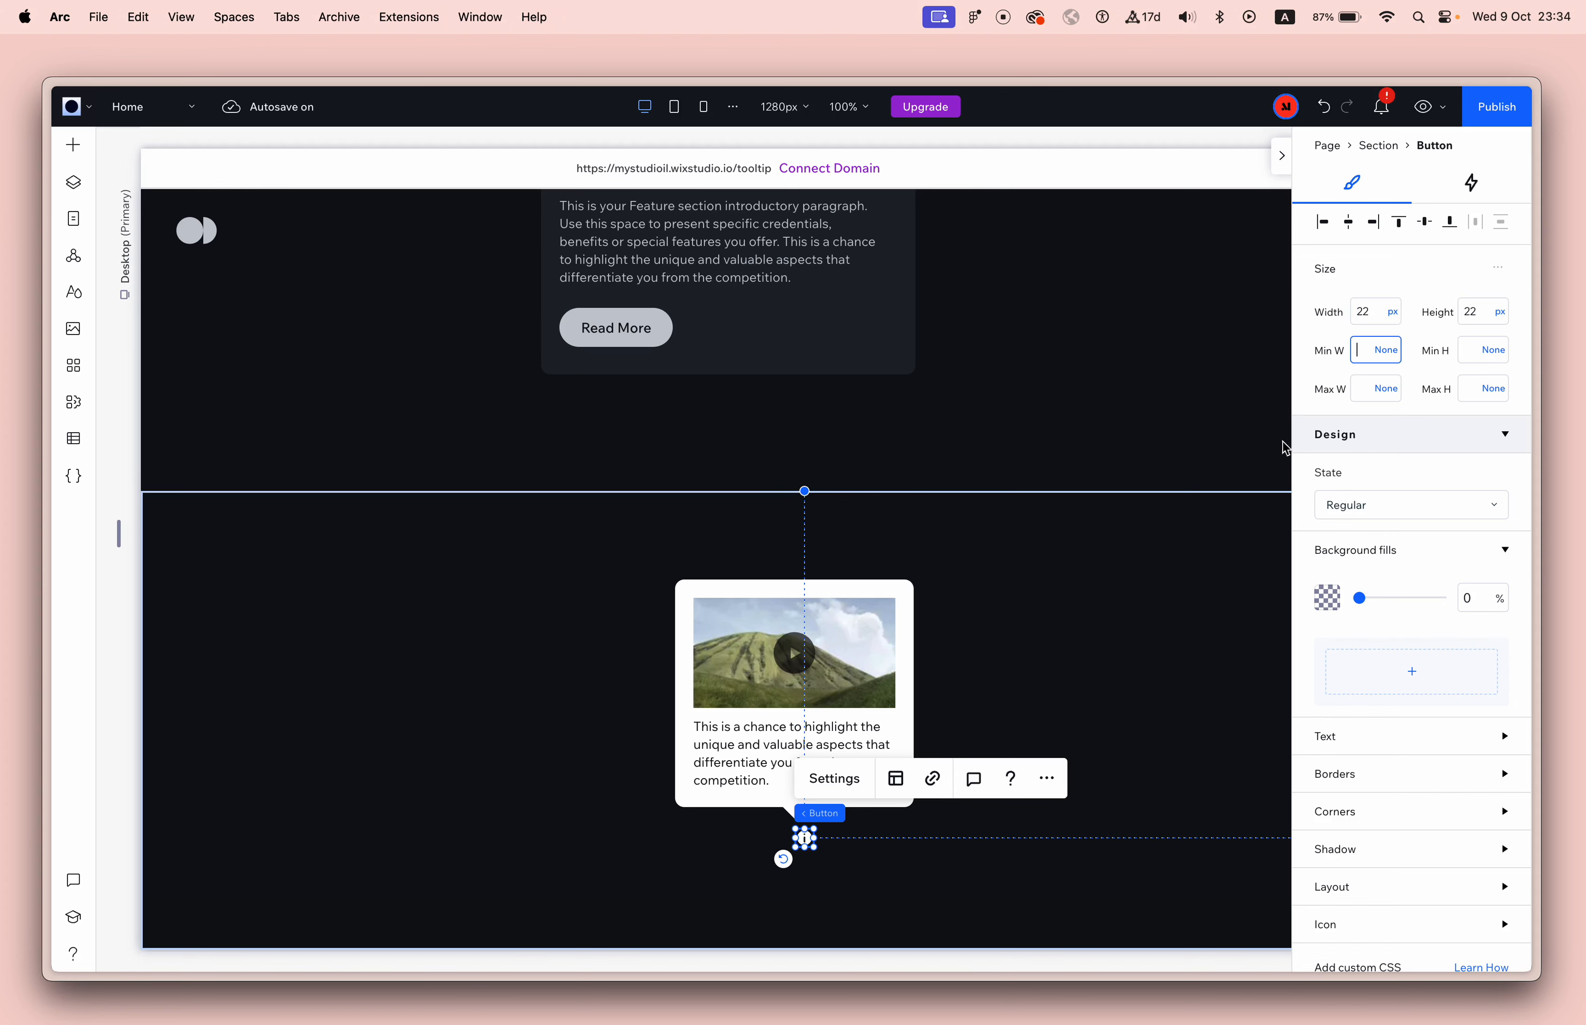
Align the info button horizontally under the tooltip's triangle pointer.
{"action": "scroll", "coordinate": [1326, 873], "scroll_direction": "down", "scroll_amount": 4}
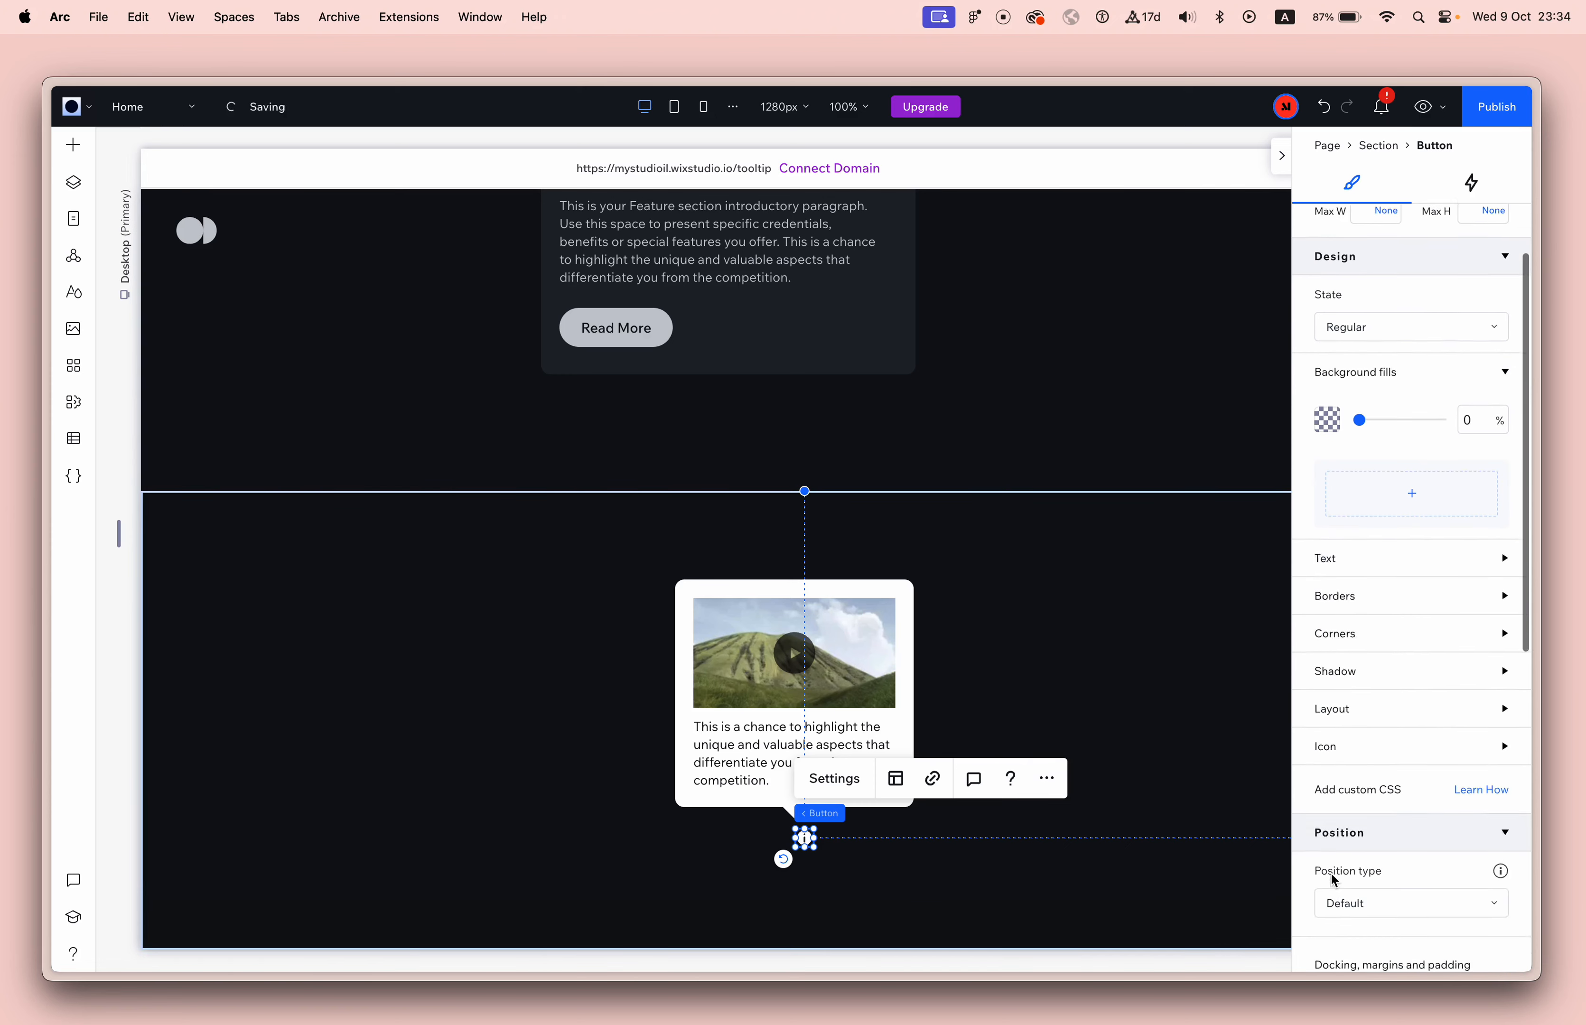
{"action": "left_click", "coordinate": [1369, 710]}
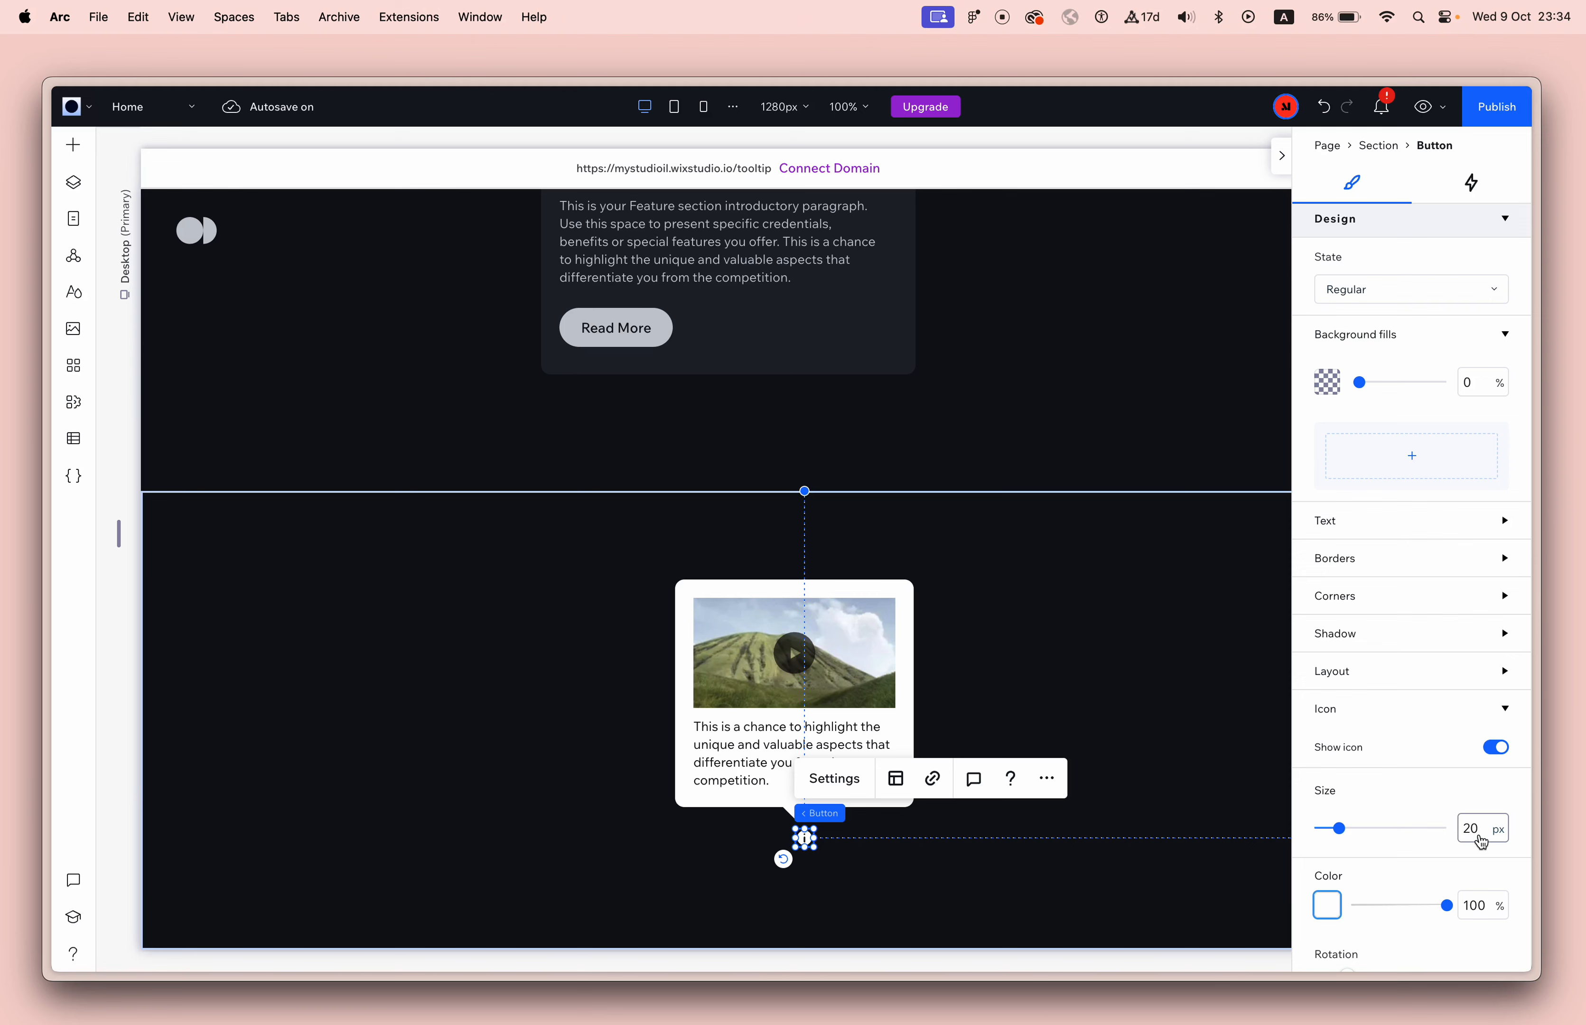
{"action": "scroll", "coordinate": [1401, 569], "scroll_direction": "up", "scroll_amount": 3}
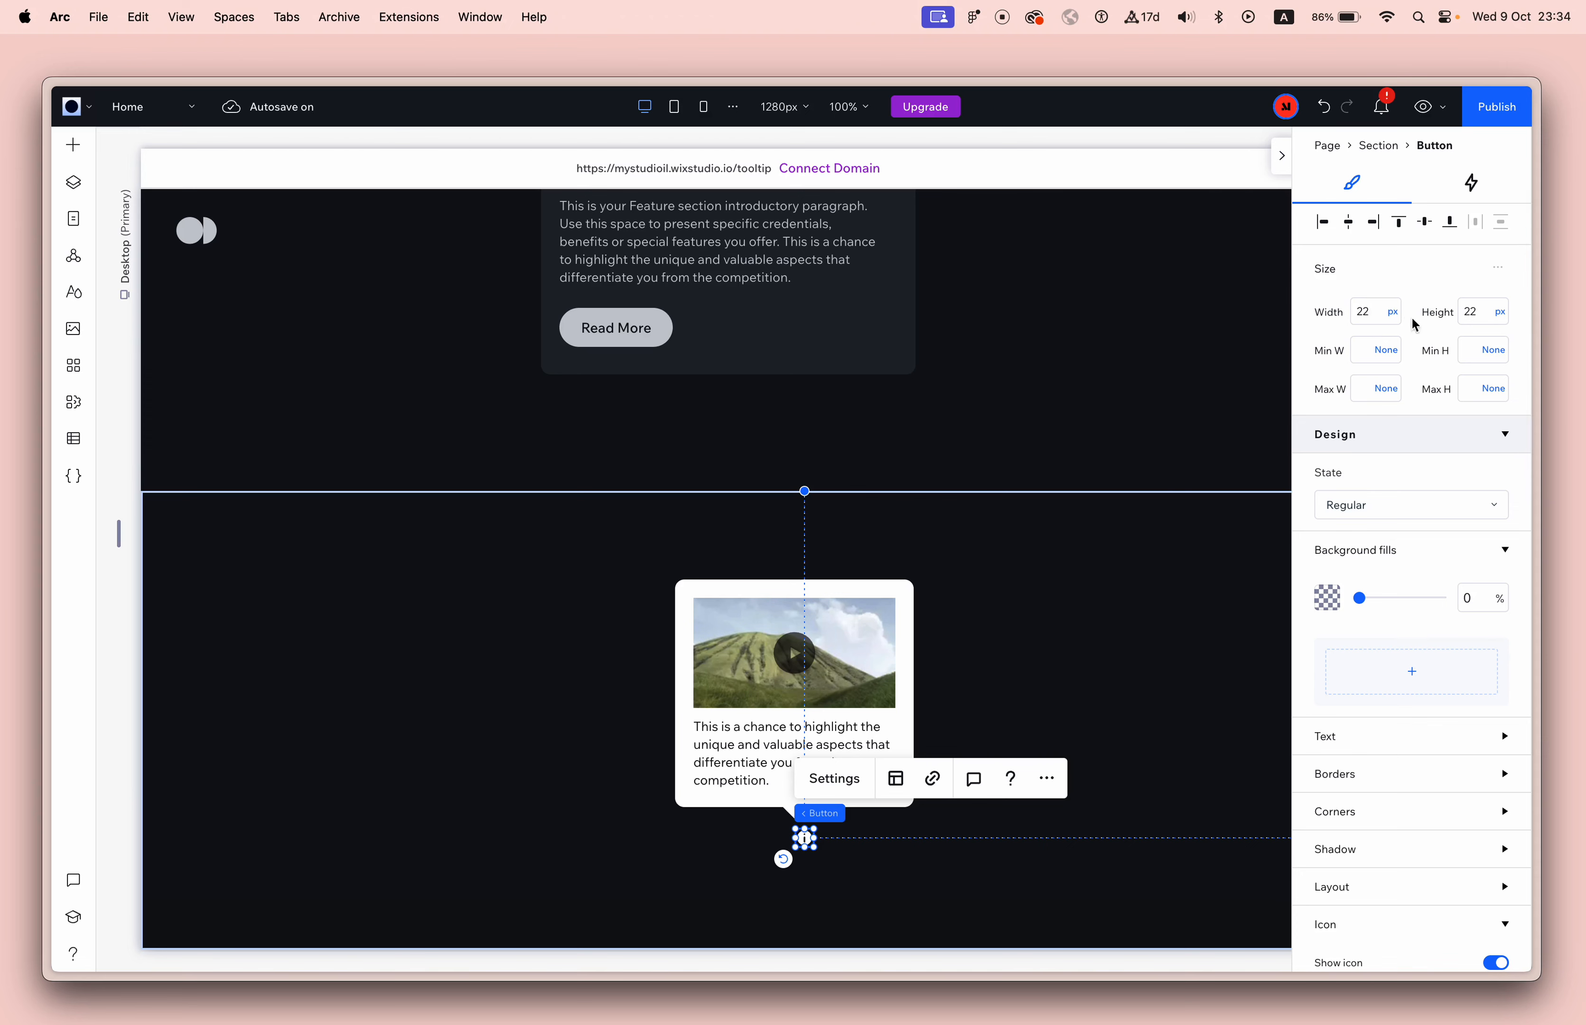
{"action": "left_click", "coordinate": [1060, 735]}
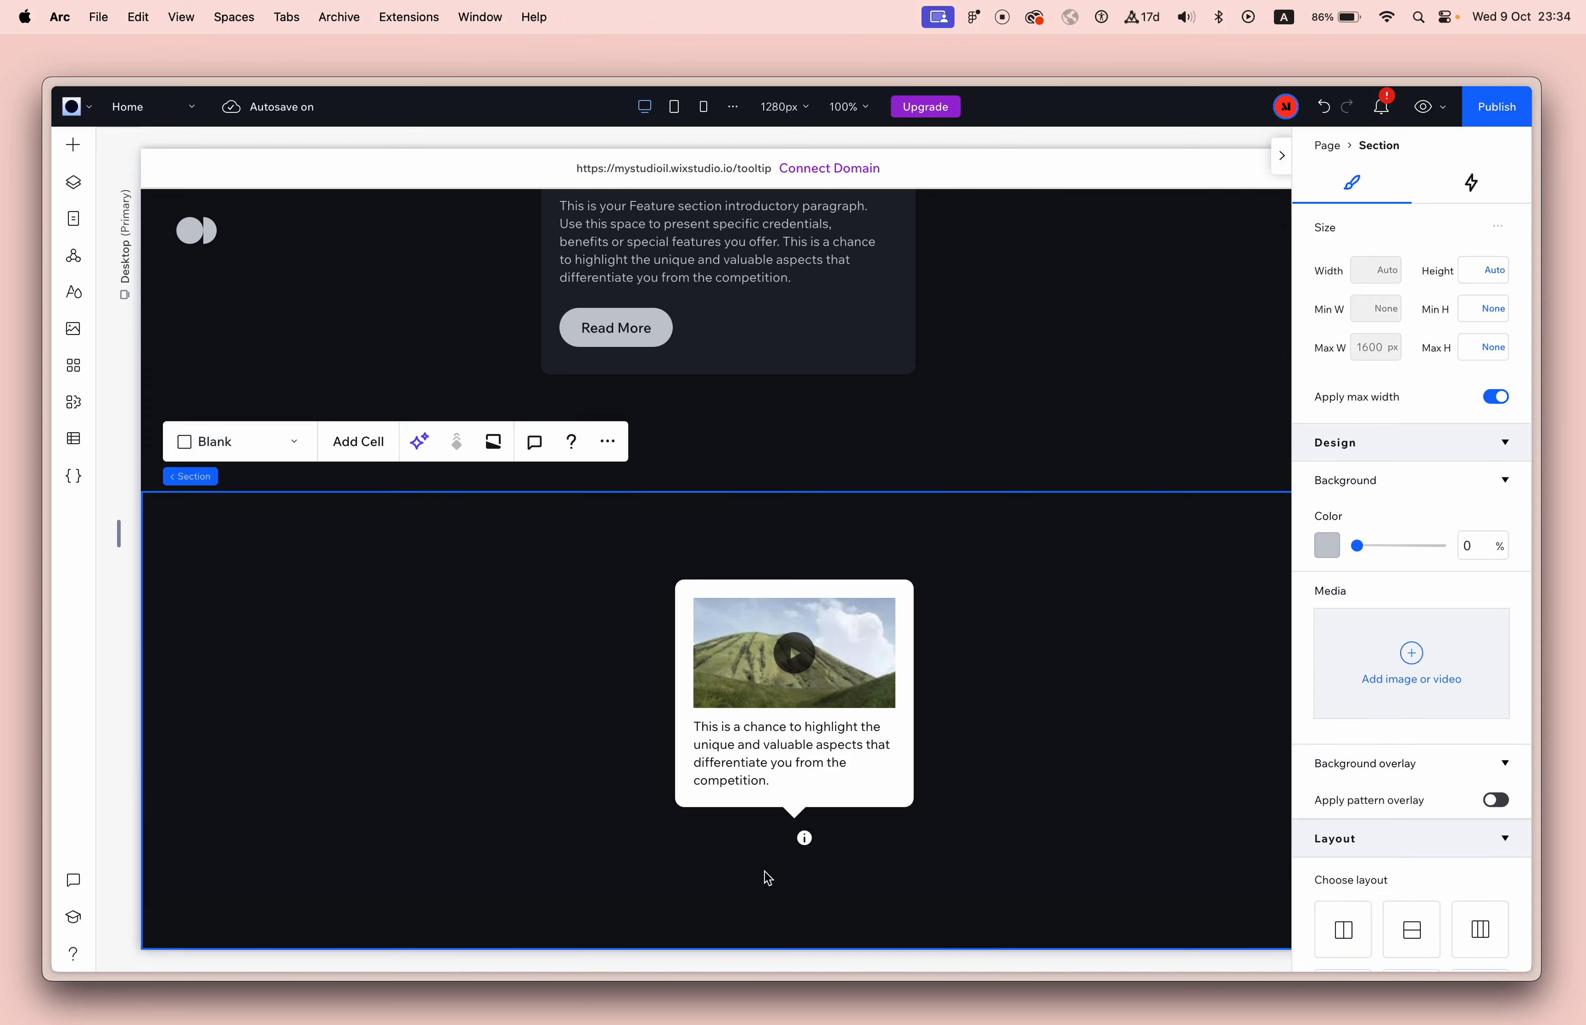
{"action": "left_click_drag", "start_coordinate": [804, 841], "coordinate": [797, 840]}
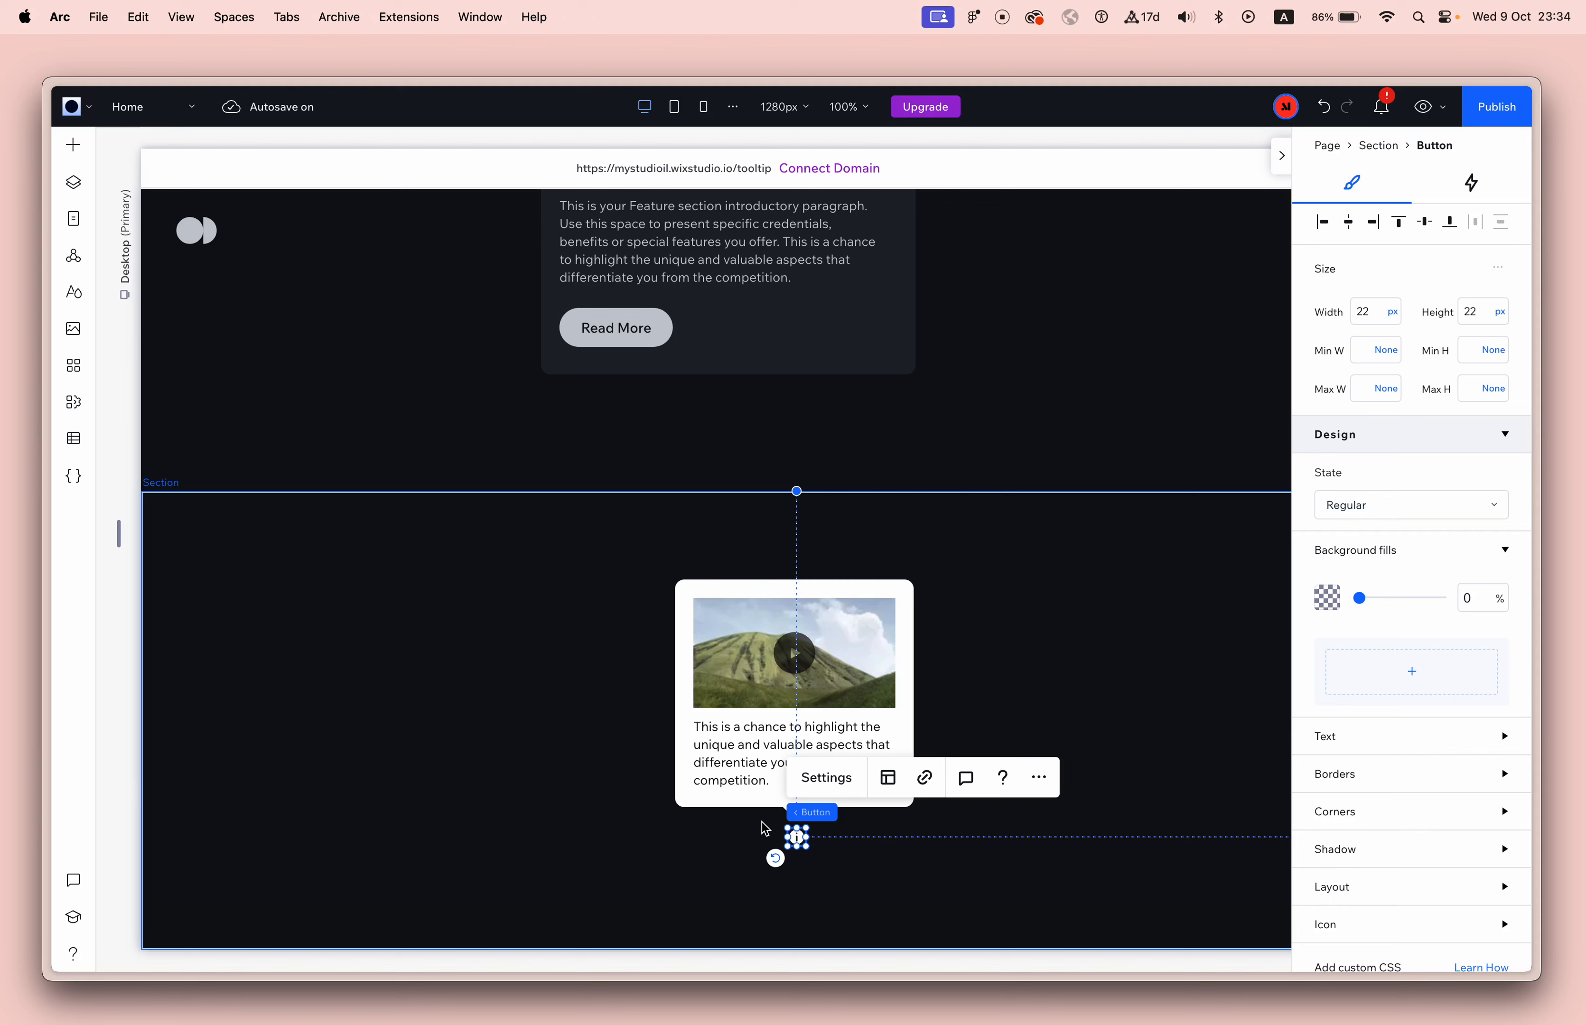
Apply a contour to the tooltip's video and round its corners with a linked corner radius.
{"action": "left_click", "coordinate": [739, 666]}
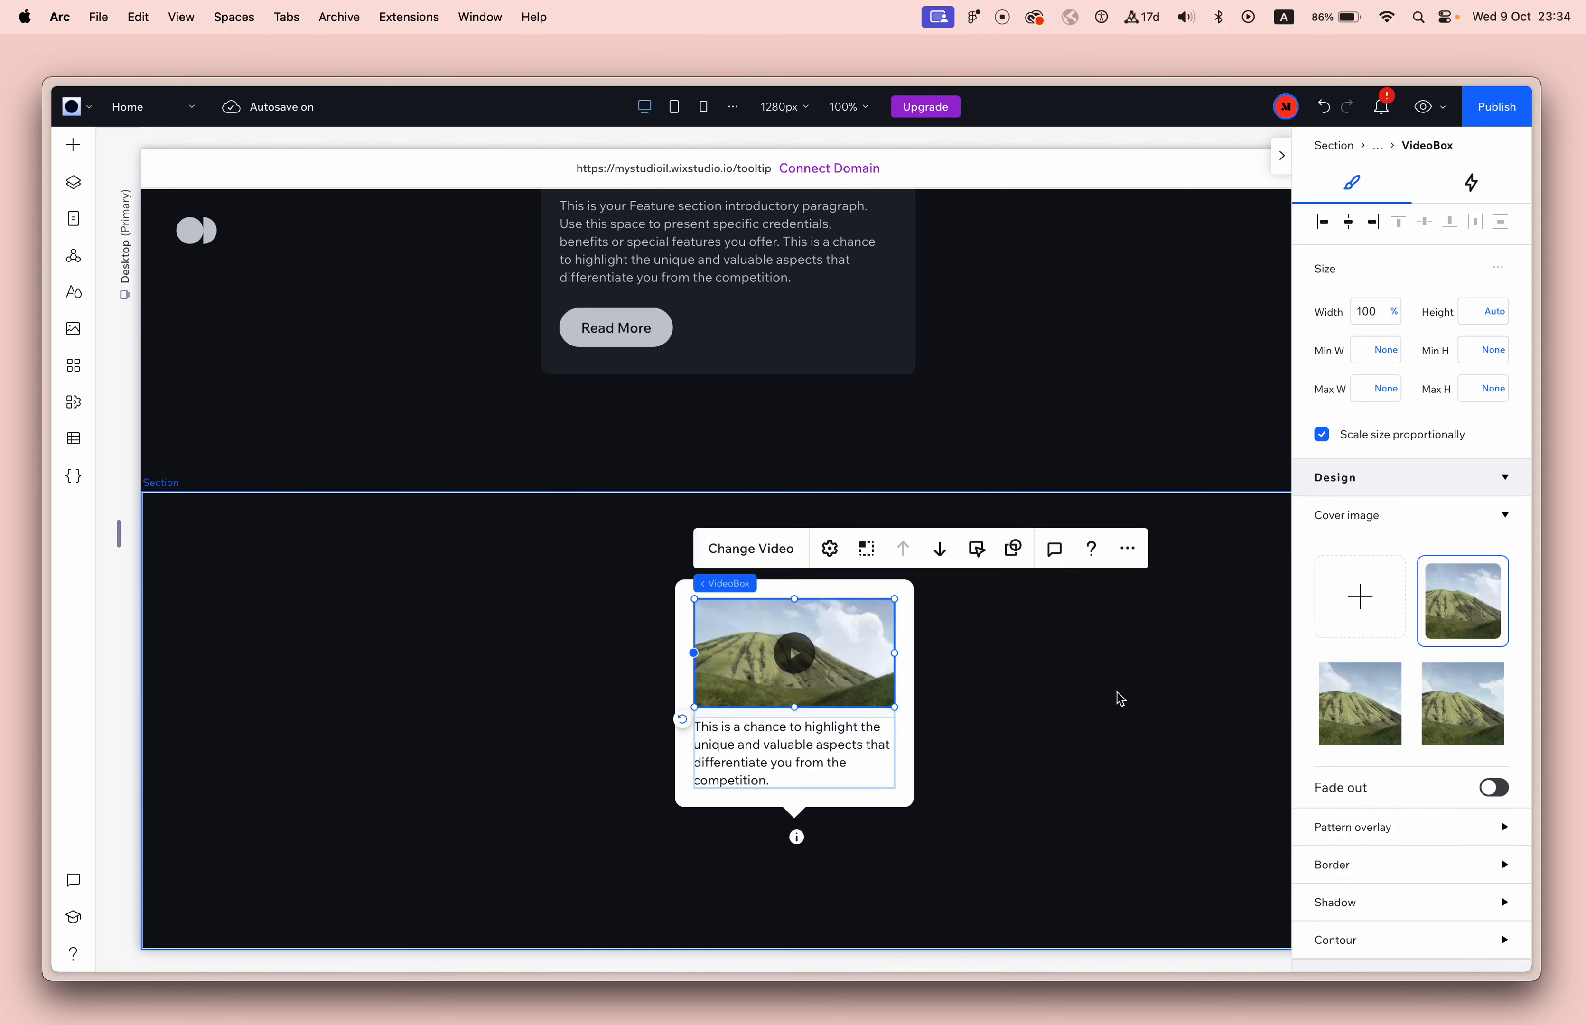
{"action": "scroll", "coordinate": [1424, 833], "scroll_direction": "down", "scroll_amount": 2}
{"action": "left_click", "coordinate": [1396, 884]}
{"action": "scroll", "coordinate": [1397, 876], "scroll_direction": "down", "scroll_amount": 3}
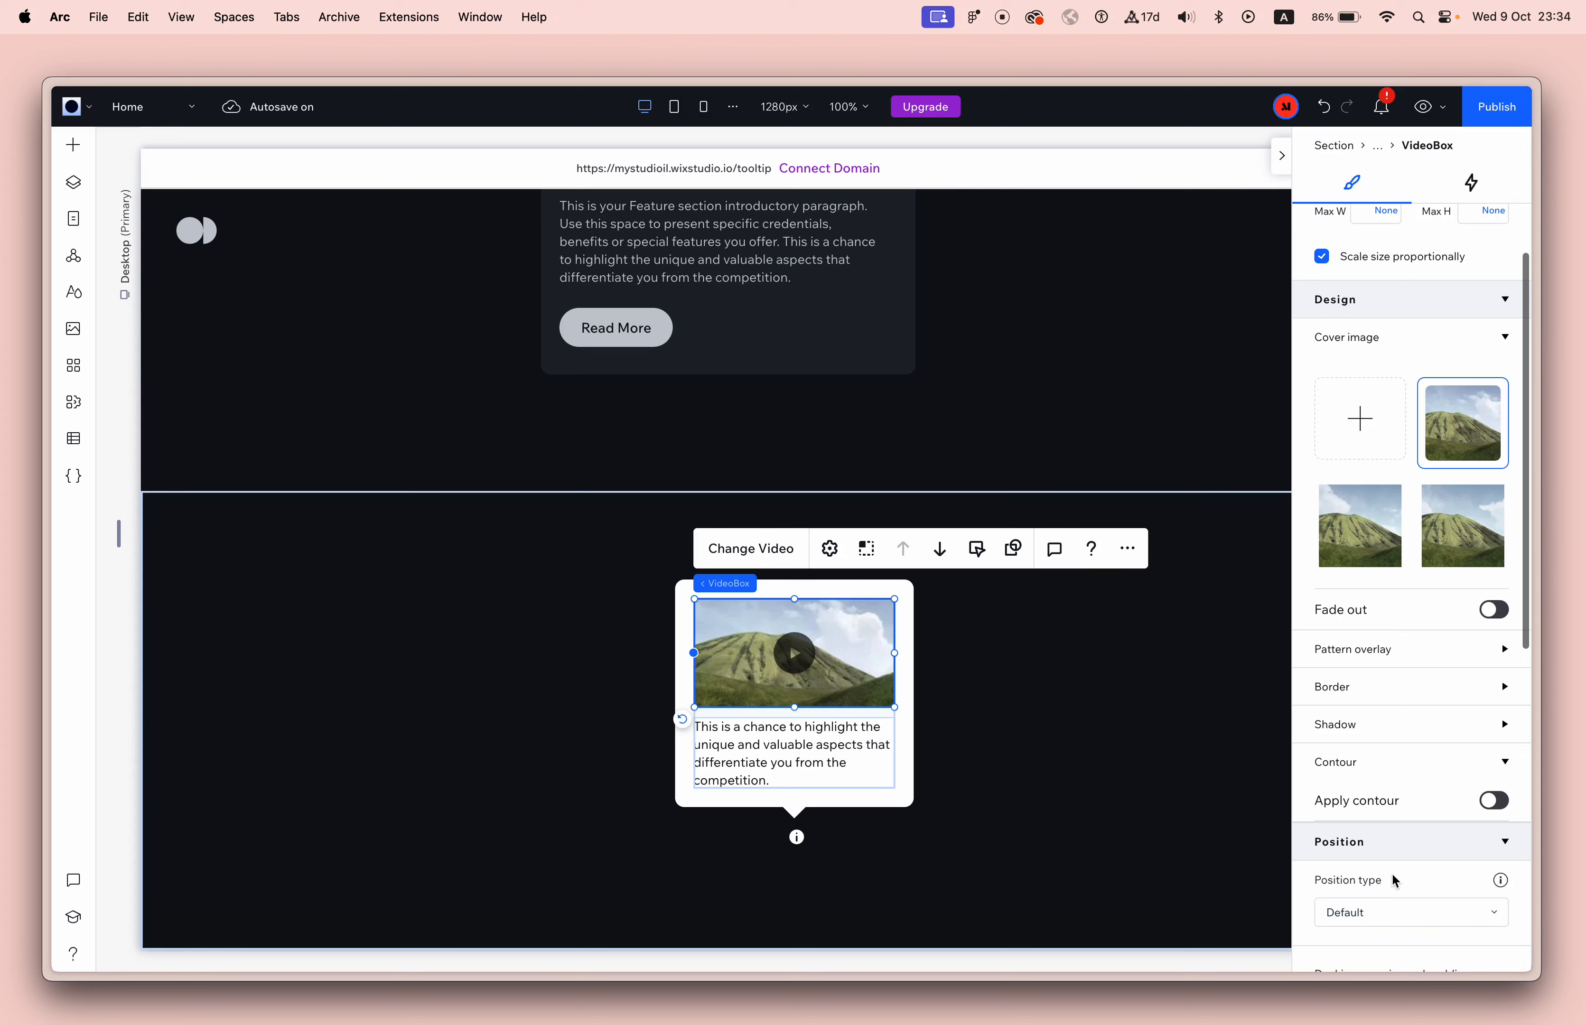
{"action": "left_click", "coordinate": [1489, 811]}
{"action": "left_click", "coordinate": [1344, 865]}
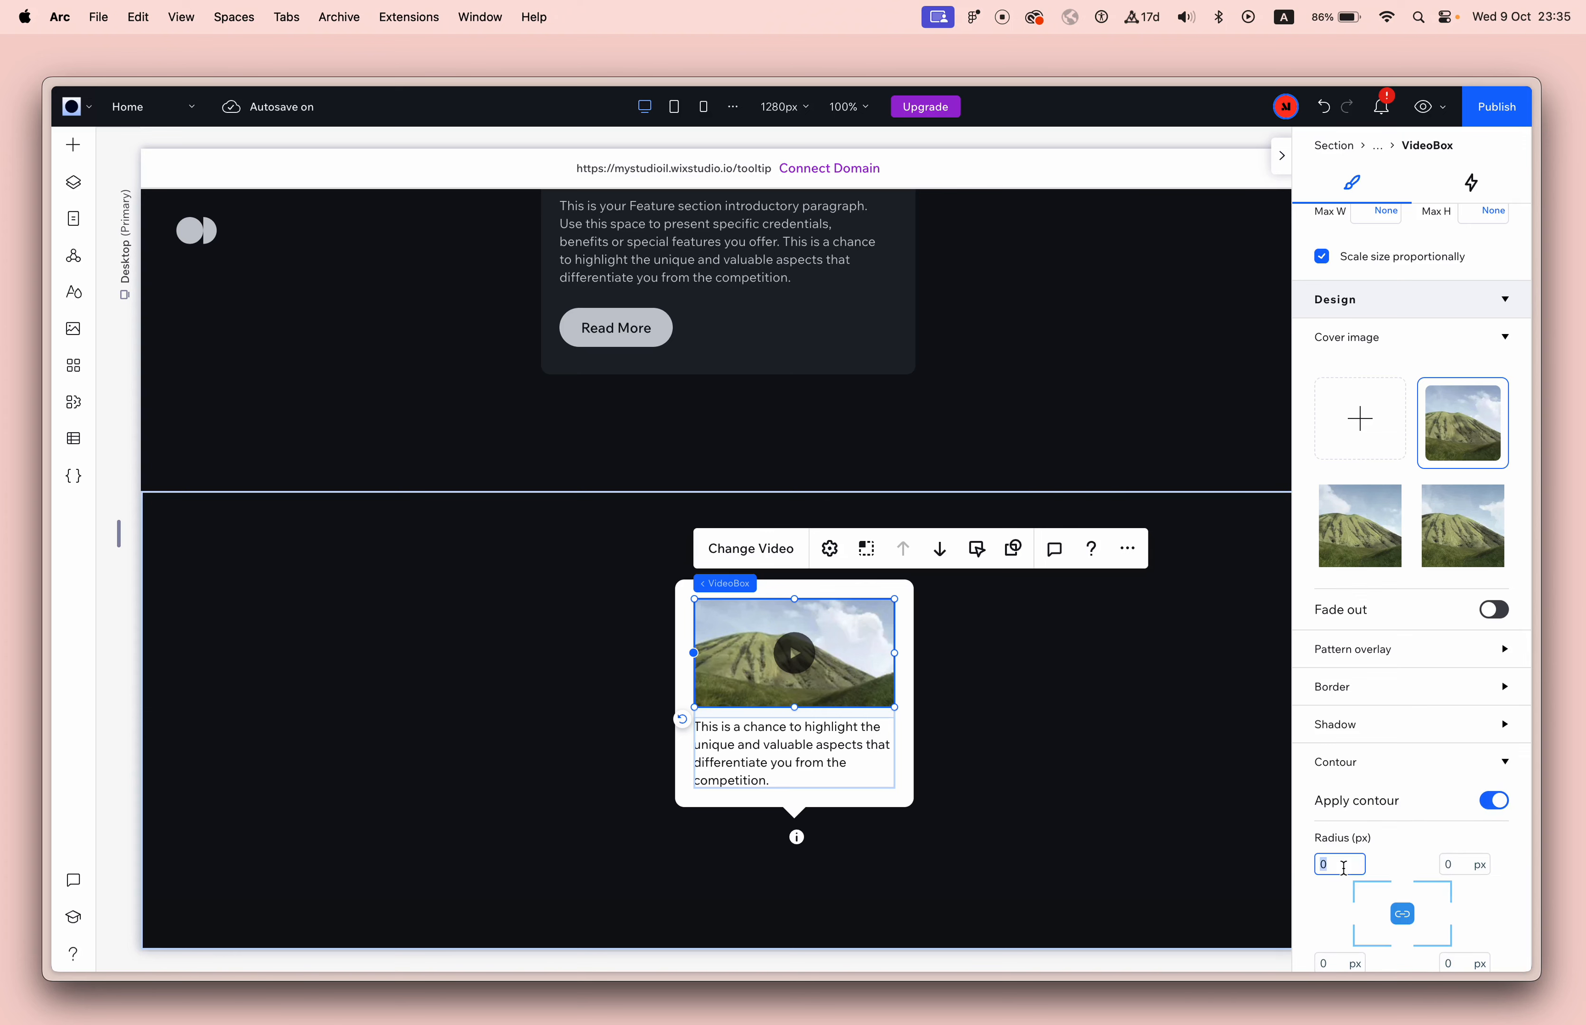
{"action": "left_click", "coordinate": [1096, 804]}
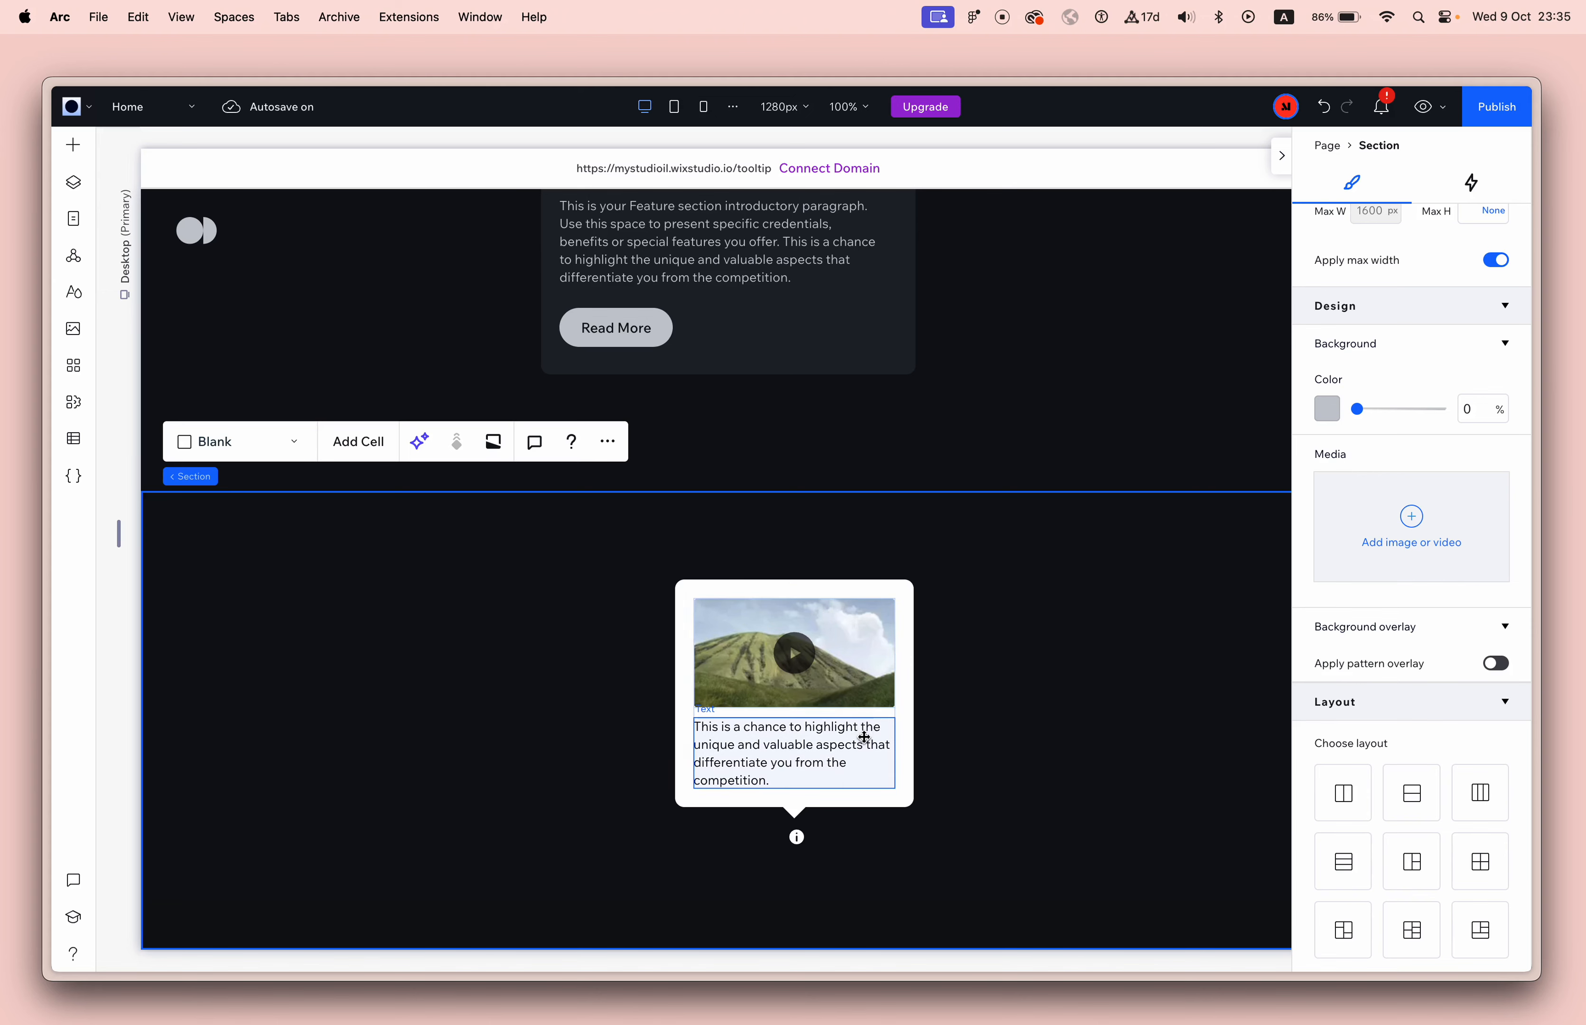
{"action": "left_click", "coordinate": [797, 839]}
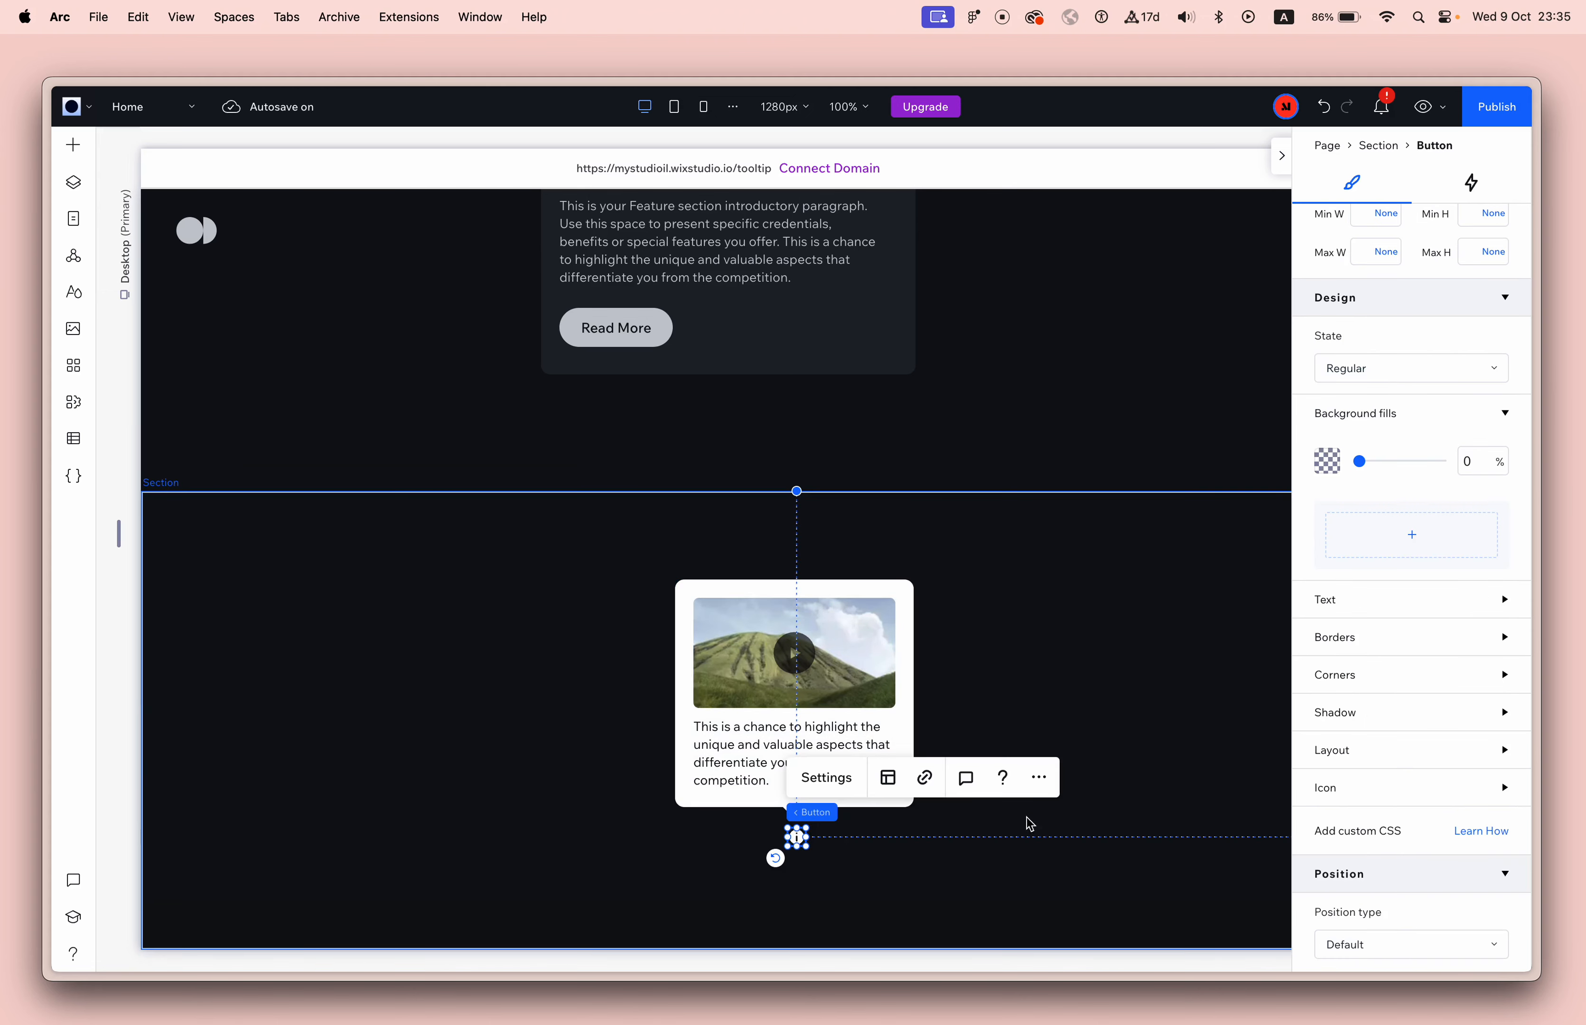
{"action": "left_click", "coordinate": [1472, 181]}
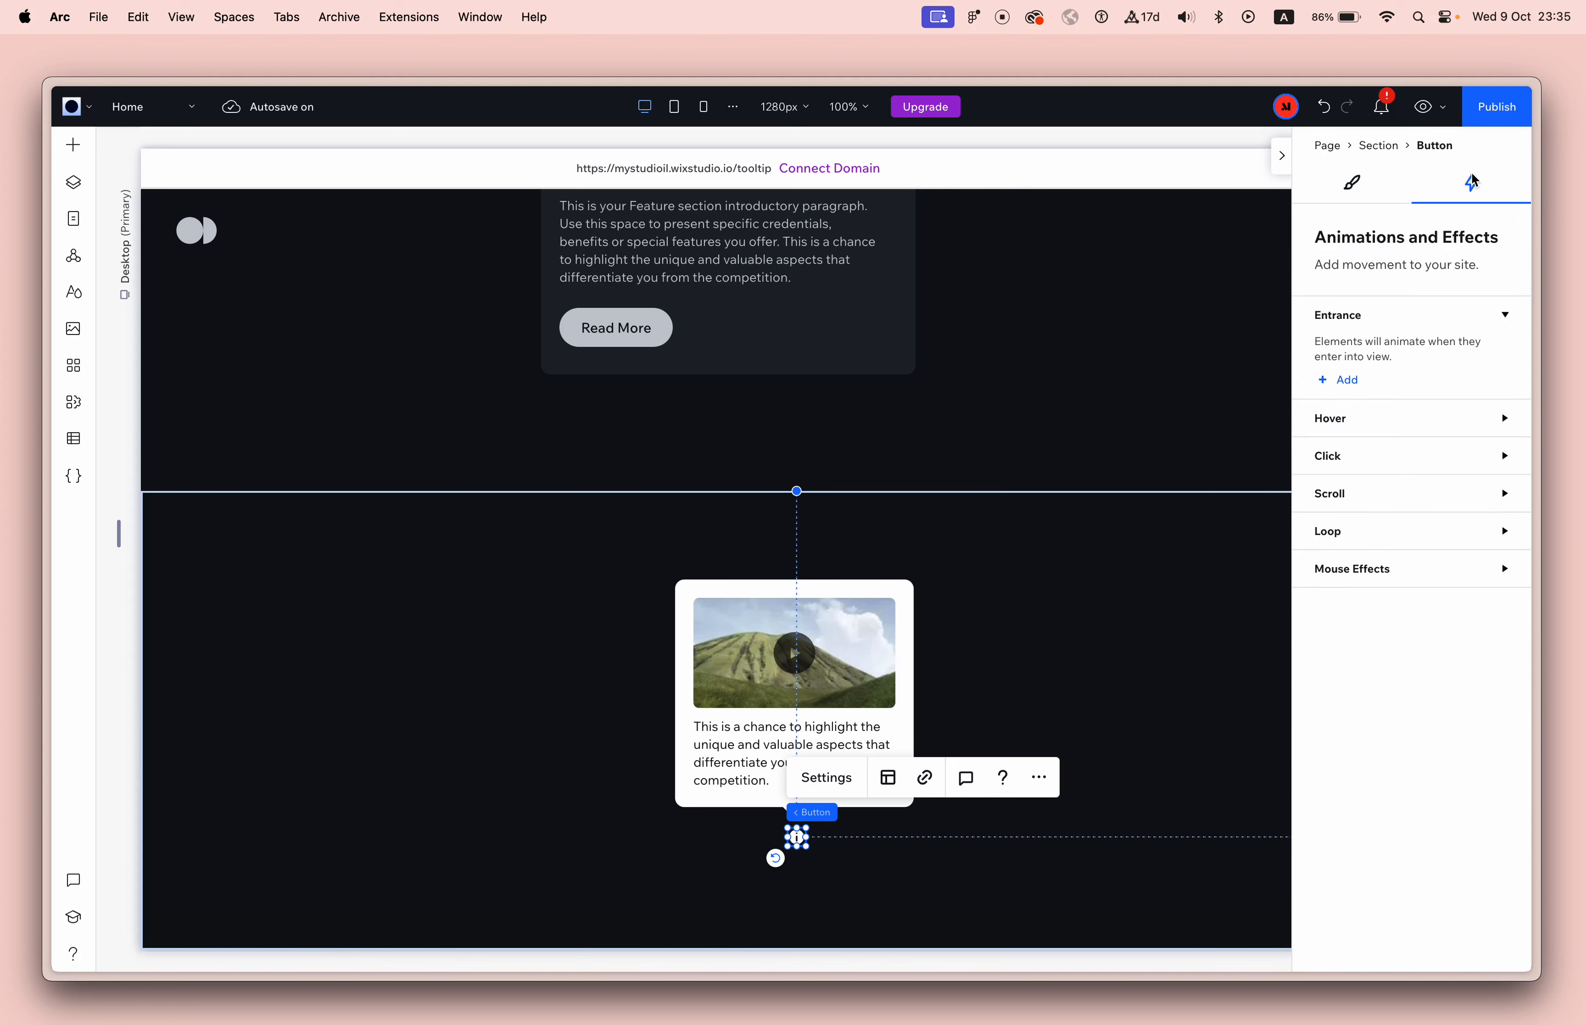
{"action": "left_click", "coordinate": [1351, 457]}
{"action": "left_click", "coordinate": [1347, 519]}
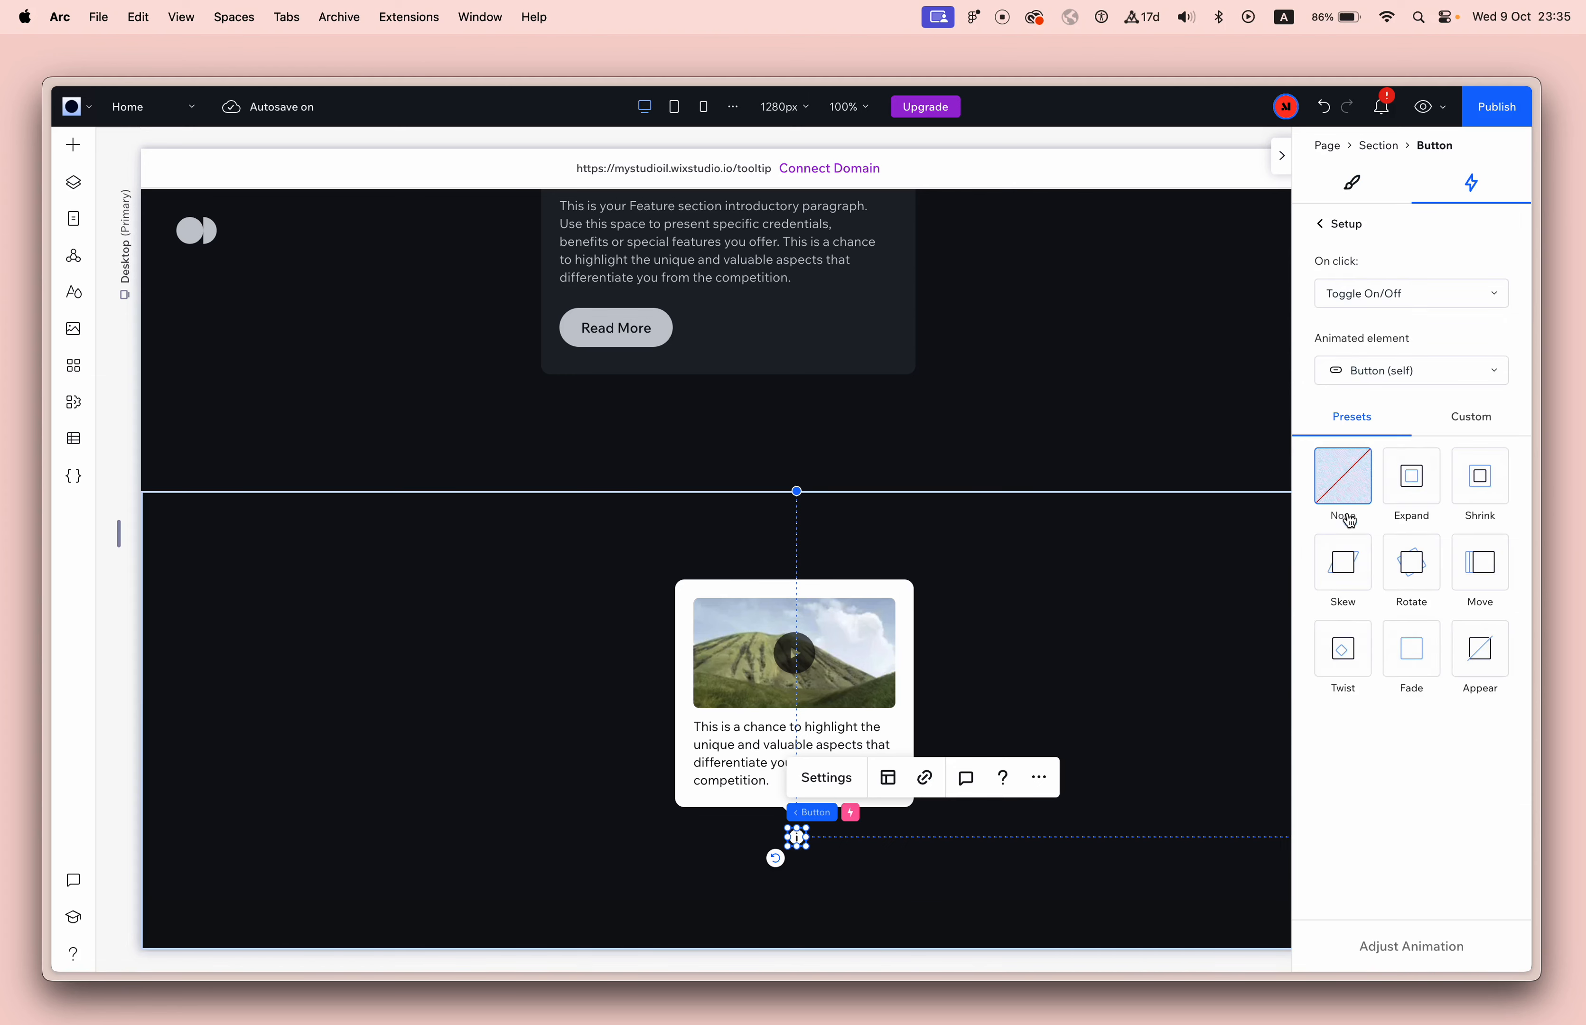
{"action": "left_click", "coordinate": [1405, 368]}
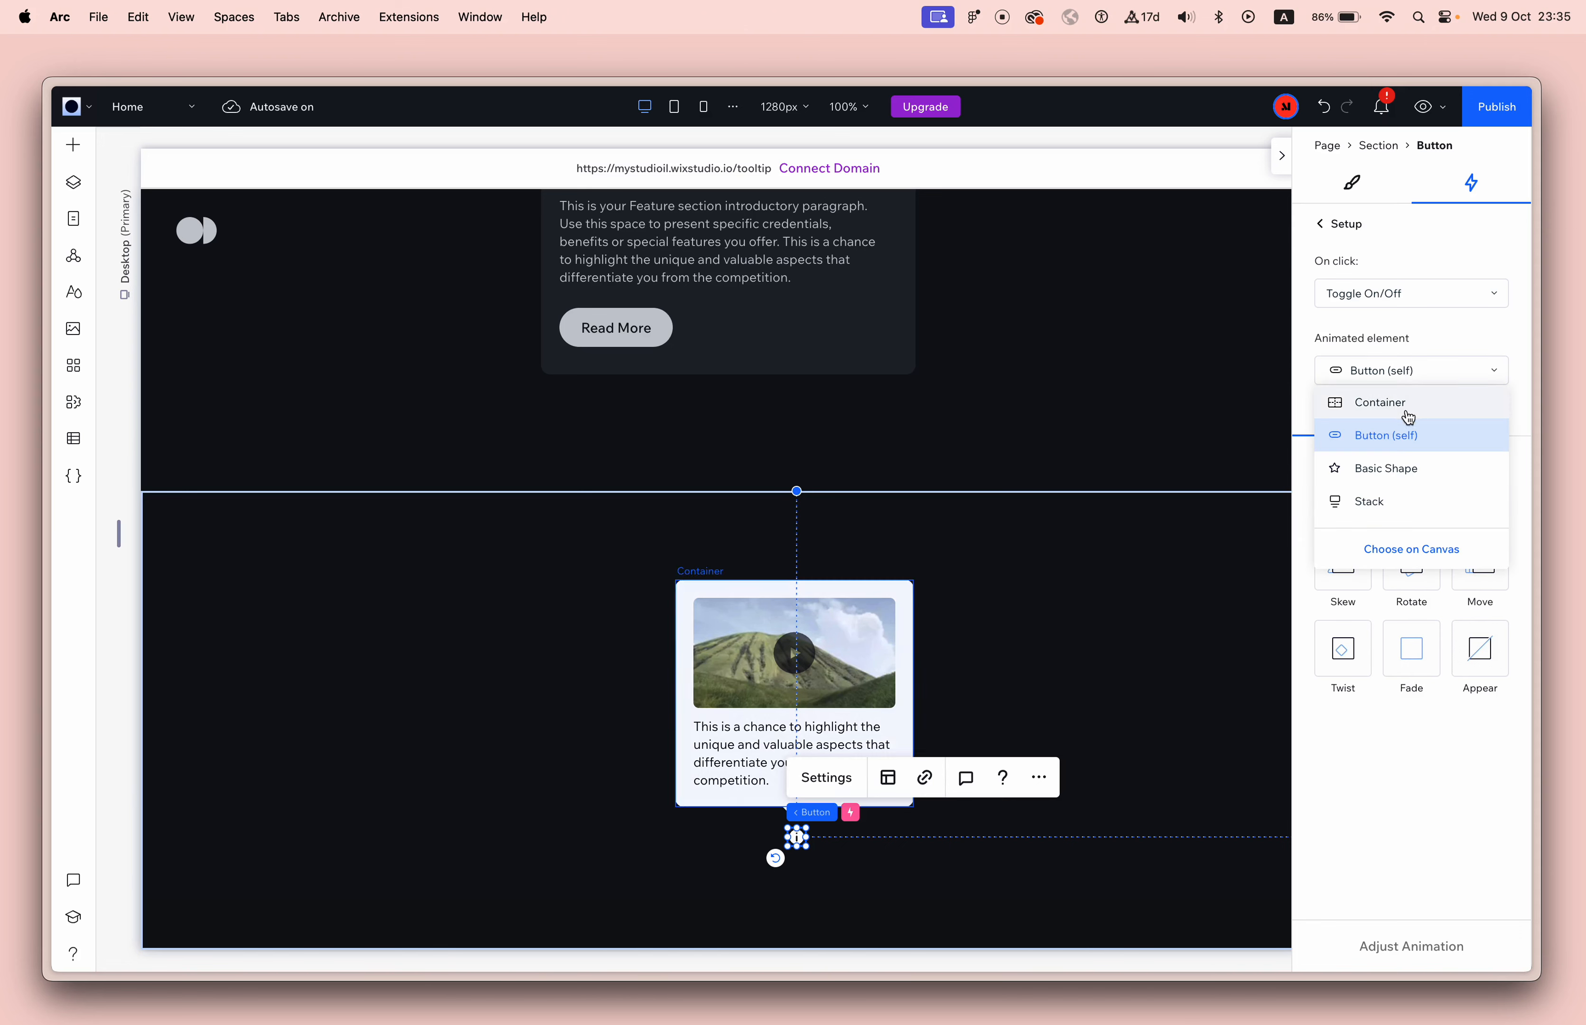
Rename the layer of the container holding the video and text as "Tooltip Content".
{"action": "left_click", "coordinate": [902, 606]}
{"action": "left_click", "coordinate": [902, 606]}
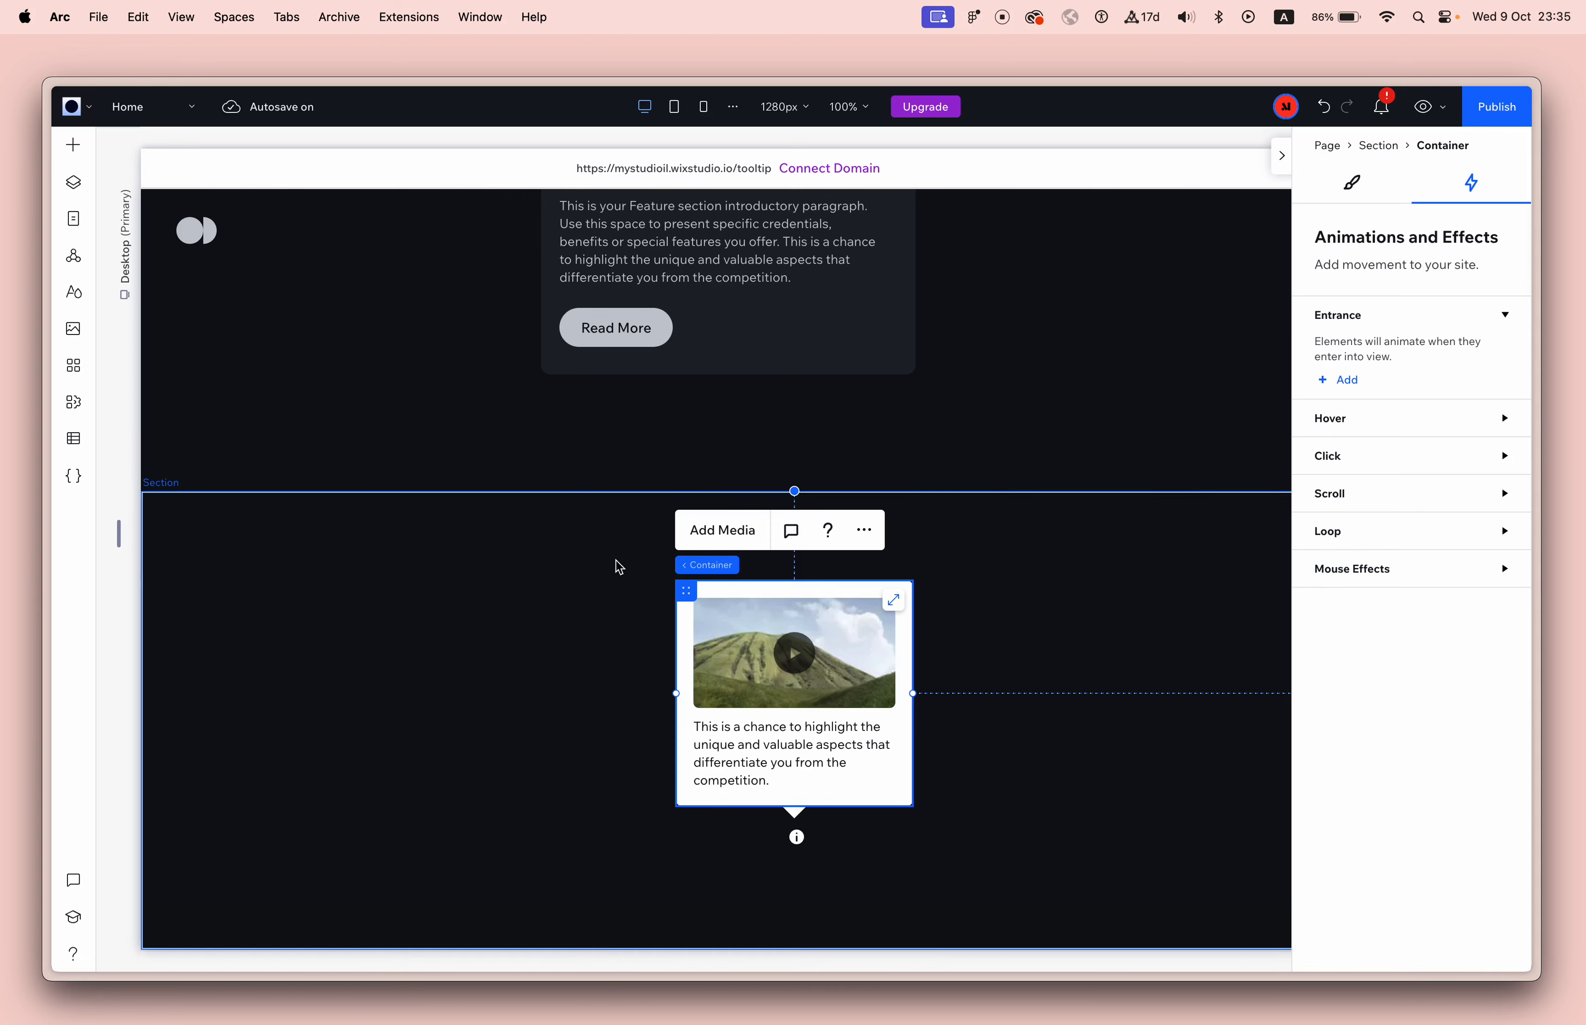
{"action": "left_click", "coordinate": [73, 181]}
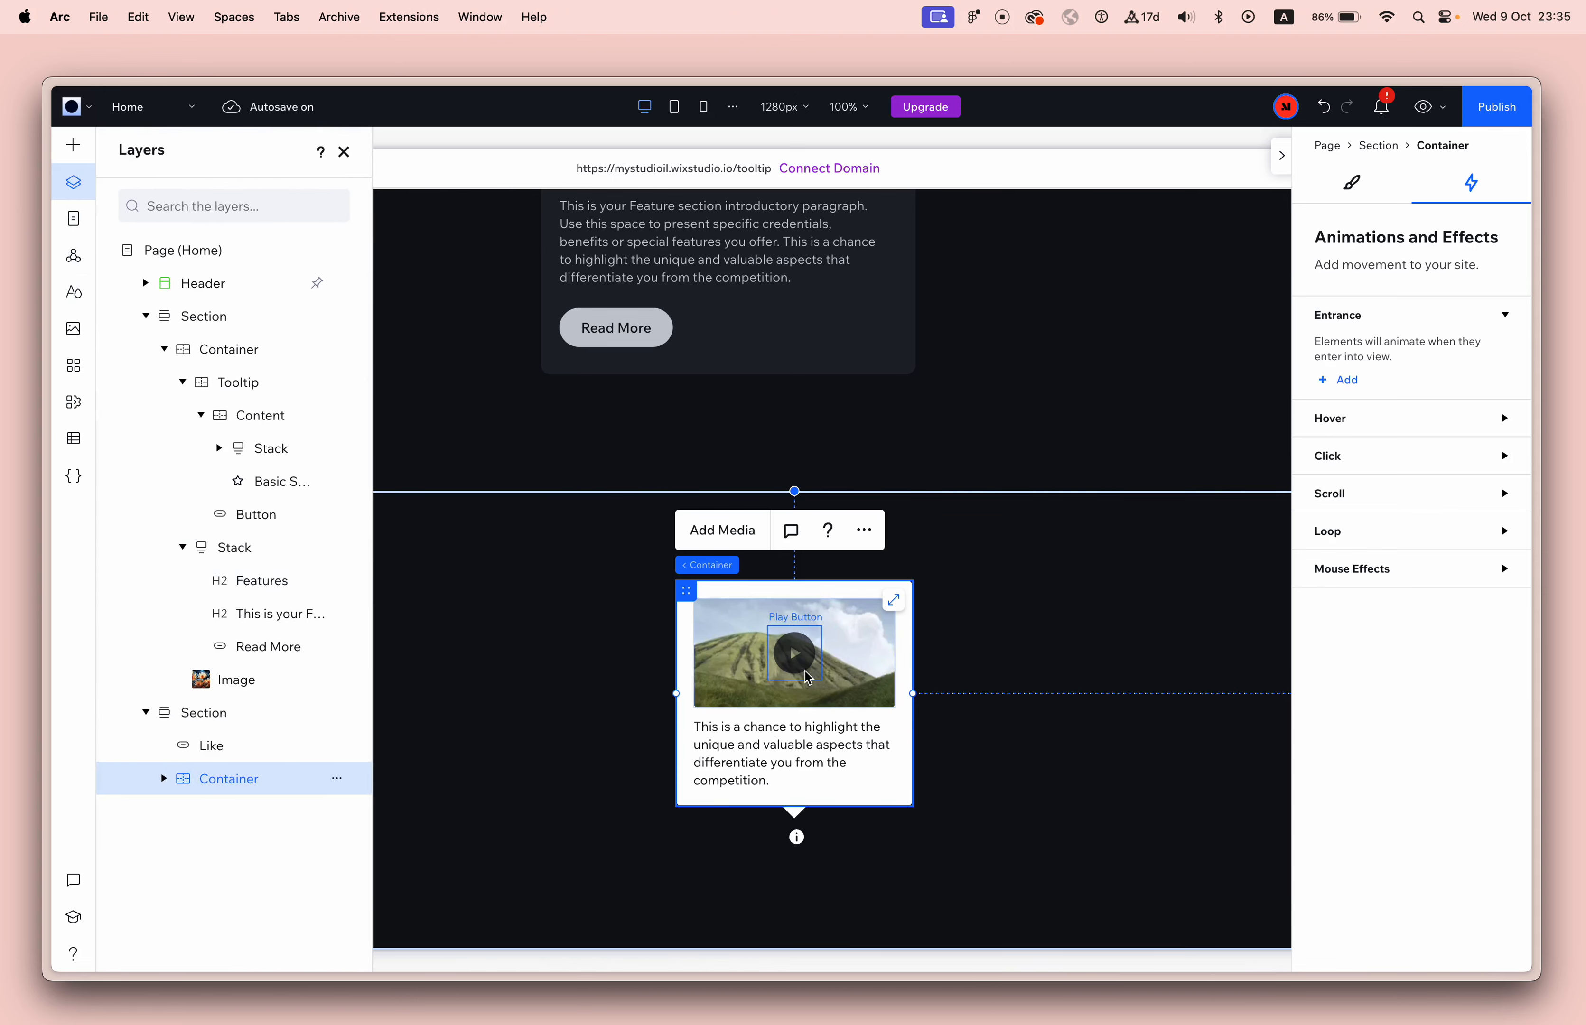
{"action": "double_click", "coordinate": [234, 776]}
{"action": "type", "text": "Tooltip Content"}
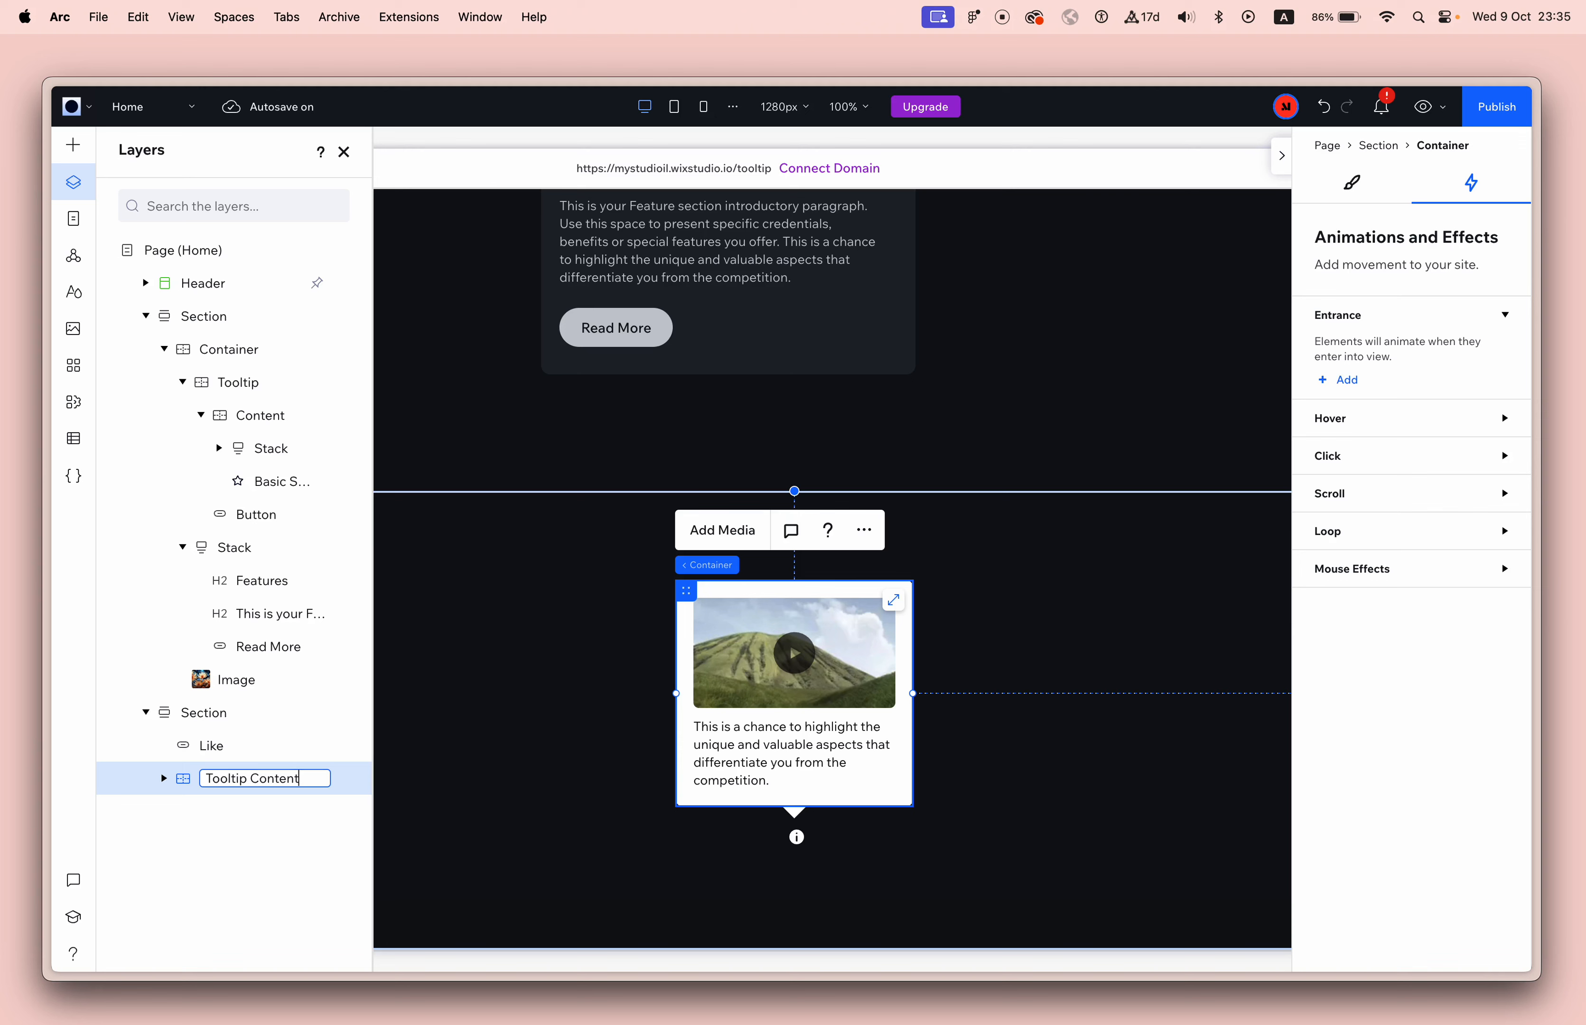
{"action": "key", "text": "Return"}
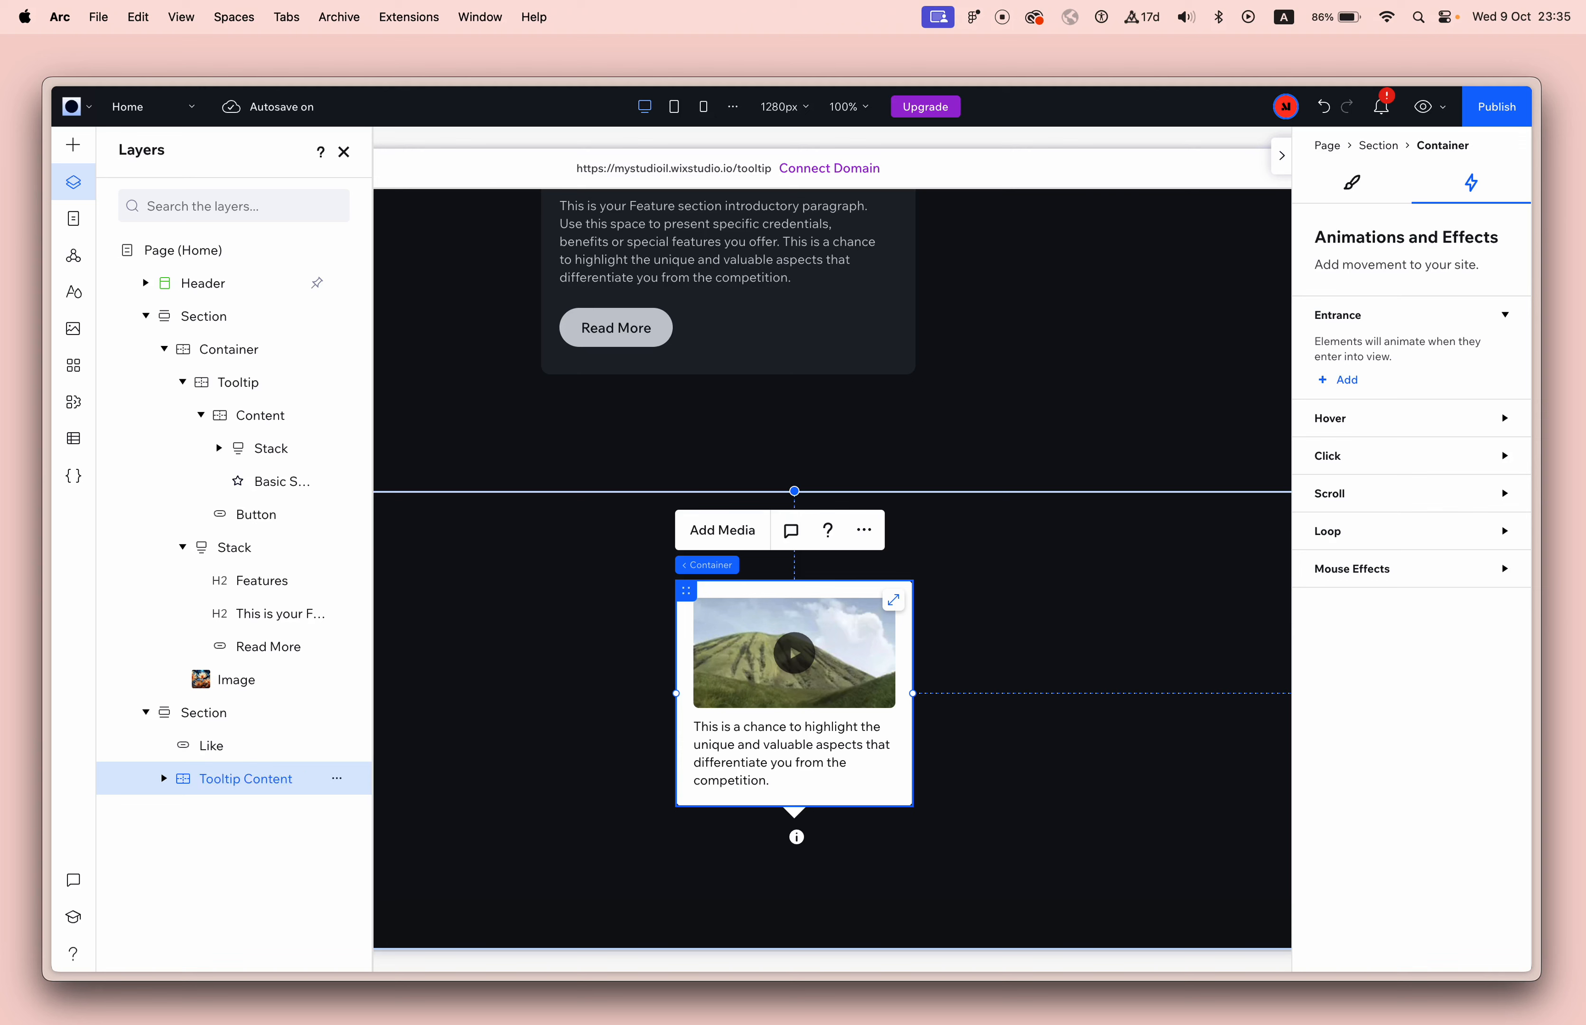
Add a Toggle On/Off click animation to the info button with the Tooltip Content container as its animated element.
{"action": "left_click", "coordinate": [796, 837]}
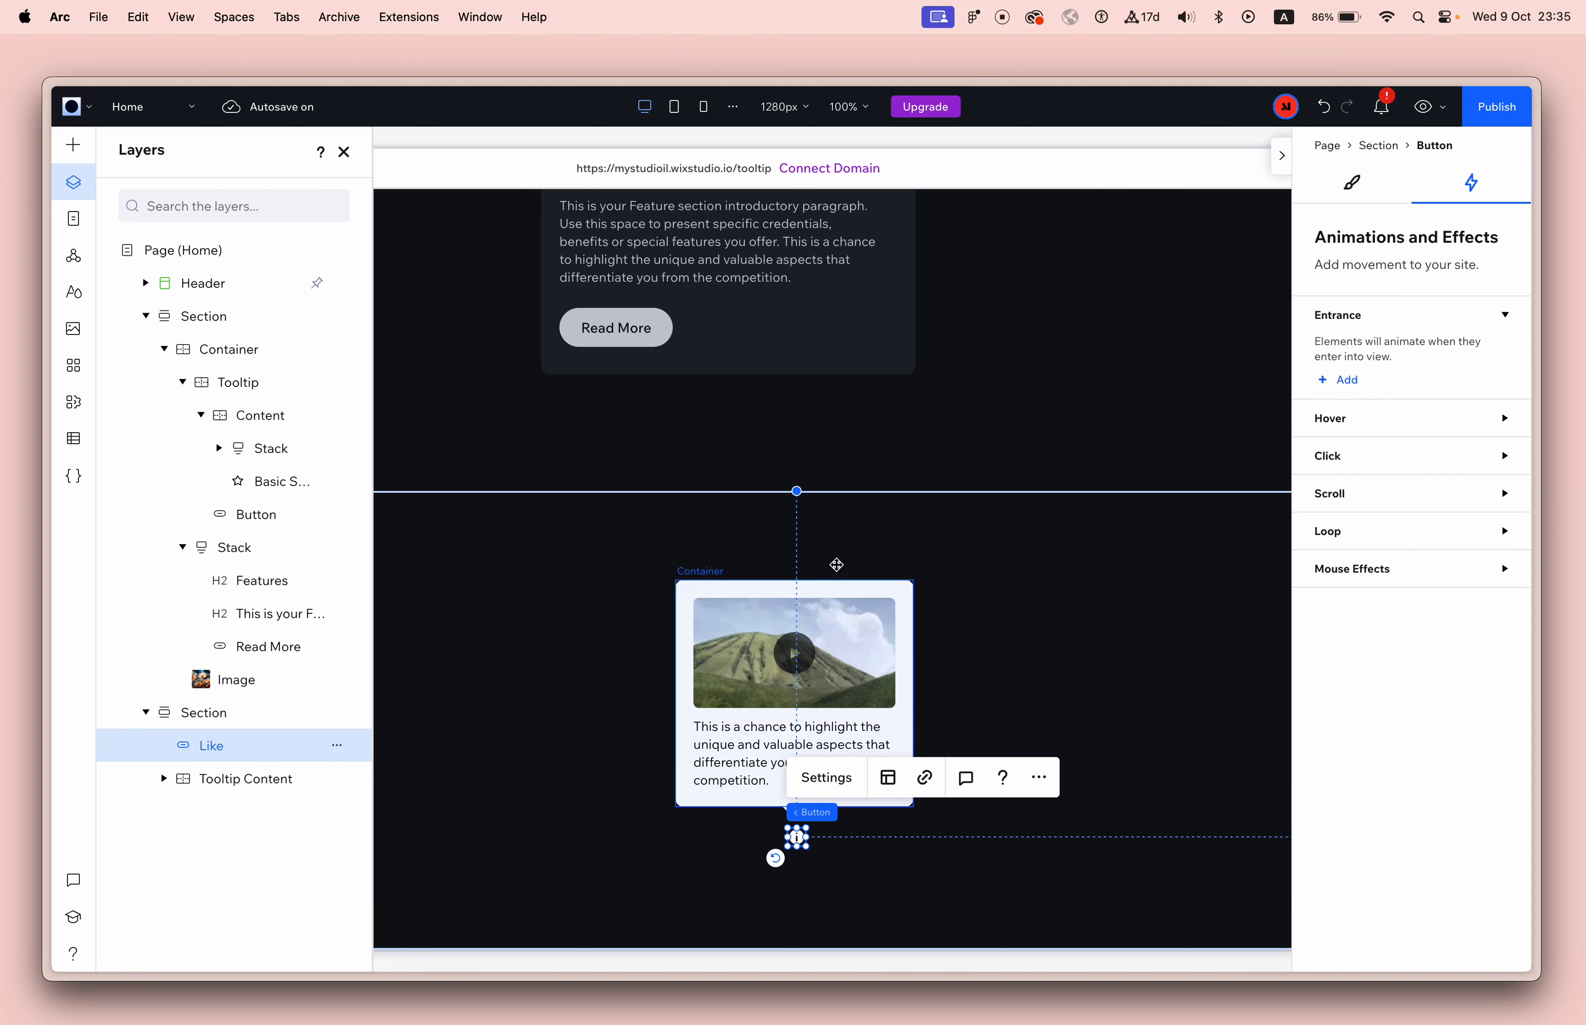
{"action": "left_click", "coordinate": [846, 582]}
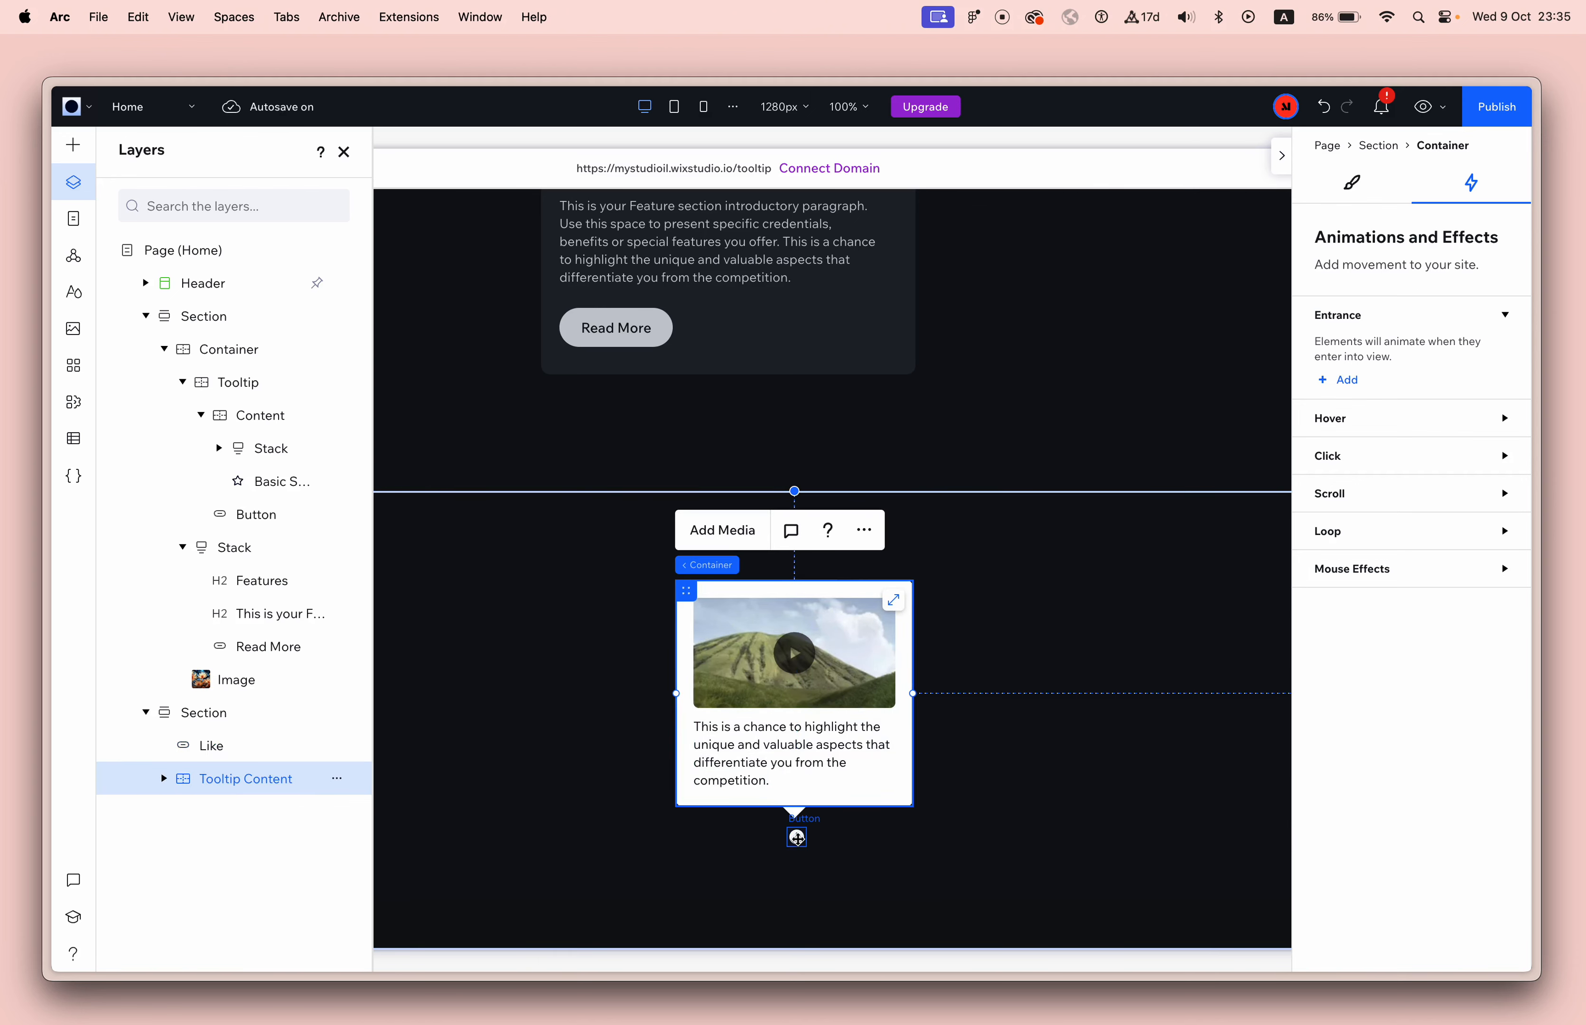
{"action": "left_click", "coordinate": [797, 837]}
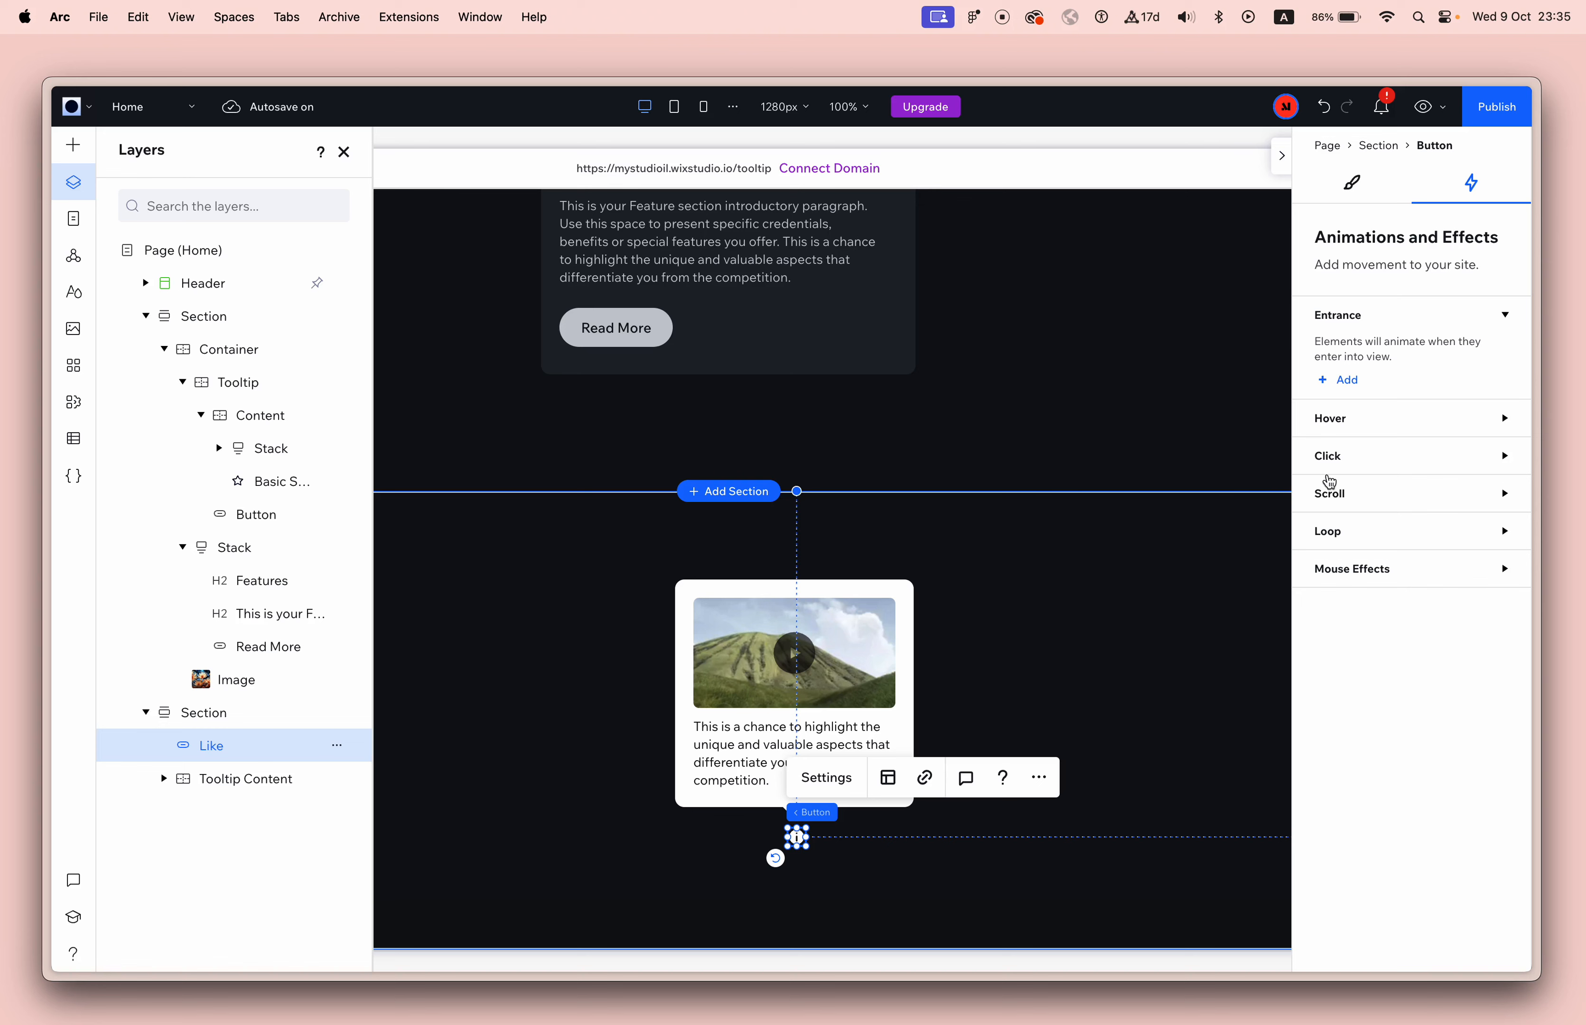
{"action": "left_click", "coordinate": [1367, 456]}
{"action": "left_click", "coordinate": [1342, 520]}
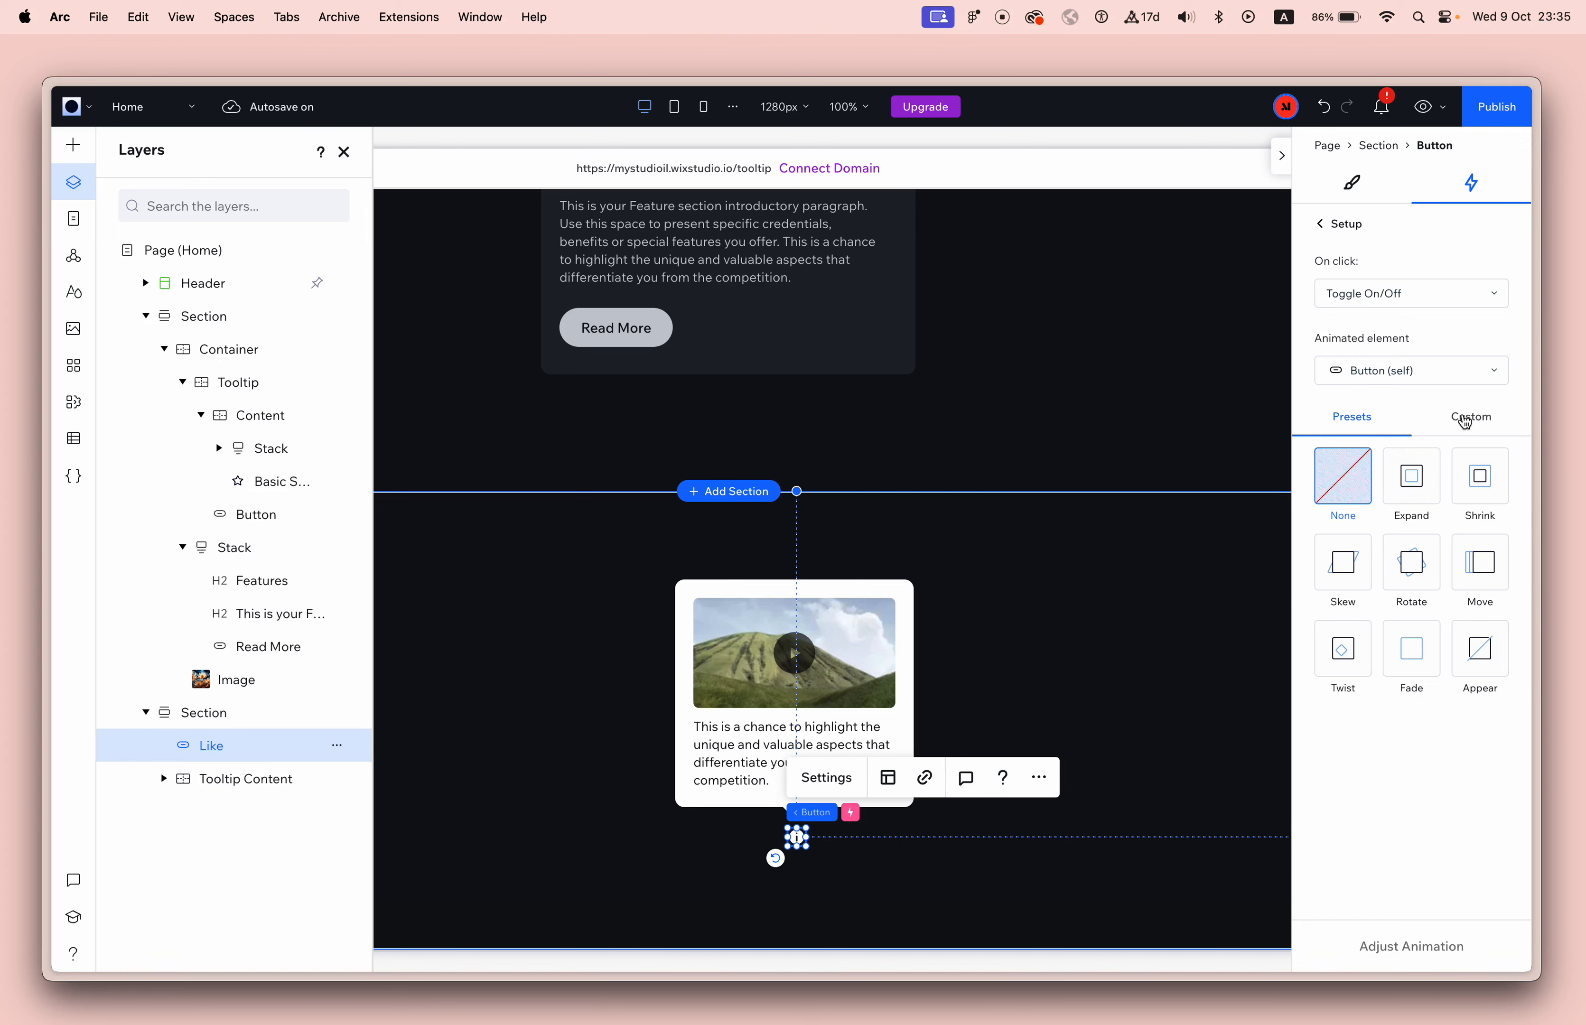
{"action": "left_click", "coordinate": [1427, 300]}
{"action": "left_click", "coordinate": [1427, 299]}
{"action": "left_click", "coordinate": [1426, 372]}
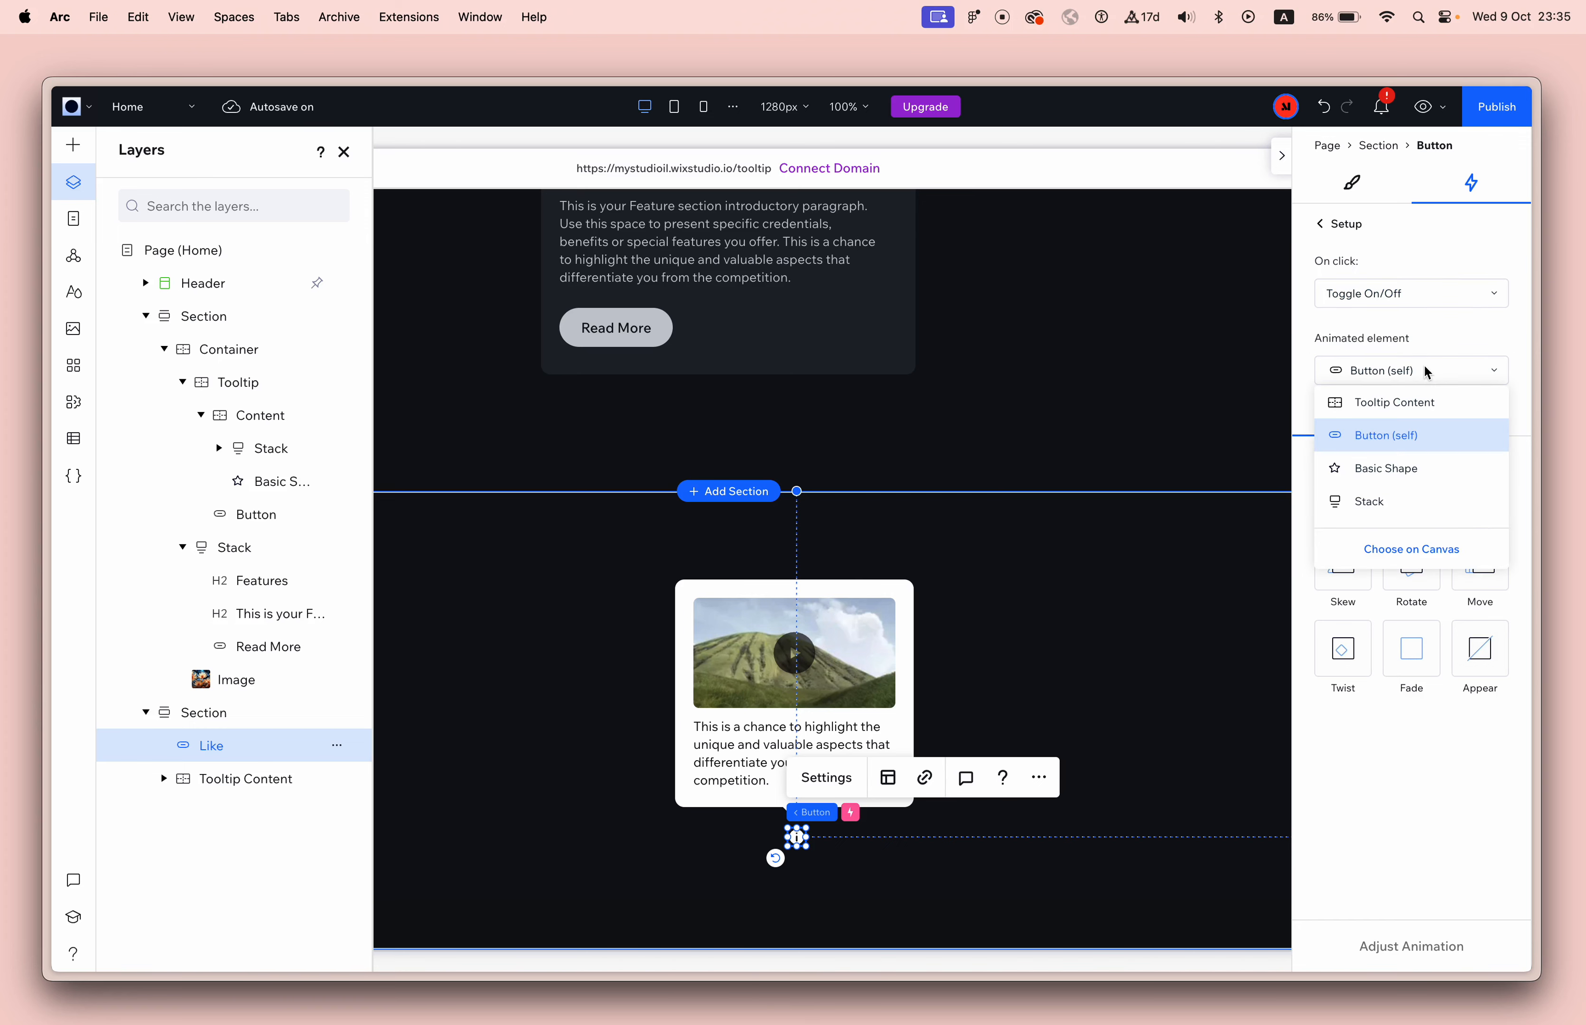
{"action": "left_click", "coordinate": [1412, 550]}
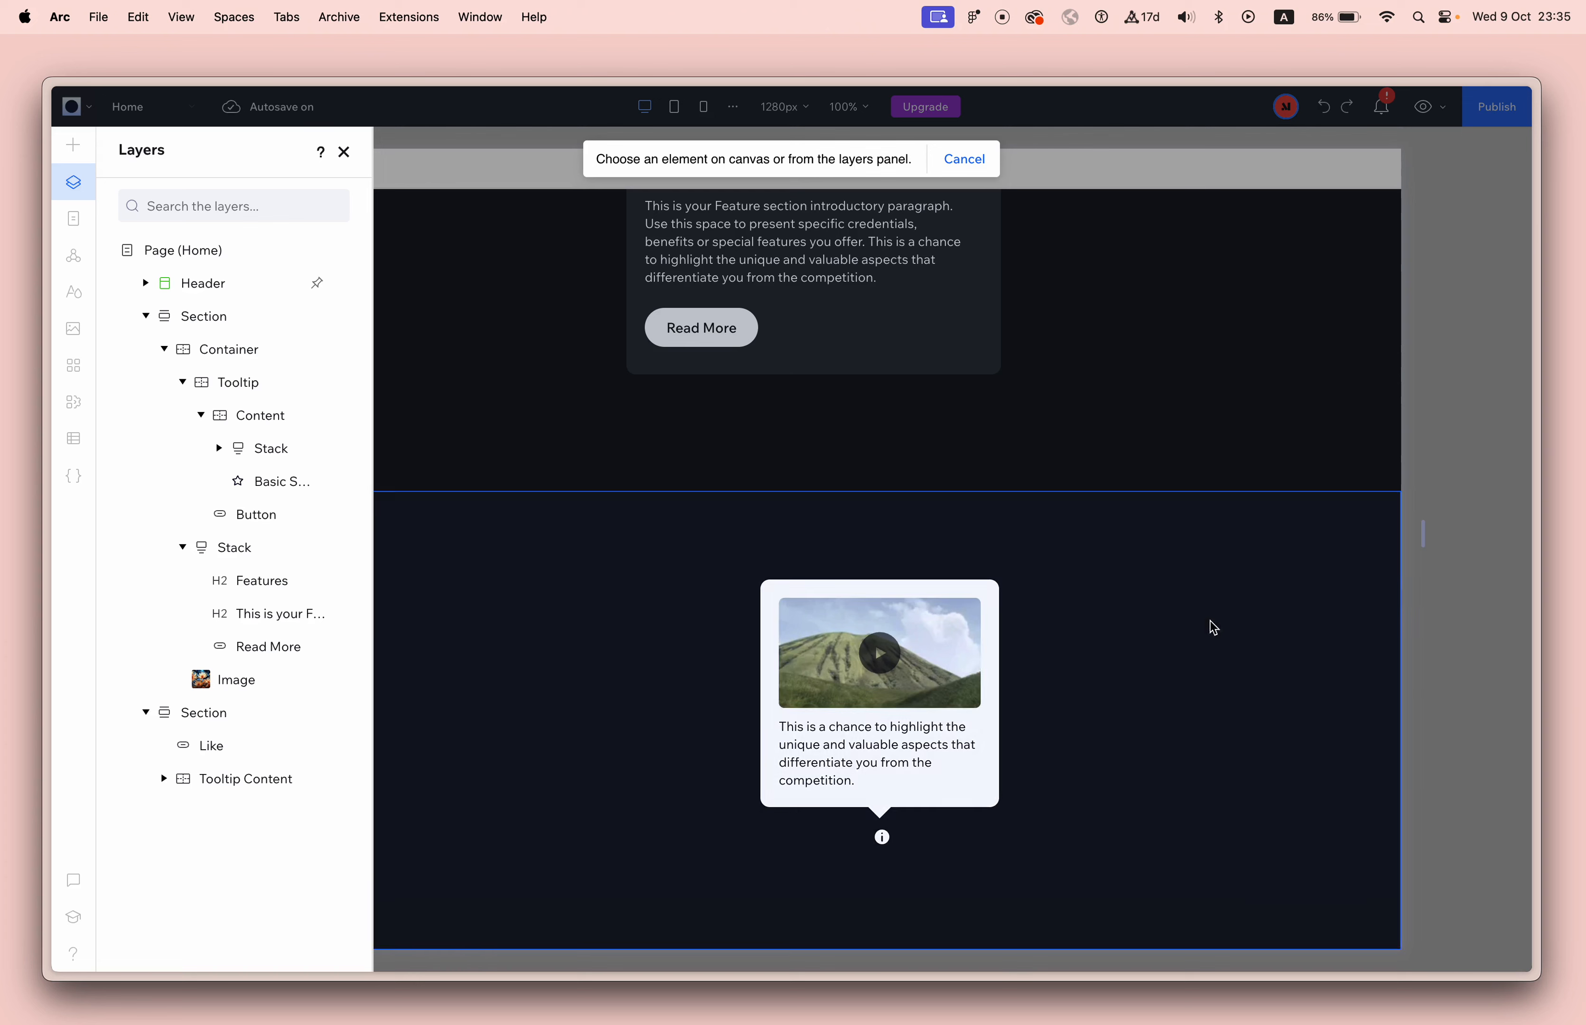
{"action": "left_click", "coordinate": [997, 605]}
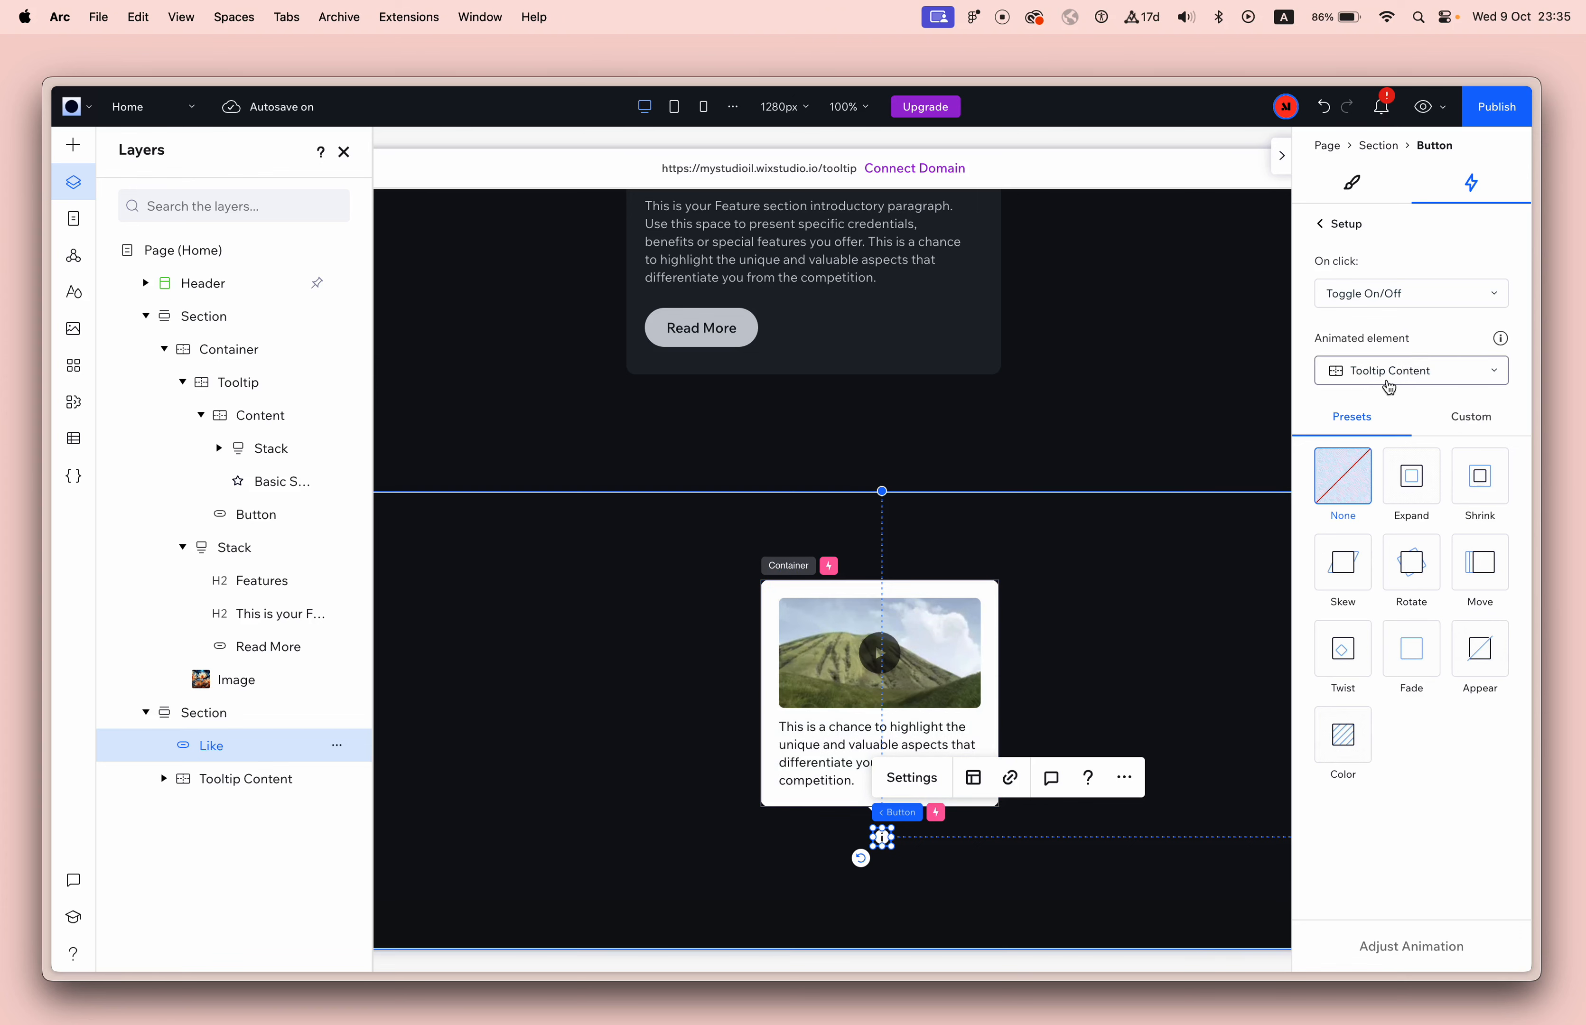
Create a custom animation for Tooltip Content with its Initial state opacity set to 0%.
{"action": "left_click", "coordinate": [1469, 417]}
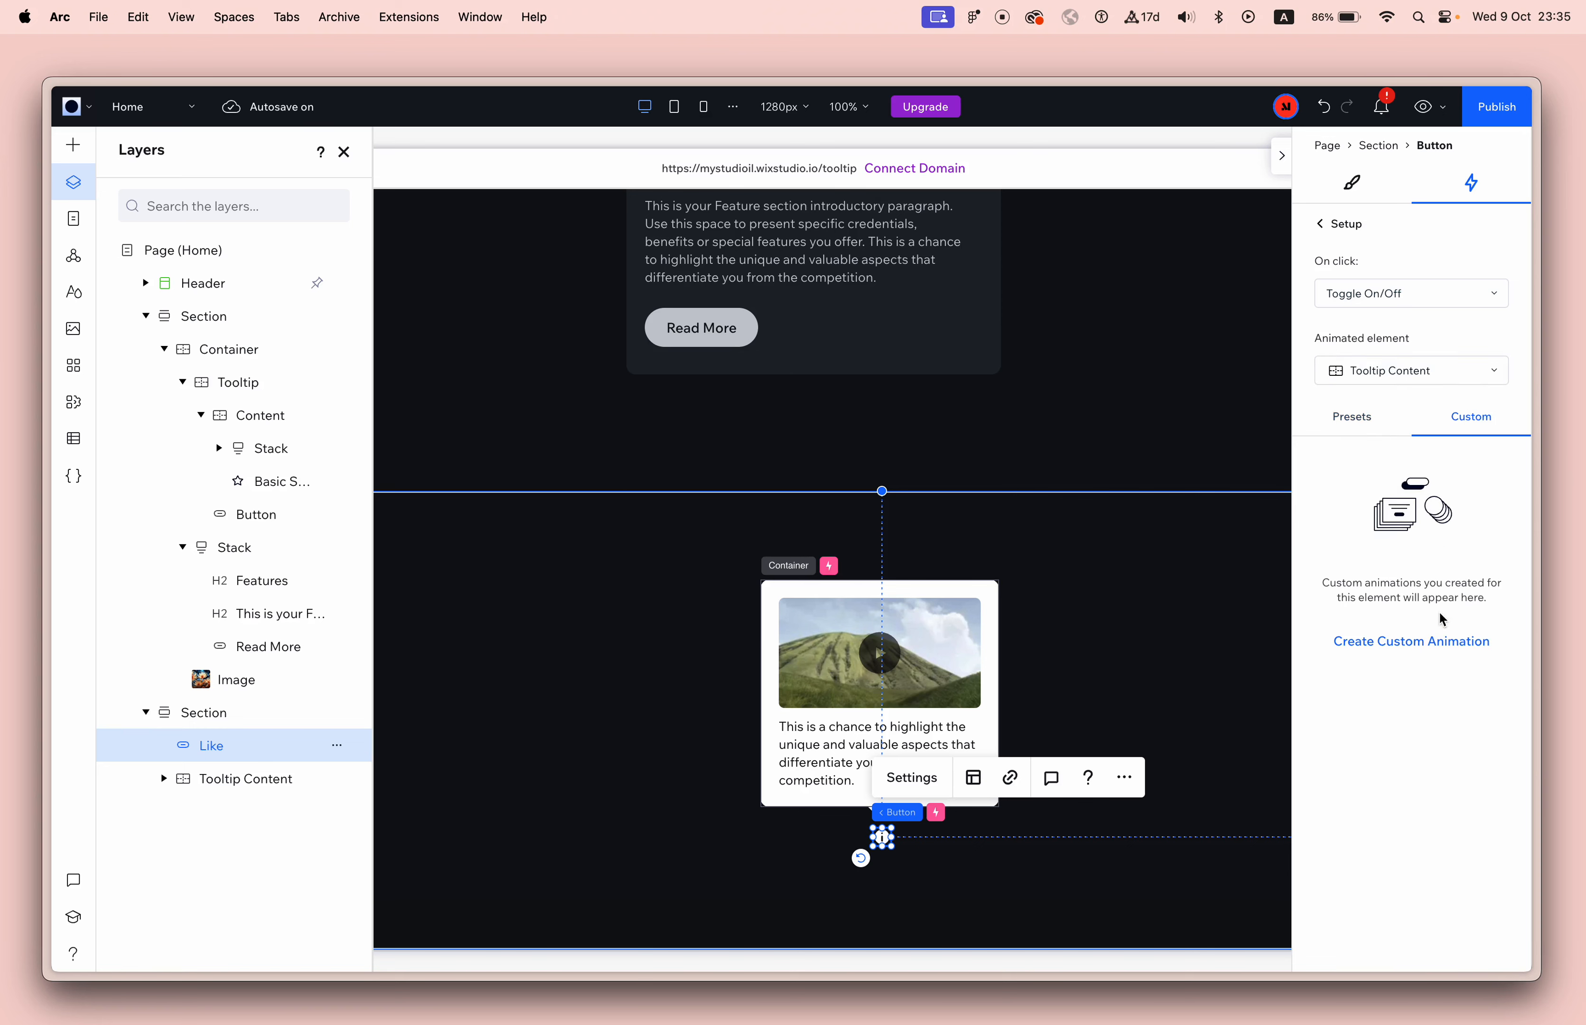
{"action": "left_click", "coordinate": [1429, 641]}
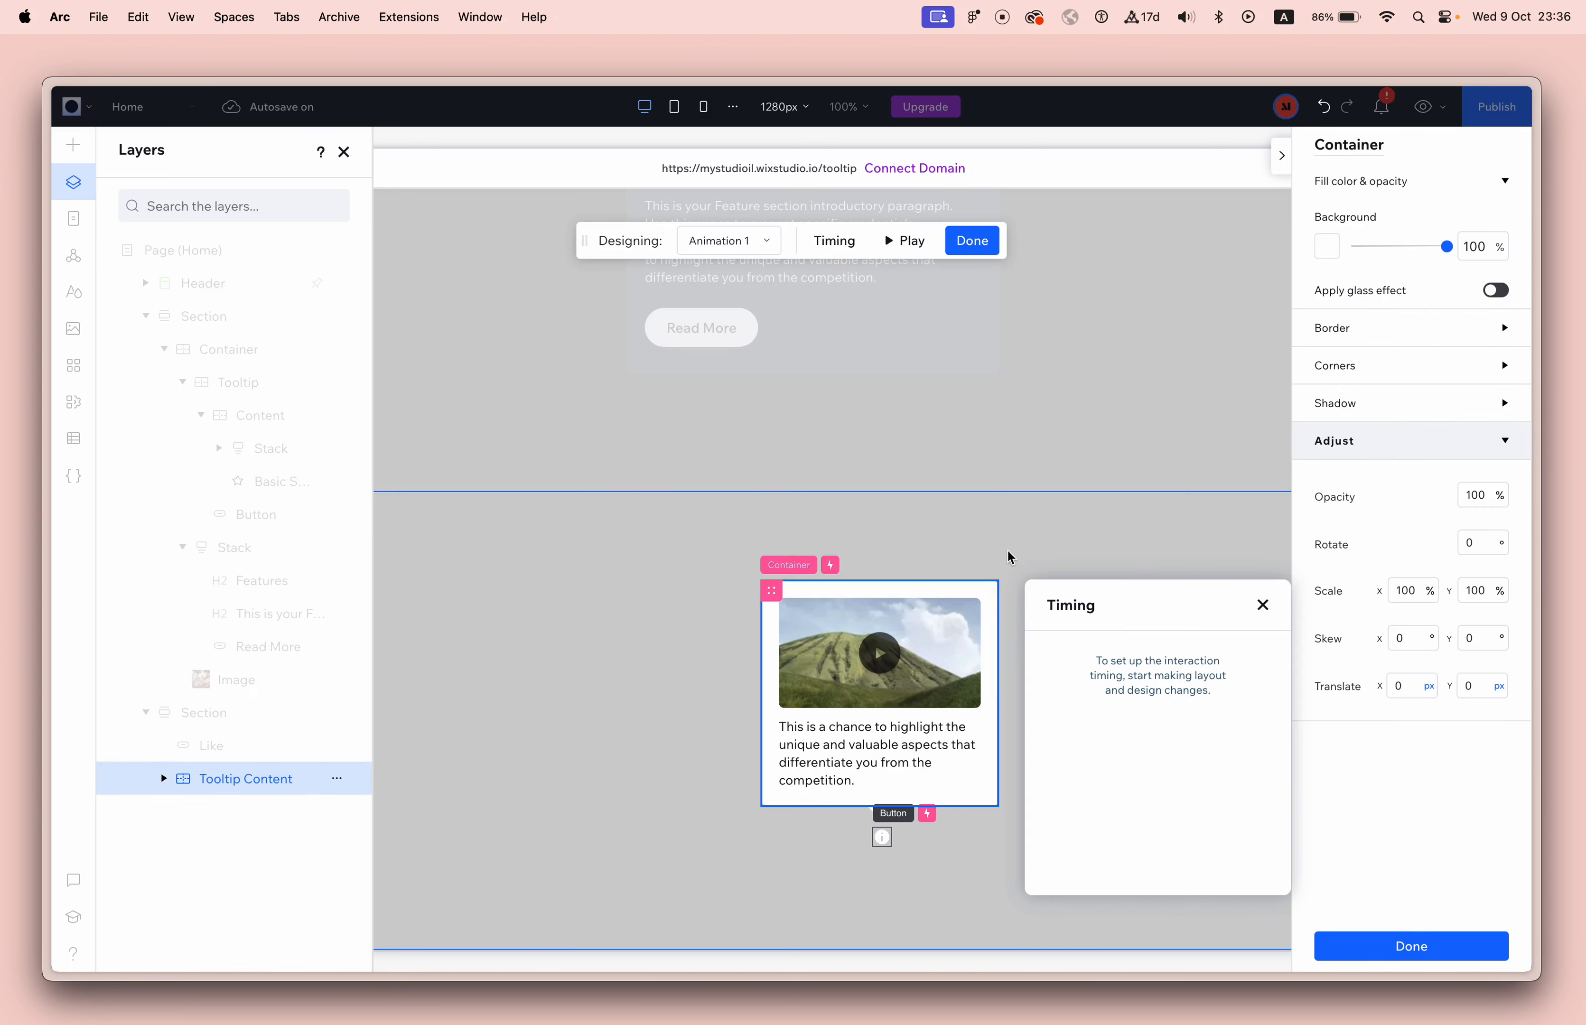
{"action": "left_click", "coordinate": [744, 249]}
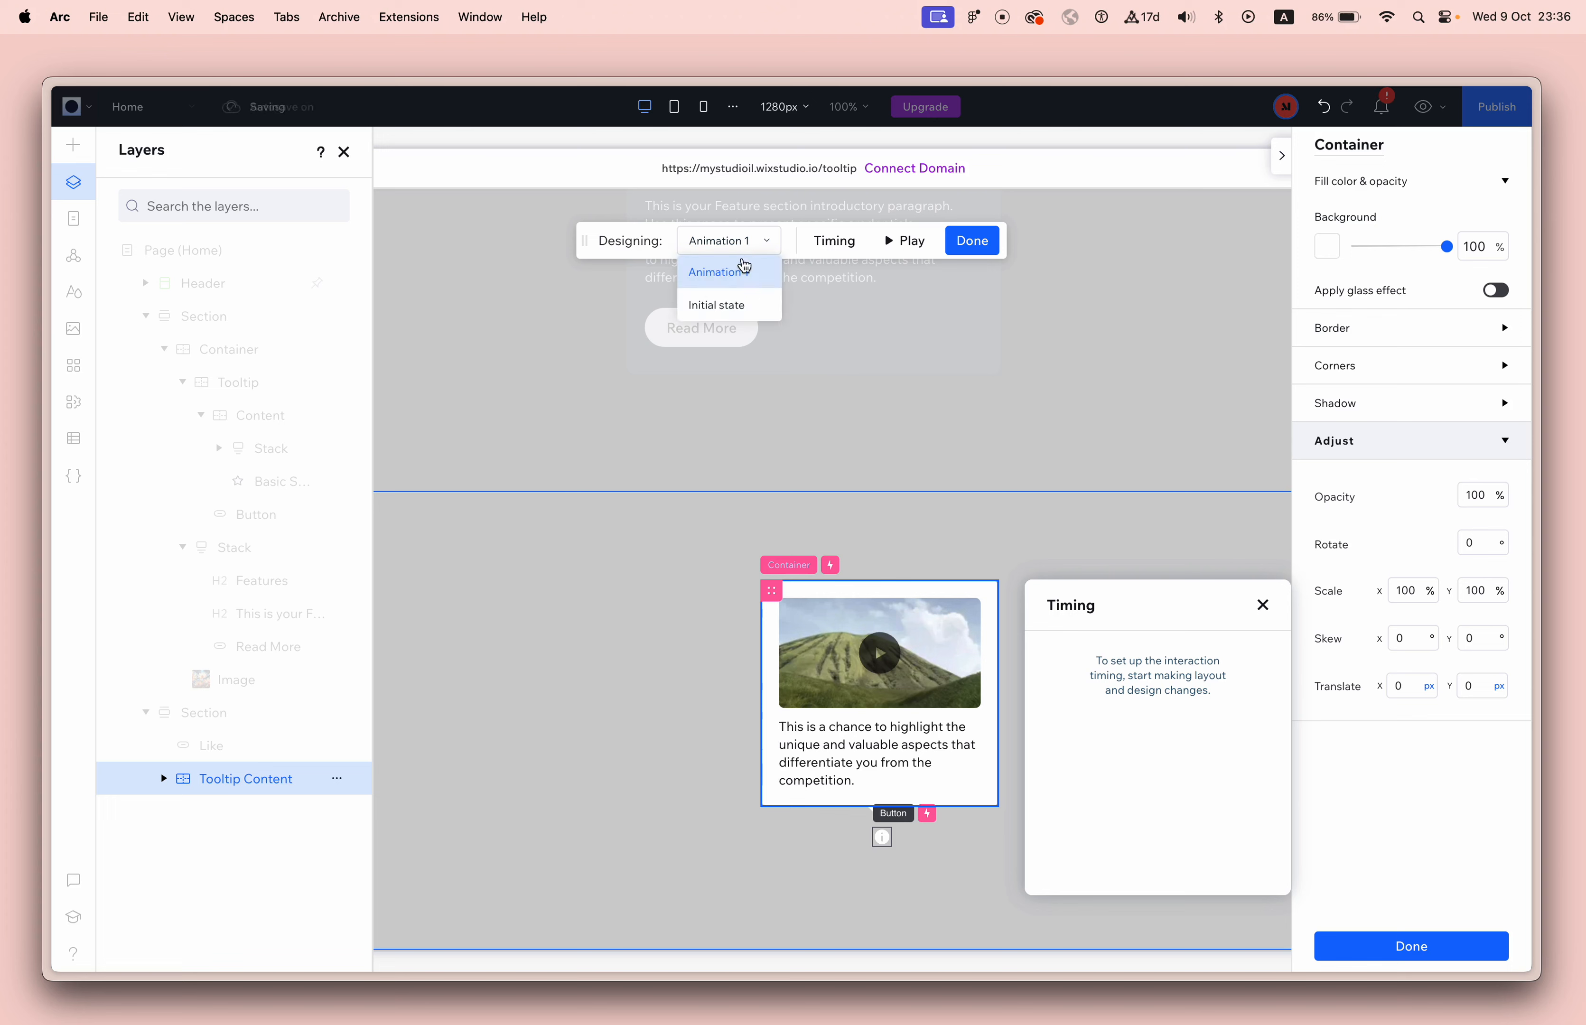
{"action": "left_click", "coordinate": [747, 307]}
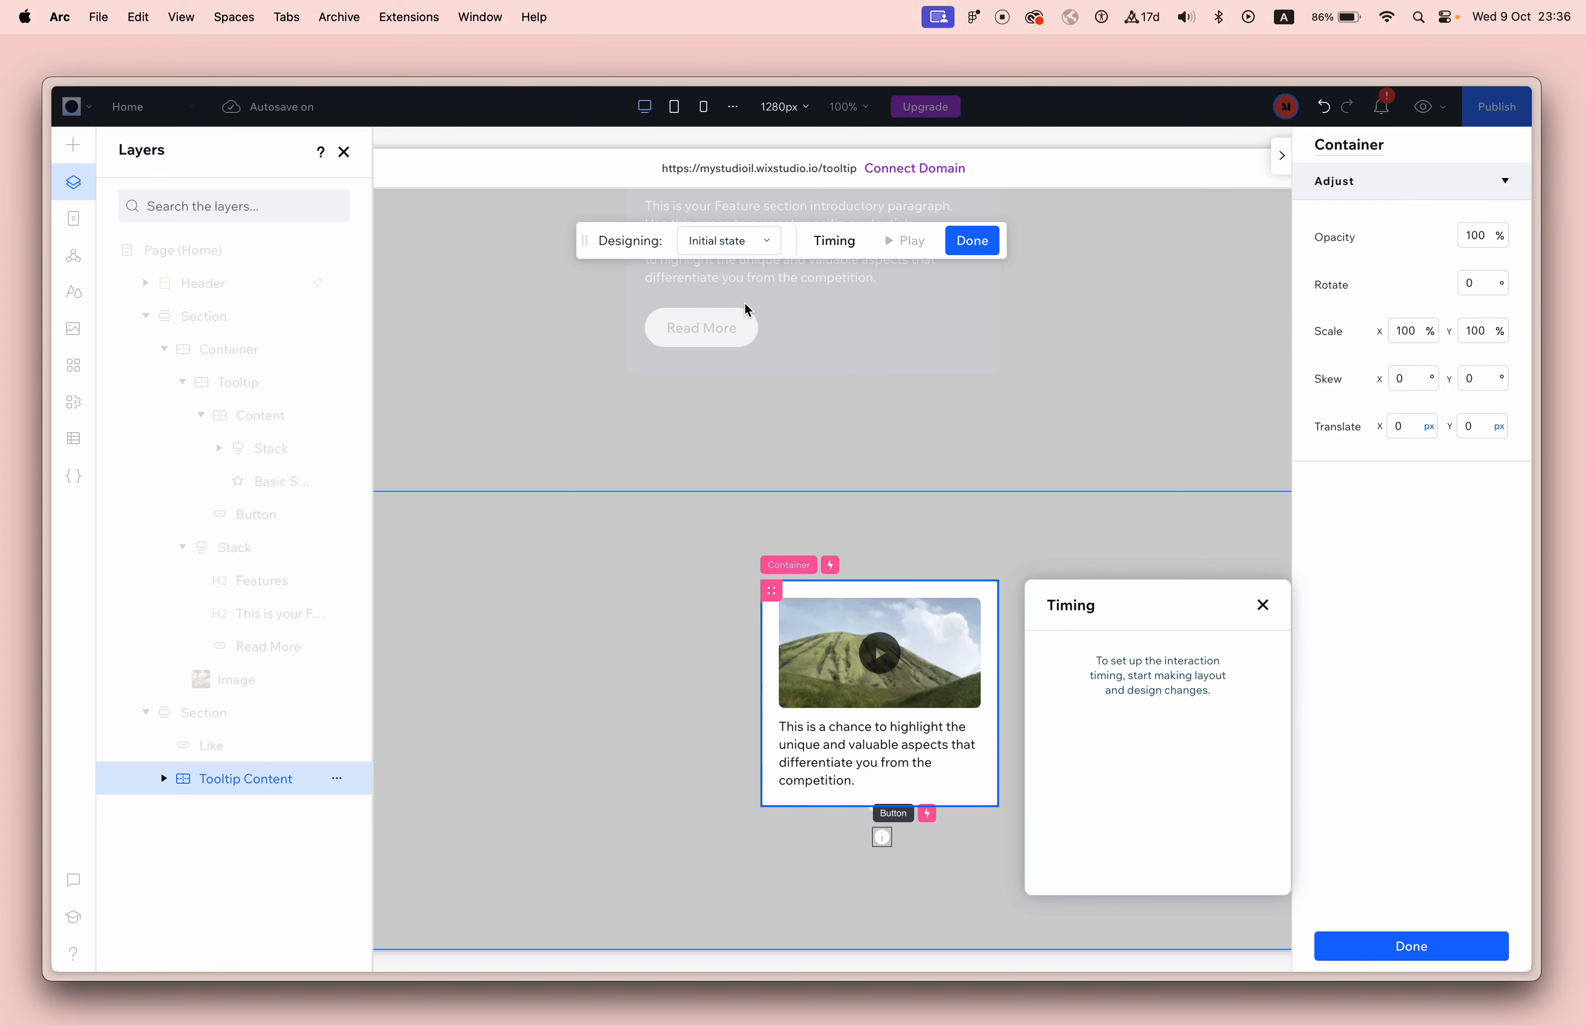
{"action": "left_click", "coordinate": [1479, 238]}
{"action": "type", "text": "0"}
{"action": "left_click", "coordinate": [1411, 946]}
Preview the page and test opening the tooltip with the info button, including its text and video.
{"action": "left_click", "coordinate": [1422, 106]}
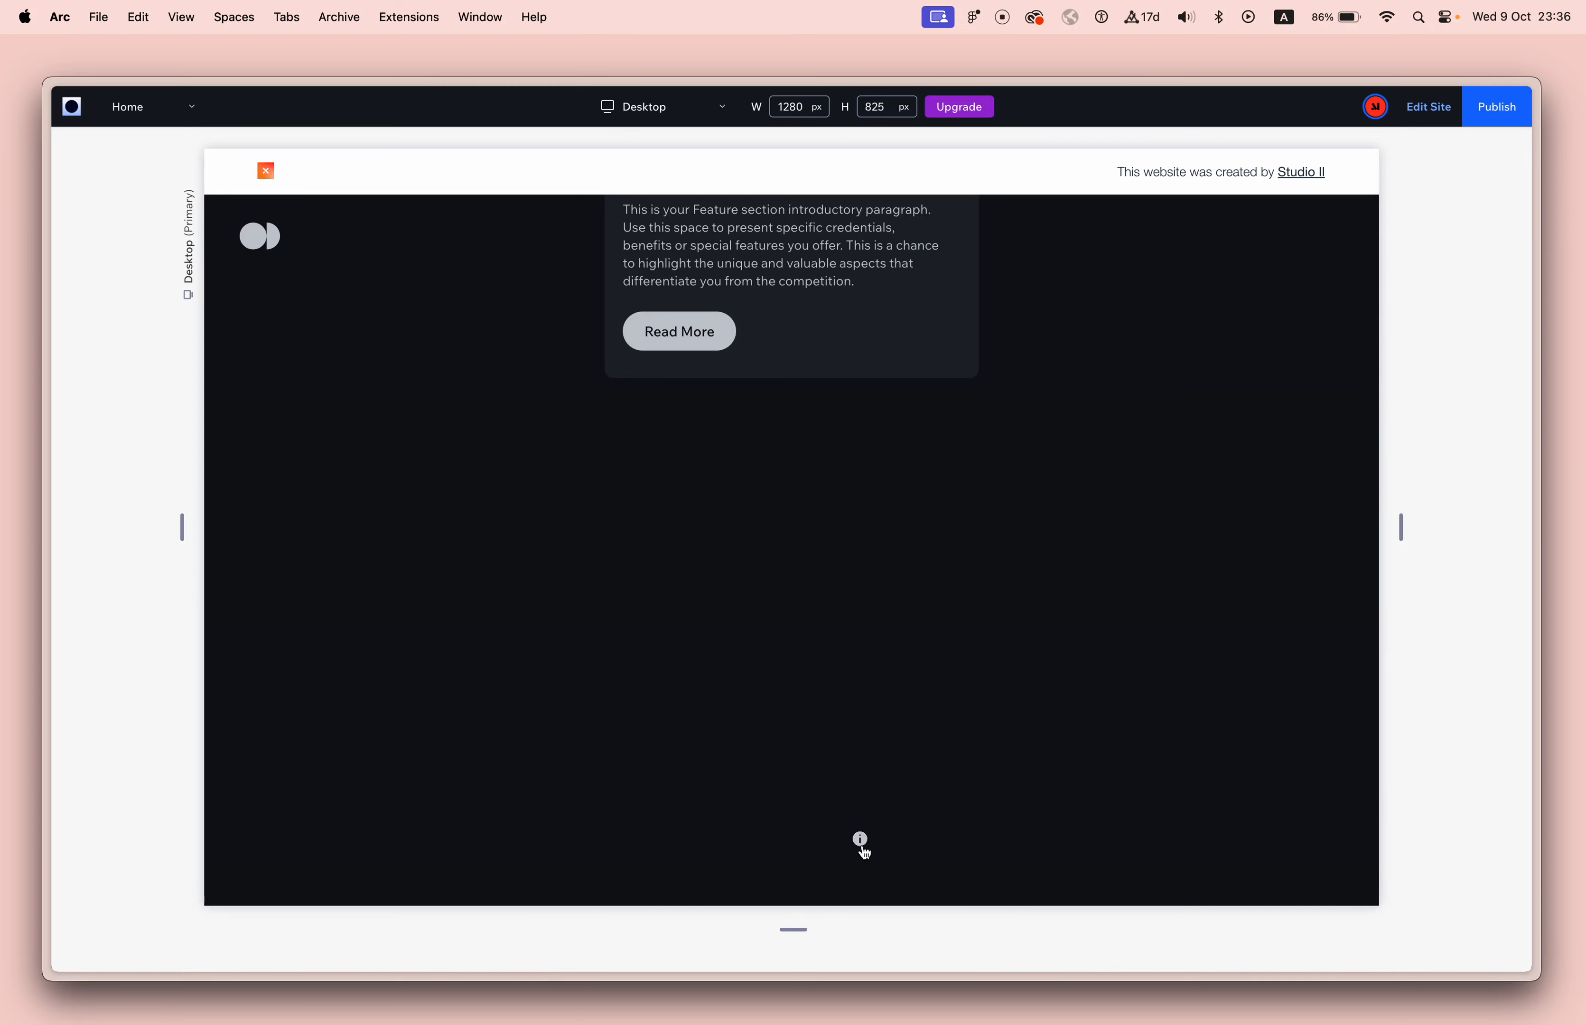
{"action": "left_click", "coordinate": [861, 843]}
{"action": "mouse_move", "coordinate": [860, 844]}
{"action": "left_click_drag", "start_coordinate": [786, 743], "coordinate": [828, 765]}
{"action": "left_click", "coordinate": [834, 767]}
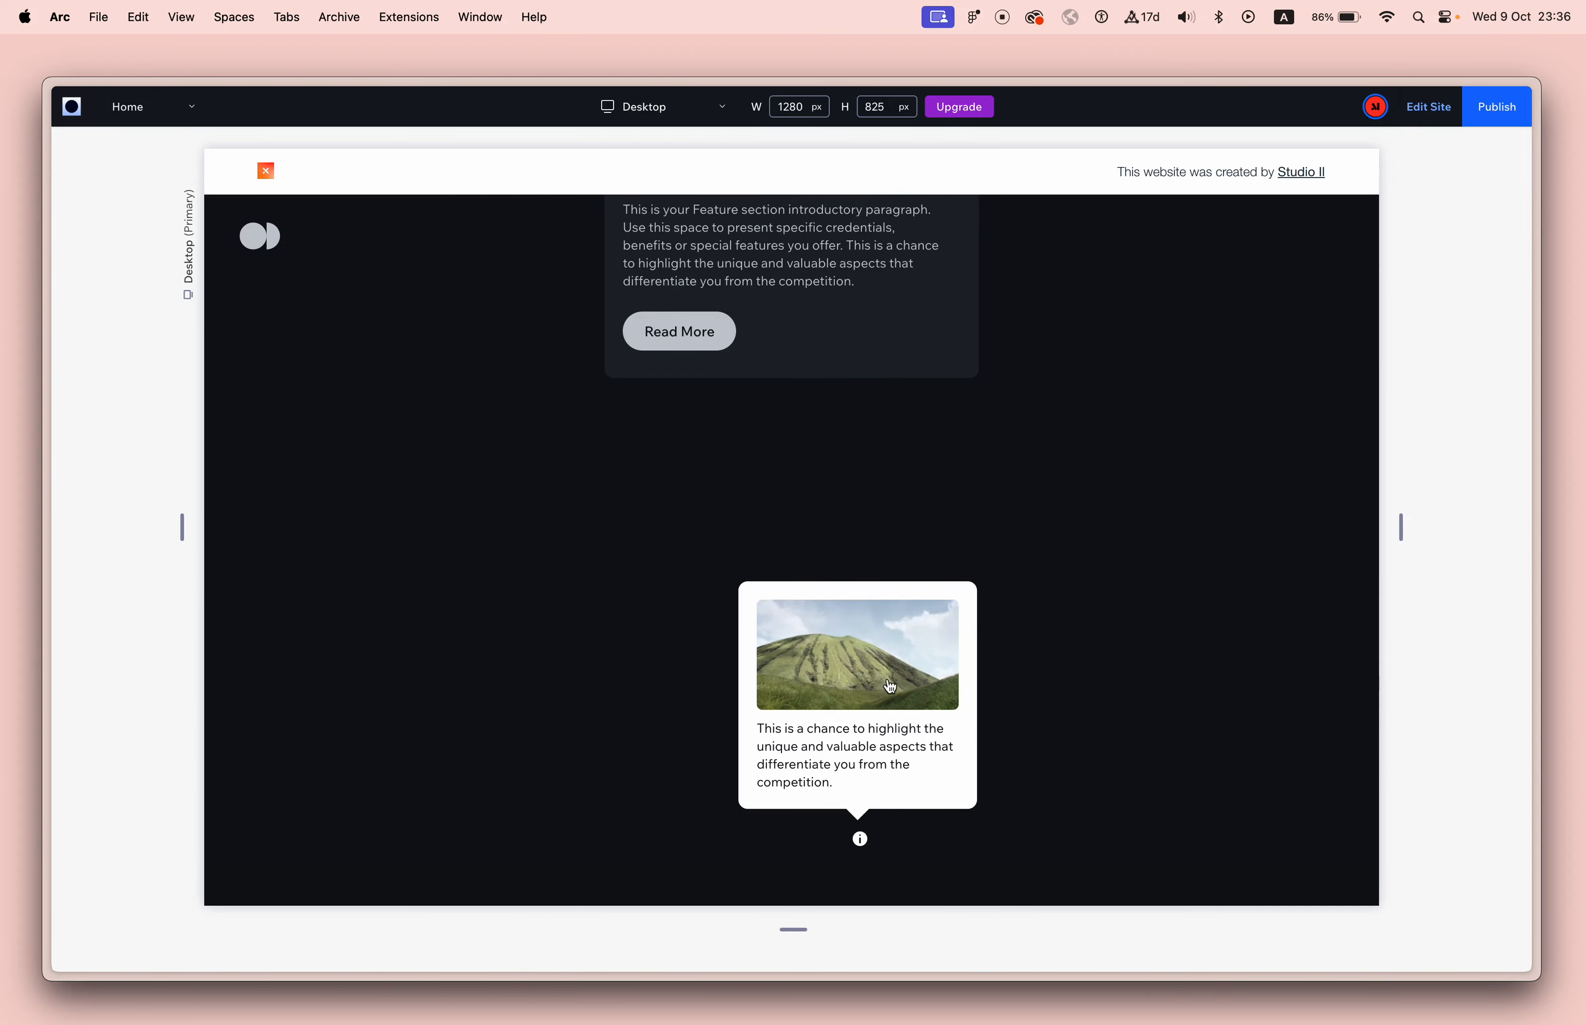
{"action": "scroll", "coordinate": [880, 683], "scroll_direction": "up", "scroll_amount": 5}
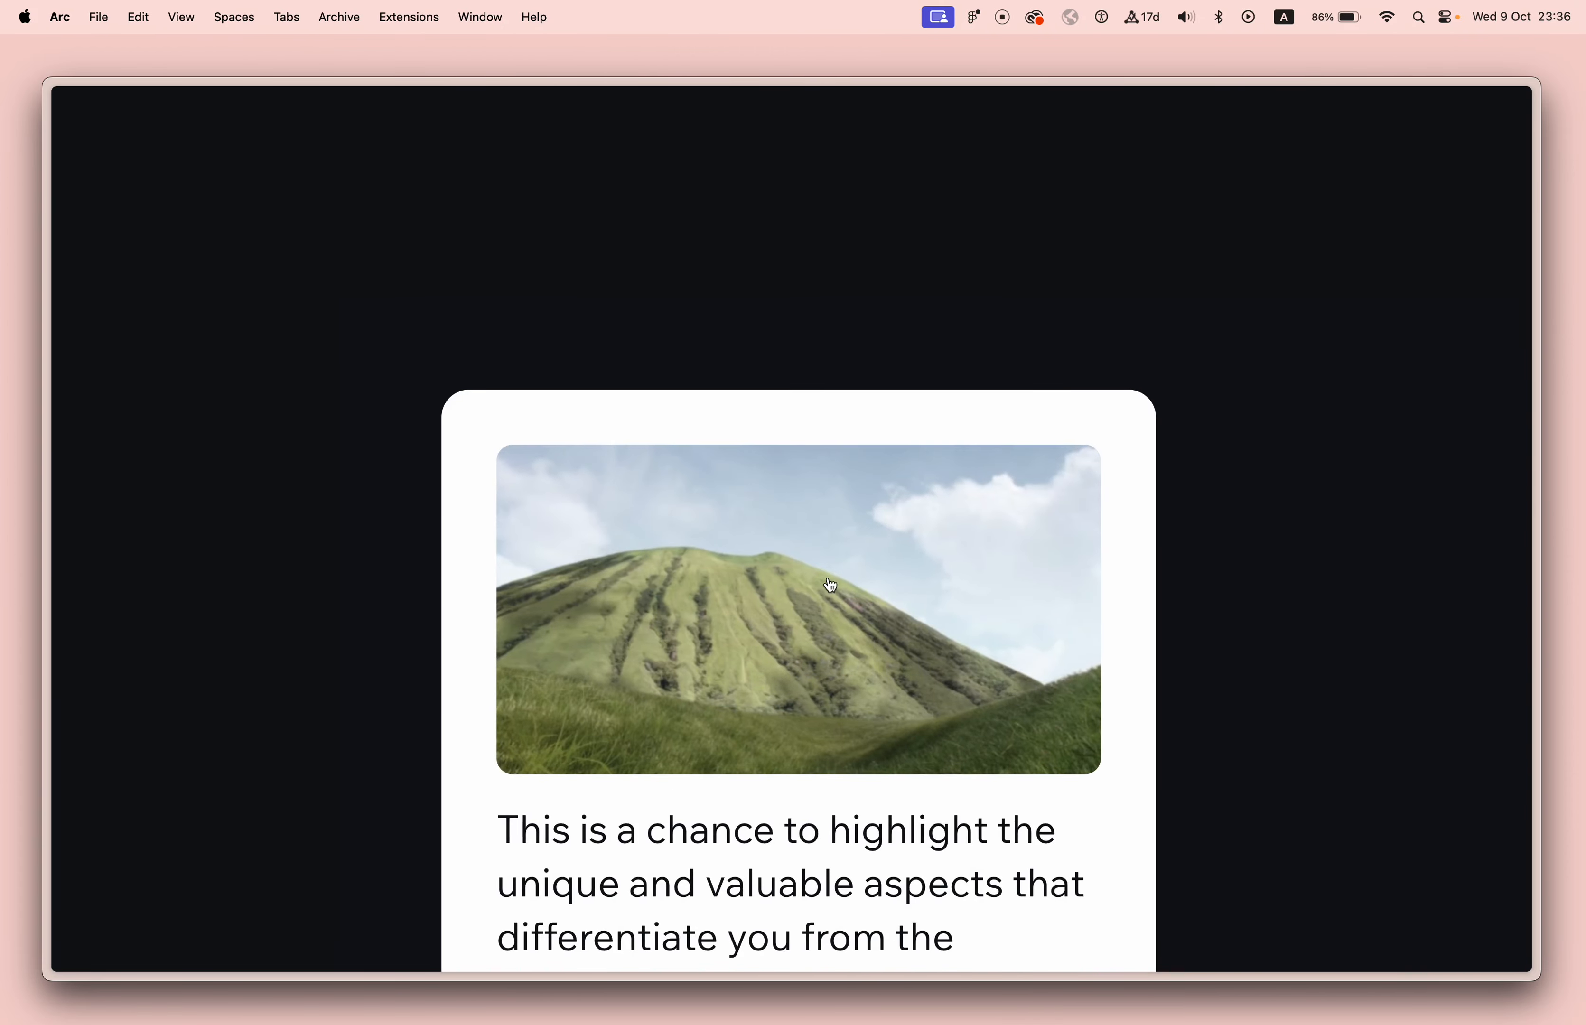
{"action": "scroll", "coordinate": [823, 580], "scroll_direction": "down", "scroll_amount": 5}
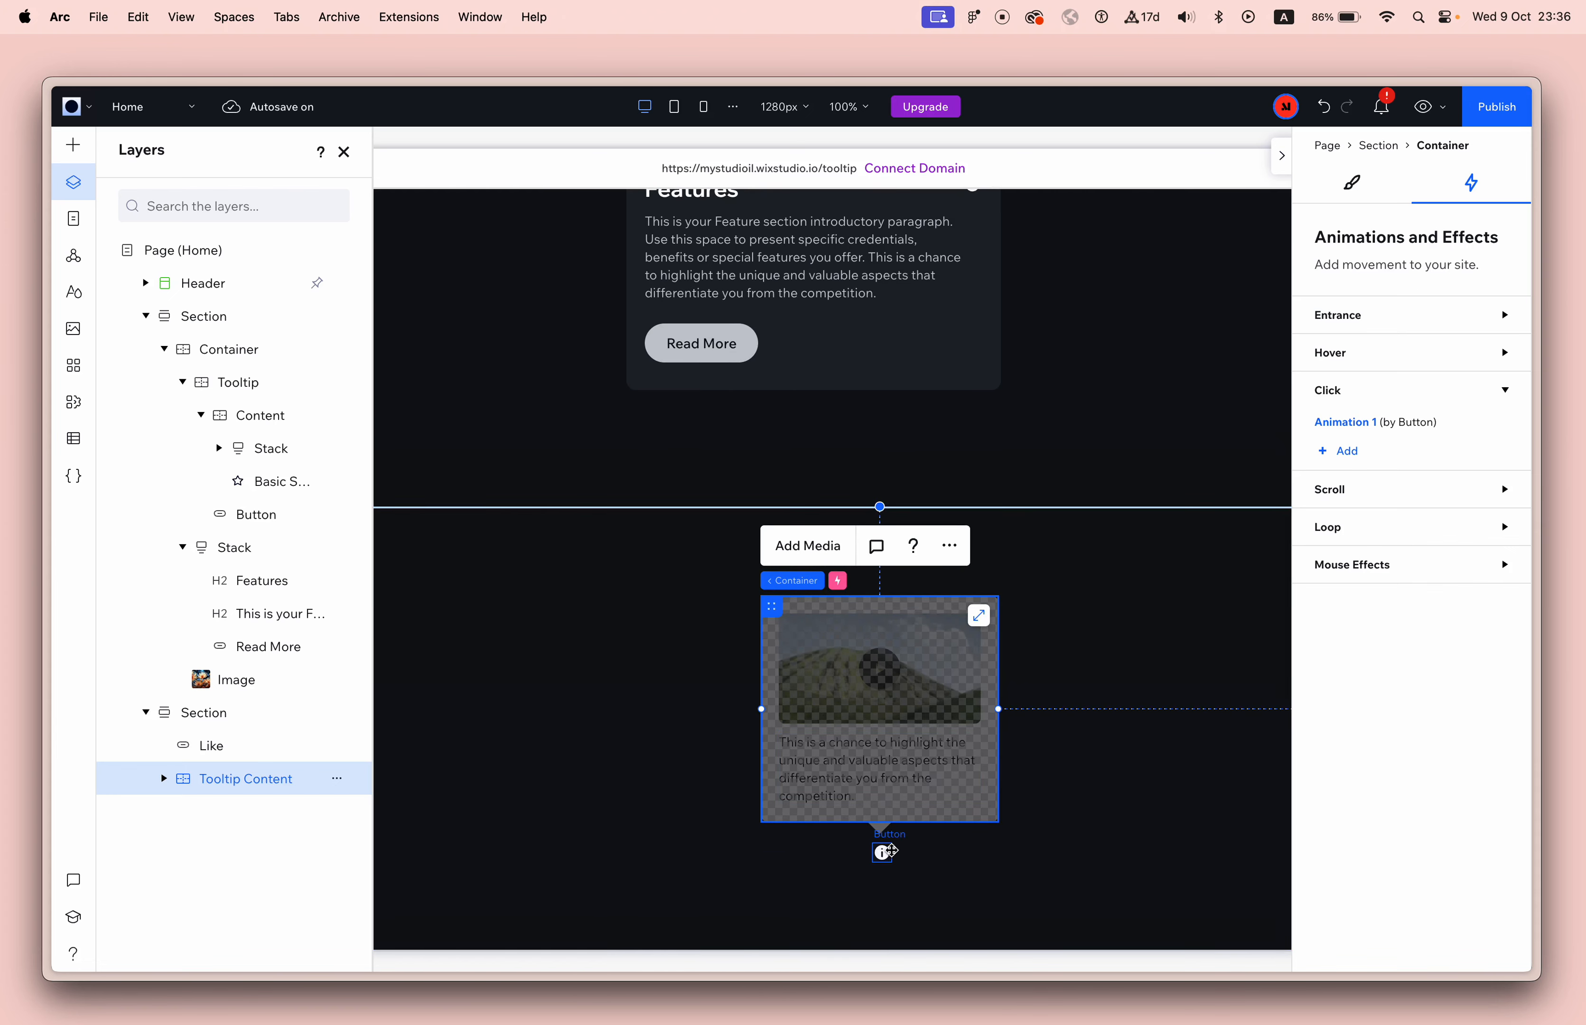
Move the info button onto the video inside the Tooltip Content container.
{"action": "left_click_drag", "start_coordinate": [882, 853], "coordinate": [941, 659]}
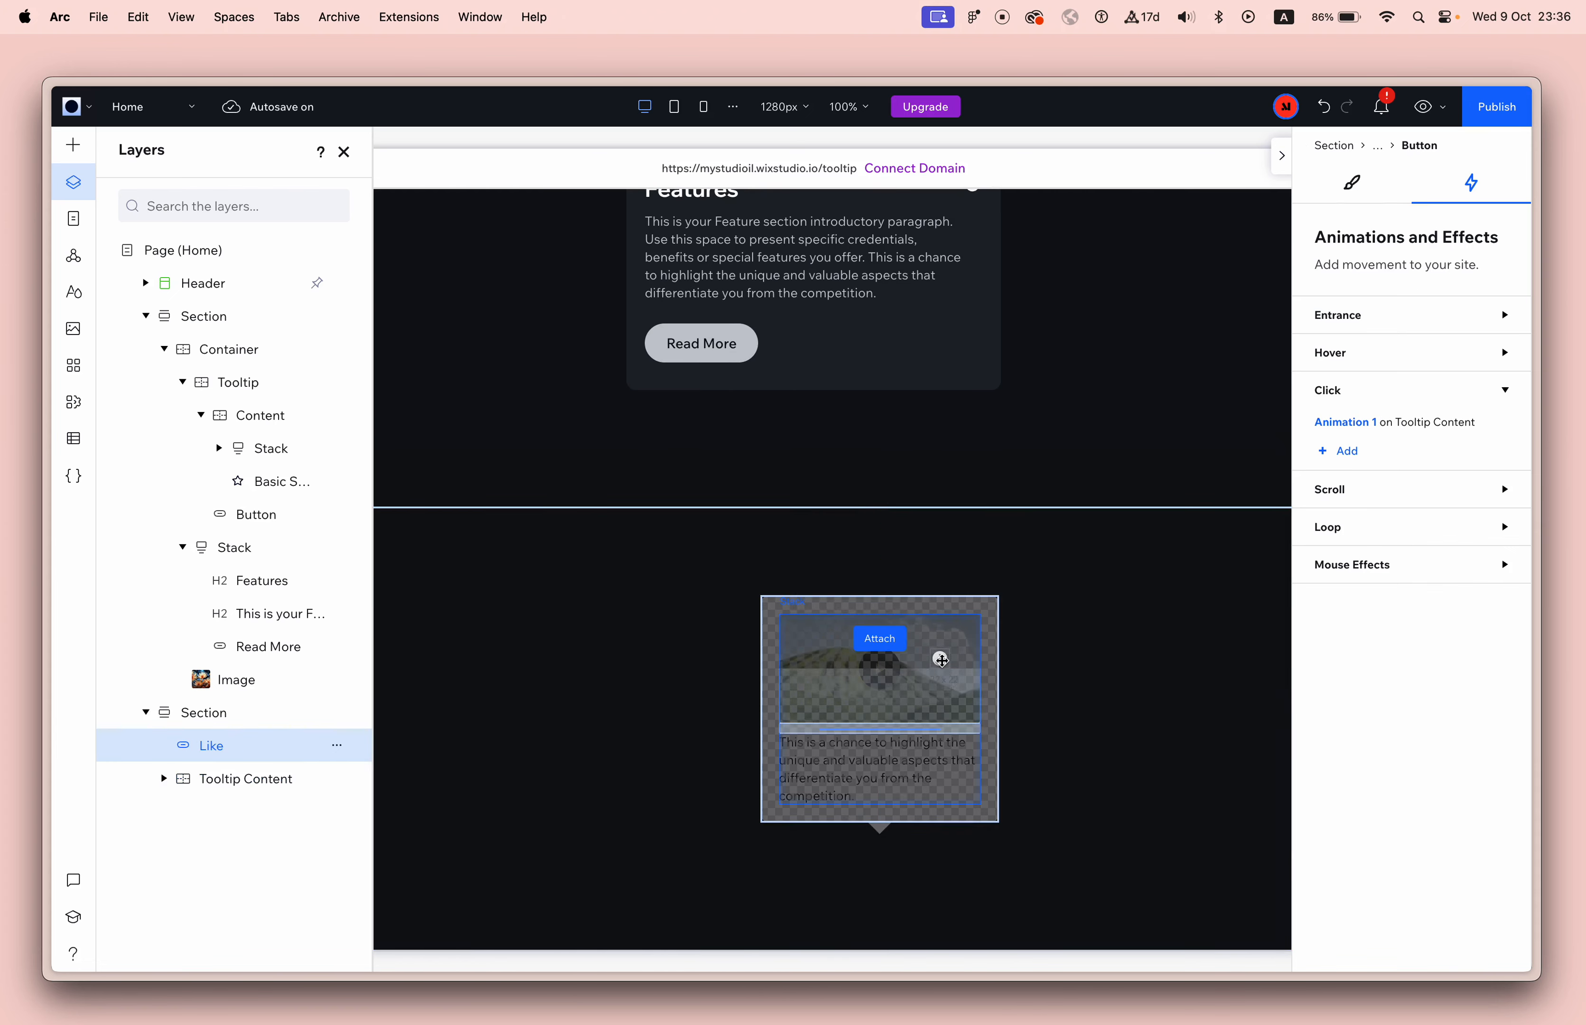
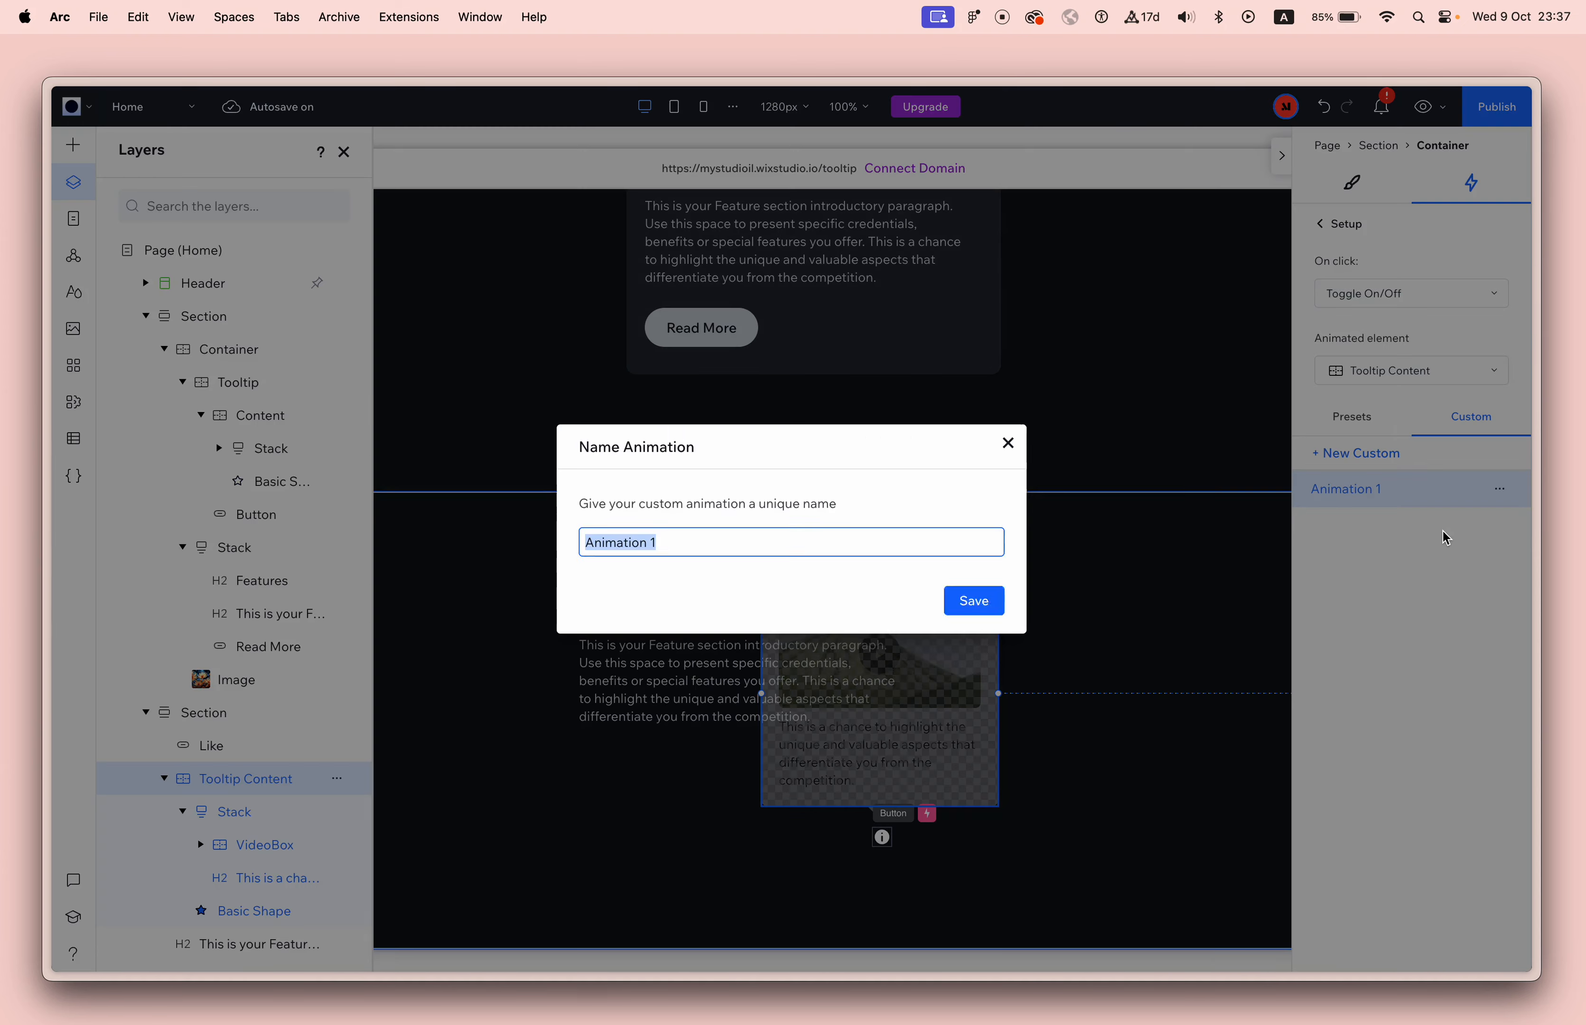
Name the custom animation "Show Tooltip" and save it.
{"action": "type", "text": "Show Tooltip"}
{"action": "left_click", "coordinate": [999, 600]}
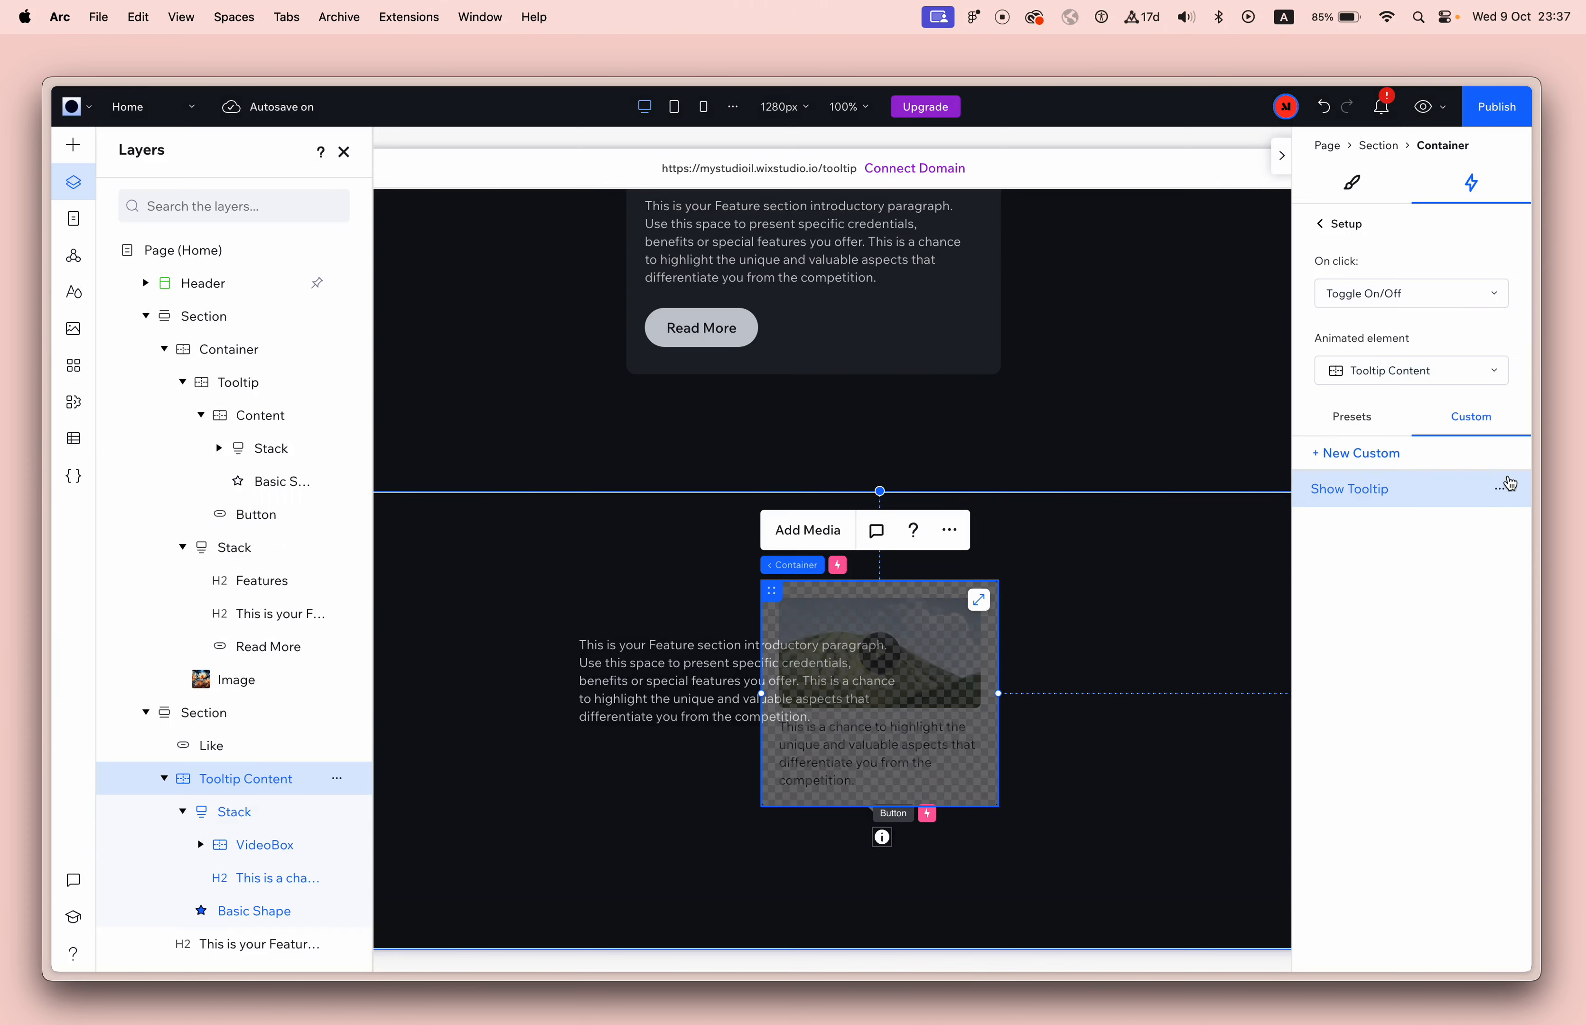
Edit the Show Tooltip animation so the Initial state scale is 0% on both X and Y, and finish on the Show Tooltip state.
{"action": "left_click", "coordinate": [1507, 486]}
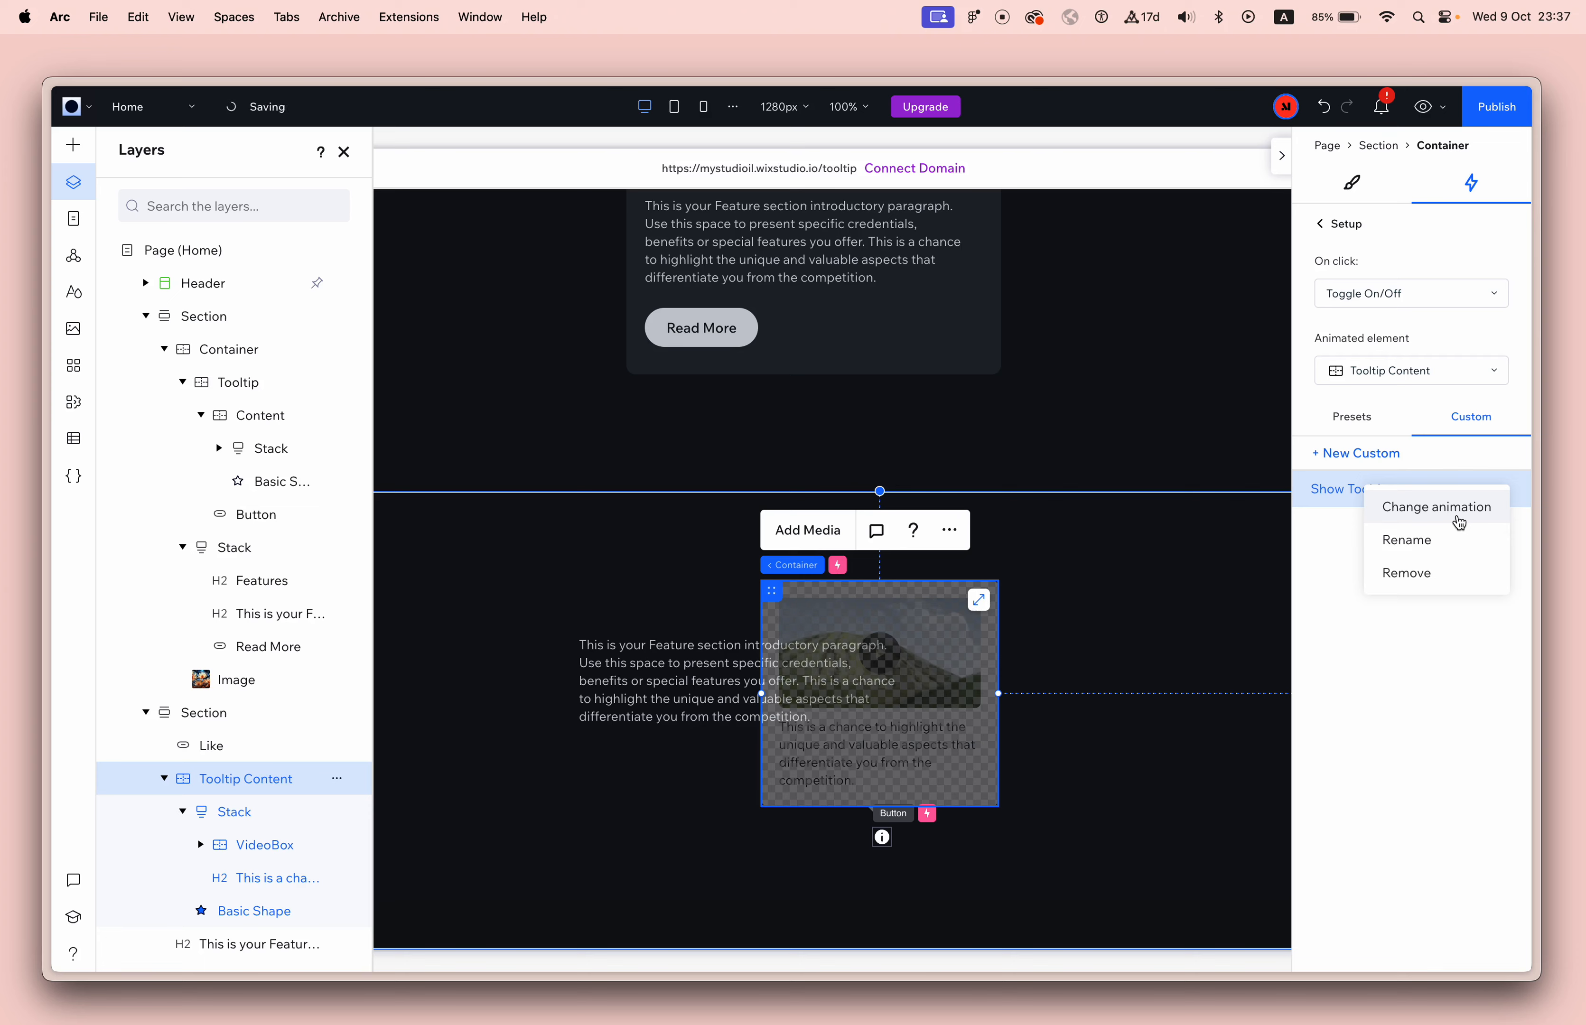
{"action": "left_click", "coordinate": [1457, 514]}
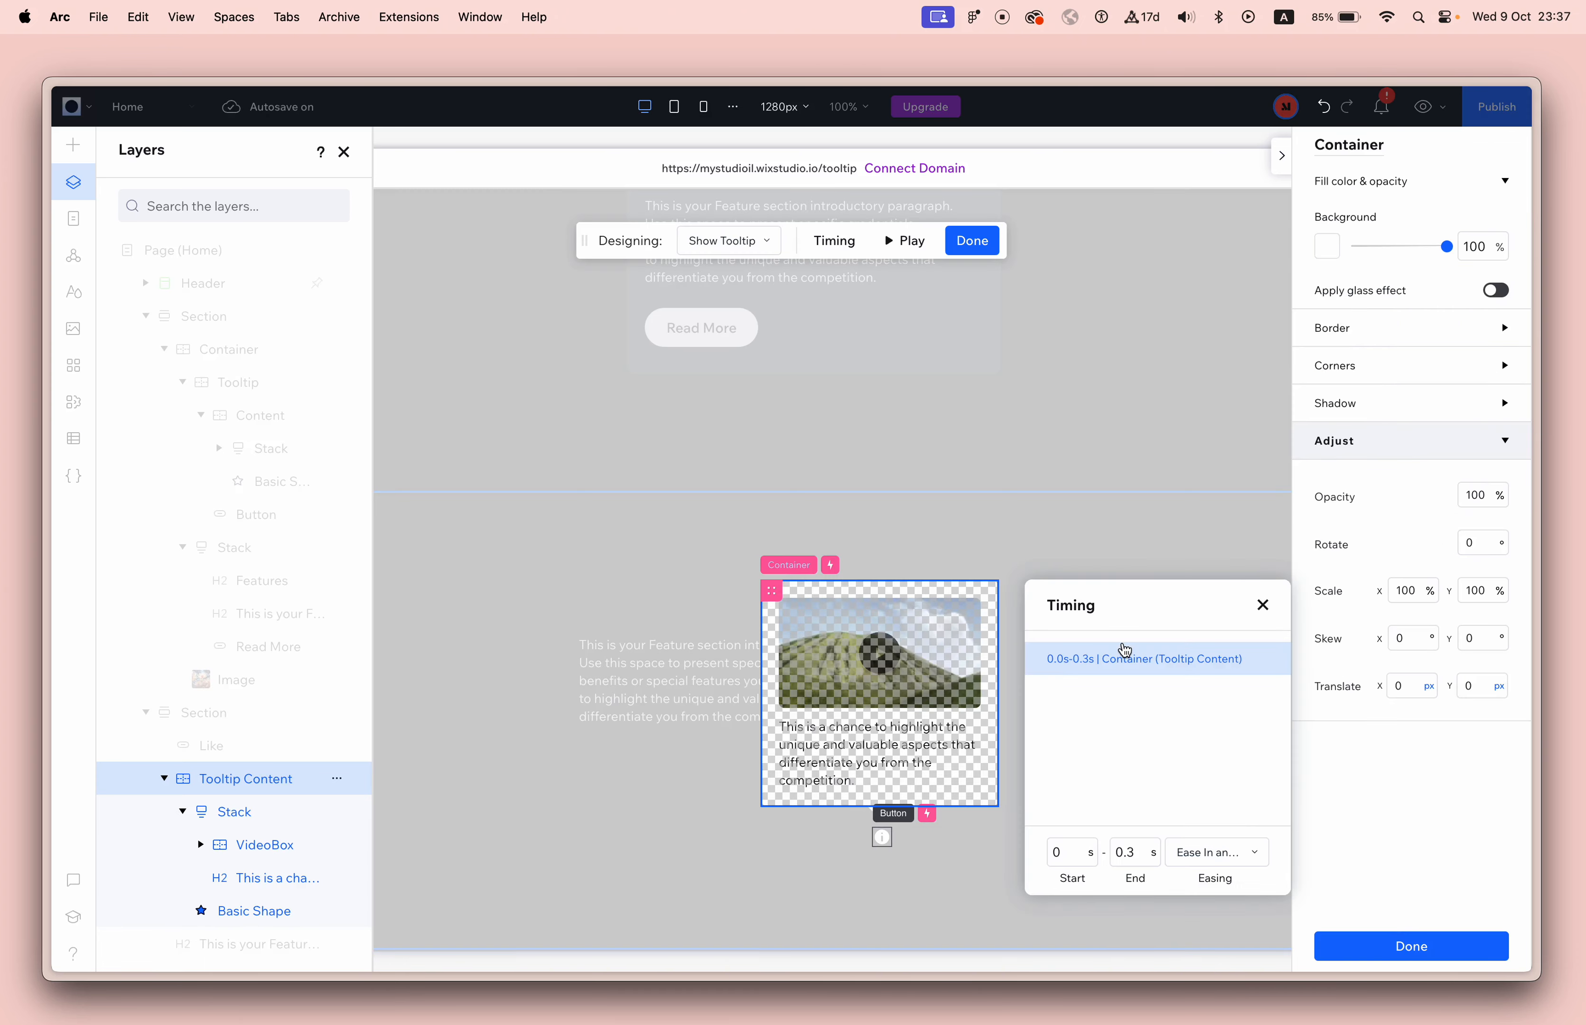
{"action": "left_click", "coordinate": [744, 246]}
{"action": "left_click", "coordinate": [726, 277]}
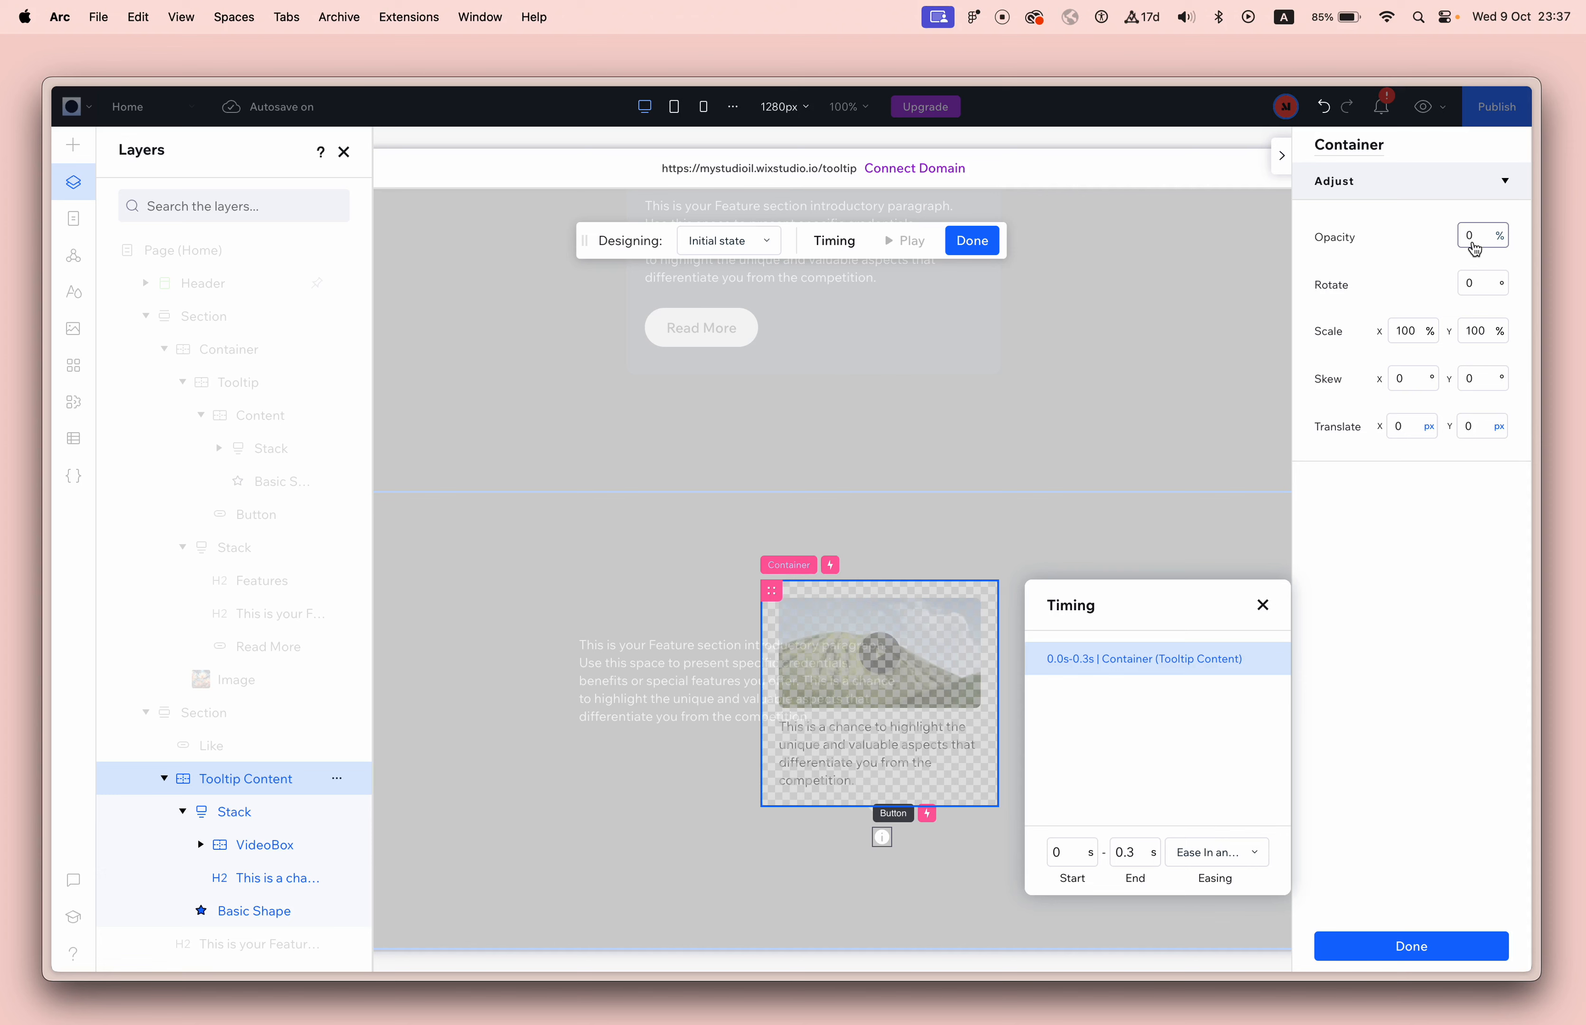
{"action": "left_click", "coordinate": [1411, 342]}
{"action": "type", "text": "0"}
{"action": "key", "text": "Tab"}
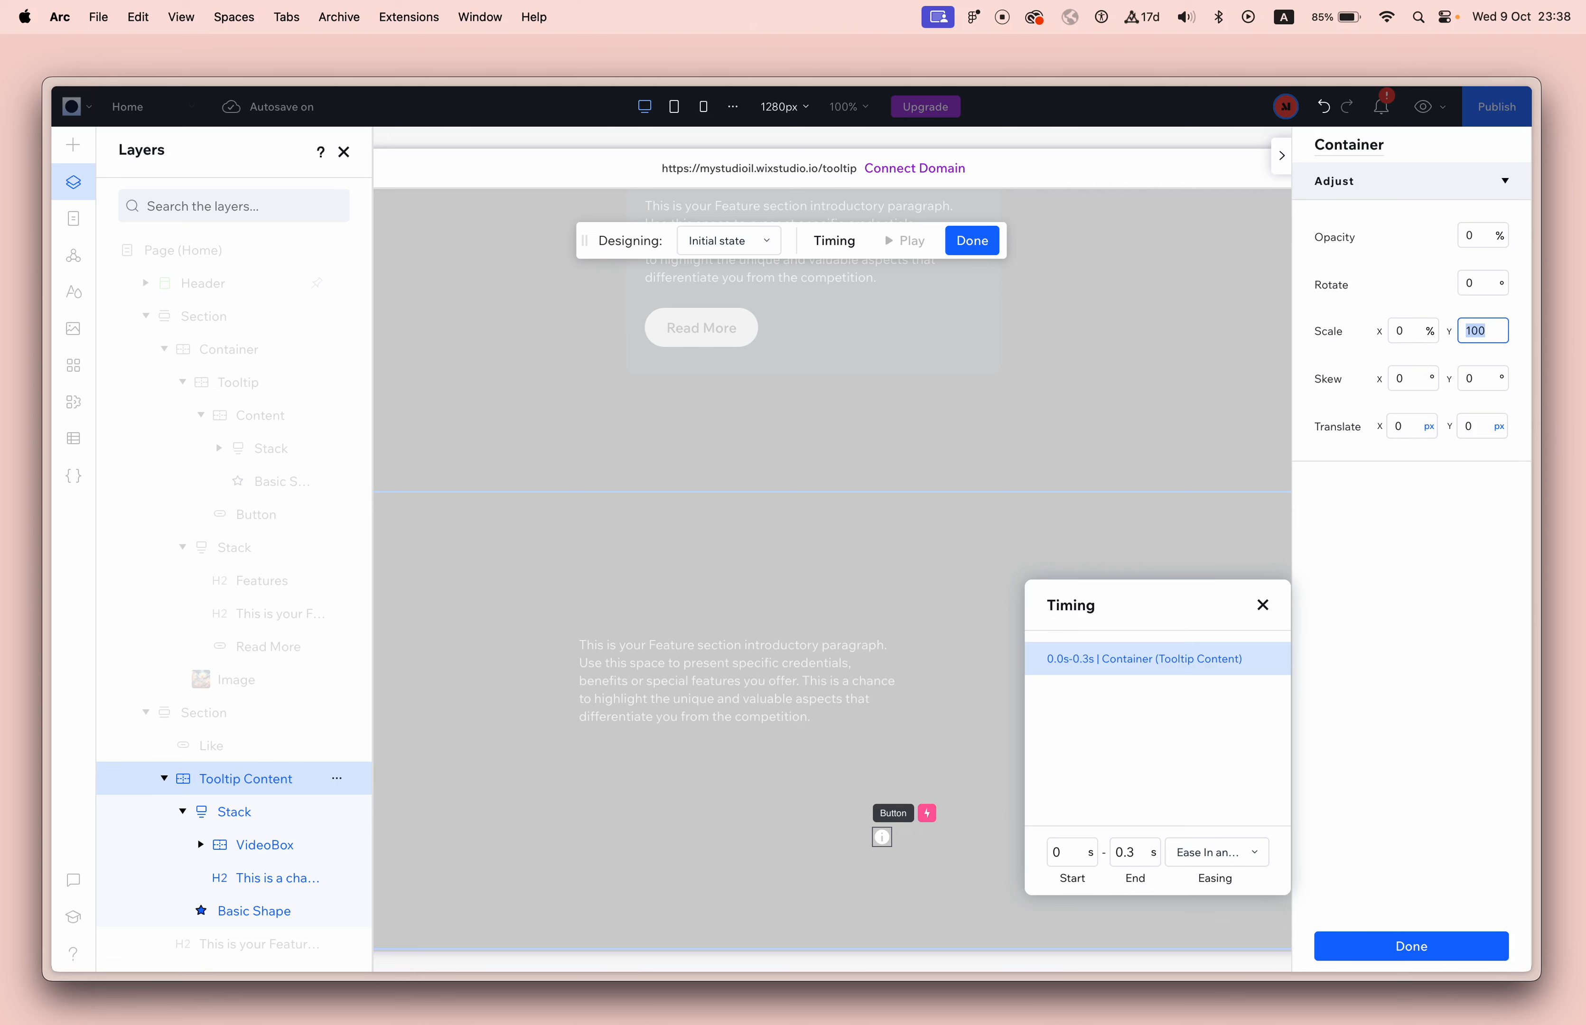
{"action": "type", "text": "0"}
{"action": "left_click", "coordinate": [1417, 386]}
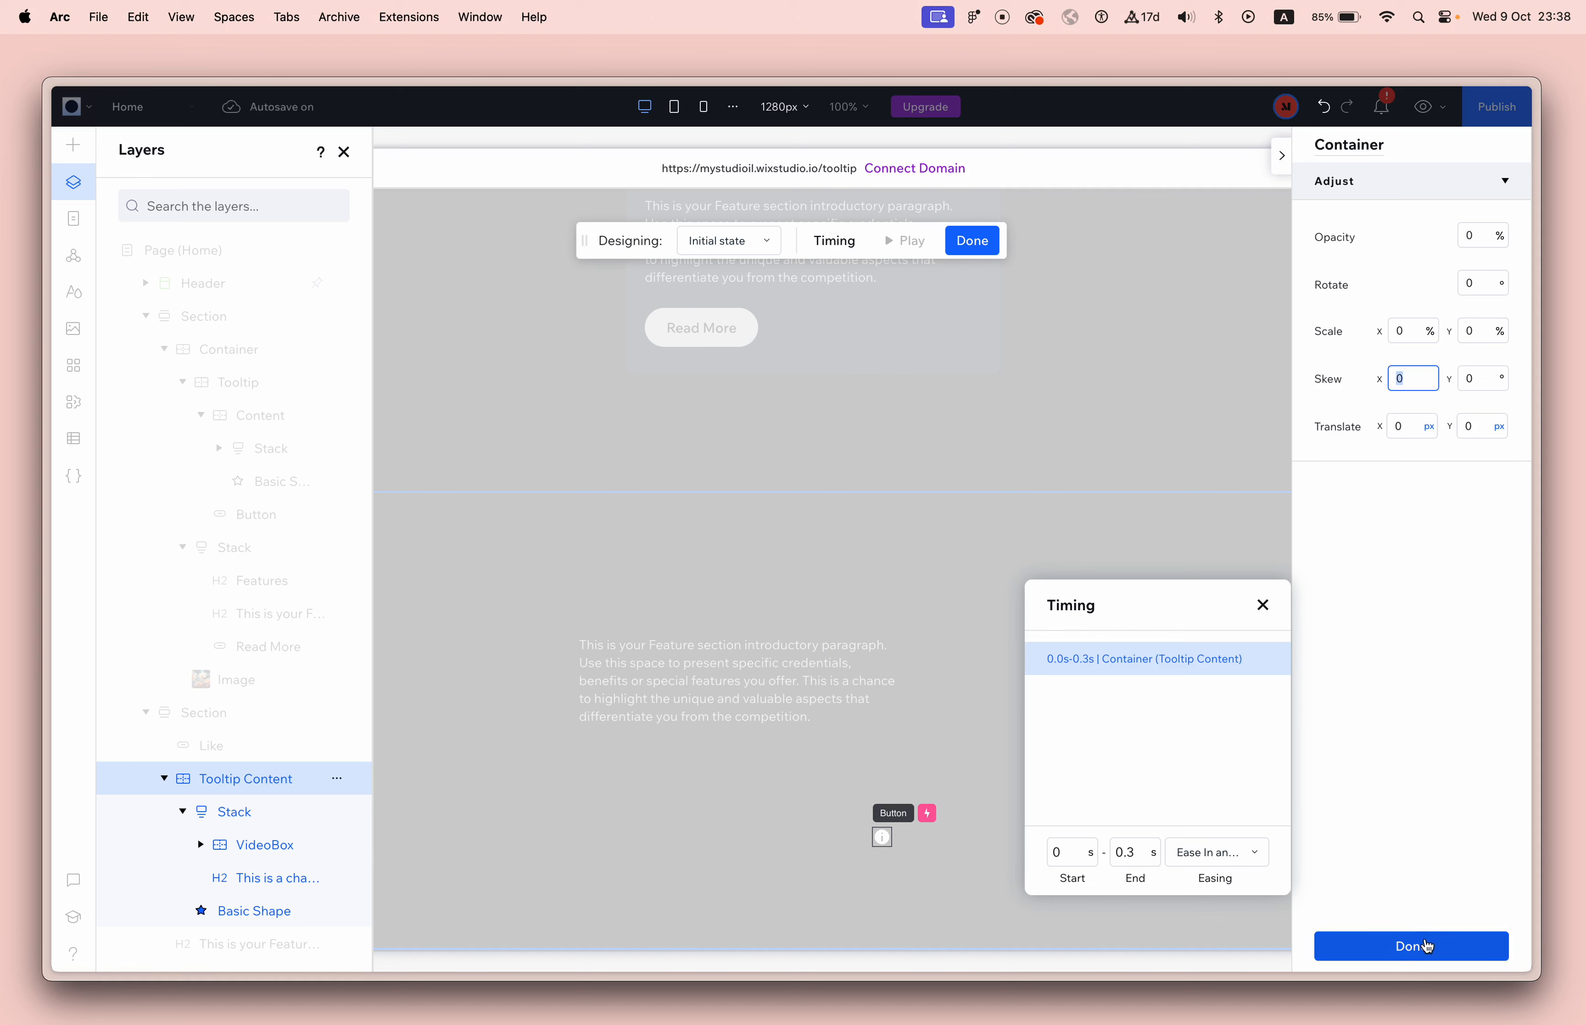
{"action": "left_click", "coordinate": [697, 243]}
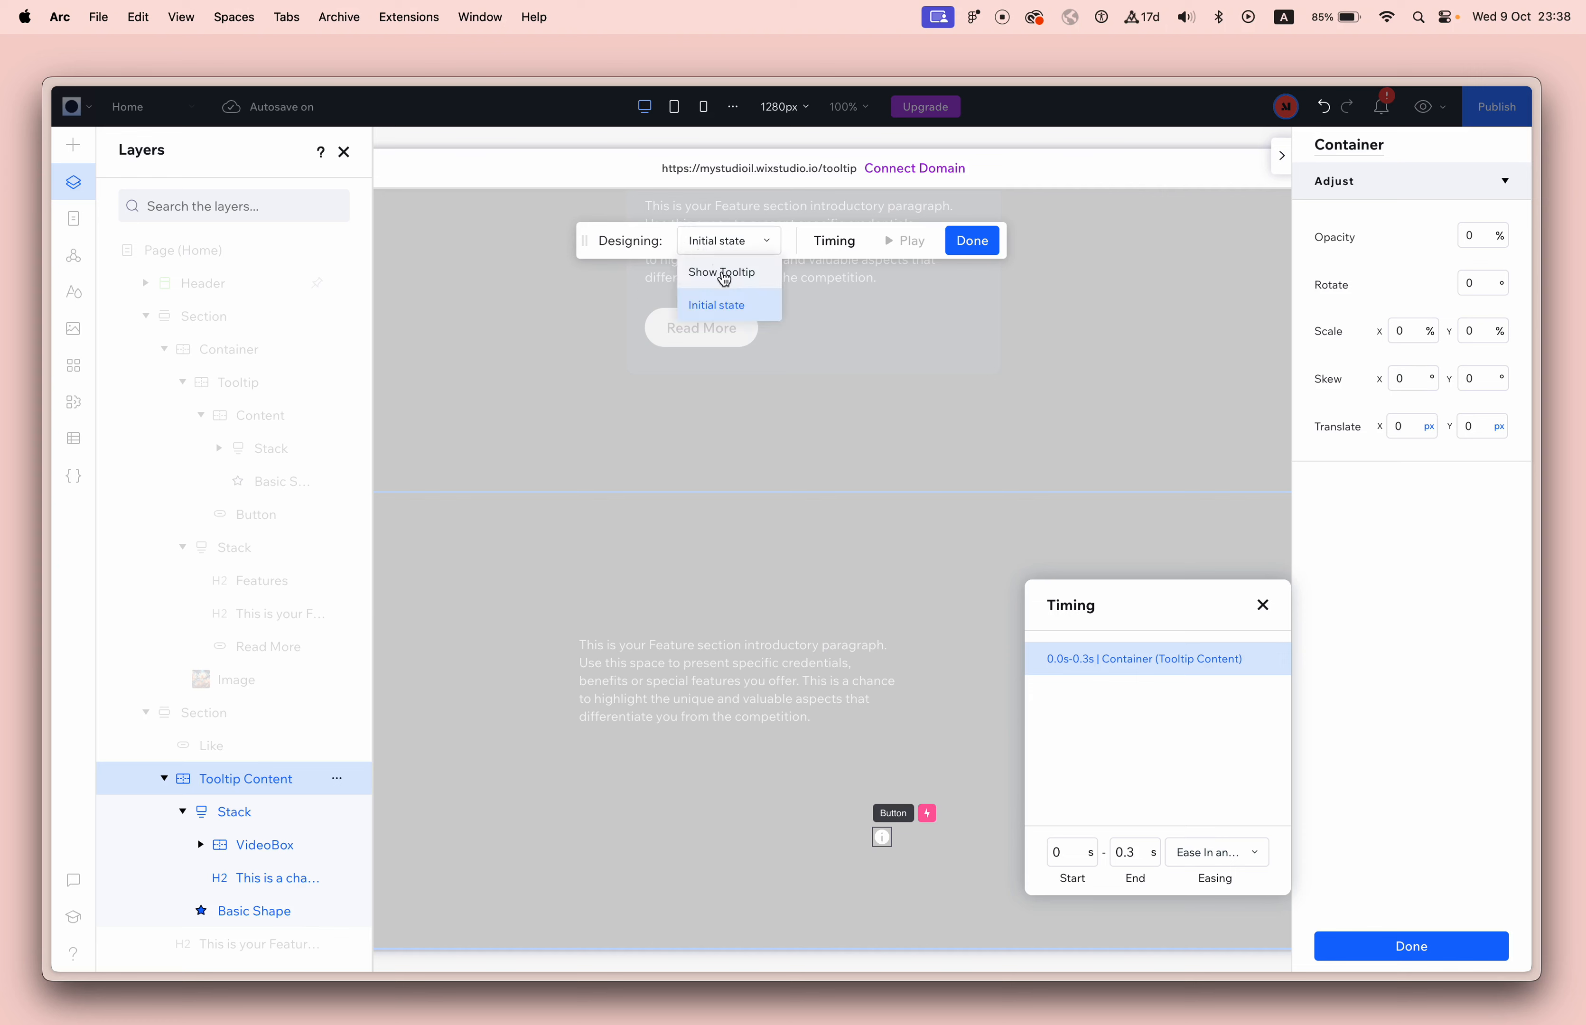
{"action": "left_click", "coordinate": [726, 273]}
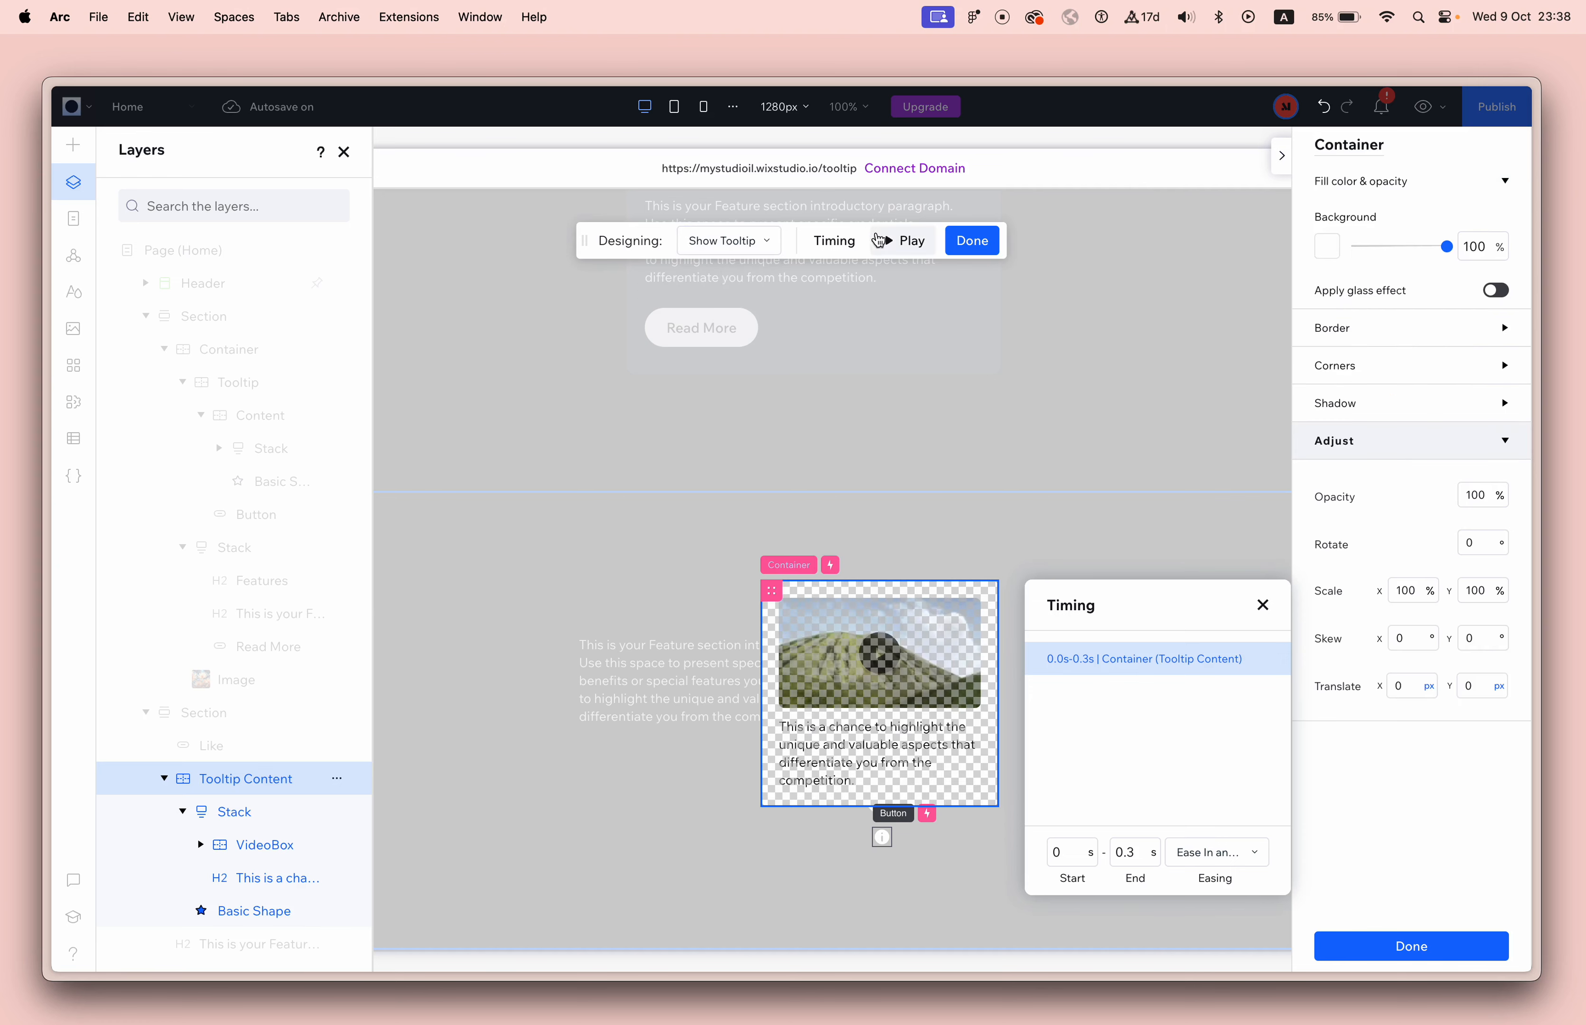
{"action": "left_click", "coordinate": [1392, 946]}
Preview the page, test opening and closing the scaled tooltip with the info button, and return to editing.
{"action": "left_click", "coordinate": [1422, 106]}
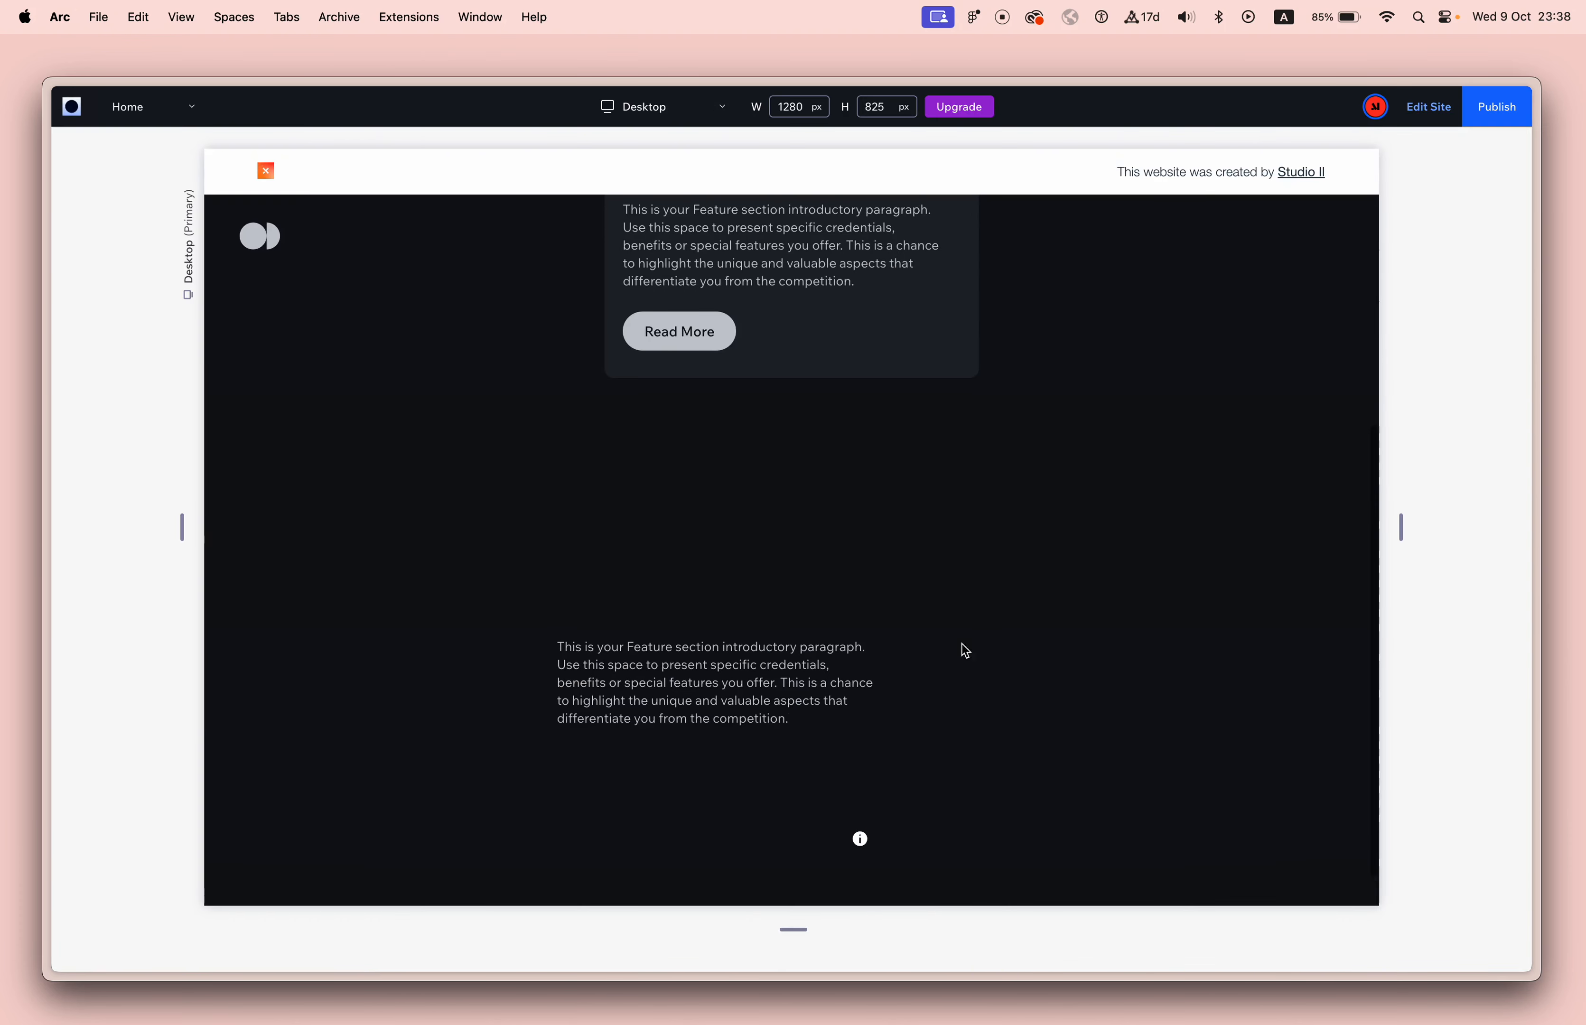
{"action": "left_click_drag", "start_coordinate": [843, 701], "coordinate": [828, 676]}
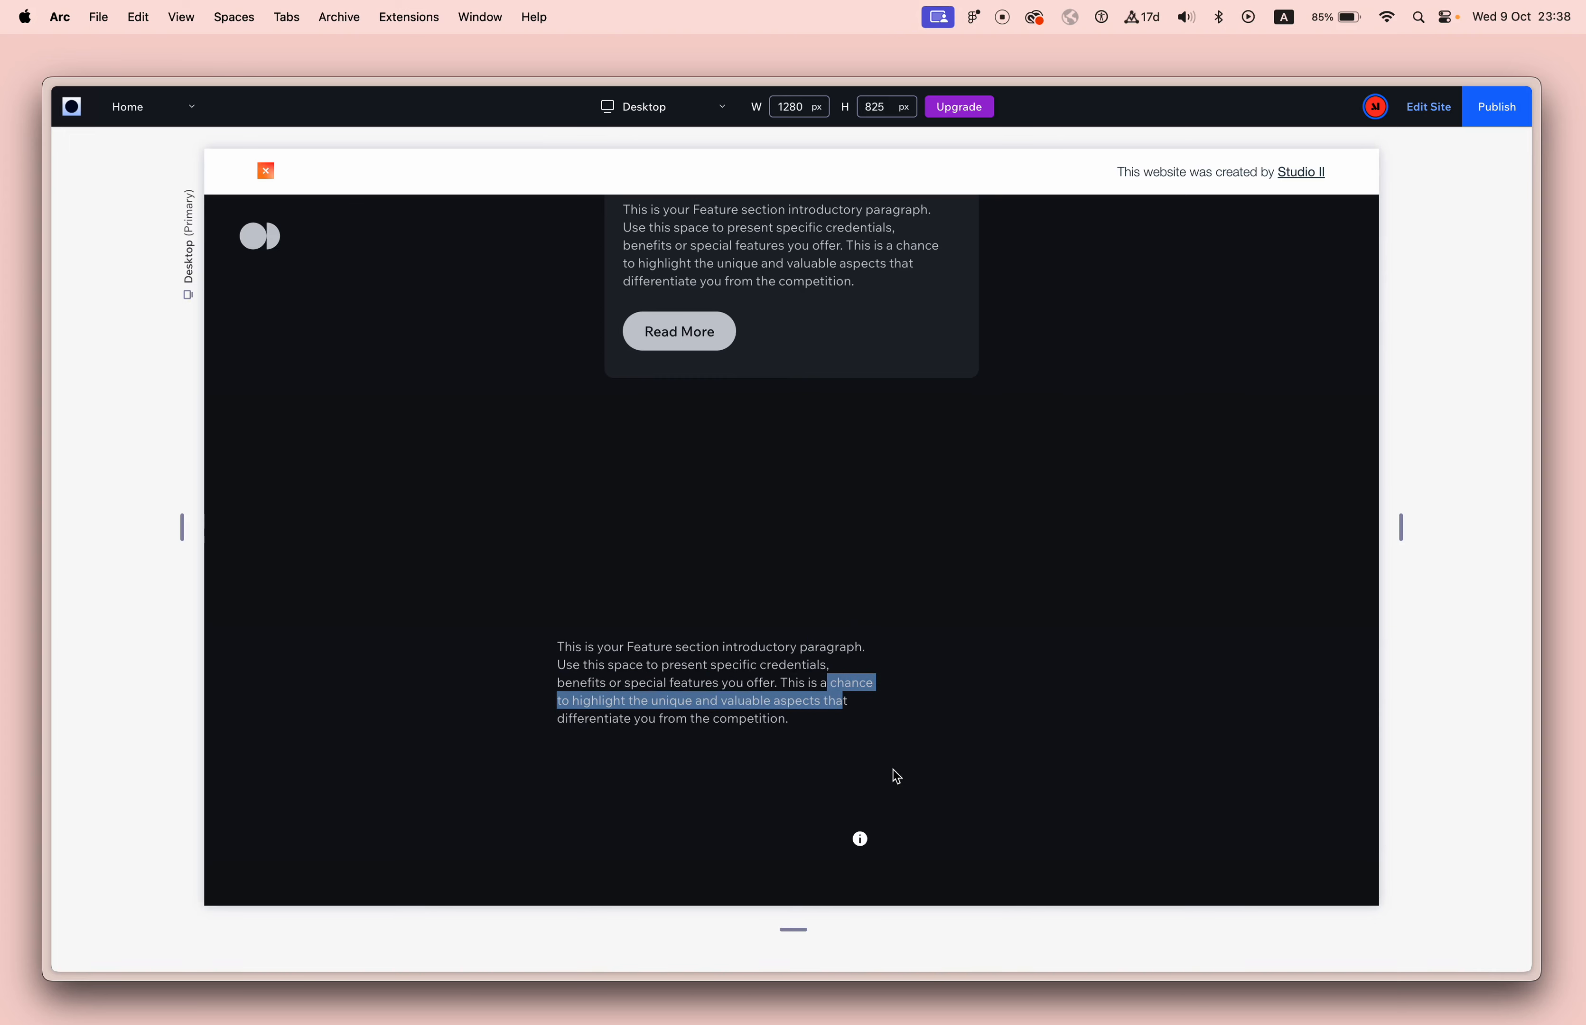
{"action": "left_click", "coordinate": [867, 837]}
{"action": "left_click", "coordinate": [867, 837]}
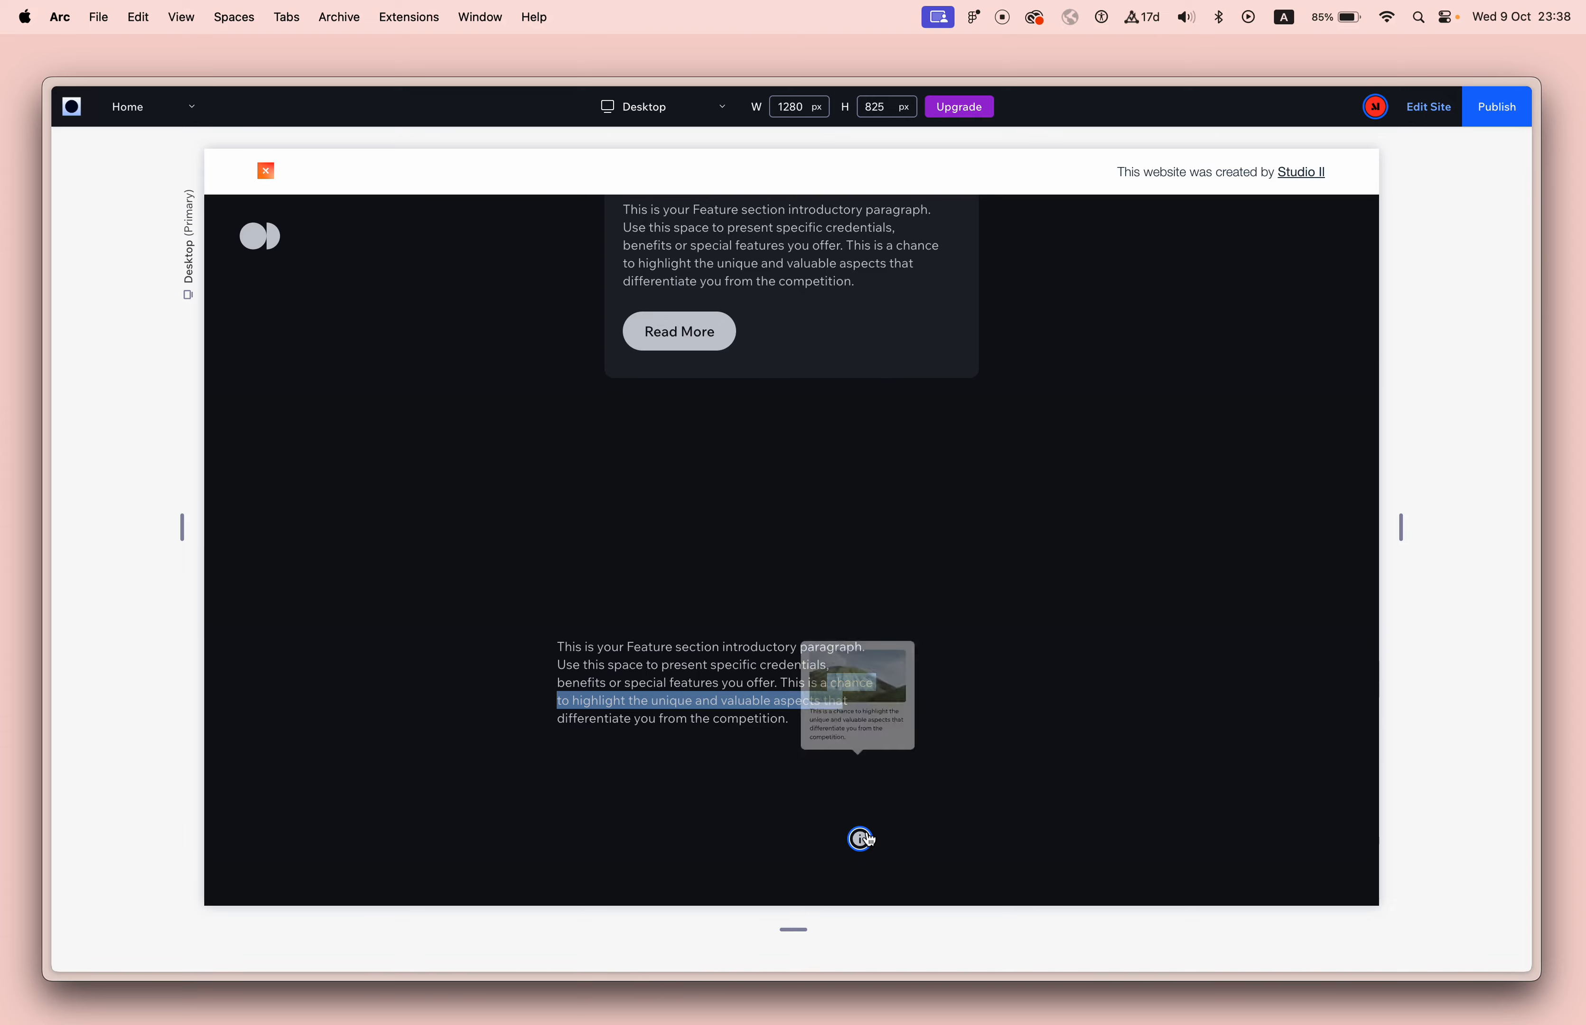
{"action": "left_click", "coordinate": [867, 837]}
{"action": "left_click", "coordinate": [866, 838]}
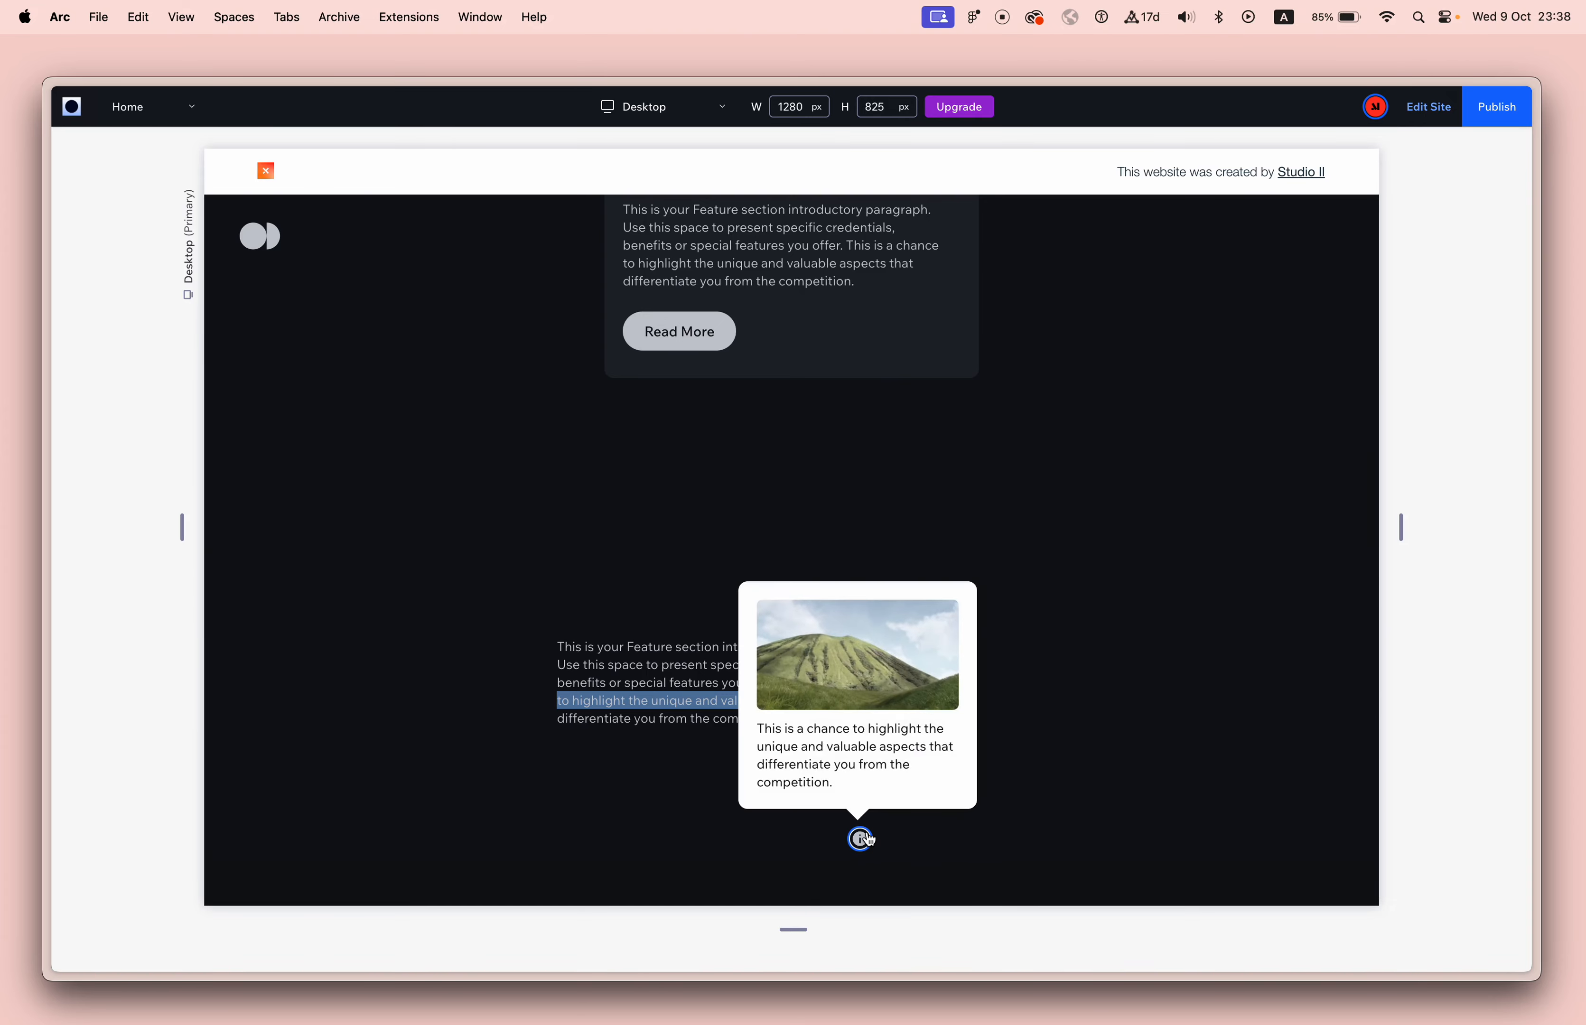
{"action": "left_click", "coordinate": [867, 837]}
{"action": "left_click", "coordinate": [867, 837]}
{"action": "left_click", "coordinate": [866, 837]}
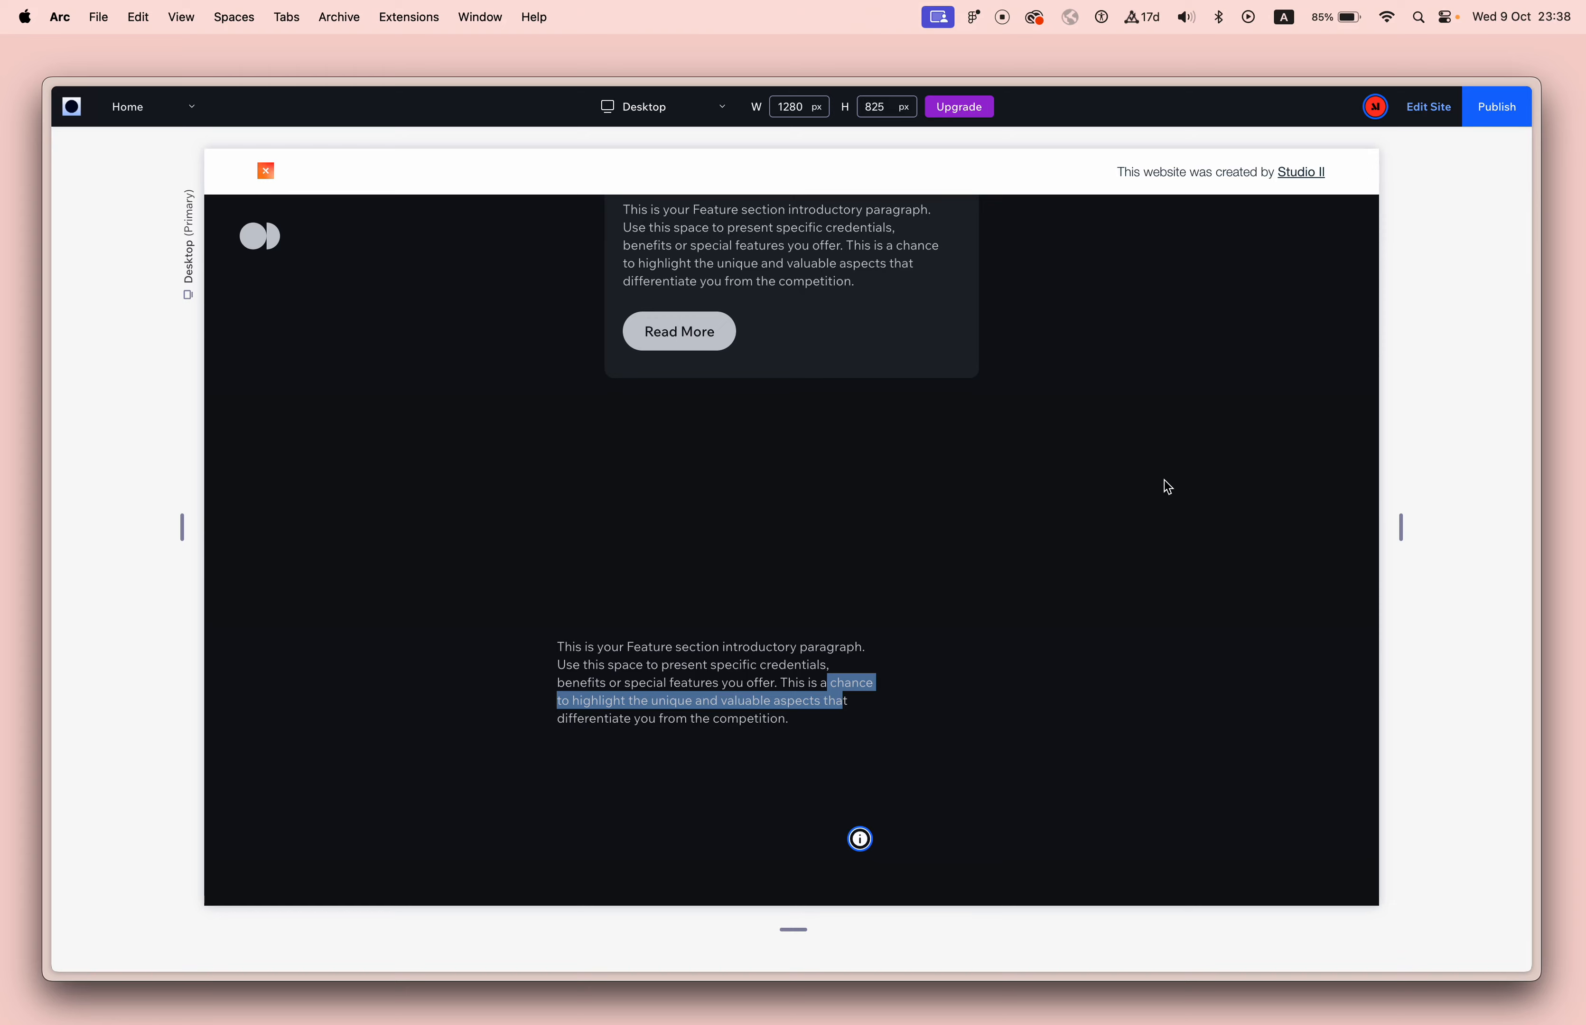
{"action": "left_click", "coordinate": [1427, 108]}
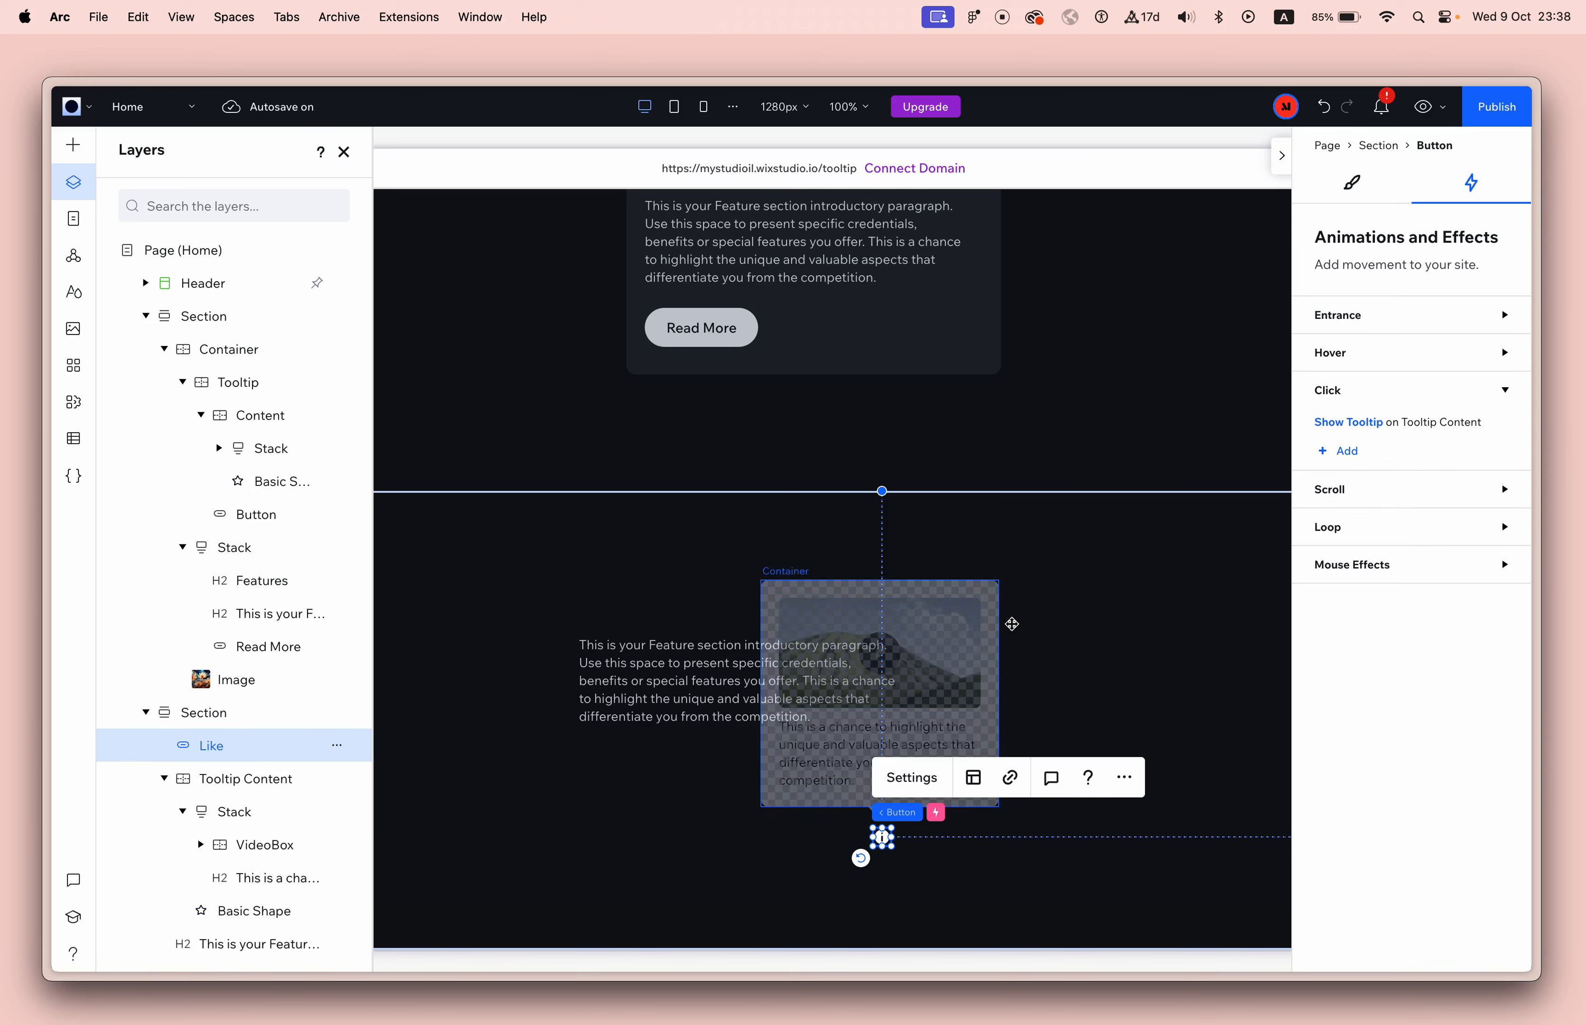
Edit the Show Tooltip animation's timing, entering an end time of 0 s from both the Show Tooltip and Initial state.
{"action": "left_click", "coordinate": [993, 608]}
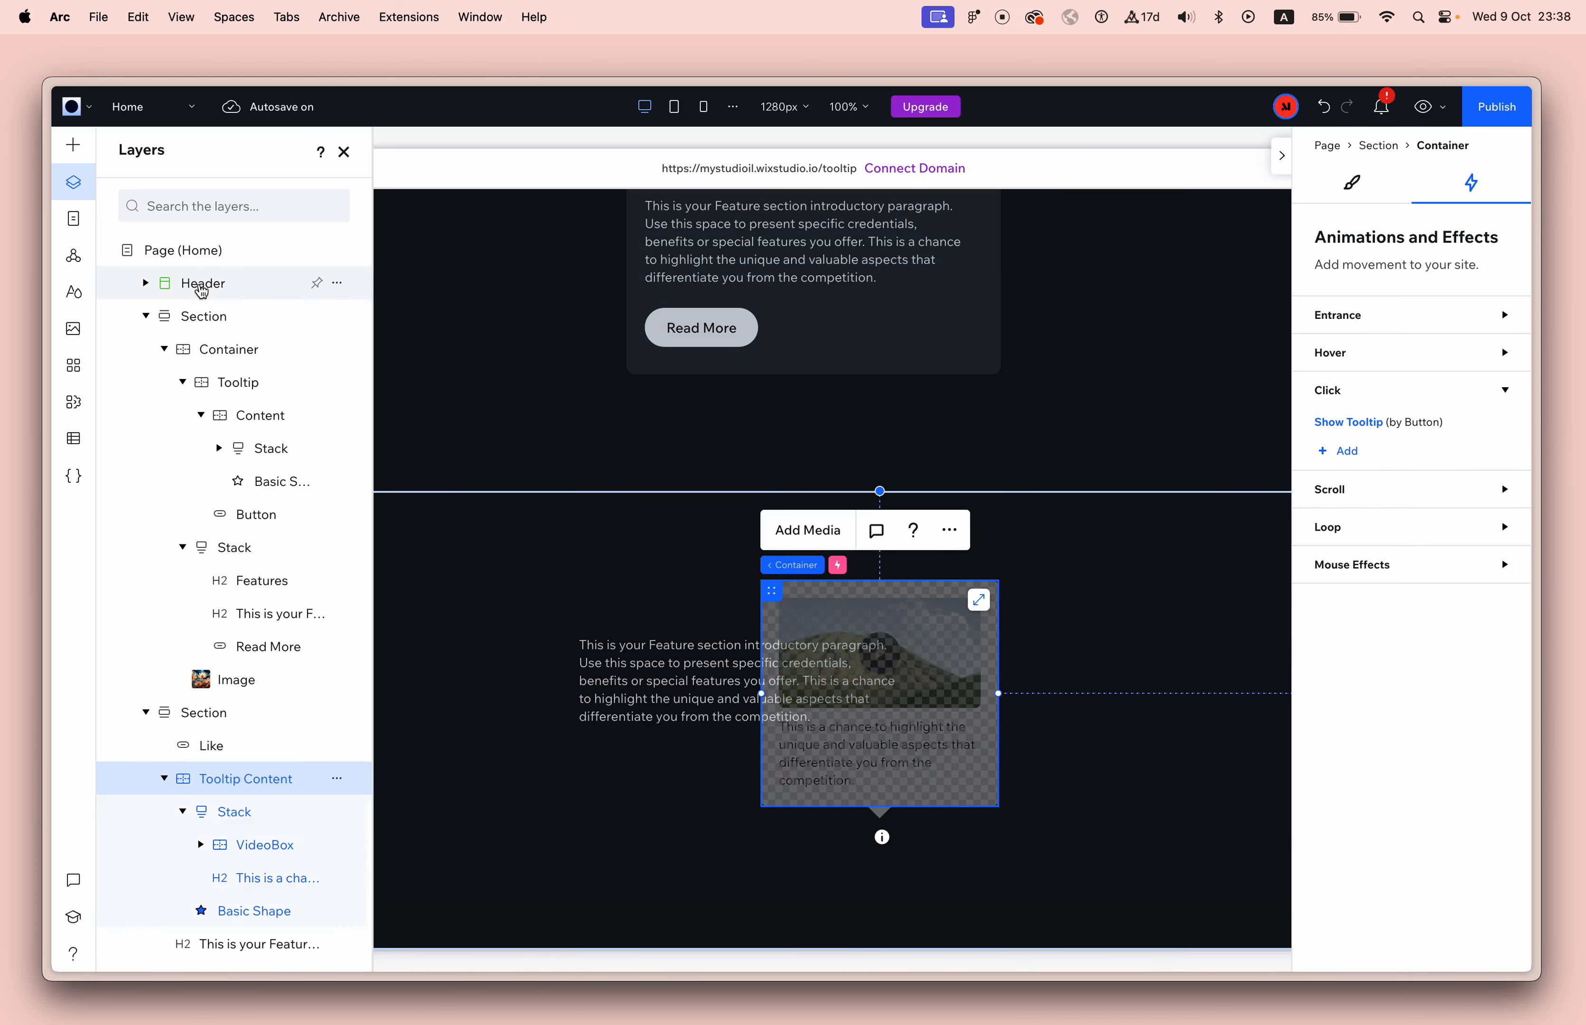
{"action": "left_click", "coordinate": [344, 152]}
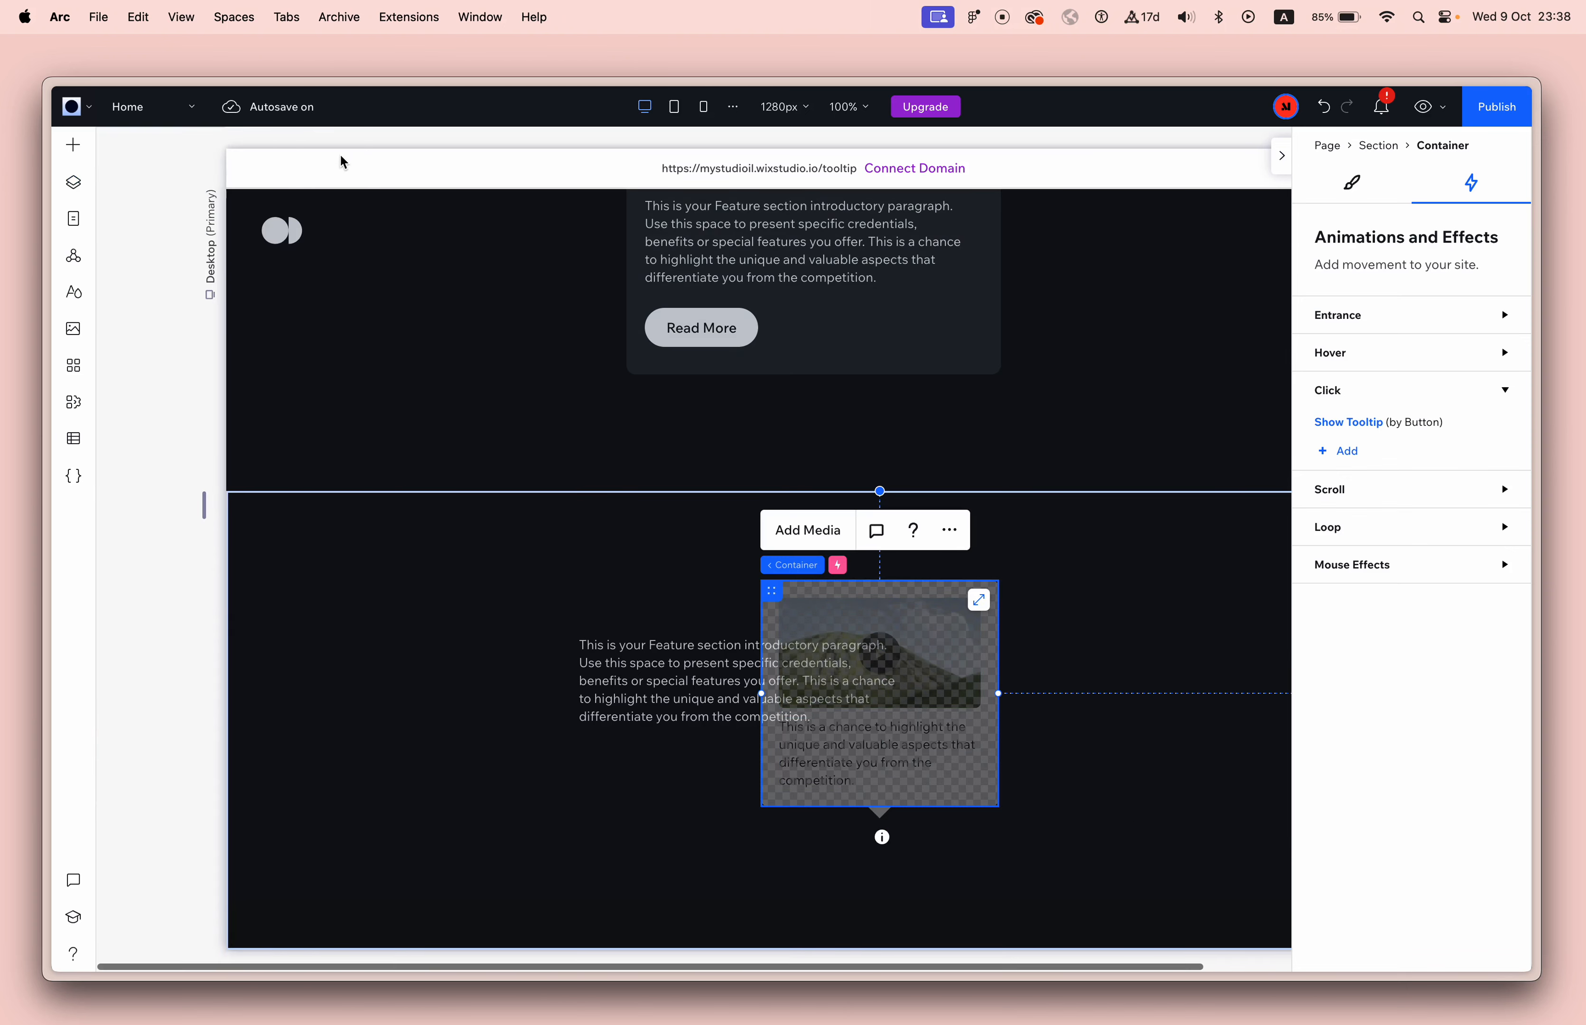
{"action": "left_click", "coordinate": [1364, 433]}
{"action": "left_click", "coordinate": [1506, 492]}
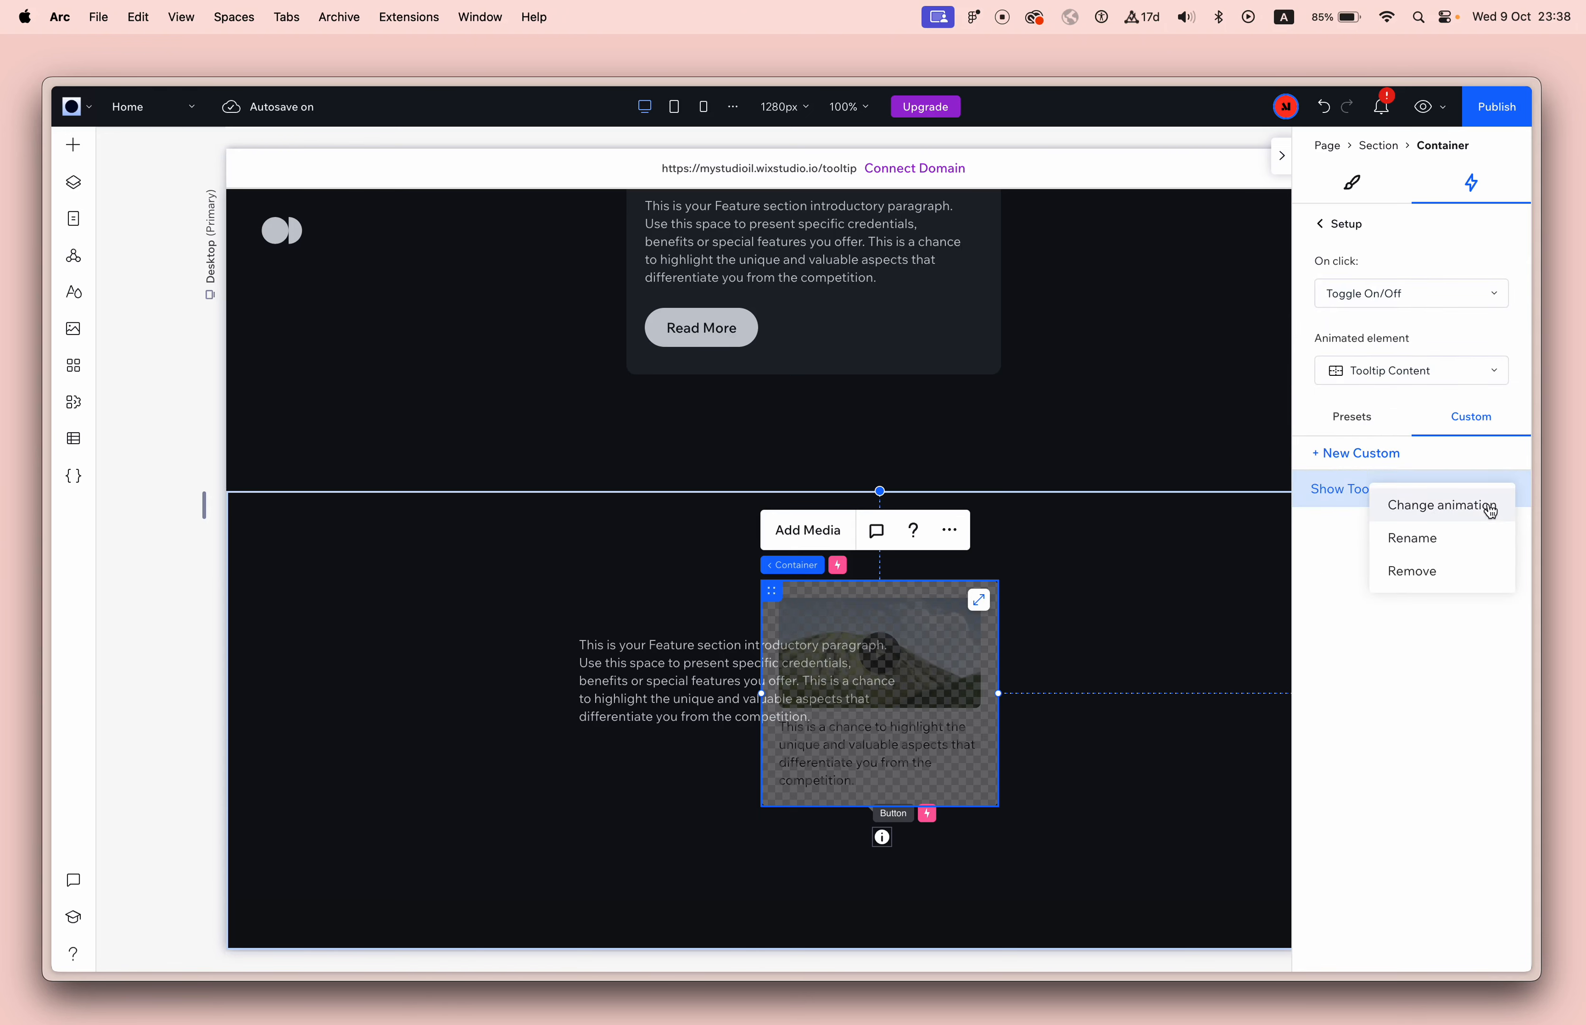
{"action": "left_click", "coordinate": [1444, 512]}
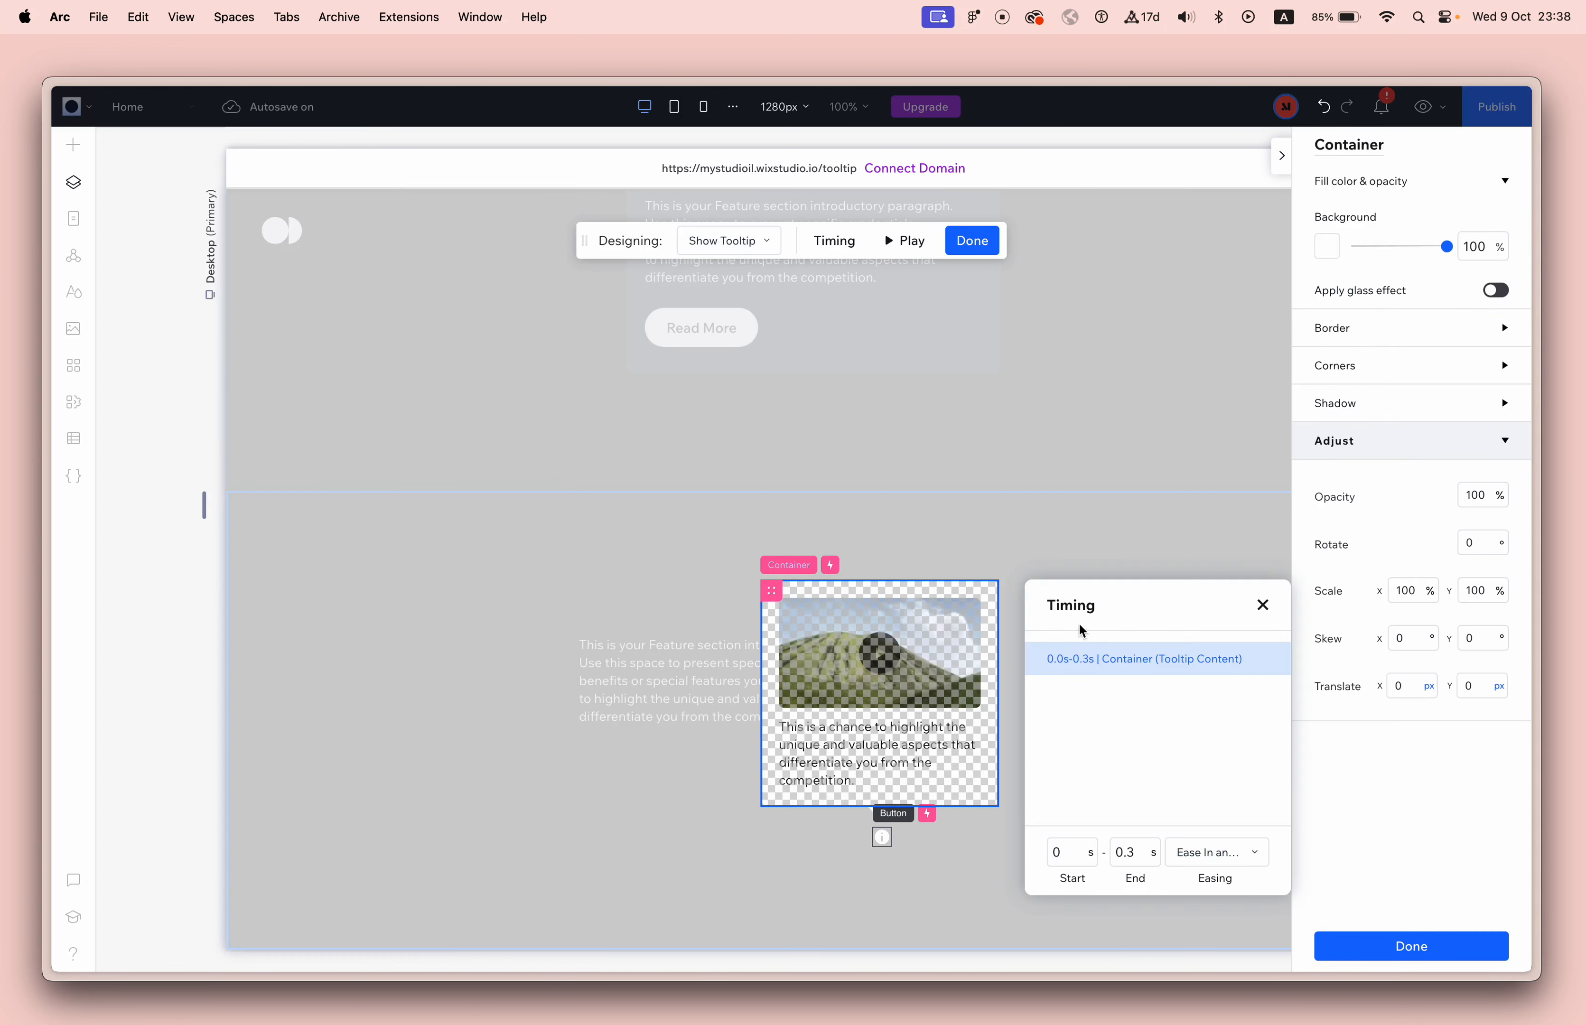
{"action": "double_click", "coordinate": [1140, 862]}
{"action": "type", "text": "0"}
{"action": "key", "text": "Return"}
{"action": "left_click", "coordinate": [752, 241]}
{"action": "left_click", "coordinate": [745, 304]}
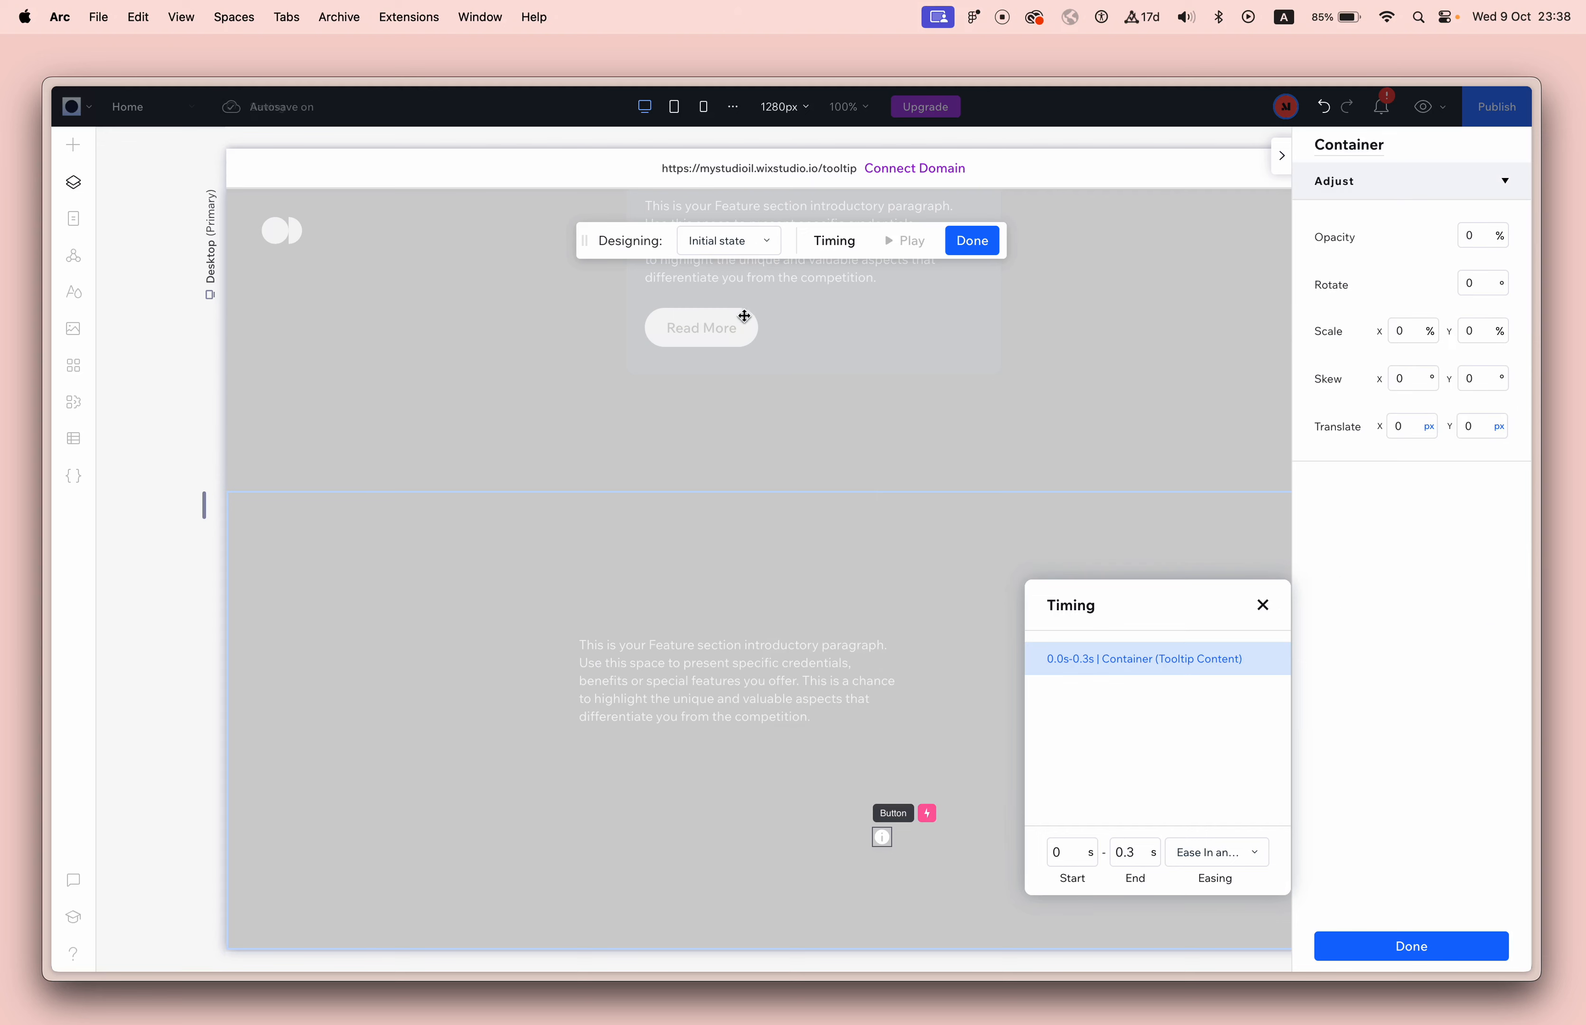
{"action": "double_click", "coordinate": [1143, 853]}
{"action": "type", "text": "0"}
{"action": "key", "text": "Return"}
{"action": "left_click", "coordinate": [1393, 950]}
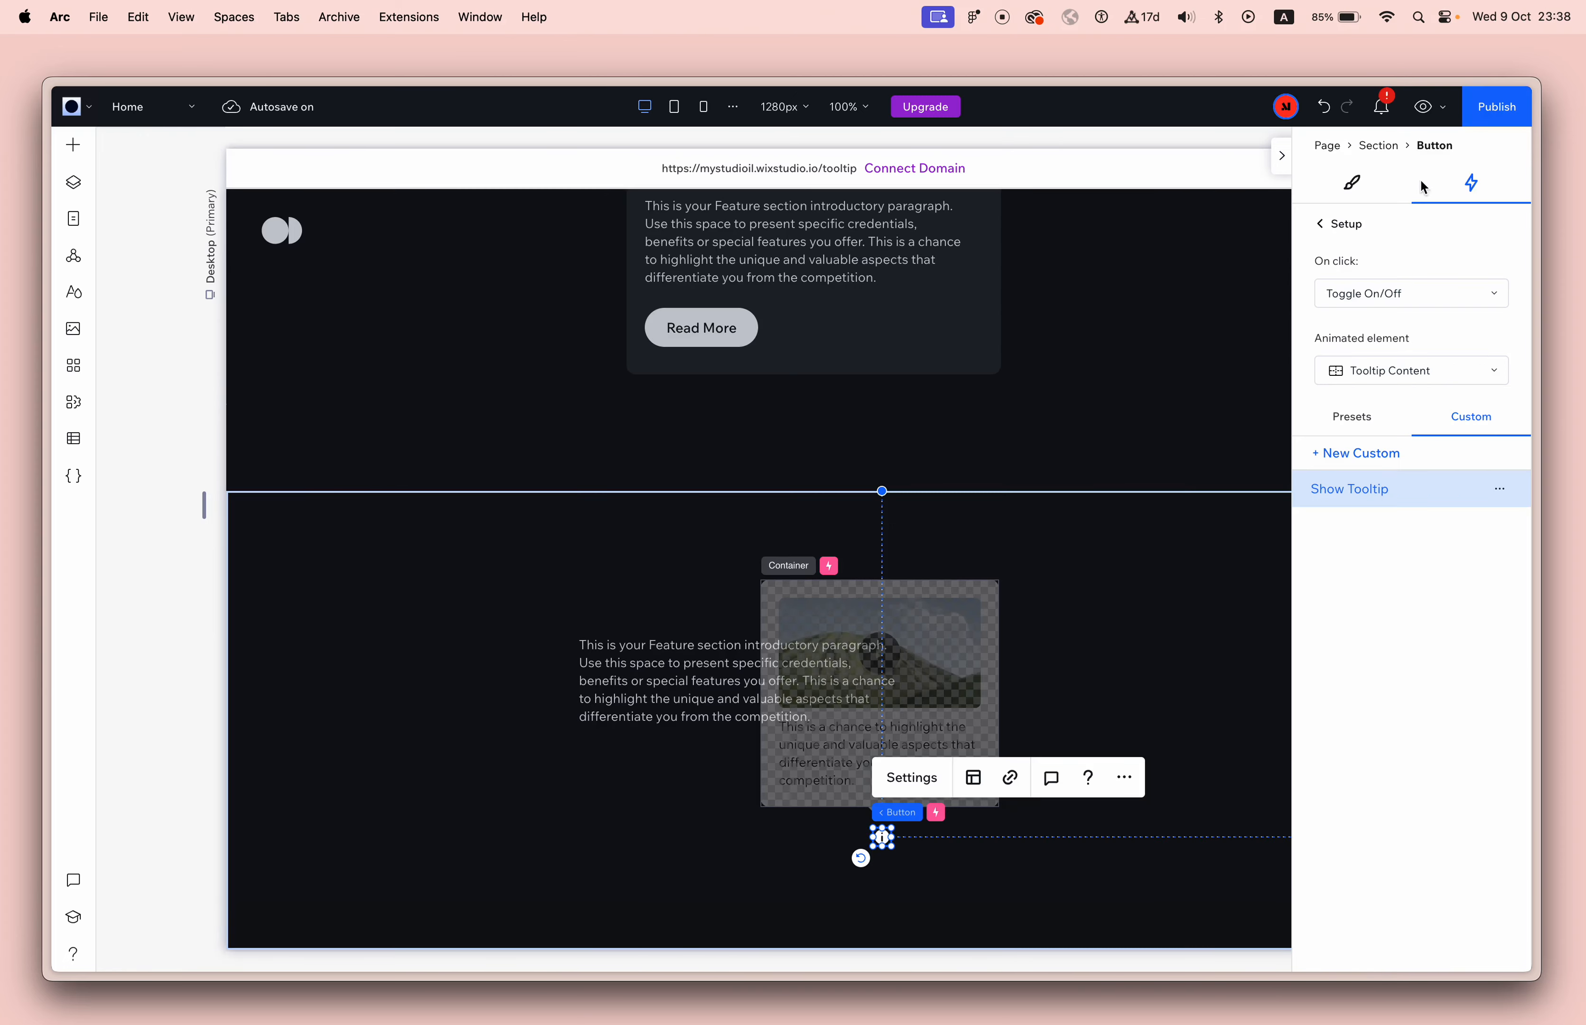
Preview the page, toggle the tooltip repeatedly with the info button to check its timing, and return to the editor.
{"action": "left_click", "coordinate": [1419, 112]}
{"action": "left_click", "coordinate": [859, 840]}
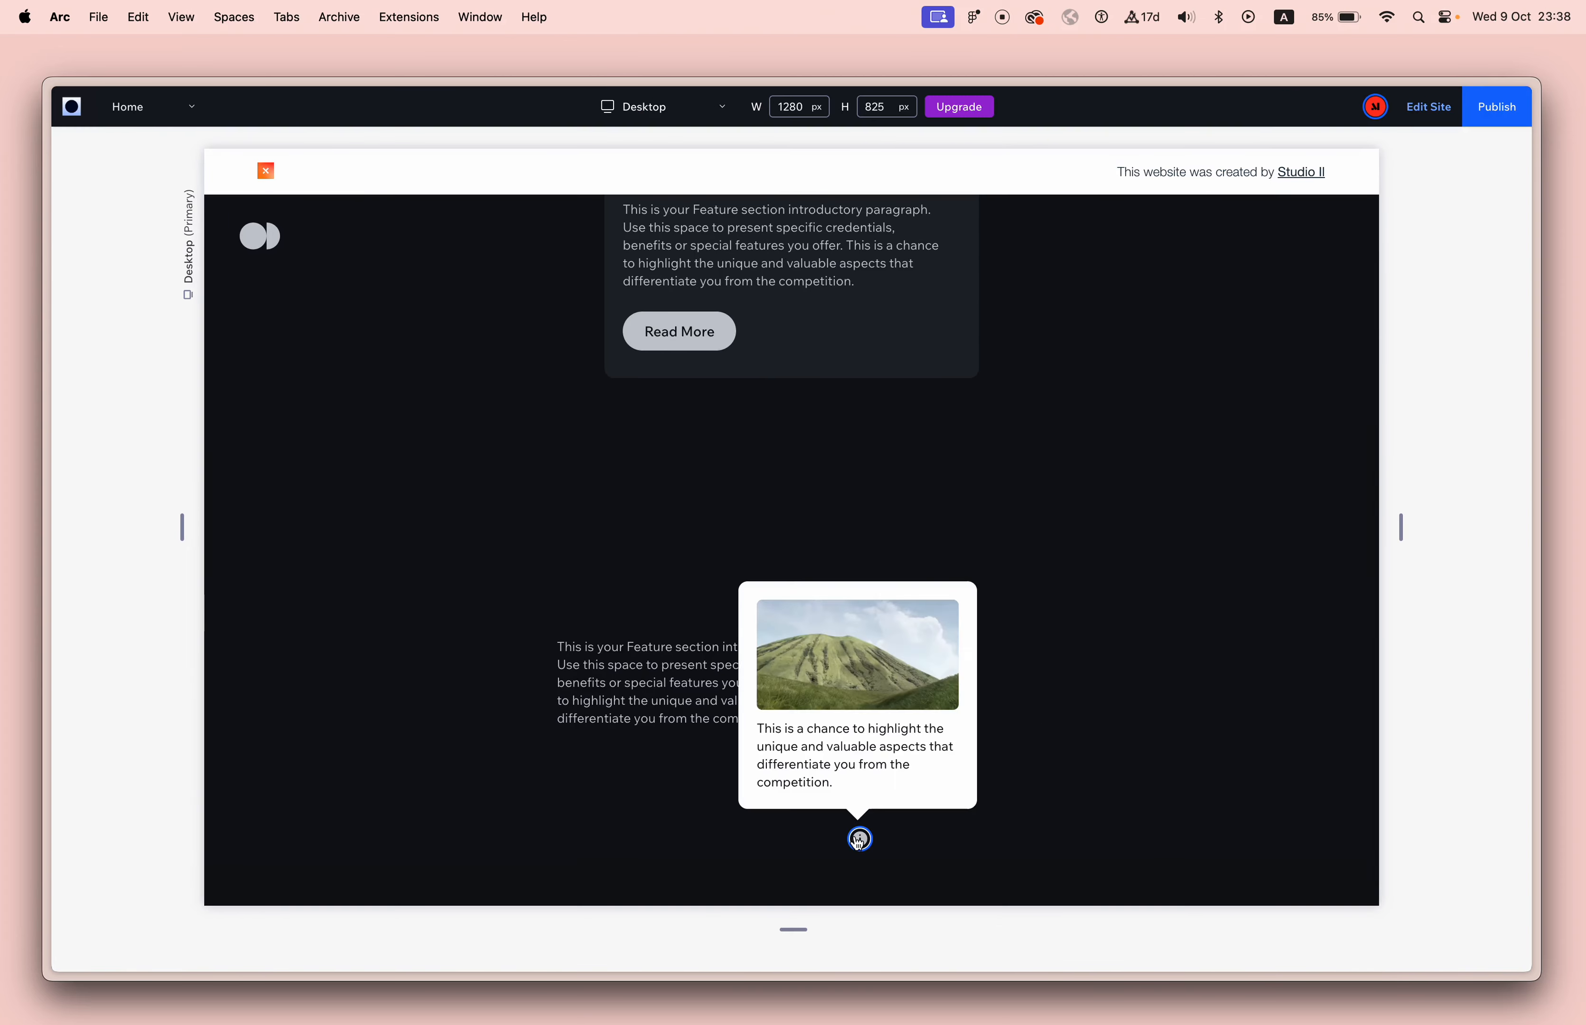
{"action": "left_click", "coordinate": [859, 840]}
{"action": "left_click", "coordinate": [860, 839]}
{"action": "left_click", "coordinate": [859, 840]}
{"action": "left_click", "coordinate": [860, 840]}
{"action": "left_click", "coordinate": [859, 840]}
{"action": "left_click", "coordinate": [859, 840]}
{"action": "left_click", "coordinate": [859, 840]}
{"action": "left_click", "coordinate": [859, 840]}
{"action": "left_click", "coordinate": [859, 840]}
{"action": "left_click", "coordinate": [859, 840]}
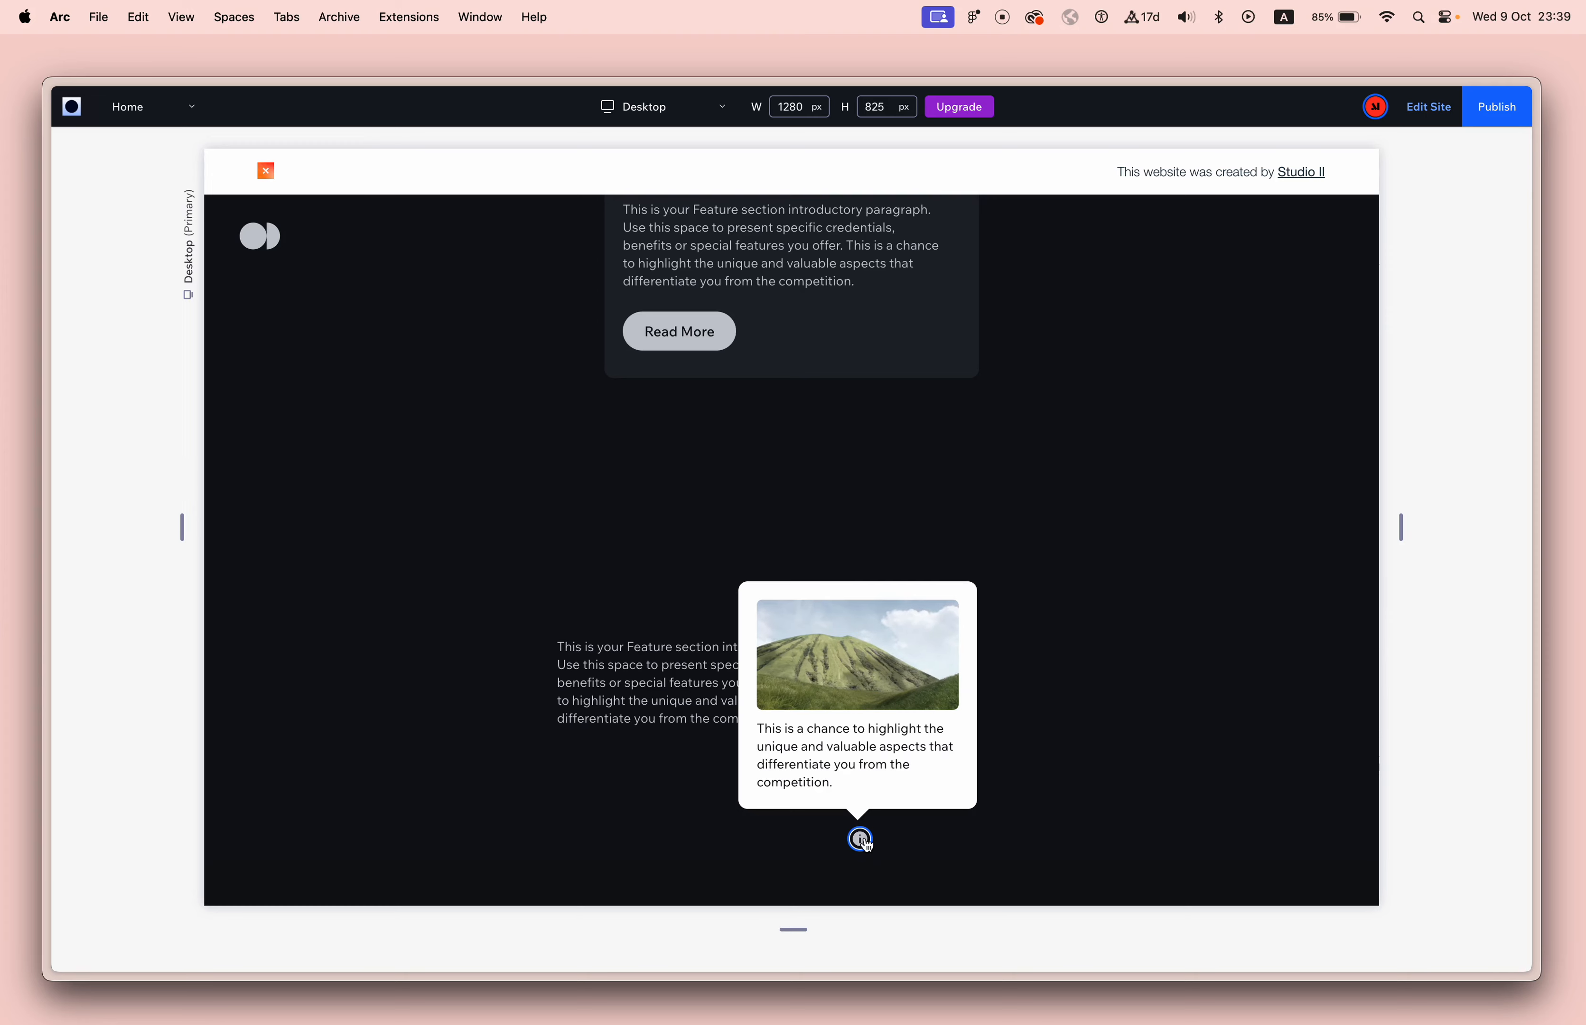
{"action": "left_click", "coordinate": [1438, 108]}
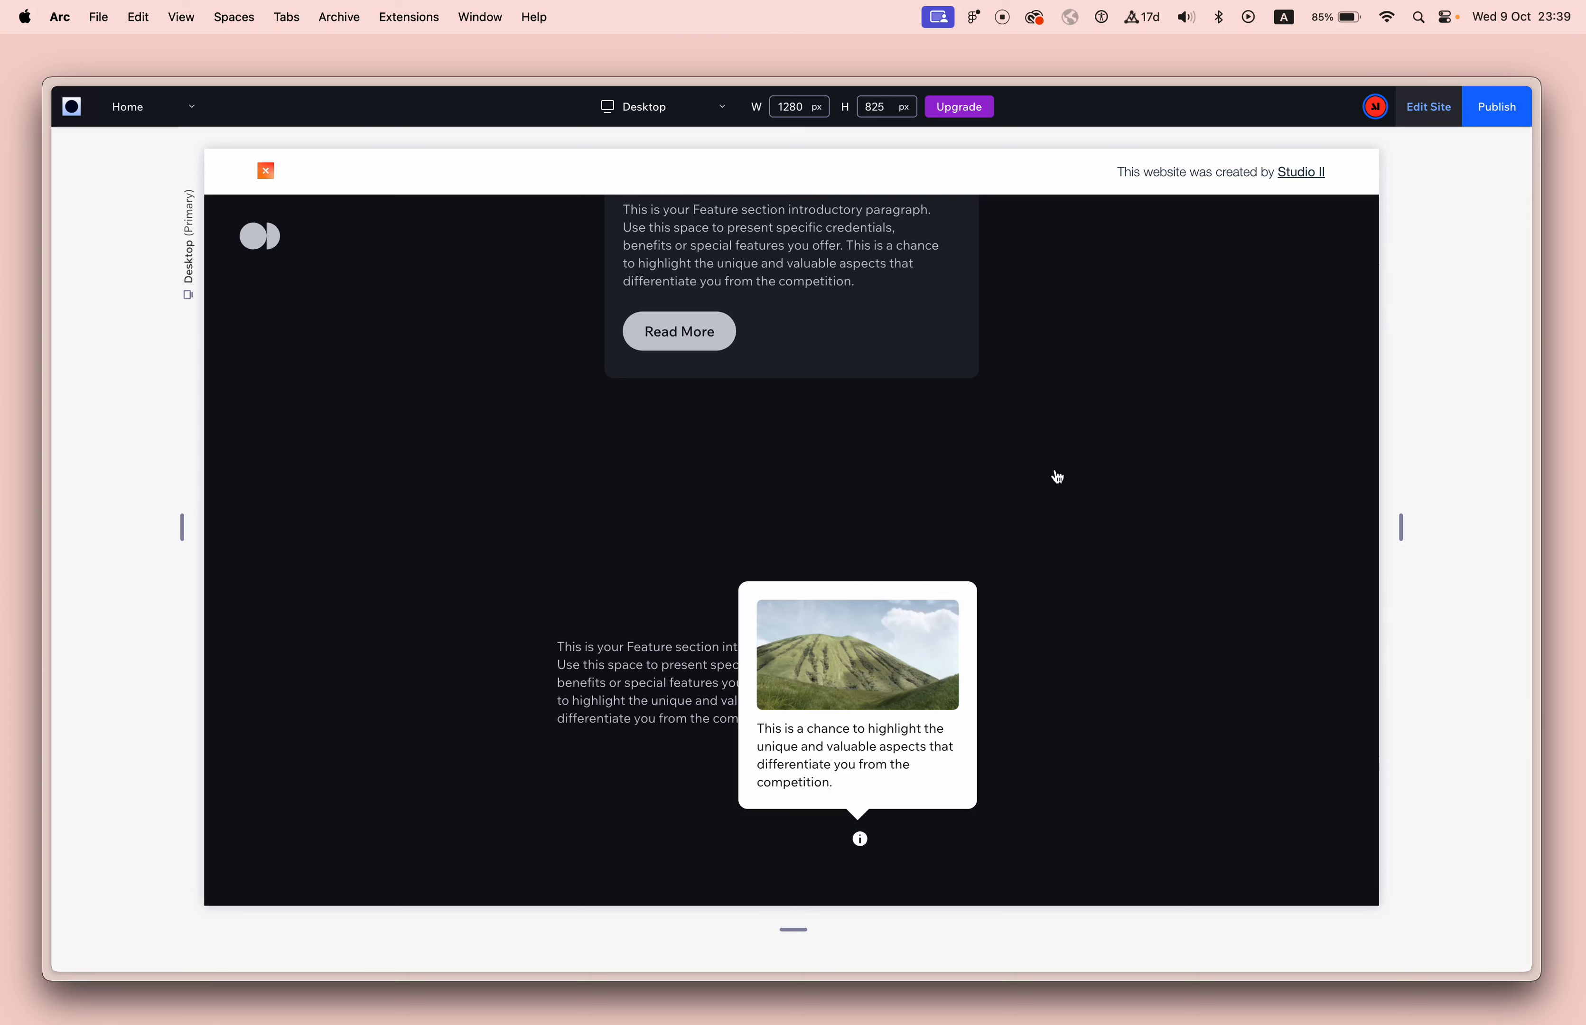
Rename the info button's Like layer to "Toggle Tooltip Btn".
{"action": "left_click", "coordinate": [1104, 732]}
{"action": "left_click", "coordinate": [74, 182]}
{"action": "left_click", "coordinate": [845, 764]}
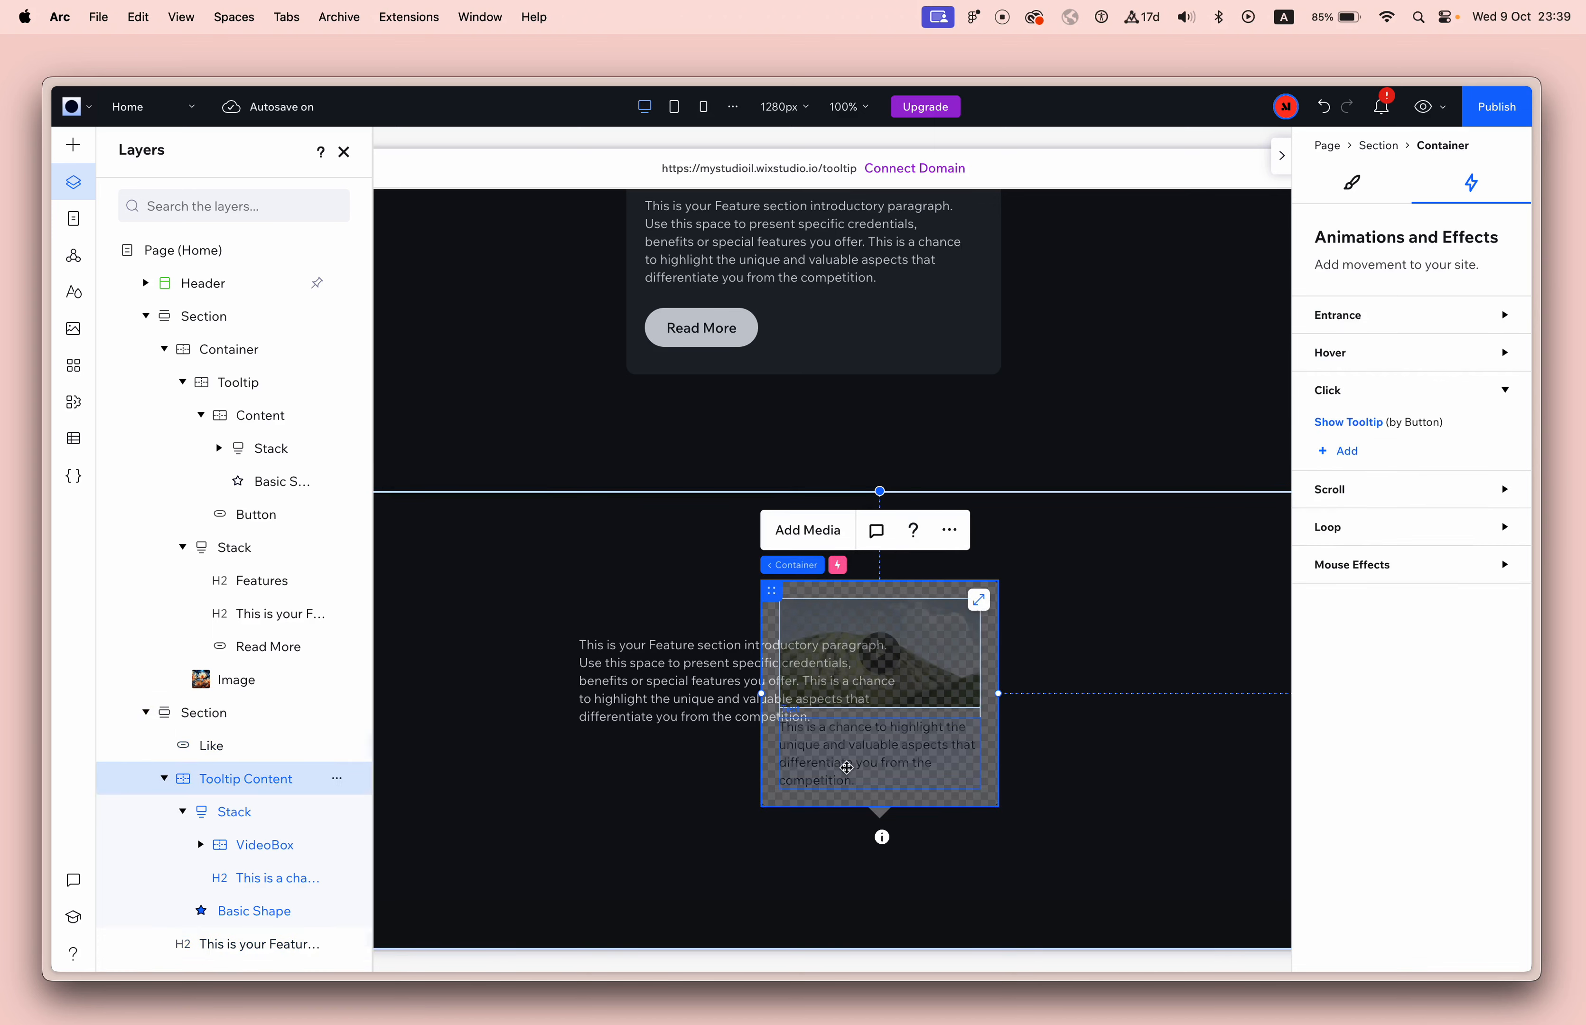
{"action": "left_click", "coordinate": [880, 837], "text": "shift"}
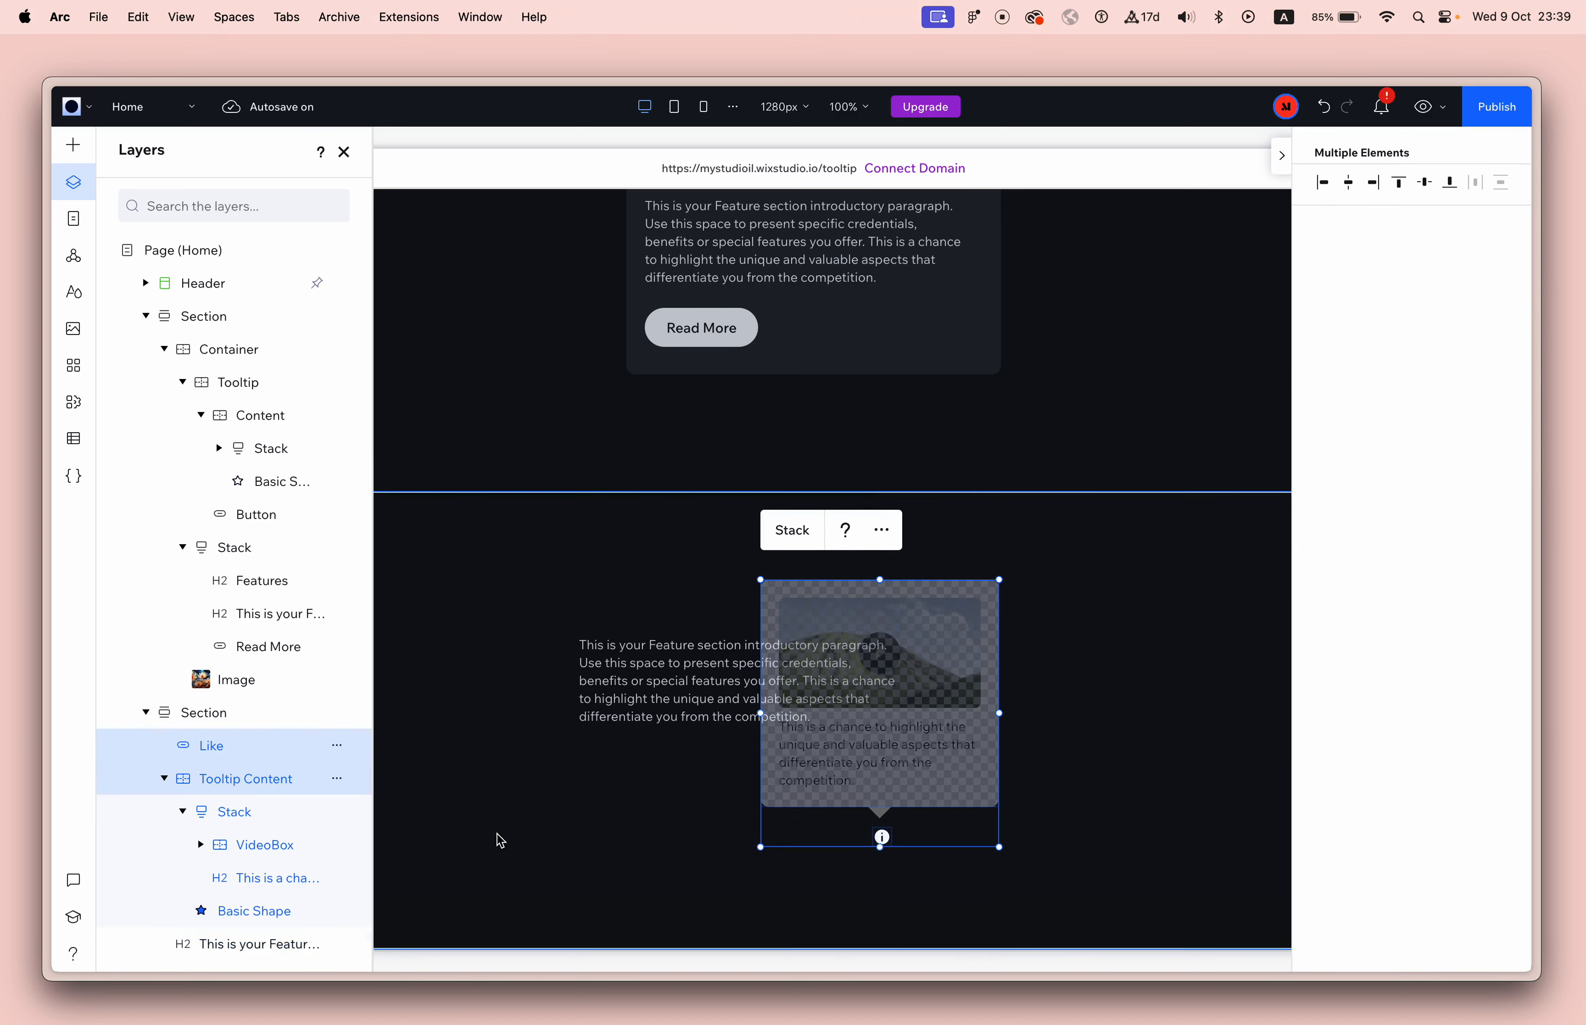
{"action": "left_click", "coordinate": [204, 746]}
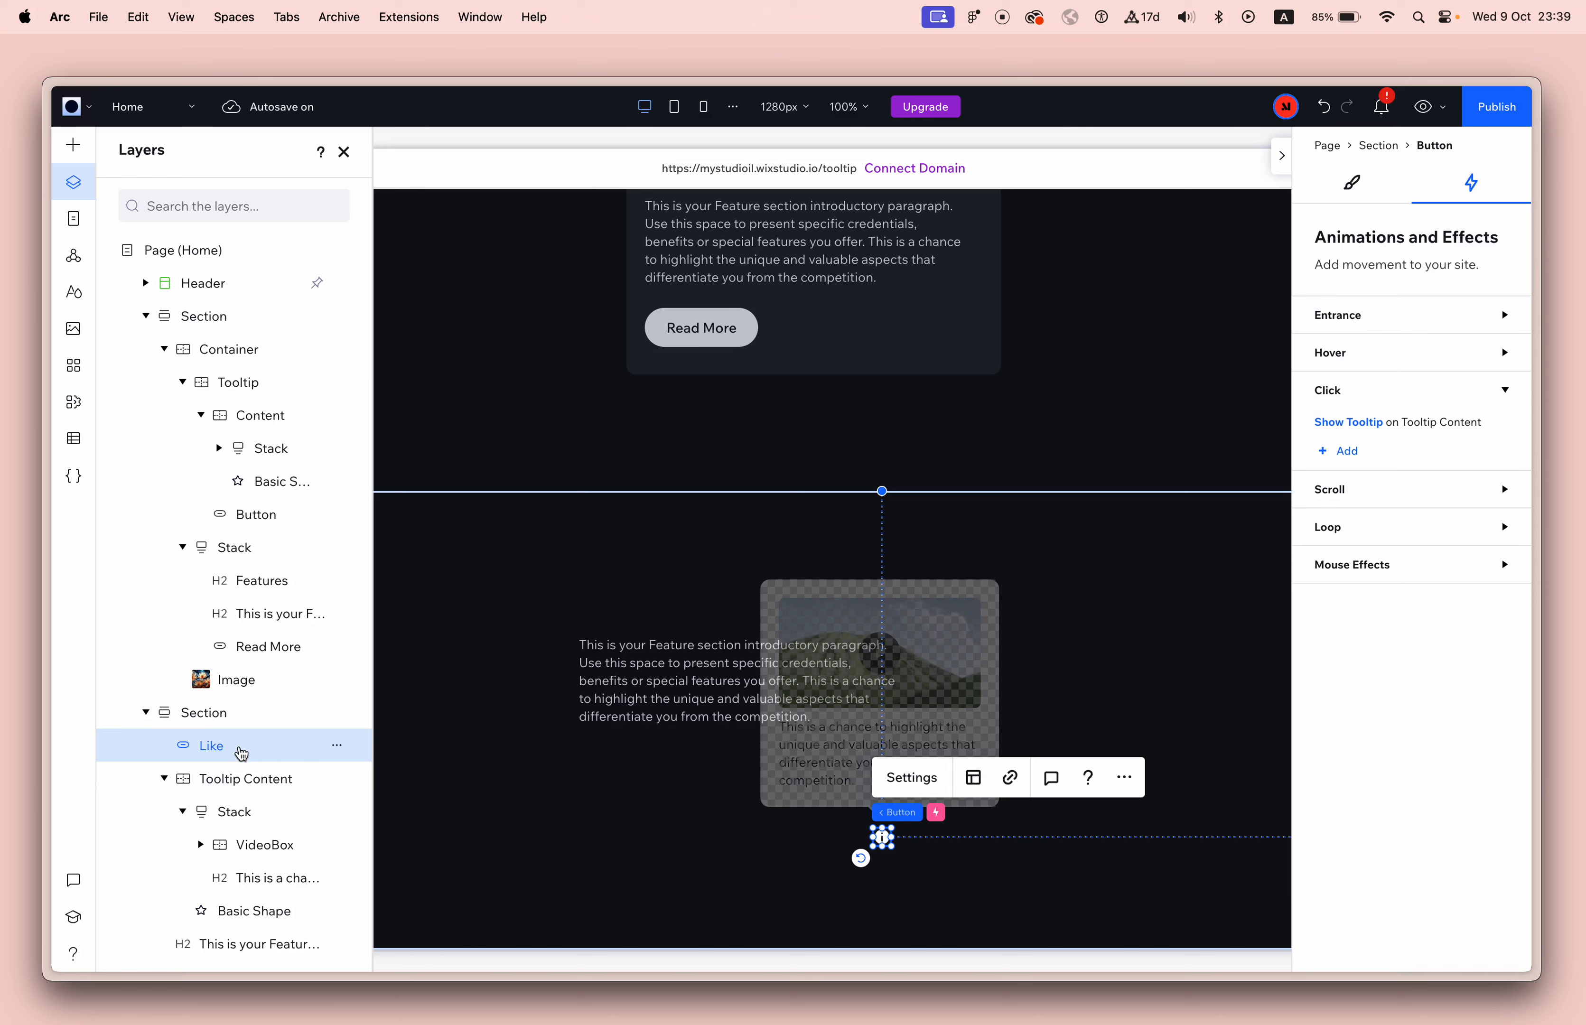
{"action": "double_click", "coordinate": [217, 743]}
{"action": "type", "text": "Toggle"}
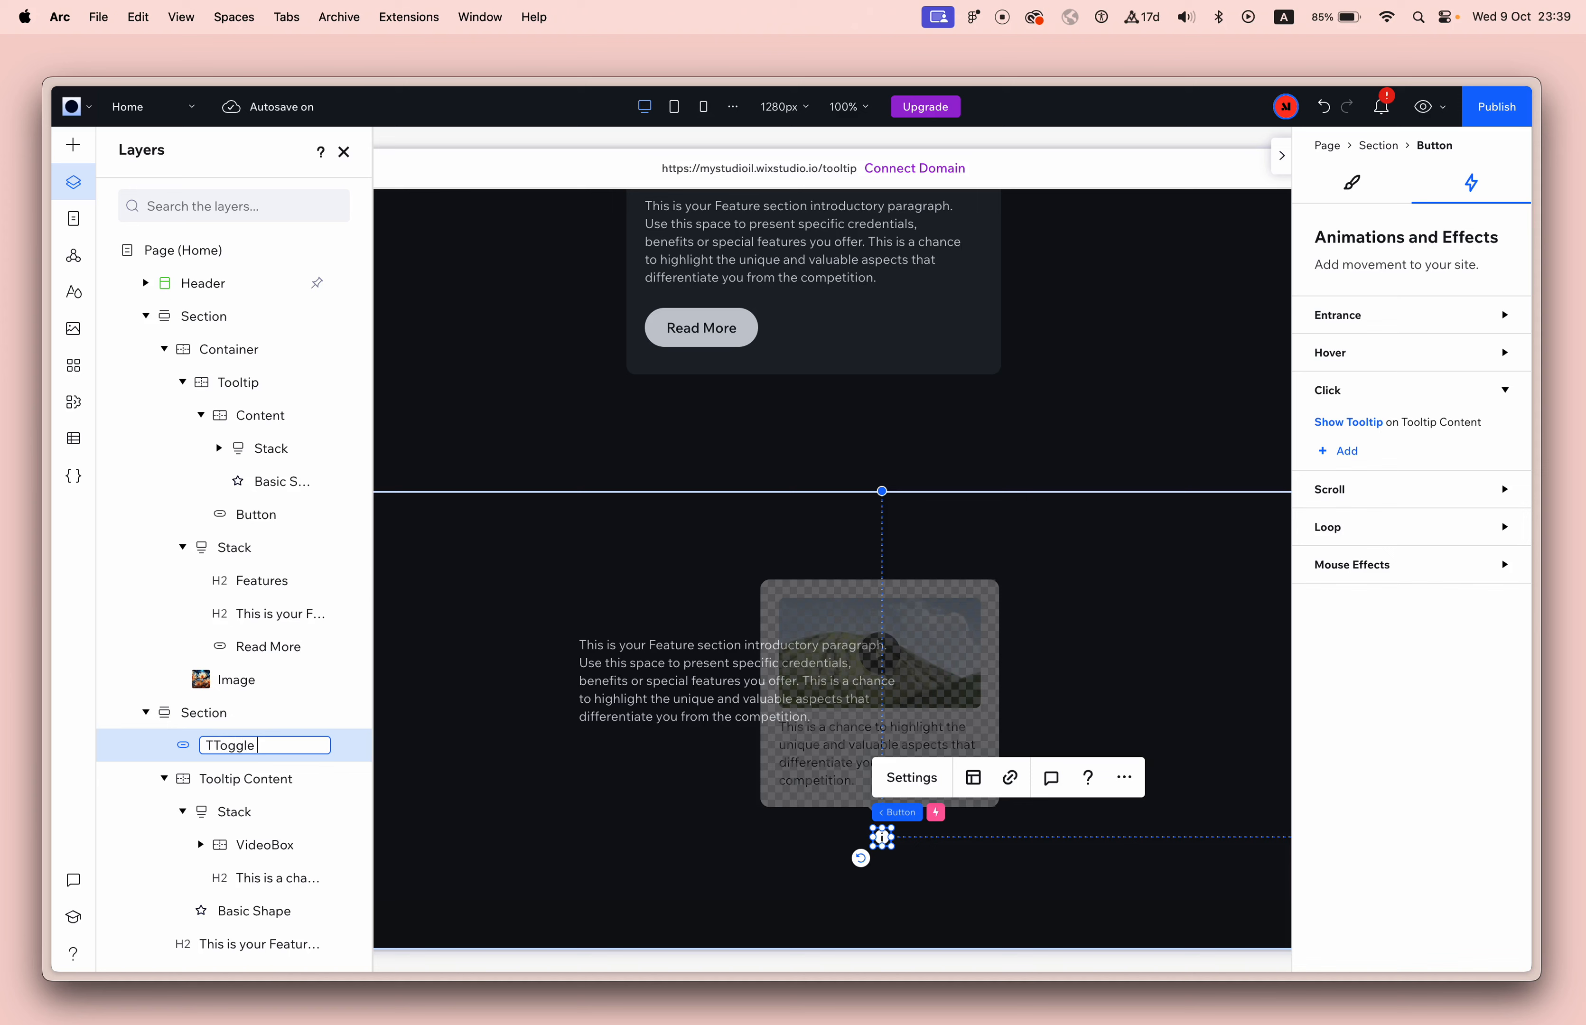
{"action": "key", "text": "super+a"}
{"action": "type", "text": "Toggle Tooltip Bt"}
{"action": "key", "text": "Return"}
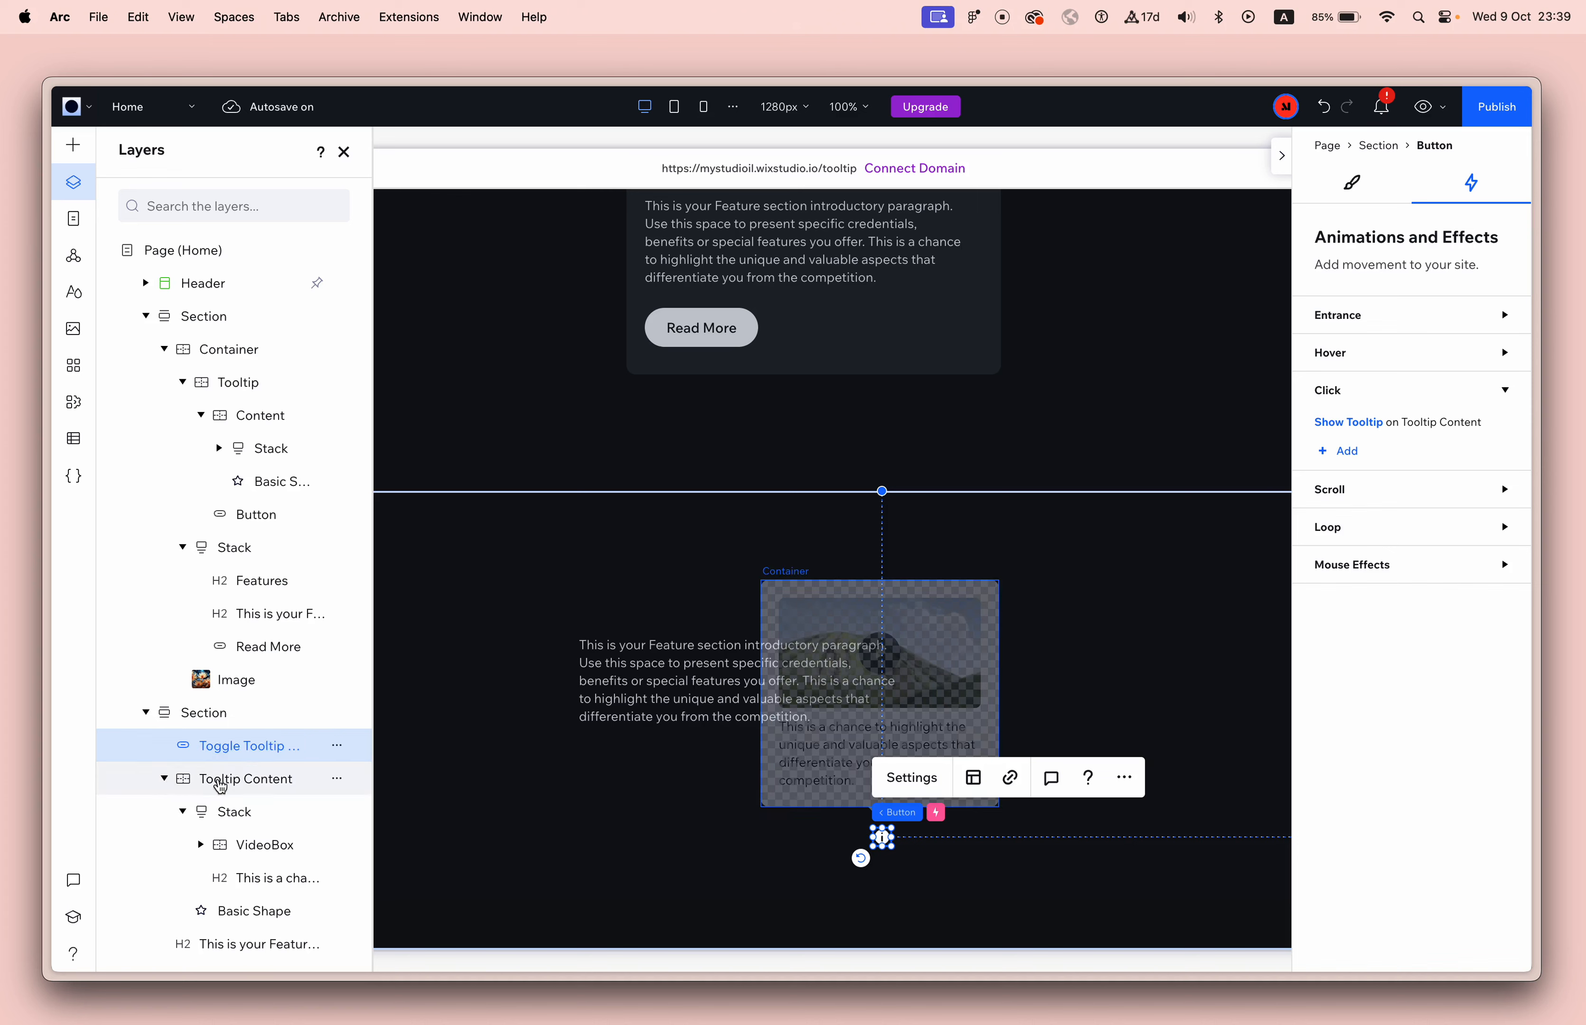
Collapse the Tooltip Content layer, select it together with the toggle button, and review the actions available for both elements.
{"action": "left_click", "coordinate": [198, 786]}
{"action": "left_click", "coordinate": [163, 778]}
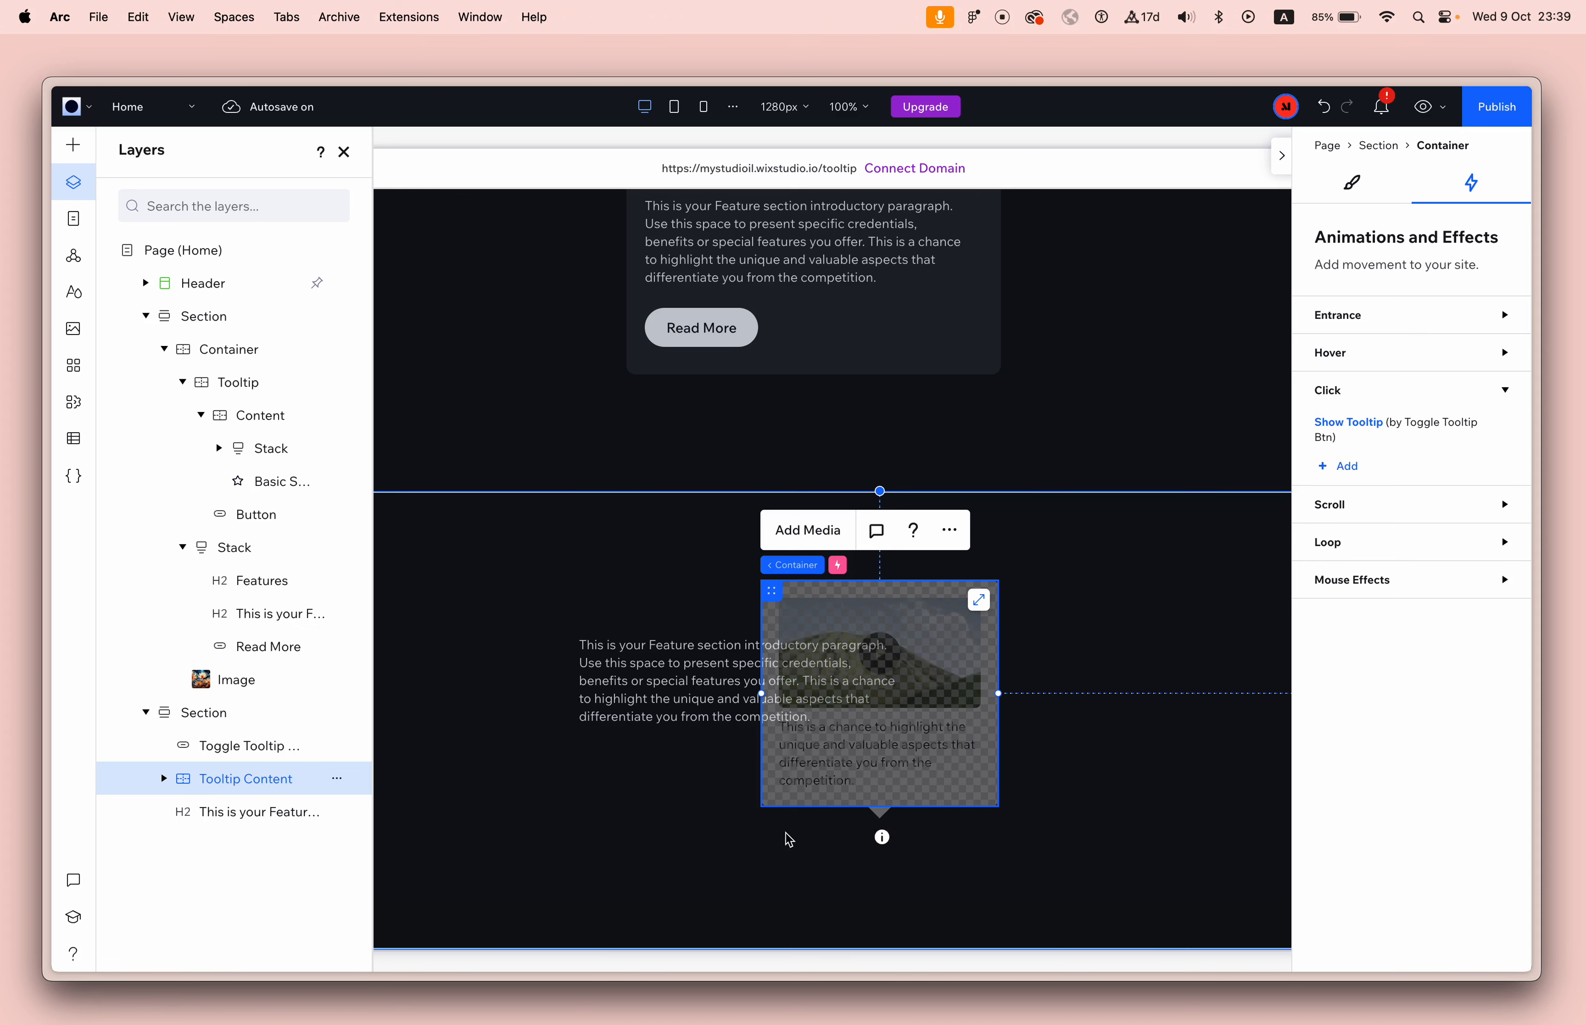
{"action": "left_click", "coordinate": [244, 747], "text": "shift"}
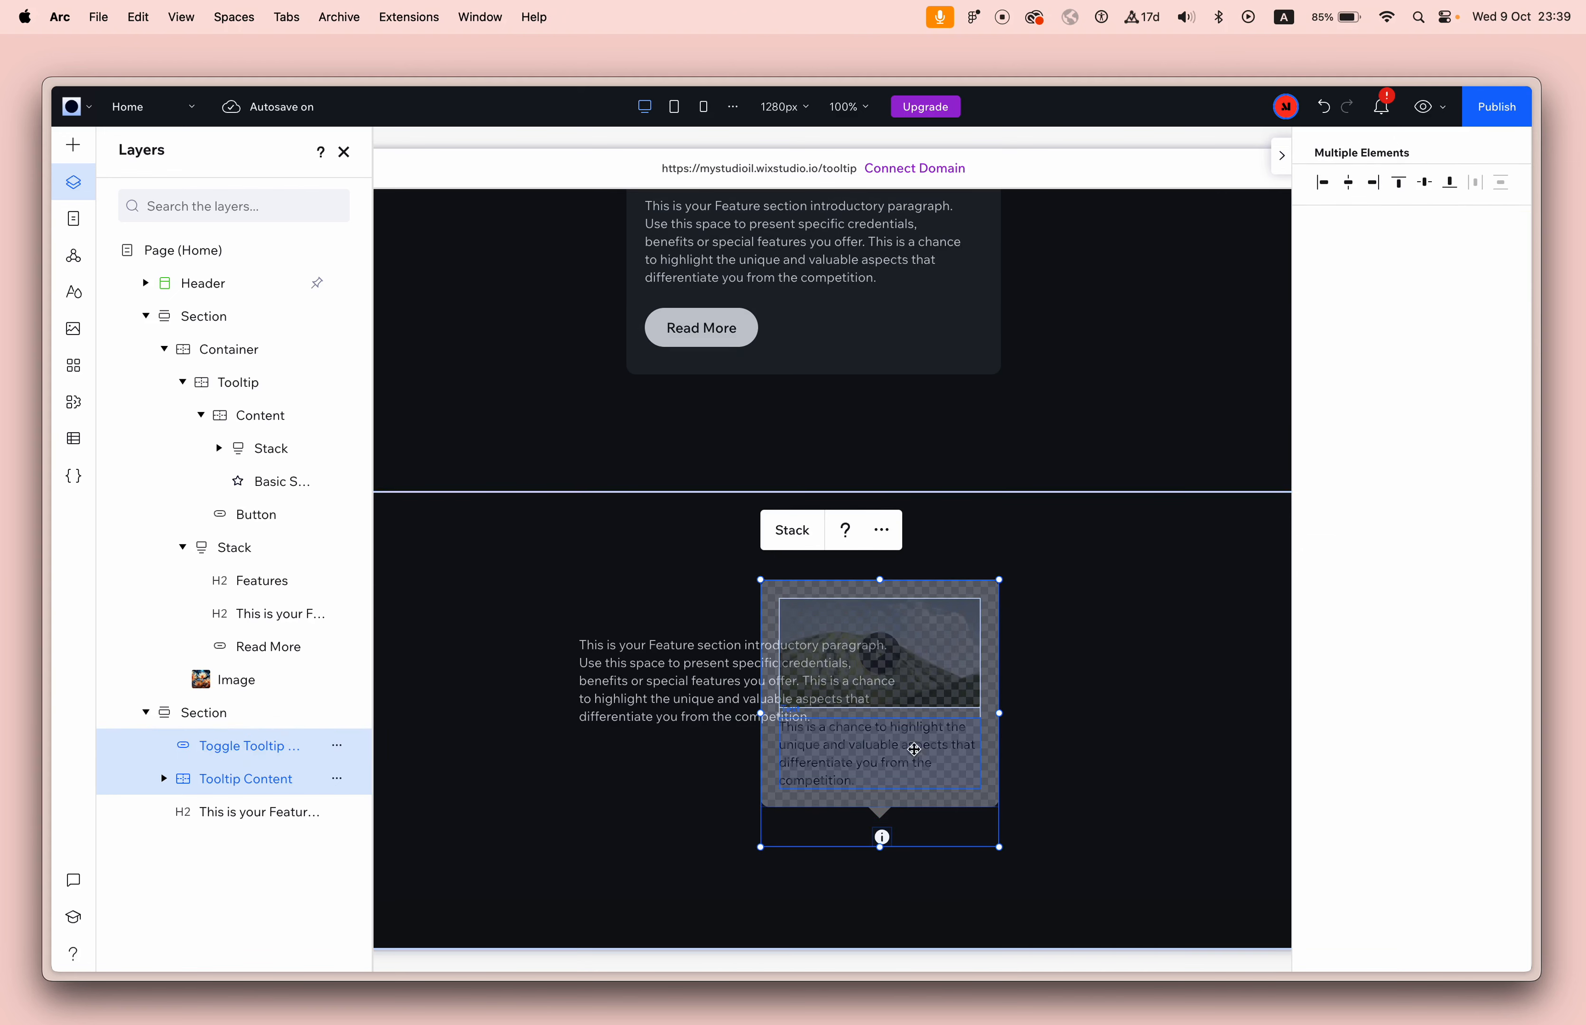
{"action": "left_click", "coordinate": [887, 533]}
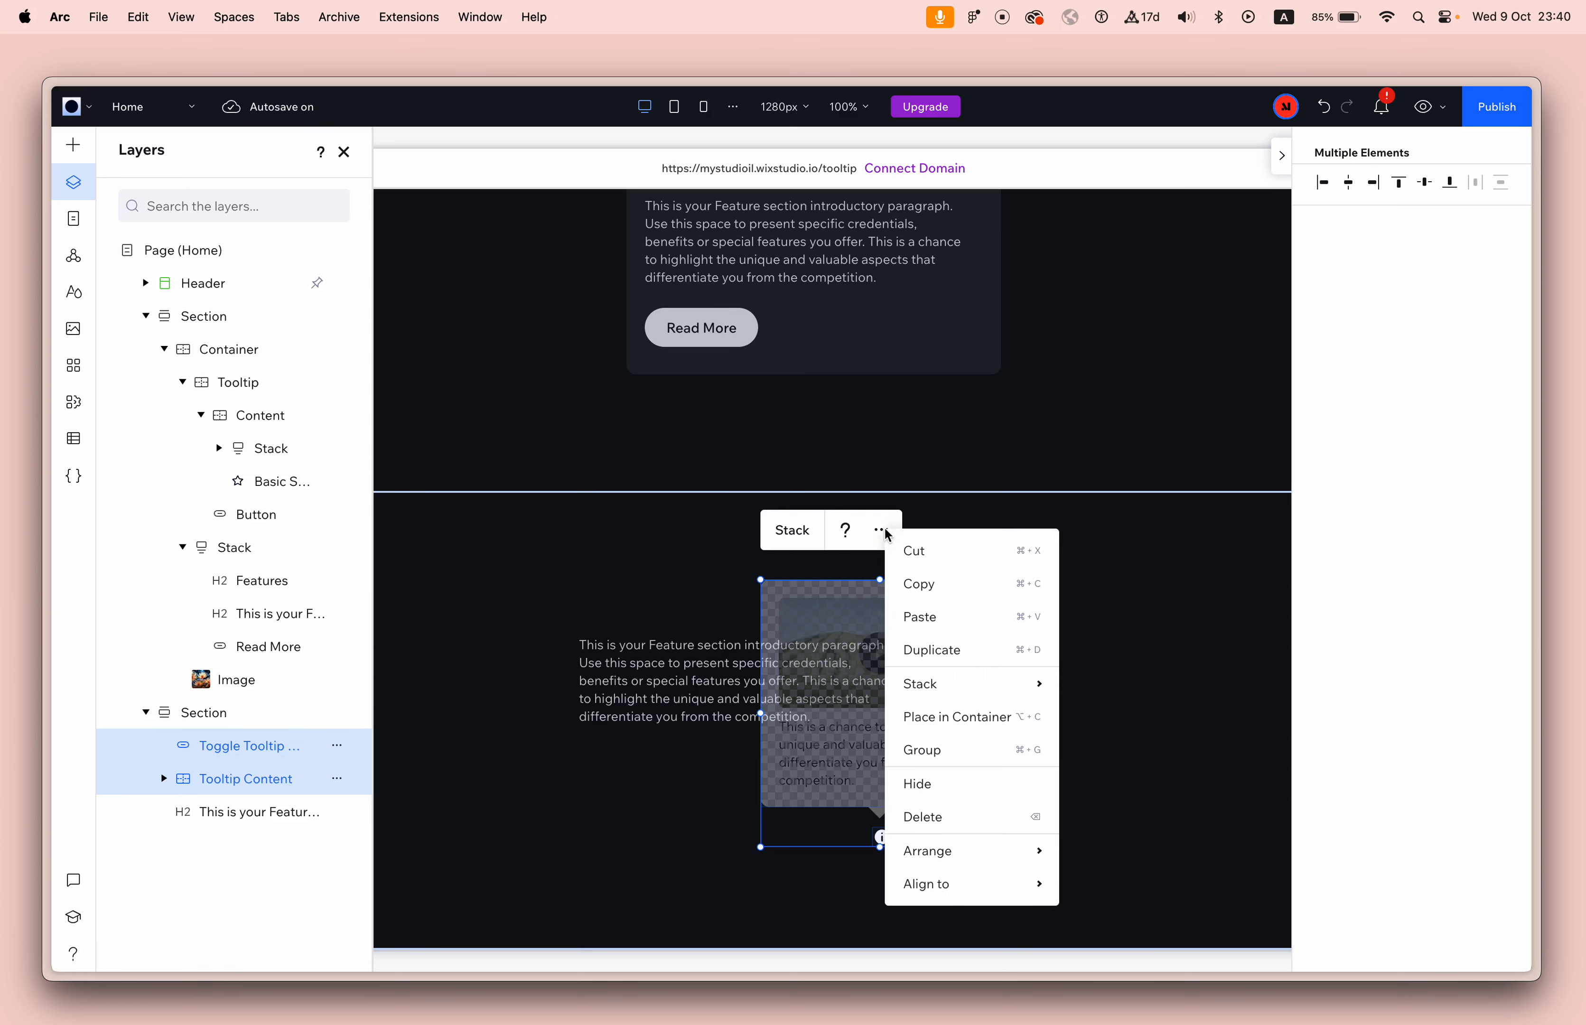
{"action": "left_click", "coordinate": [1128, 677]}
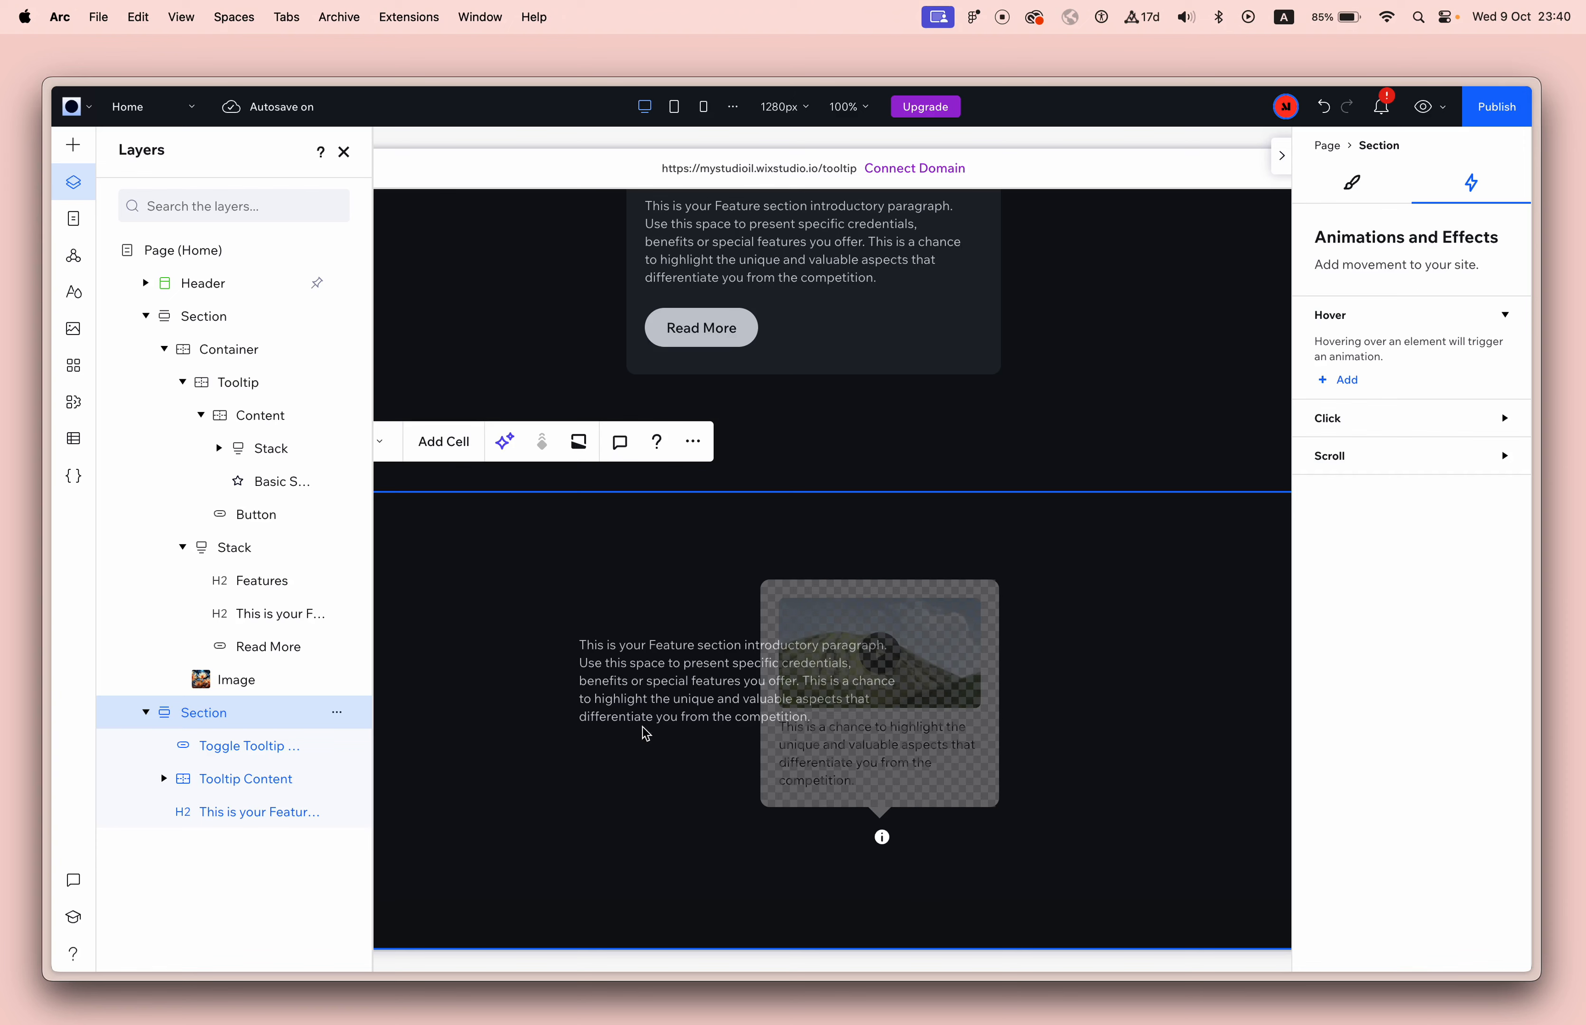
Move the feature paragraph down and left in the lower section and place it in a container.
{"action": "left_click", "coordinate": [640, 701]}
{"action": "left_click_drag", "start_coordinate": [639, 701], "coordinate": [560, 759]}
{"action": "right_click", "coordinate": [563, 758]}
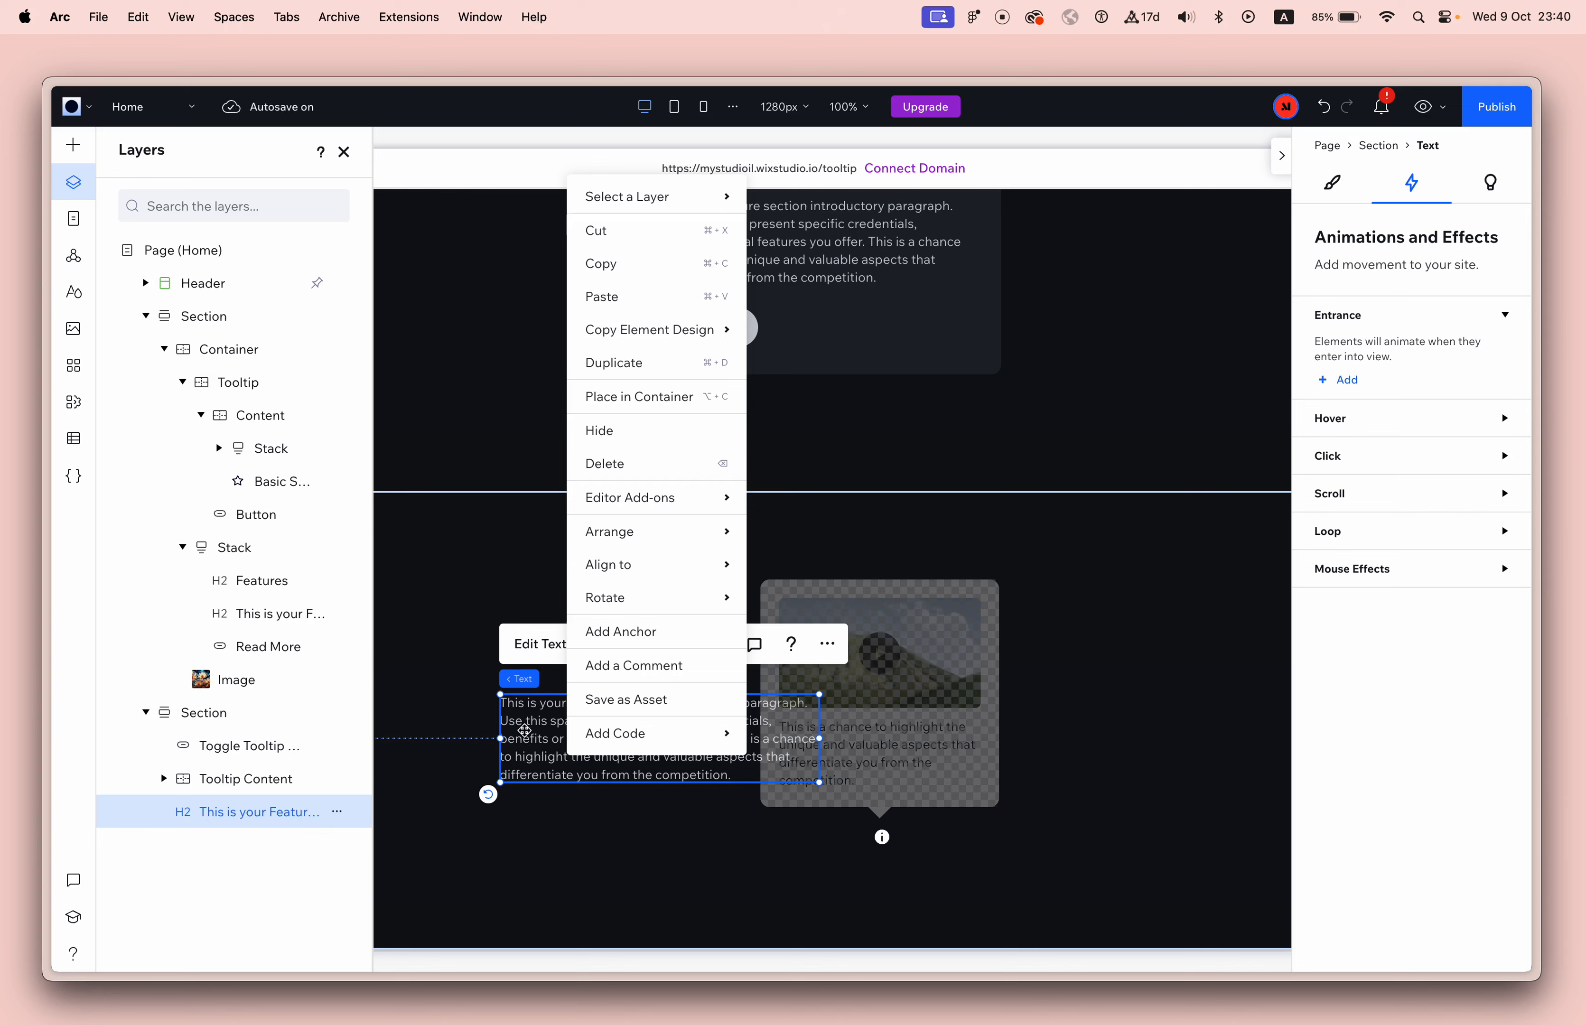
{"action": "left_click", "coordinate": [693, 398]}
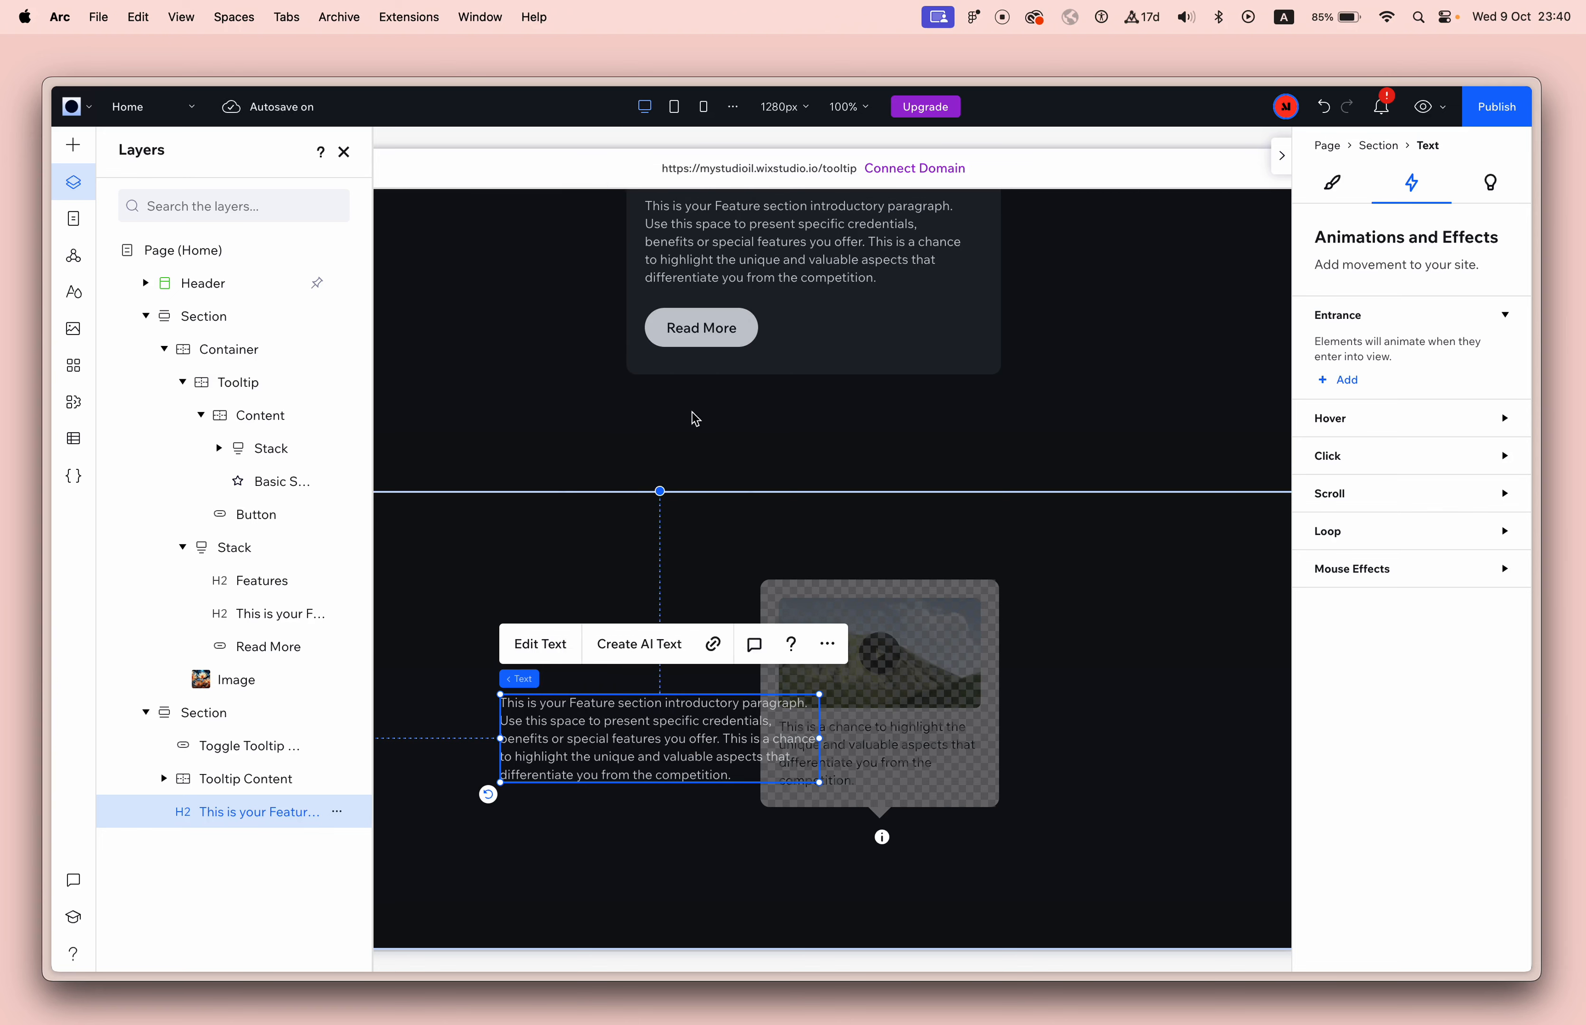
Fill the feature paragraph's new container with the dark grey theme color #393C43.
{"action": "left_click", "coordinate": [1325, 189]}
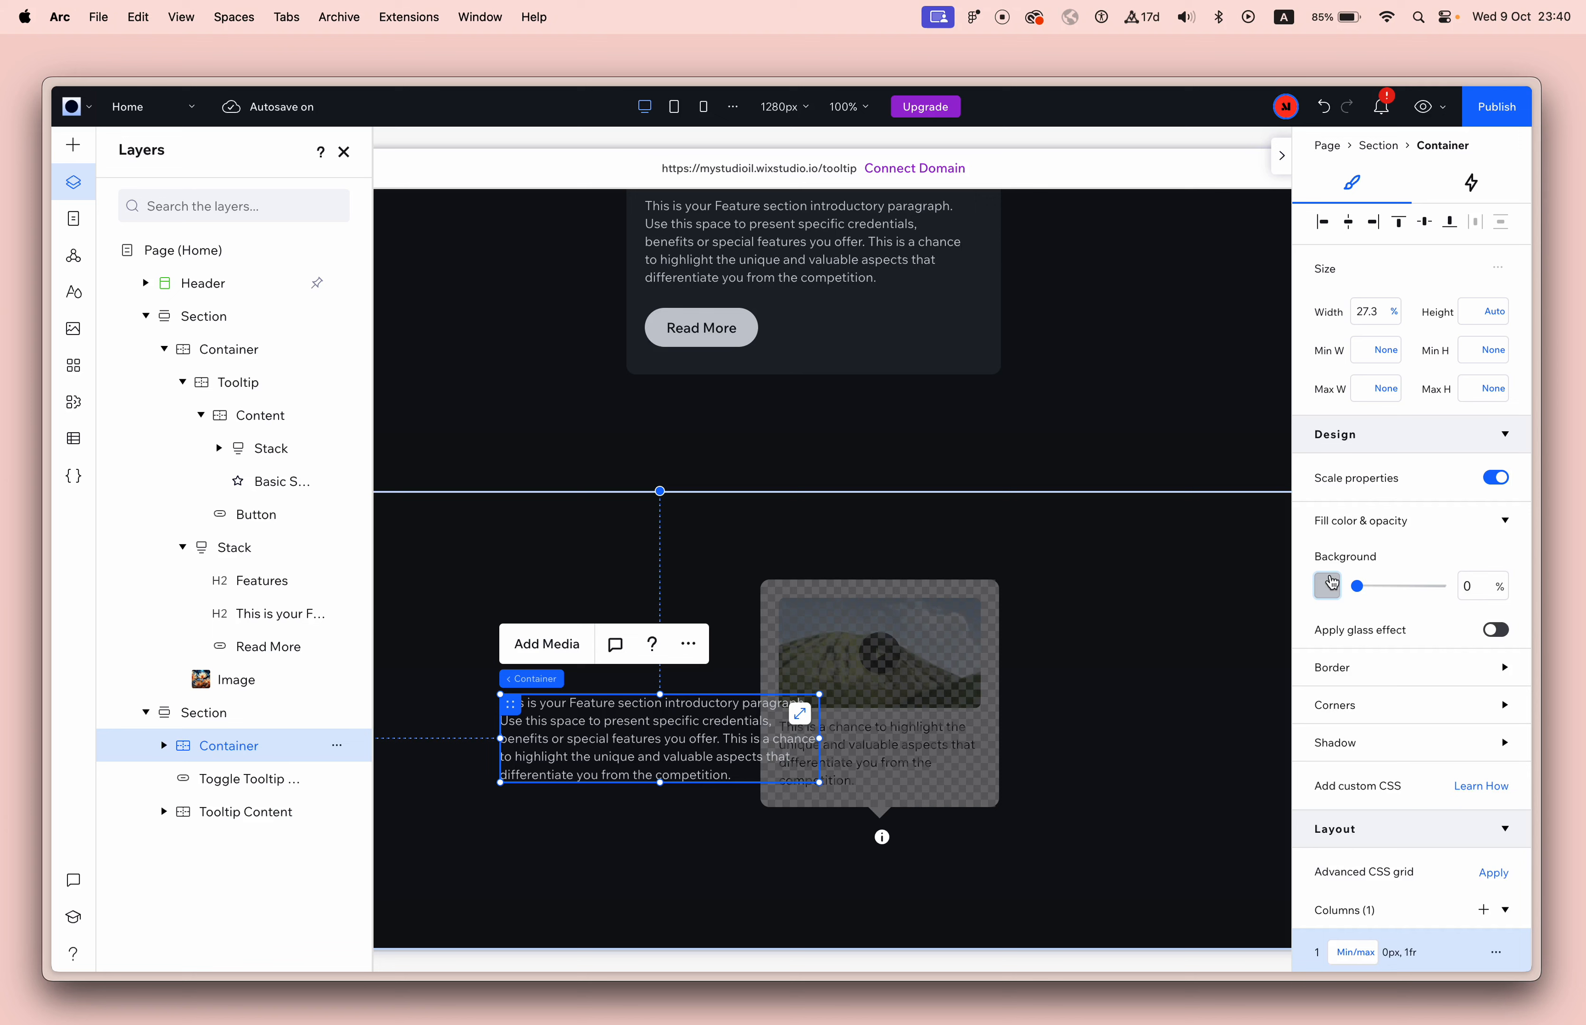
{"action": "left_click", "coordinate": [1328, 580]}
{"action": "left_click", "coordinate": [1379, 858]}
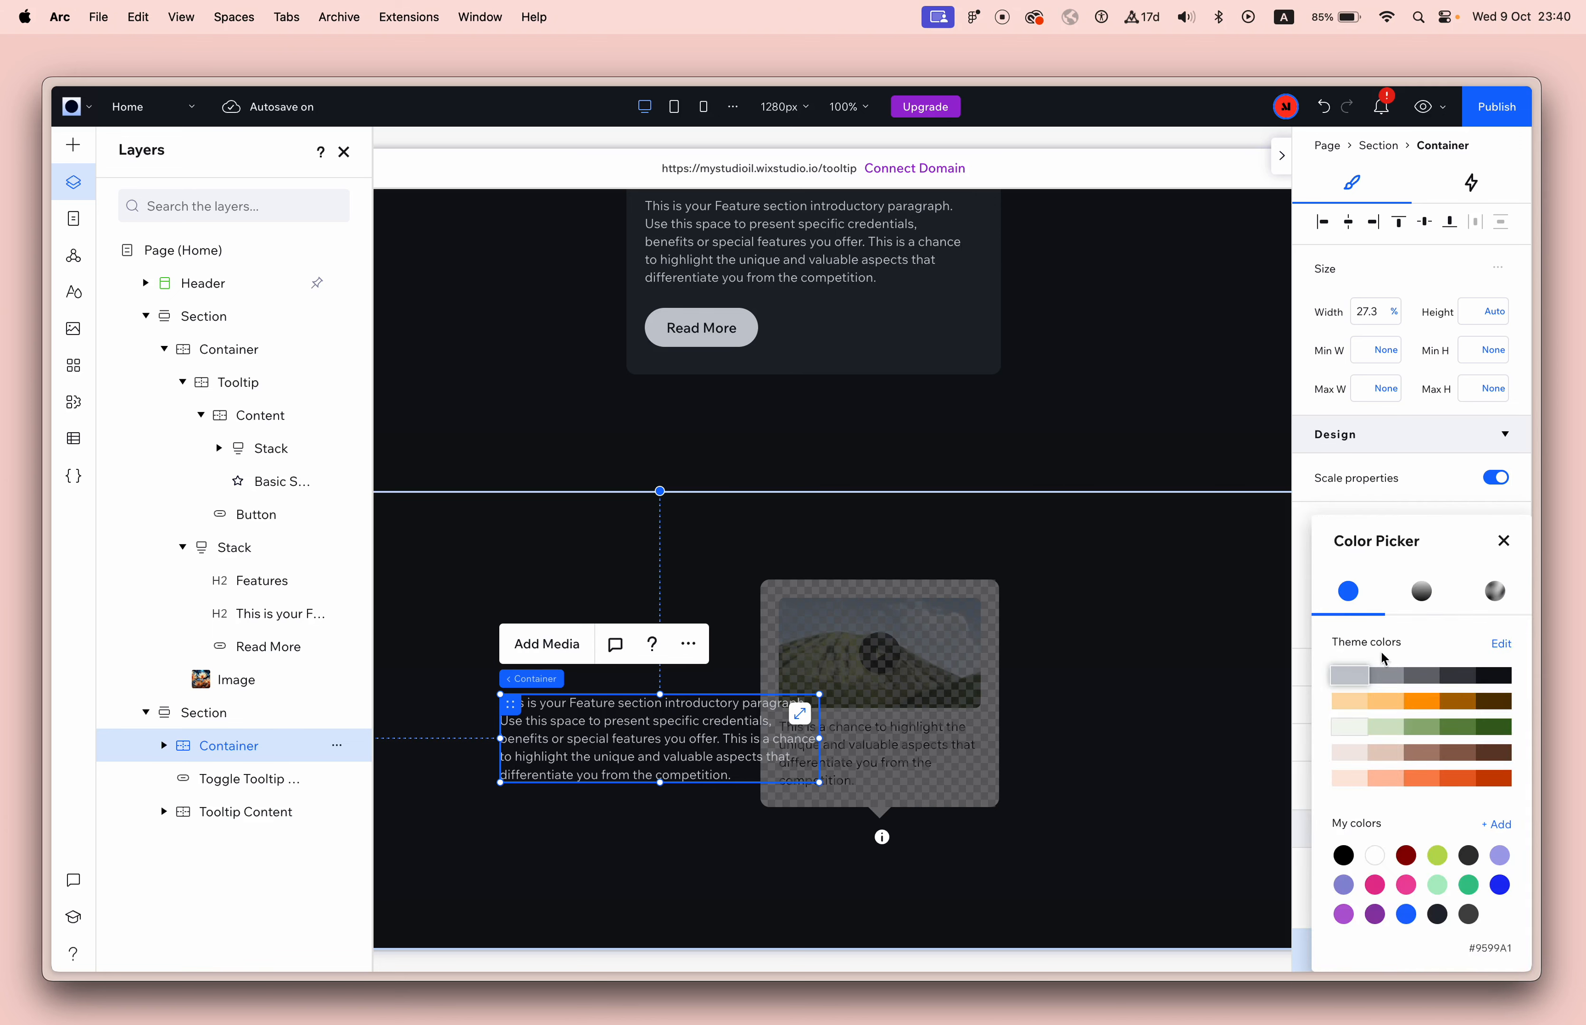
{"action": "left_click", "coordinate": [1468, 680]}
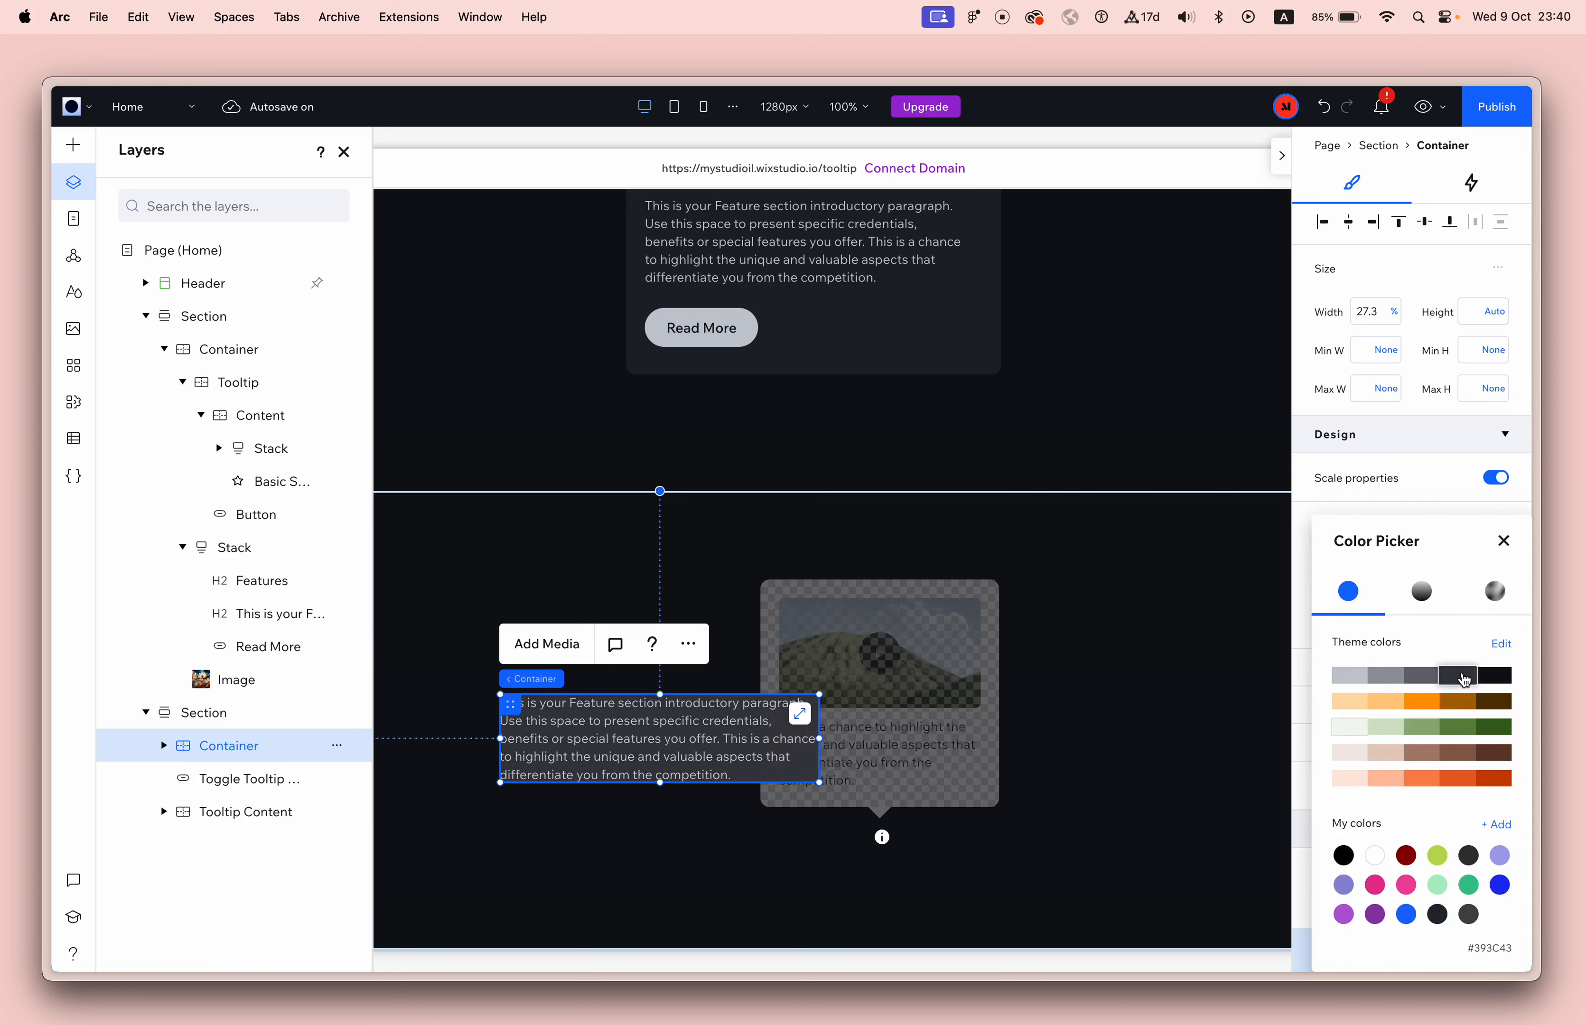
{"action": "left_click", "coordinate": [1505, 540]}
Add padding on all sides of the paragraph container and narrow the paragraph to 93.5% width.
{"action": "scroll", "coordinate": [1408, 837], "scroll_direction": "down", "scroll_amount": 5}
{"action": "scroll", "coordinate": [1408, 837], "scroll_direction": "down", "scroll_amount": 3}
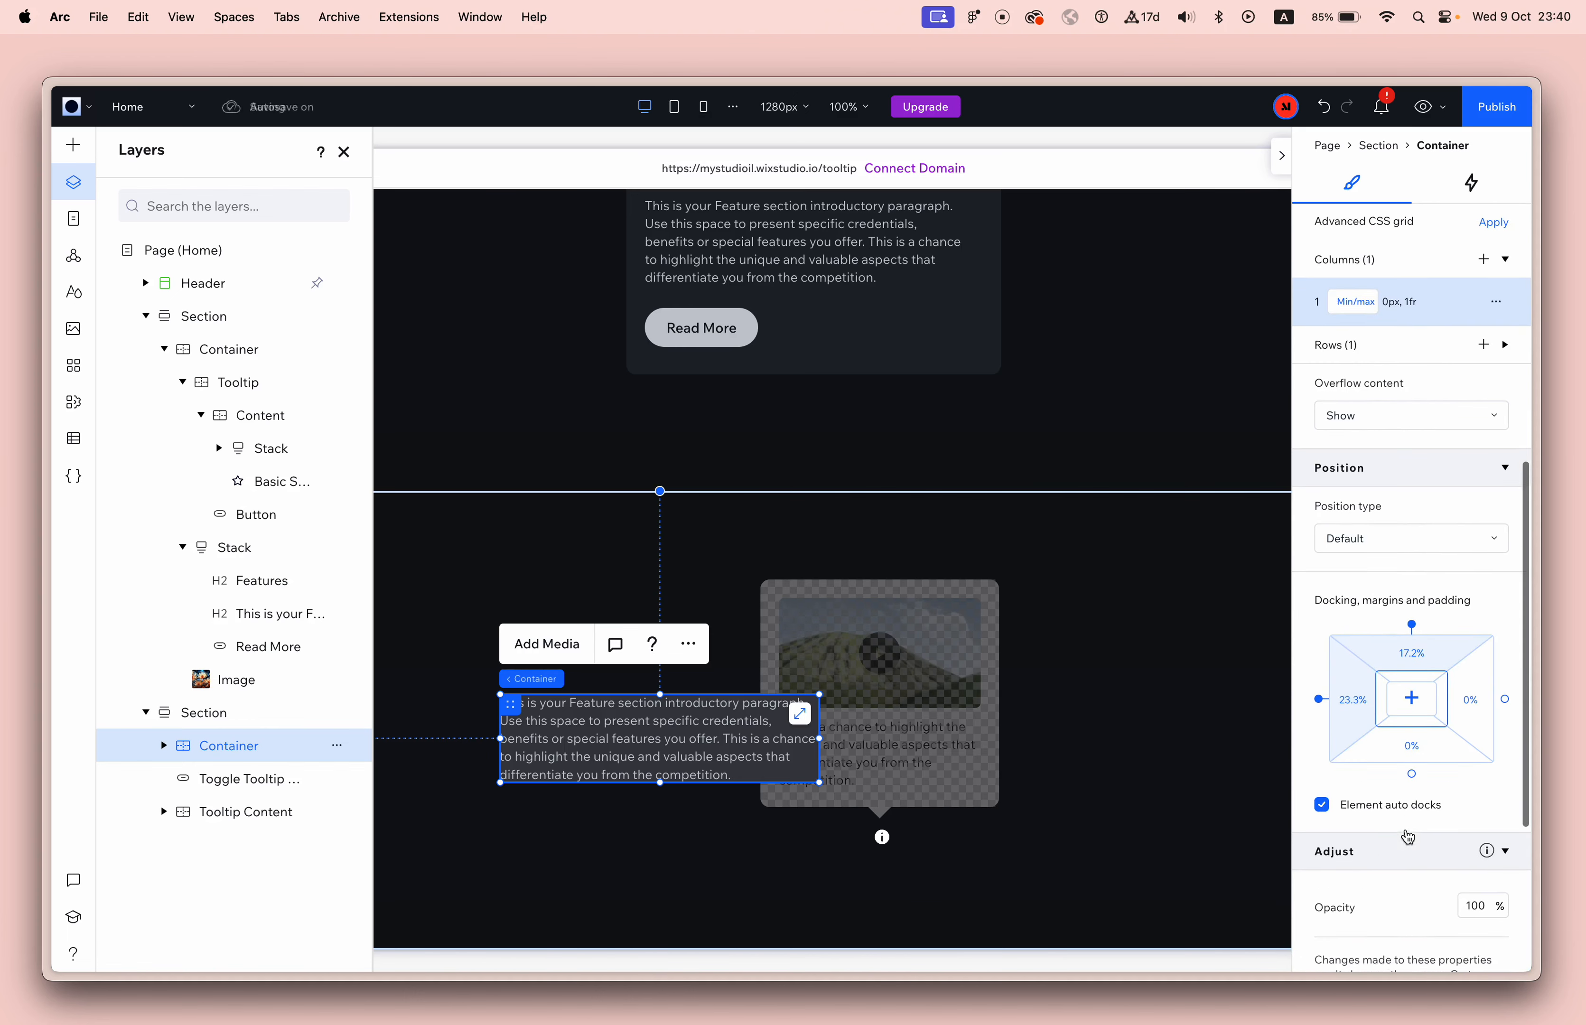
{"action": "left_click", "coordinate": [1359, 747]}
{"action": "type", "text": "20"}
{"action": "left_click", "coordinate": [798, 883]}
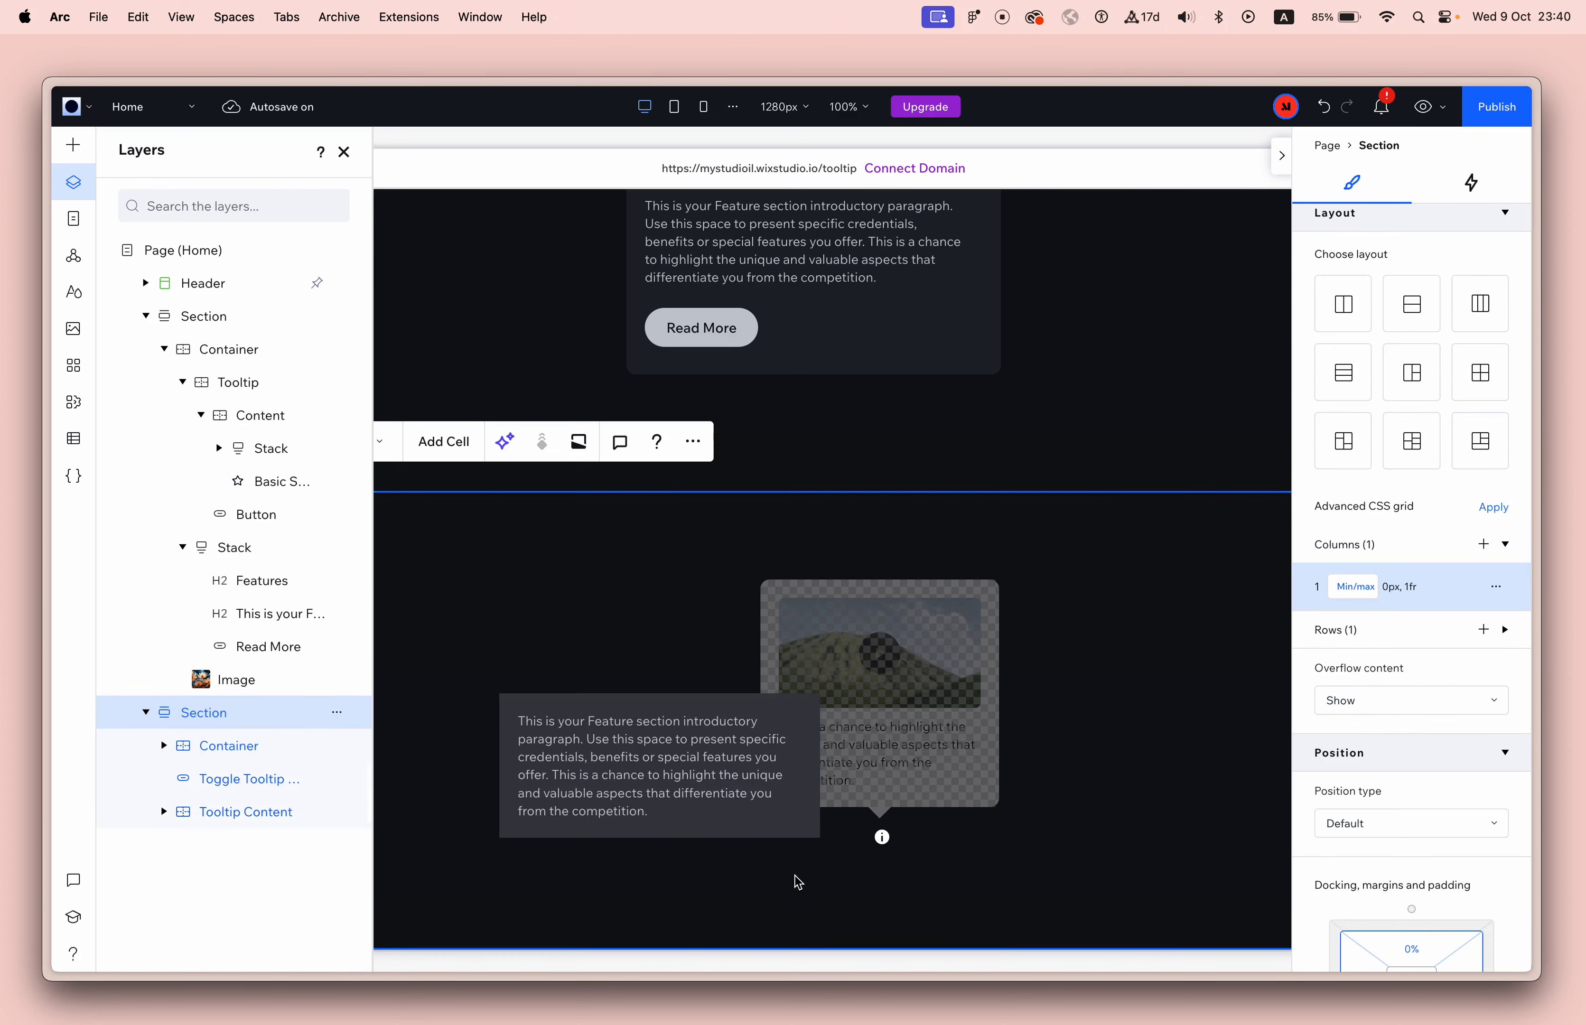
{"action": "left_click", "coordinate": [776, 757]}
{"action": "left_click_drag", "start_coordinate": [800, 771], "coordinate": [786, 768]}
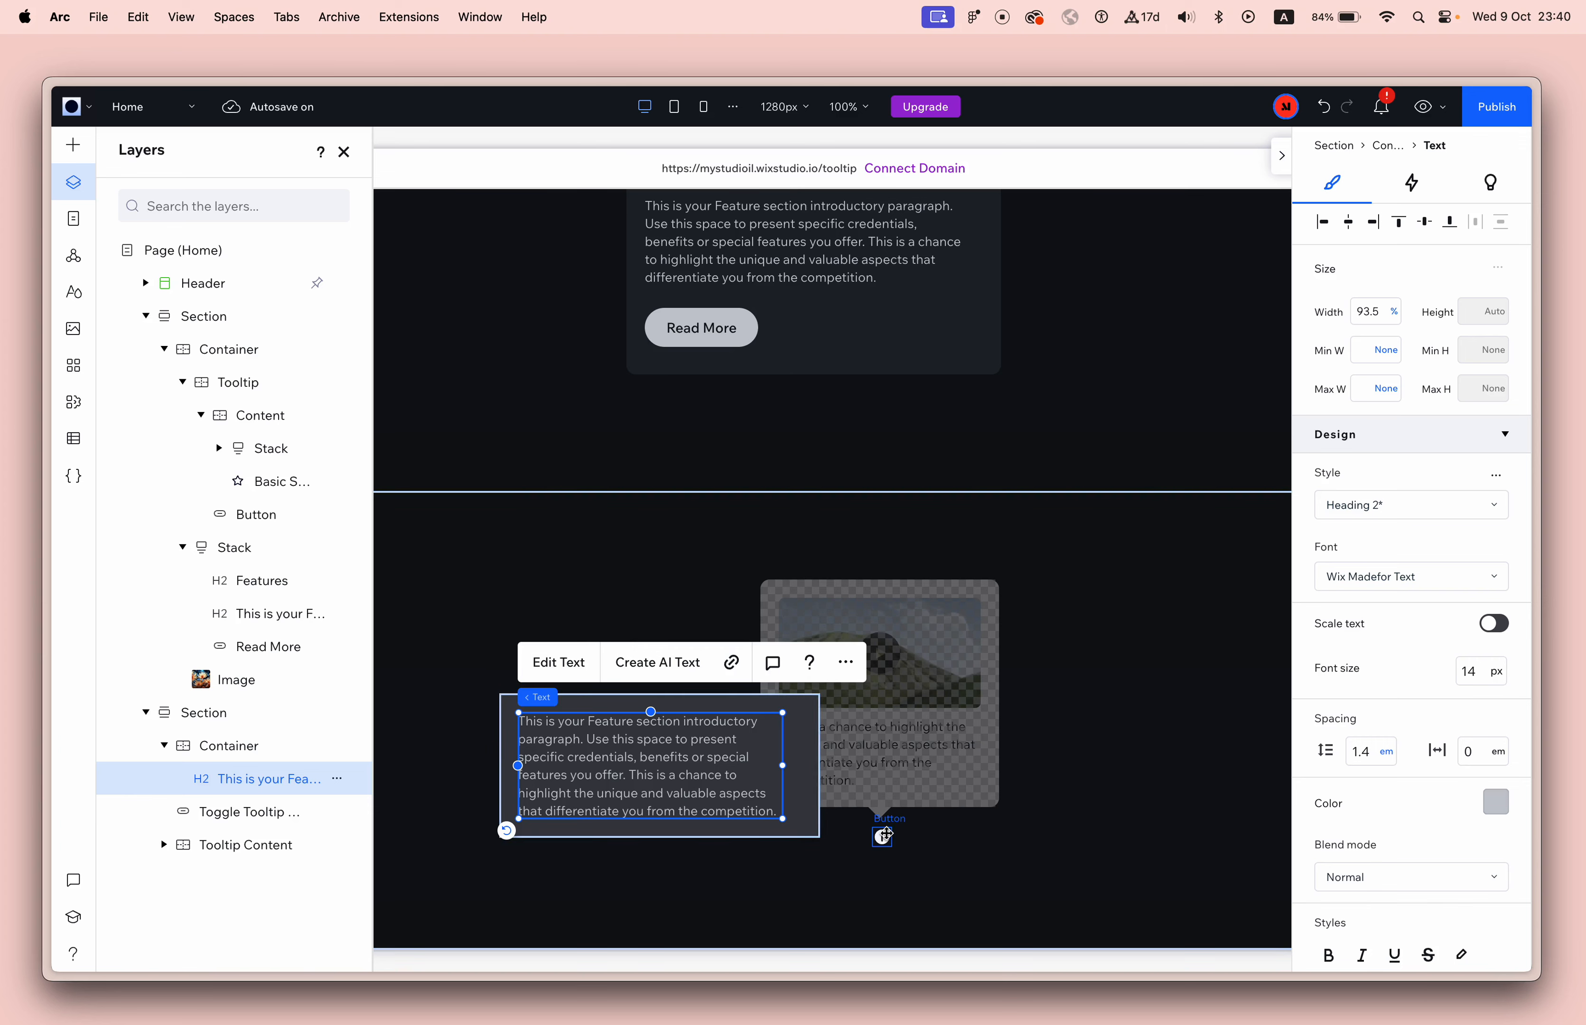
Stack the toggle button and Tooltip Content vertically inside the paragraph container and align the stack to its right edge.
{"action": "left_click", "coordinate": [883, 836]}
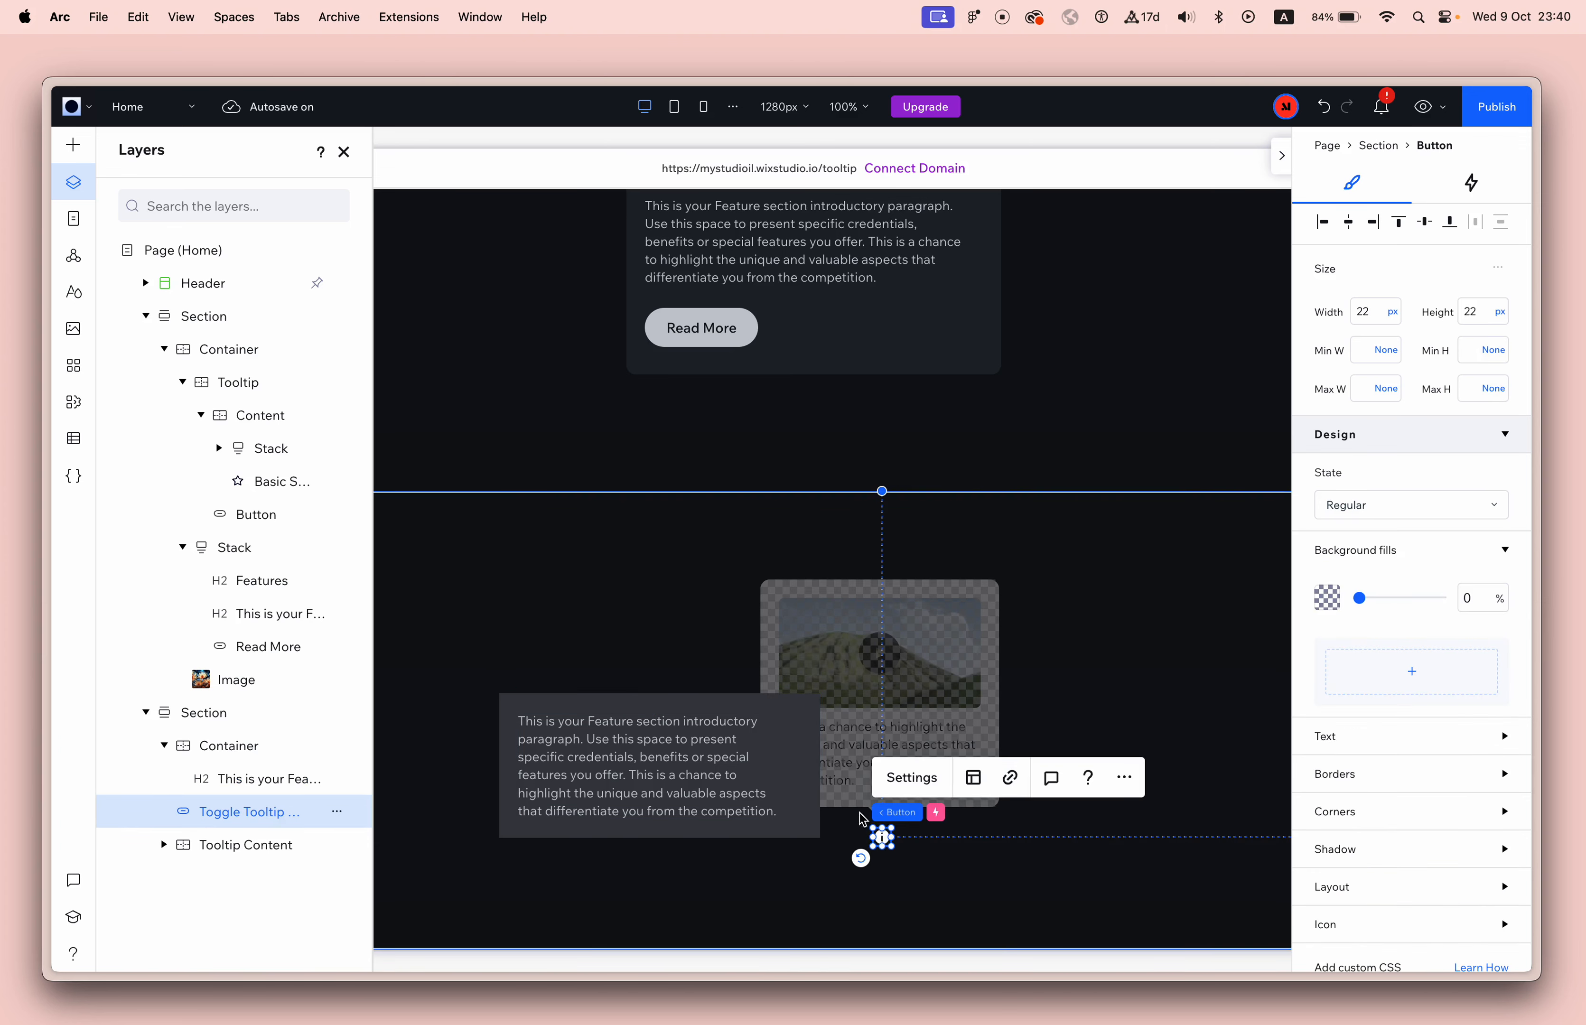
{"action": "left_click", "coordinate": [866, 804], "text": "shift"}
{"action": "left_click", "coordinate": [807, 538]}
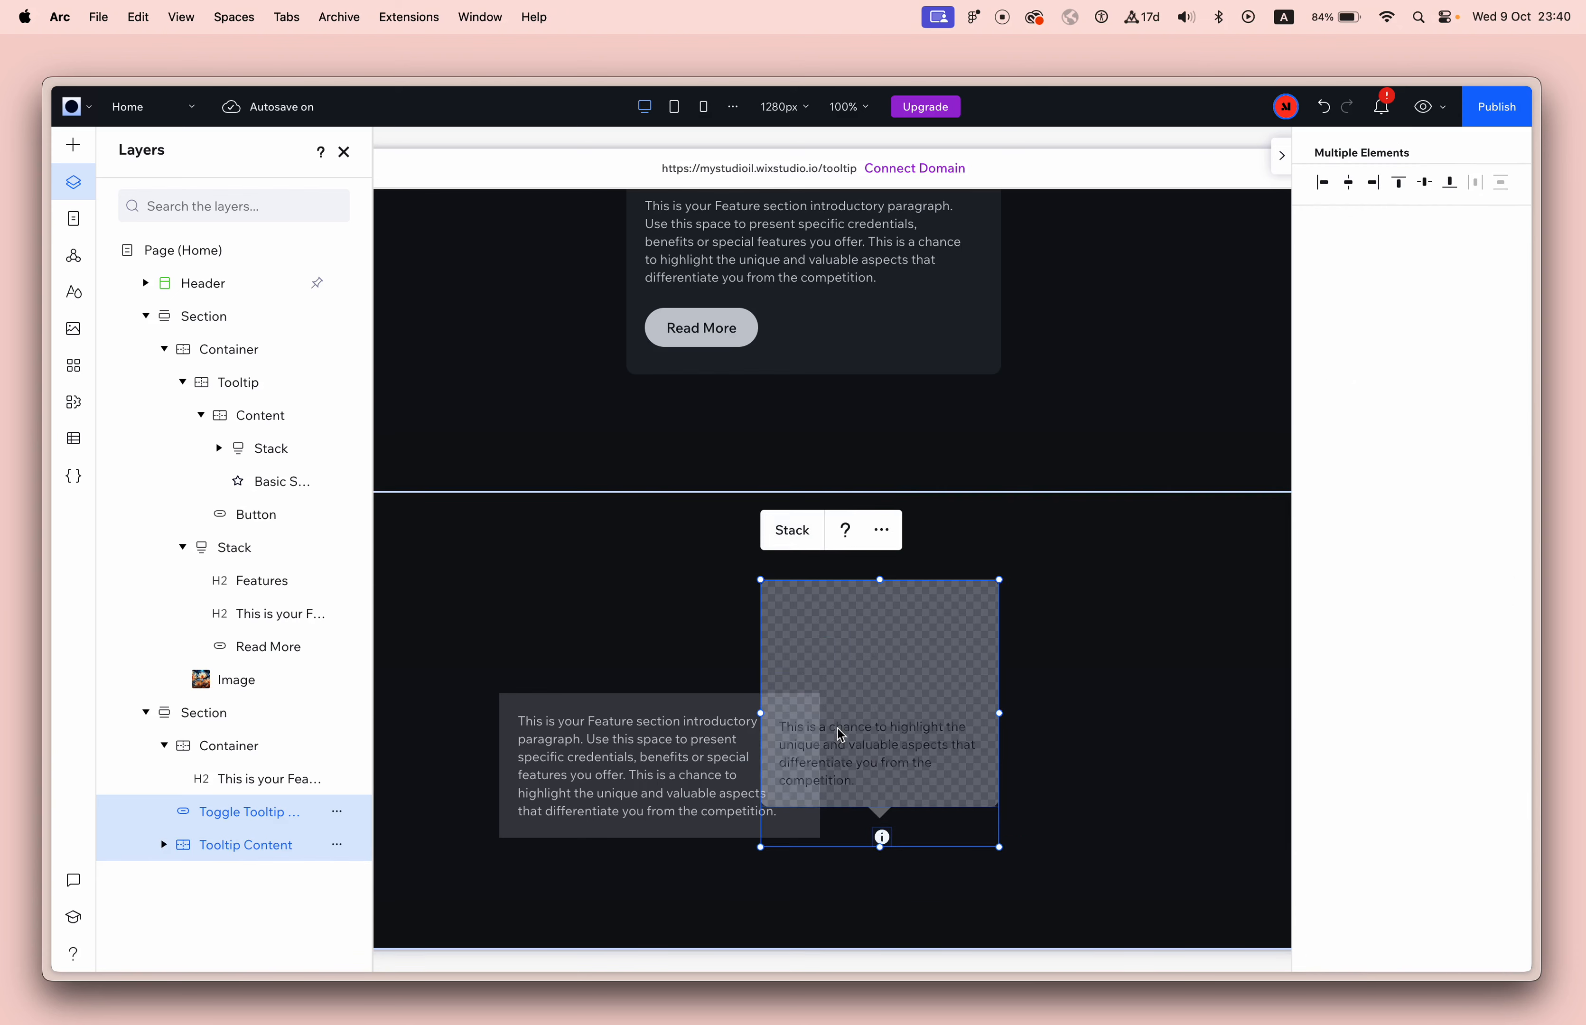
{"action": "left_click_drag", "start_coordinate": [780, 603], "coordinate": [758, 725]}
{"action": "scroll", "coordinate": [1159, 660], "scroll_direction": "down", "scroll_amount": 1}
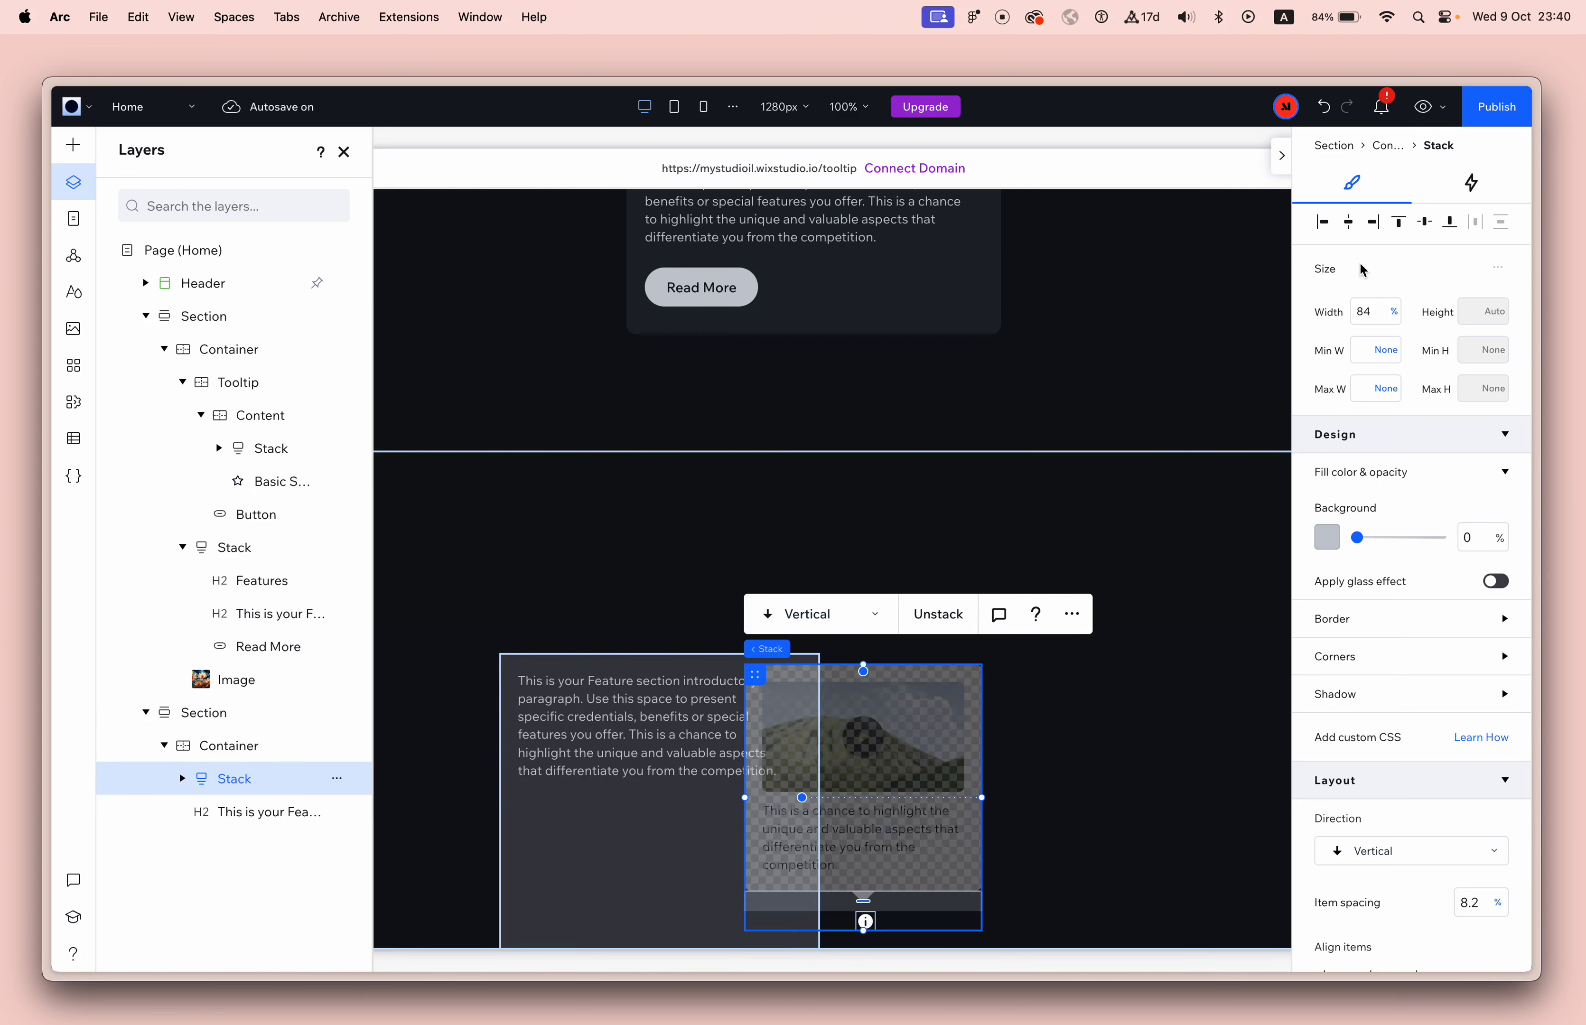
{"action": "left_click", "coordinate": [1372, 223]}
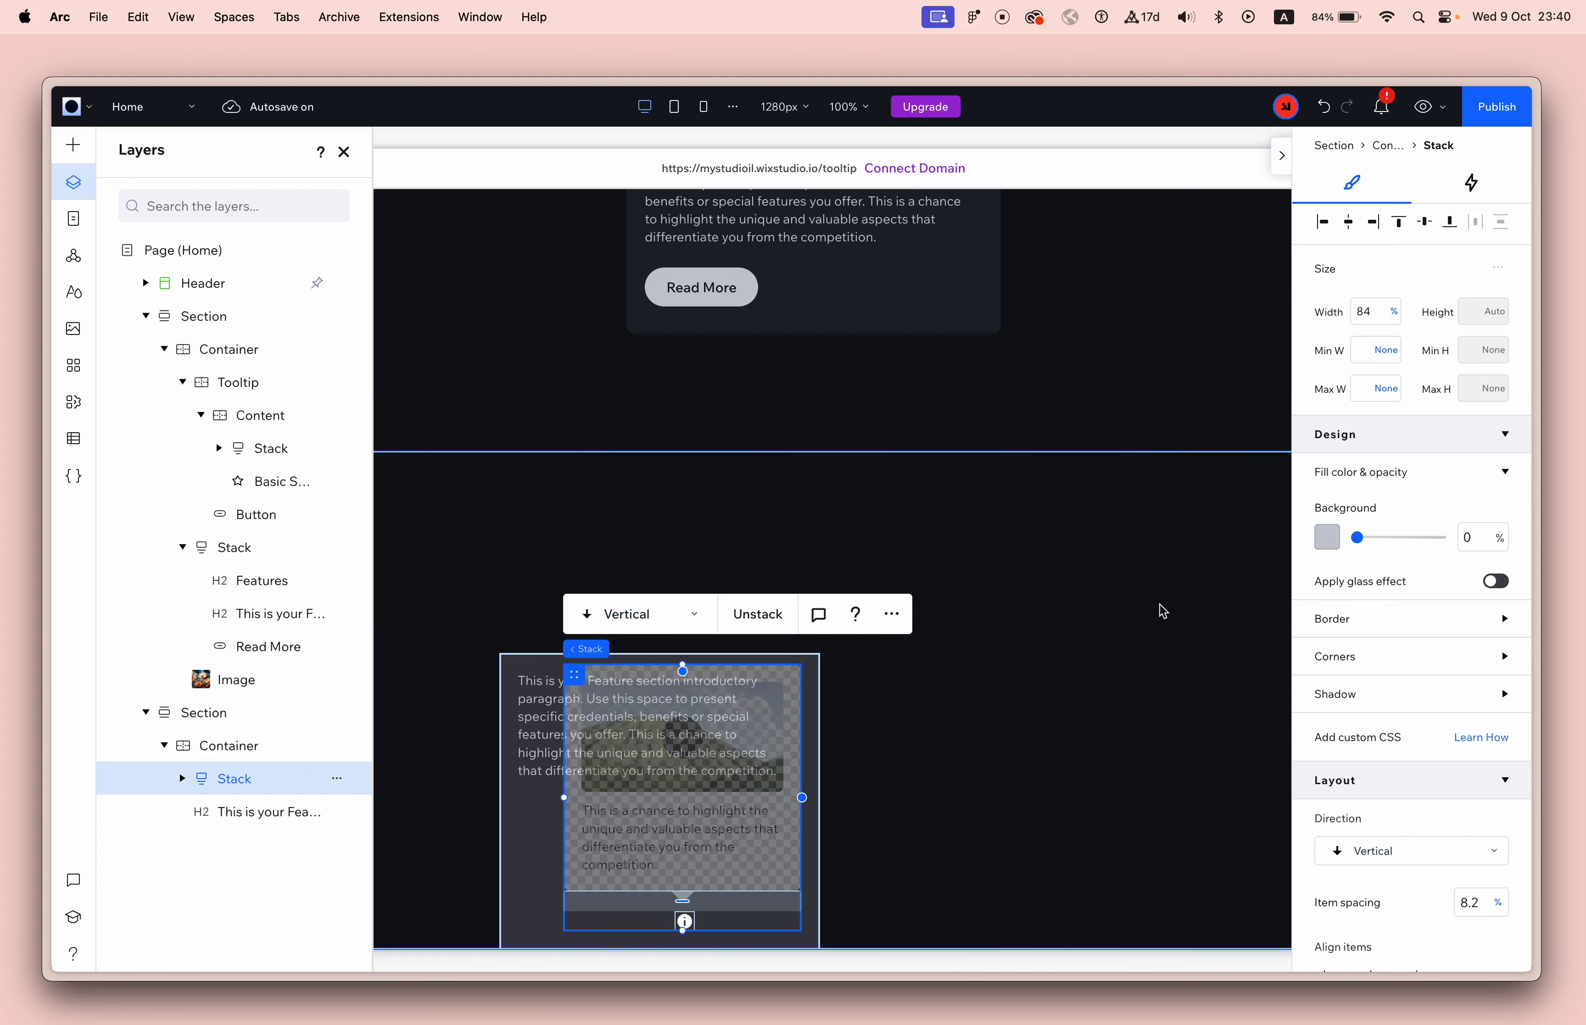
Try to move the stack out of the paragraph container toward the right side of the section.
{"action": "scroll", "coordinate": [605, 867], "scroll_direction": "left", "scroll_amount": 2}
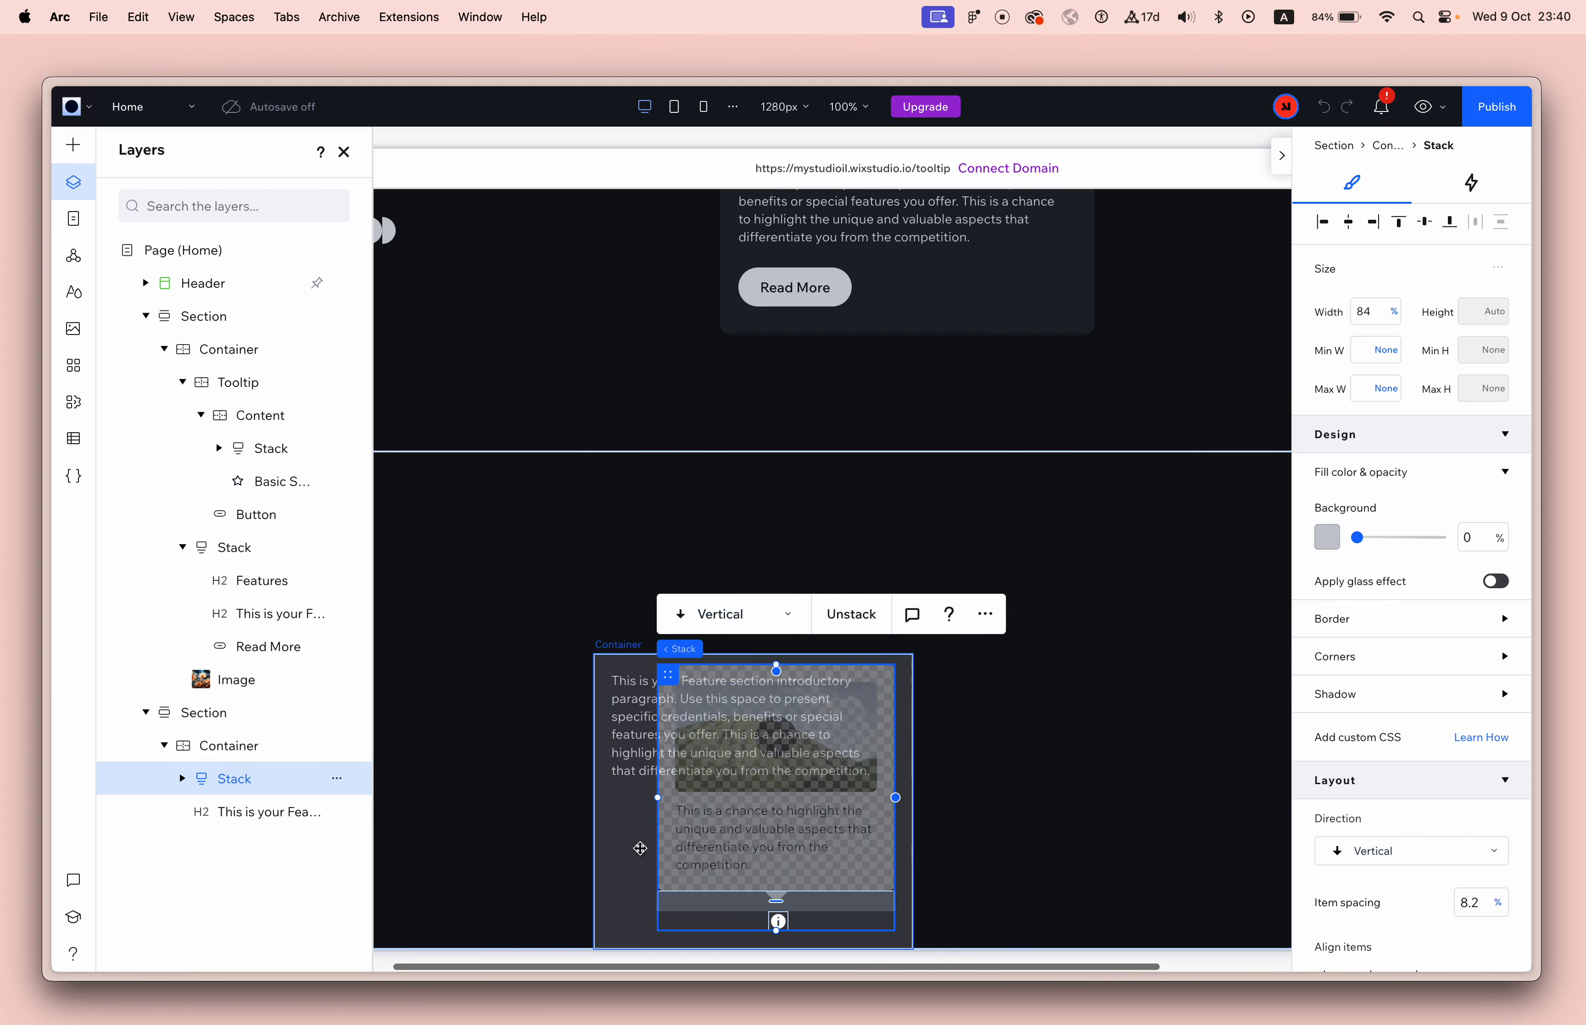
{"action": "left_click", "coordinate": [628, 845]}
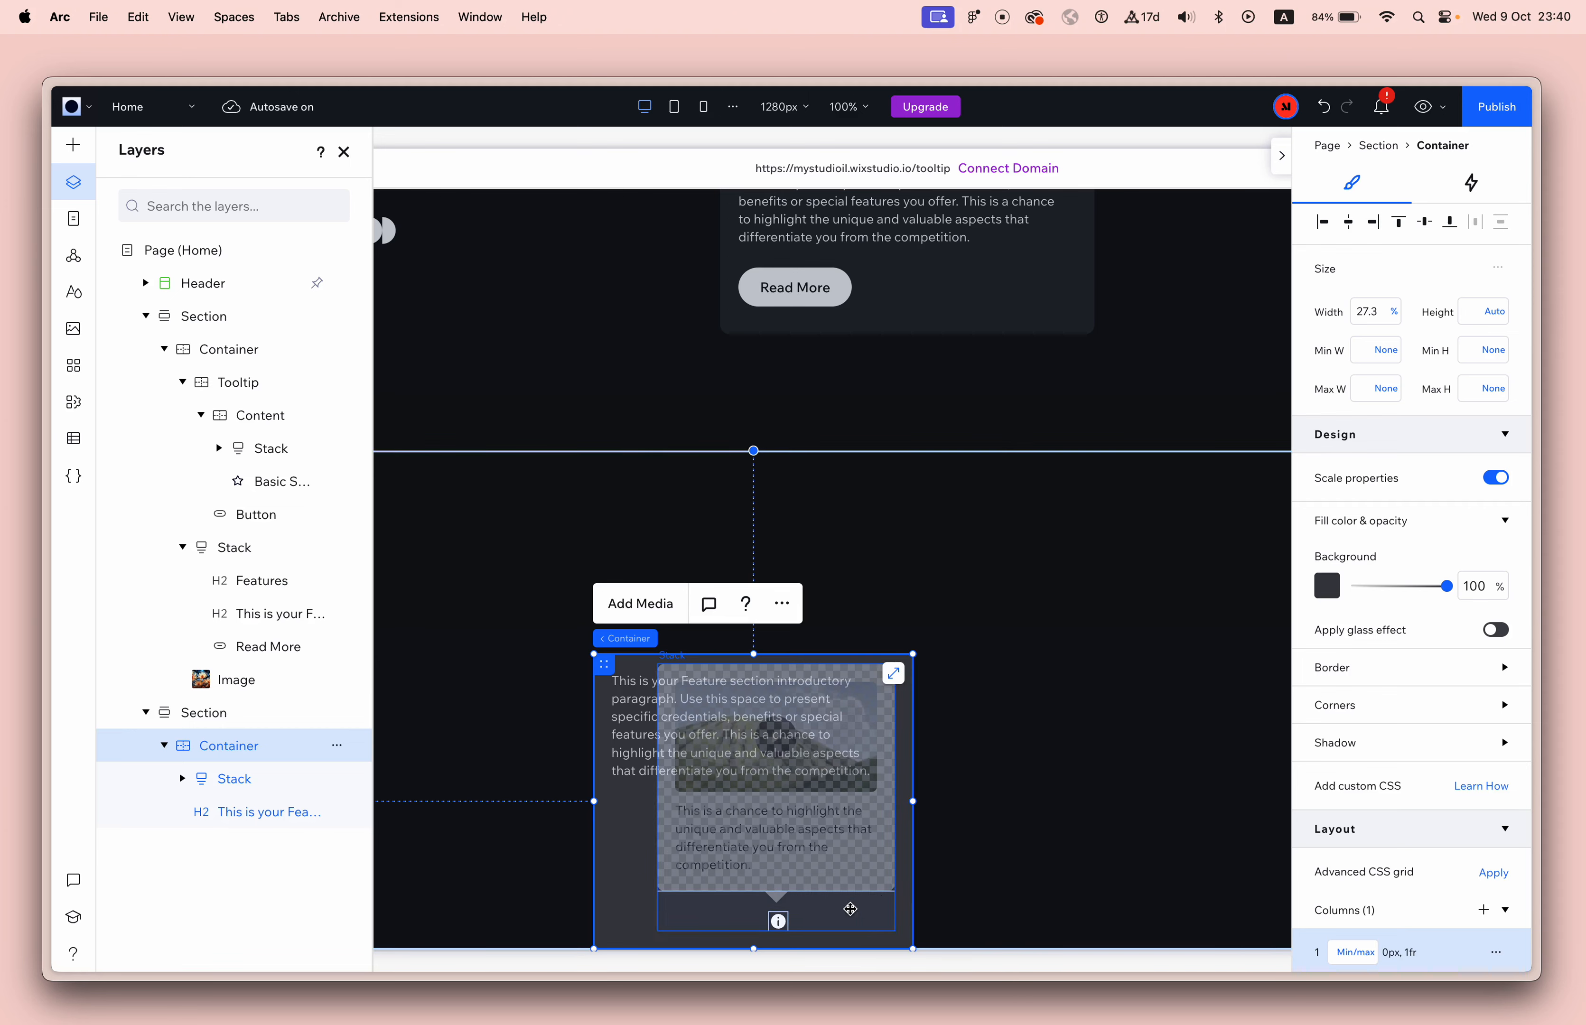
{"action": "left_click", "coordinate": [697, 915]}
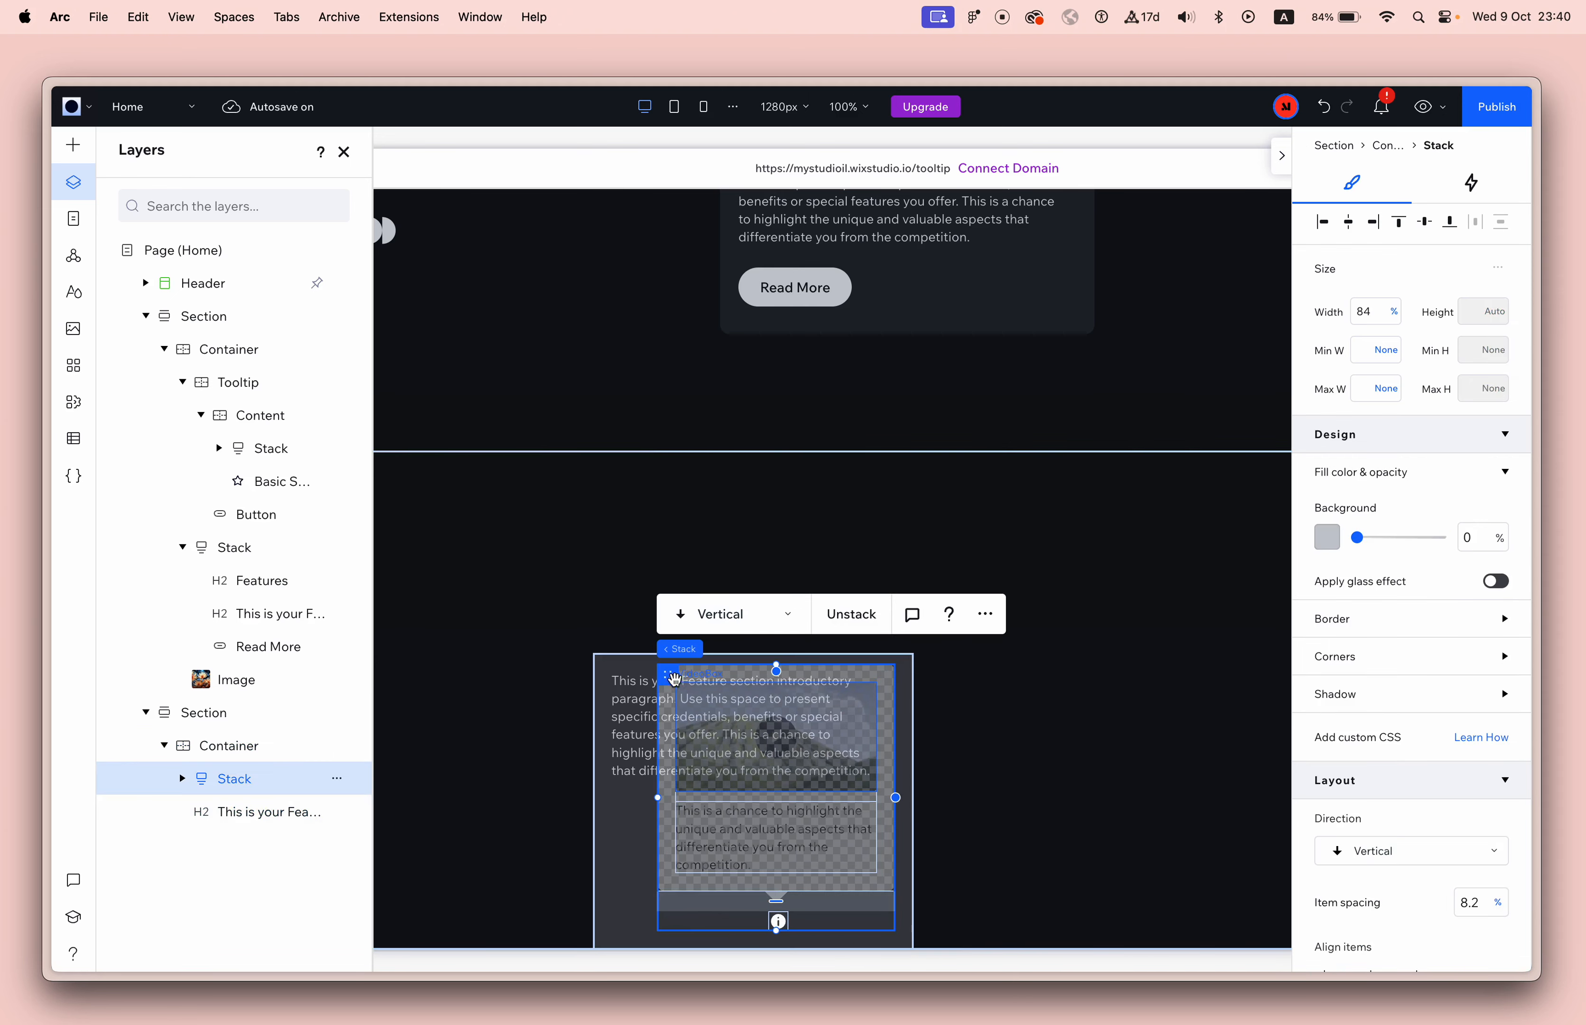
{"action": "left_click_drag", "start_coordinate": [697, 915], "coordinate": [974, 589]}
{"action": "left_click_drag", "start_coordinate": [995, 734], "coordinate": [970, 766]}
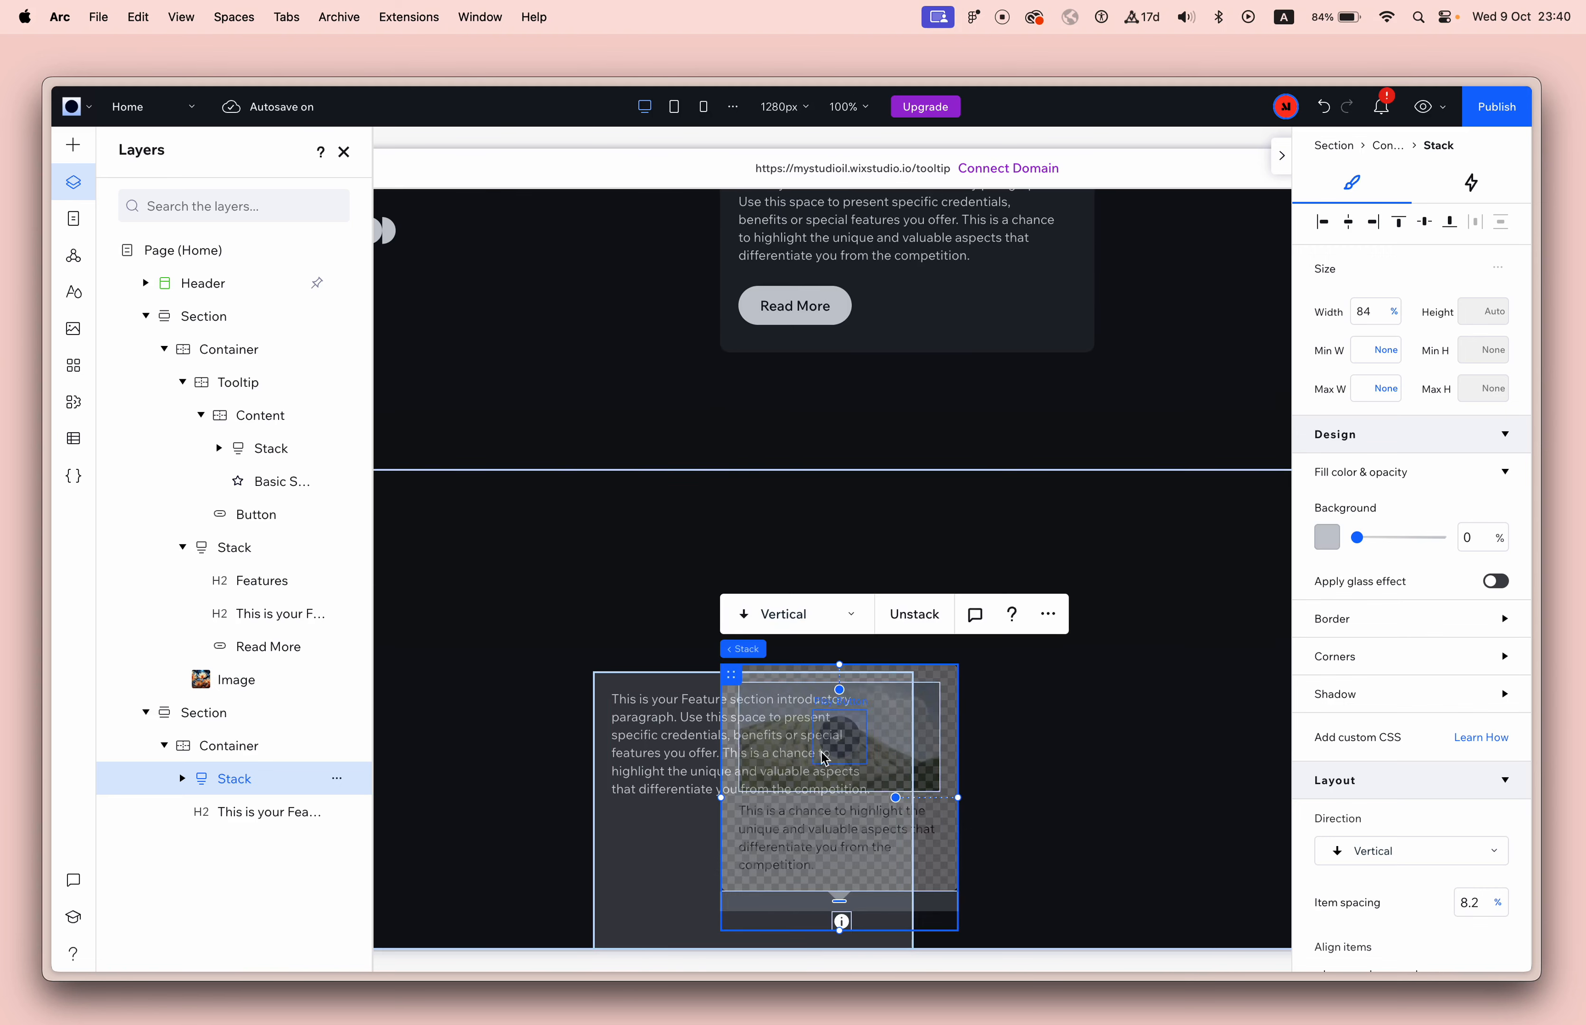
{"action": "left_click_drag", "start_coordinate": [731, 678], "coordinate": [1046, 643]}
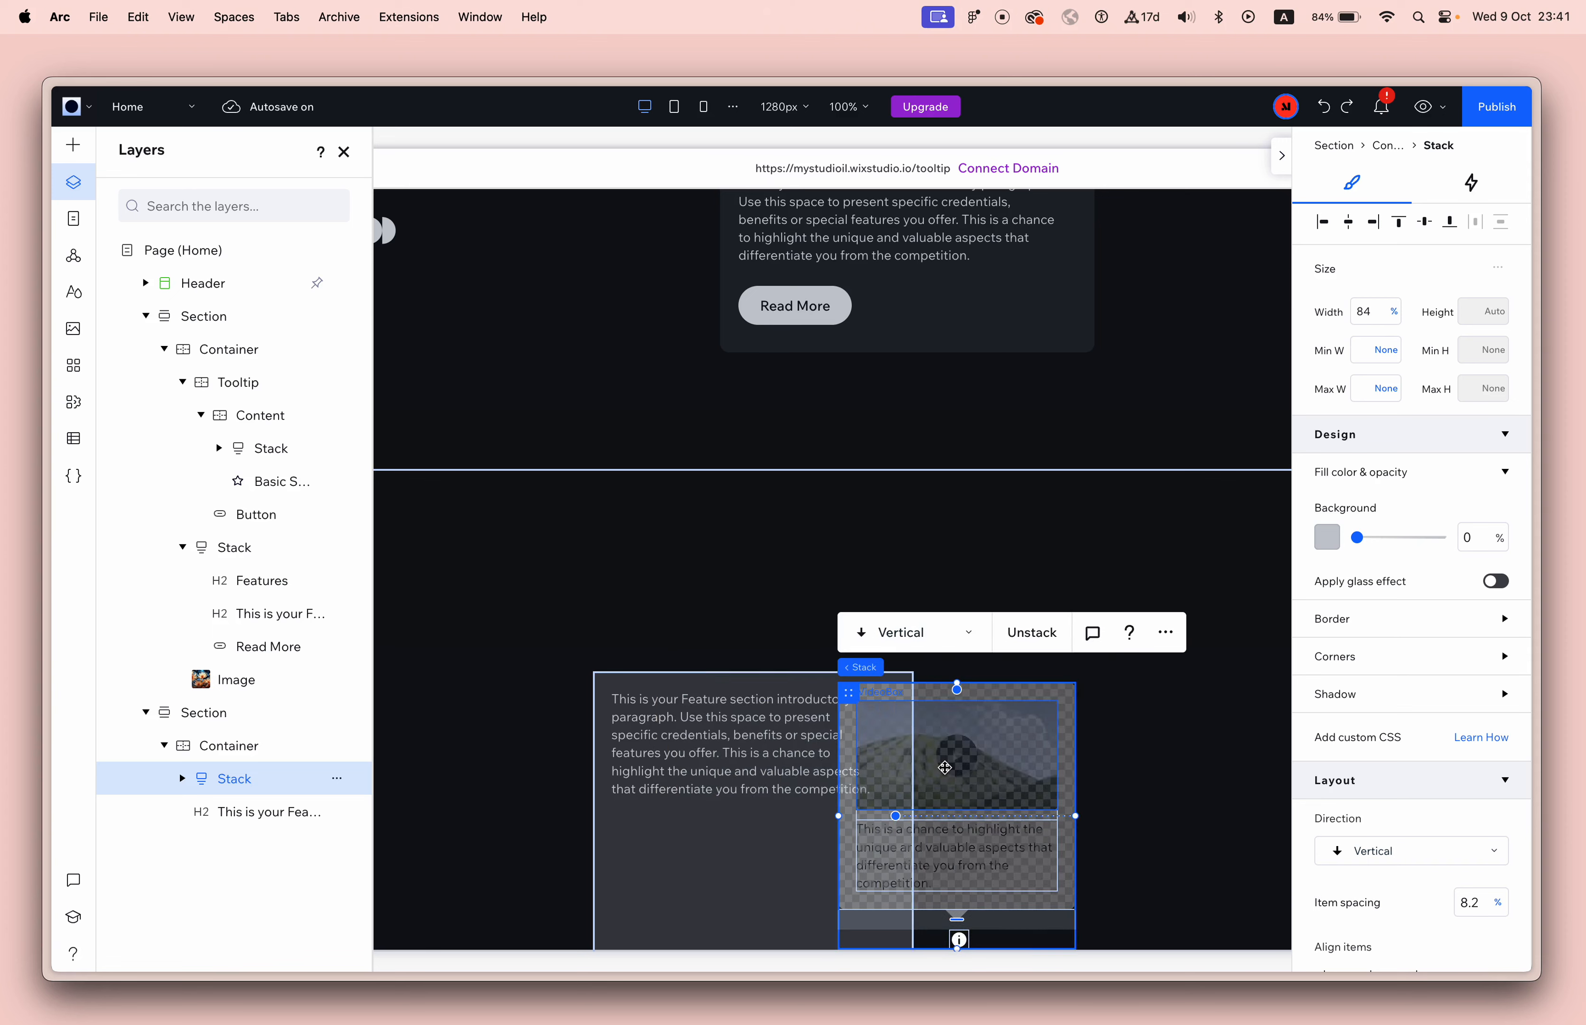
{"action": "left_click_drag", "start_coordinate": [874, 610], "coordinate": [966, 608]}
Place the toggle button and Tooltip Content in a container of their own and center the button horizontally in it.
{"action": "left_click", "coordinate": [1127, 530]}
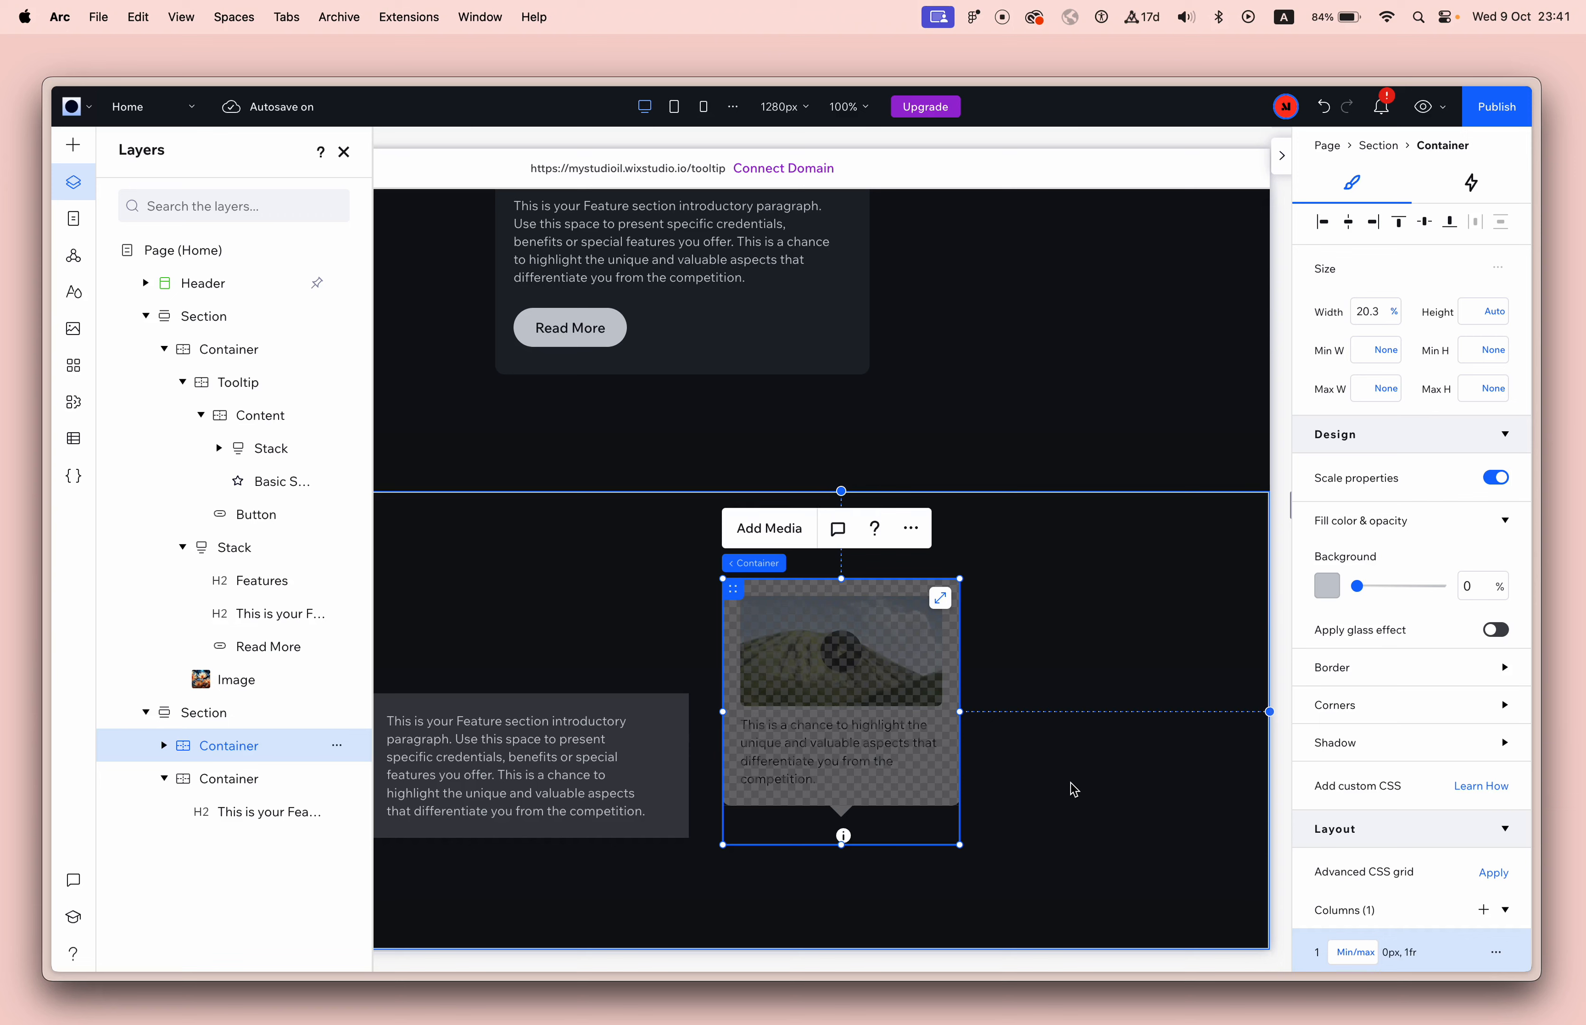
{"action": "left_click", "coordinate": [844, 835]}
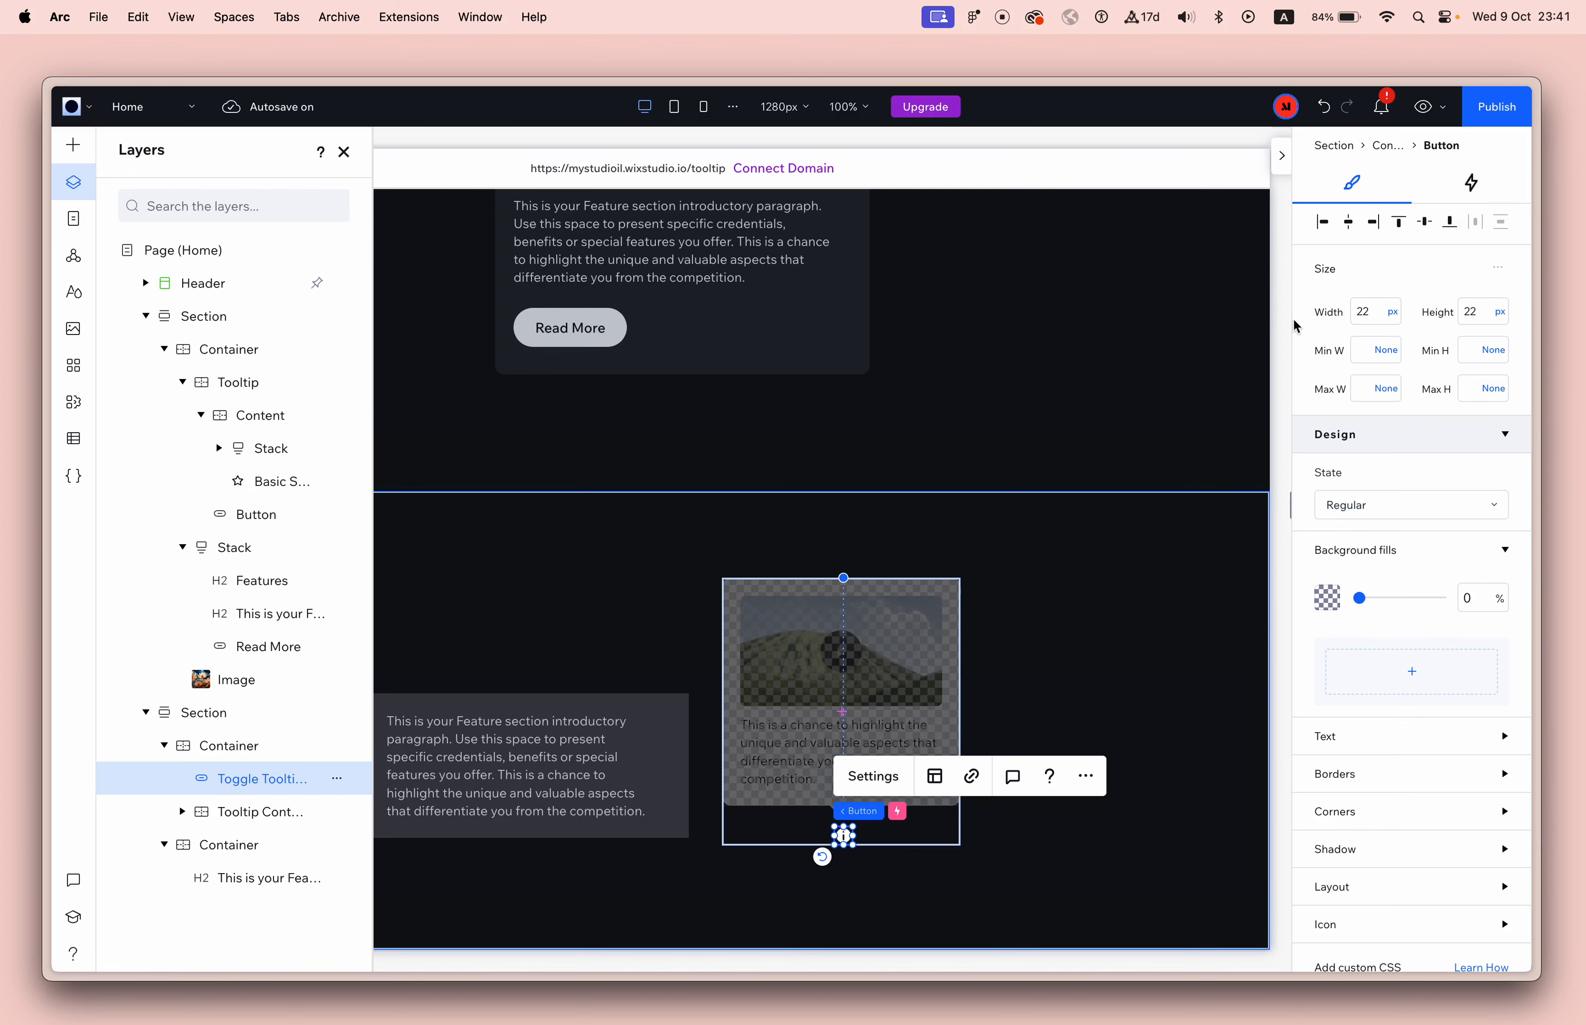
{"action": "left_click", "coordinate": [1349, 222]}
{"action": "left_click", "coordinate": [1109, 465]}
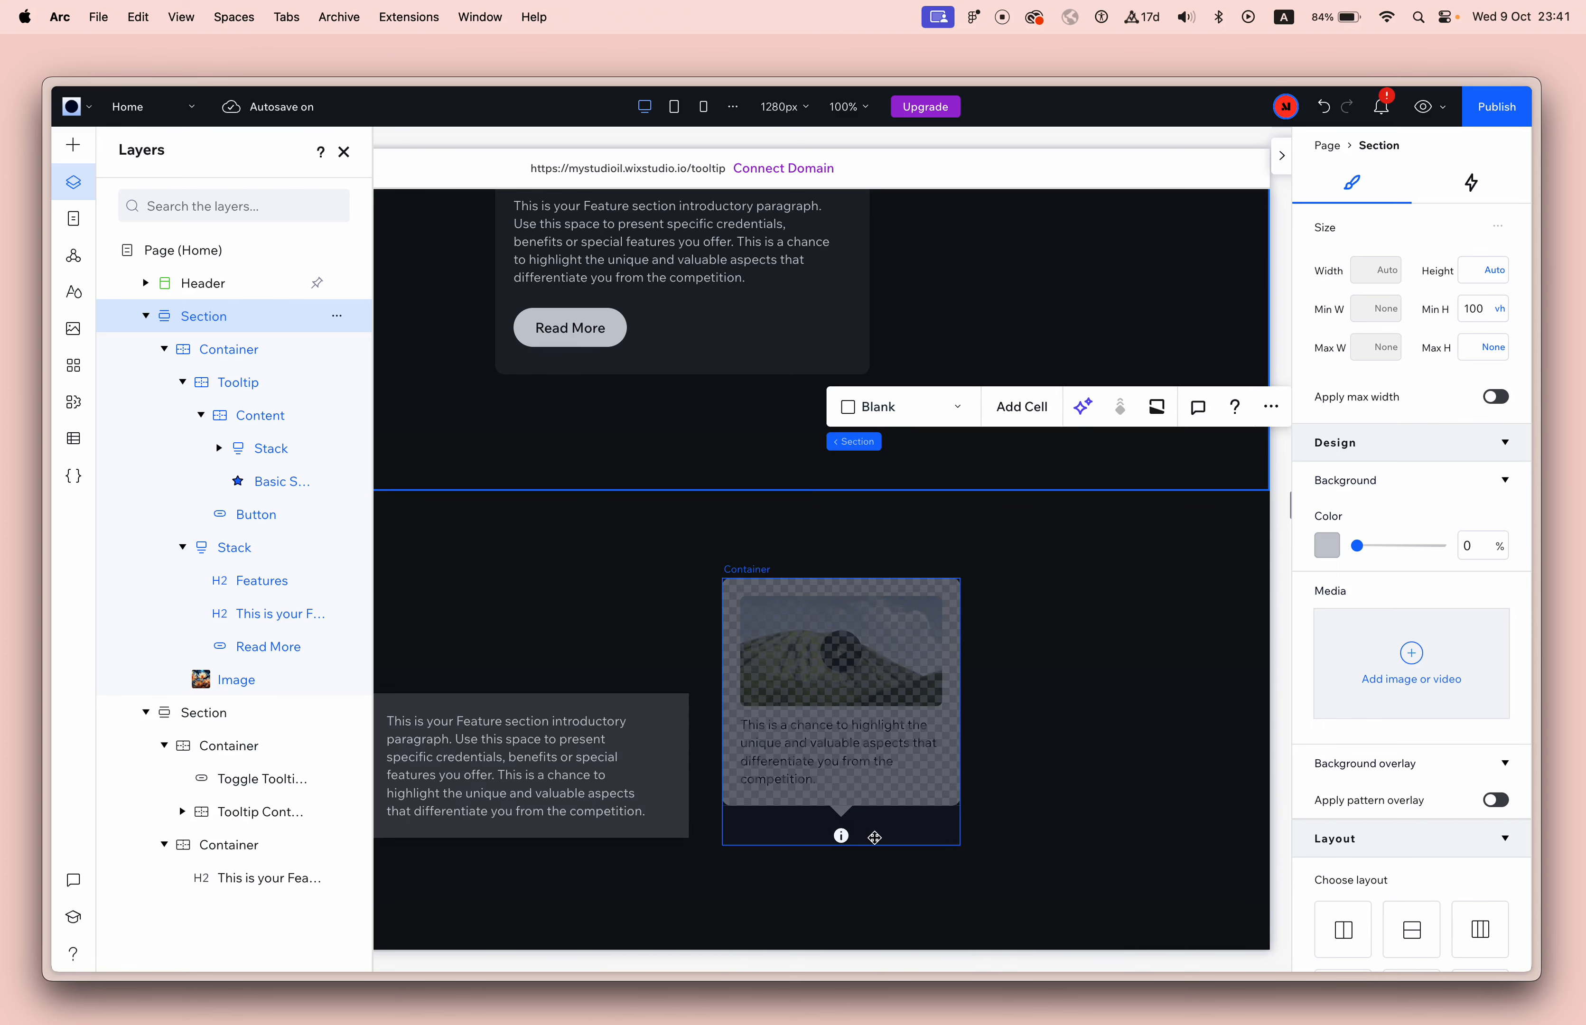
Resize the tooltip's outer container to the button's size, 22 × 22 px, and move it right in the section.
{"action": "left_click", "coordinate": [840, 838]}
{"action": "left_click", "coordinate": [1363, 311]}
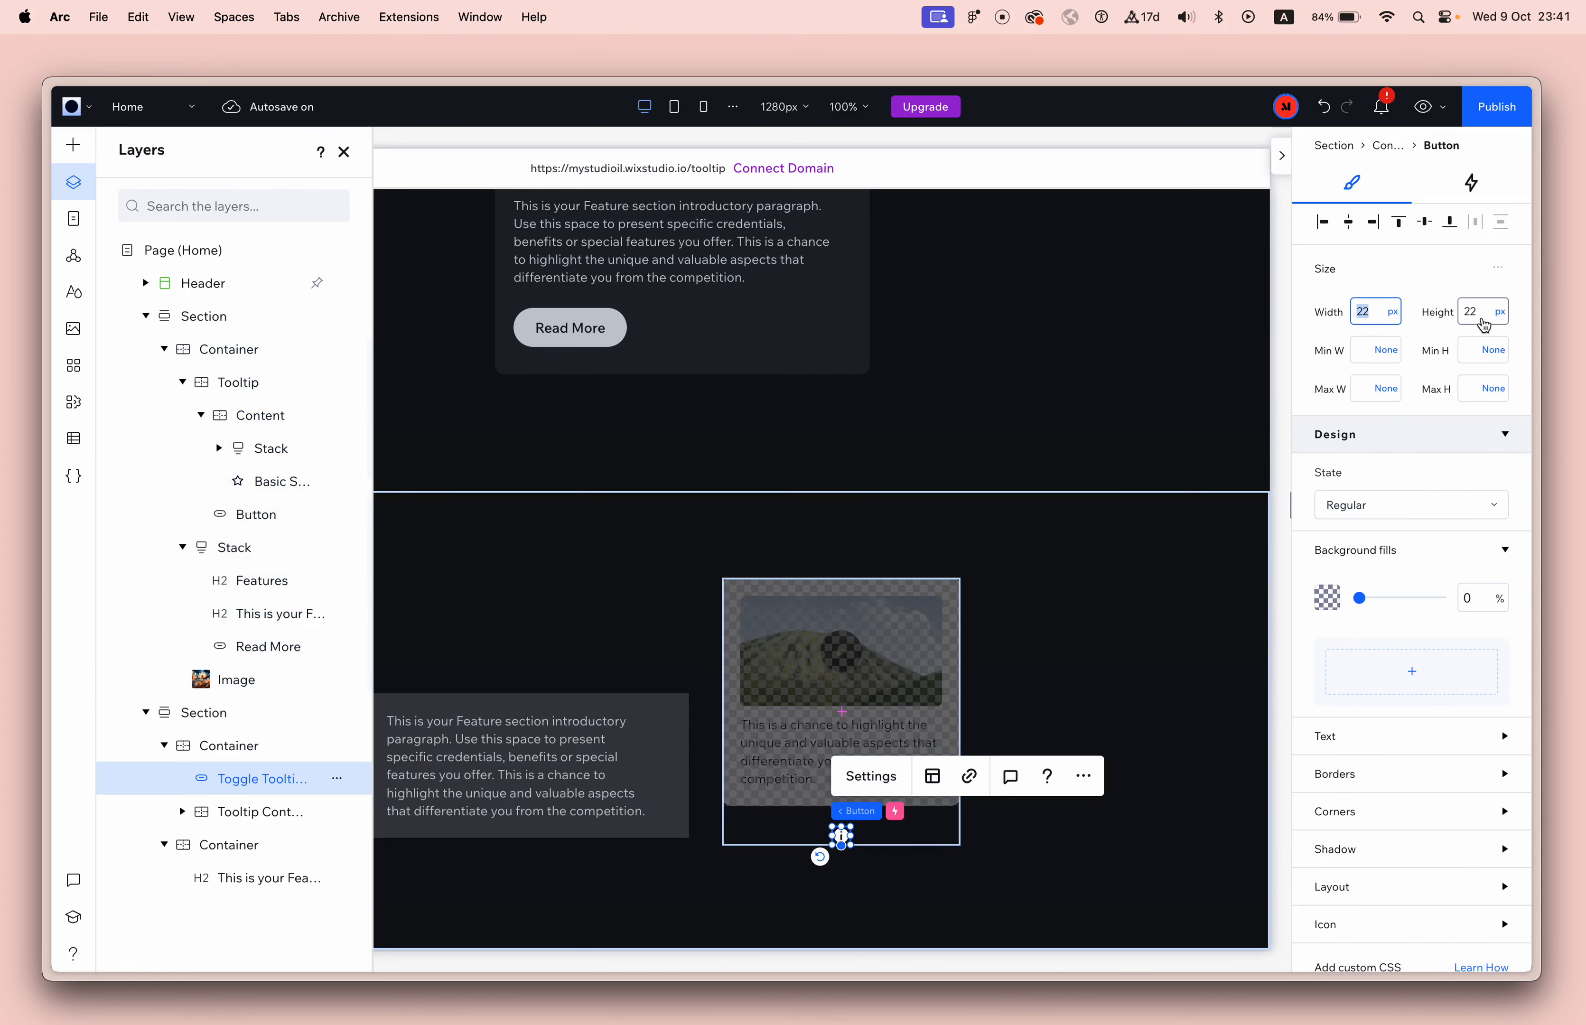
{"action": "left_click_drag", "start_coordinate": [791, 833], "coordinate": [1008, 833]}
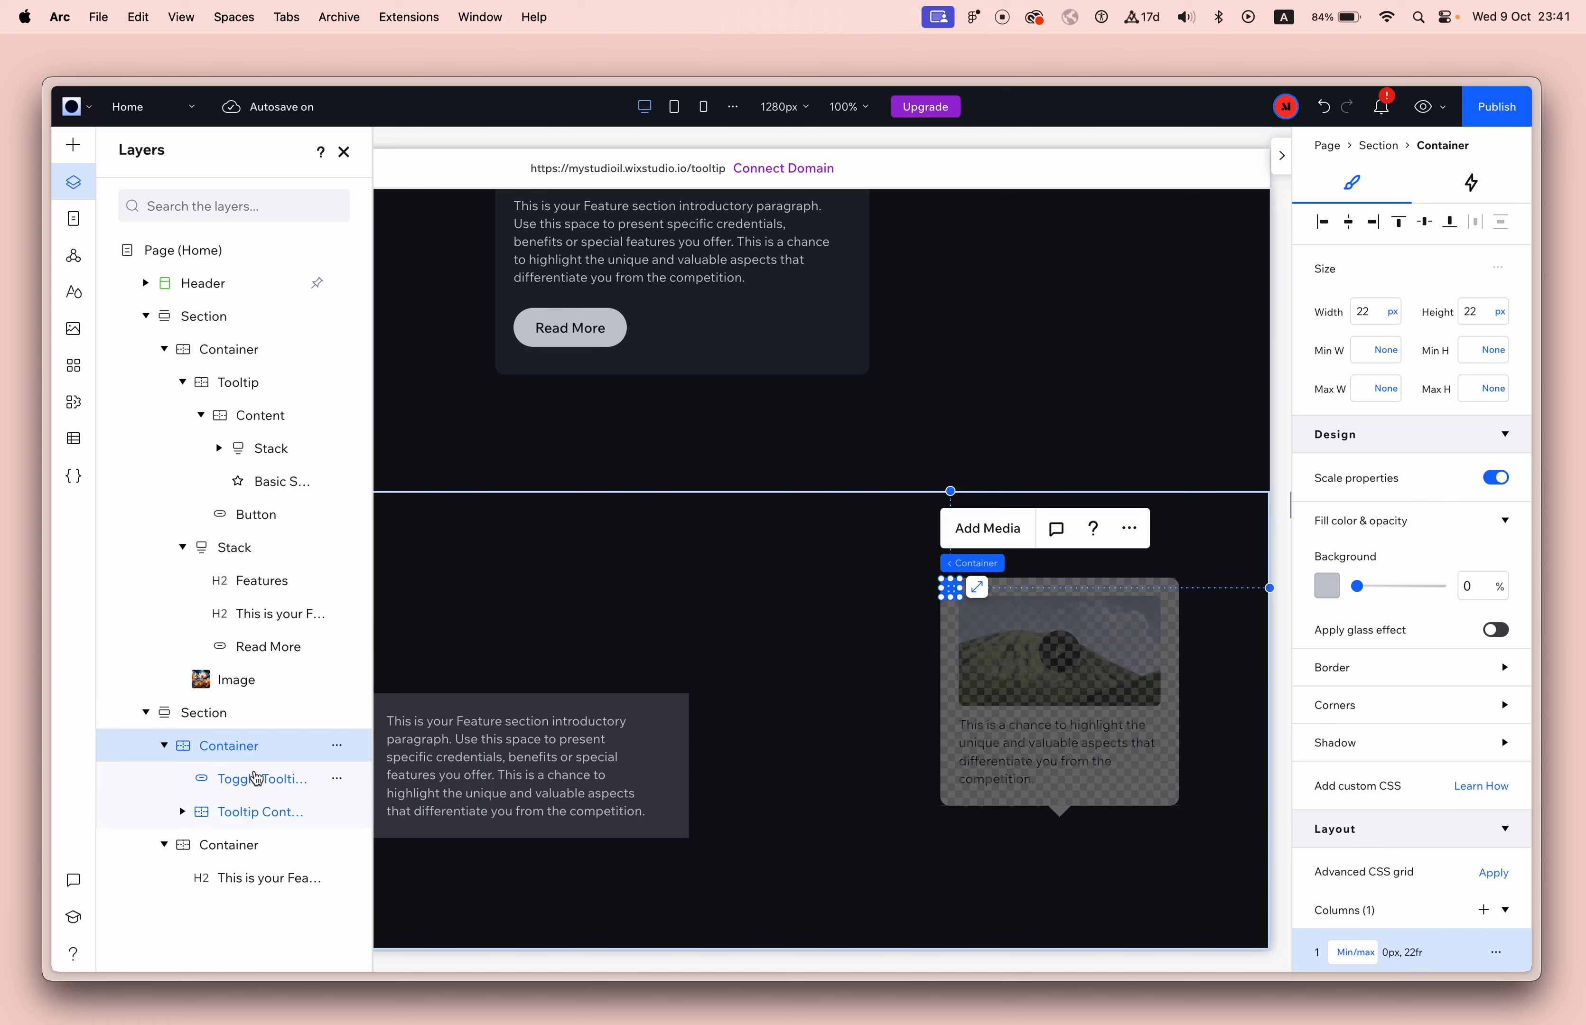
Set the tooltip's outer container grid to one column of 1 fr and one row of 22 px.
{"action": "scroll", "coordinate": [1455, 824], "scroll_direction": "down", "scroll_amount": 3}
{"action": "scroll", "coordinate": [1456, 824], "scroll_direction": "down", "scroll_amount": 1}
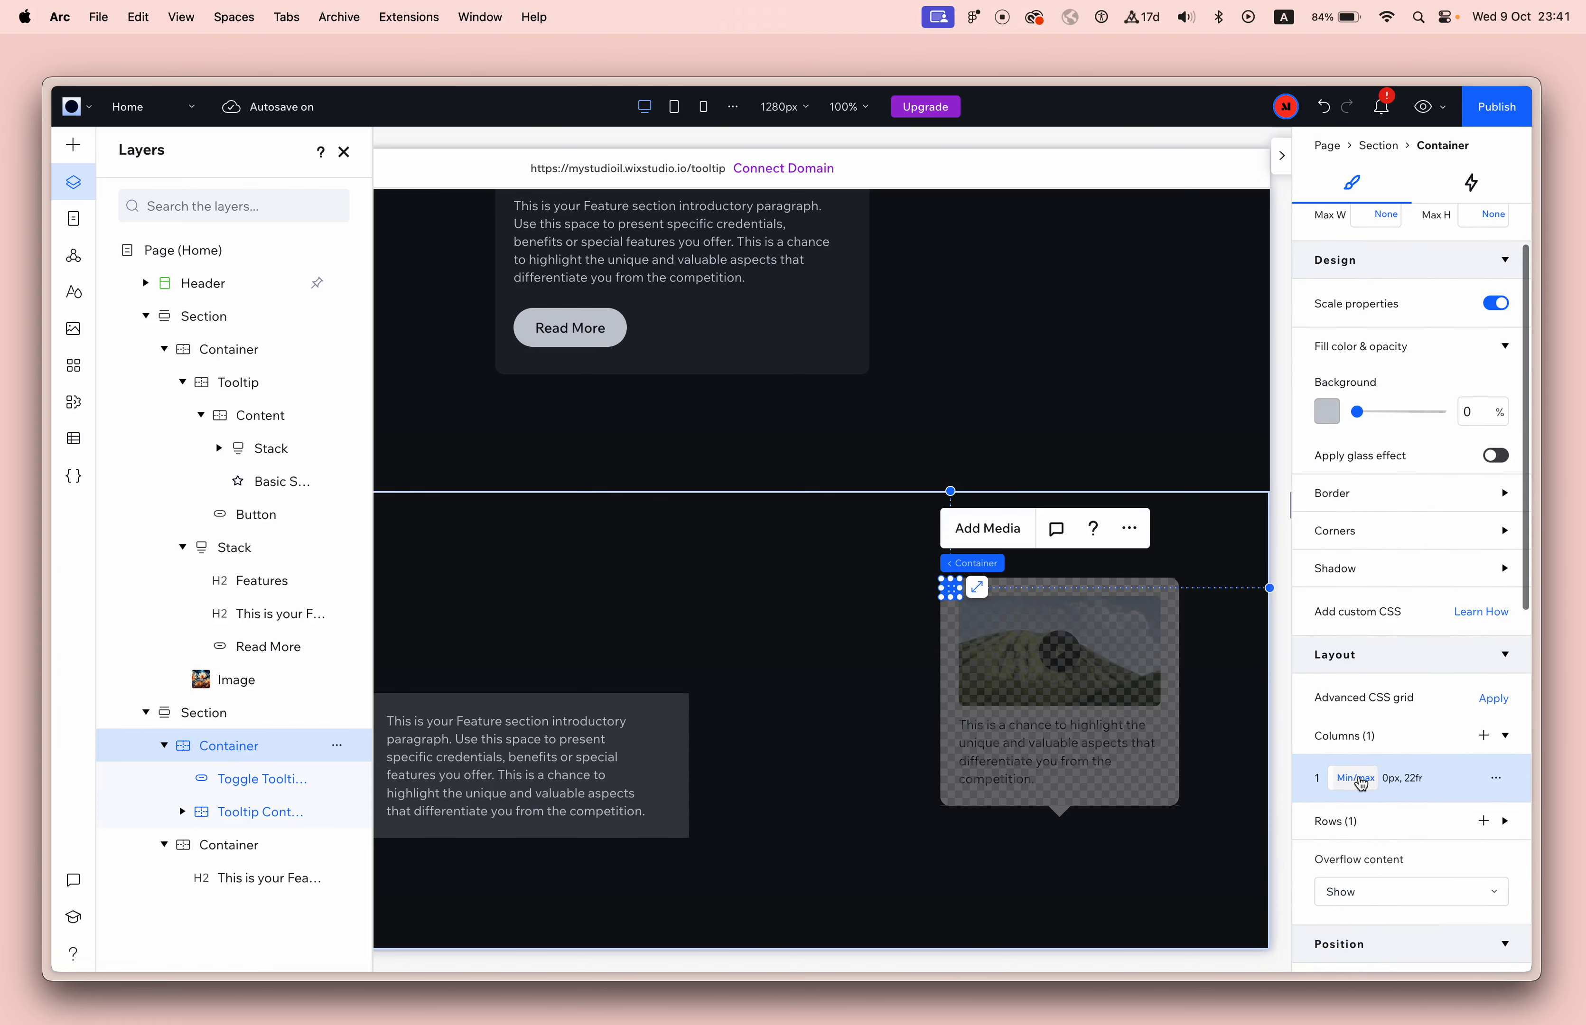
{"action": "left_click", "coordinate": [244, 784]}
{"action": "left_click", "coordinate": [267, 812]}
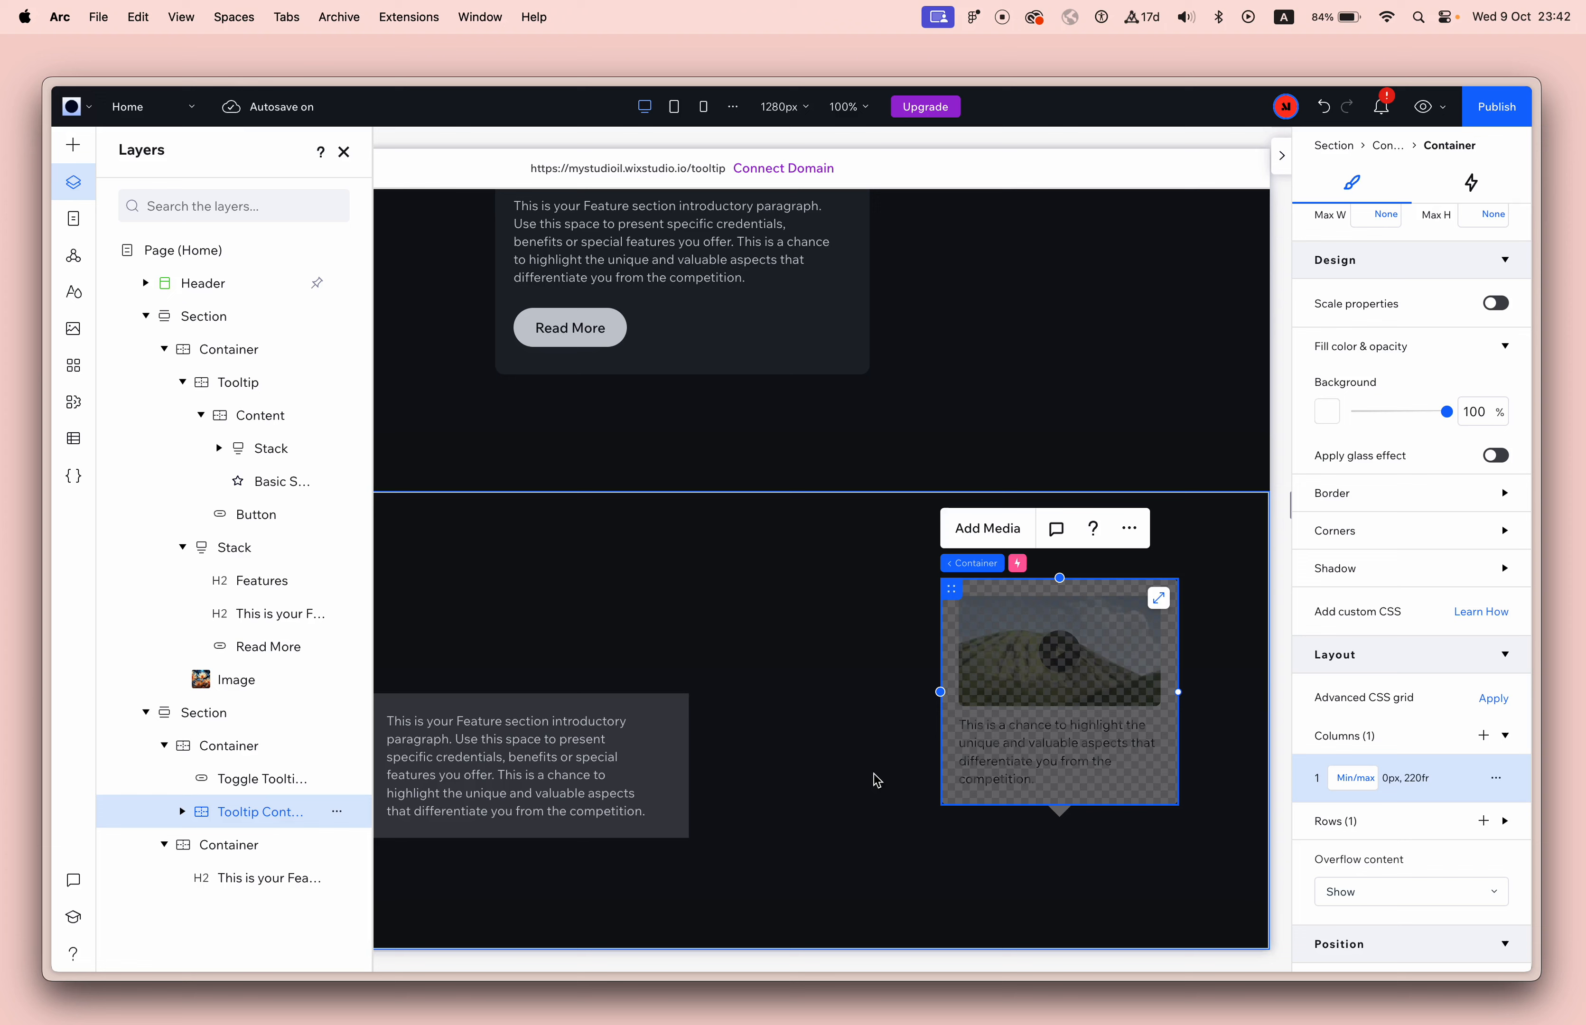
{"action": "left_click", "coordinate": [251, 759]}
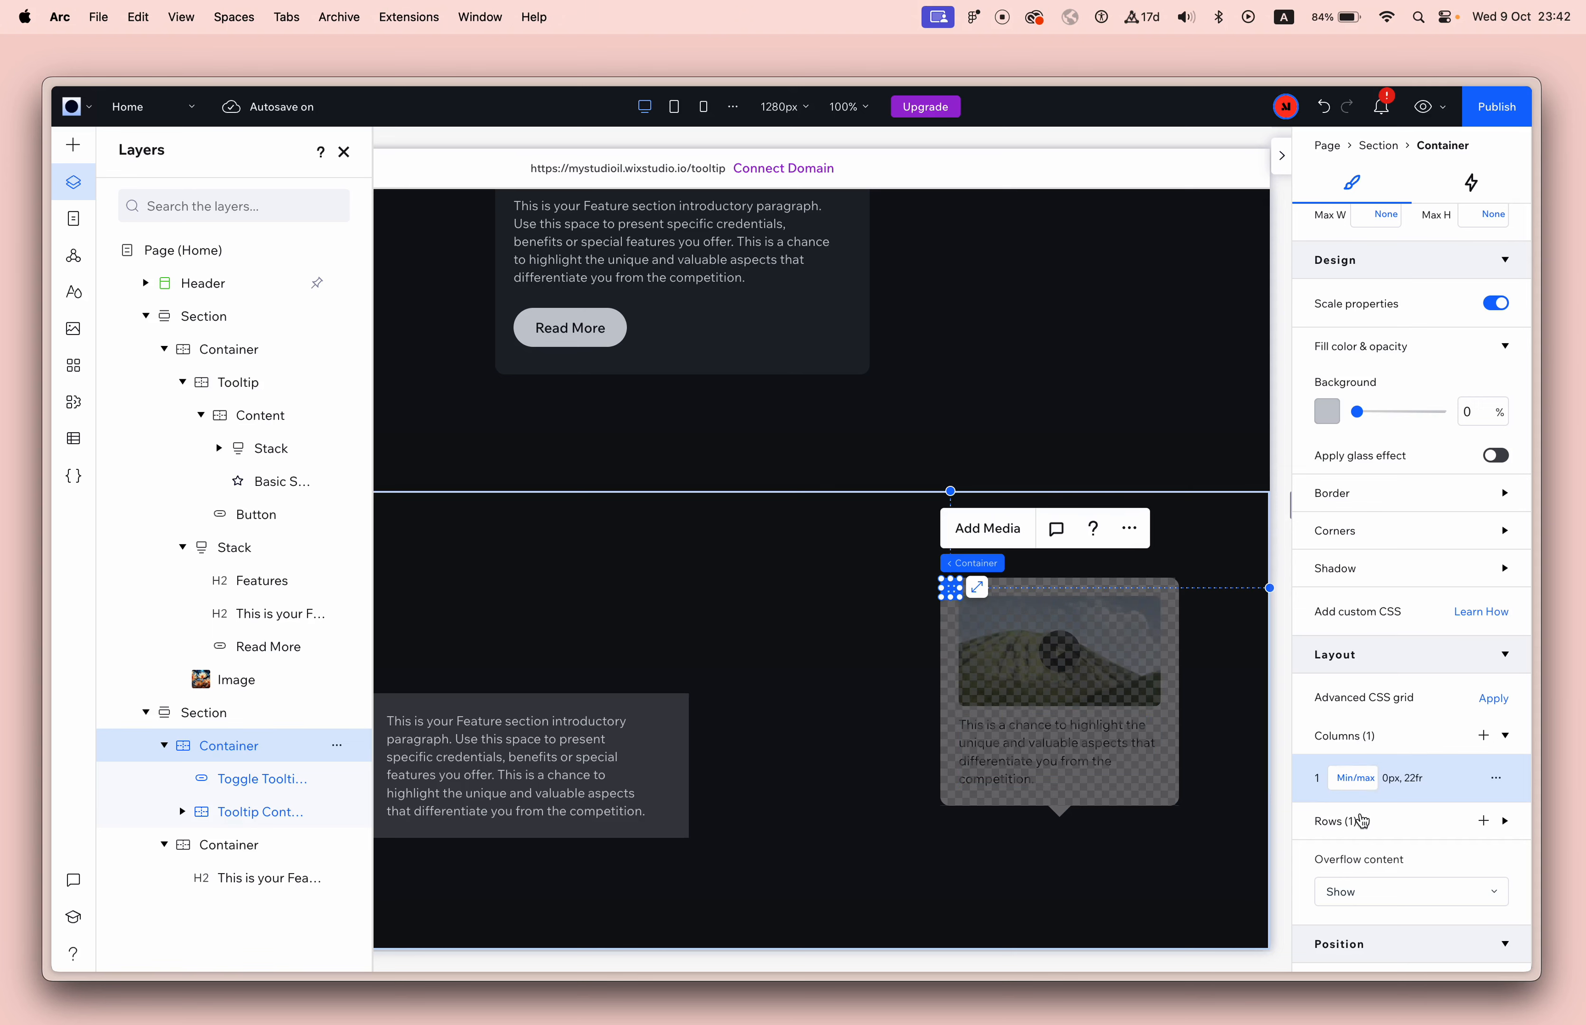
{"action": "left_click", "coordinate": [1364, 783]}
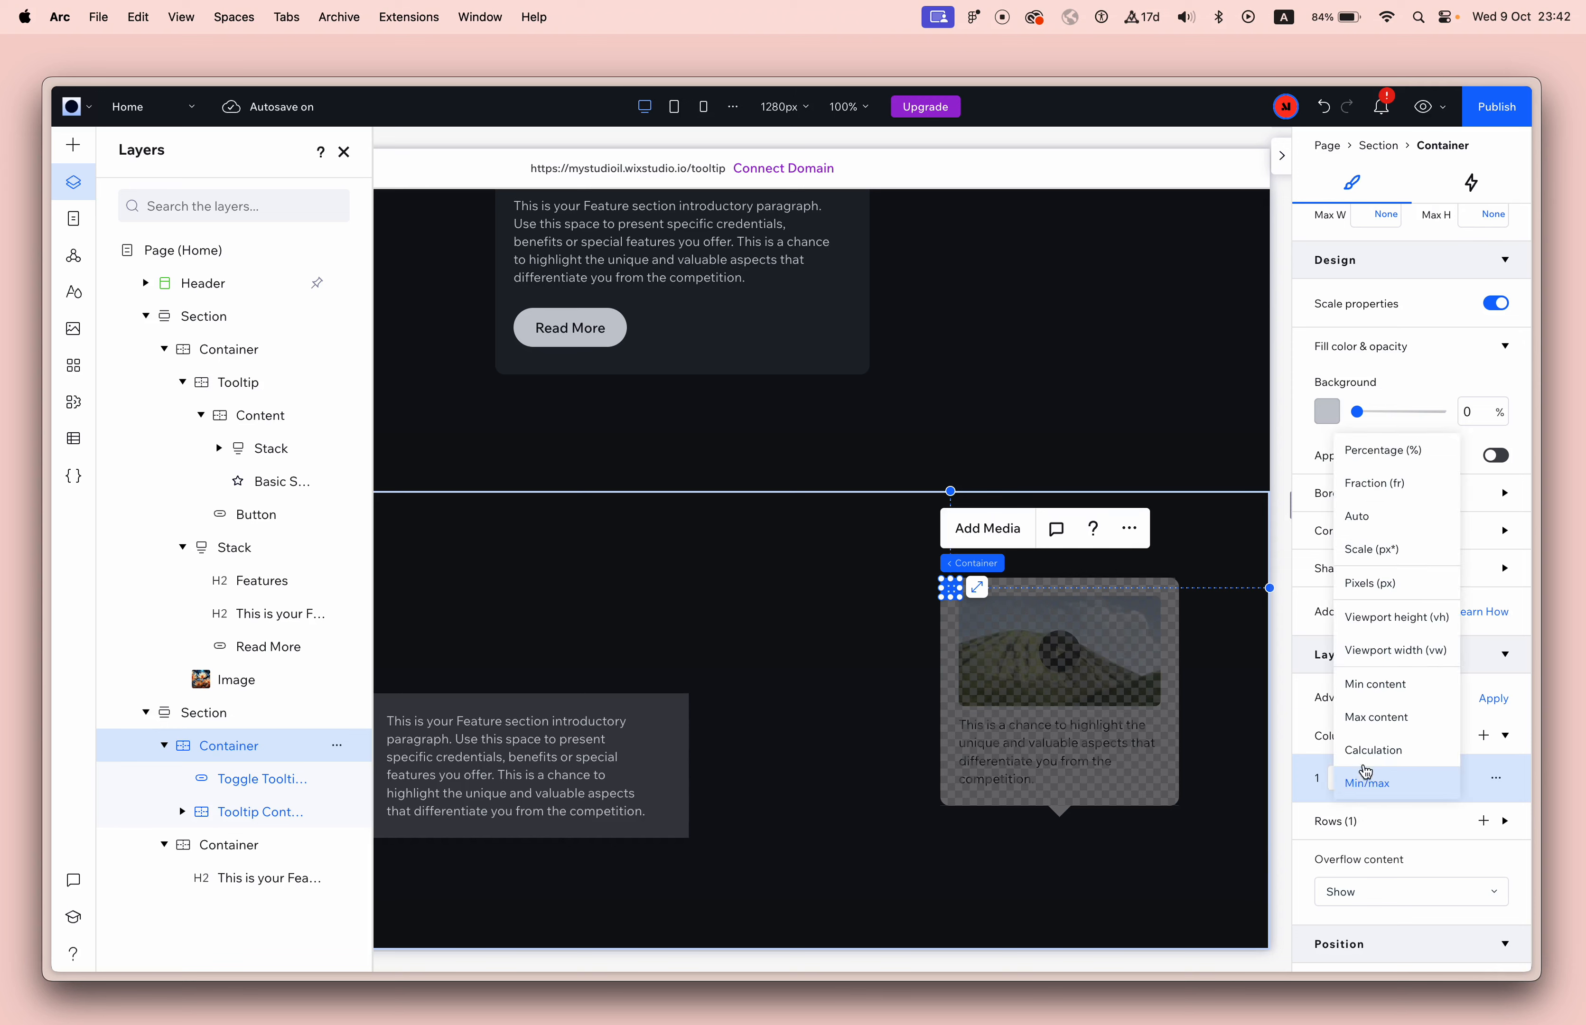
{"action": "left_click", "coordinate": [1406, 501]}
{"action": "left_click", "coordinate": [1364, 818]}
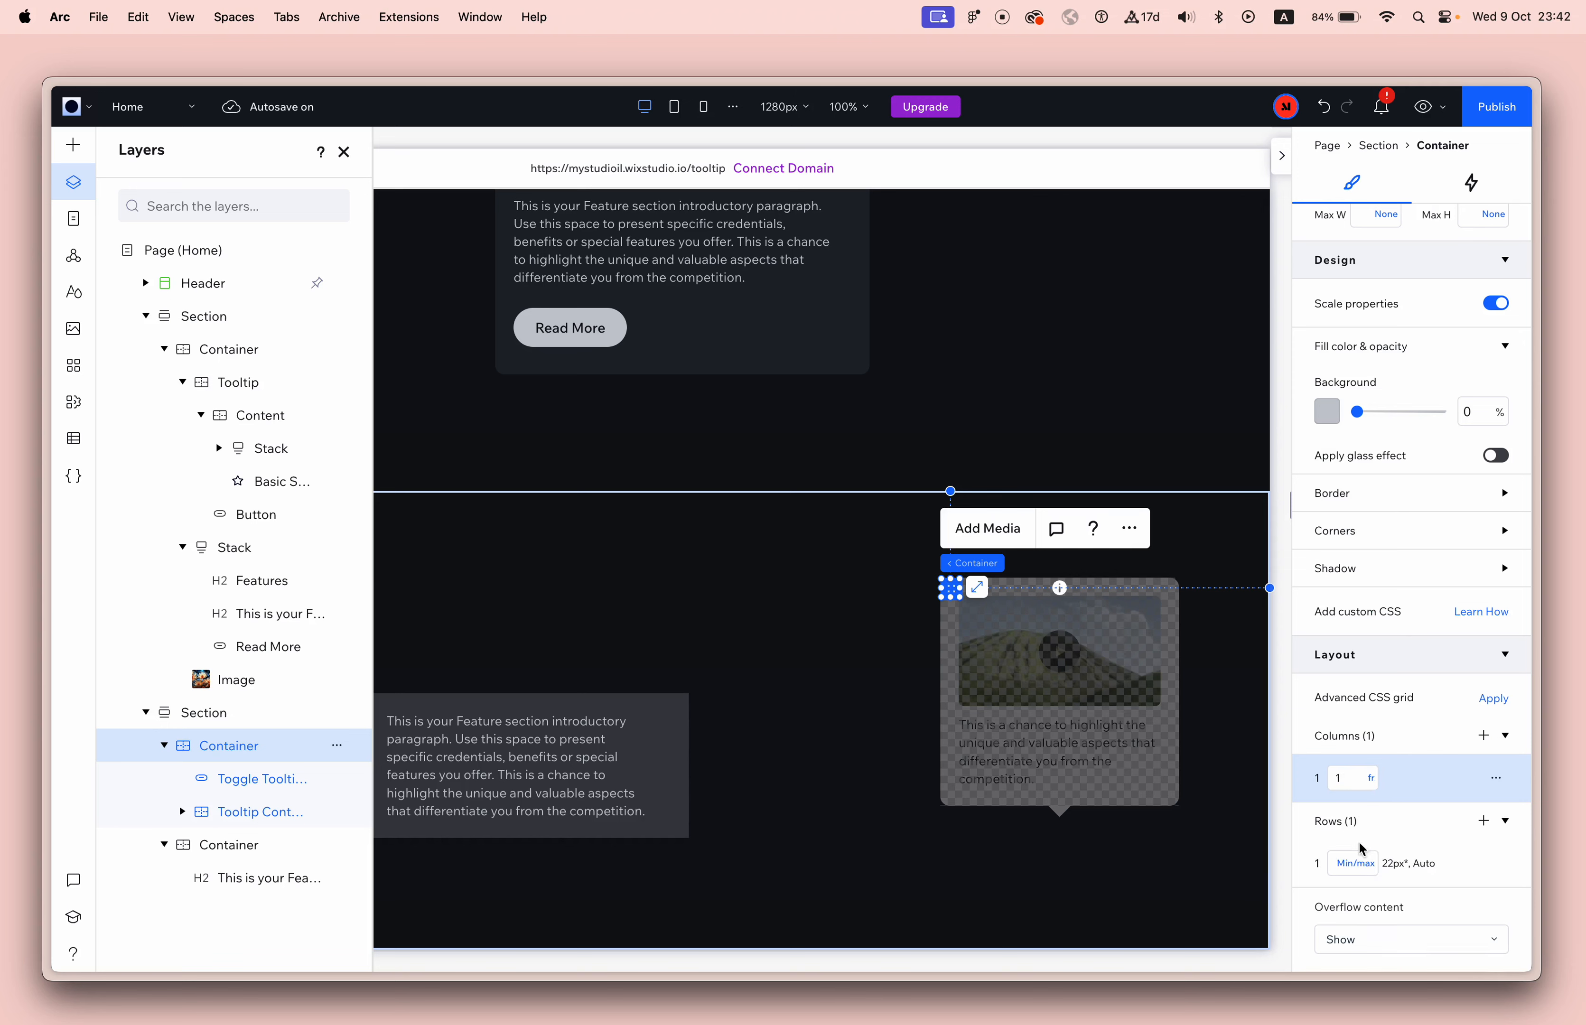
{"action": "left_click", "coordinate": [1359, 864]}
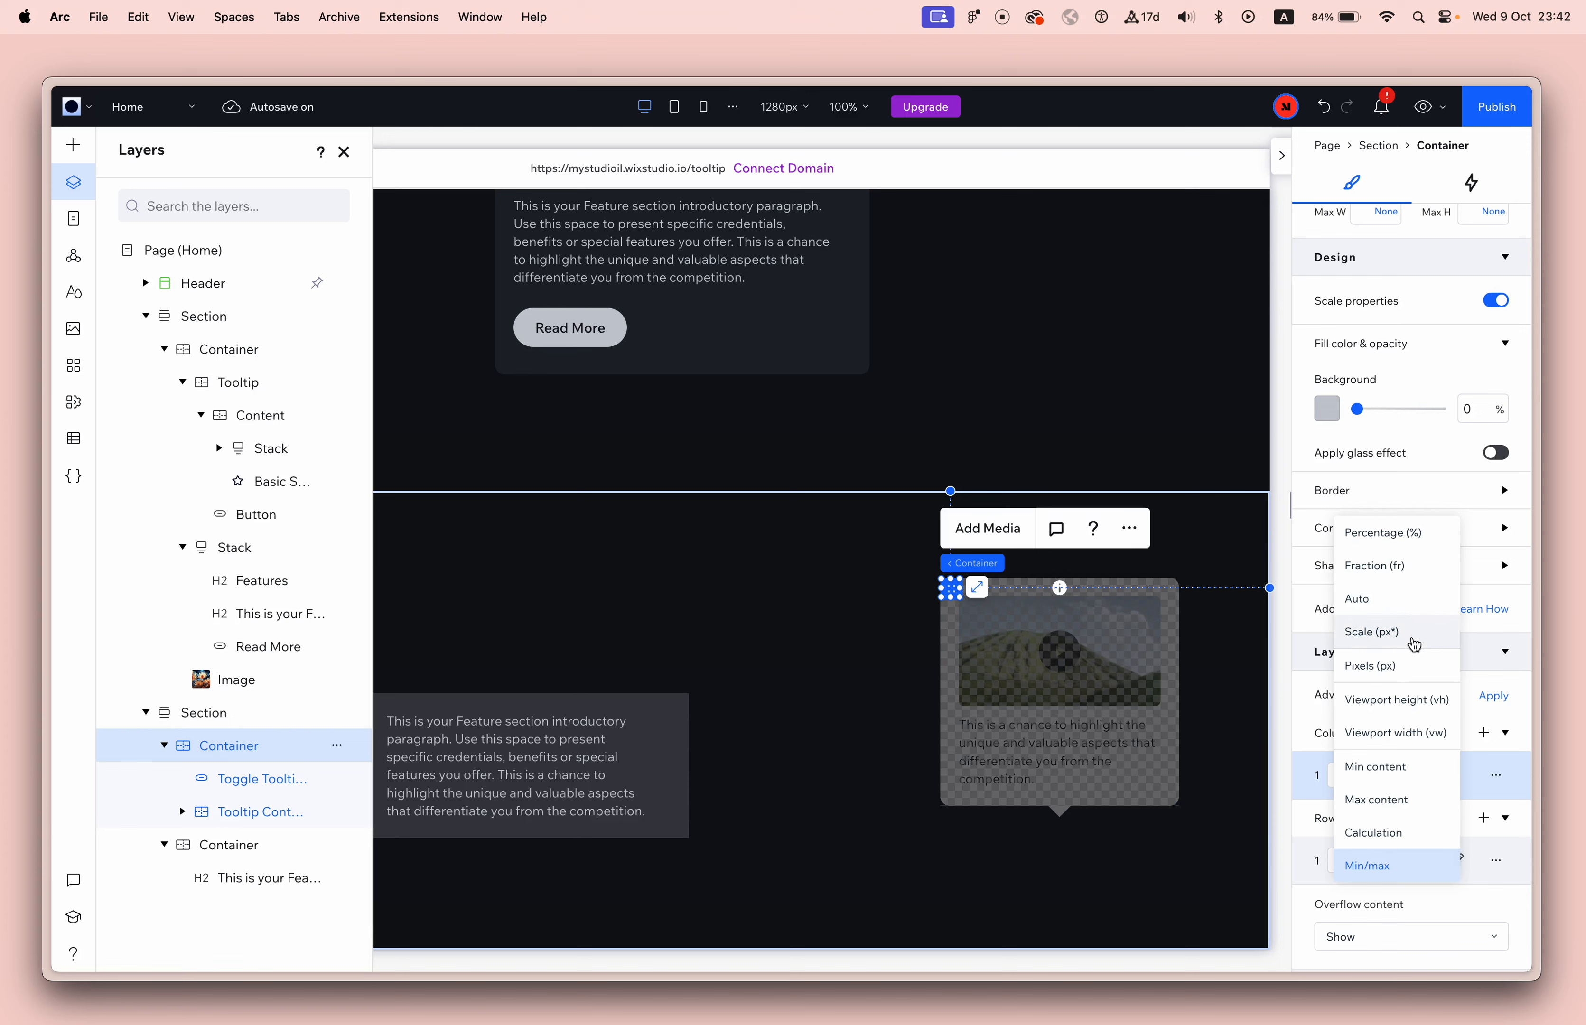
{"action": "left_click", "coordinate": [1406, 672]}
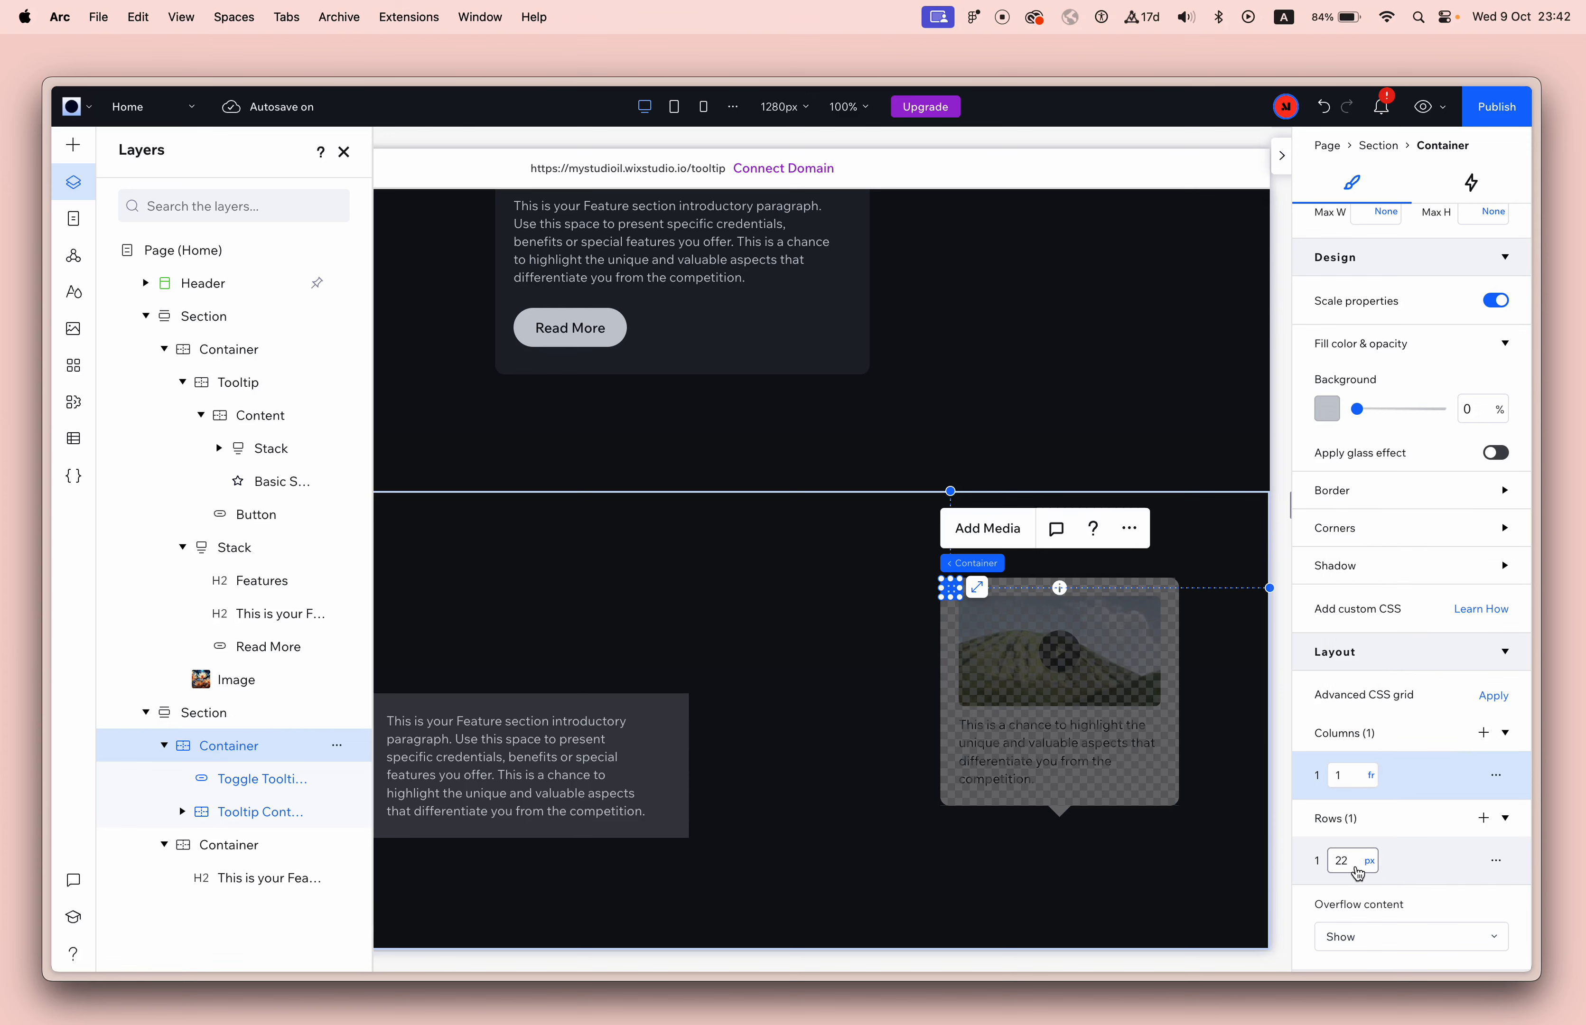
Dock Tooltip Content to the bottom of its parent container instead of the top, and move the whole tooltip left and down.
{"action": "left_click", "coordinate": [1060, 588]}
{"action": "scroll", "coordinate": [1077, 591], "scroll_direction": "up", "scroll_amount": 5}
{"action": "scroll", "coordinate": [1077, 591], "scroll_direction": "down", "scroll_amount": 5}
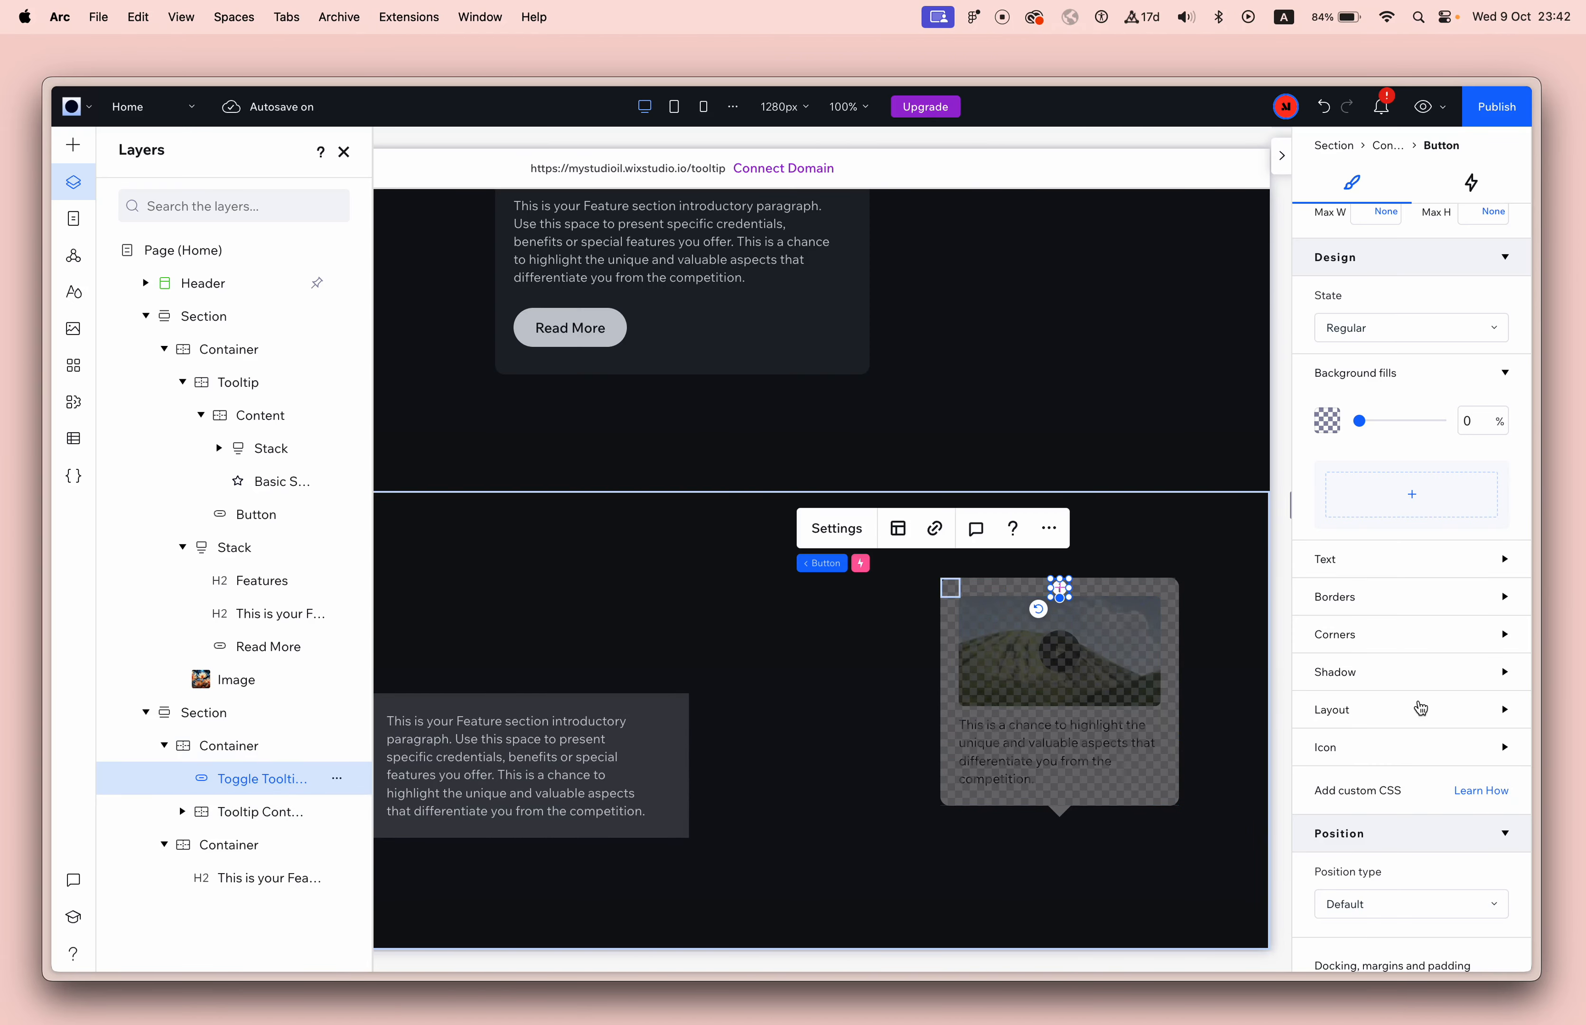
{"action": "scroll", "coordinate": [1421, 708], "scroll_direction": "down", "scroll_amount": 7}
{"action": "left_click", "coordinate": [254, 812]}
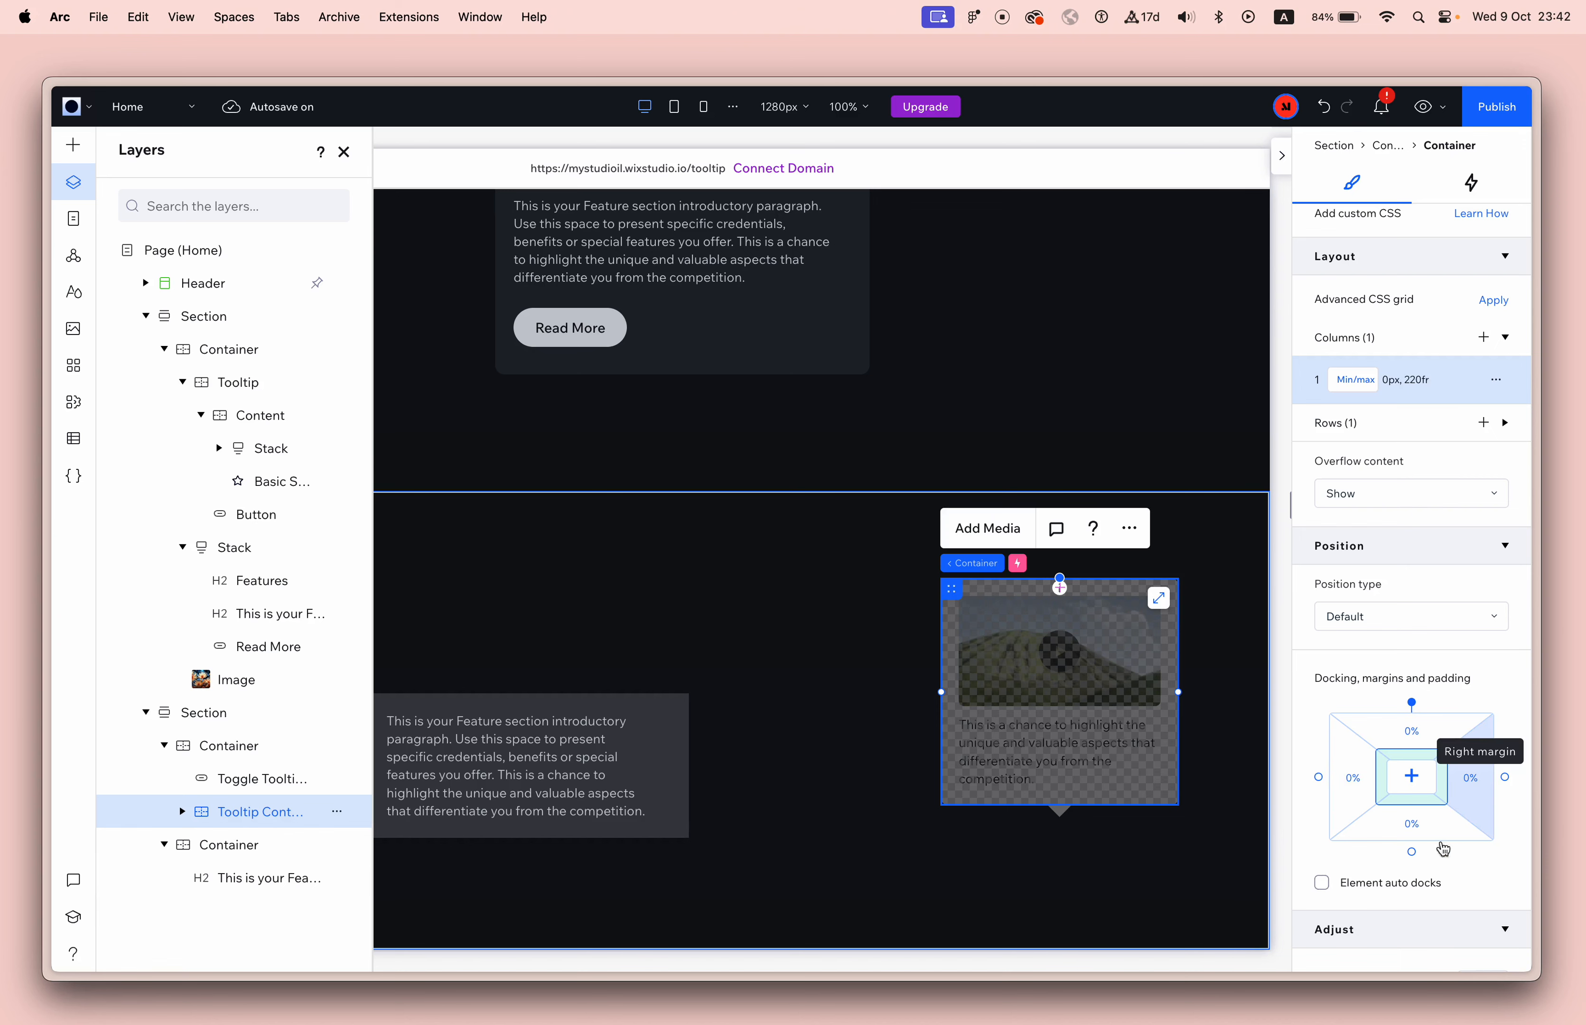
{"action": "left_click", "coordinate": [1411, 702]}
{"action": "left_click", "coordinate": [1412, 849]}
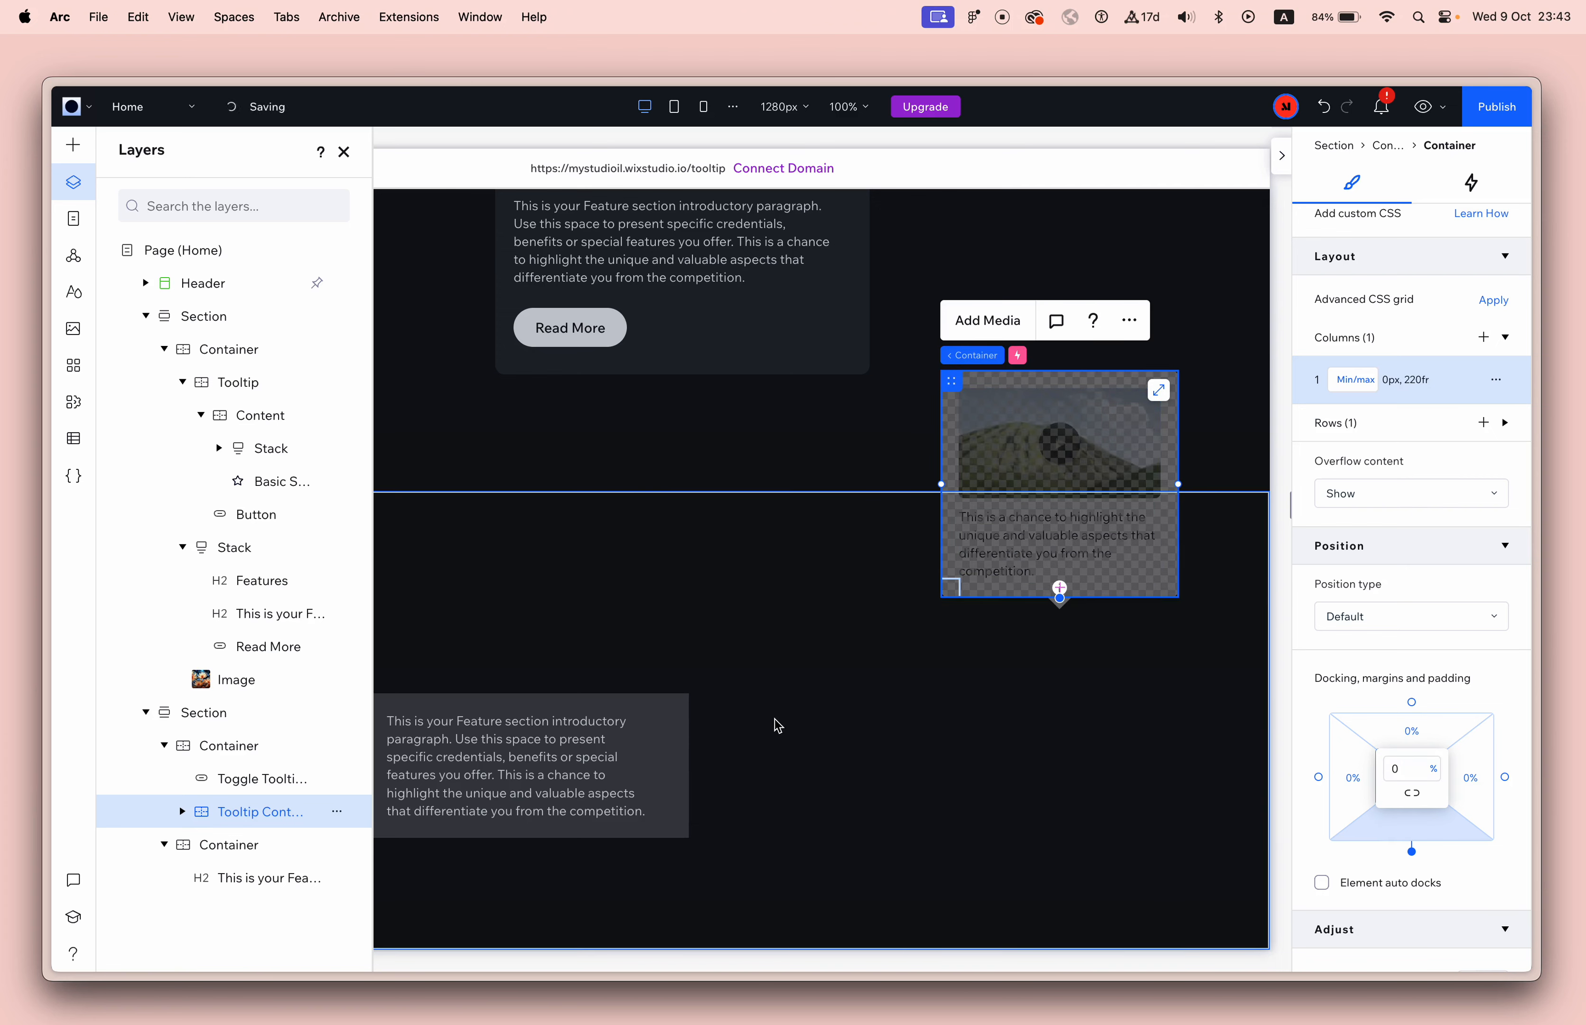
{"action": "left_click_drag", "start_coordinate": [1059, 483], "coordinate": [960, 661]}
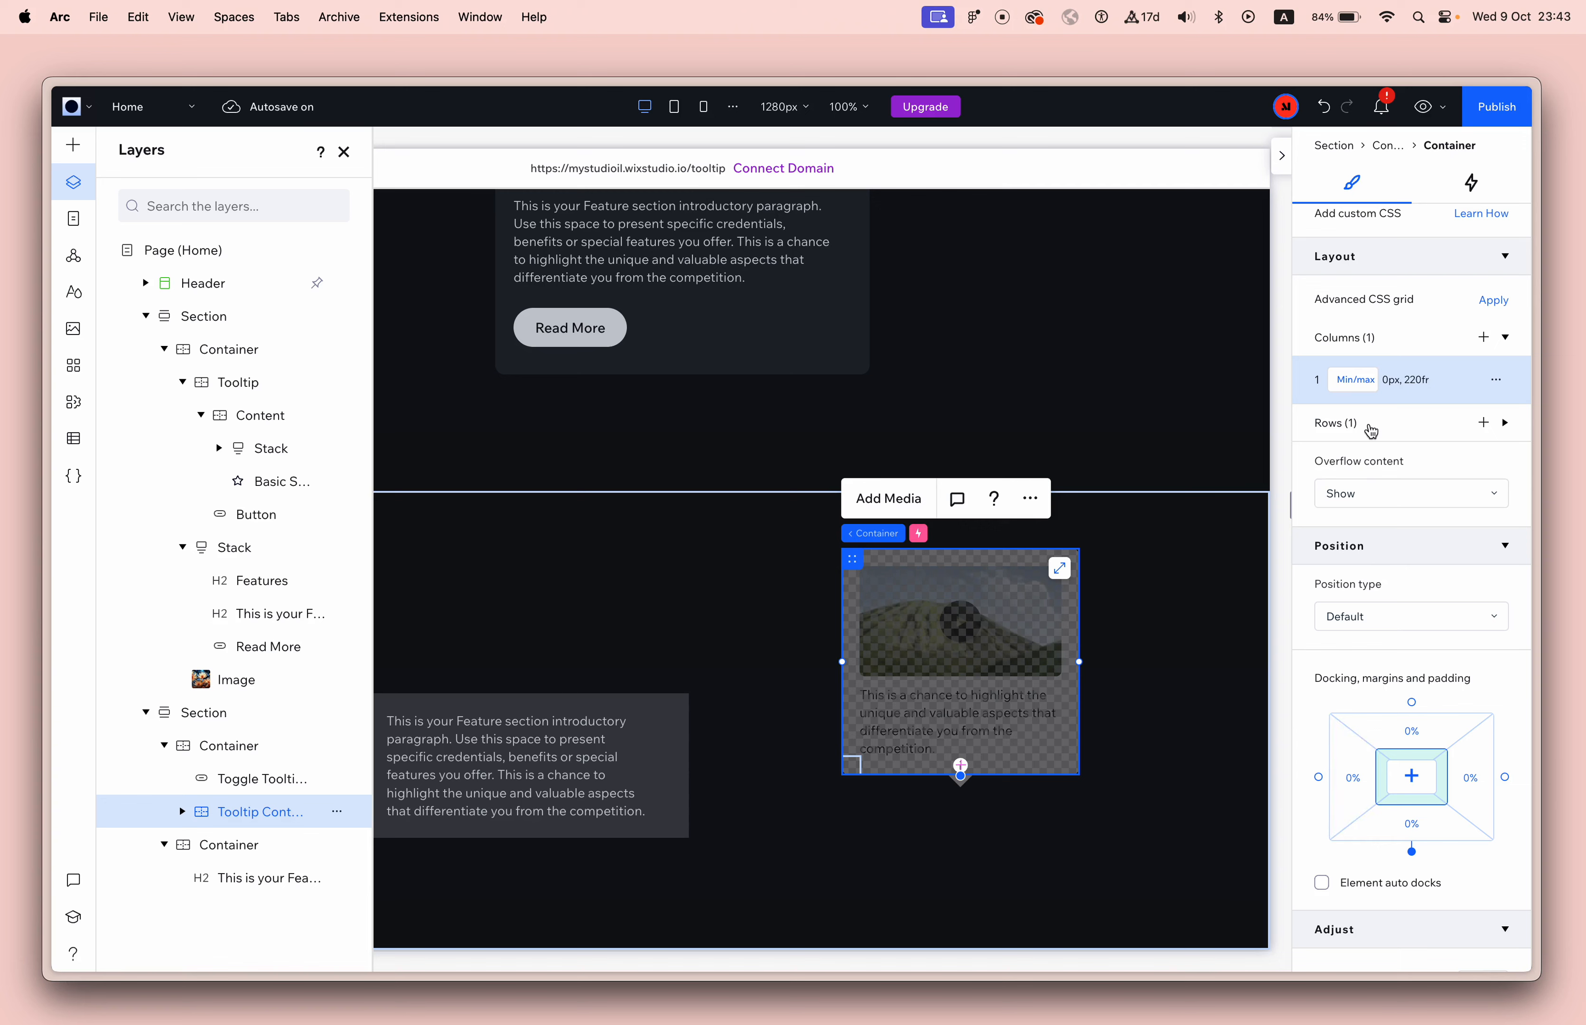
Change the sizing of Tooltip Content's single grid column from min/max to Auto.
{"action": "left_click", "coordinate": [1361, 389]}
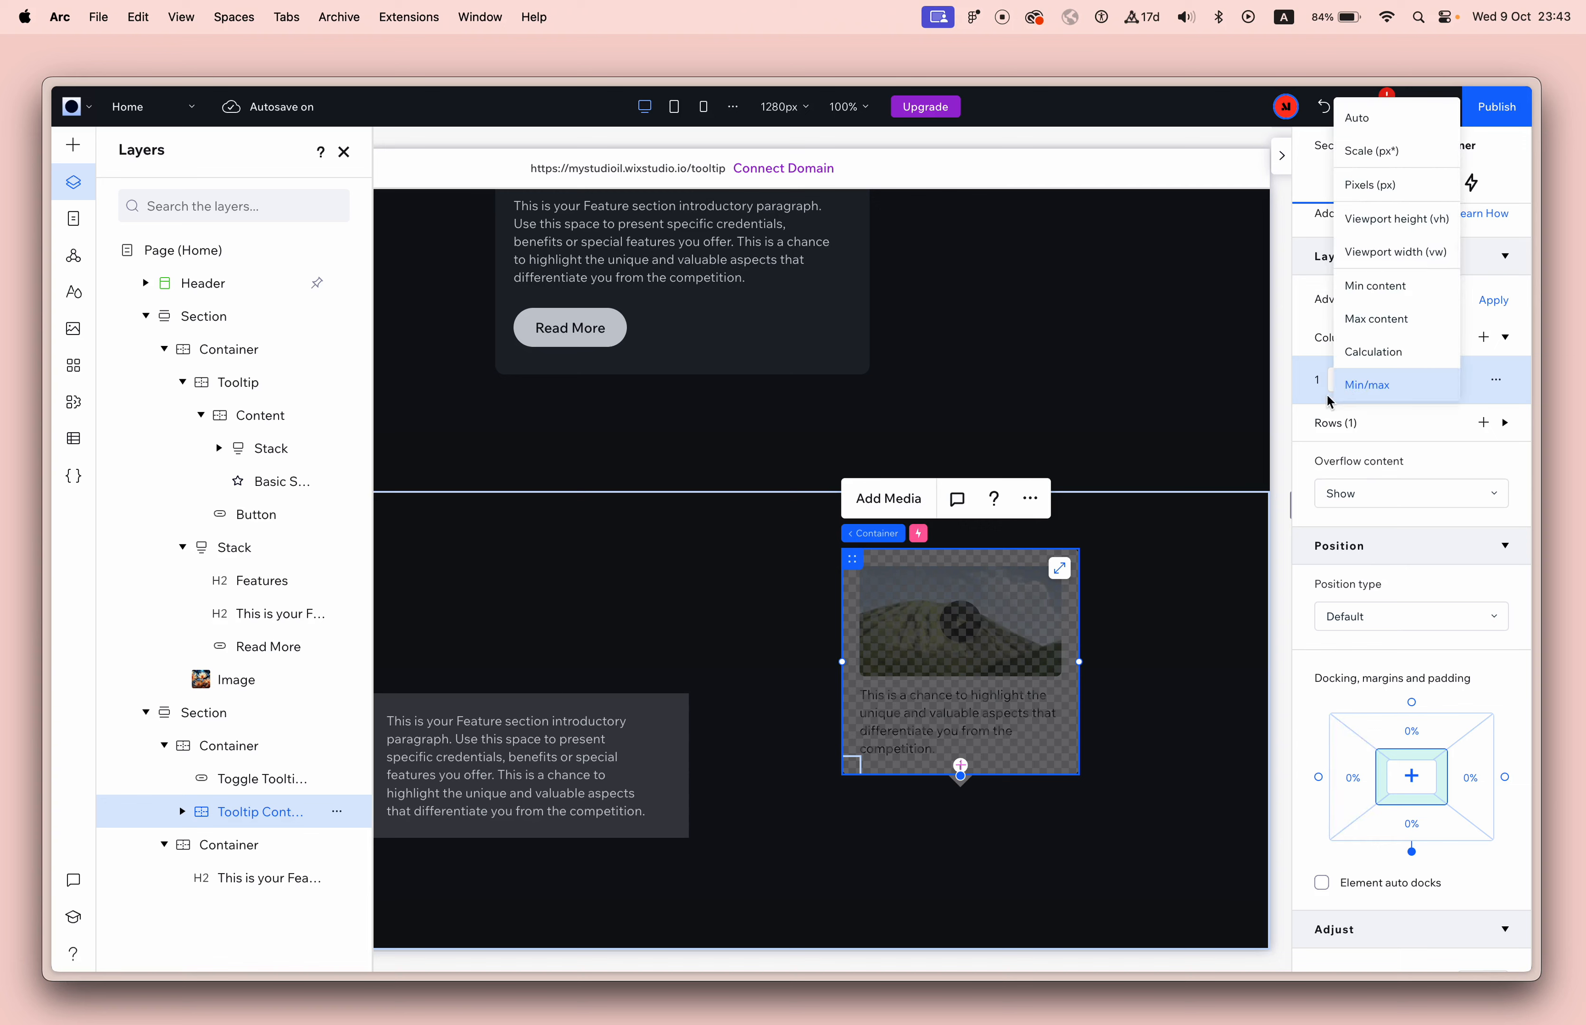
{"action": "left_click", "coordinate": [1339, 390]}
{"action": "scroll", "coordinate": [1342, 400], "scroll_direction": "up", "scroll_amount": 2}
{"action": "left_click", "coordinate": [1358, 499]}
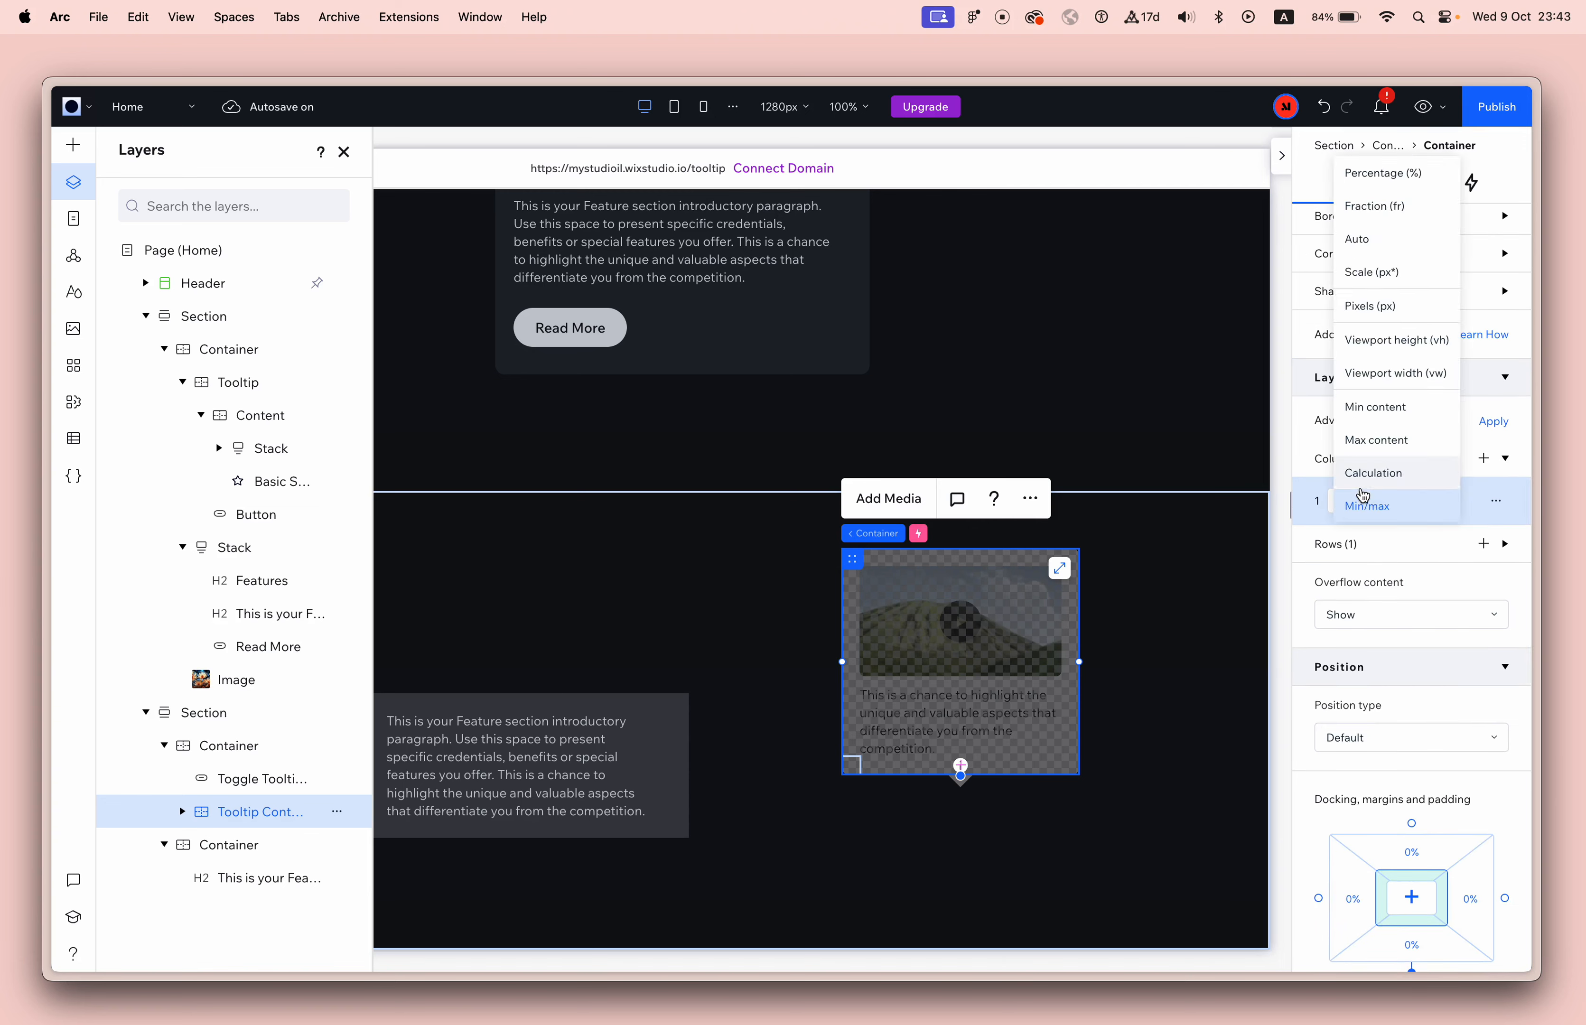
{"action": "left_click", "coordinate": [1385, 206]}
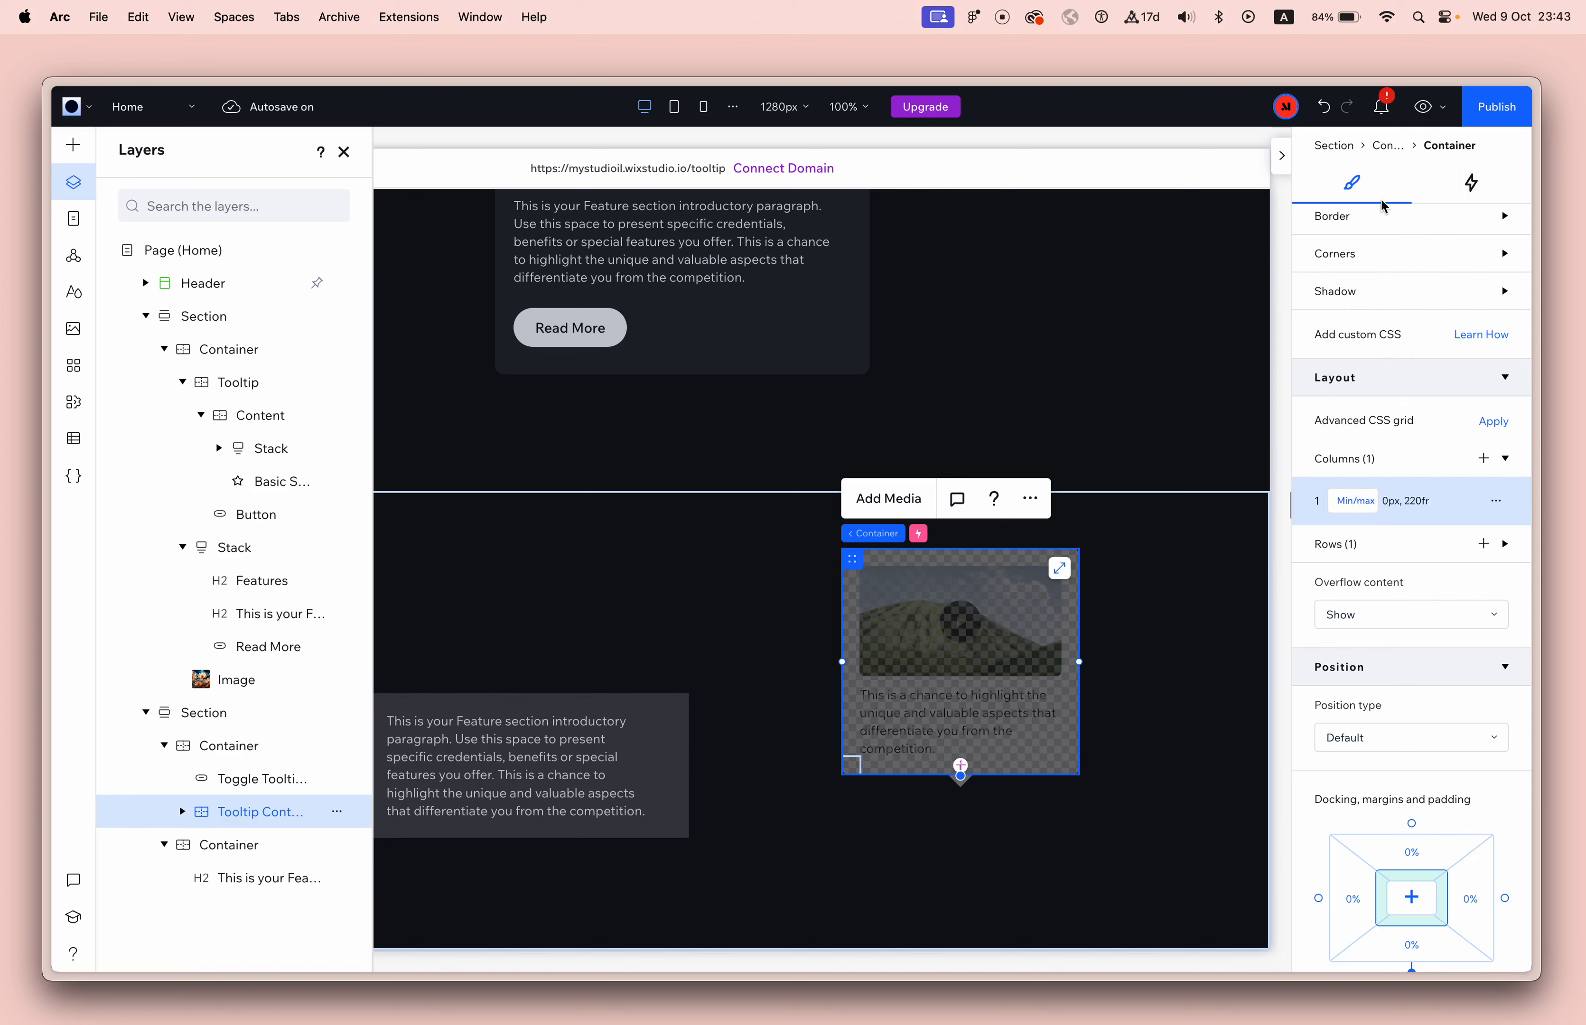
{"action": "left_click", "coordinate": [1372, 501]}
{"action": "left_click", "coordinate": [1387, 554]}
{"action": "left_click", "coordinate": [1358, 509]}
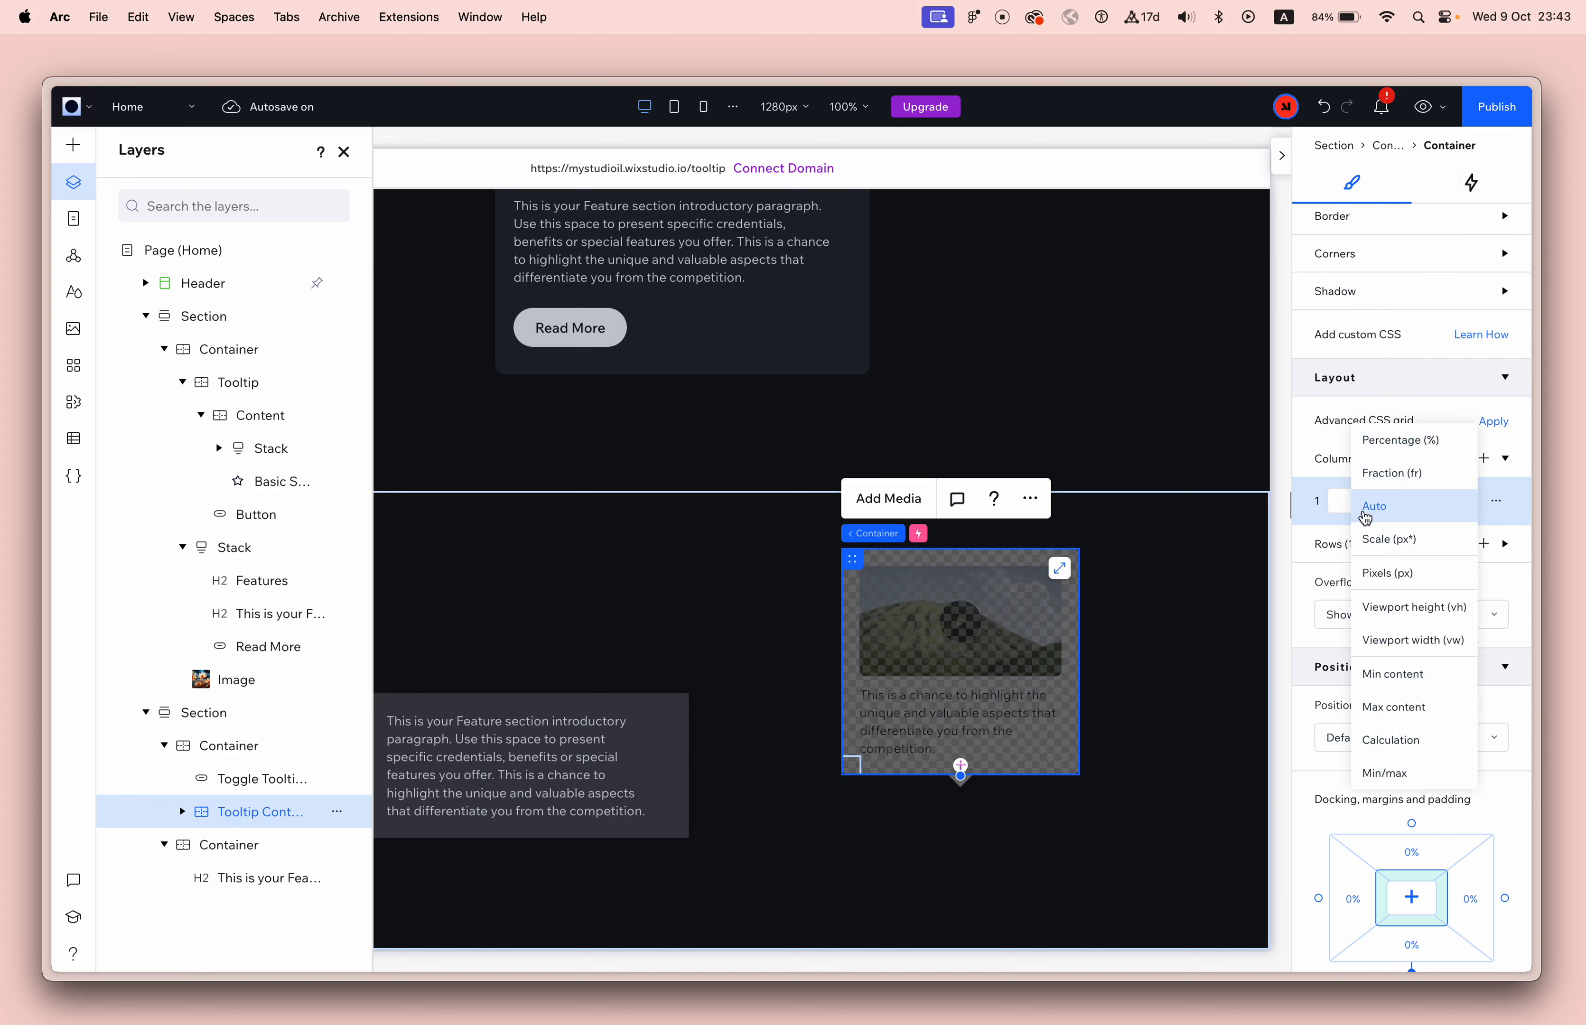
{"action": "left_click", "coordinate": [1374, 506]}
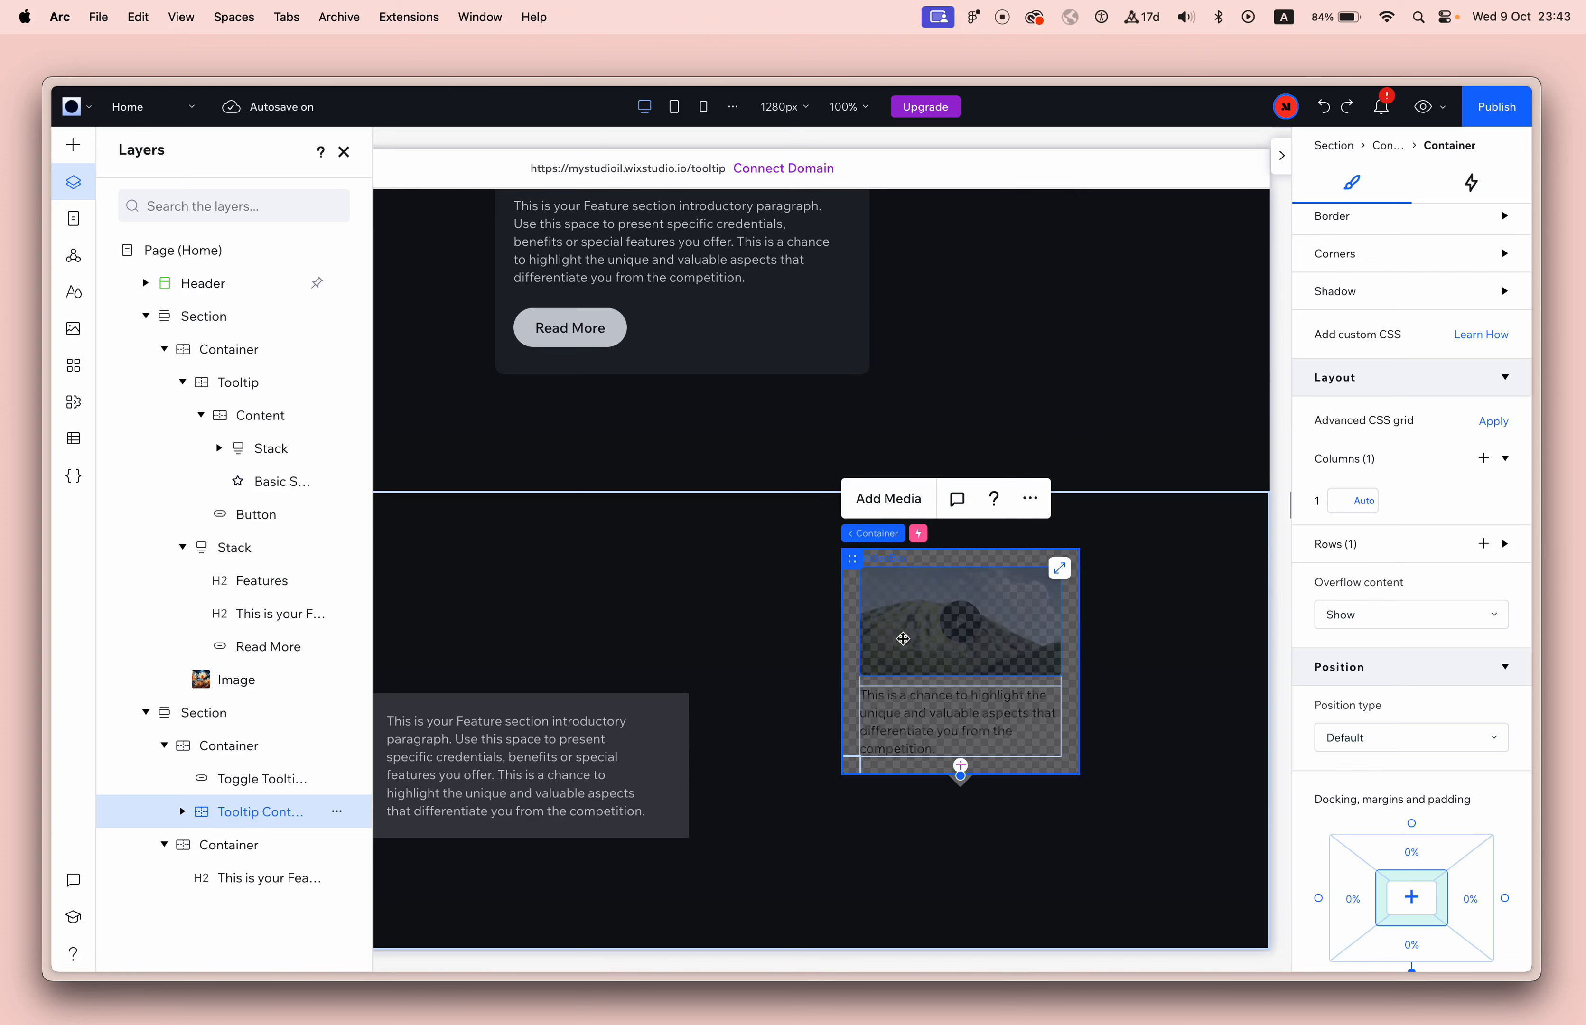
Set the single grid column of the container around the toggle button and Tooltip Content to 100%.
{"action": "left_click", "coordinate": [236, 746]}
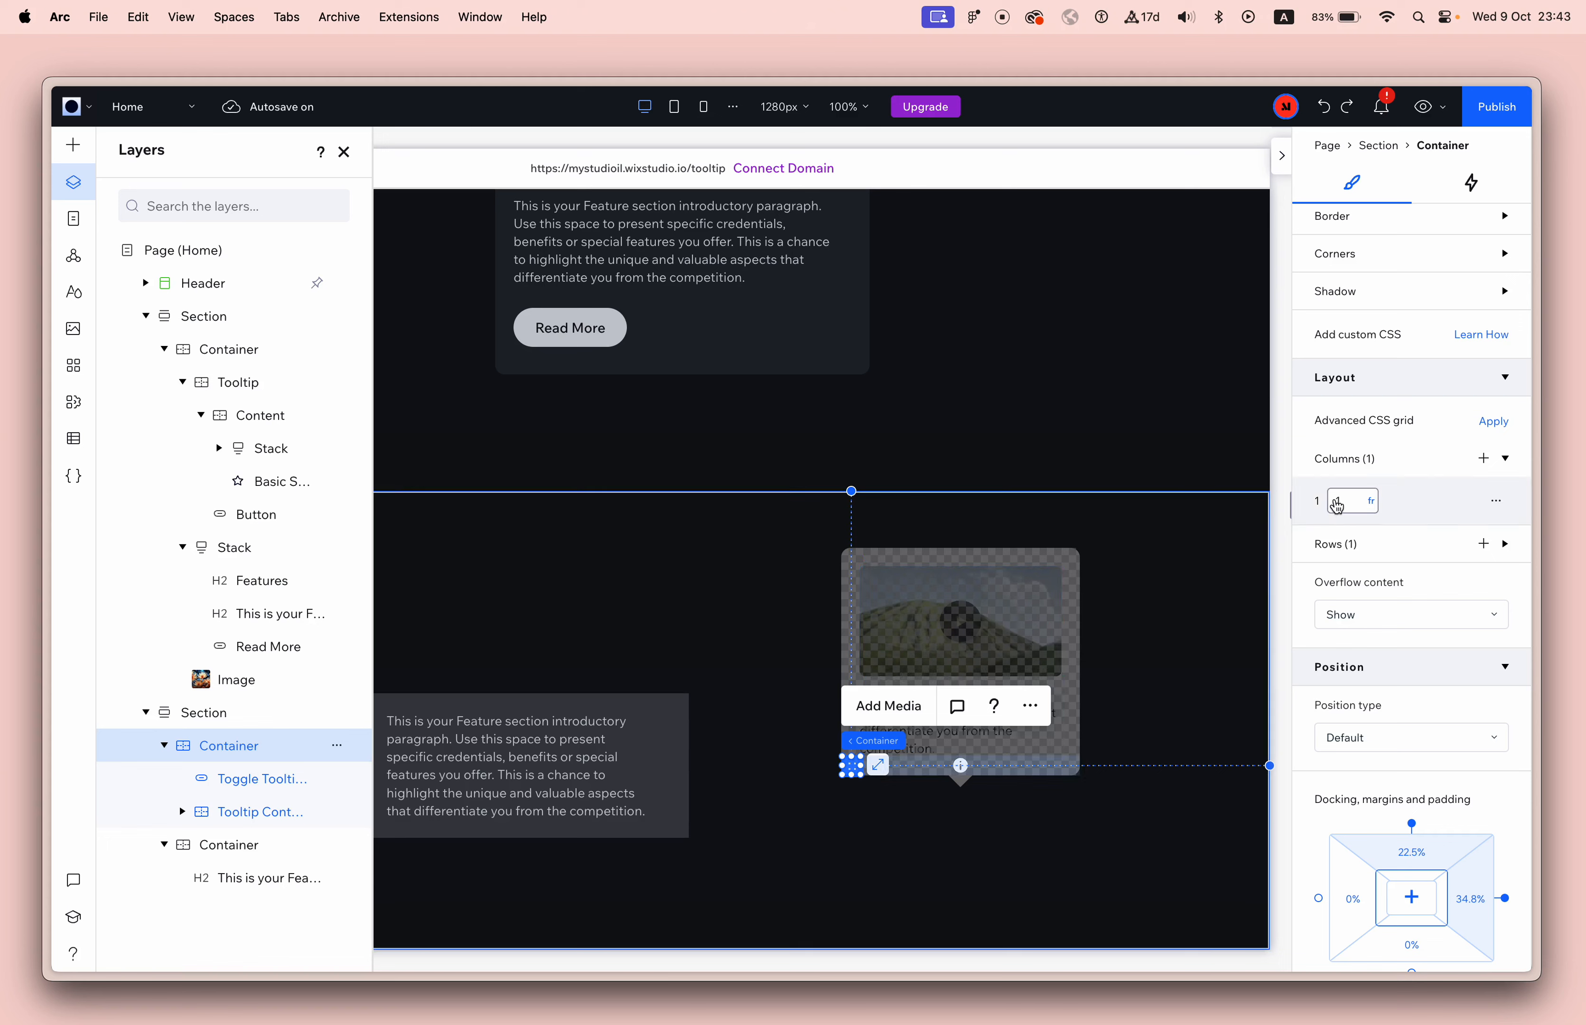
{"action": "left_click", "coordinate": [1370, 504]}
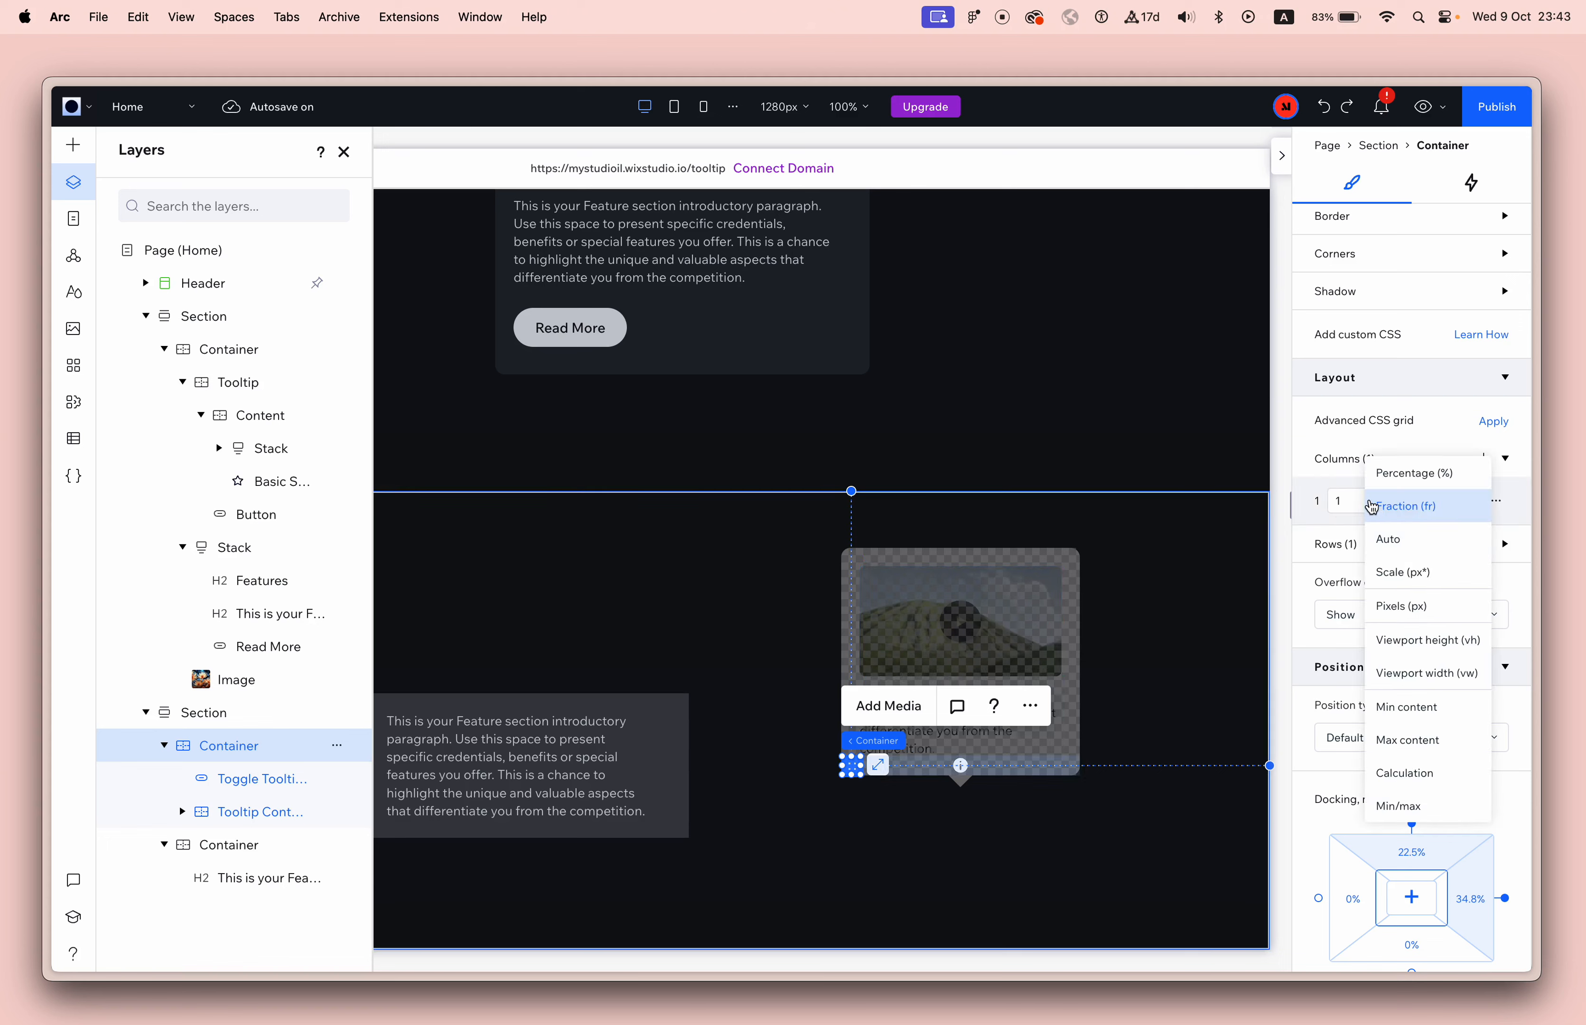
{"action": "left_click", "coordinate": [1416, 473]}
{"action": "left_click", "coordinate": [1352, 506]}
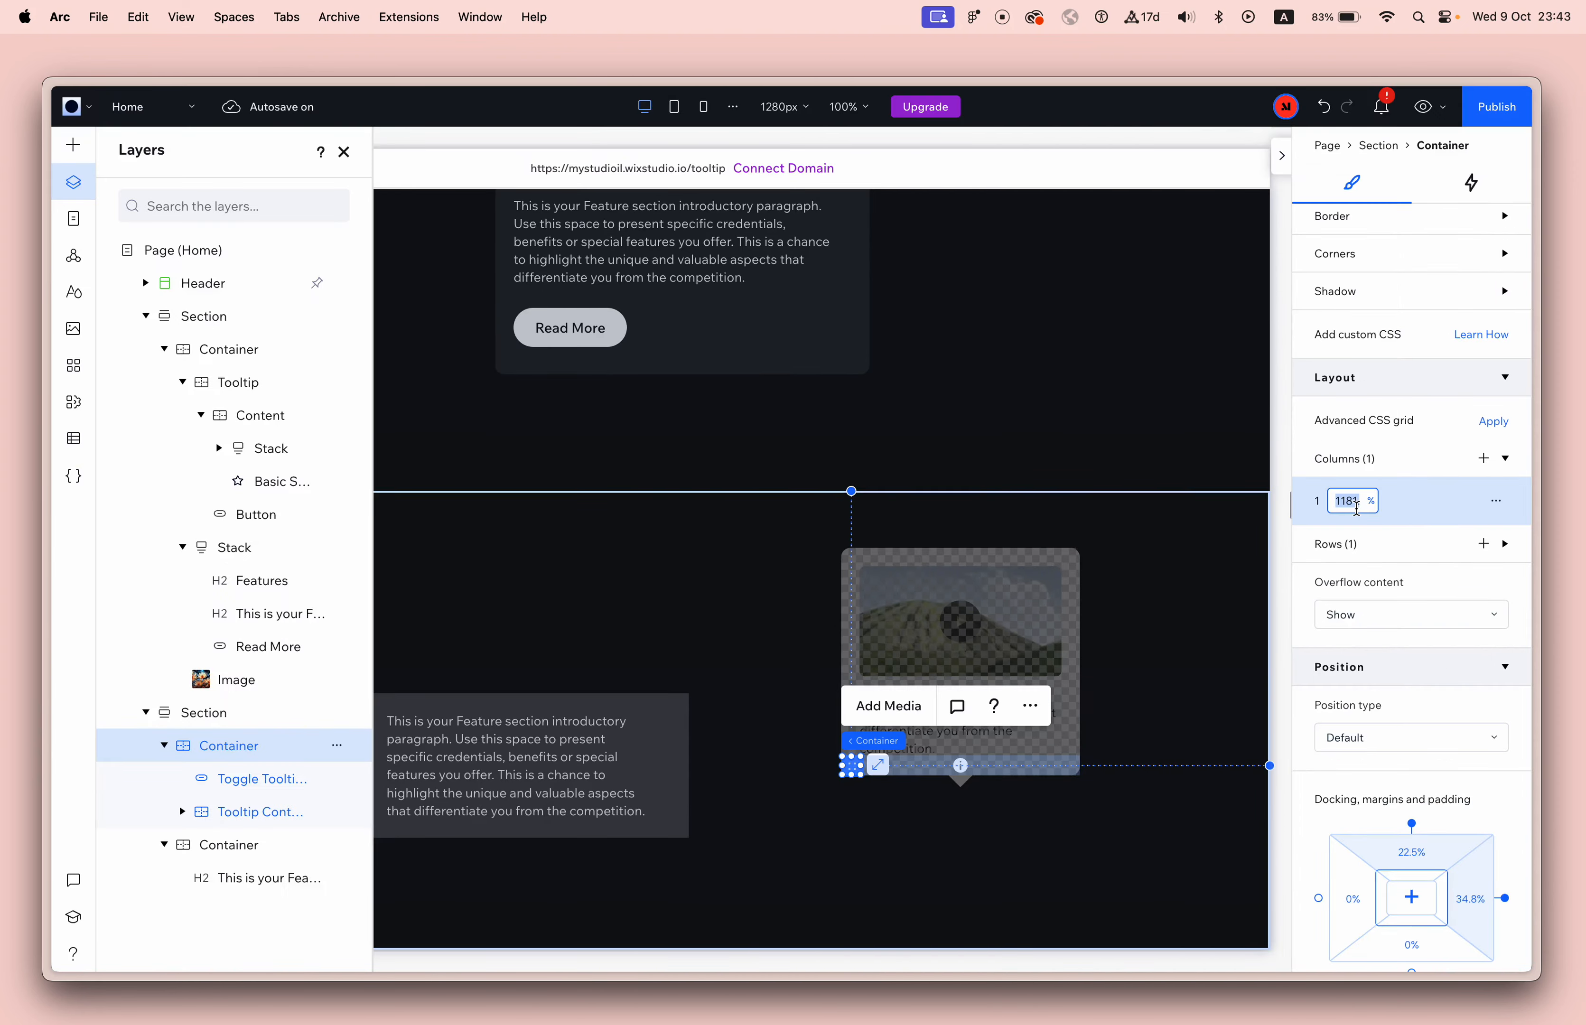
{"action": "type", "text": "100"}
{"action": "key", "text": "Return"}
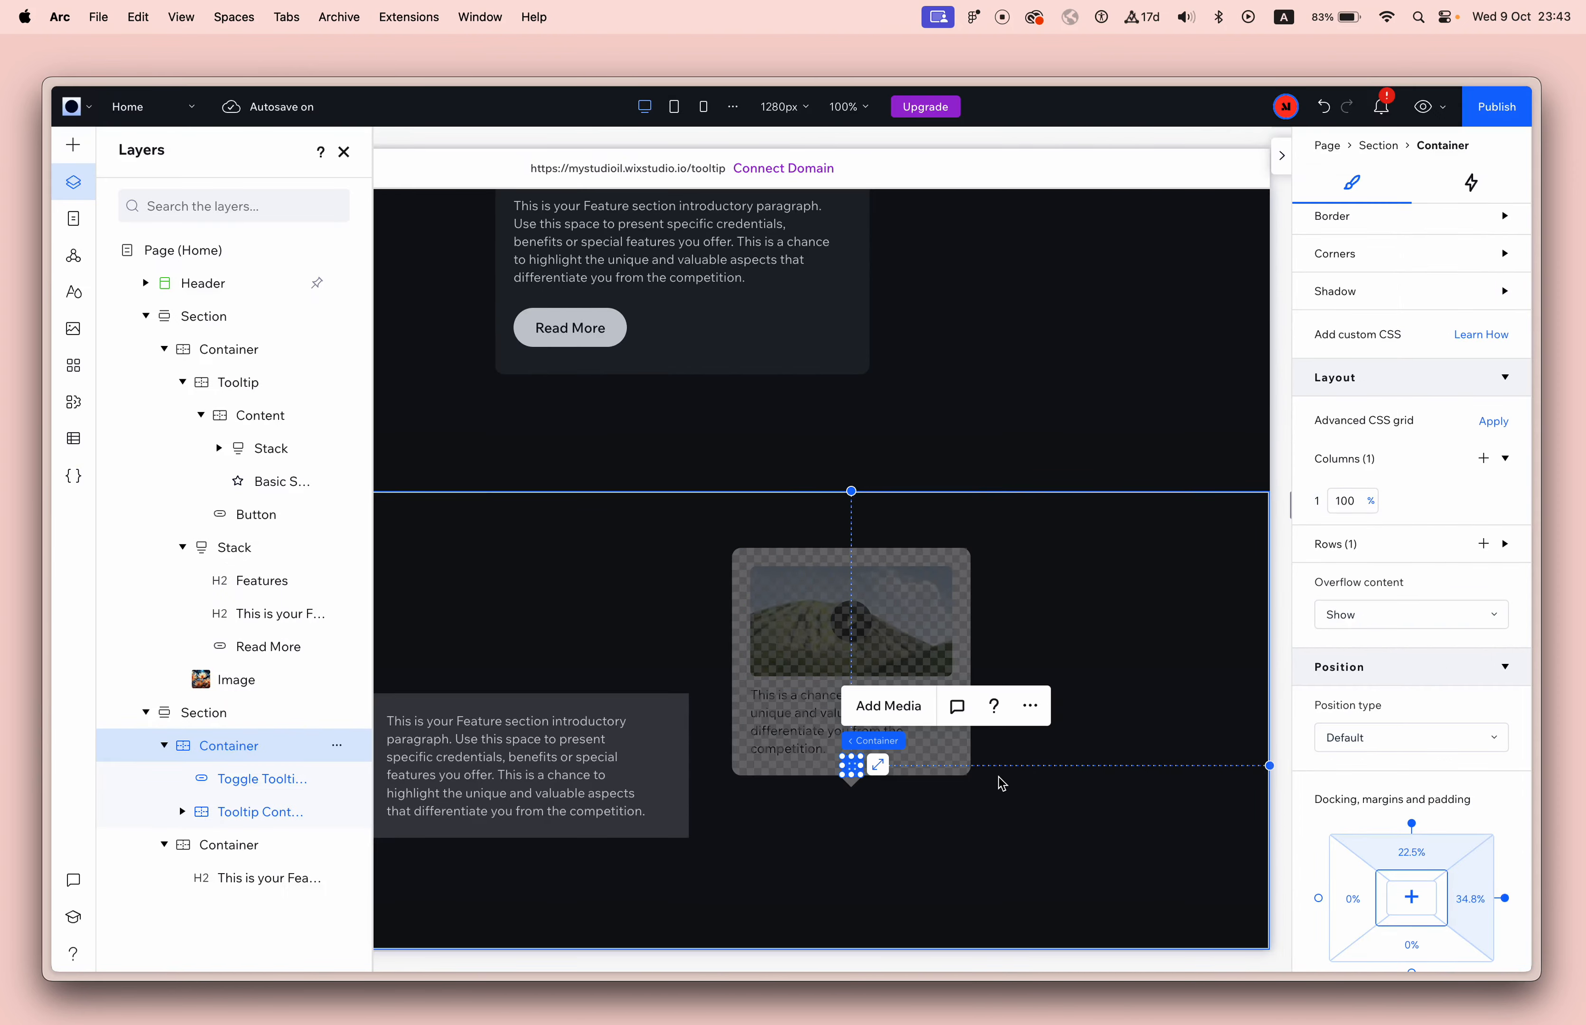
Rename the container holding the toggle button and Tooltip Content as Tooltip Wrapper.
{"action": "double_click", "coordinate": [226, 749]}
{"action": "type", "text": "Toolti"}
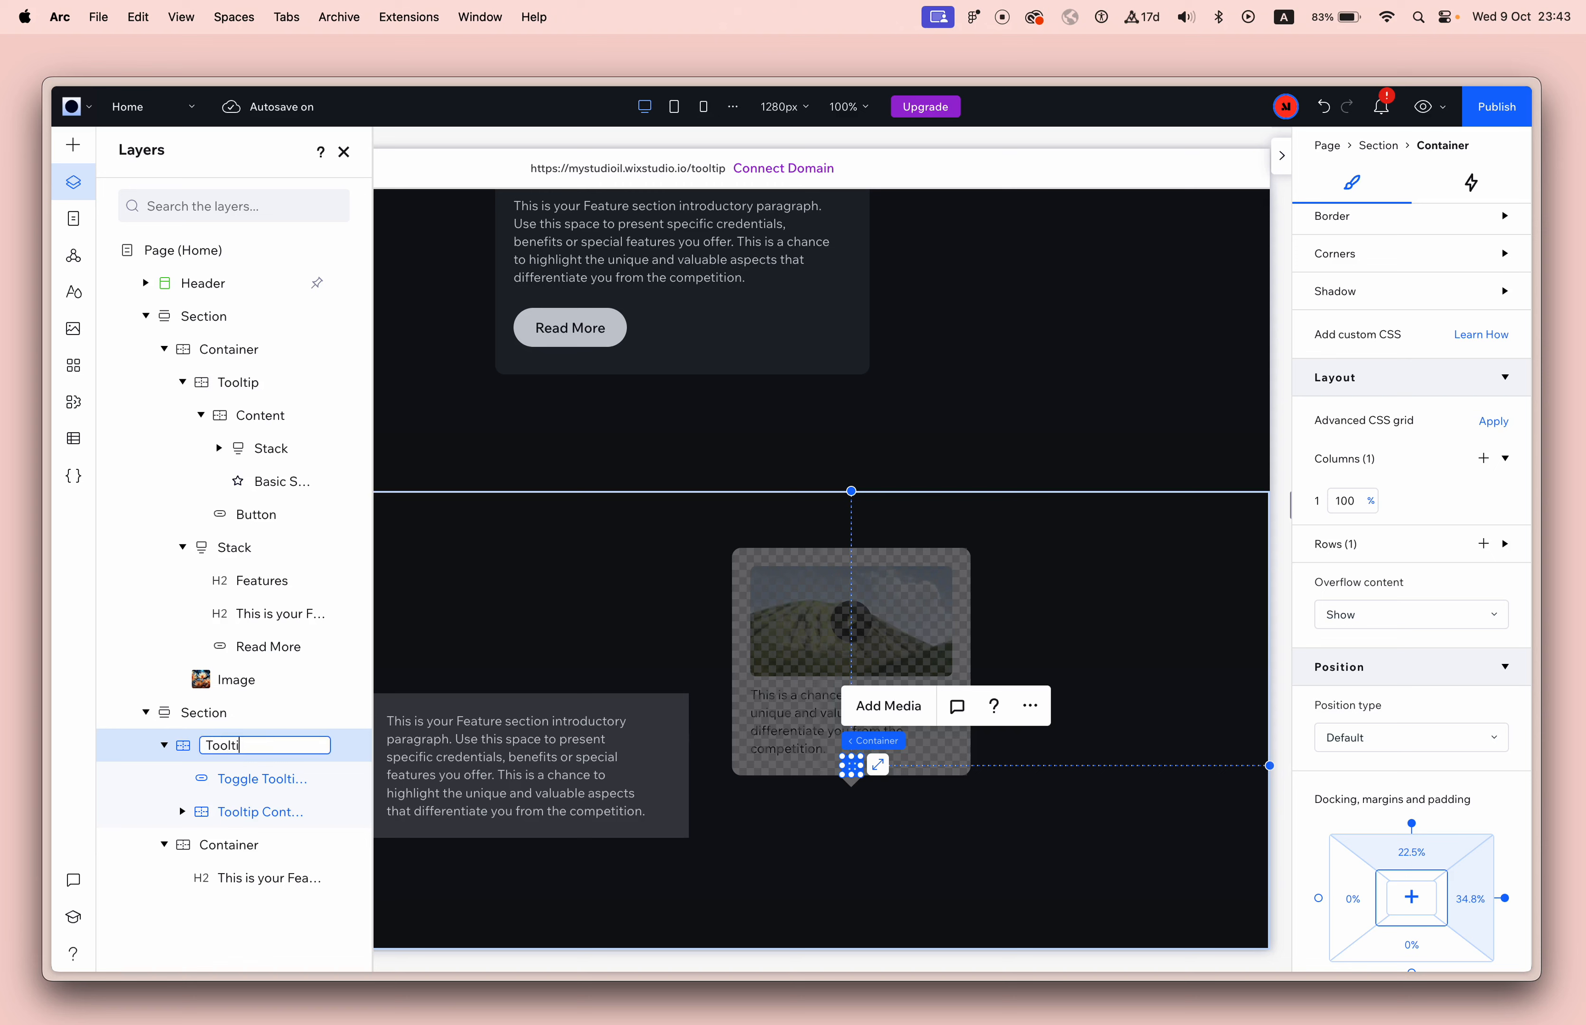
{"action": "type", "text": "p Wrapper"}
{"action": "key", "text": "Return"}
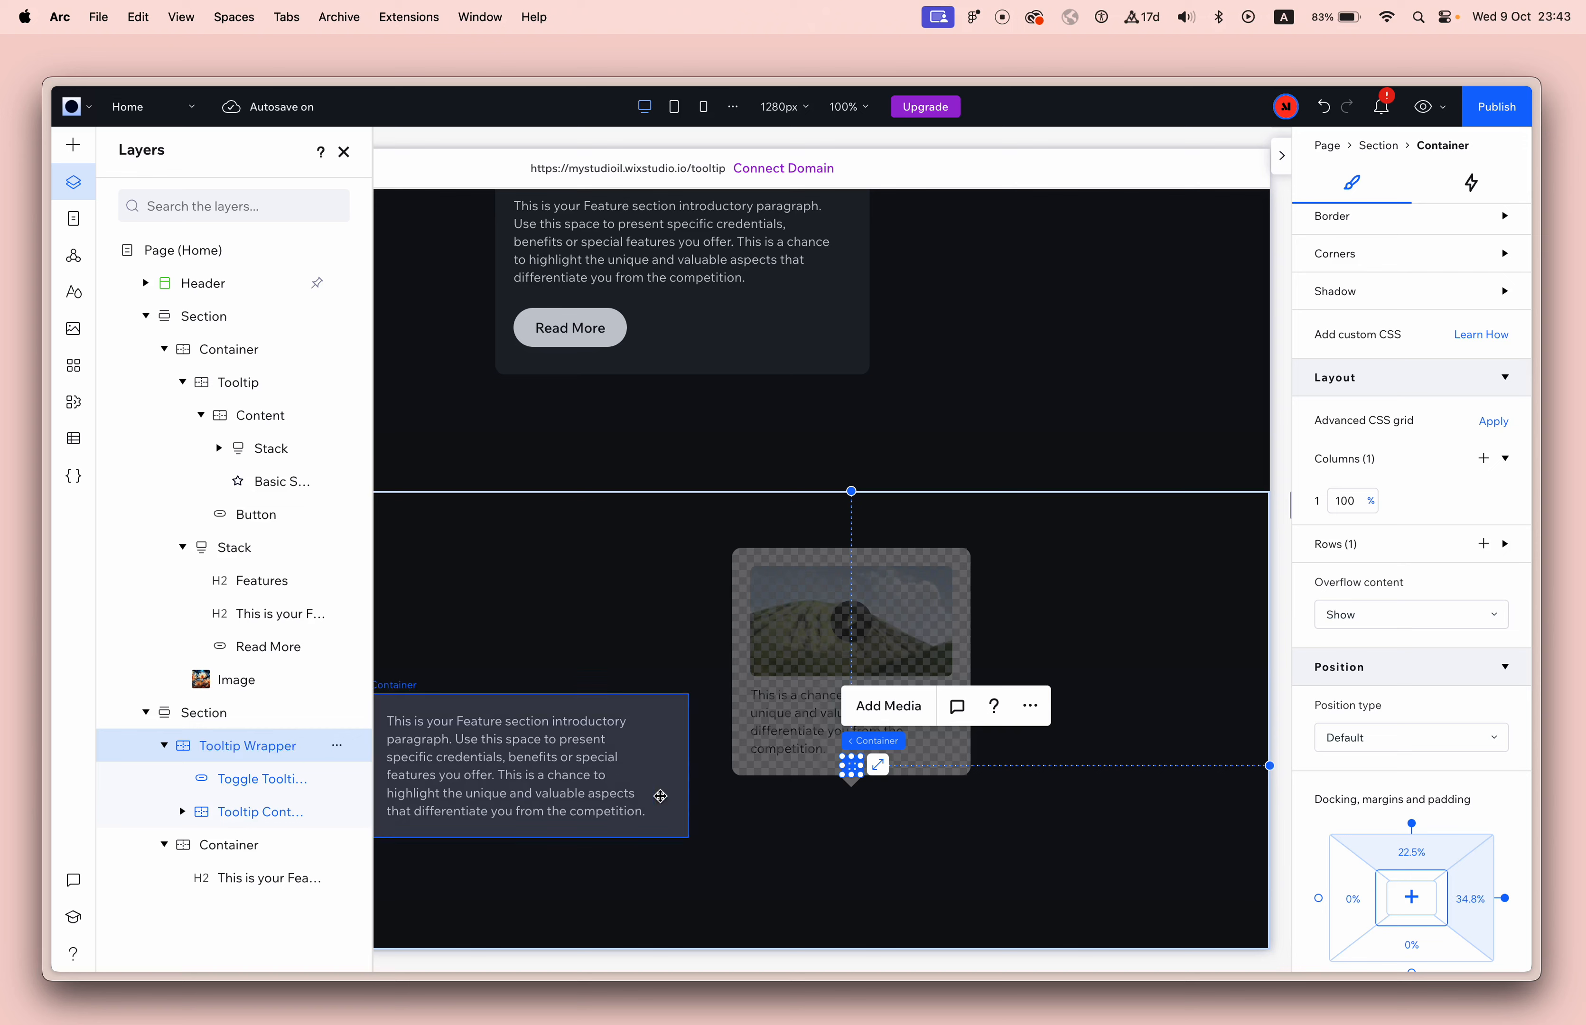
Set Tooltip Content's bottom margin to 42 px so the content sits above the info button.
{"action": "left_click", "coordinate": [236, 815]}
{"action": "scroll", "coordinate": [826, 773], "scroll_direction": "up", "scroll_amount": 10}
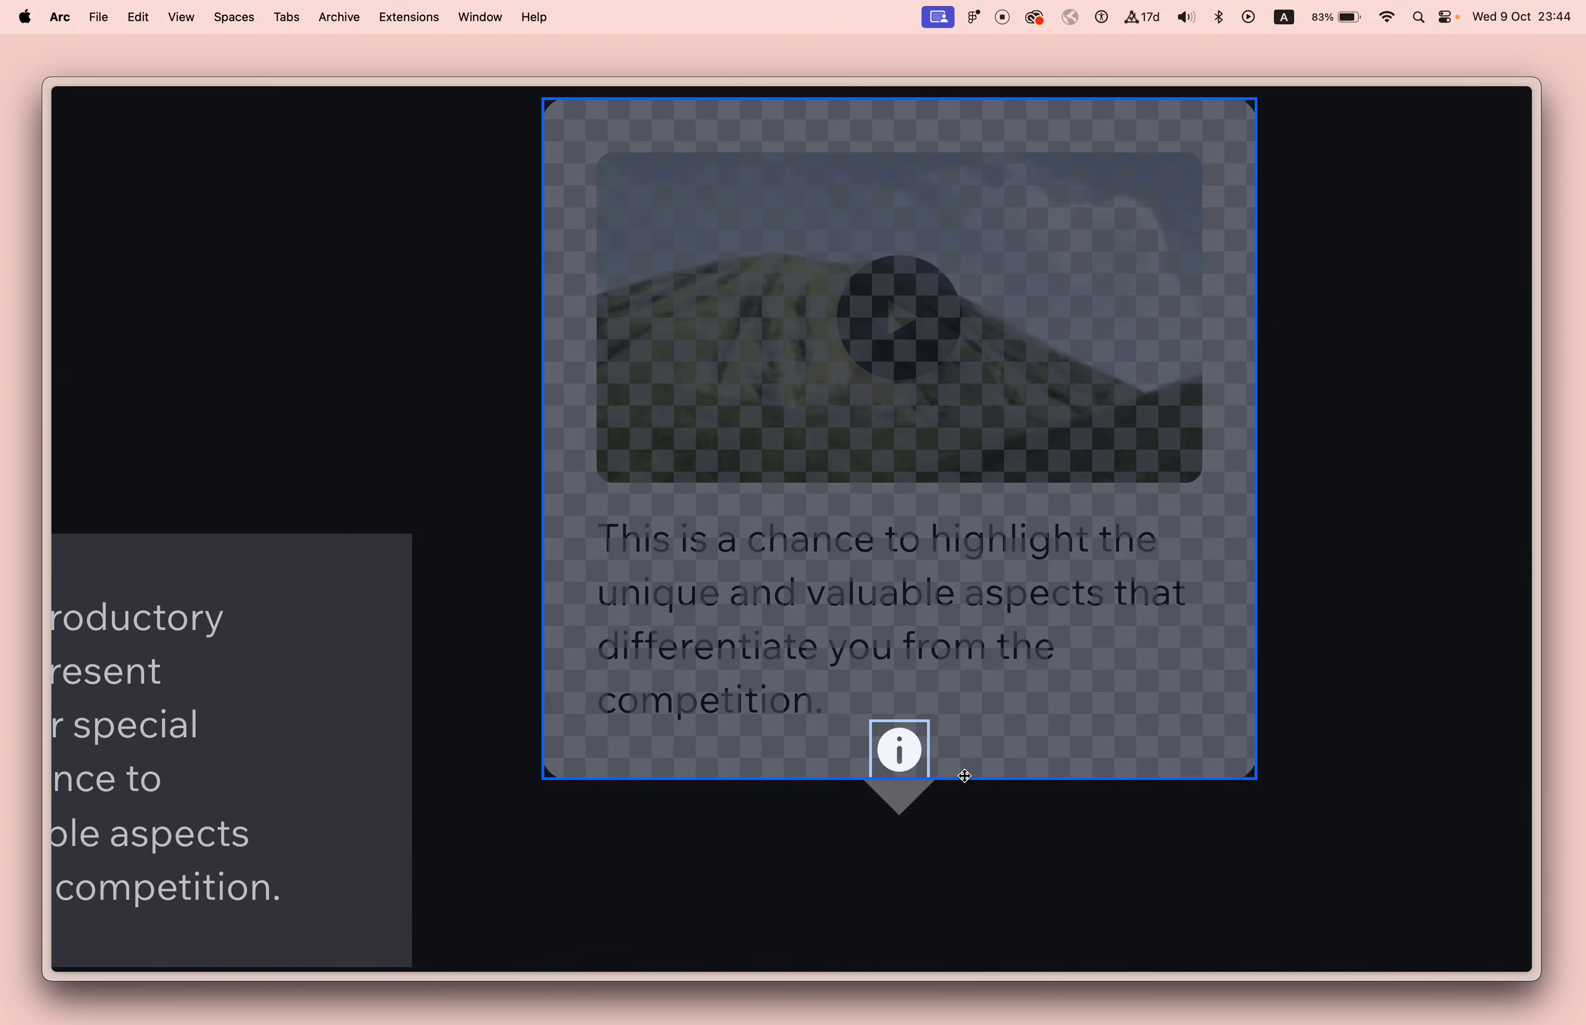
{"action": "scroll", "coordinate": [952, 683], "scroll_direction": "down", "scroll_amount": 10}
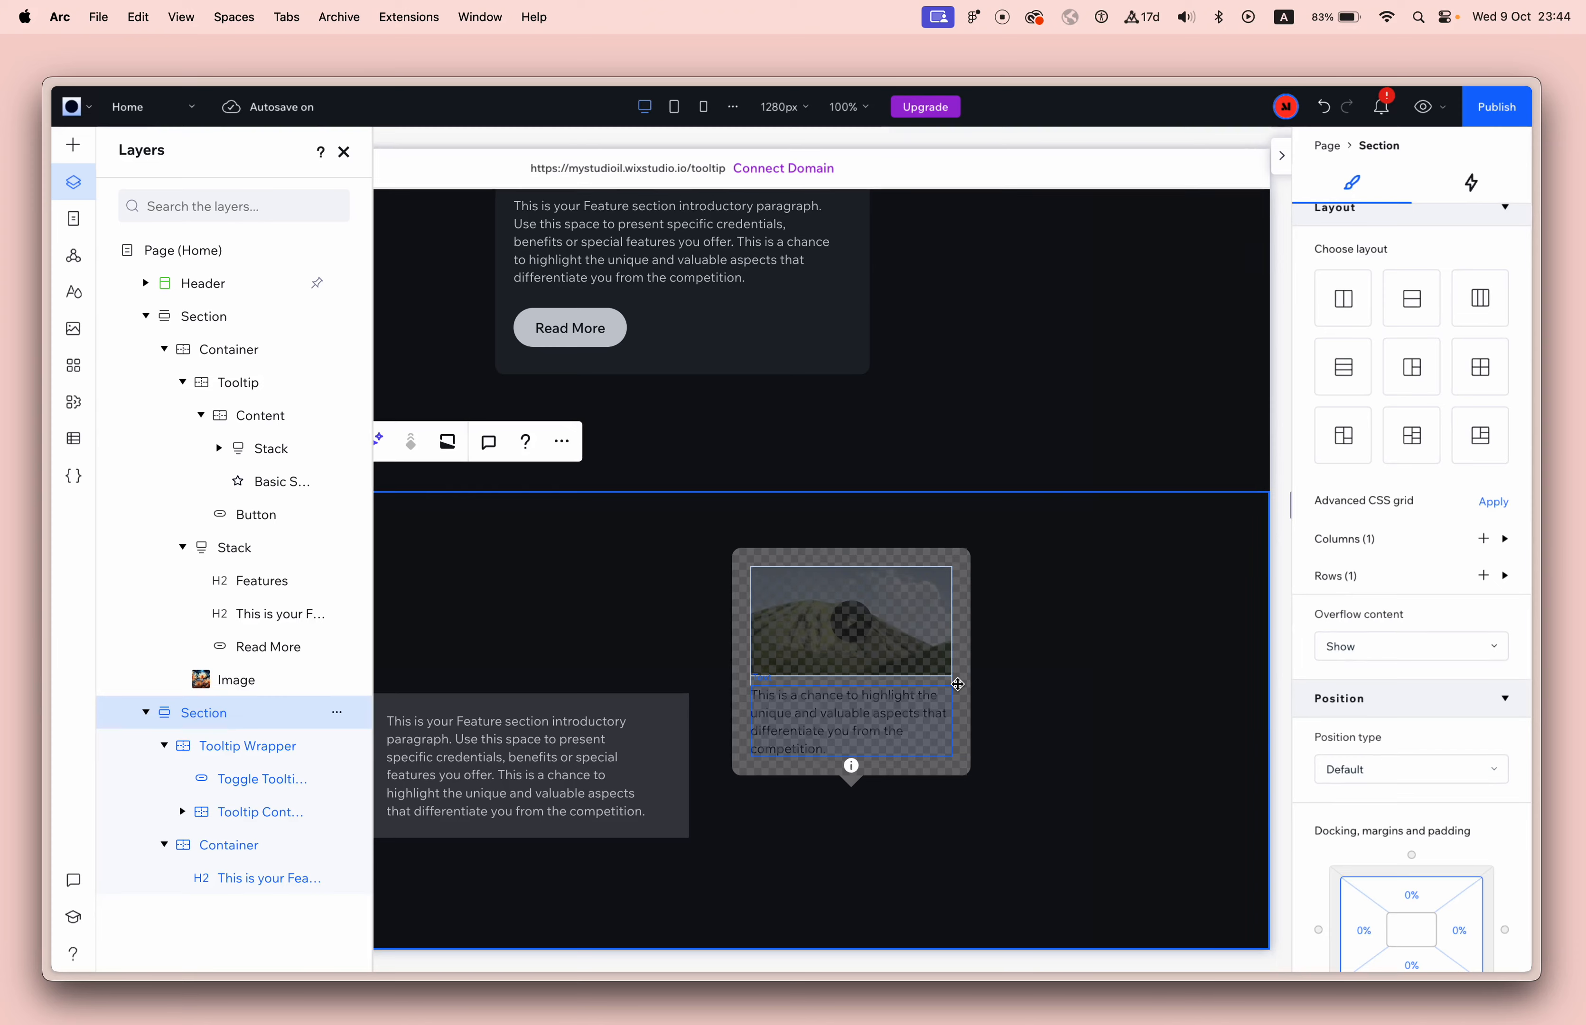
{"action": "left_click", "coordinate": [965, 712]}
{"action": "left_click", "coordinate": [1410, 733]}
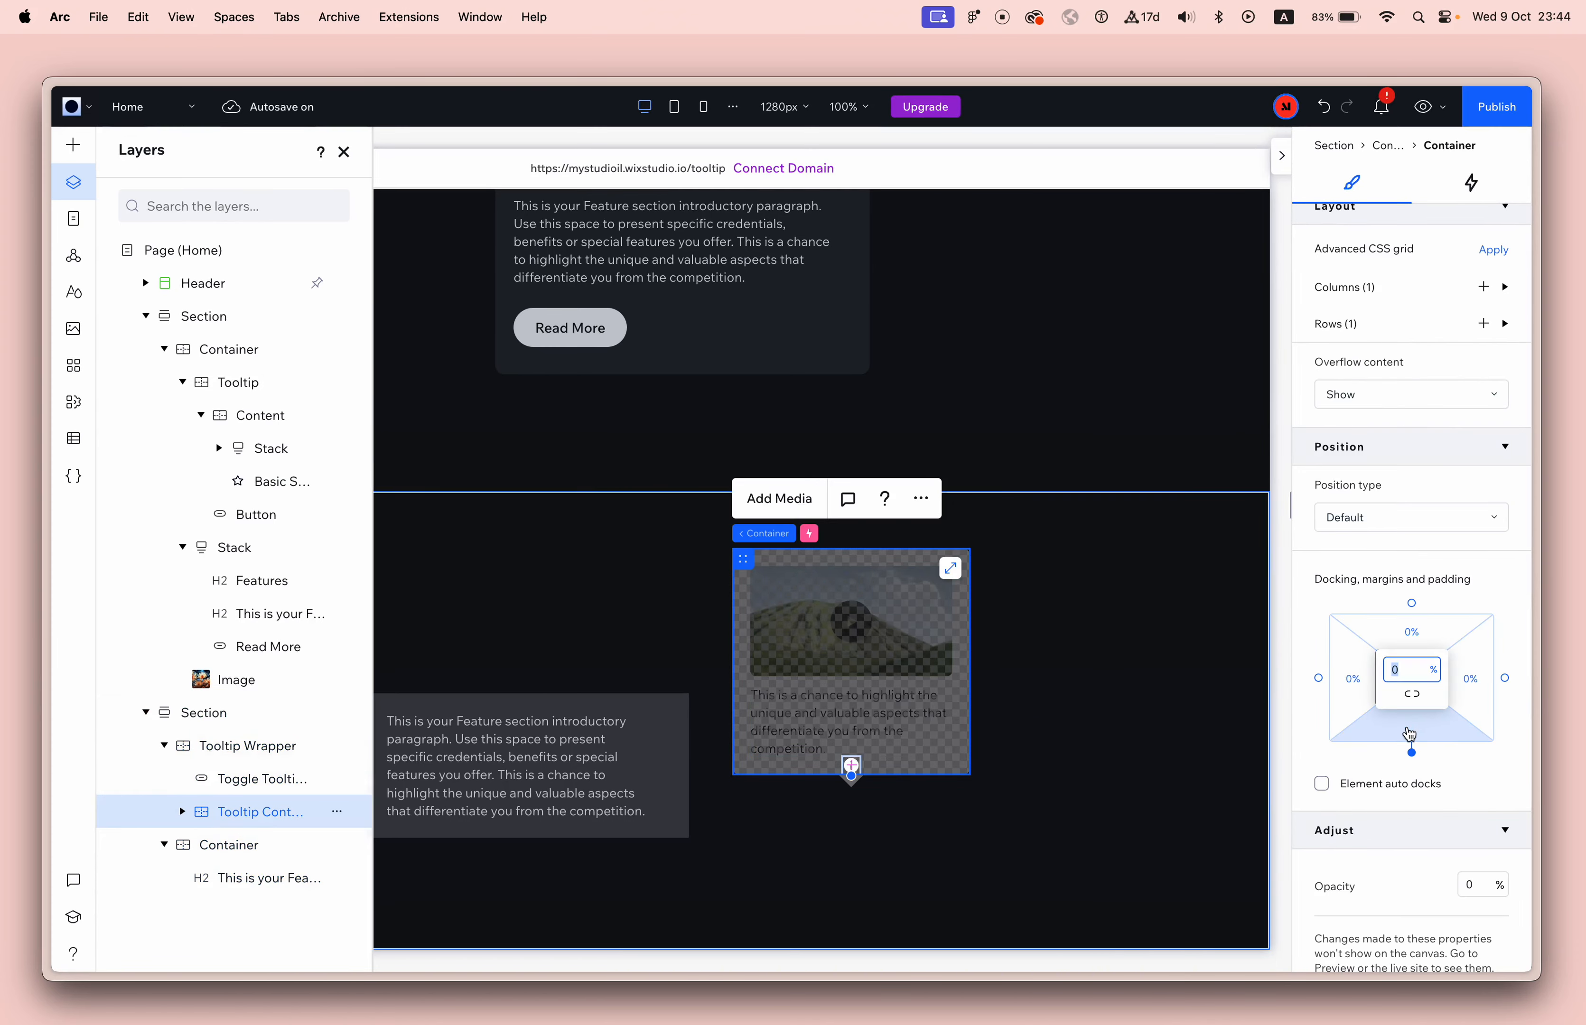
{"action": "type", "text": "42px"}
{"action": "key", "text": "Return"}
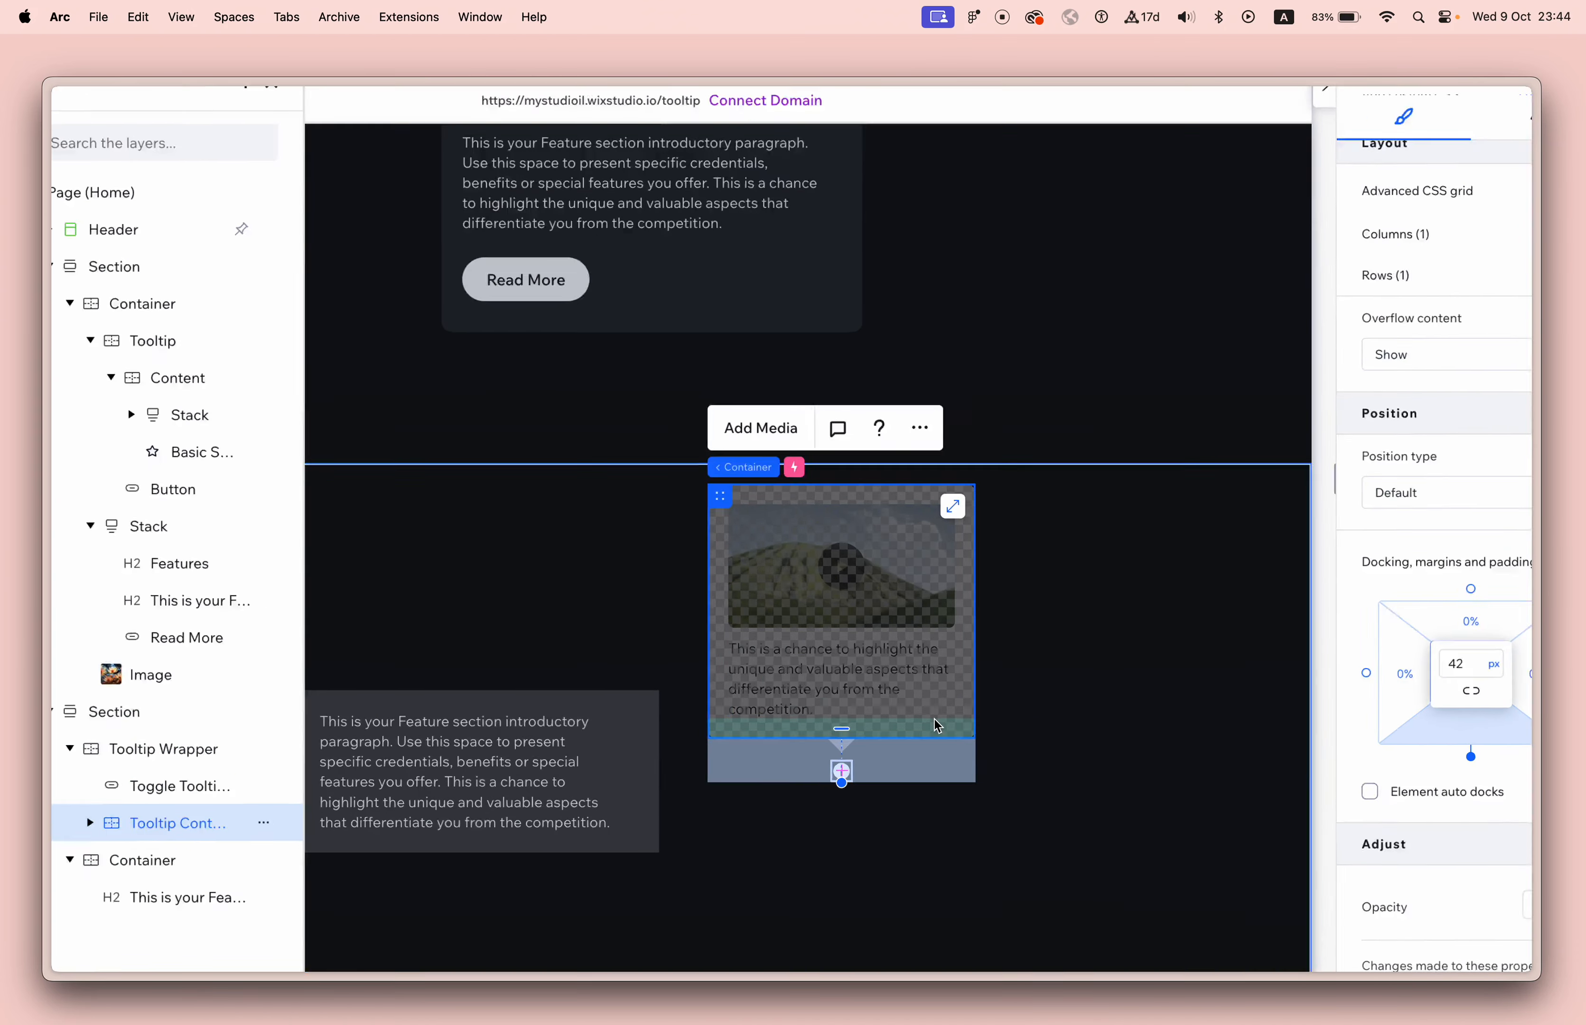
Preview the site, open the tooltip with the info button to check its spacing, and return to editing.
{"action": "left_click", "coordinate": [1422, 107]}
{"action": "left_click", "coordinate": [958, 771]}
{"action": "scroll", "coordinate": [963, 708], "scroll_direction": "down", "scroll_amount": 5}
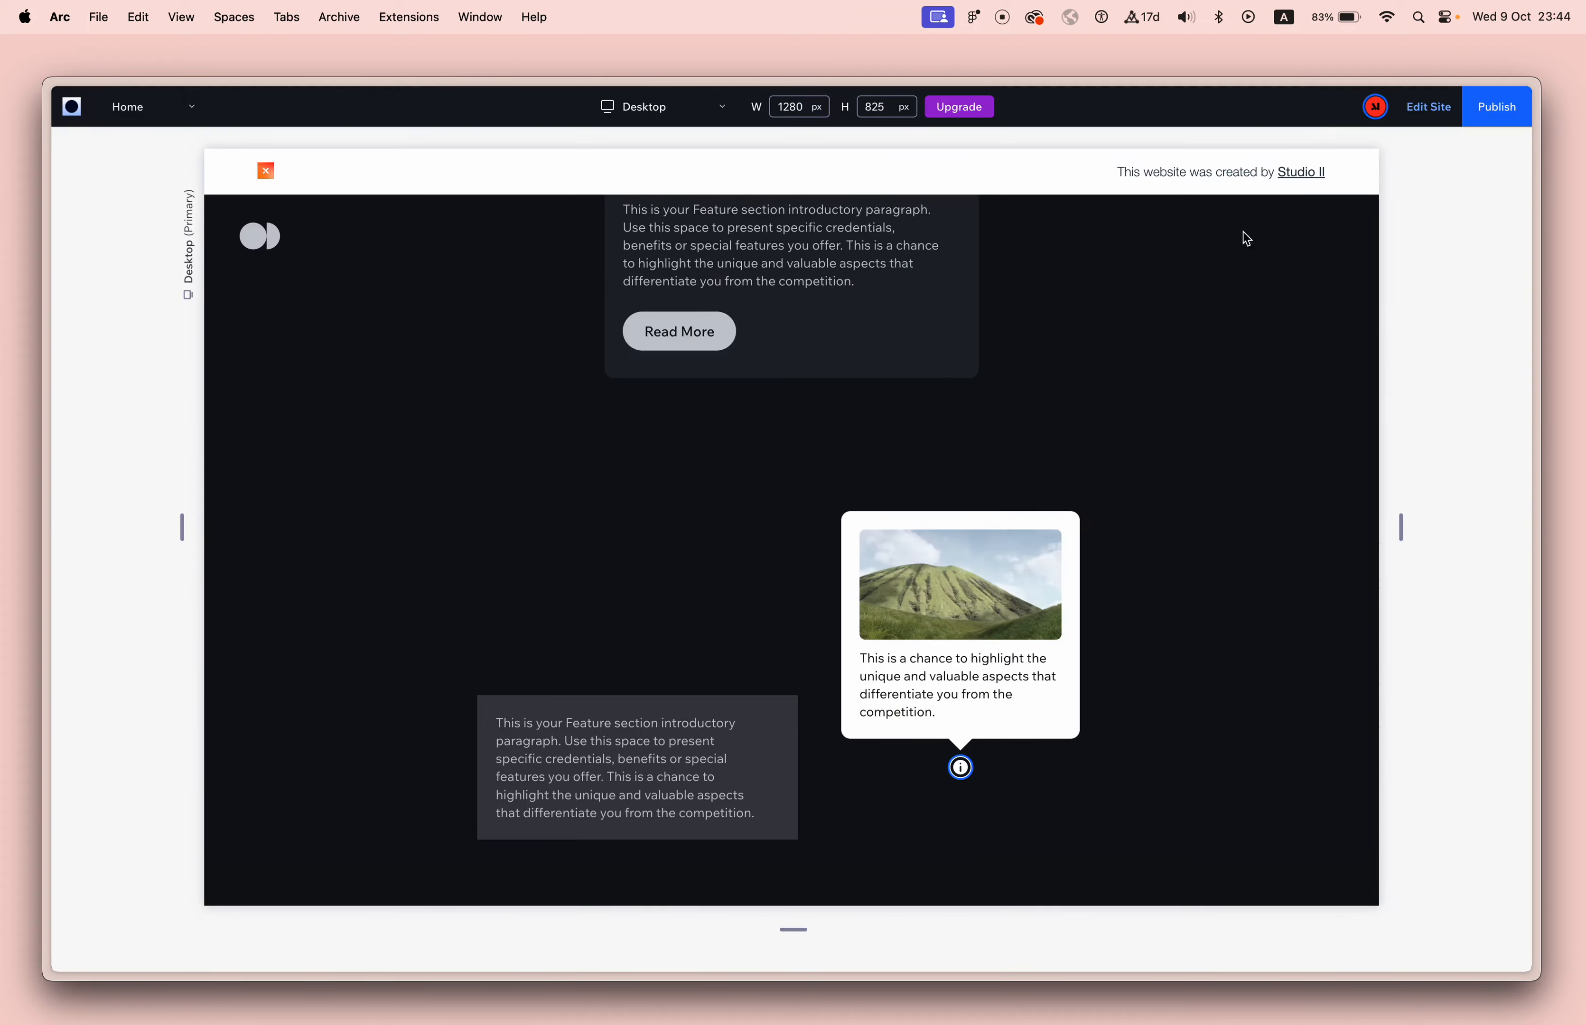
{"action": "left_click", "coordinate": [1451, 109]}
Increase Tooltip Content's bottom margin to 50 px.
{"action": "left_click", "coordinate": [1080, 728]}
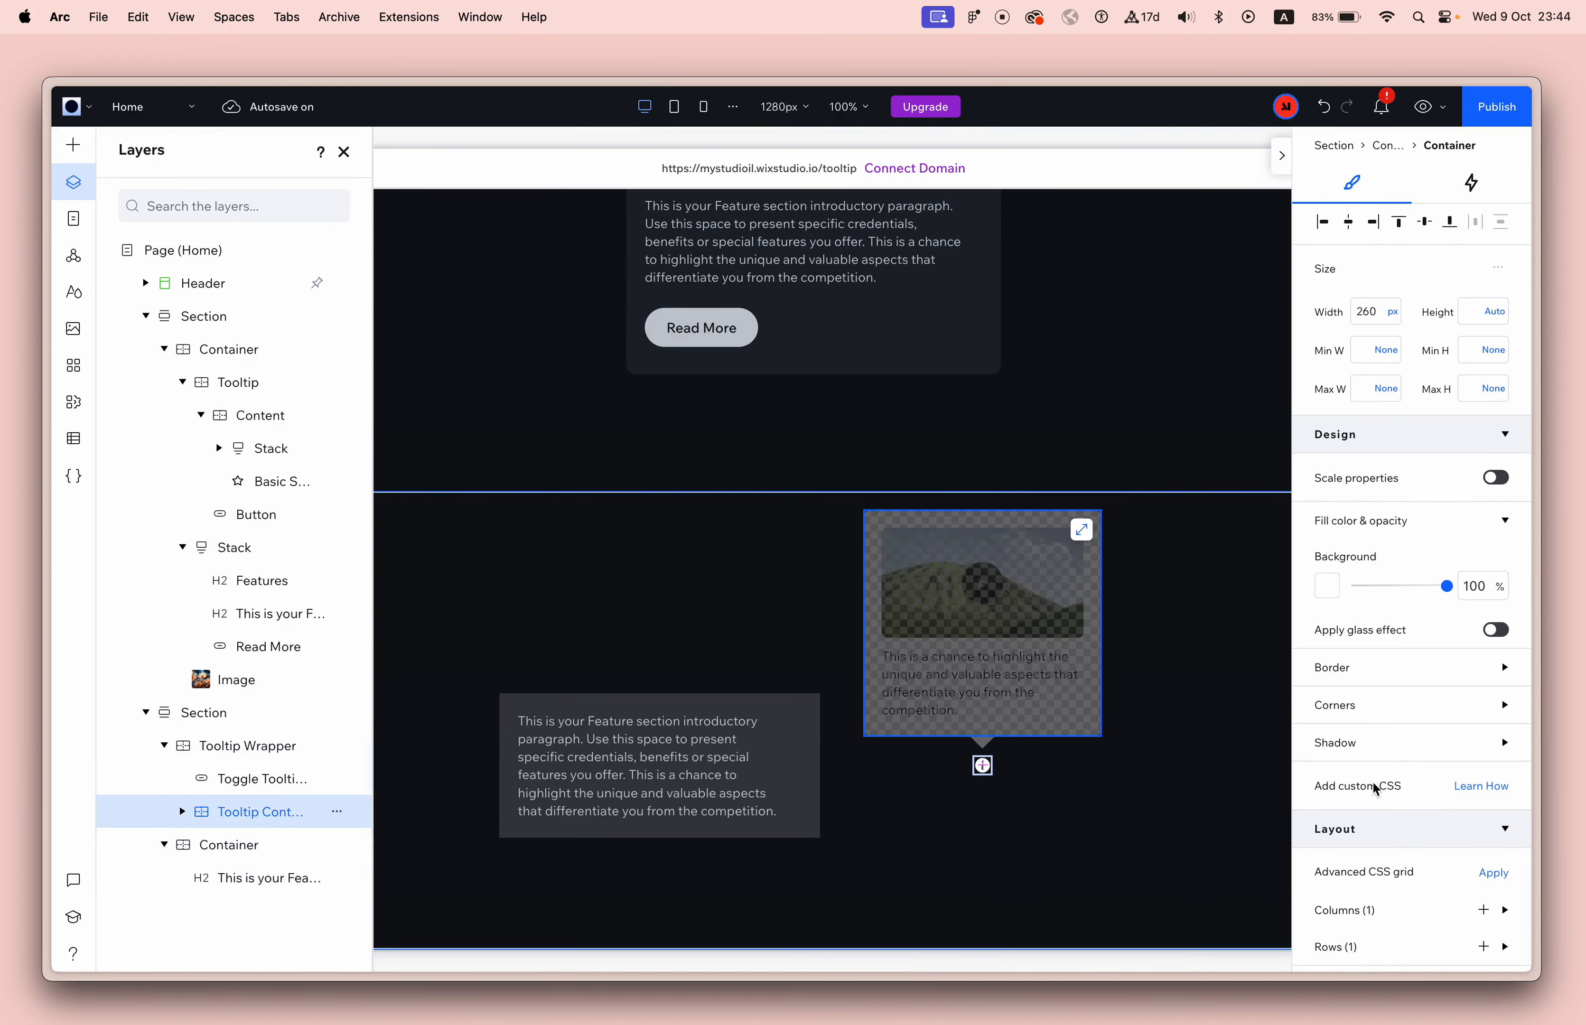
{"action": "scroll", "coordinate": [1379, 791], "scroll_direction": "down", "scroll_amount": 5}
{"action": "scroll", "coordinate": [1381, 809], "scroll_direction": "down", "scroll_amount": 3}
{"action": "left_click", "coordinate": [1411, 799]}
{"action": "type", "text": "50"}
{"action": "left_click", "coordinate": [1092, 807]}
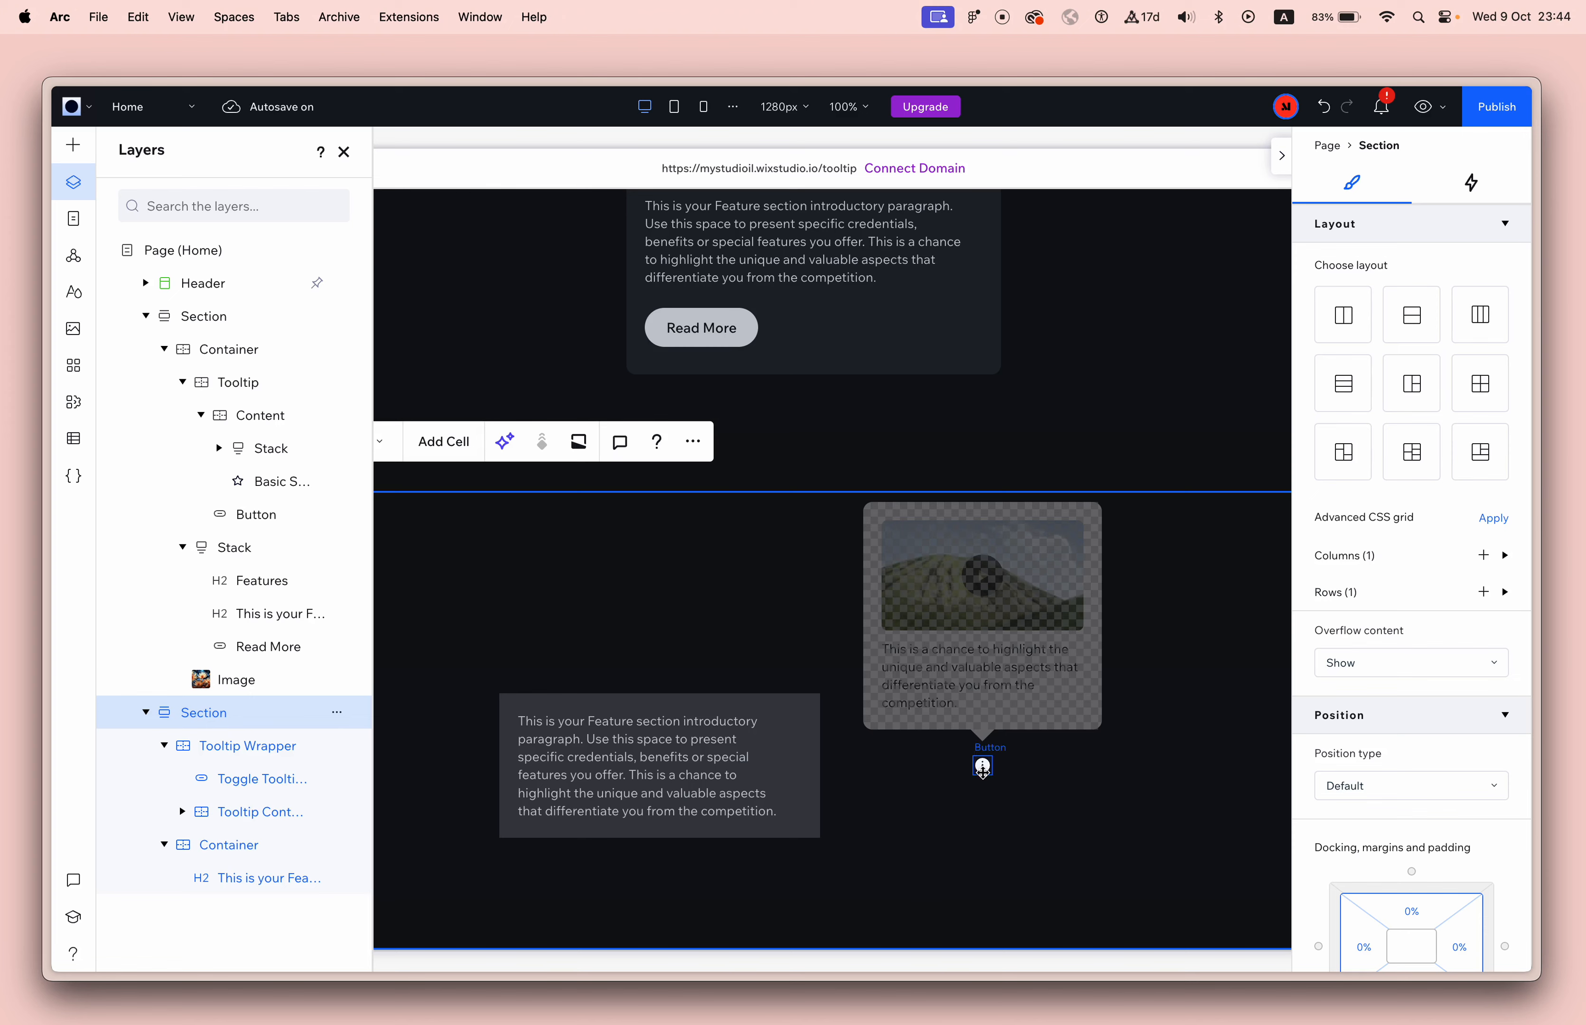
Try to place Tooltip Wrapper over the text box's upper right corner with top and right margins of 0%.
{"action": "left_click", "coordinate": [983, 766]}
{"action": "left_click", "coordinate": [1049, 743]}
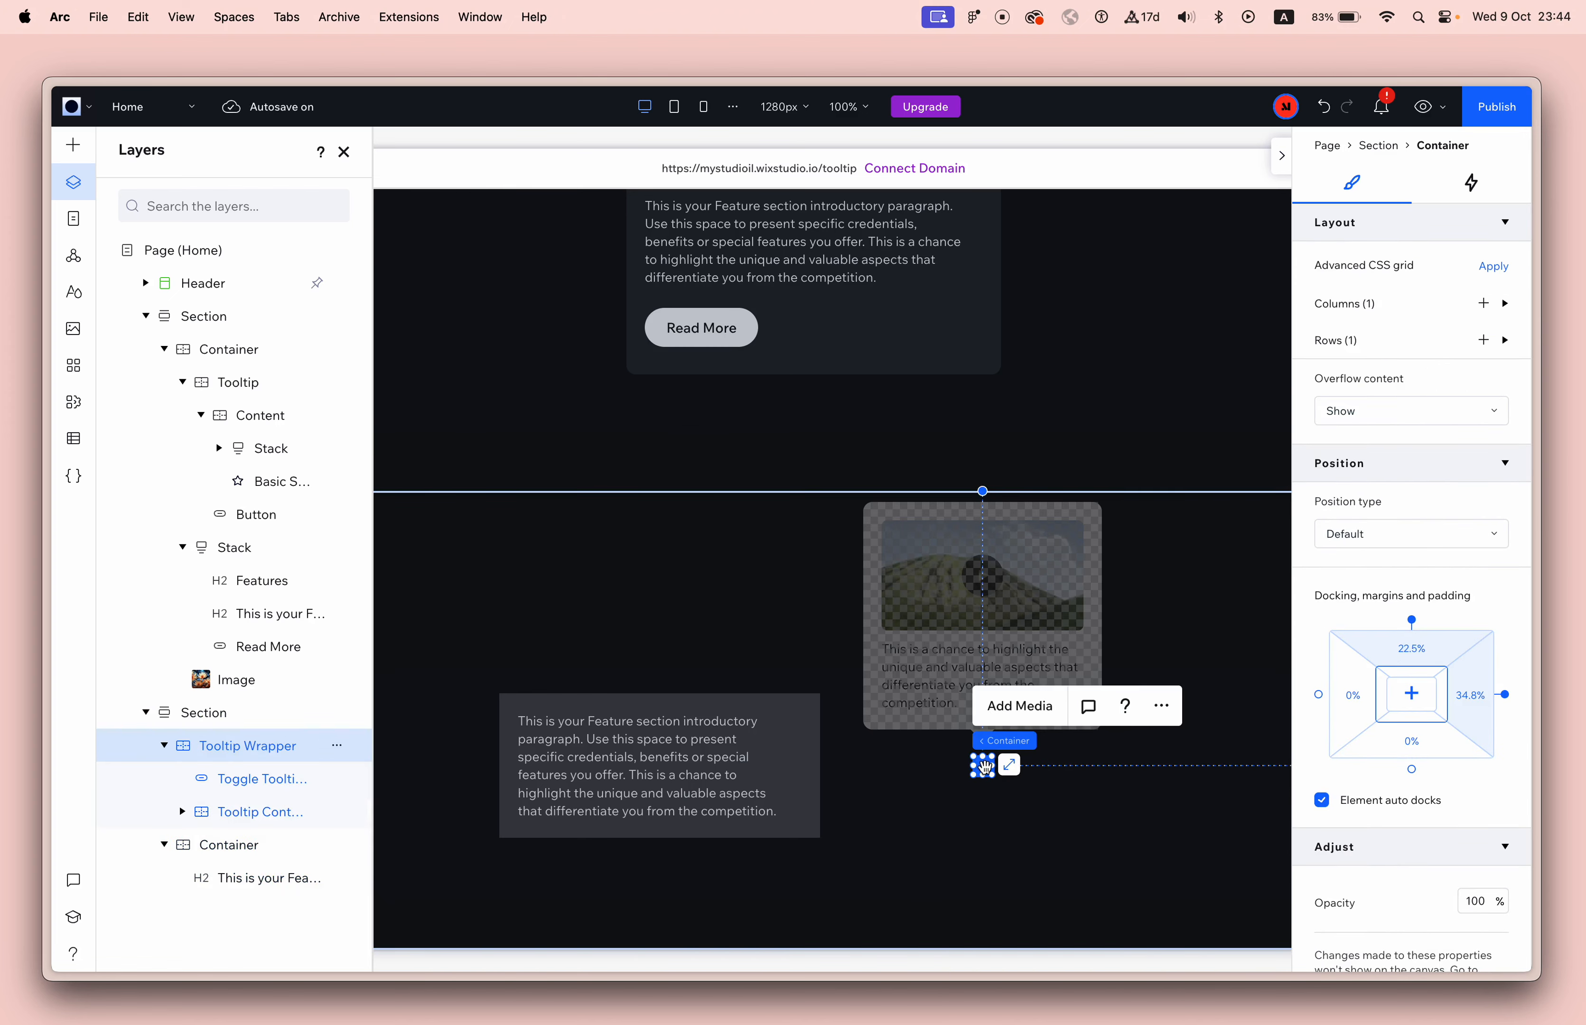
{"action": "left_click_drag", "start_coordinate": [983, 765], "coordinate": [804, 729]}
{"action": "left_click", "coordinate": [1422, 649]}
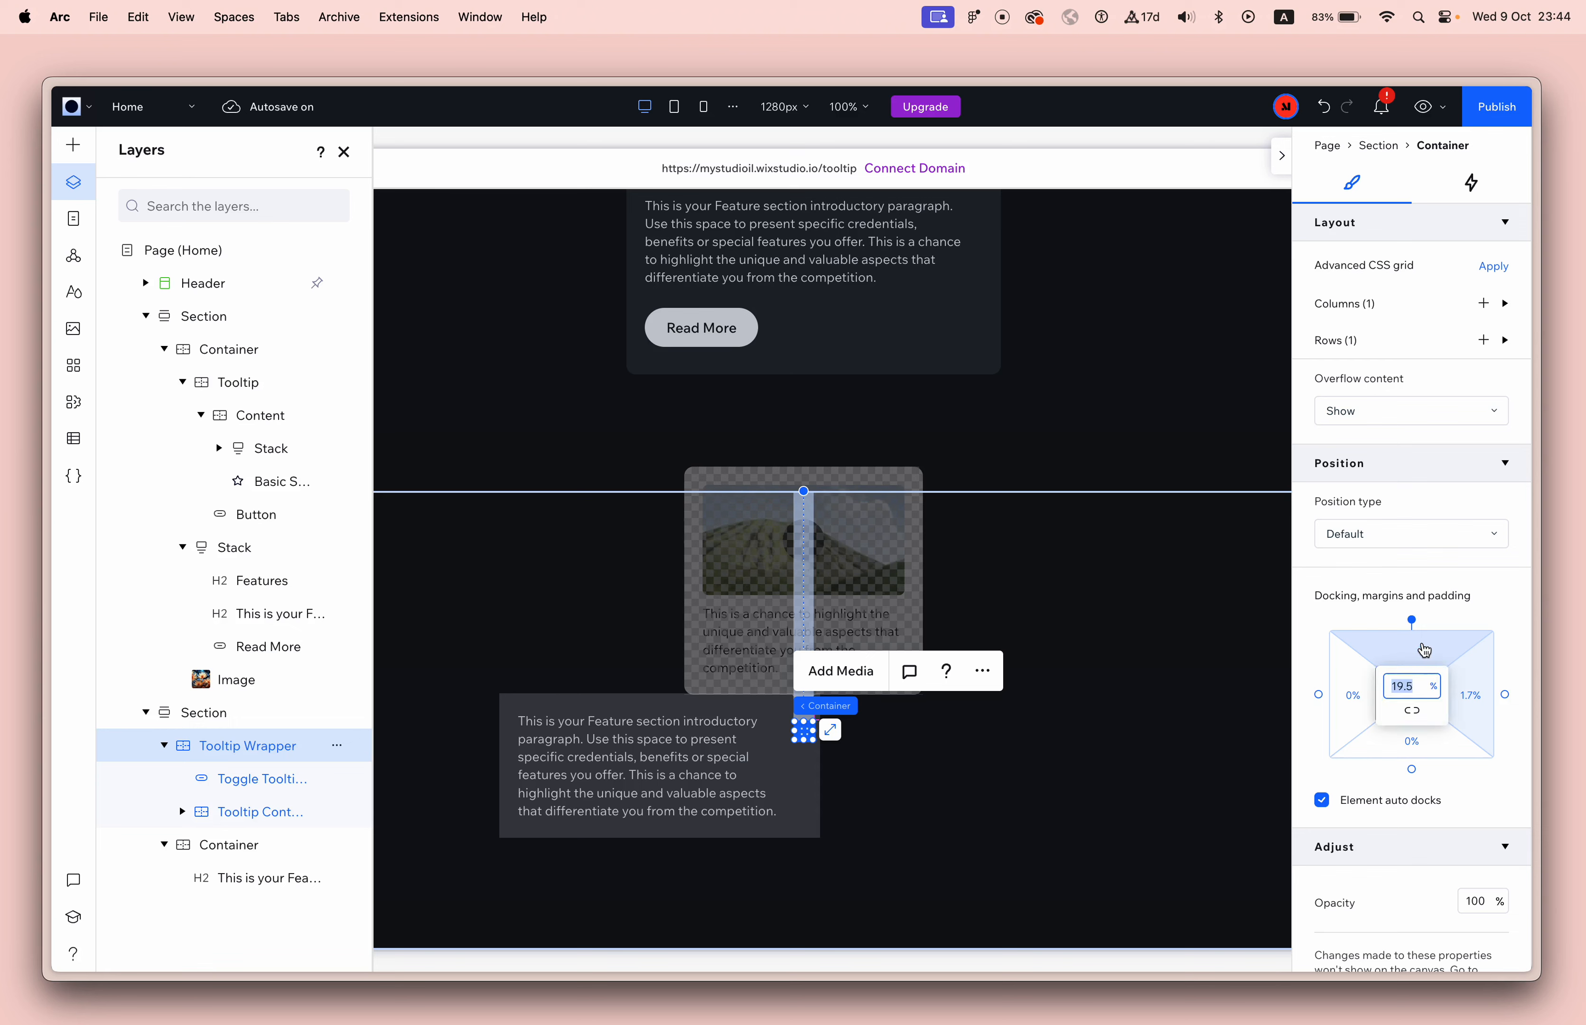
{"action": "type", "text": "0"}
{"action": "key", "text": "Tab"}
{"action": "type", "text": "0"}
{"action": "key", "text": "Tab"}
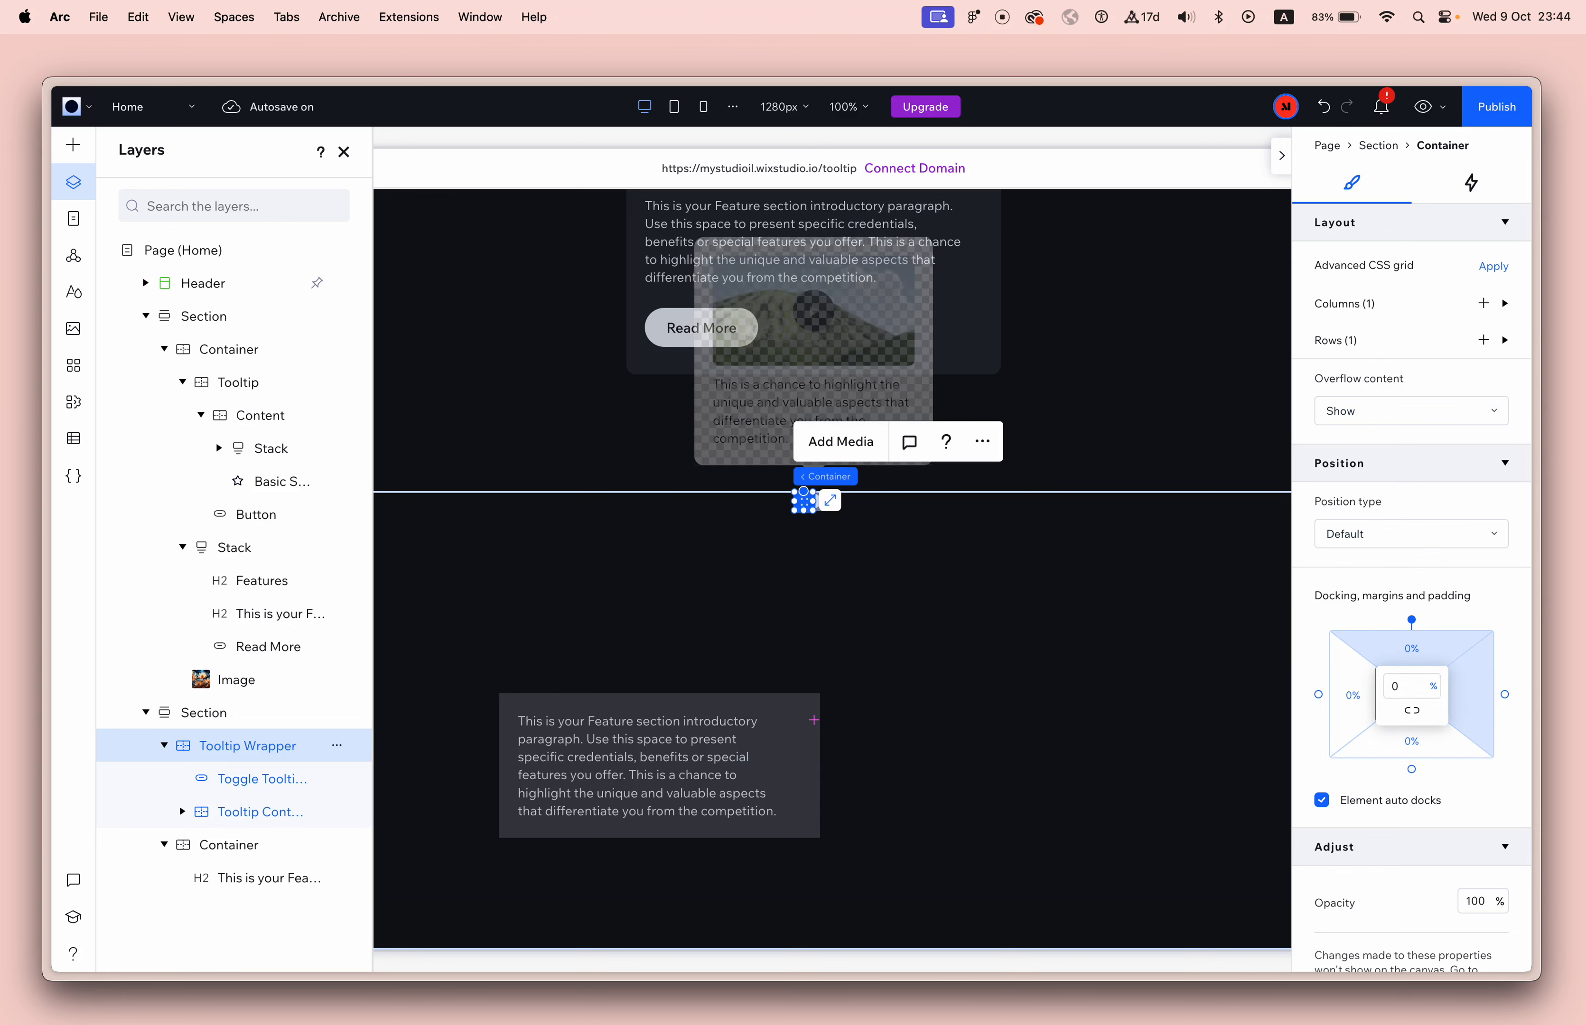
Move Tooltip Wrapper into the text box's container, beside the paragraph, and set its top and right margins to 0%.
{"action": "left_click_drag", "start_coordinate": [814, 496], "coordinate": [778, 739]}
{"action": "left_click", "coordinate": [1411, 650]}
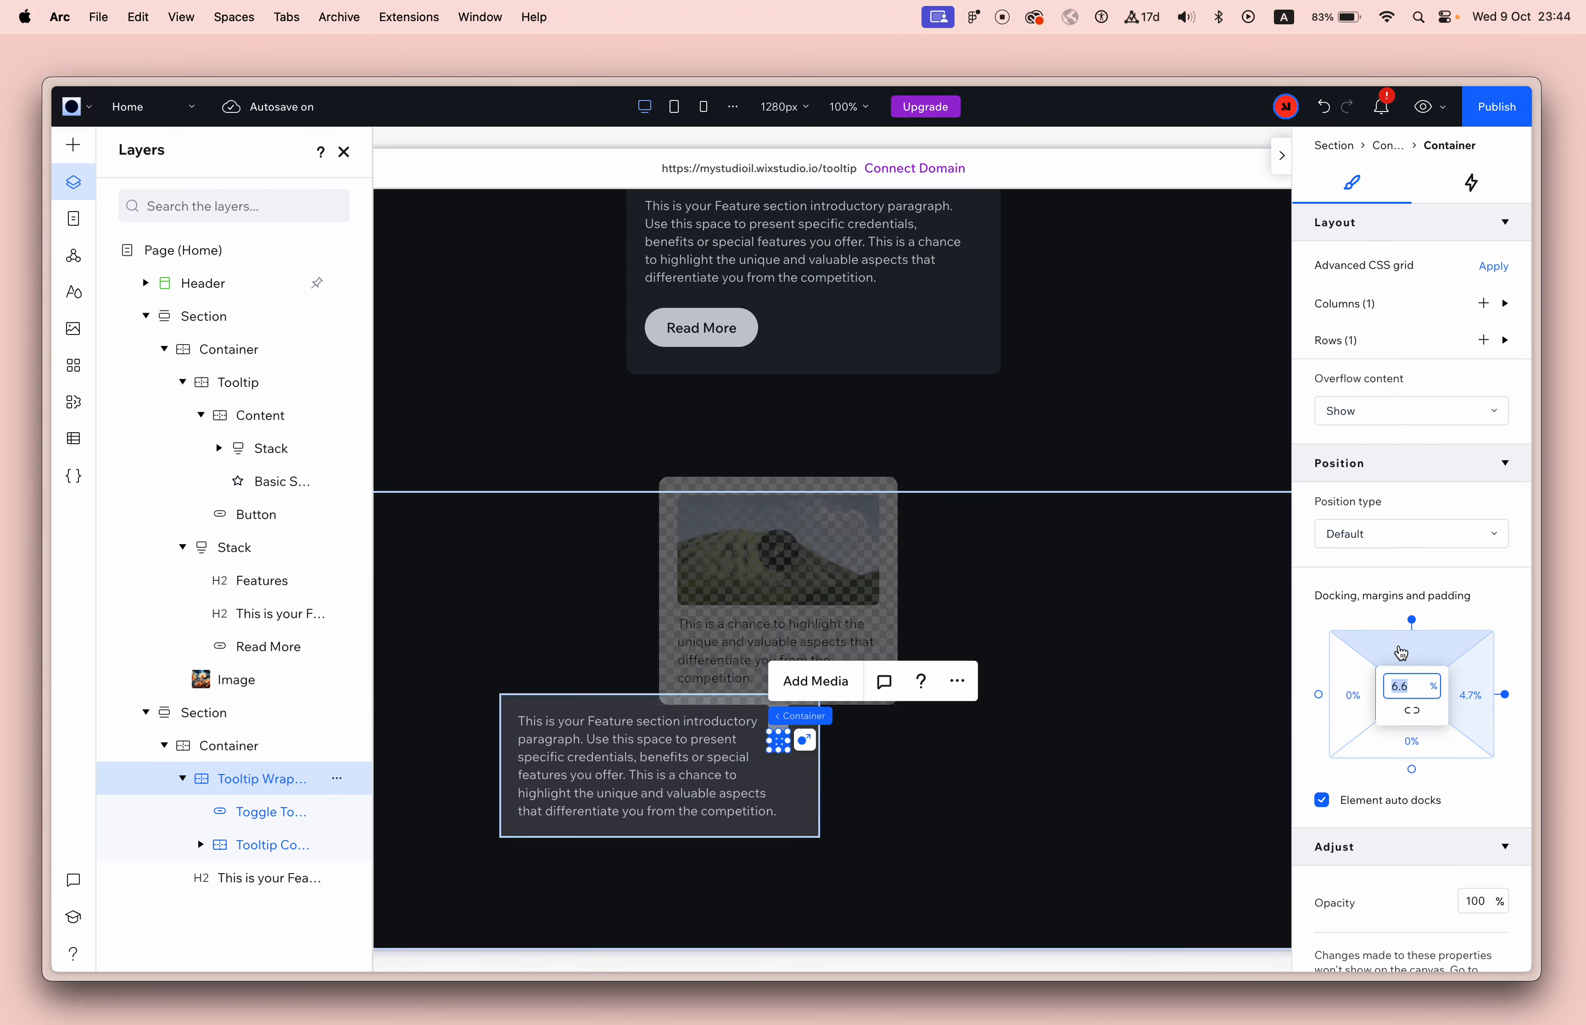
{"action": "type", "text": "0"}
{"action": "left_click", "coordinate": [1475, 695]}
{"action": "key", "text": "super+a"}
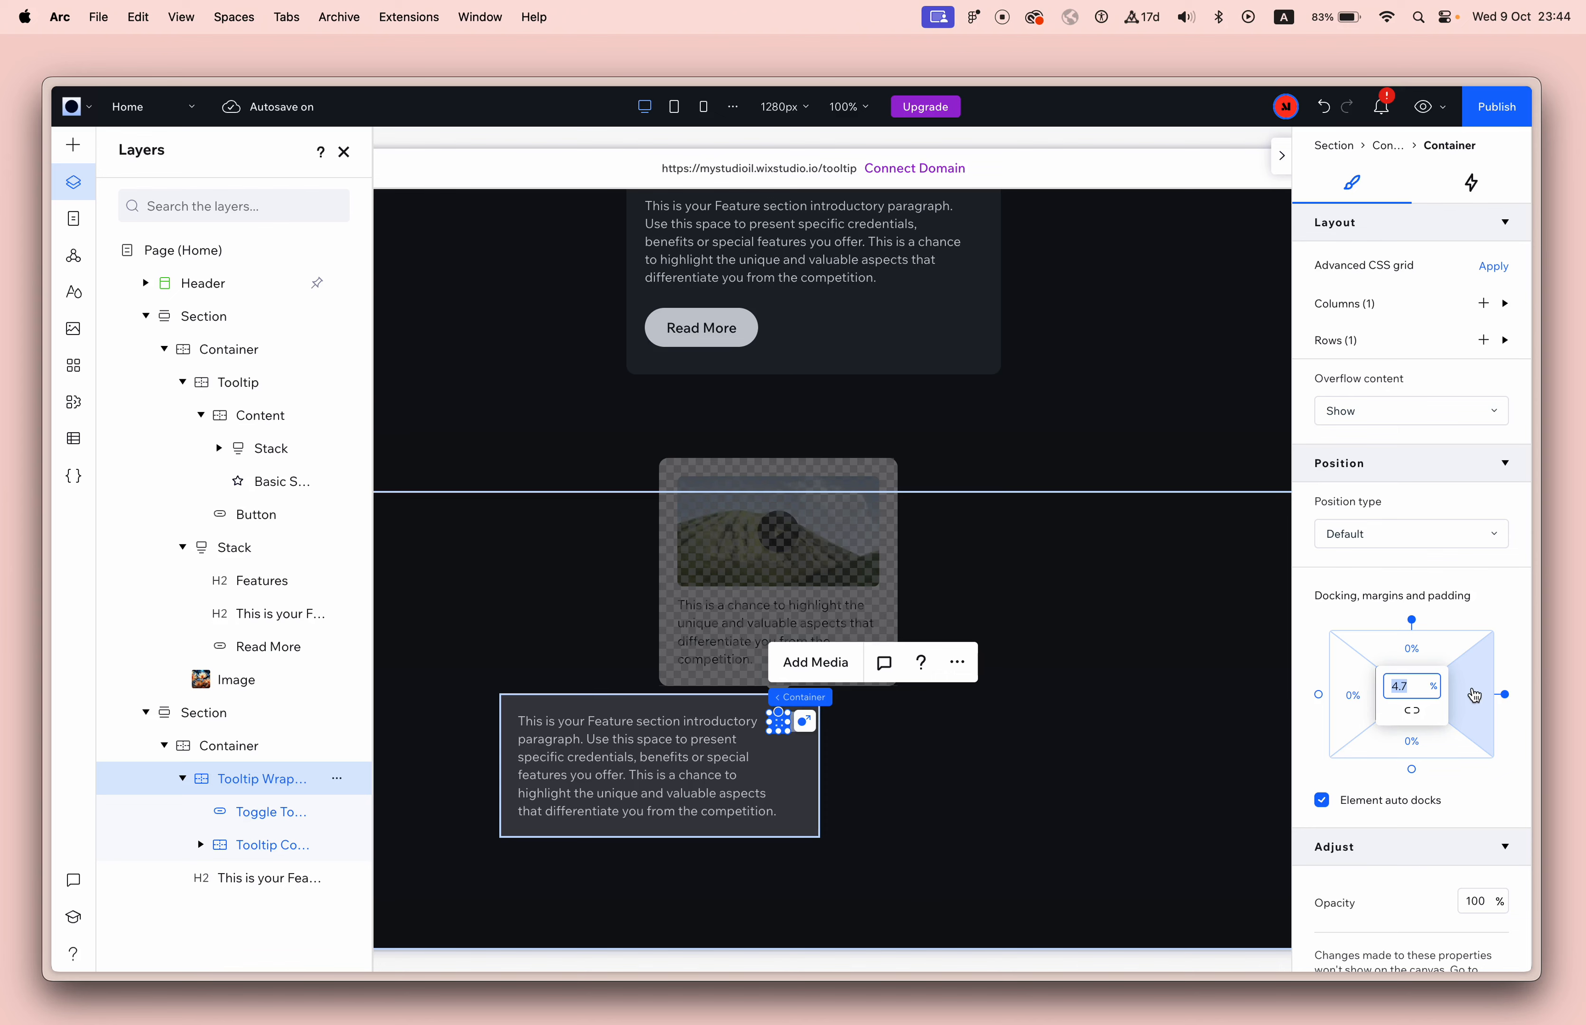
{"action": "type", "text": "0"}
{"action": "left_click", "coordinate": [1214, 708]}
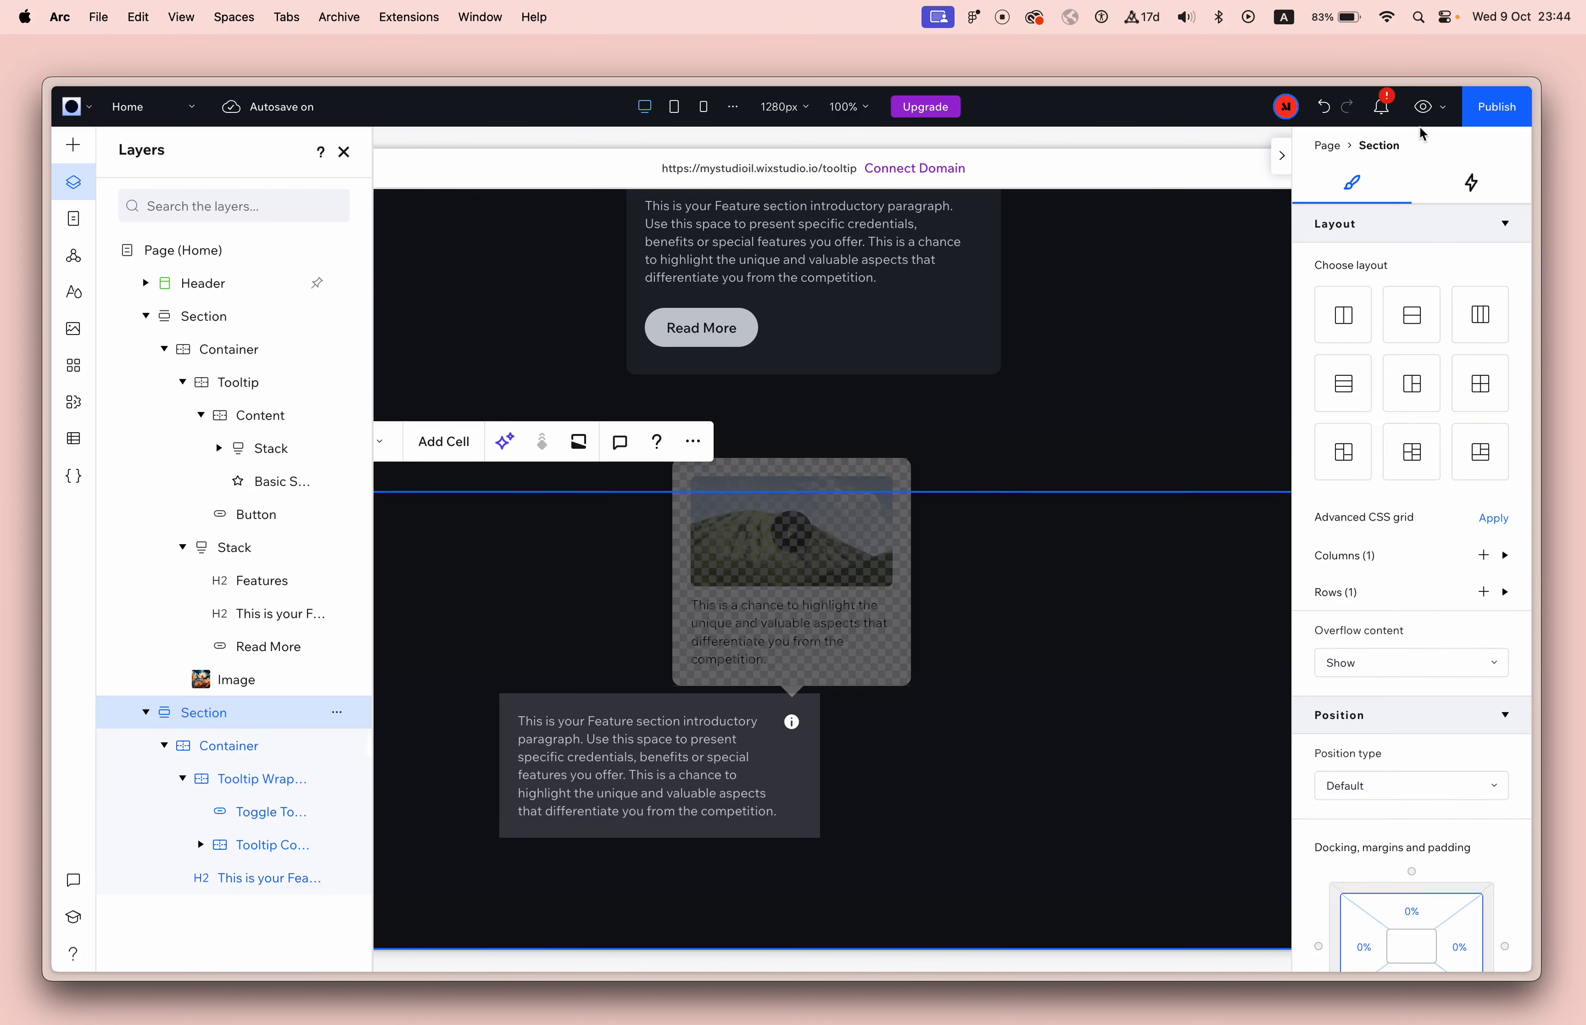
Preview the site, open the tooltip from the info button beside the paragraph, and return to editing.
{"action": "left_click", "coordinate": [1422, 107]}
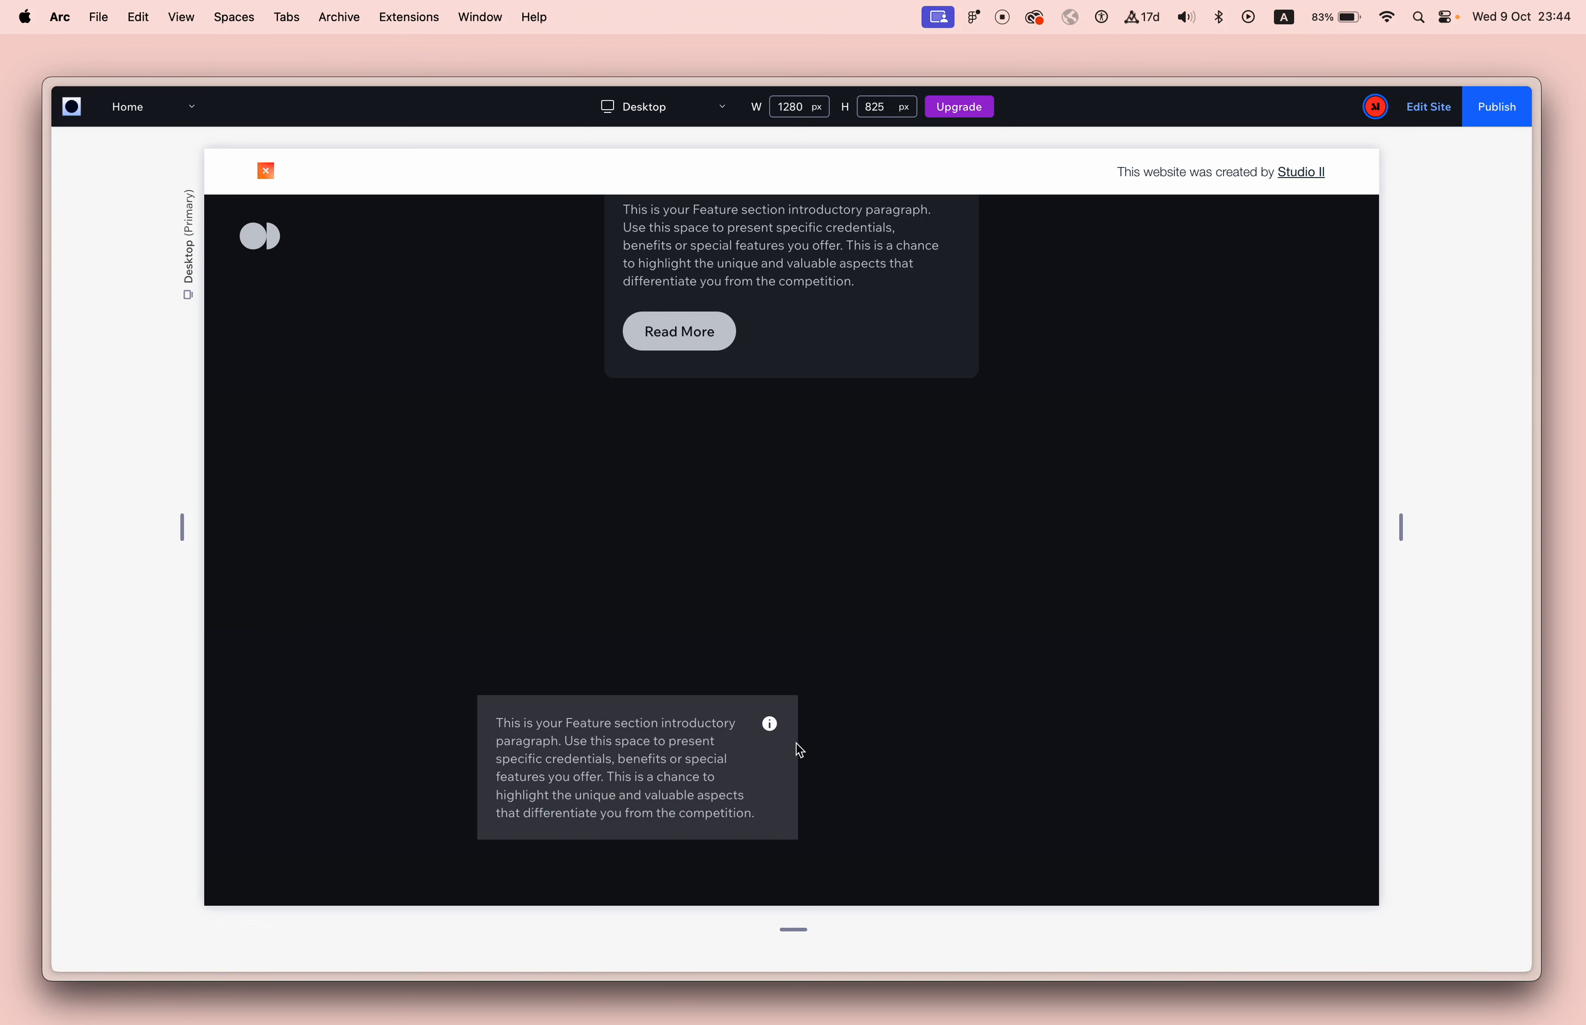
{"action": "scroll", "coordinate": [762, 712], "scroll_direction": "up", "scroll_amount": 5}
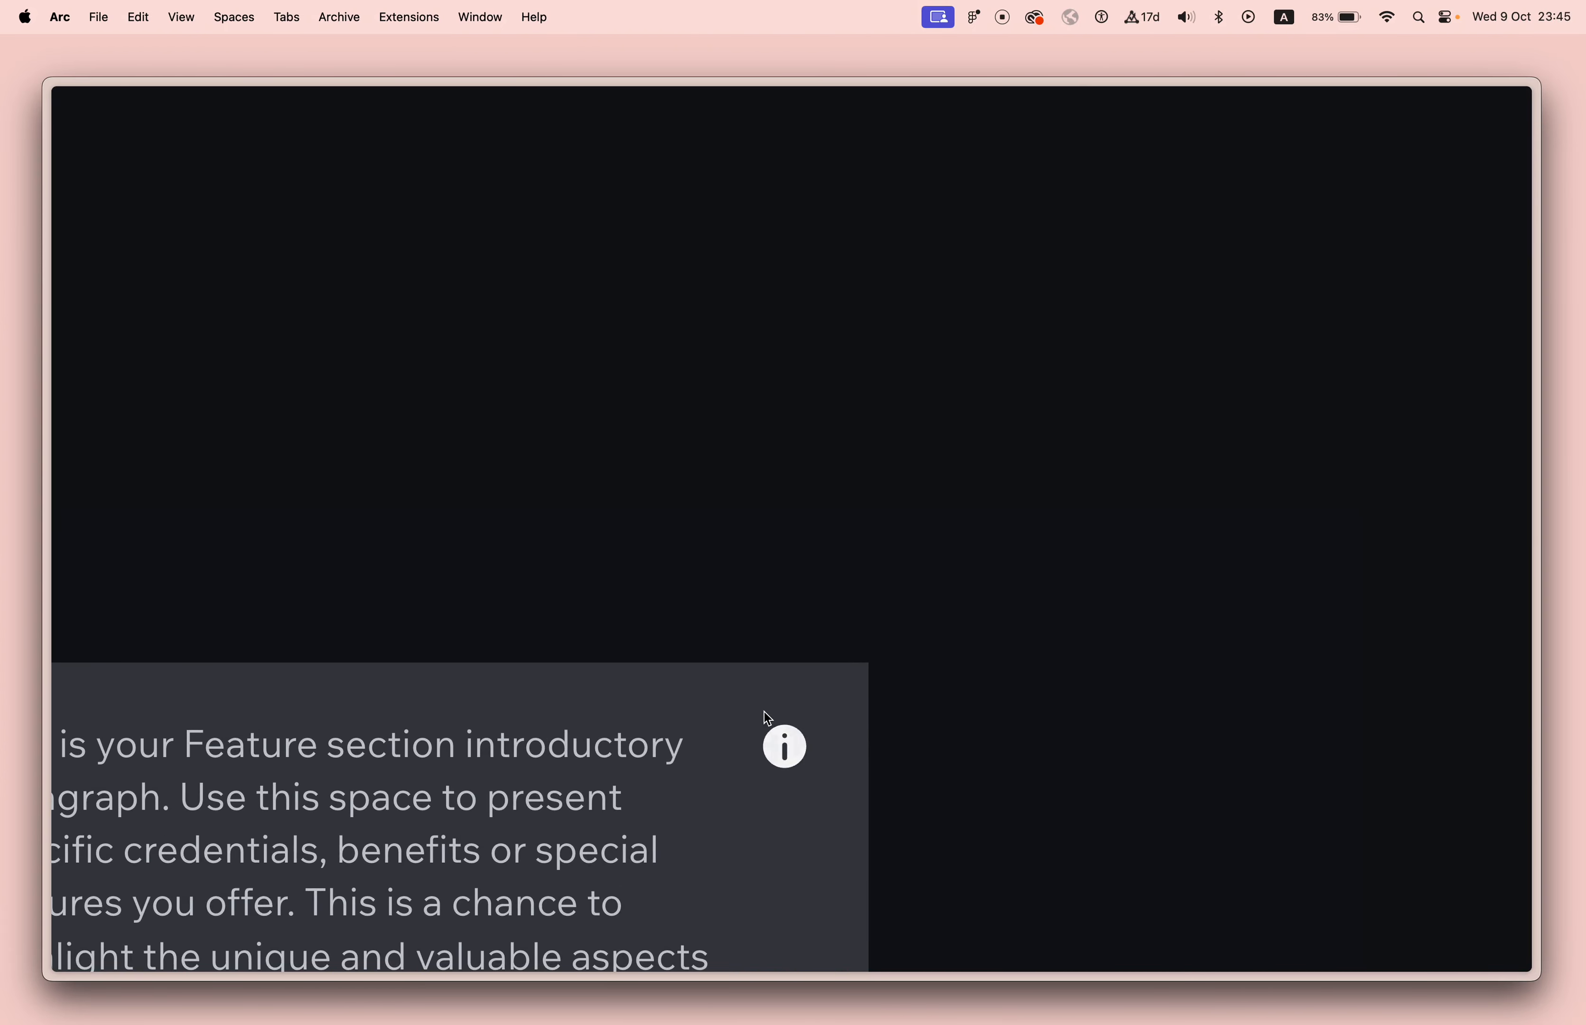
{"action": "scroll", "coordinate": [824, 783], "scroll_direction": "down", "scroll_amount": 5}
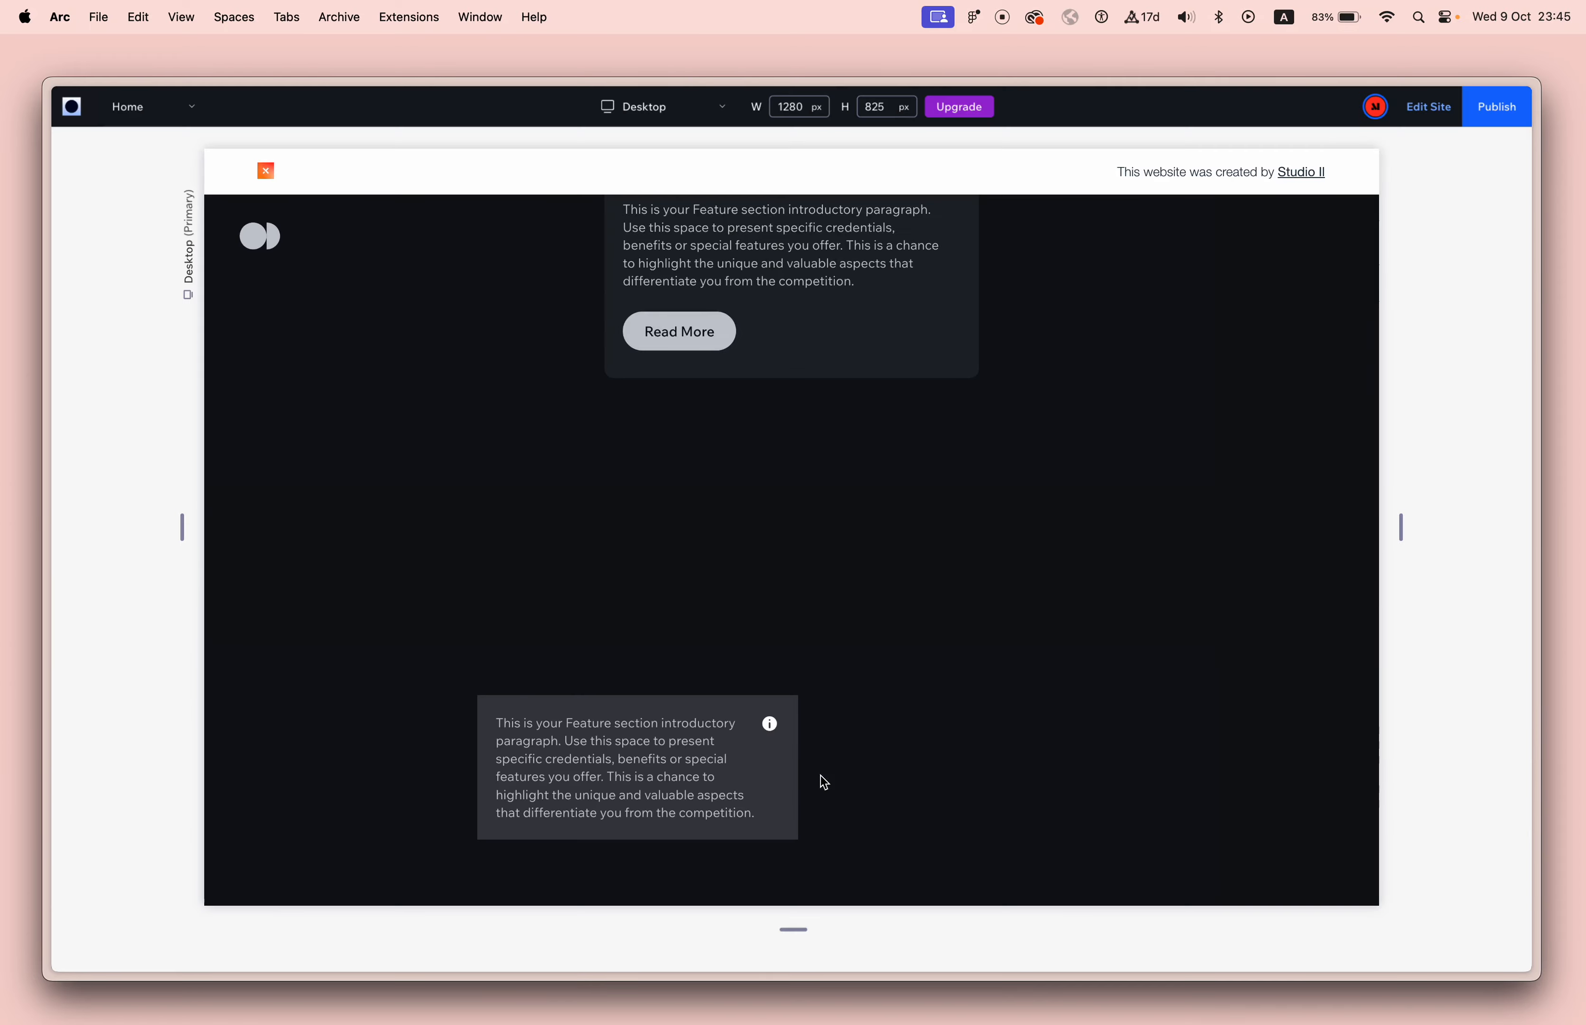
{"action": "mouse_move", "coordinate": [773, 733]}
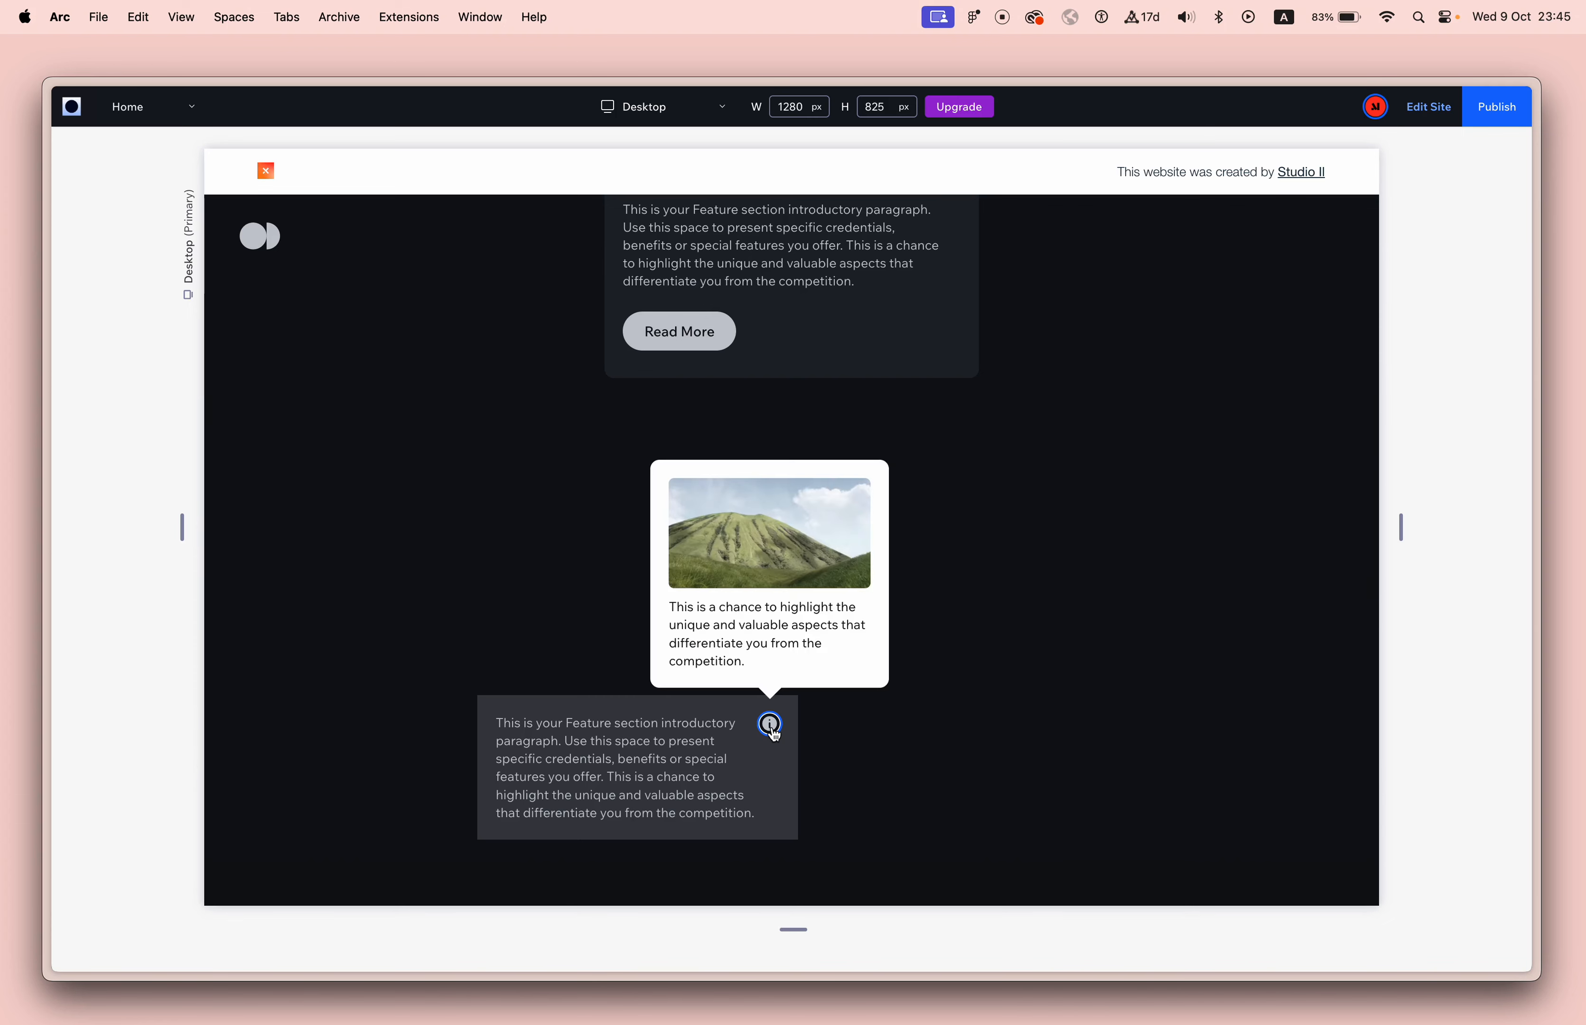
{"action": "left_click", "coordinate": [1429, 107]}
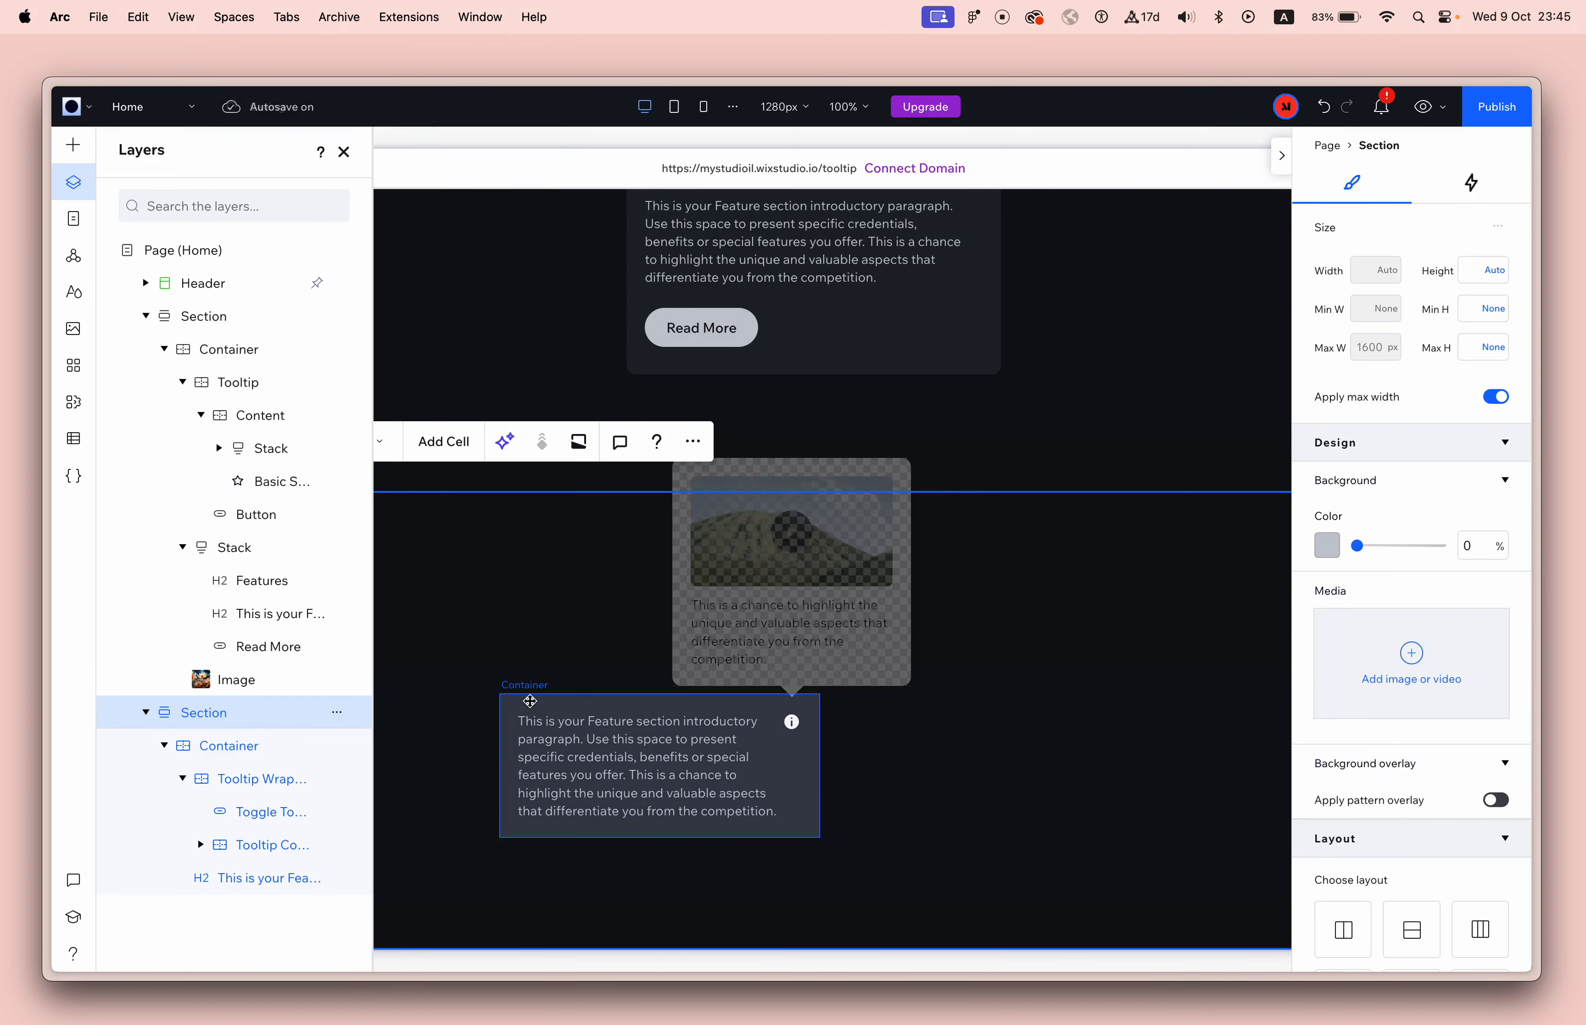
Move the text box with its tooltip right and slightly down, duplicate it, and align the copy directly above the original.
{"action": "left_click_drag", "start_coordinate": [529, 701], "coordinate": [687, 744]}
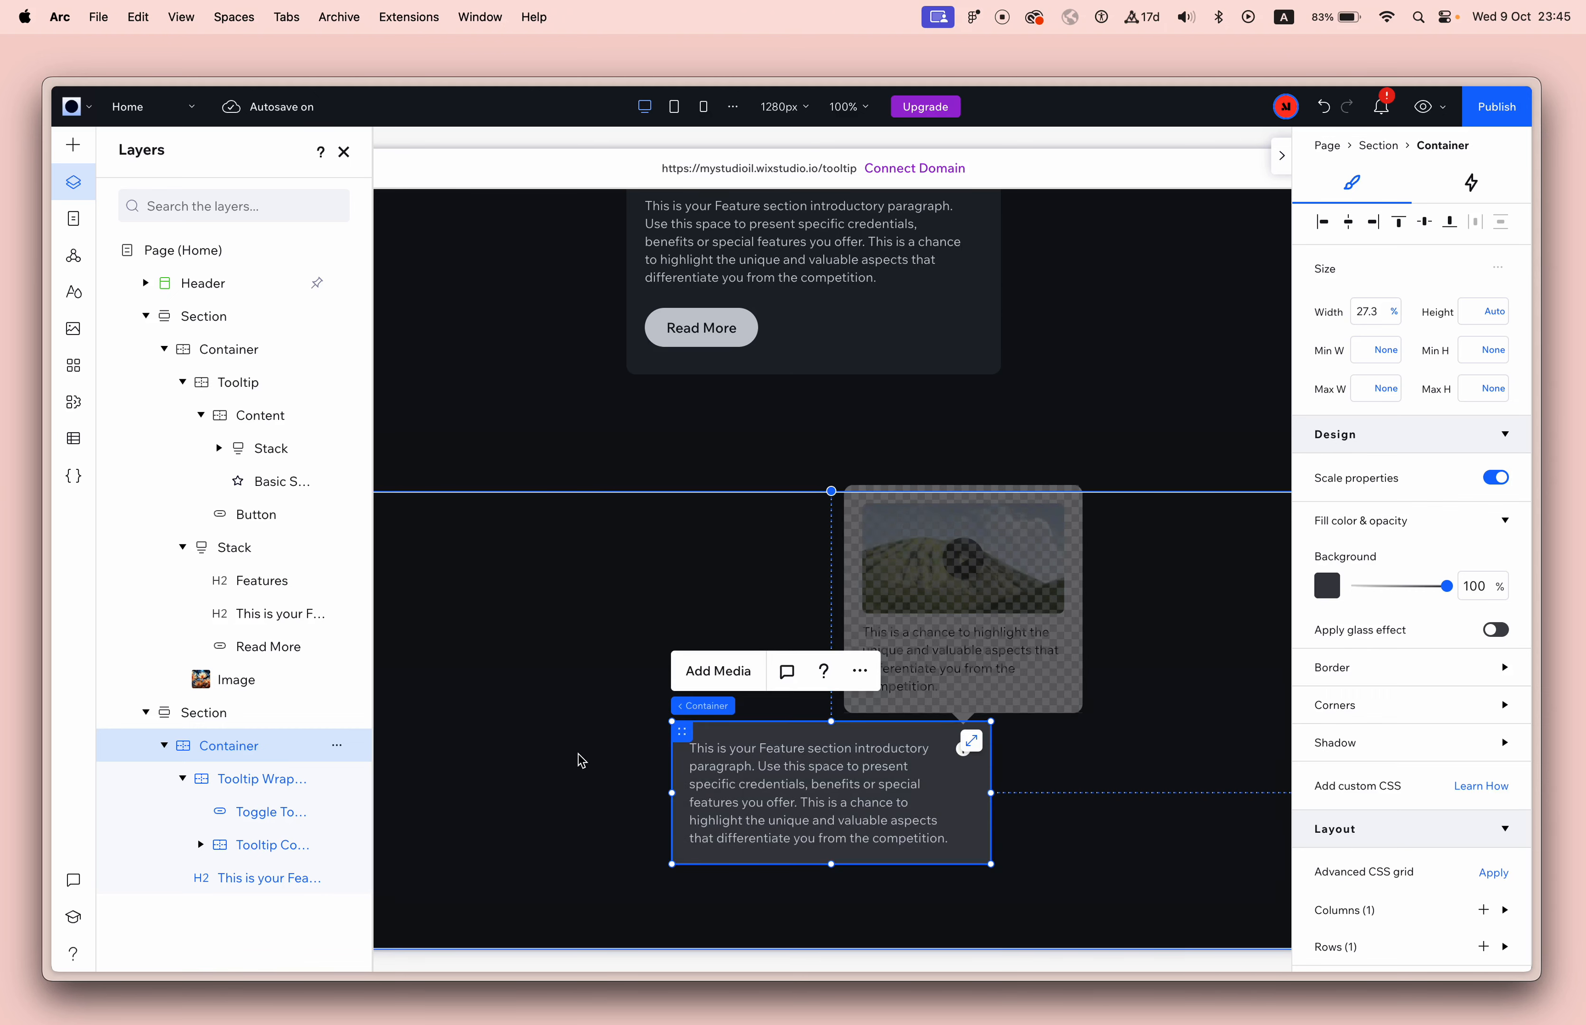
{"action": "key", "text": "super+d"}
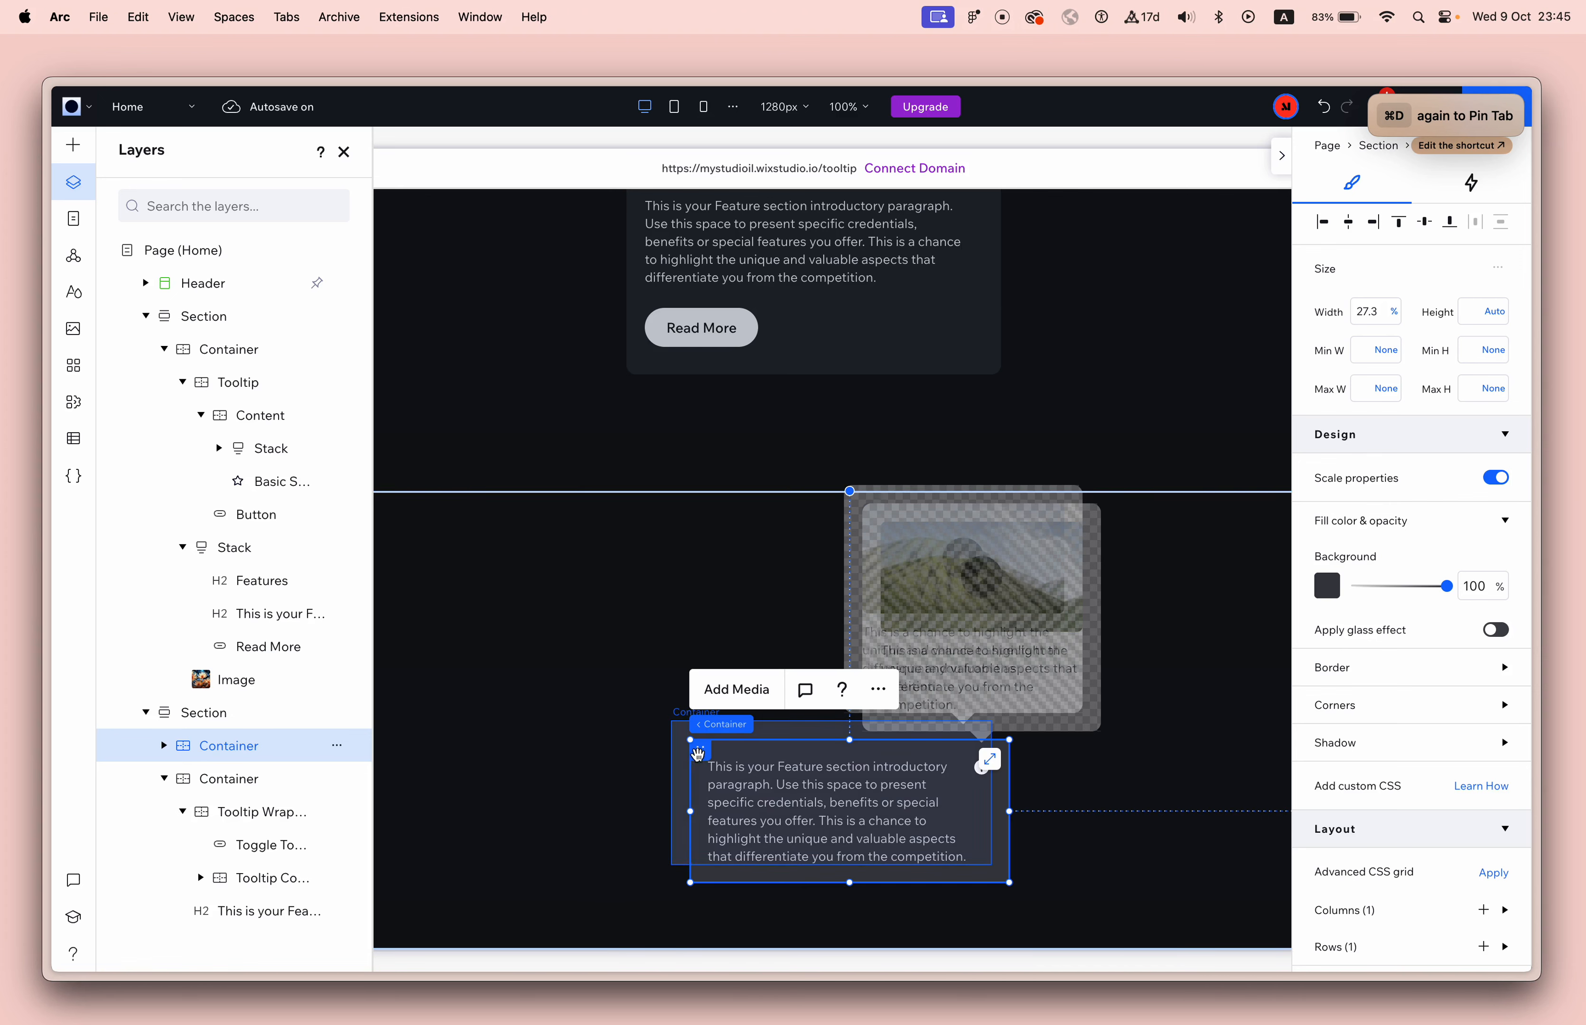
{"action": "left_click_drag", "start_coordinate": [697, 751], "coordinate": [683, 579]}
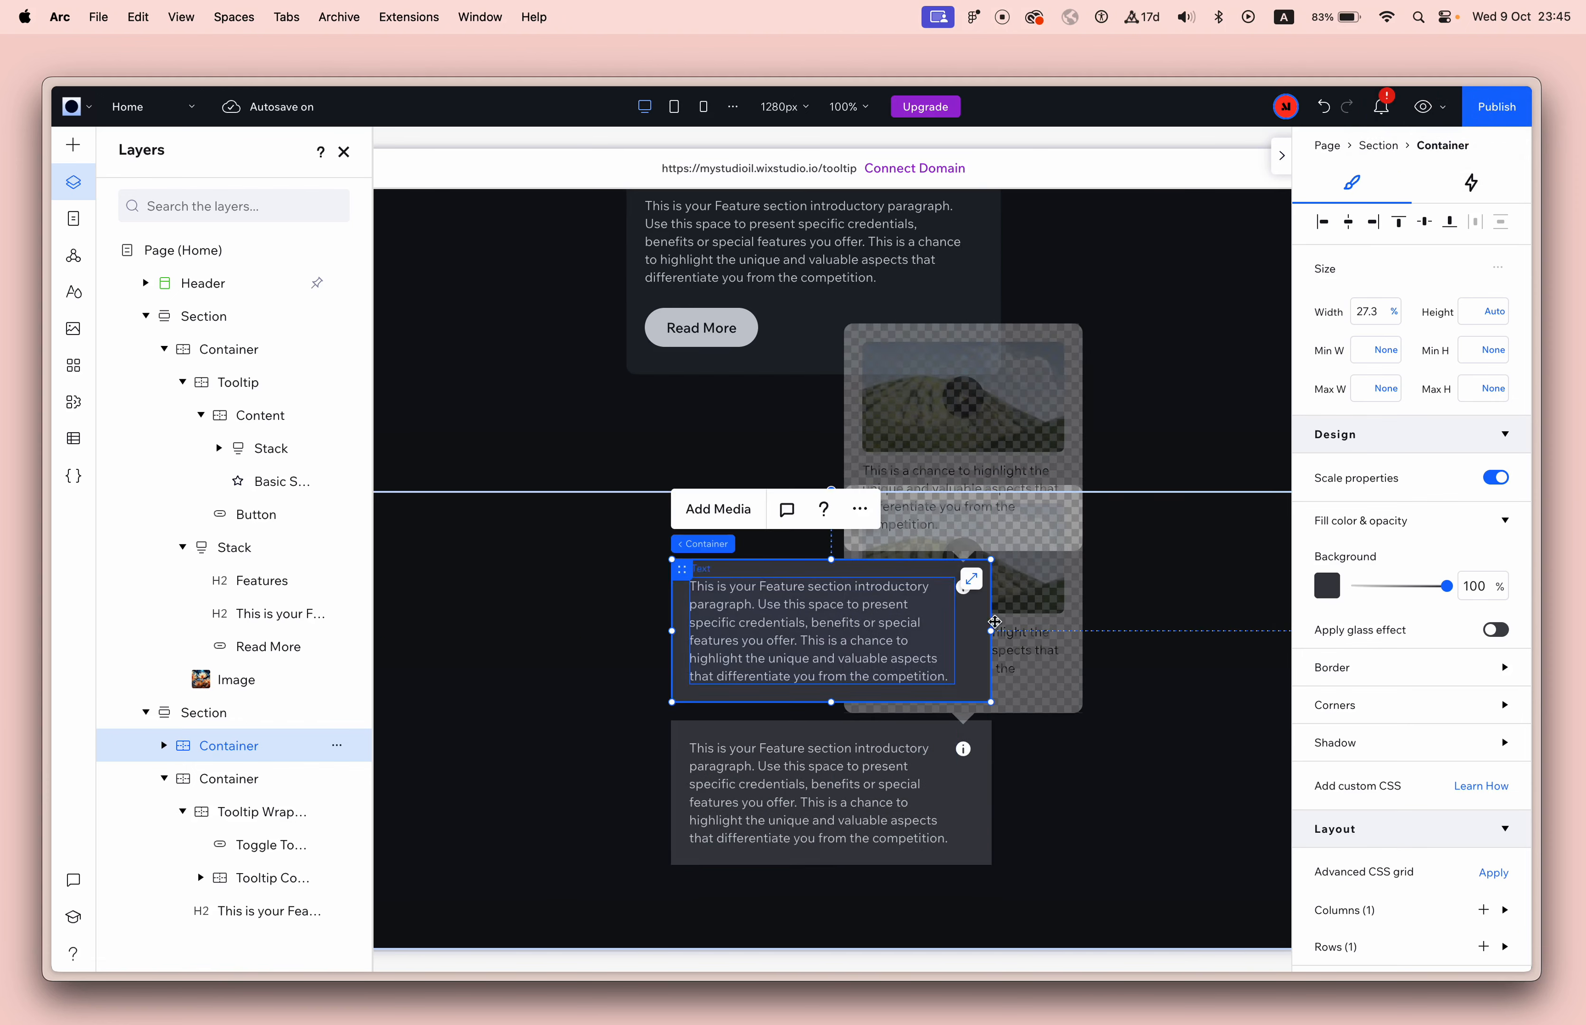
Preview the site and toggle the tooltips of both text boxes with their info buttons.
{"action": "left_click", "coordinate": [1422, 107]}
{"action": "left_click", "coordinate": [943, 754]}
{"action": "left_click", "coordinate": [942, 754]}
{"action": "left_click", "coordinate": [941, 595]}
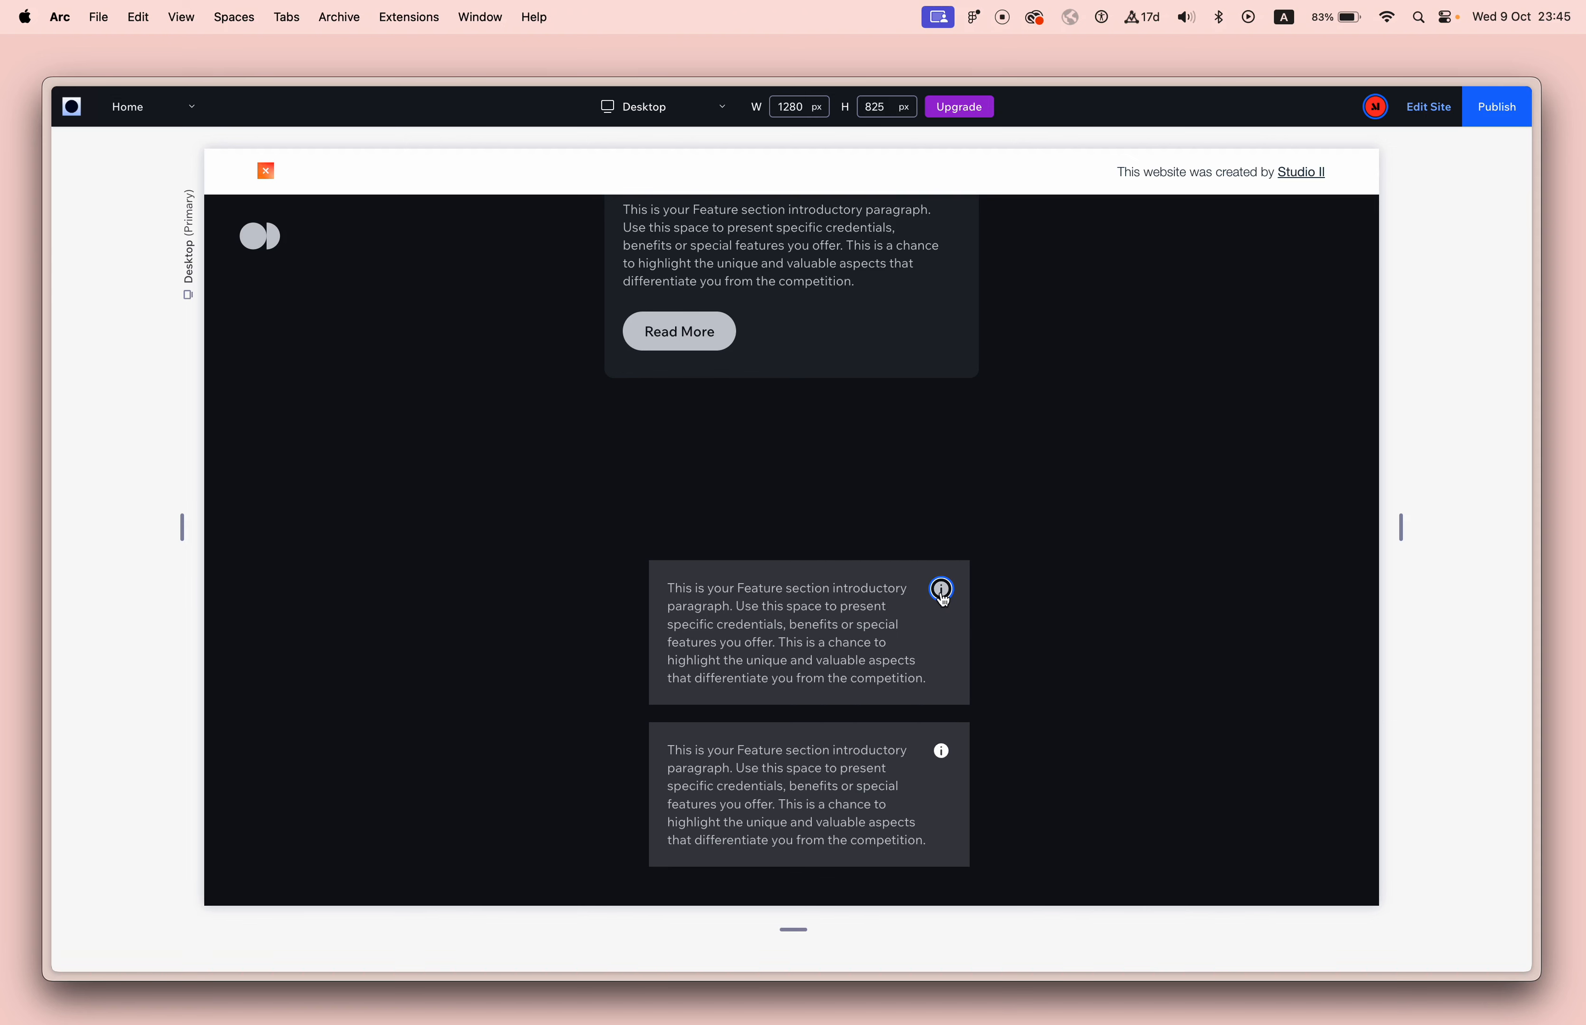
{"action": "left_click", "coordinate": [942, 593]}
{"action": "left_click", "coordinate": [942, 593]}
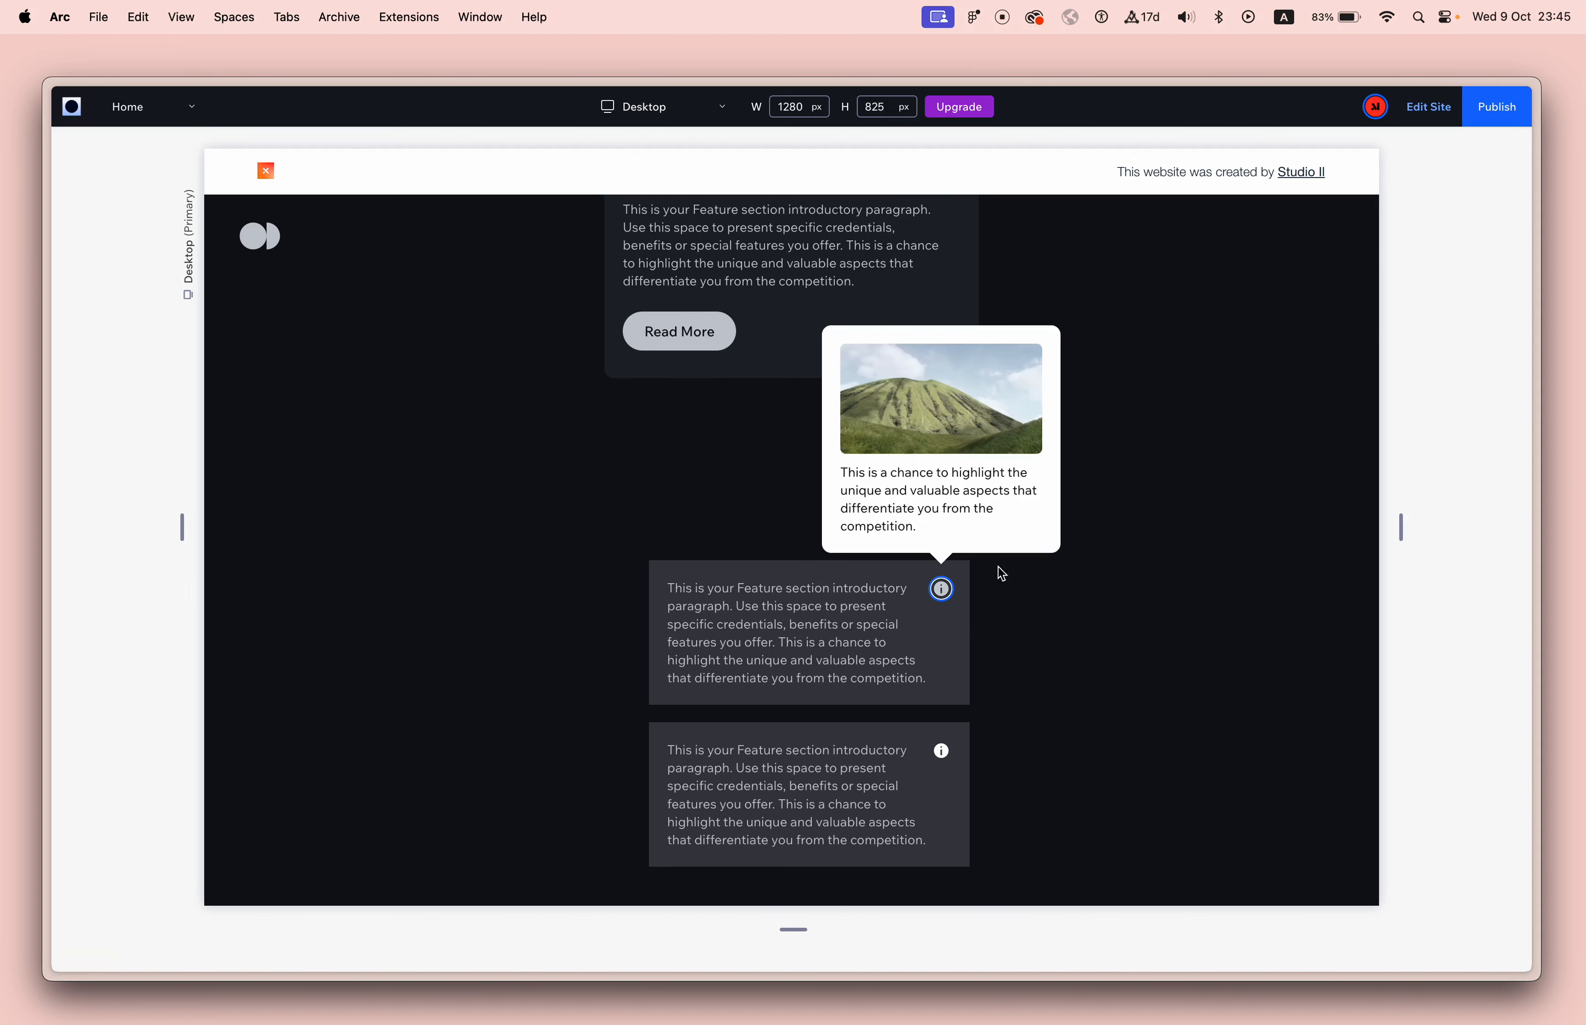
Open the lower text box's tooltip in the preview to compare the overlap, and return to editing.
{"action": "left_click", "coordinate": [942, 754]}
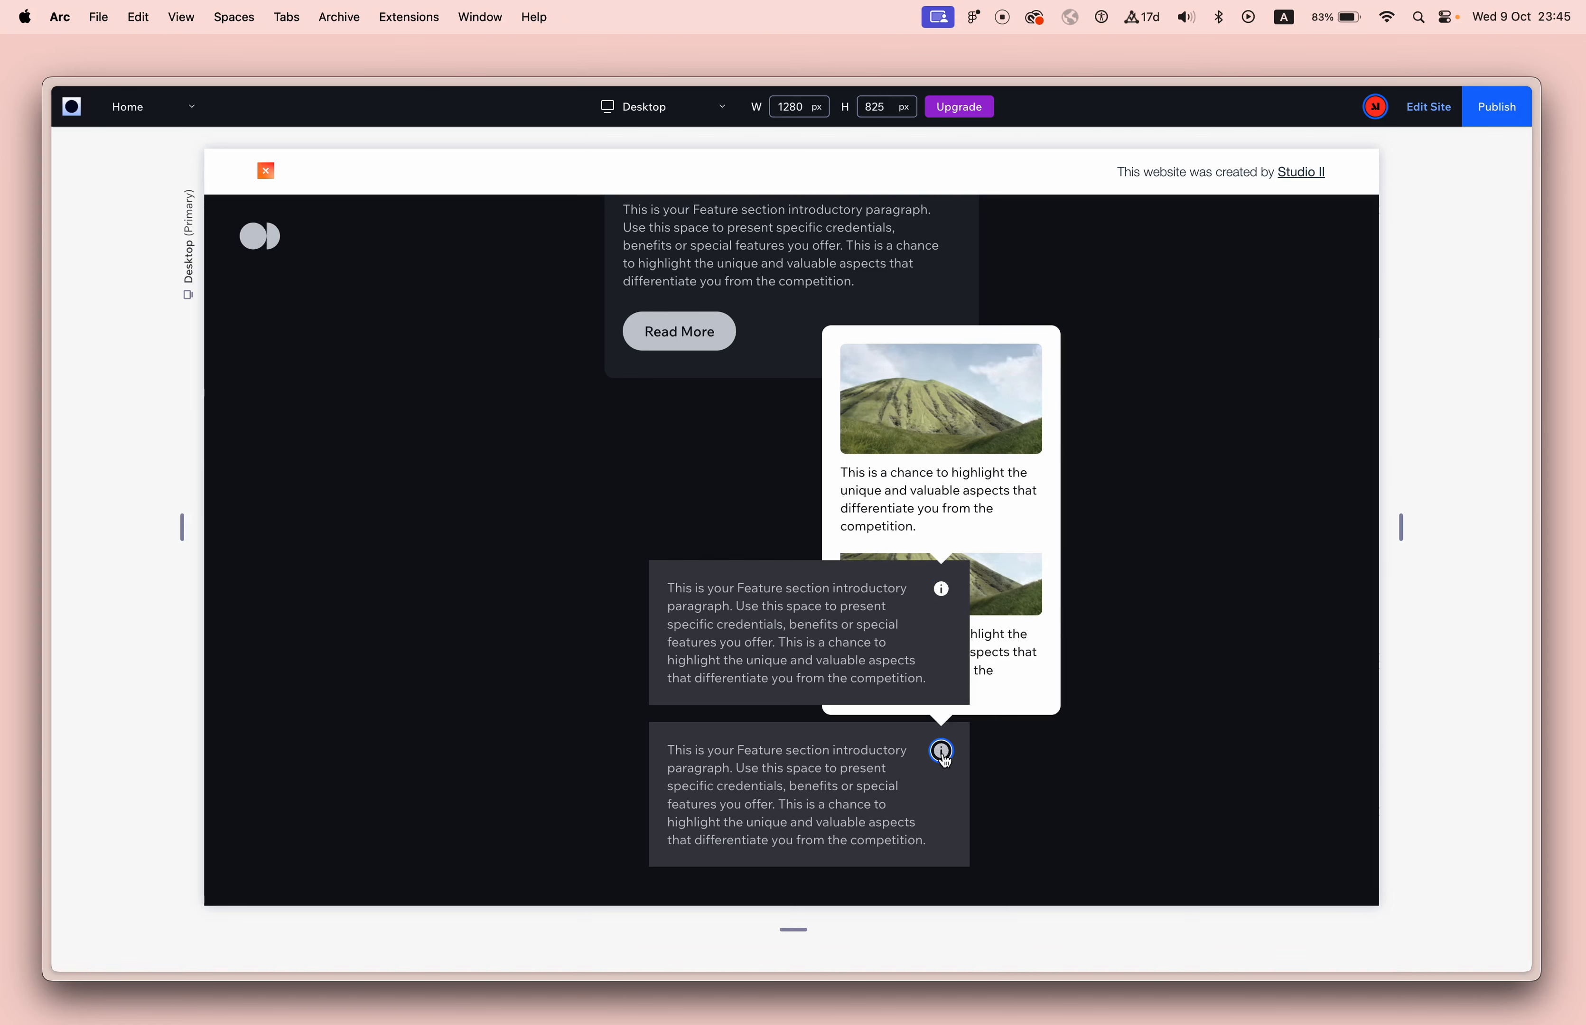
{"action": "left_click", "coordinate": [1421, 110]}
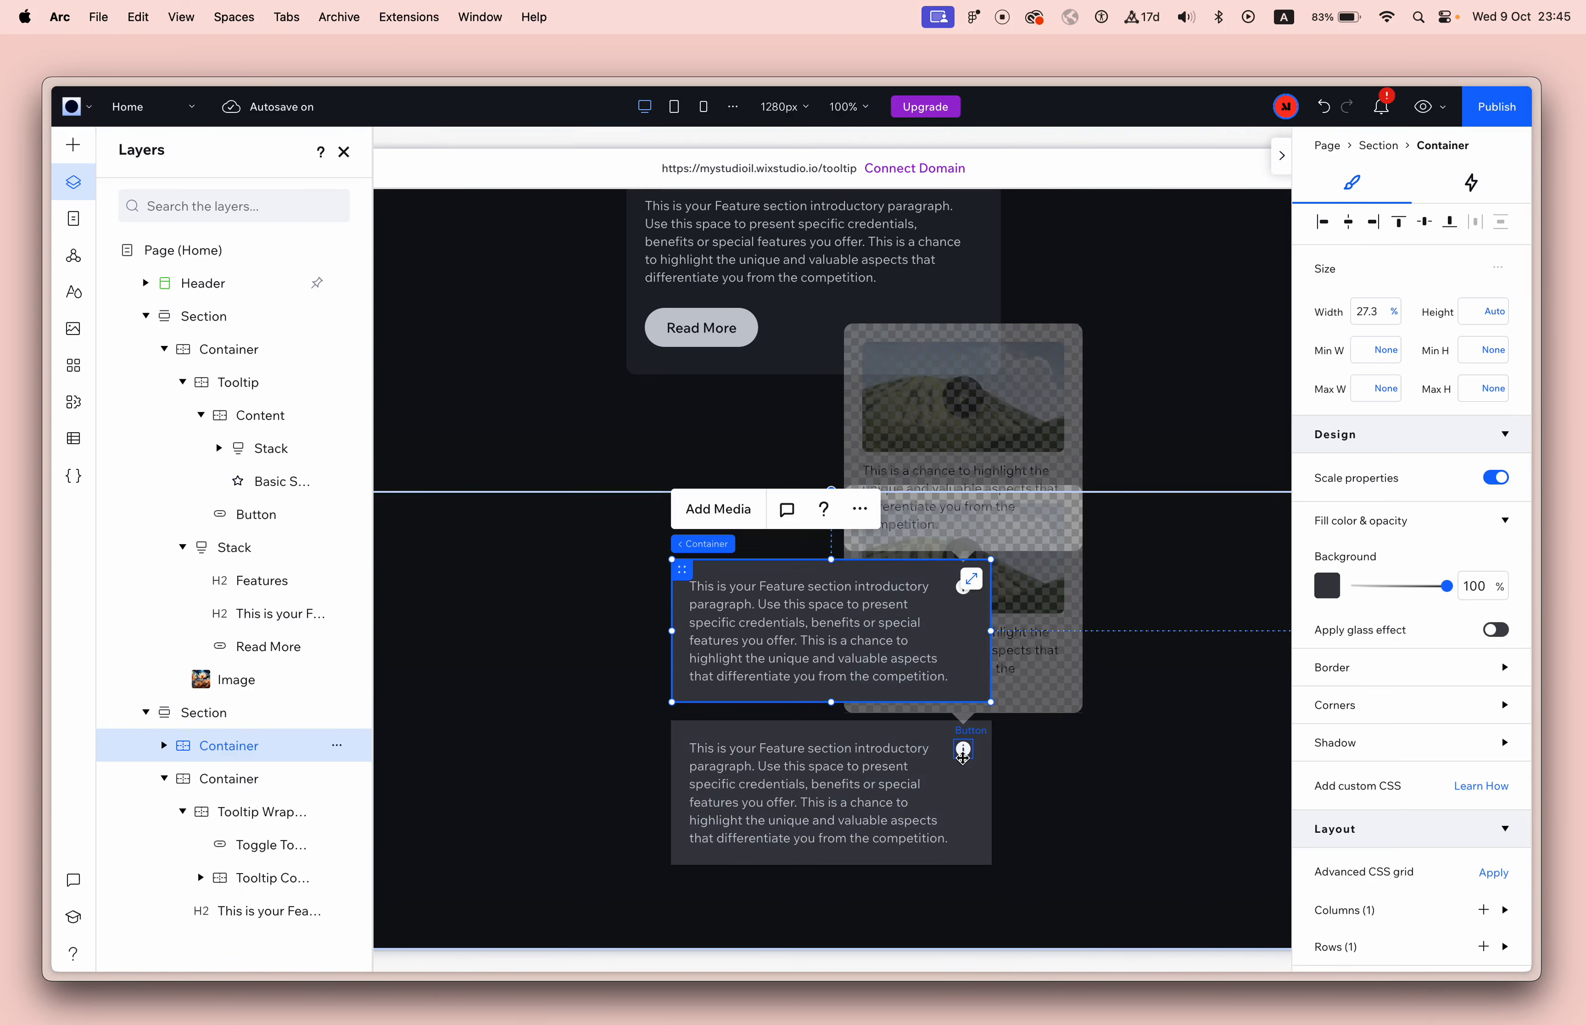
Select the lower text box's Tooltip Wrapper and enable coding for the site.
{"action": "left_click", "coordinate": [962, 756]}
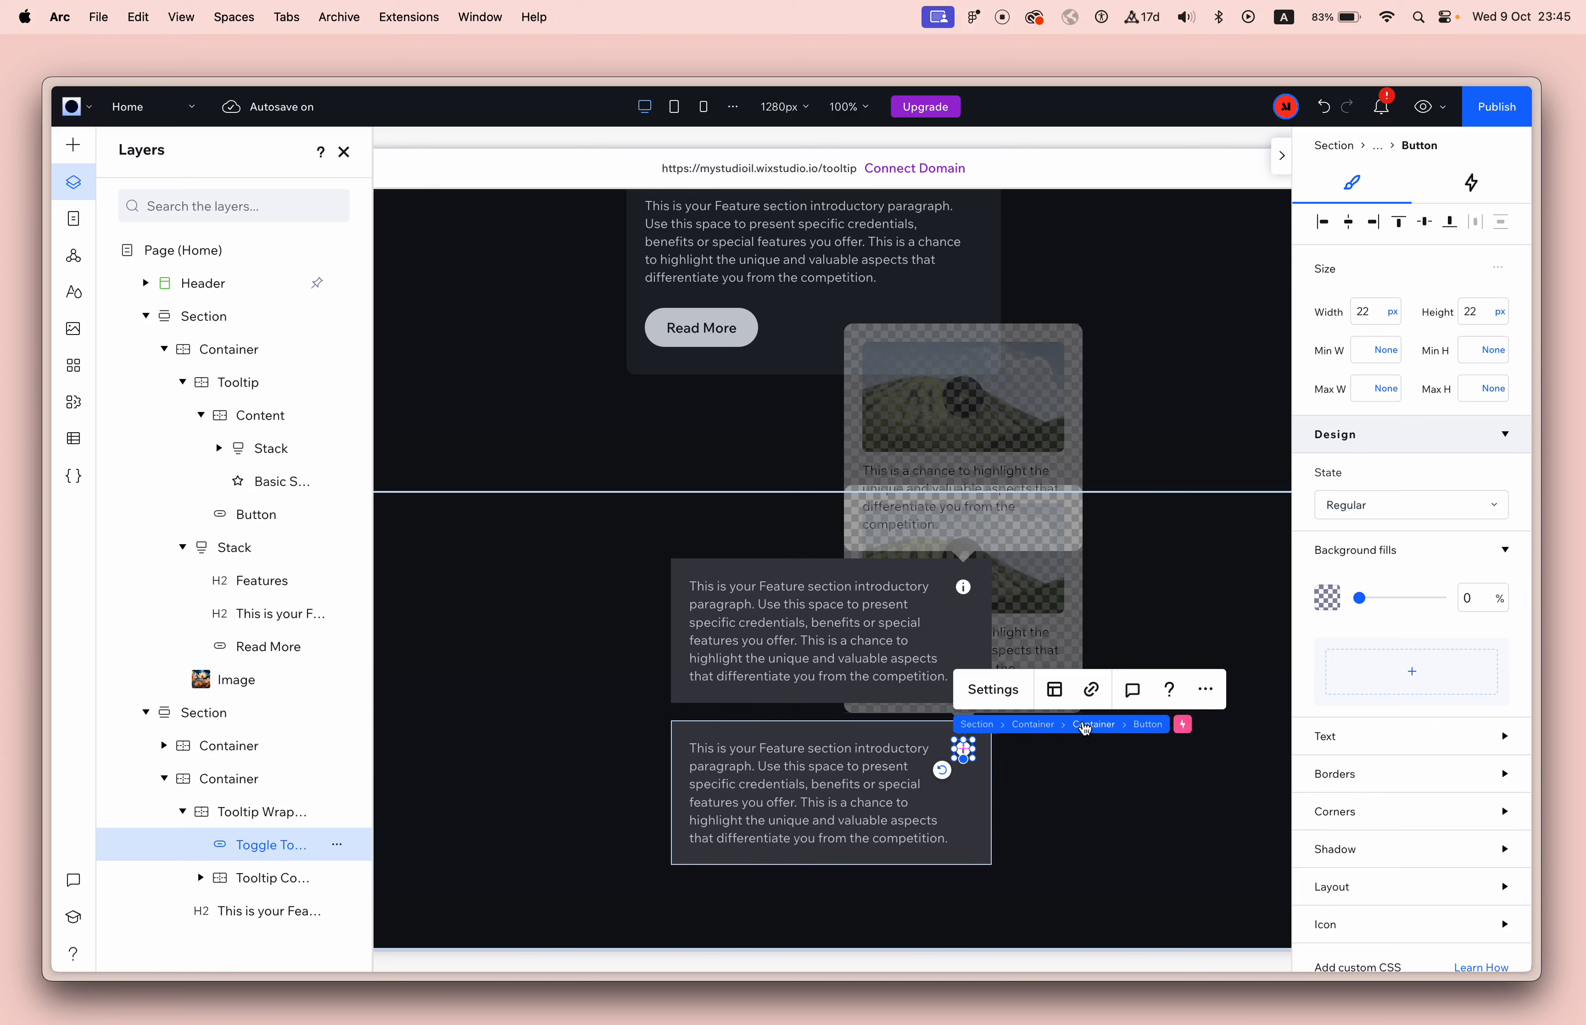
{"action": "left_click", "coordinate": [1084, 725]}
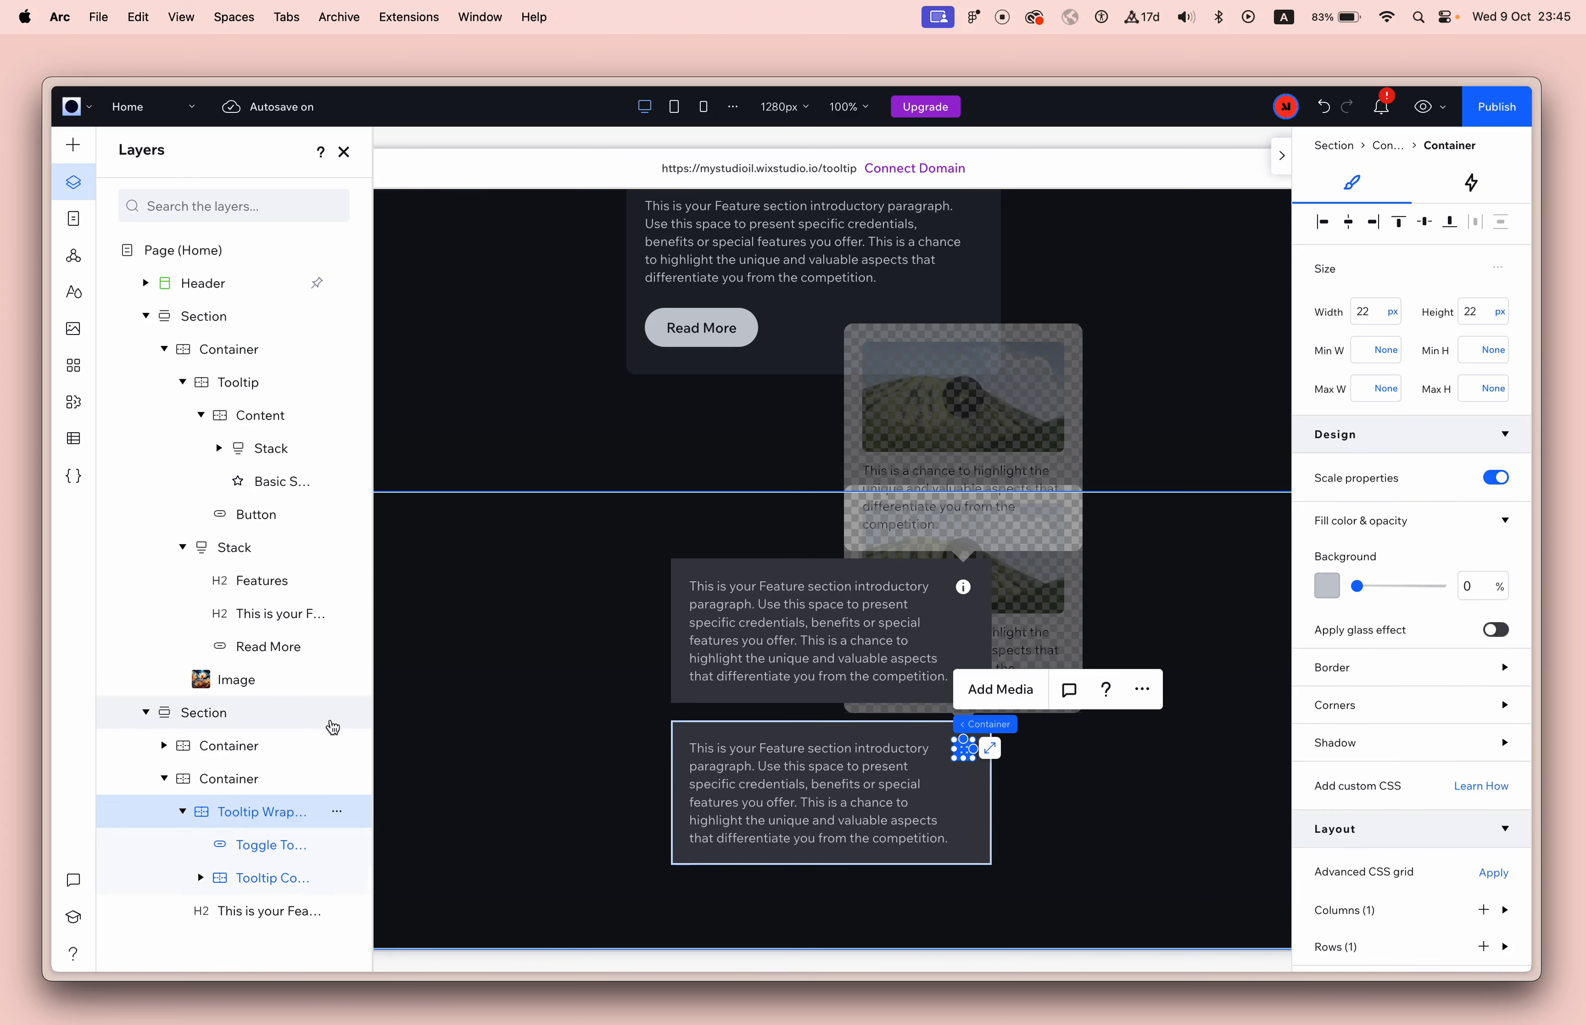
{"action": "left_click", "coordinate": [73, 475]}
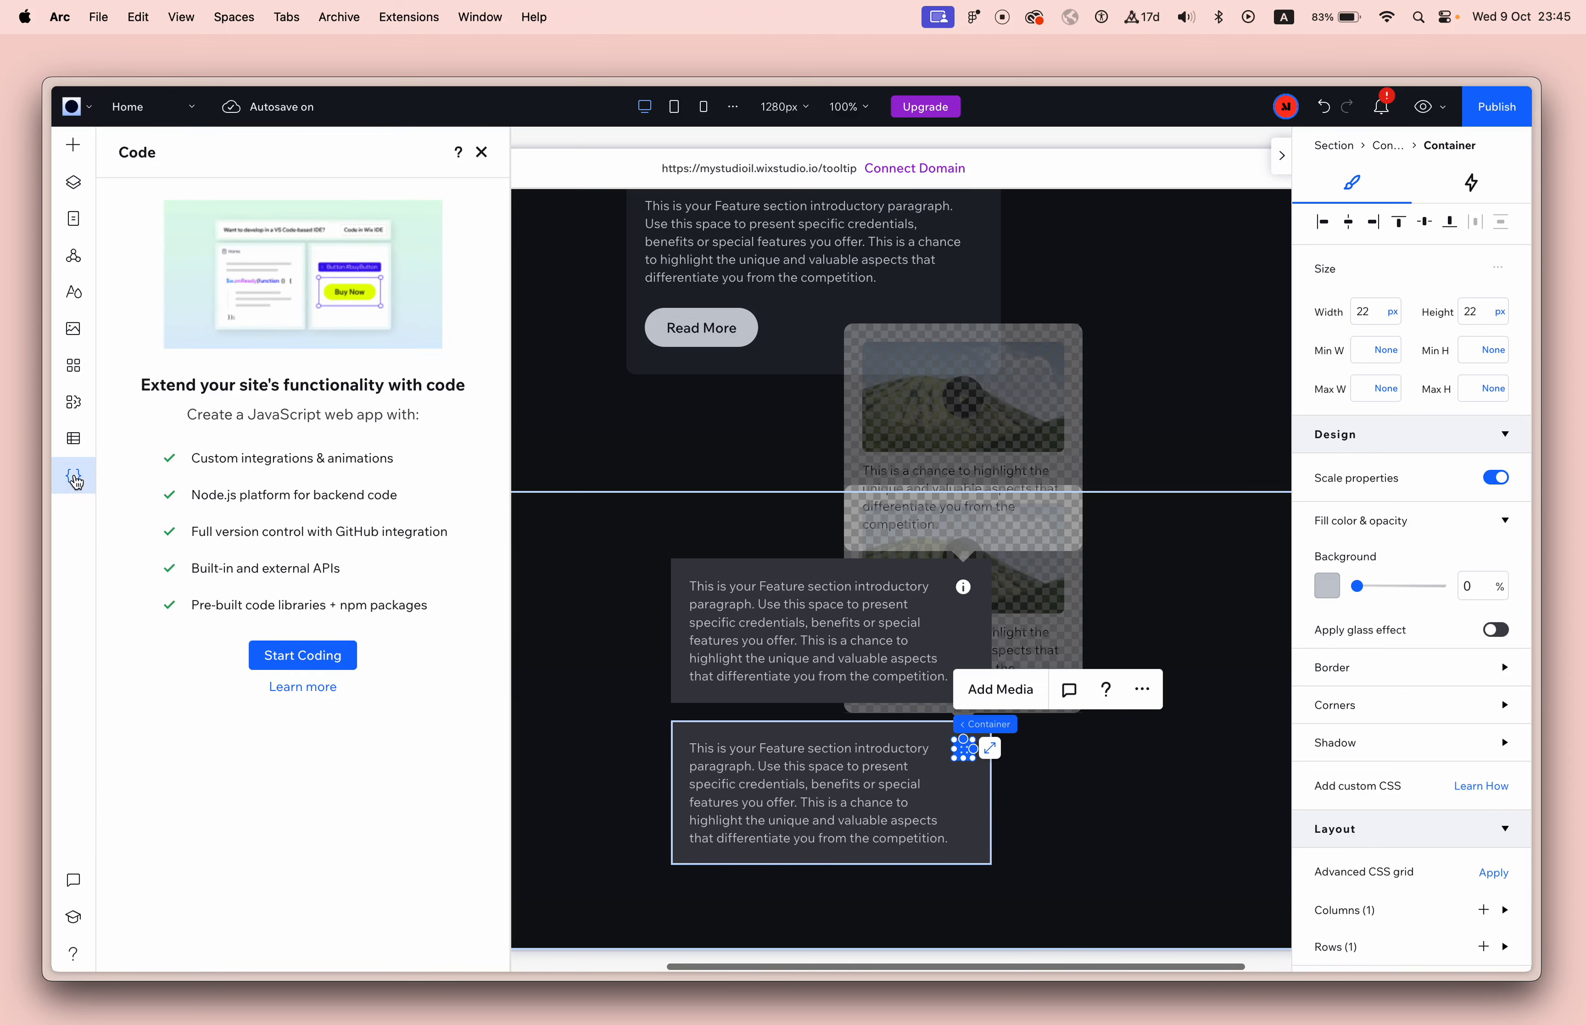
{"action": "left_click", "coordinate": [292, 656]}
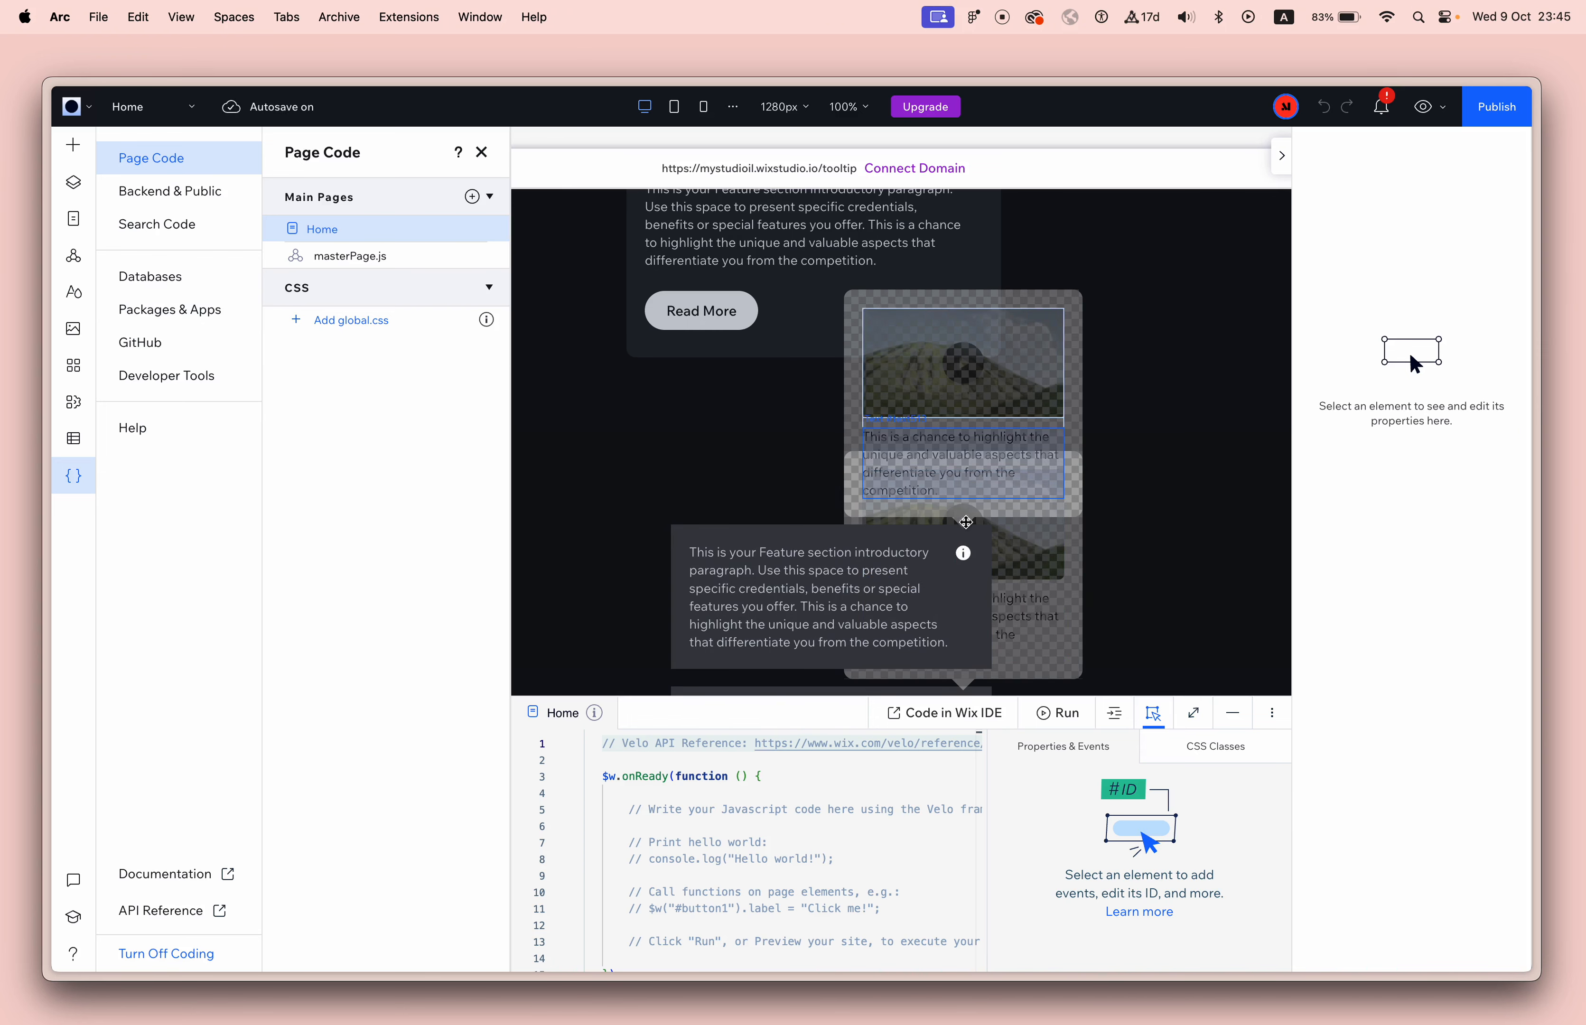
Show layer names instead of IDs and select the upper text box's Tooltip Wrapper.
{"action": "left_click", "coordinate": [963, 550]}
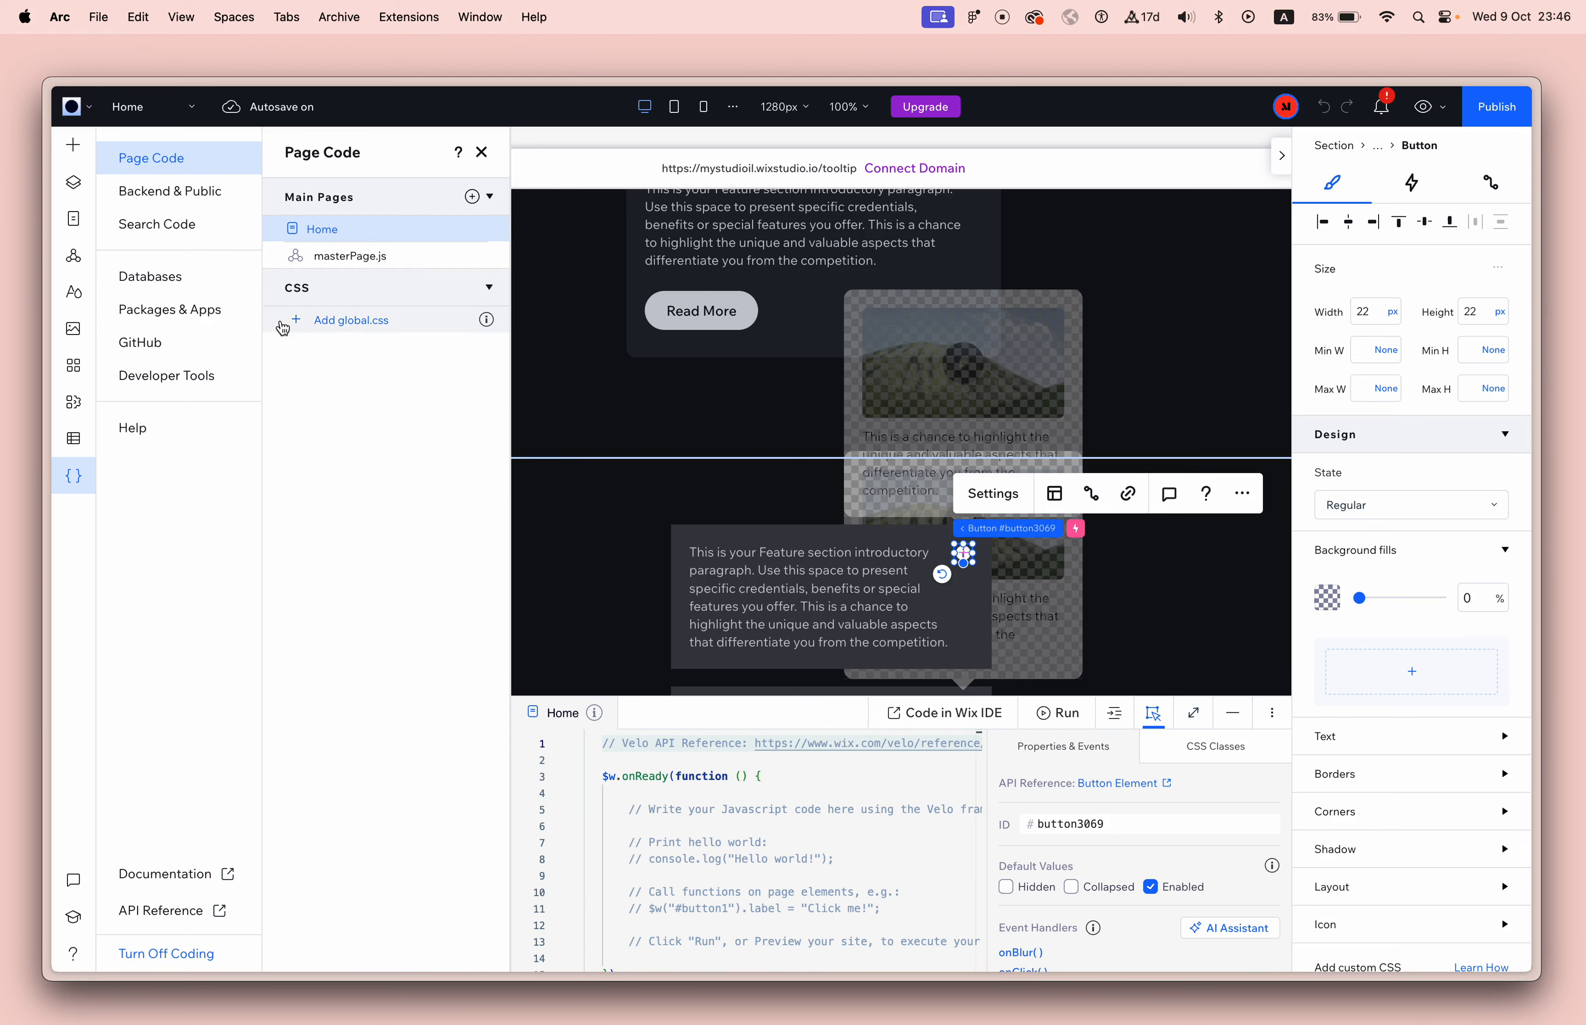
{"action": "left_click", "coordinate": [73, 186]}
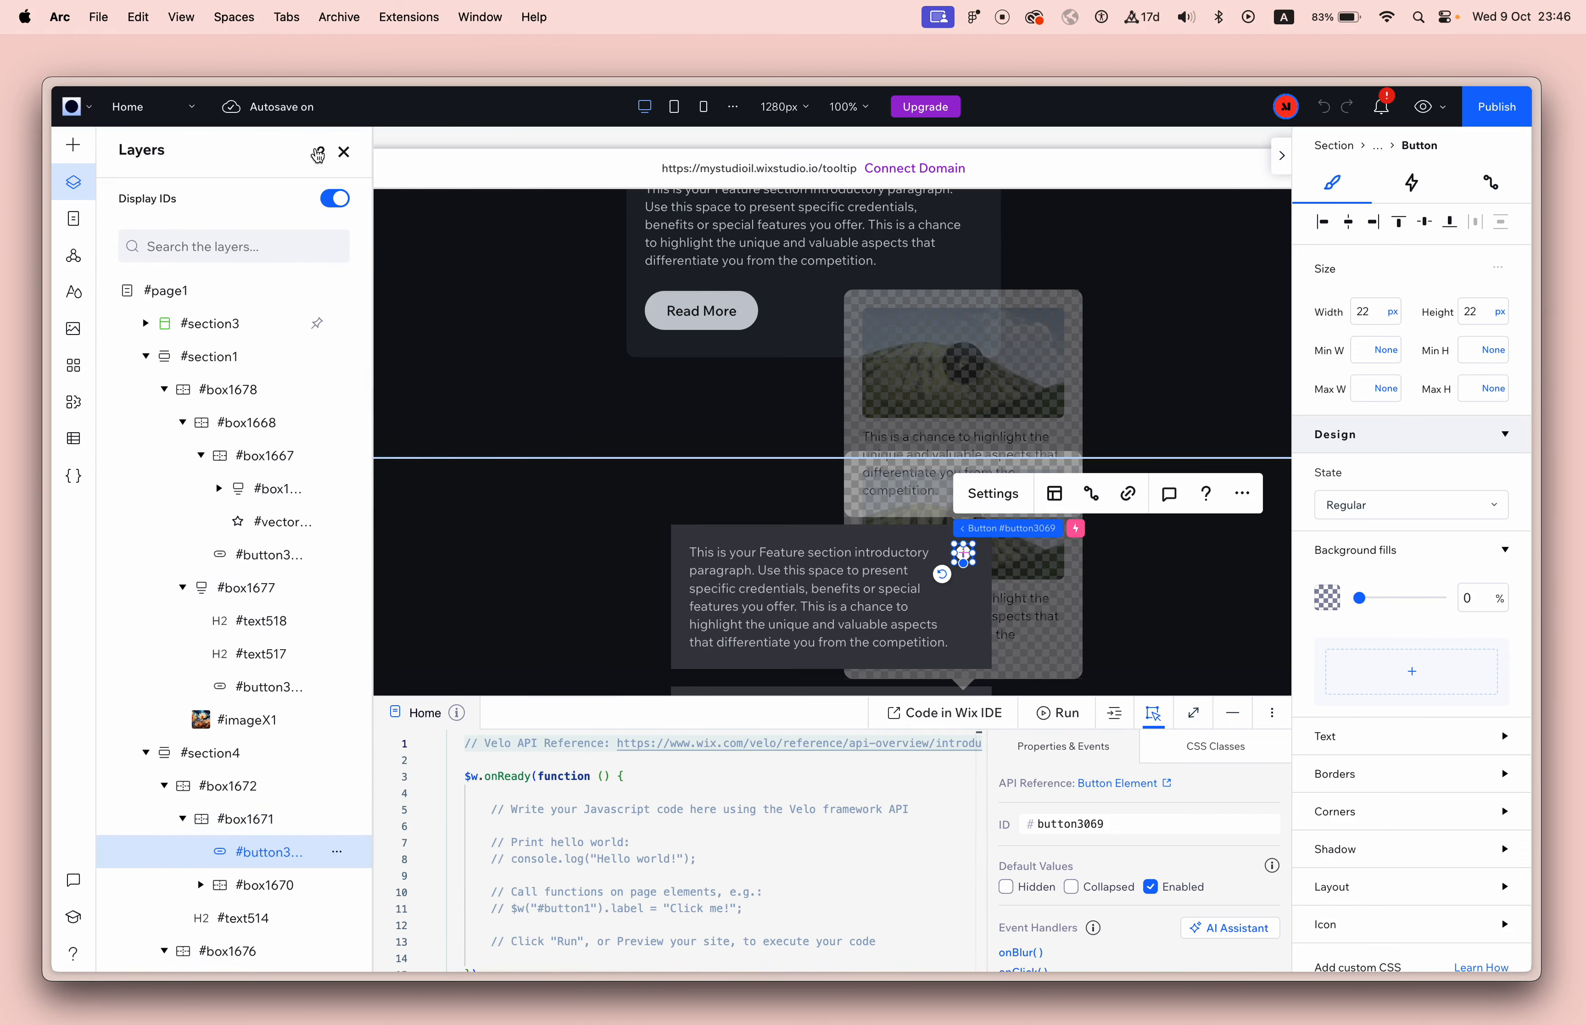
{"action": "left_click", "coordinate": [327, 203]}
{"action": "left_click", "coordinate": [286, 818]}
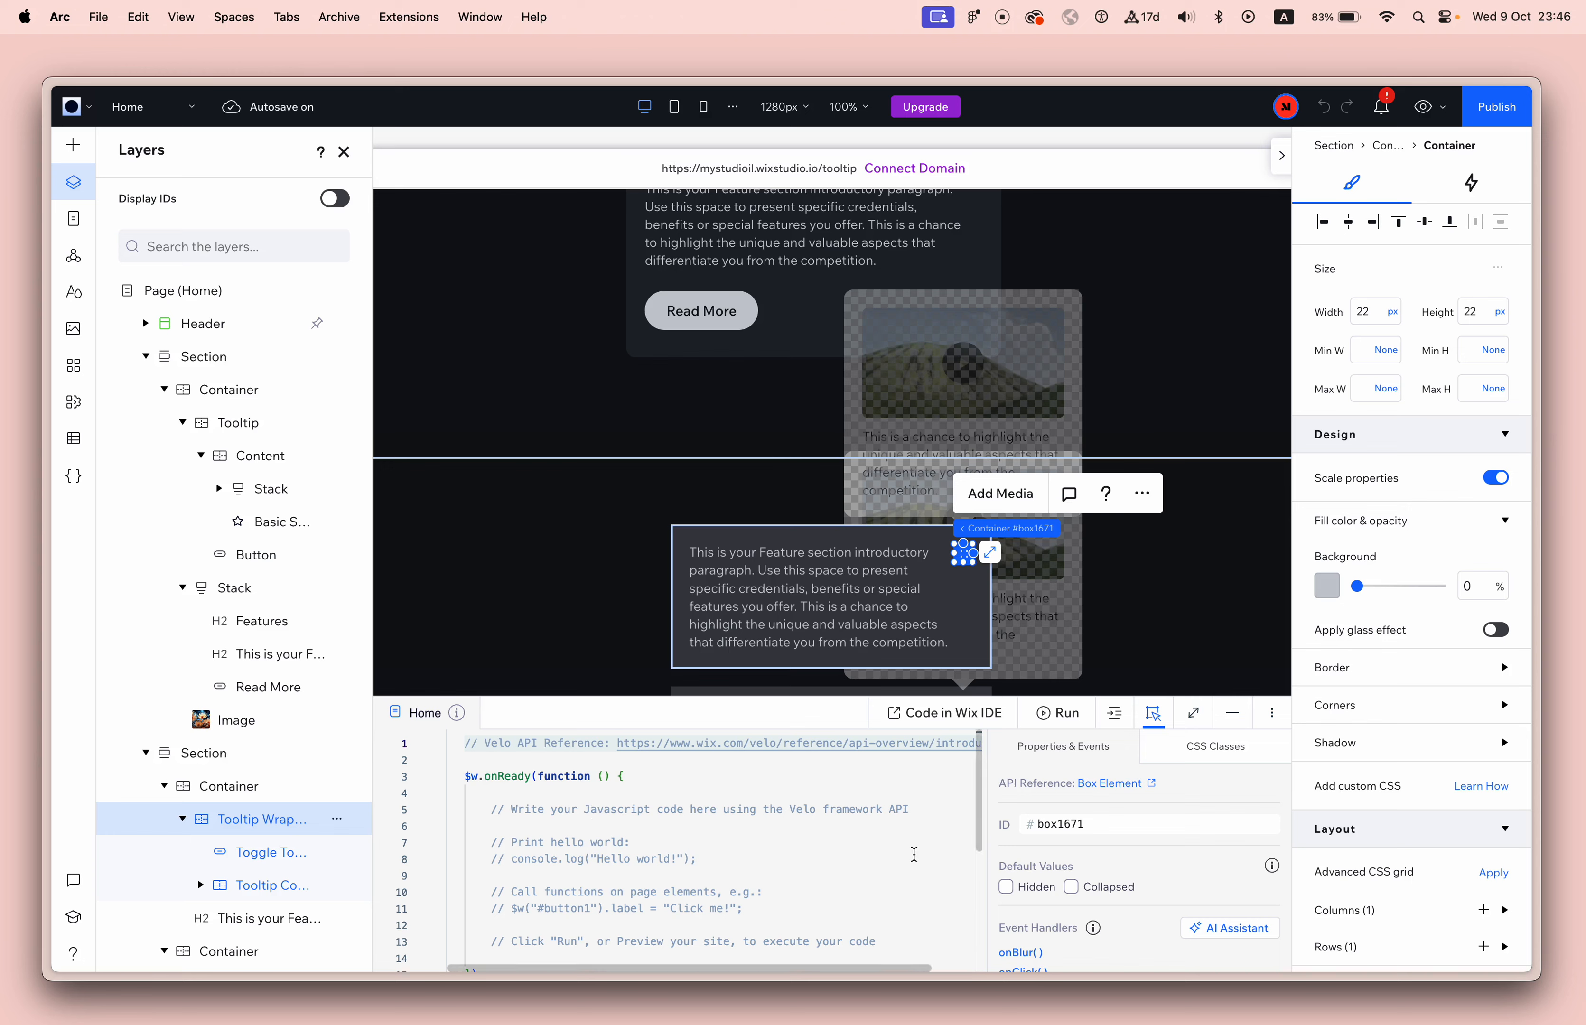
Add a global.css file and assign the custom CSS class "tooltip" to the upper Tooltip Wrapper.
{"action": "left_click", "coordinate": [1217, 755]}
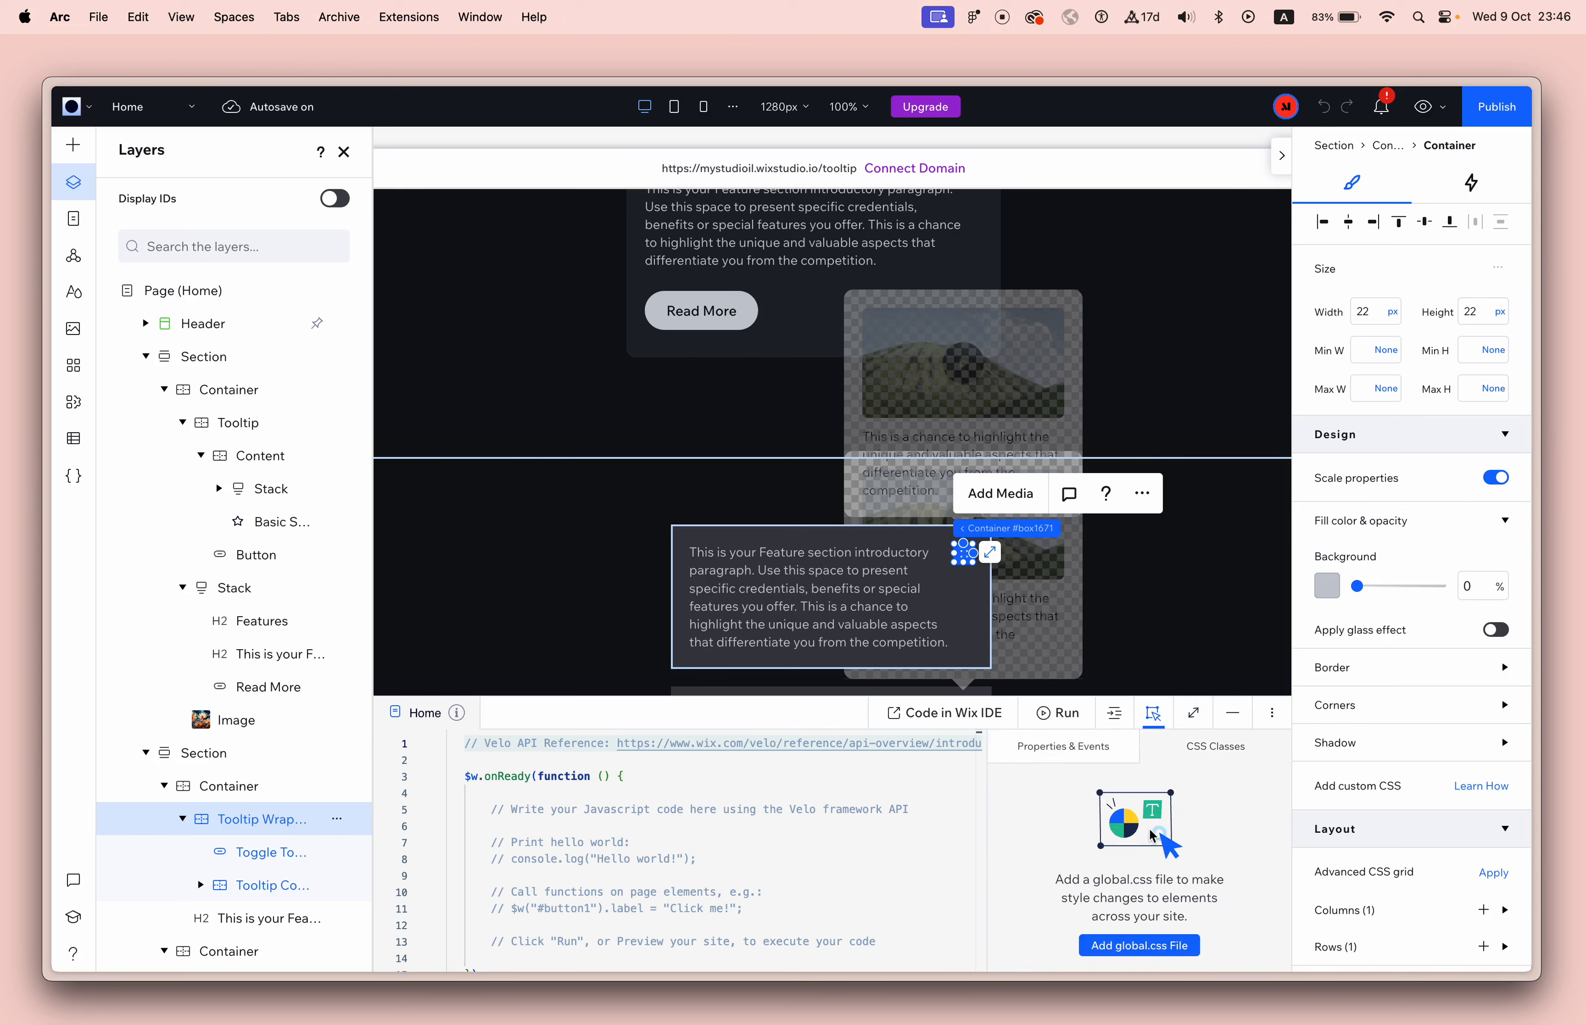
{"action": "left_click", "coordinate": [1151, 943]}
{"action": "left_click", "coordinate": [1112, 855]}
{"action": "type", "text": "tootltip"}
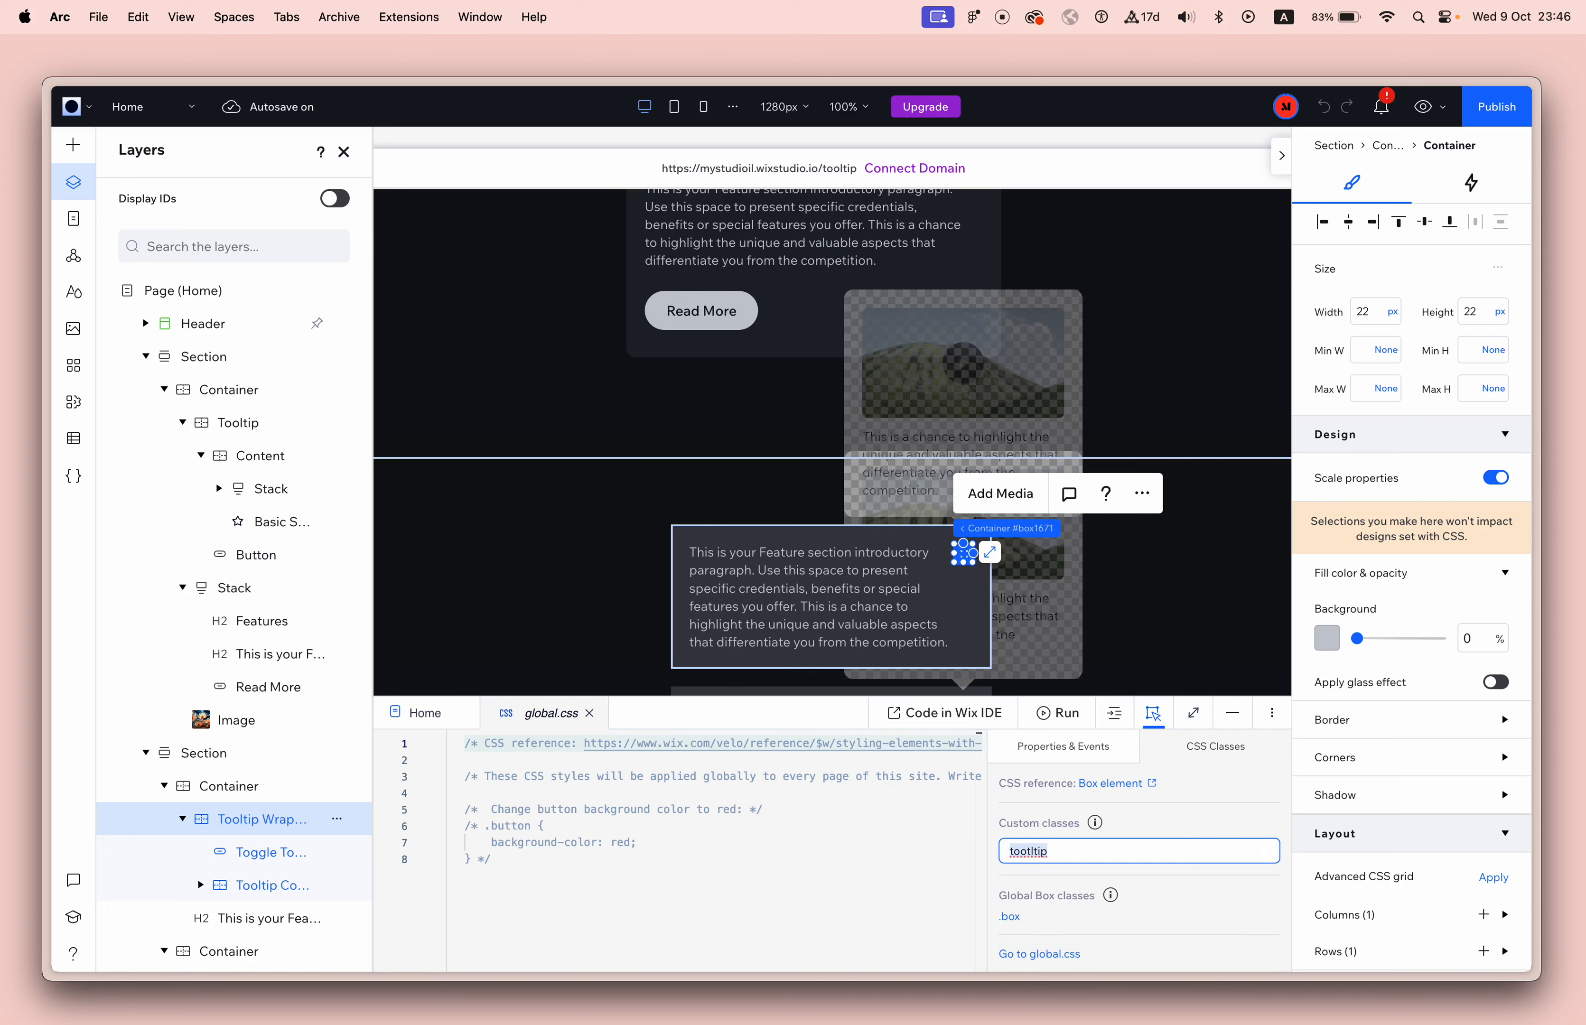
{"action": "type", "text": "t"}
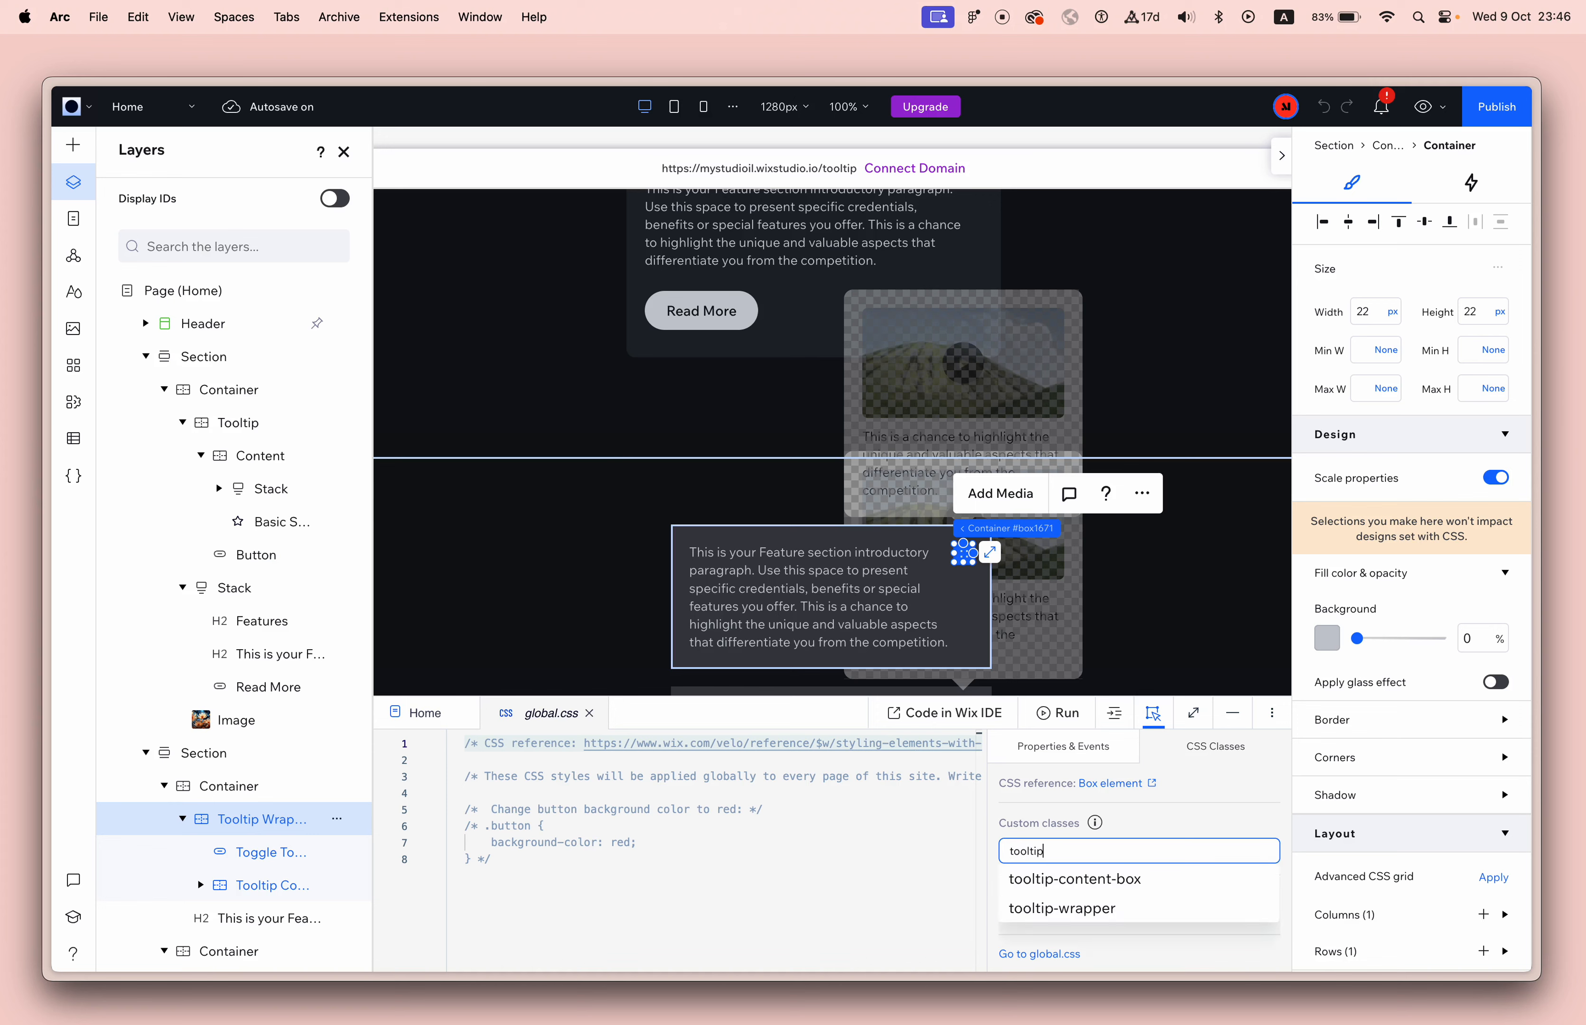
{"action": "type", "text": "ooltip"}
{"action": "key", "text": "Return"}
Replace the default contents of global.css with a .tooltip rule that sets z-index: 1;.
{"action": "left_click", "coordinate": [661, 888]}
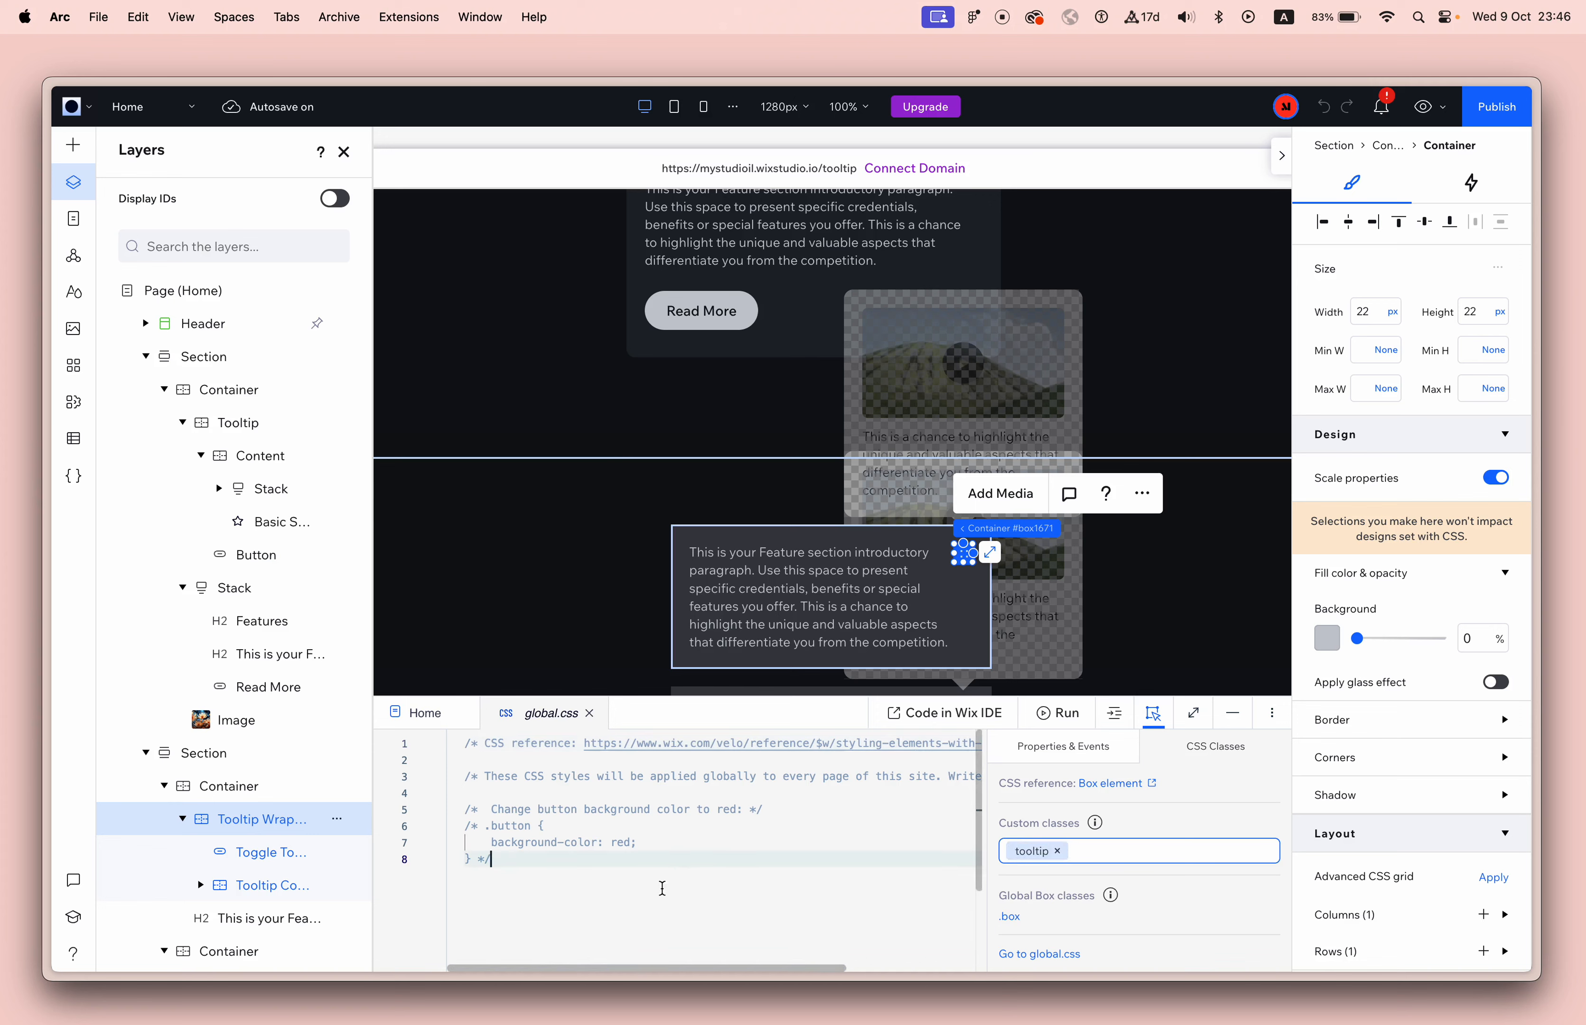
{"action": "key", "text": "super+a"}
{"action": "key", "text": "BackSpace"}
{"action": "type", "text": ".tooltip"}
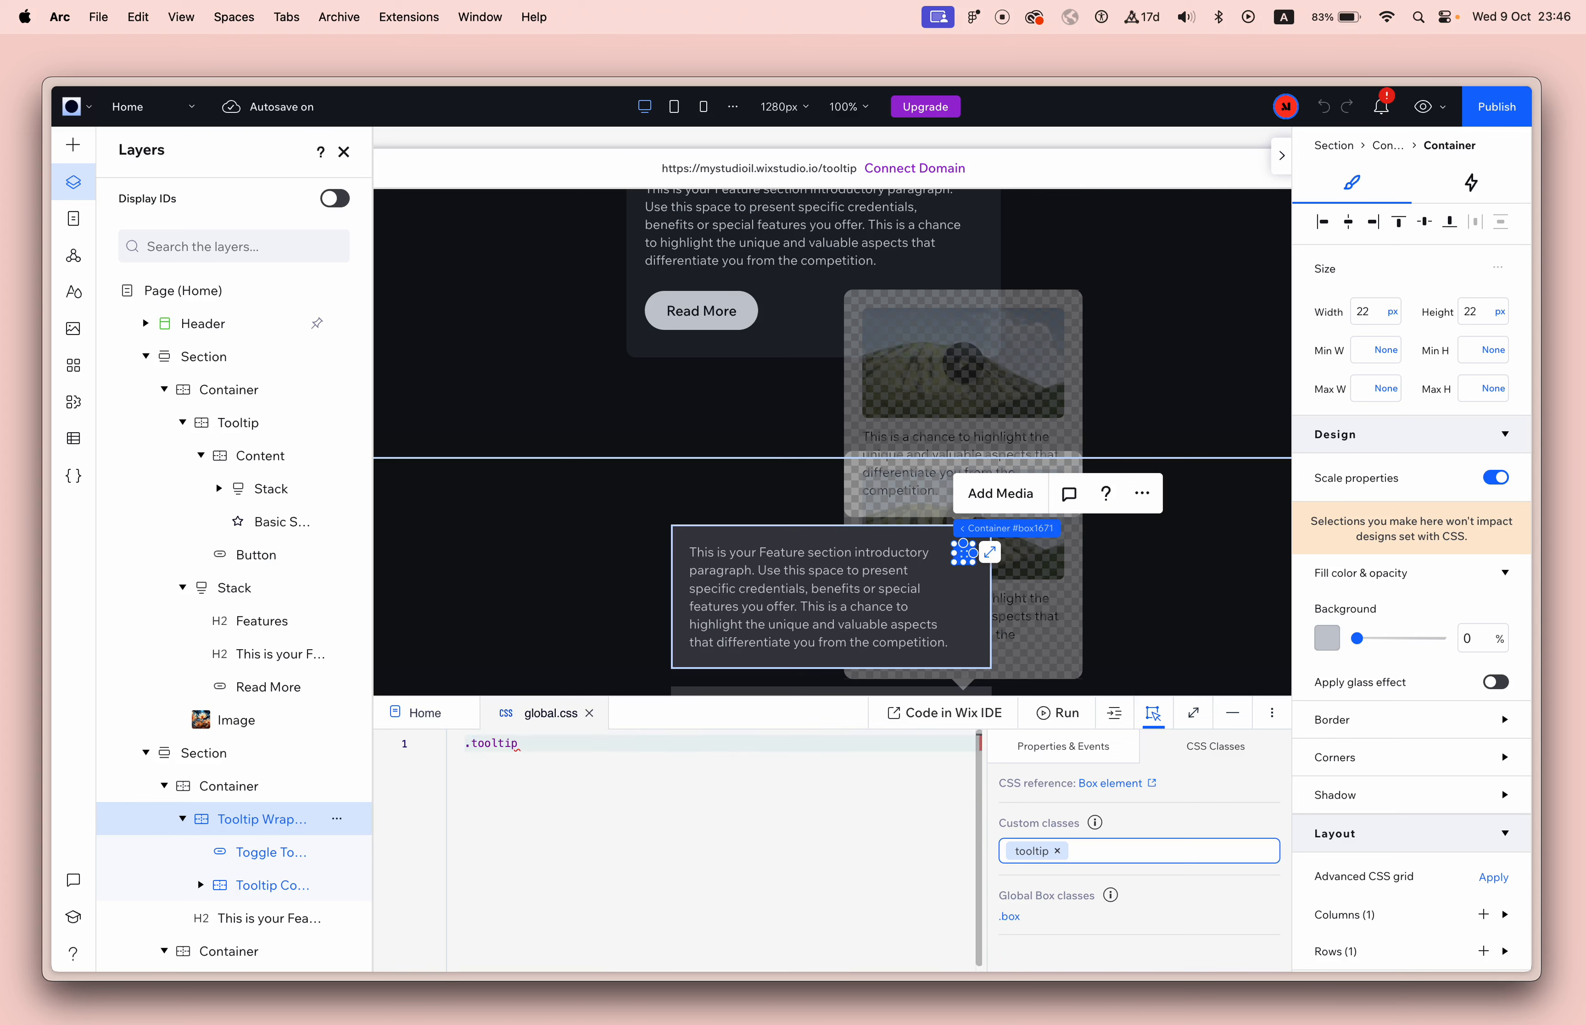
{"action": "type", "text": "{"}
{"action": "key", "text": "Return"}
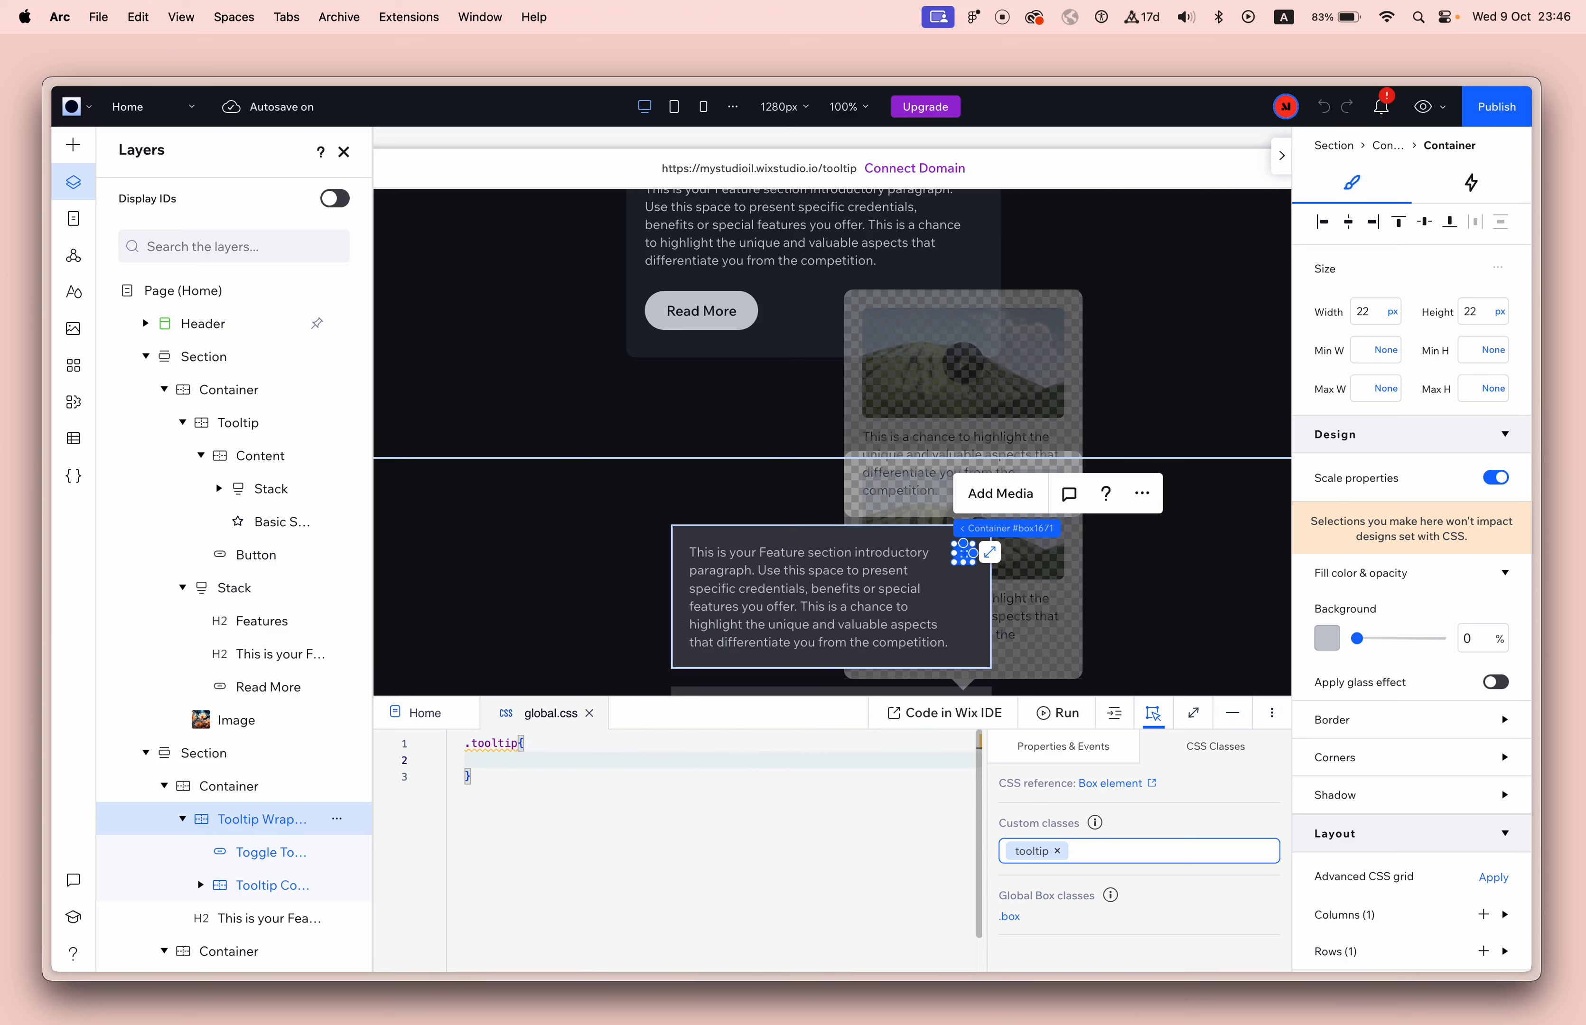
{"action": "type", "text": "z-in"}
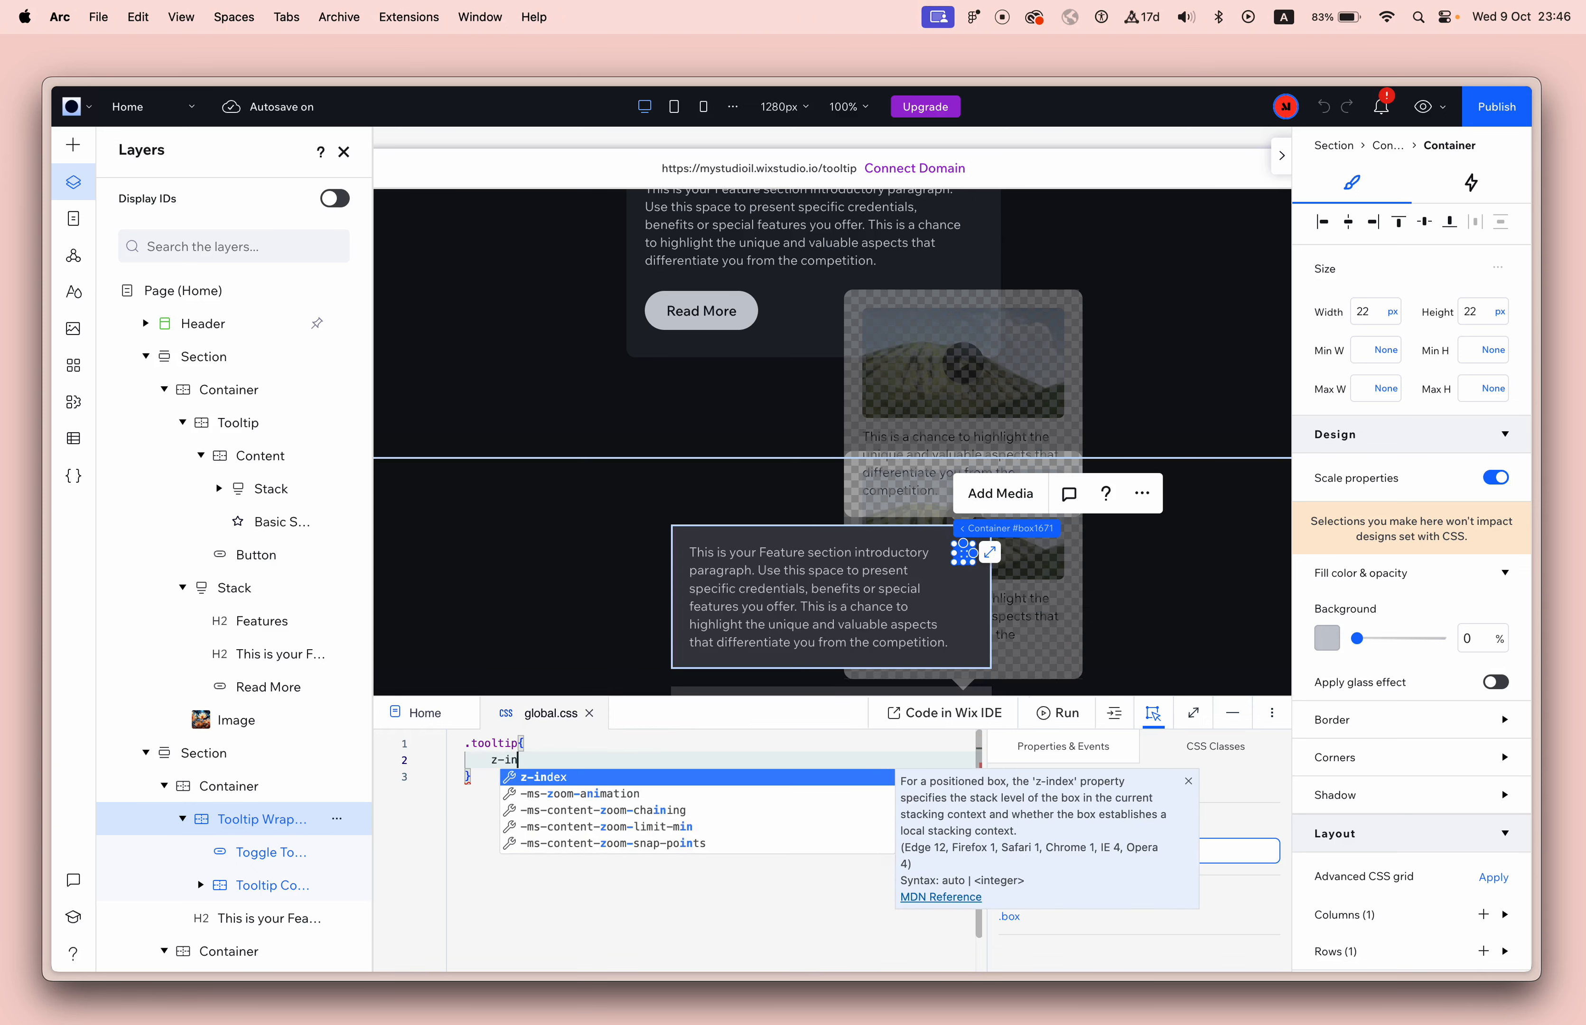
{"action": "type", "text": "dex: 1;"}
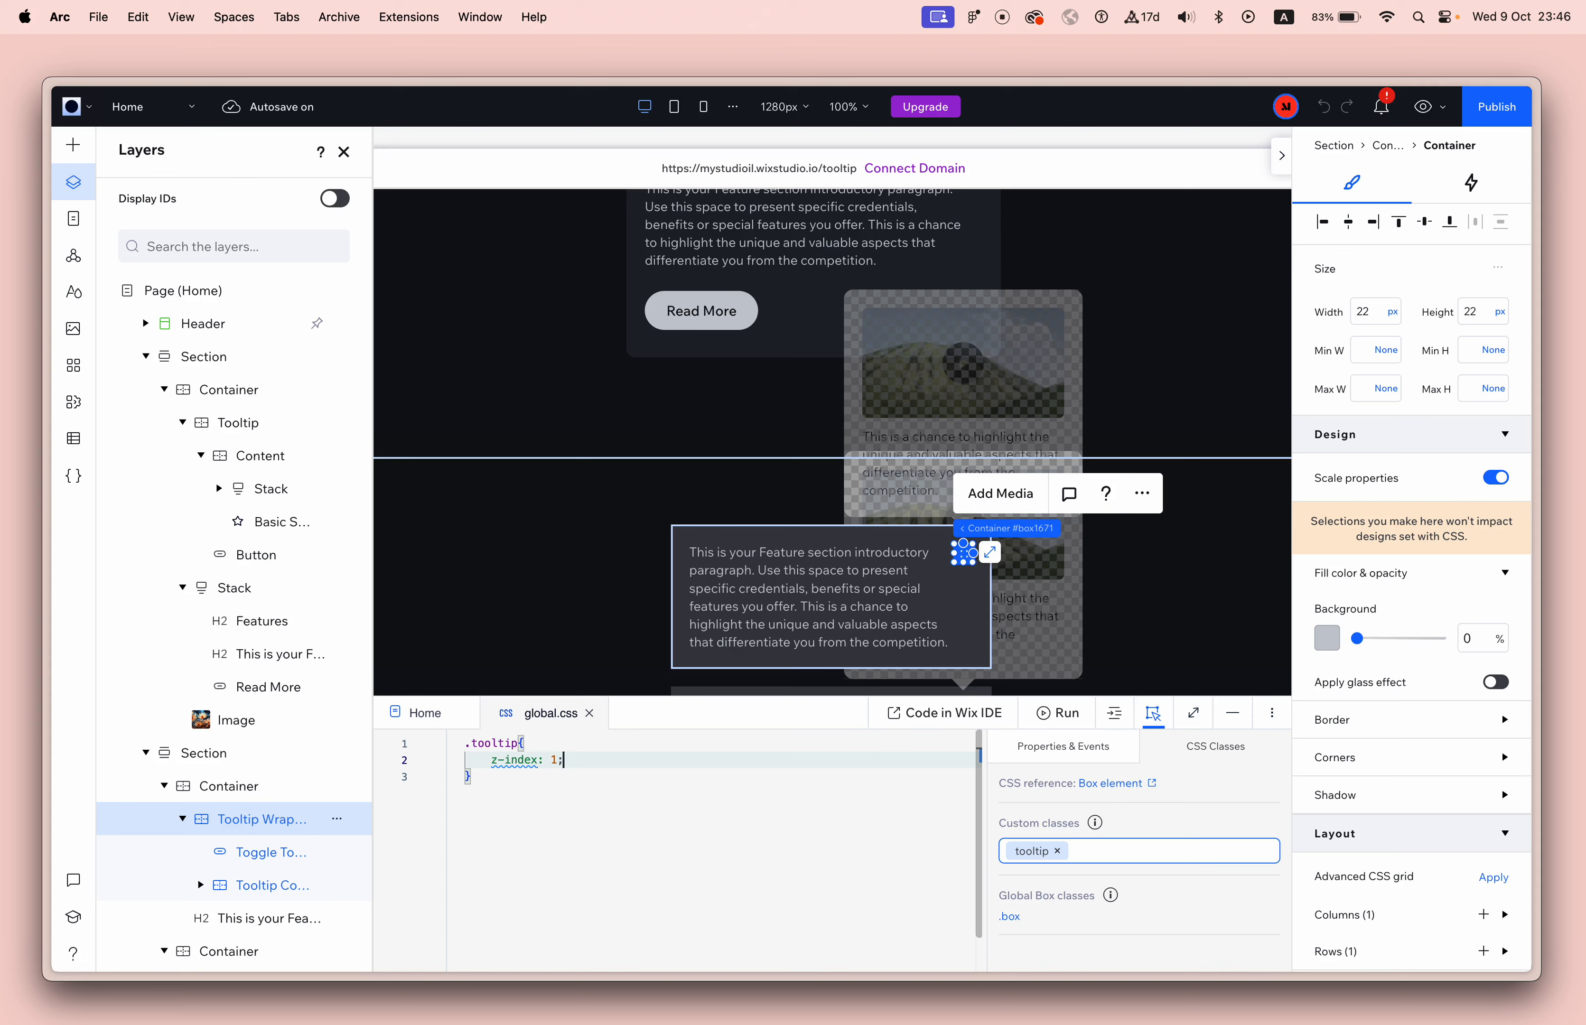
{"action": "left_click", "coordinate": [695, 951]}
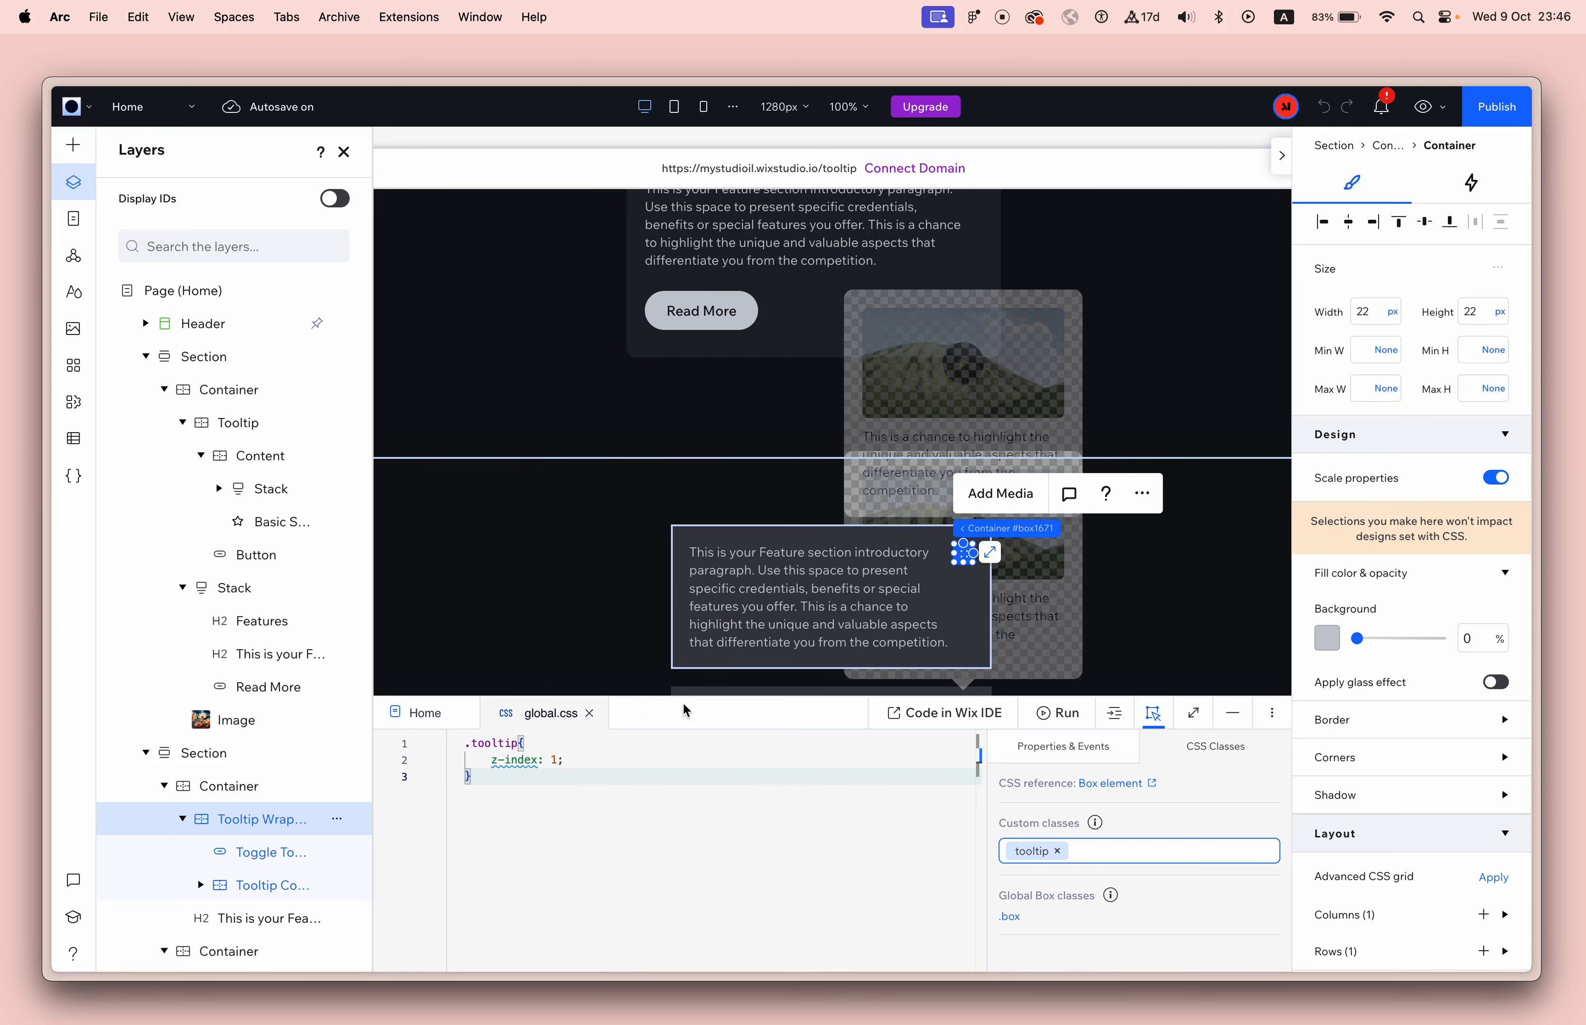
Assign the custom CSS class "tooltip" to the lower text box's Tooltip Wrapper and collapse the code panel.
{"action": "left_click", "coordinate": [1220, 719]}
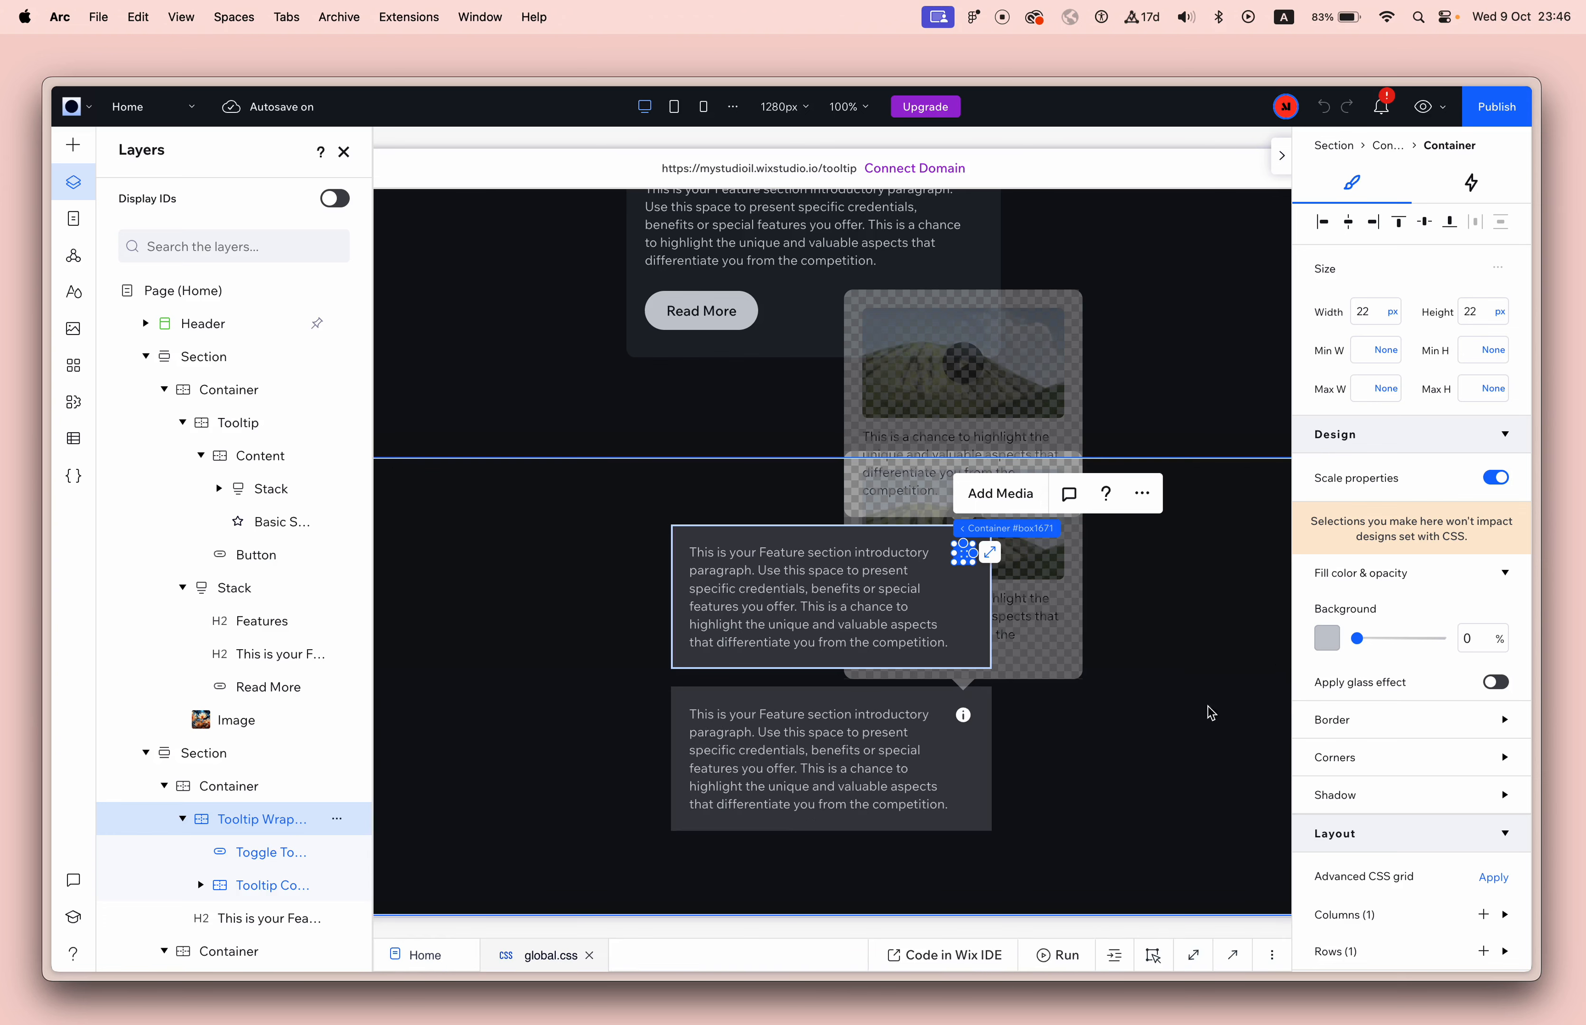
{"action": "left_click", "coordinate": [965, 717]}
{"action": "left_click", "coordinate": [1232, 955]}
{"action": "left_click", "coordinate": [1136, 853]}
{"action": "left_click", "coordinate": [1157, 936]}
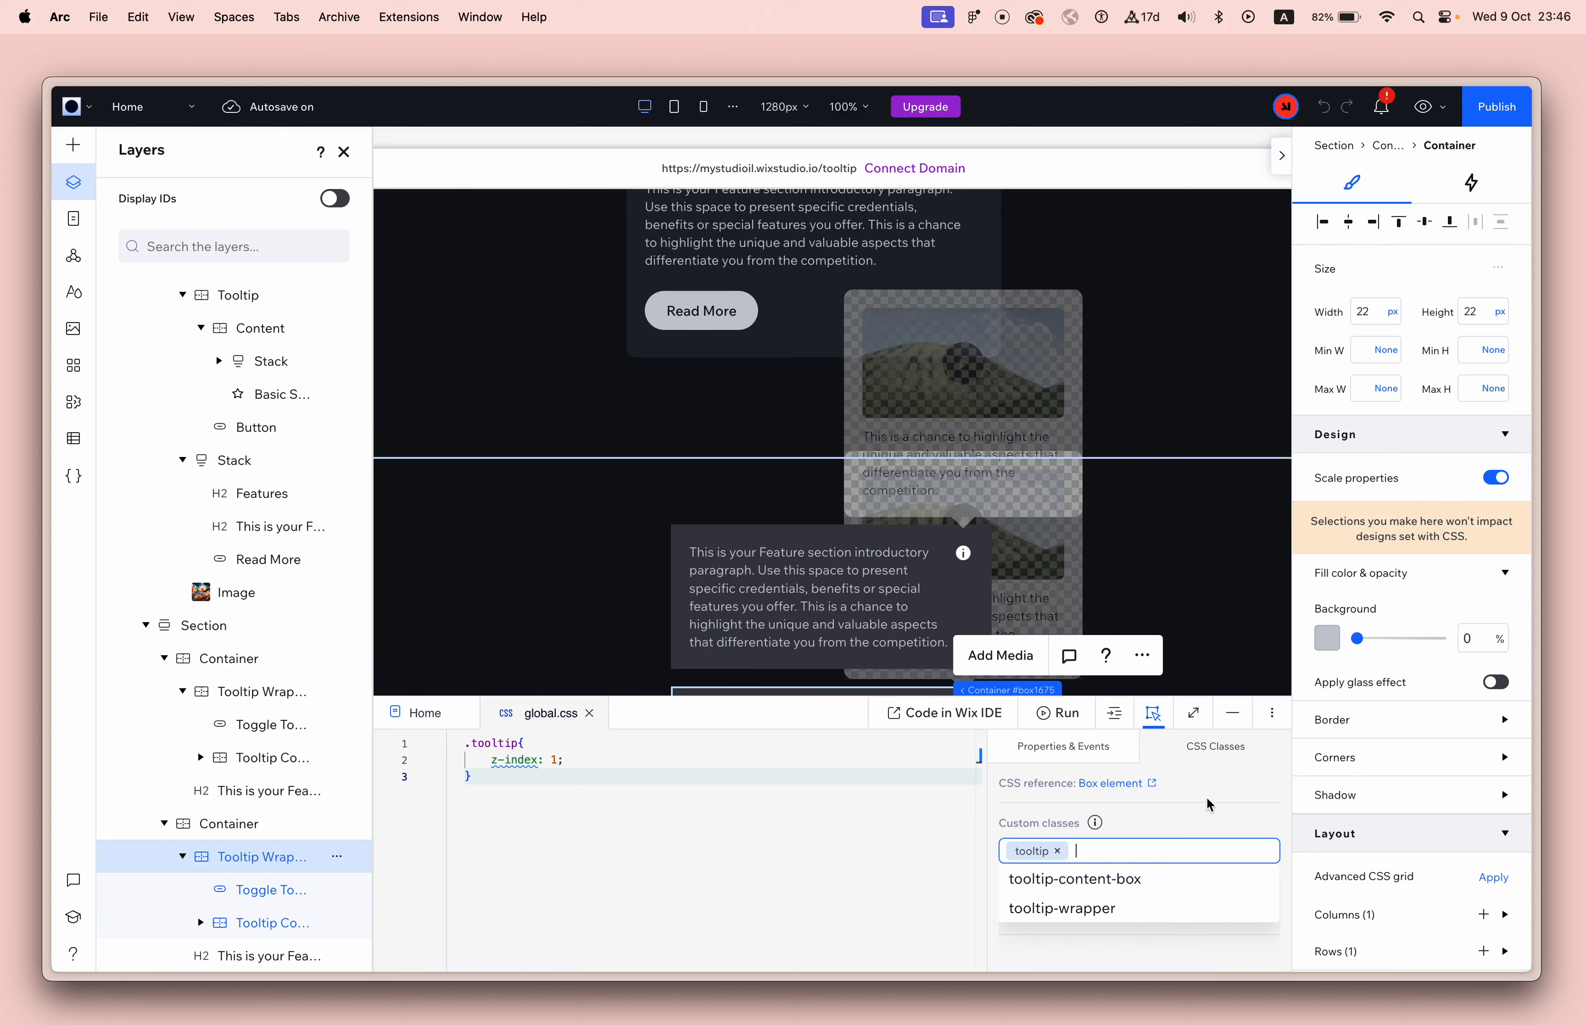
{"action": "left_click", "coordinate": [1228, 722]}
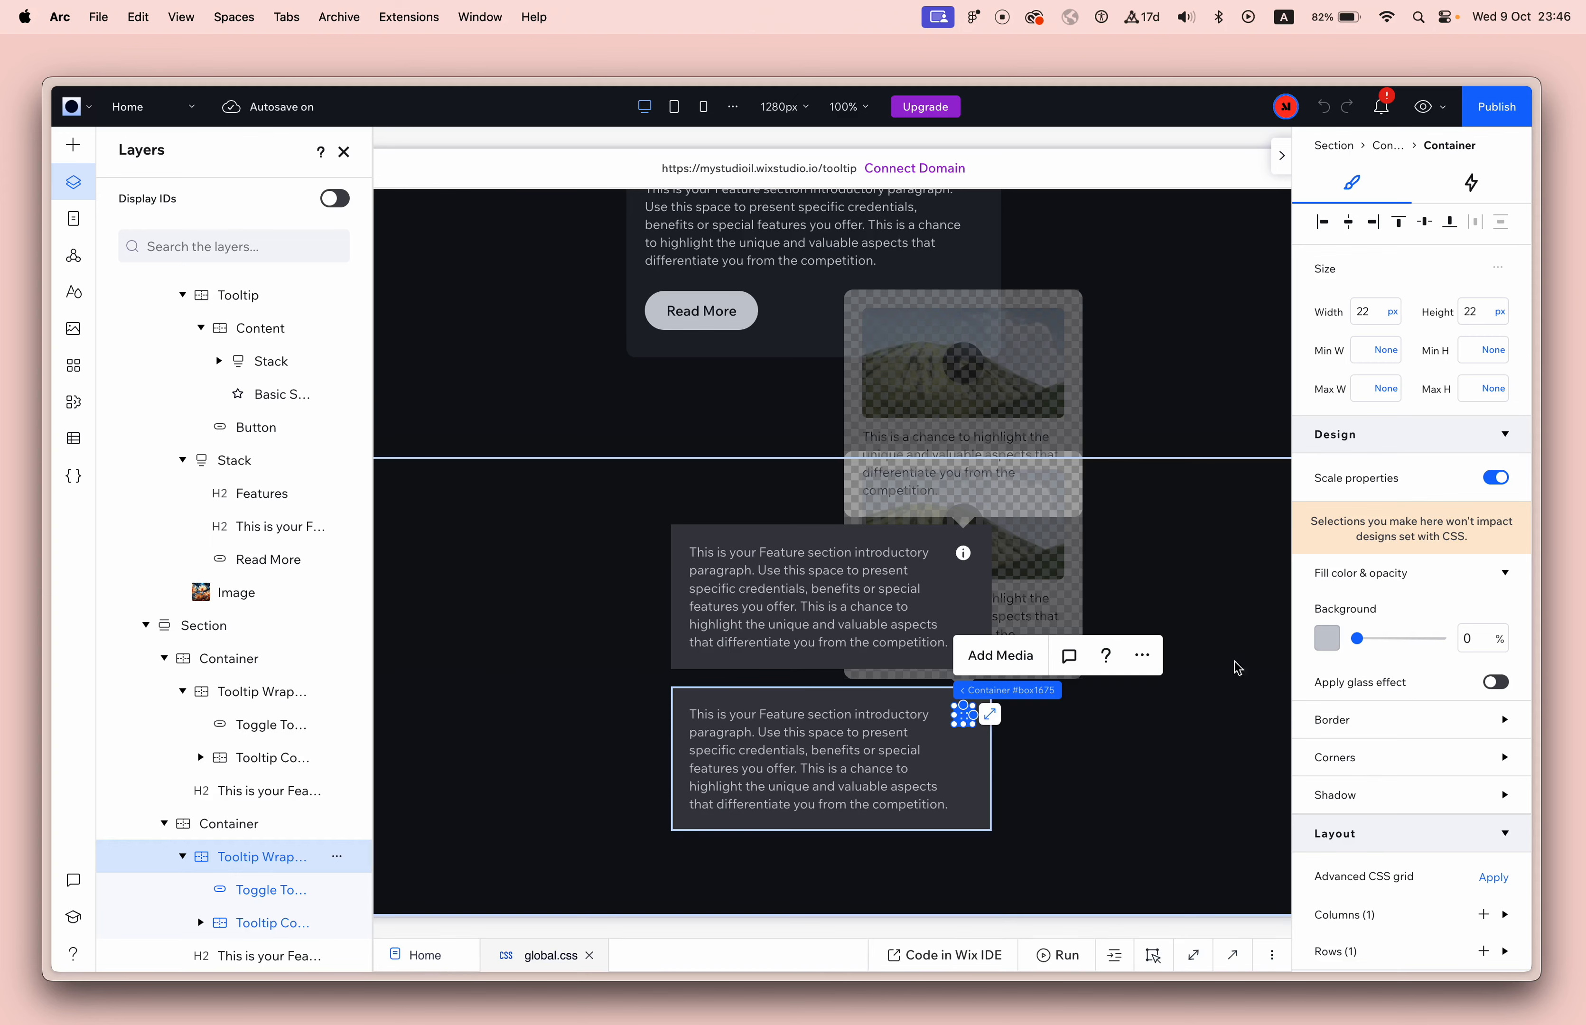
Preview the site, toggle the lower text box's tooltip with its info button, and return to editing.
{"action": "left_click", "coordinate": [345, 153]}
{"action": "left_click", "coordinate": [1423, 107]}
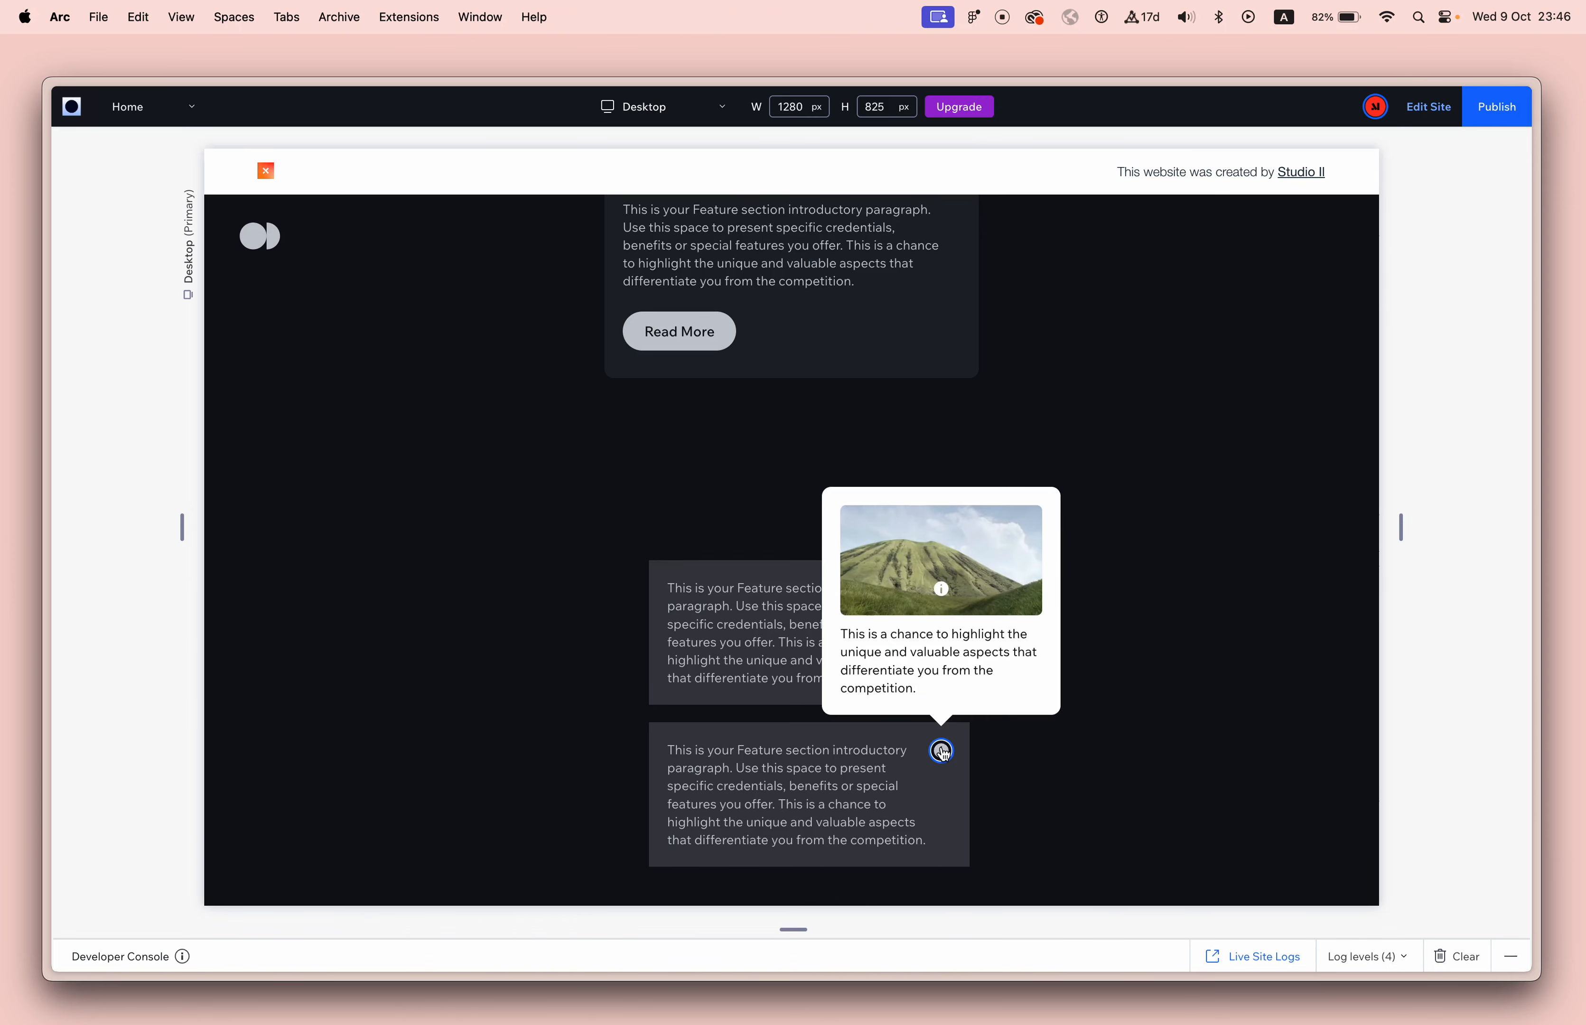
{"action": "left_click", "coordinate": [941, 752]}
{"action": "left_click", "coordinate": [941, 753]}
{"action": "left_click", "coordinate": [1427, 107]}
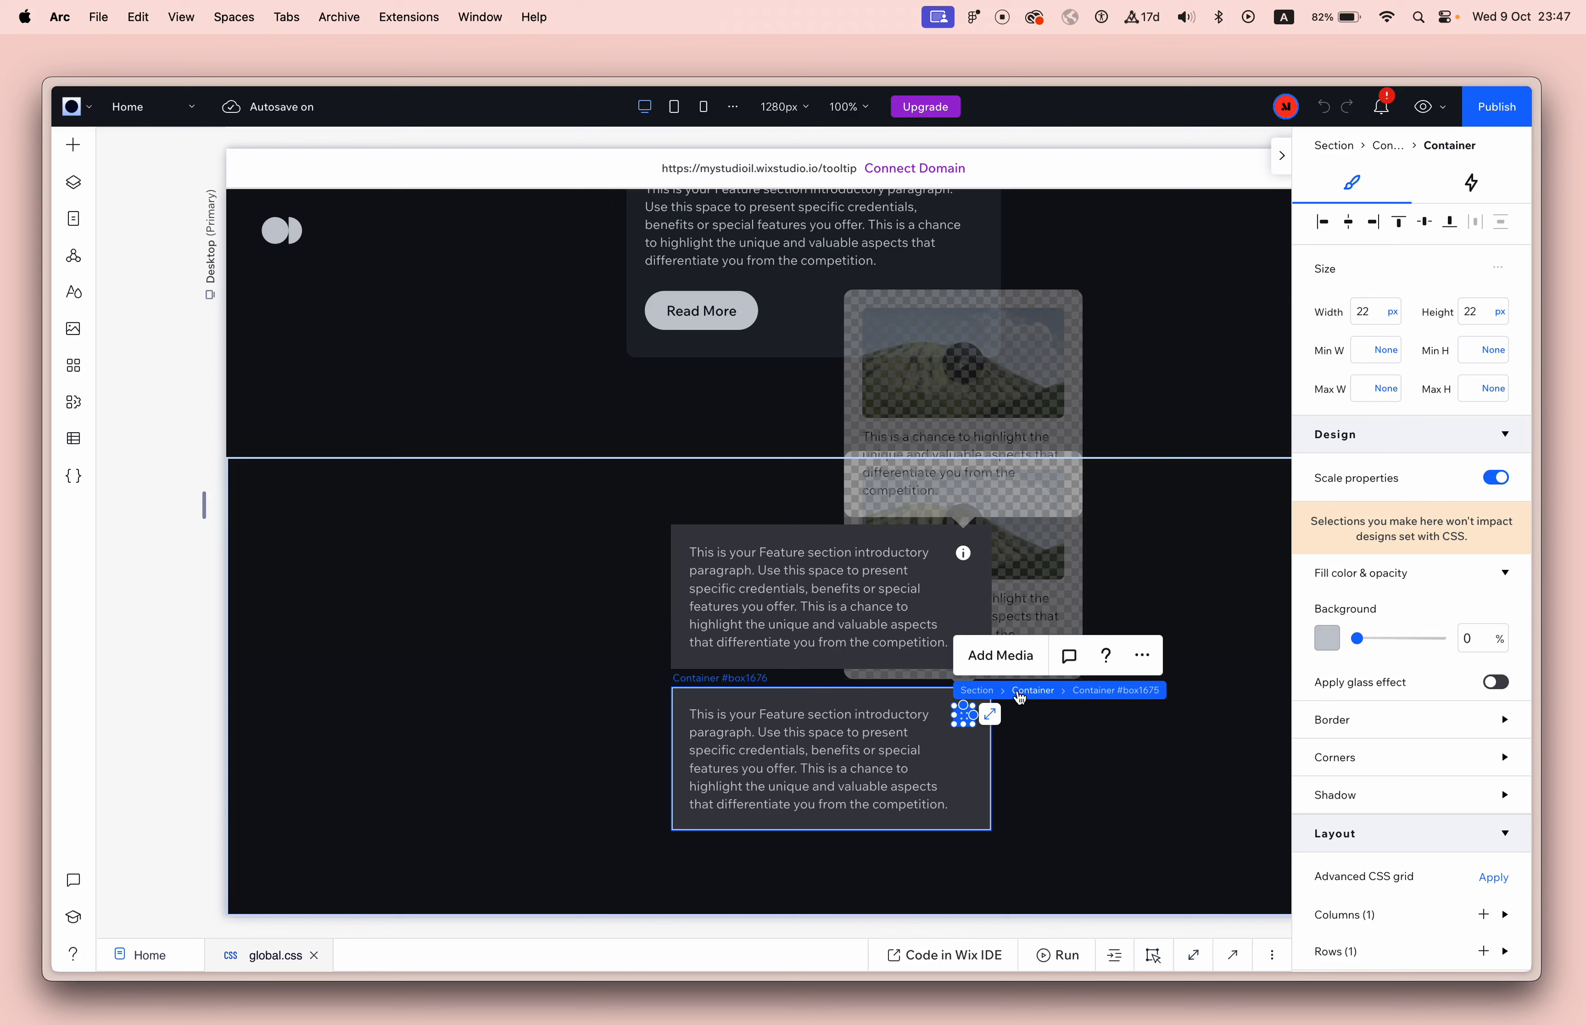
Copy the upper text box's Tooltip Wrapper and paste it directly into the section.
{"action": "left_click", "coordinate": [73, 181]}
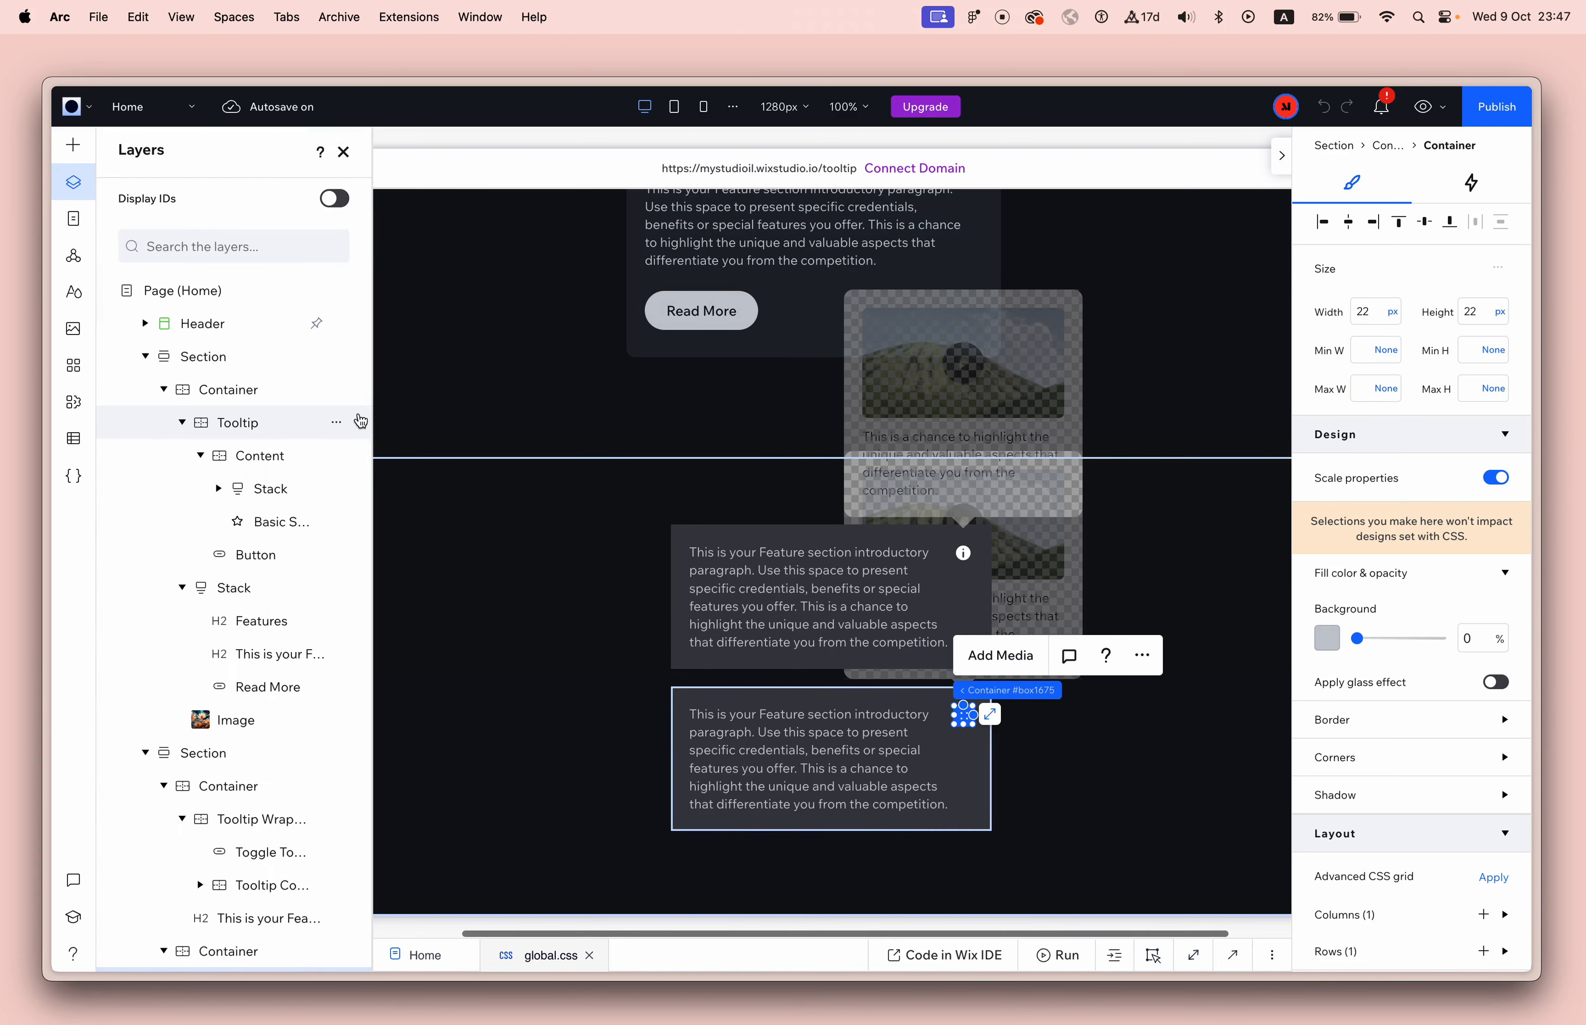
{"action": "left_click", "coordinate": [294, 819]}
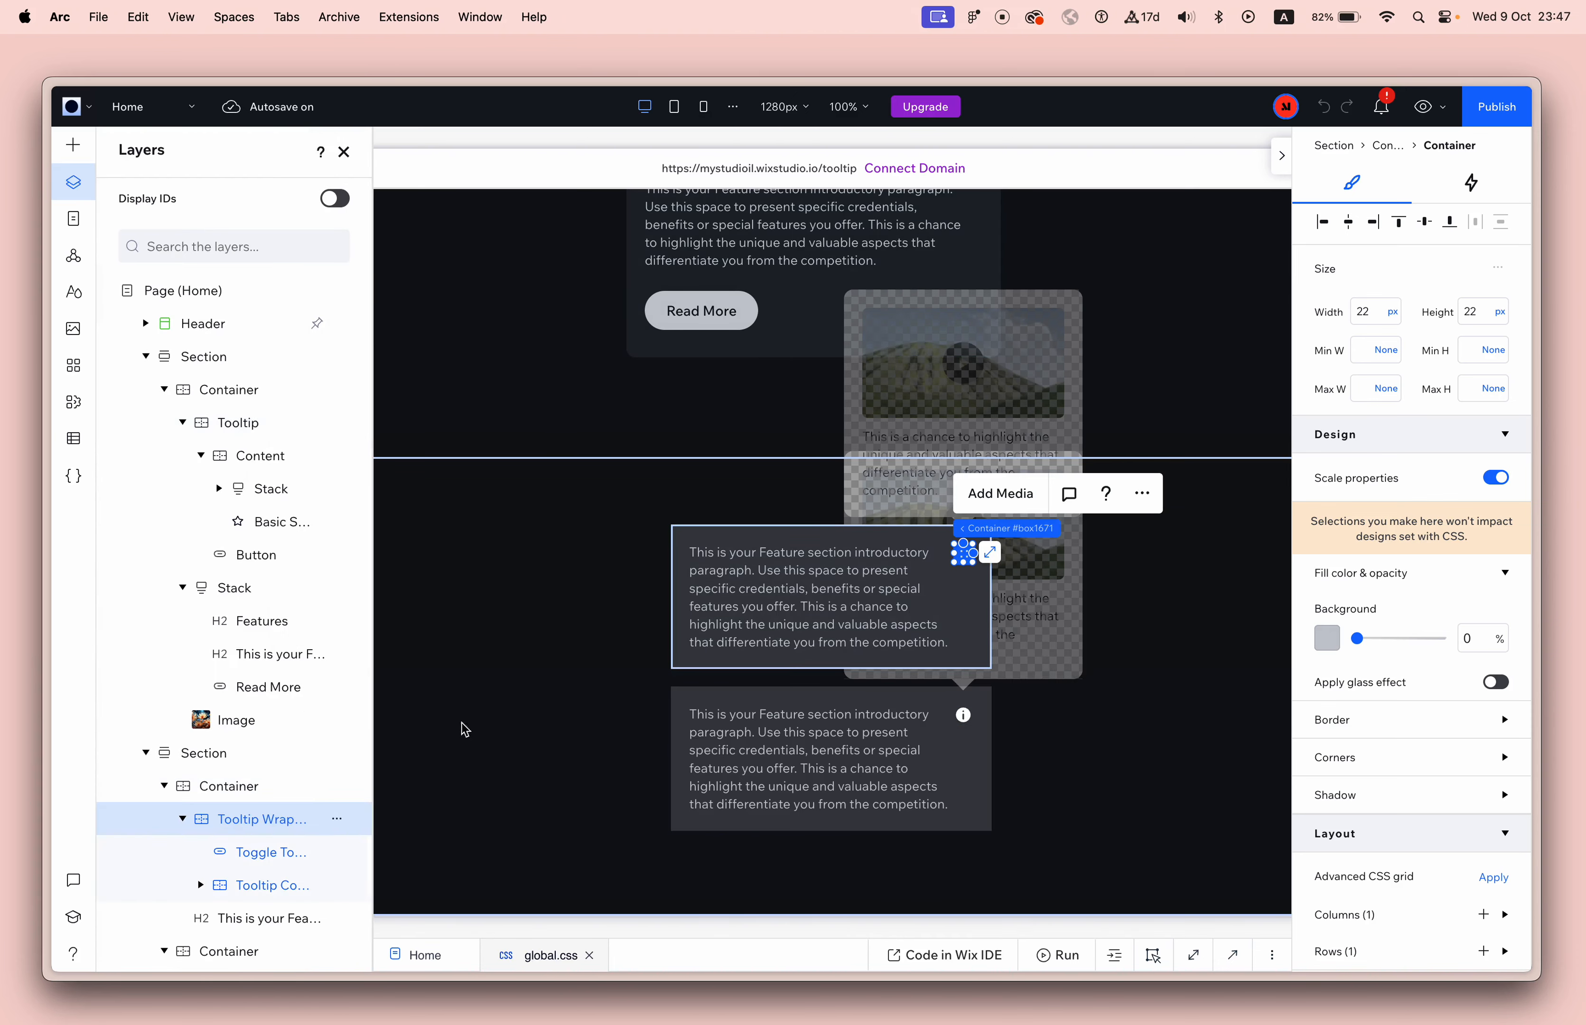
{"action": "key", "text": "super+c"}
{"action": "left_click", "coordinate": [516, 691]}
{"action": "key", "text": "super+v"}
{"action": "left_click", "coordinate": [812, 686]}
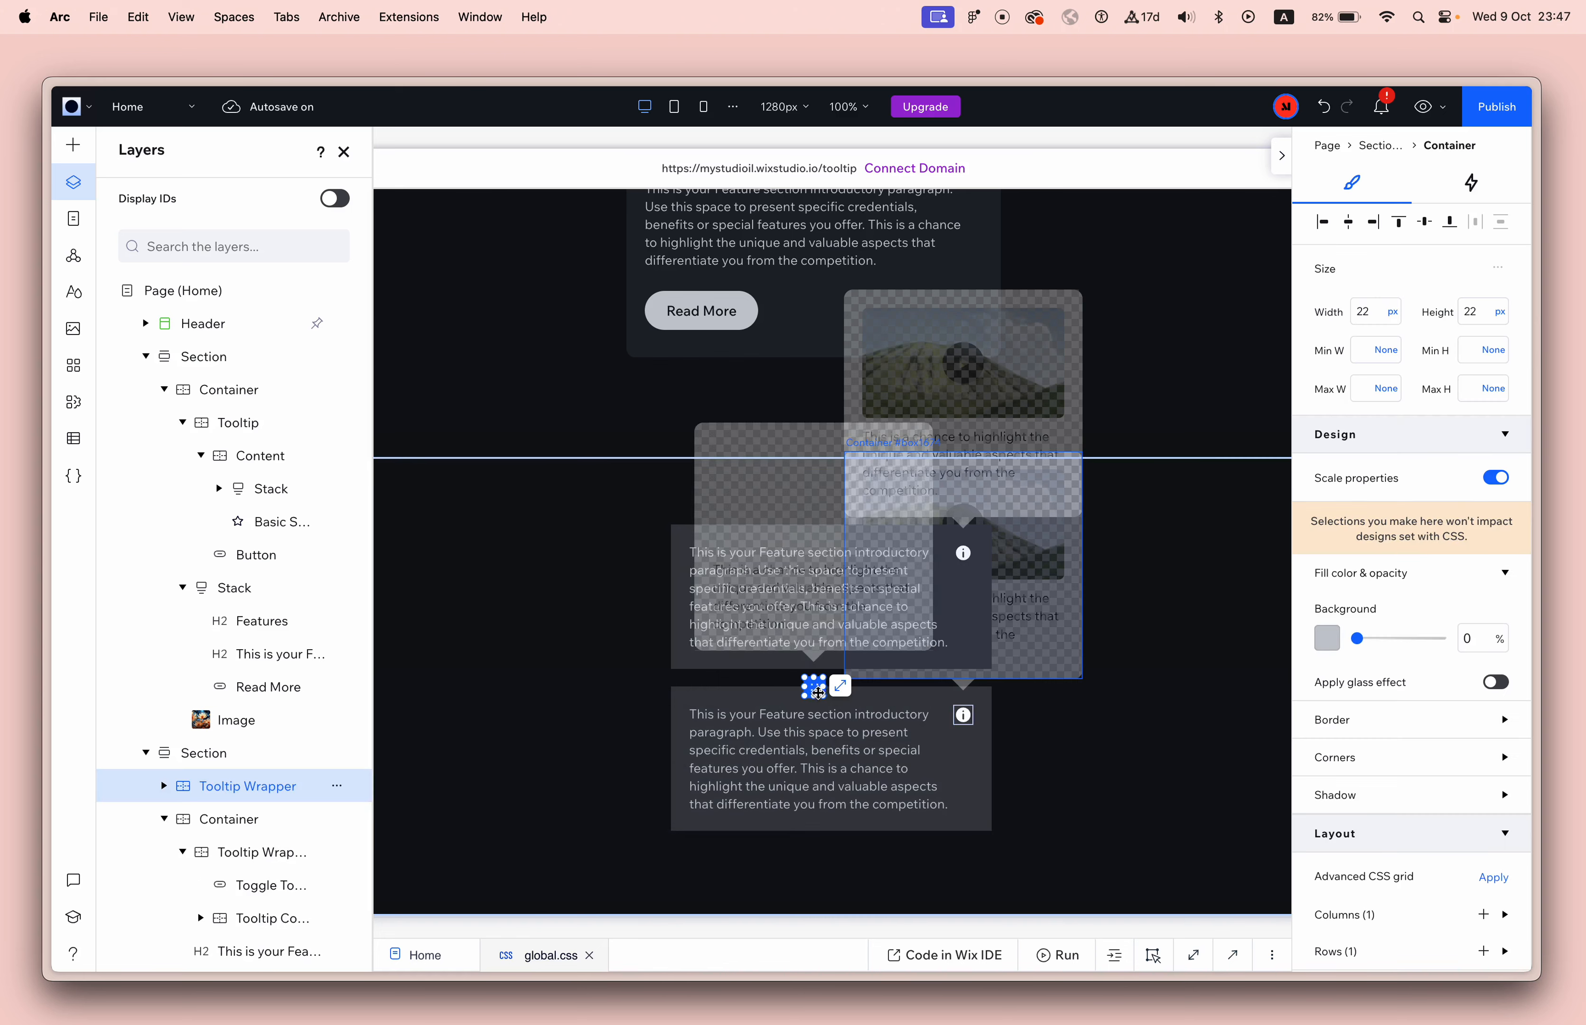
Move the pasted Tooltip Wrapper into the empty area beside the text boxes and duplicate it three times.
{"action": "left_click_drag", "start_coordinate": [812, 687], "coordinate": [503, 659]}
{"action": "key", "text": "super+d"}
{"action": "key", "text": "super+d"}
{"action": "key", "text": "super+d"}
{"action": "key", "text": "super+d"}
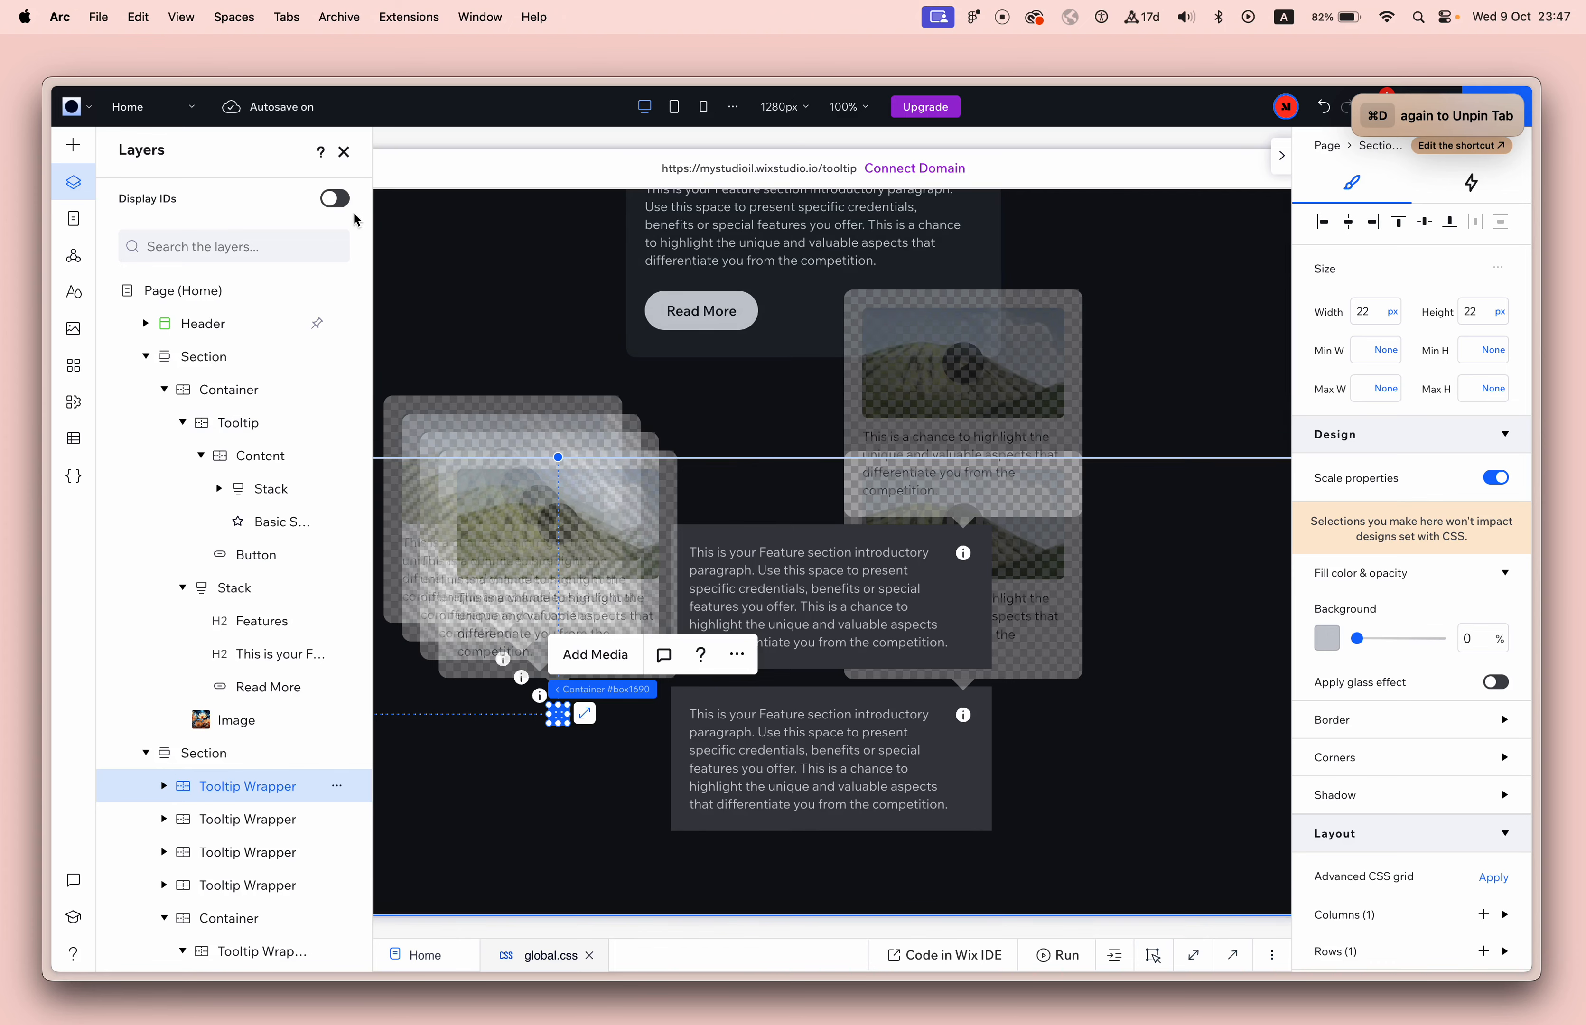
Examine the animations of the last duplicated Tooltip Wrapper and the click animation of its info button.
{"action": "left_click", "coordinate": [344, 156]}
{"action": "left_click", "coordinate": [411, 301]}
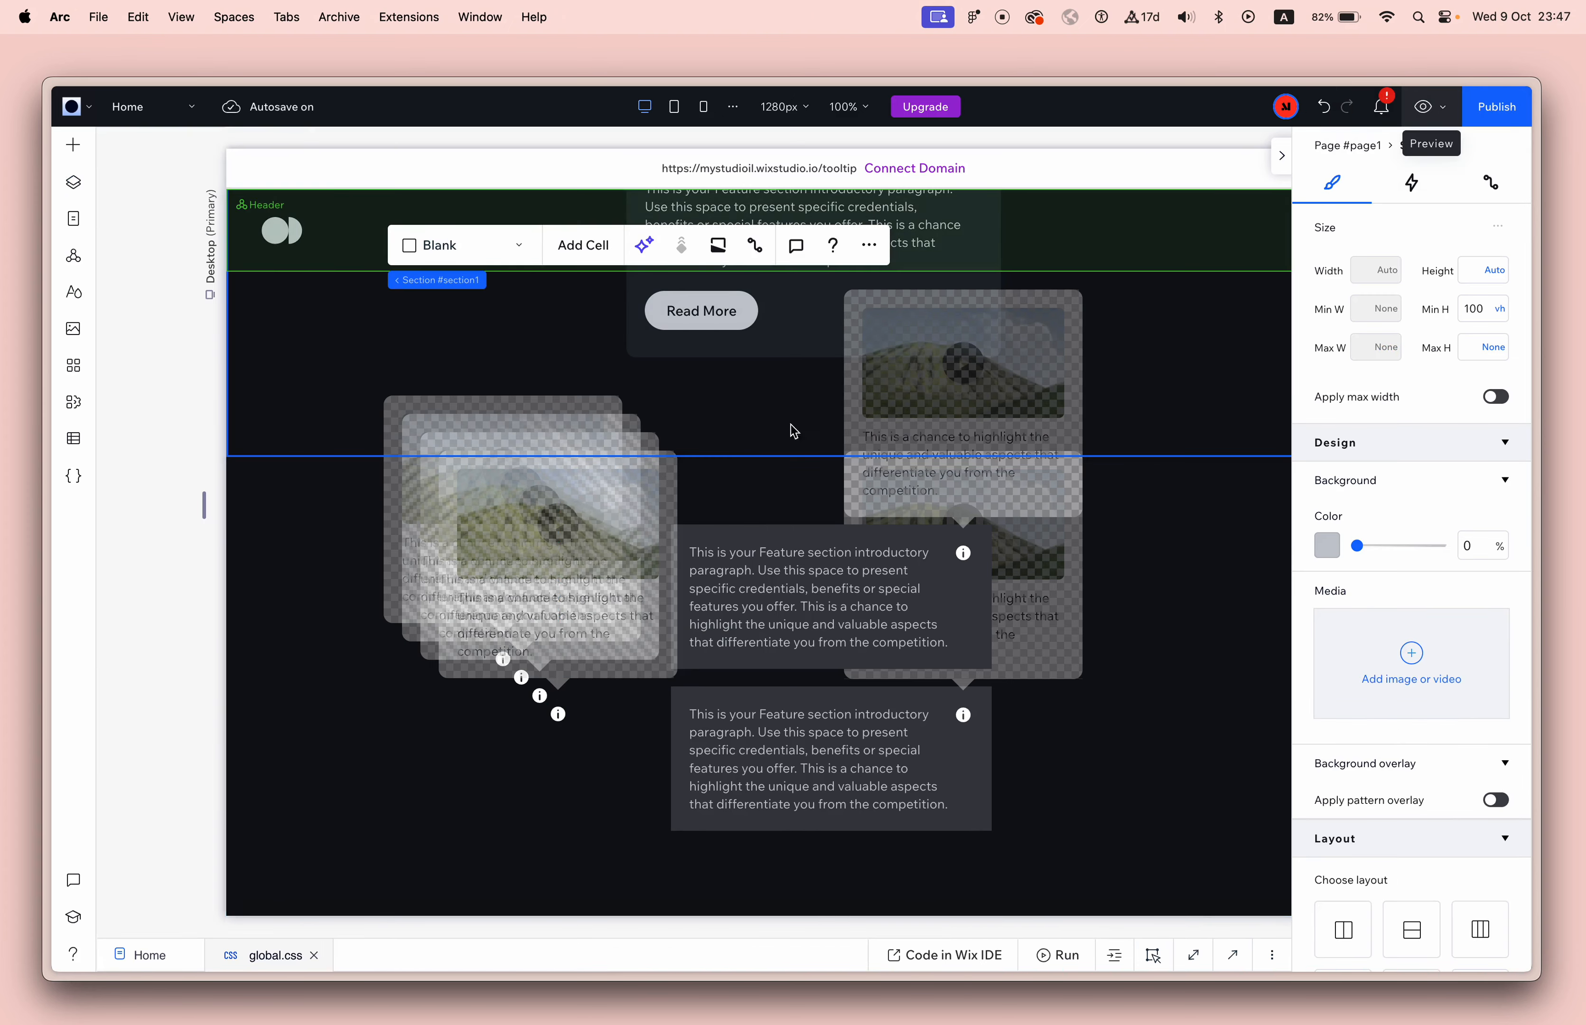
{"action": "left_click", "coordinate": [559, 717]}
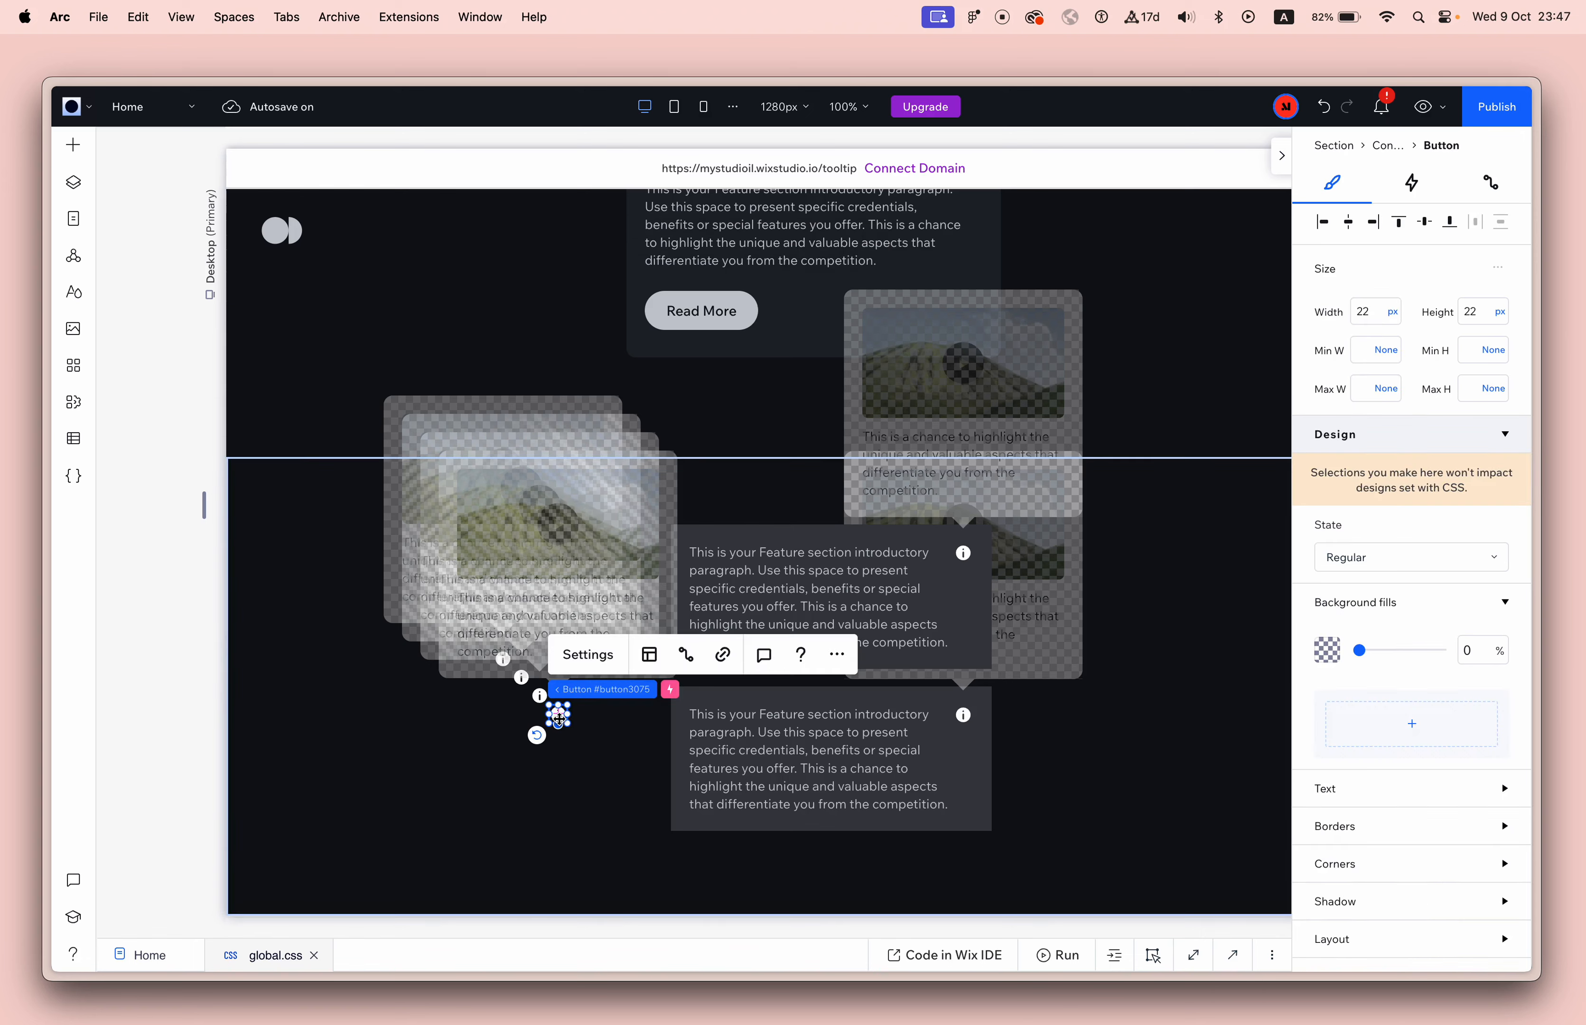
{"action": "left_click", "coordinate": [638, 695]}
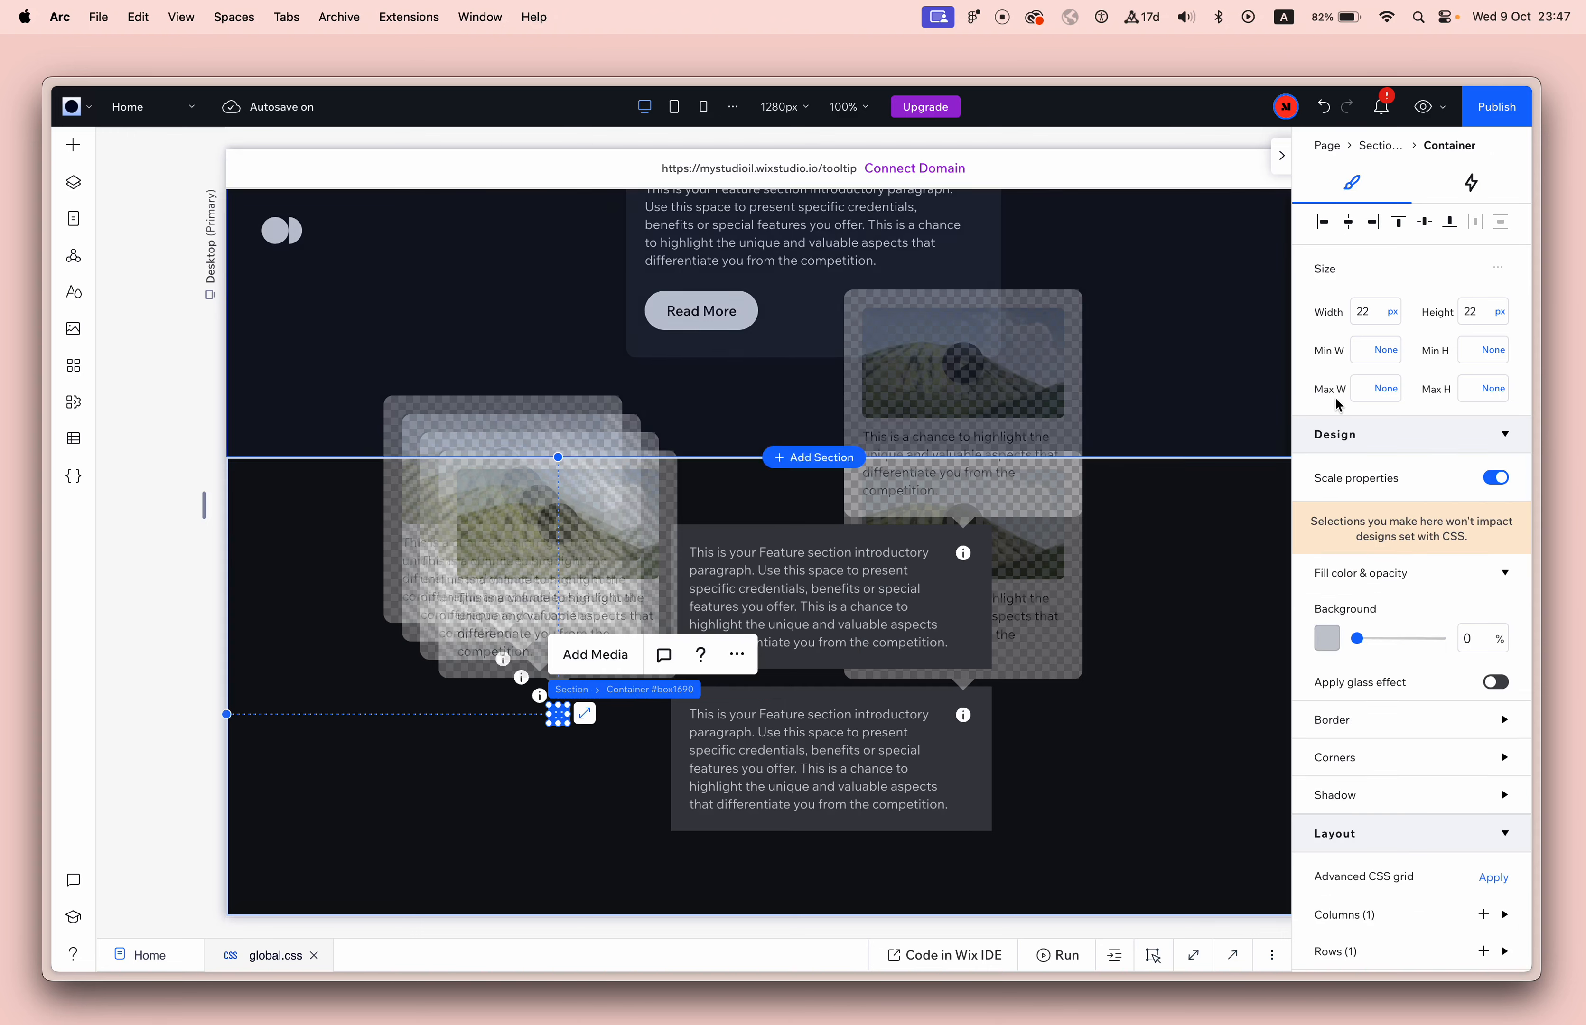
{"action": "left_click", "coordinate": [1468, 186]}
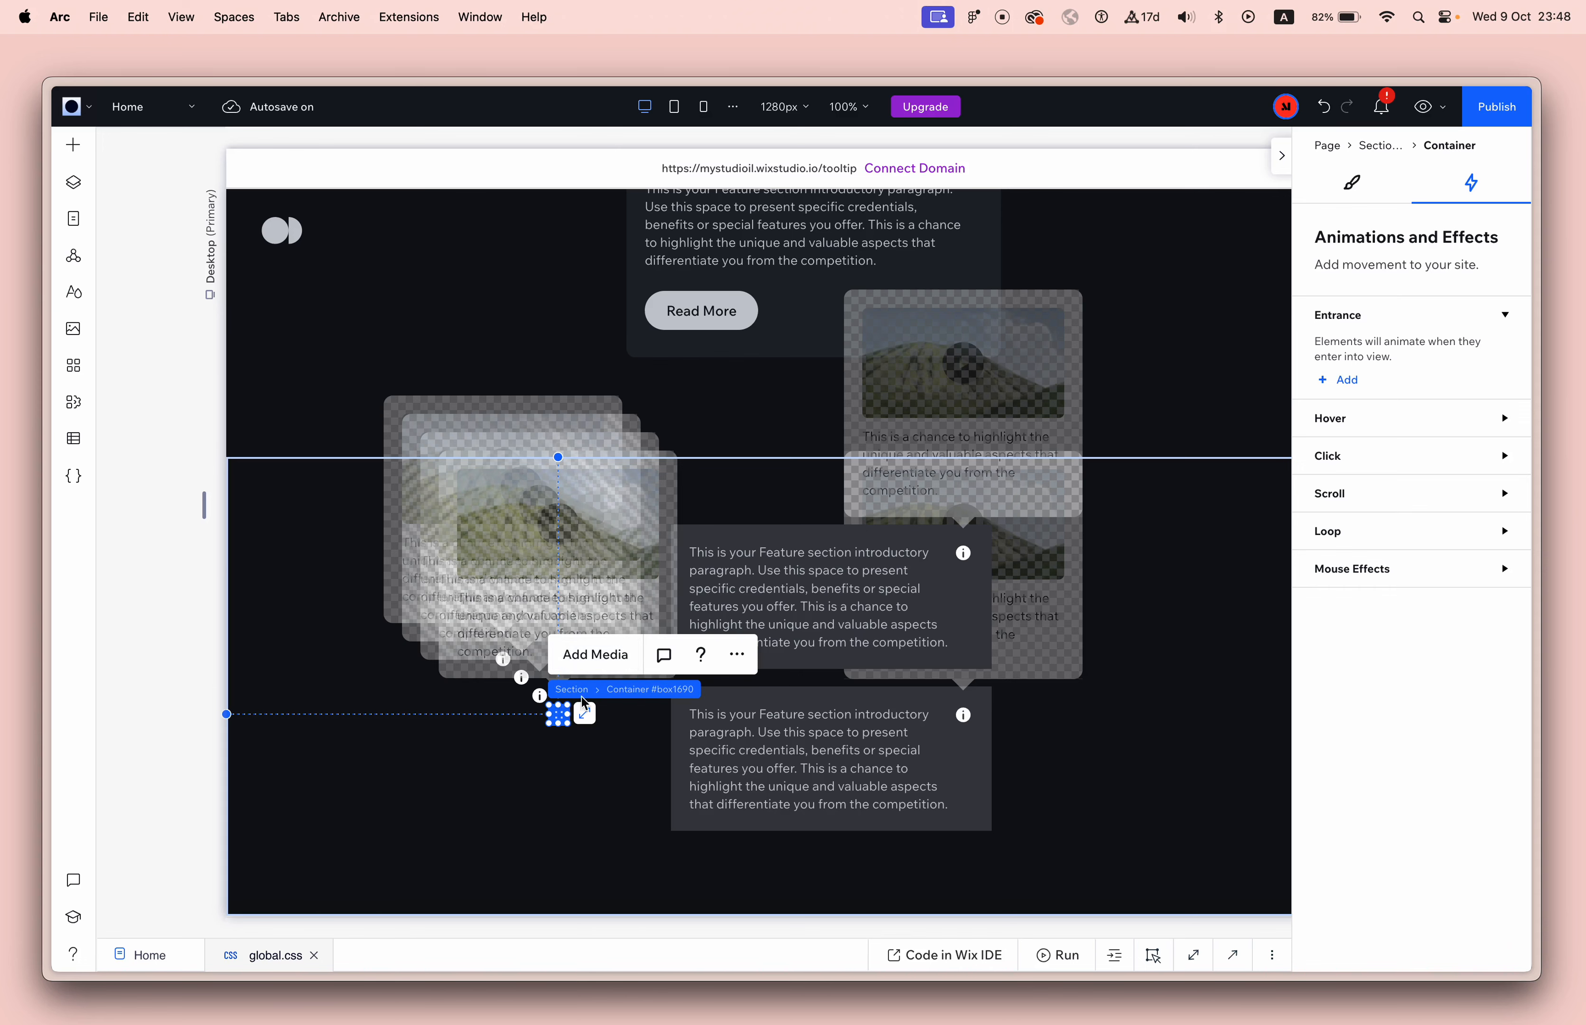
{"action": "left_click", "coordinate": [590, 743]}
{"action": "left_click", "coordinate": [562, 715]}
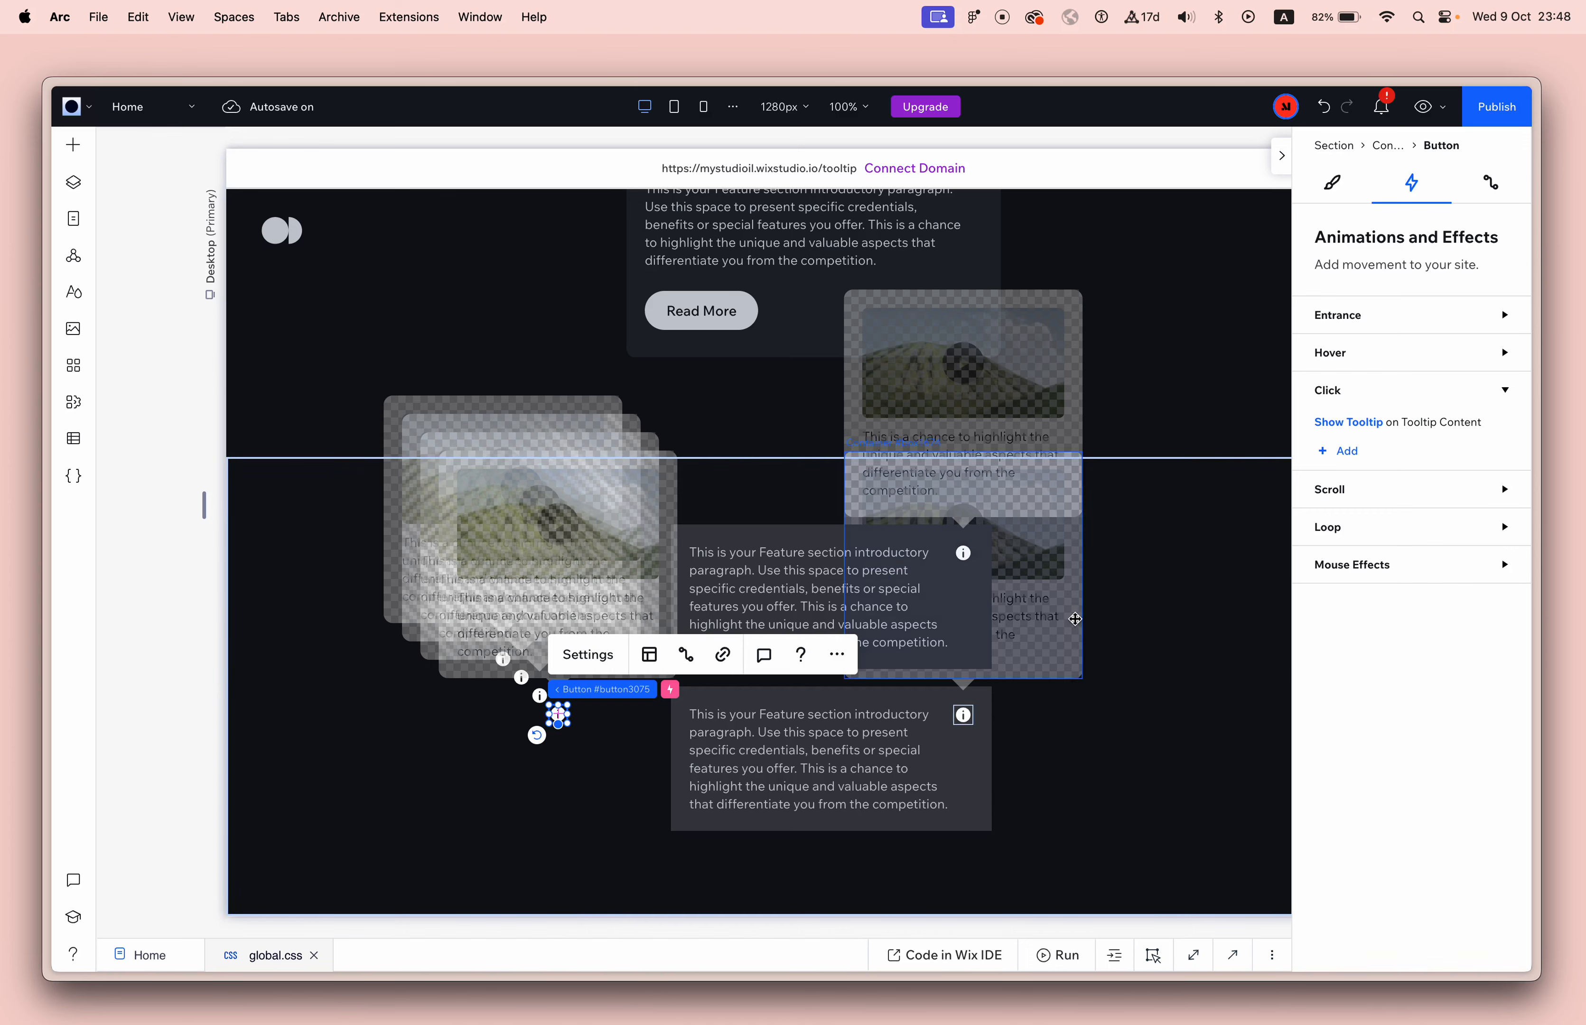
{"action": "left_click", "coordinate": [548, 750]}
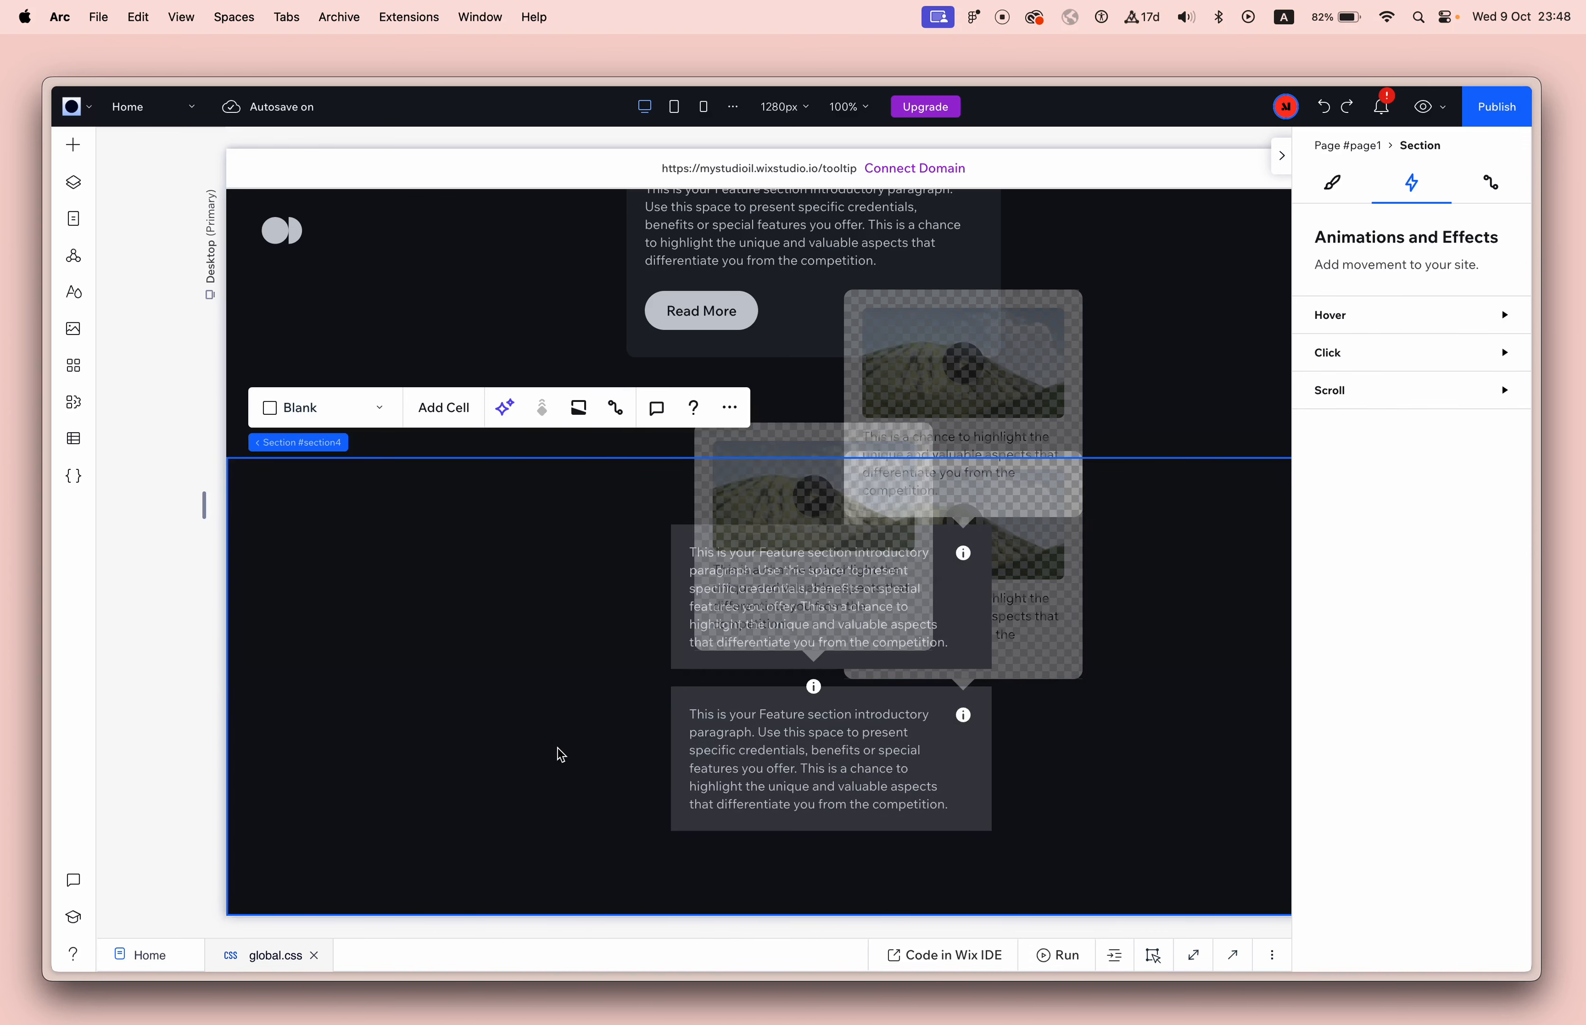
Review the Show Tooltip click animation setup on the upper text box's info button and go back to its animations.
{"action": "left_click", "coordinate": [963, 553]}
{"action": "left_click", "coordinate": [1356, 419]}
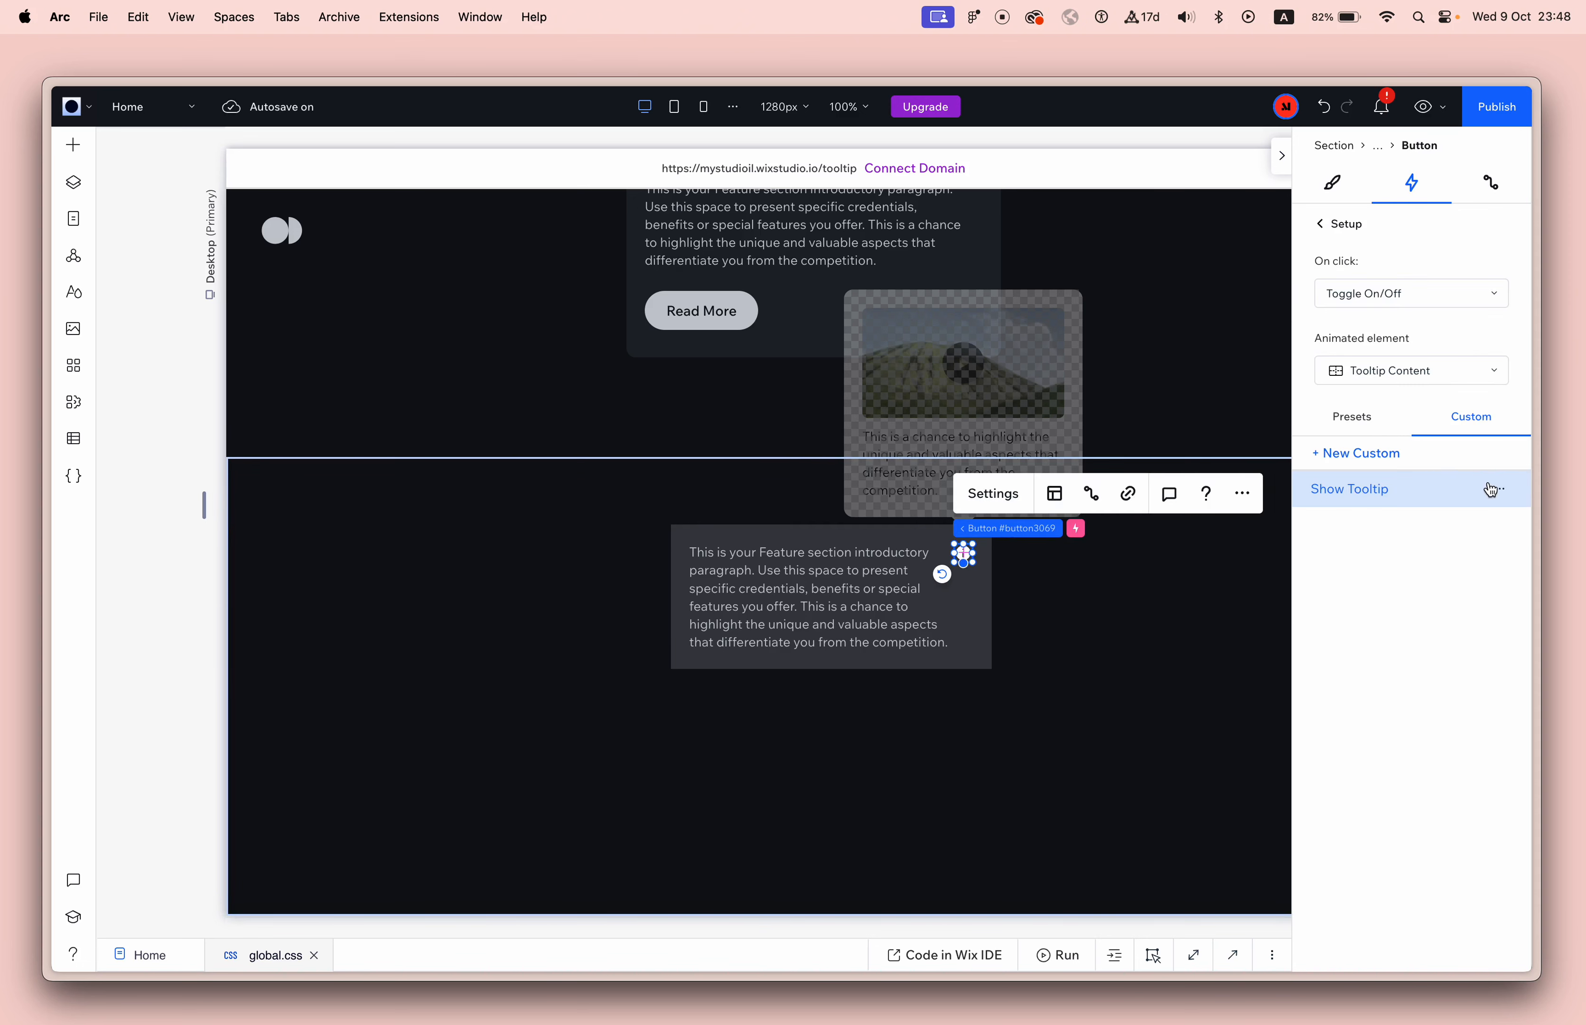
{"action": "left_click", "coordinate": [1329, 226]}
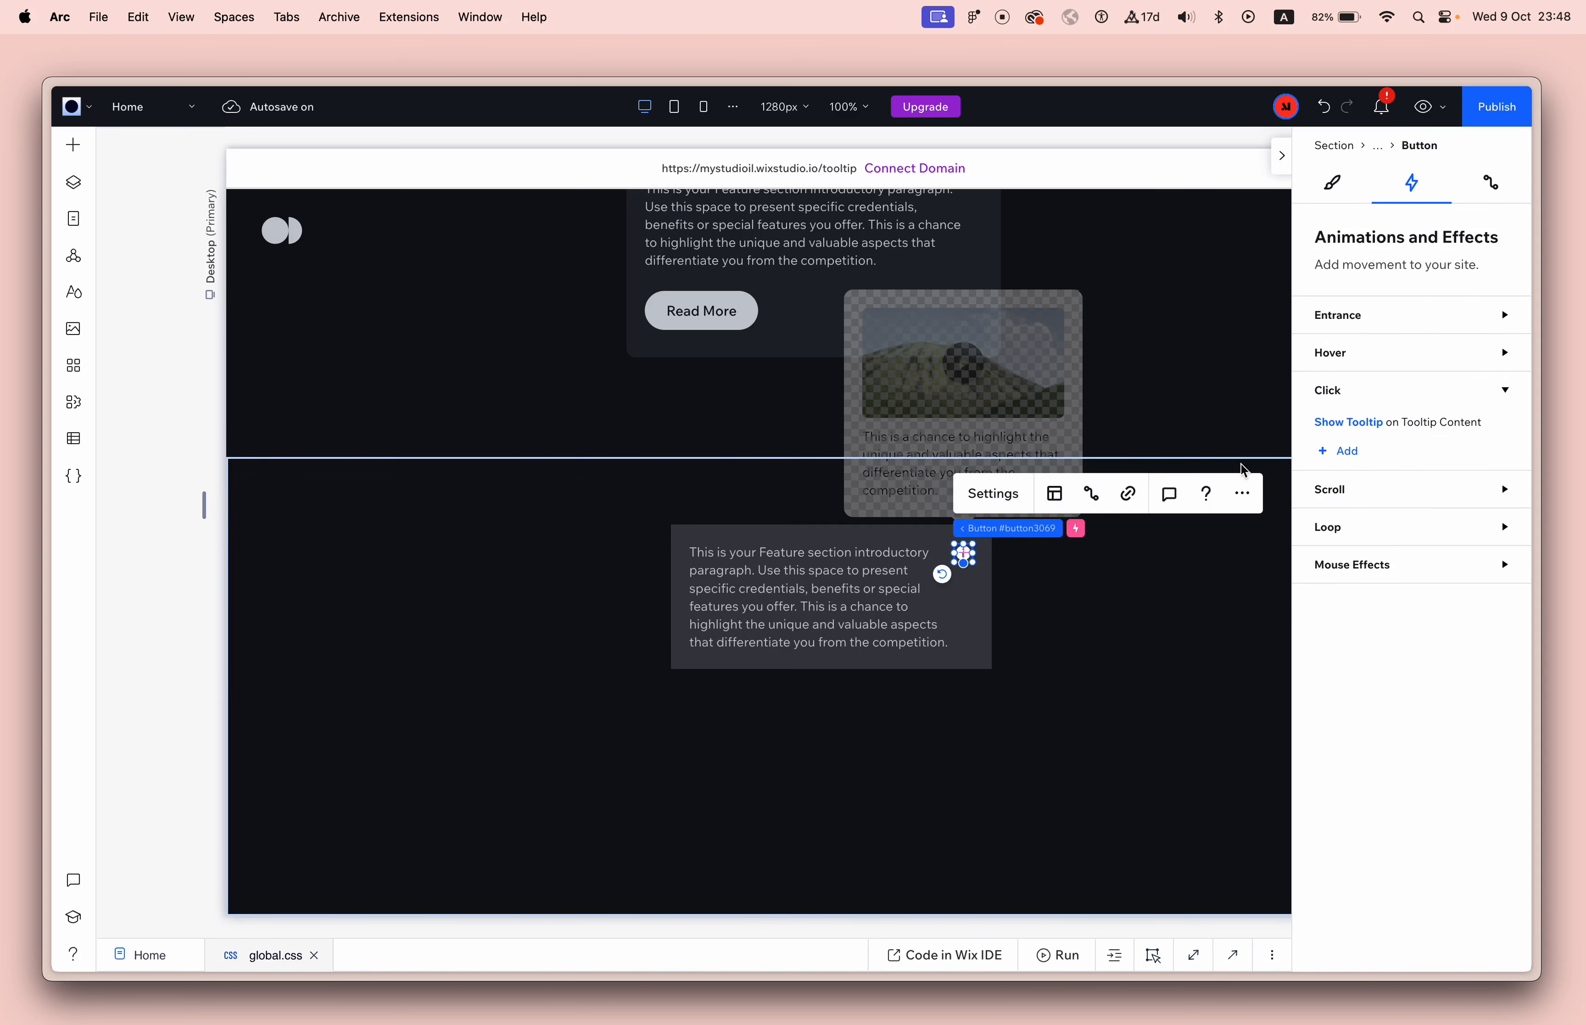
Add a hover interaction to the info button that starts the custom Show Tooltip animation on Tooltip Content, and test it in preview.
{"action": "left_click", "coordinate": [1379, 363]}
{"action": "left_click", "coordinate": [1347, 417]}
{"action": "left_click", "coordinate": [1458, 422]}
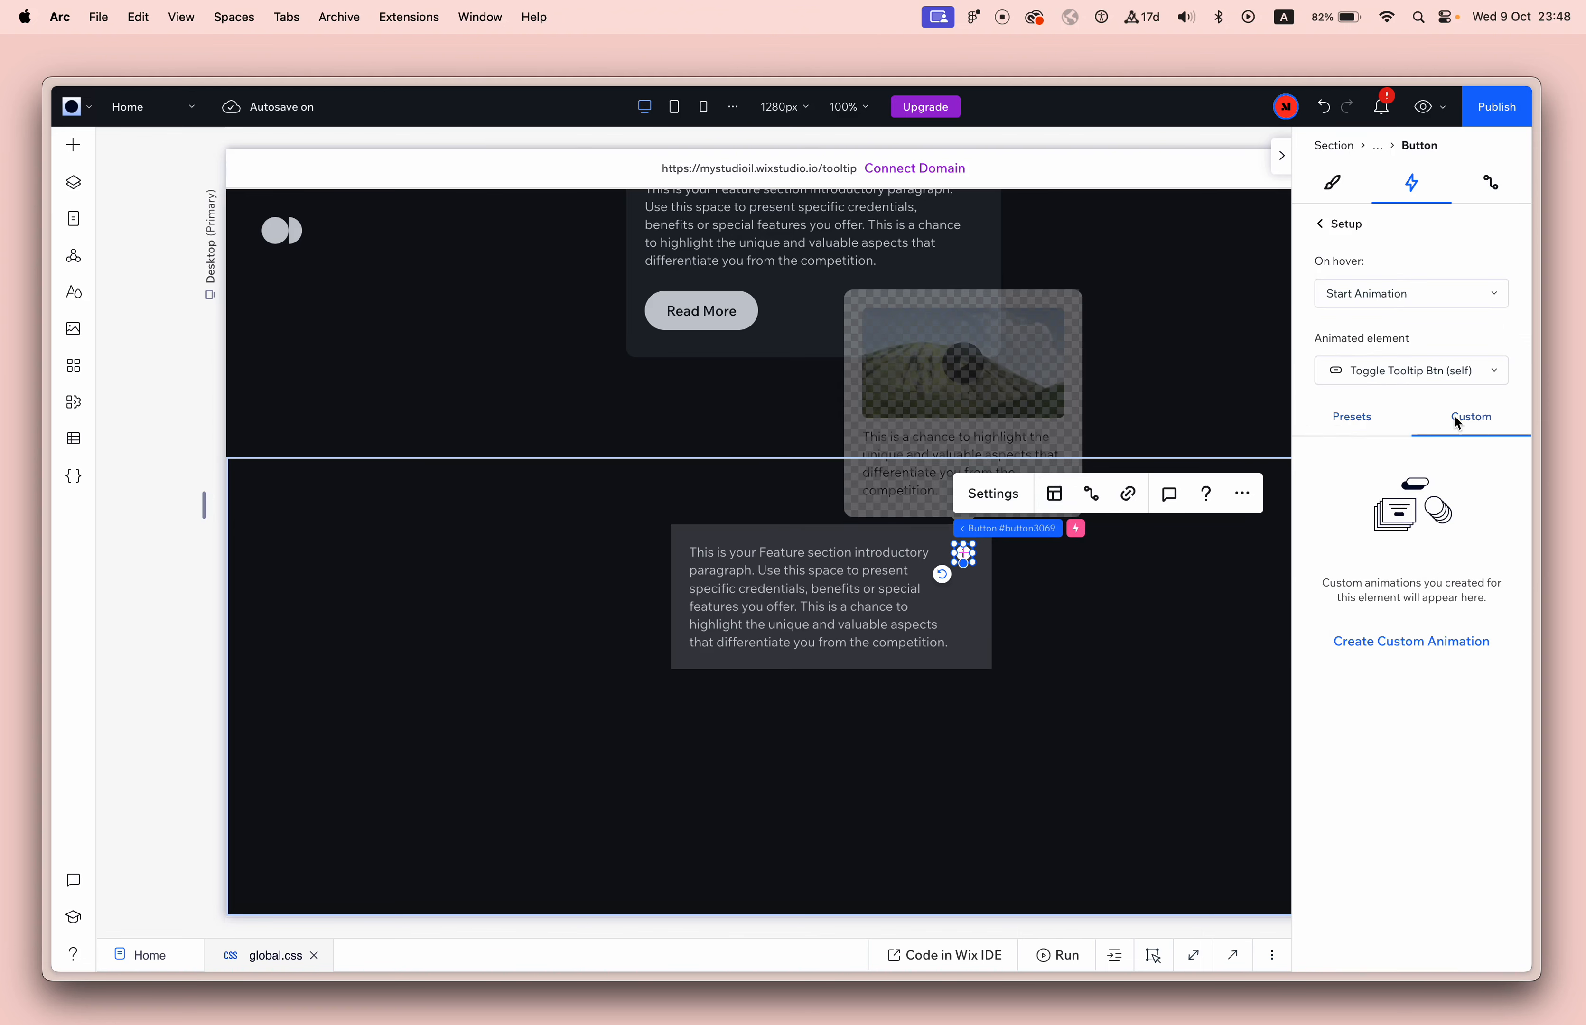
{"action": "left_click", "coordinate": [1411, 371]}
{"action": "left_click", "coordinate": [1393, 557]}
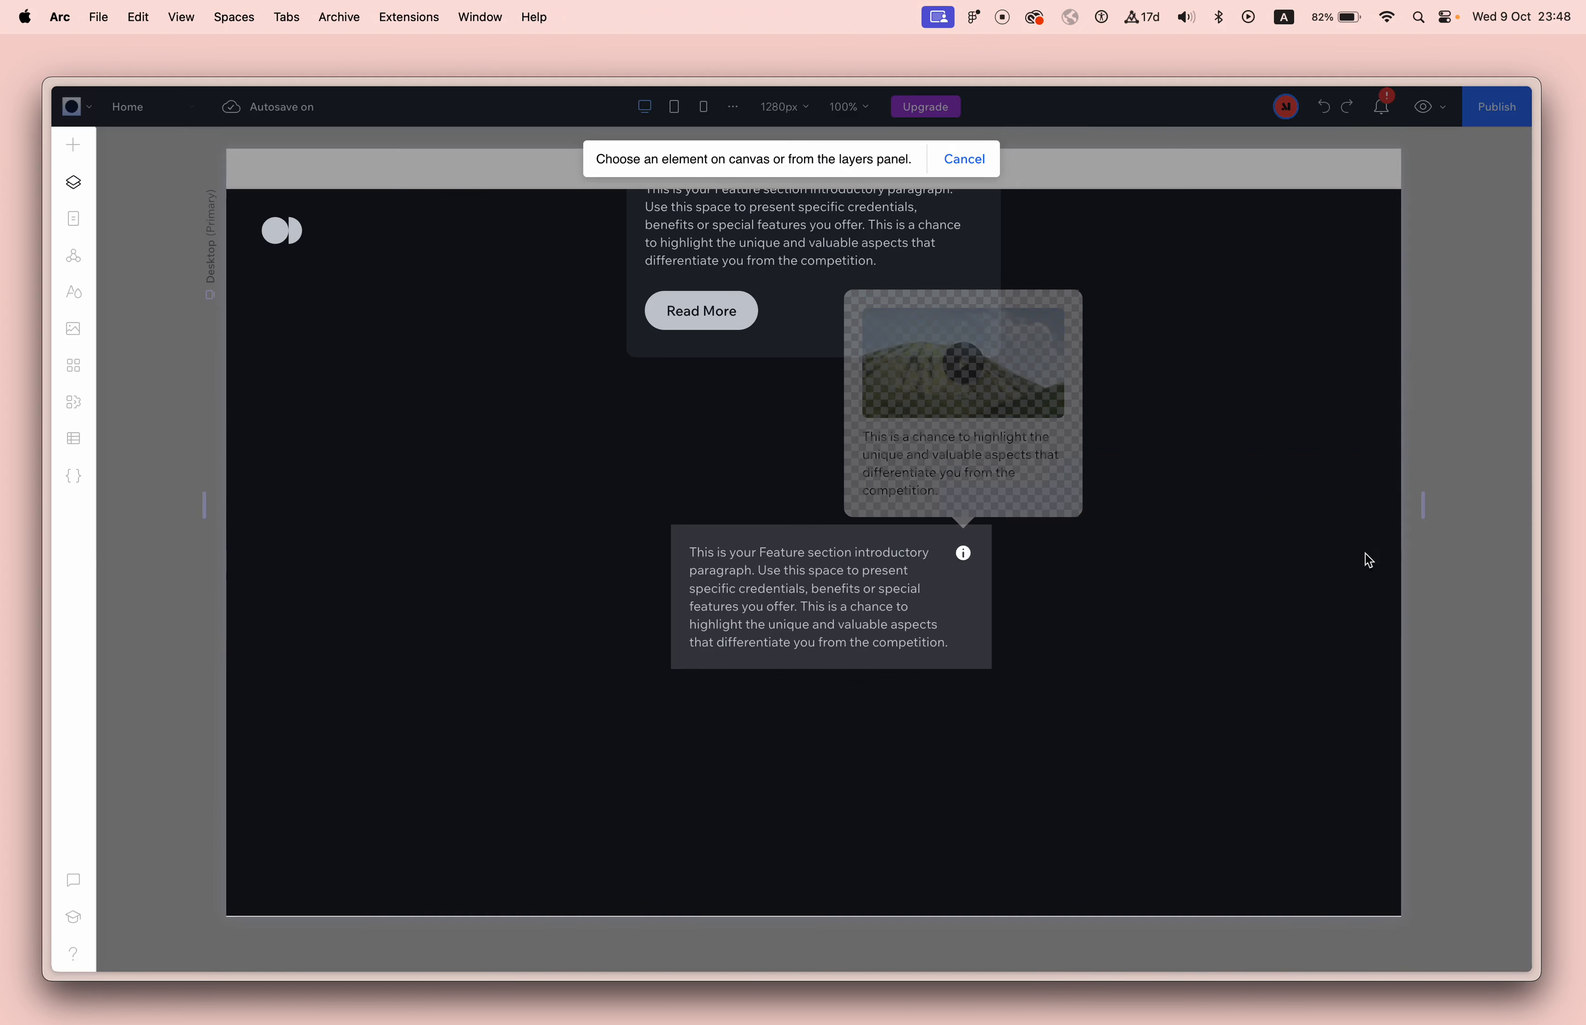
{"action": "left_click", "coordinate": [1083, 517]}
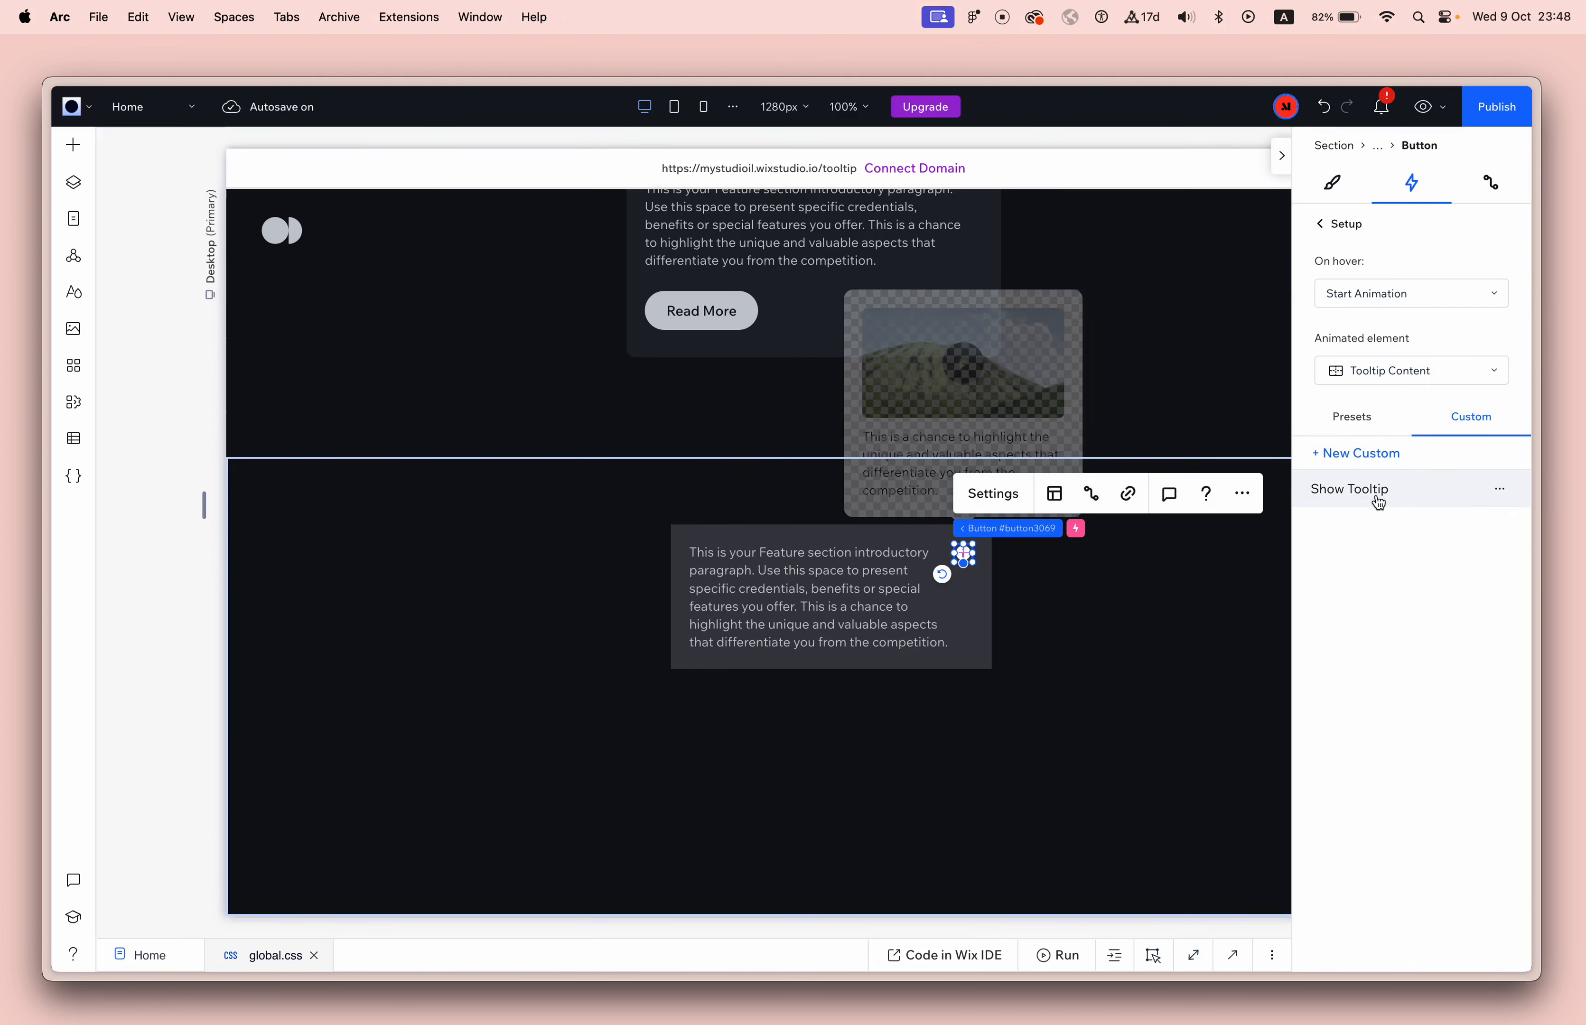
{"action": "left_click", "coordinate": [1423, 107]}
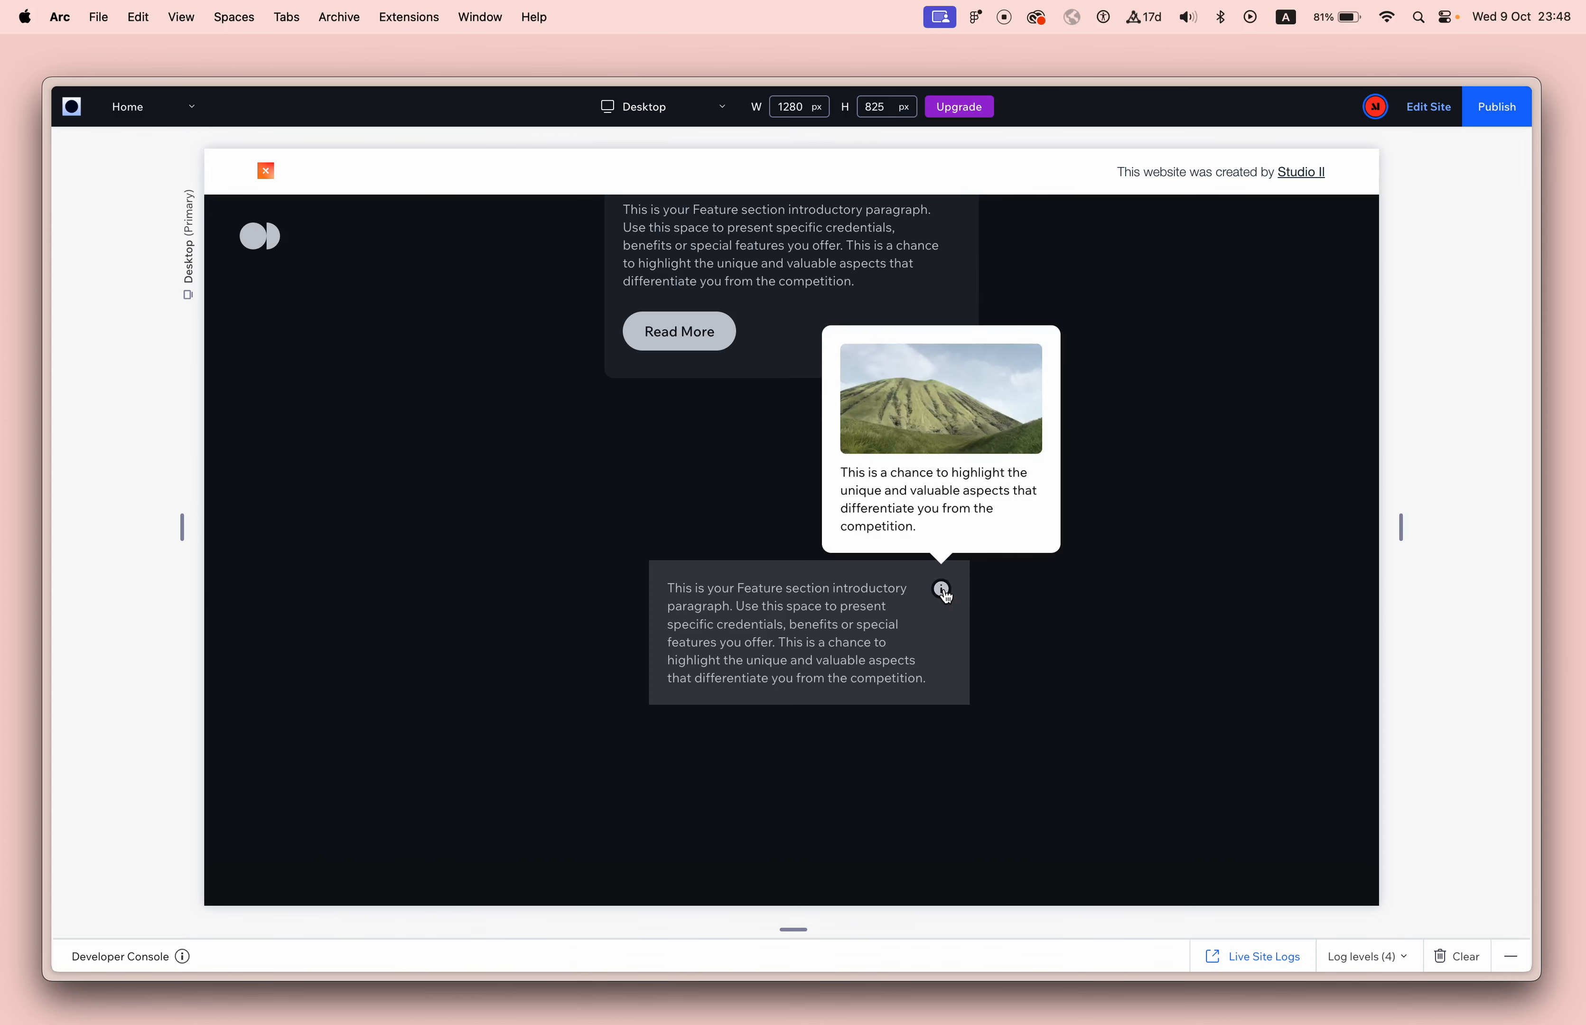
{"action": "mouse_move", "coordinate": [948, 593]}
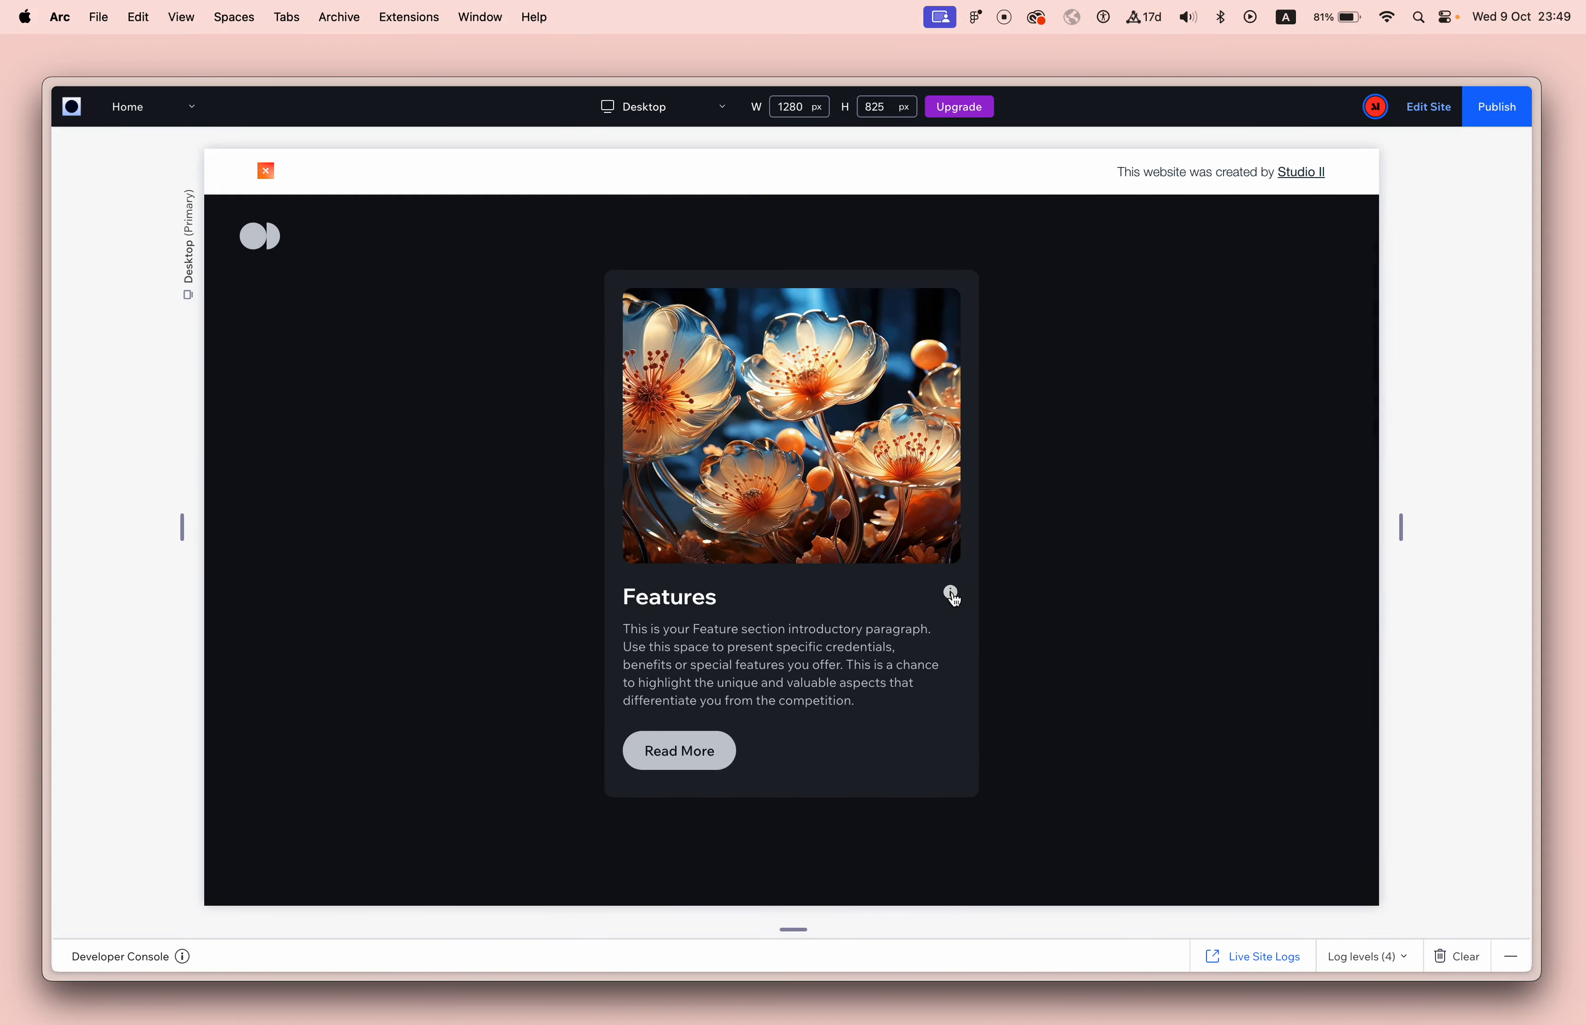
Switch to the live site's browser tab and test showing and hiding the Legend tooltip with the Features card's info button.
{"action": "key", "text": "ctrl+Tab"}
{"action": "key", "text": "ctrl+Tab"}
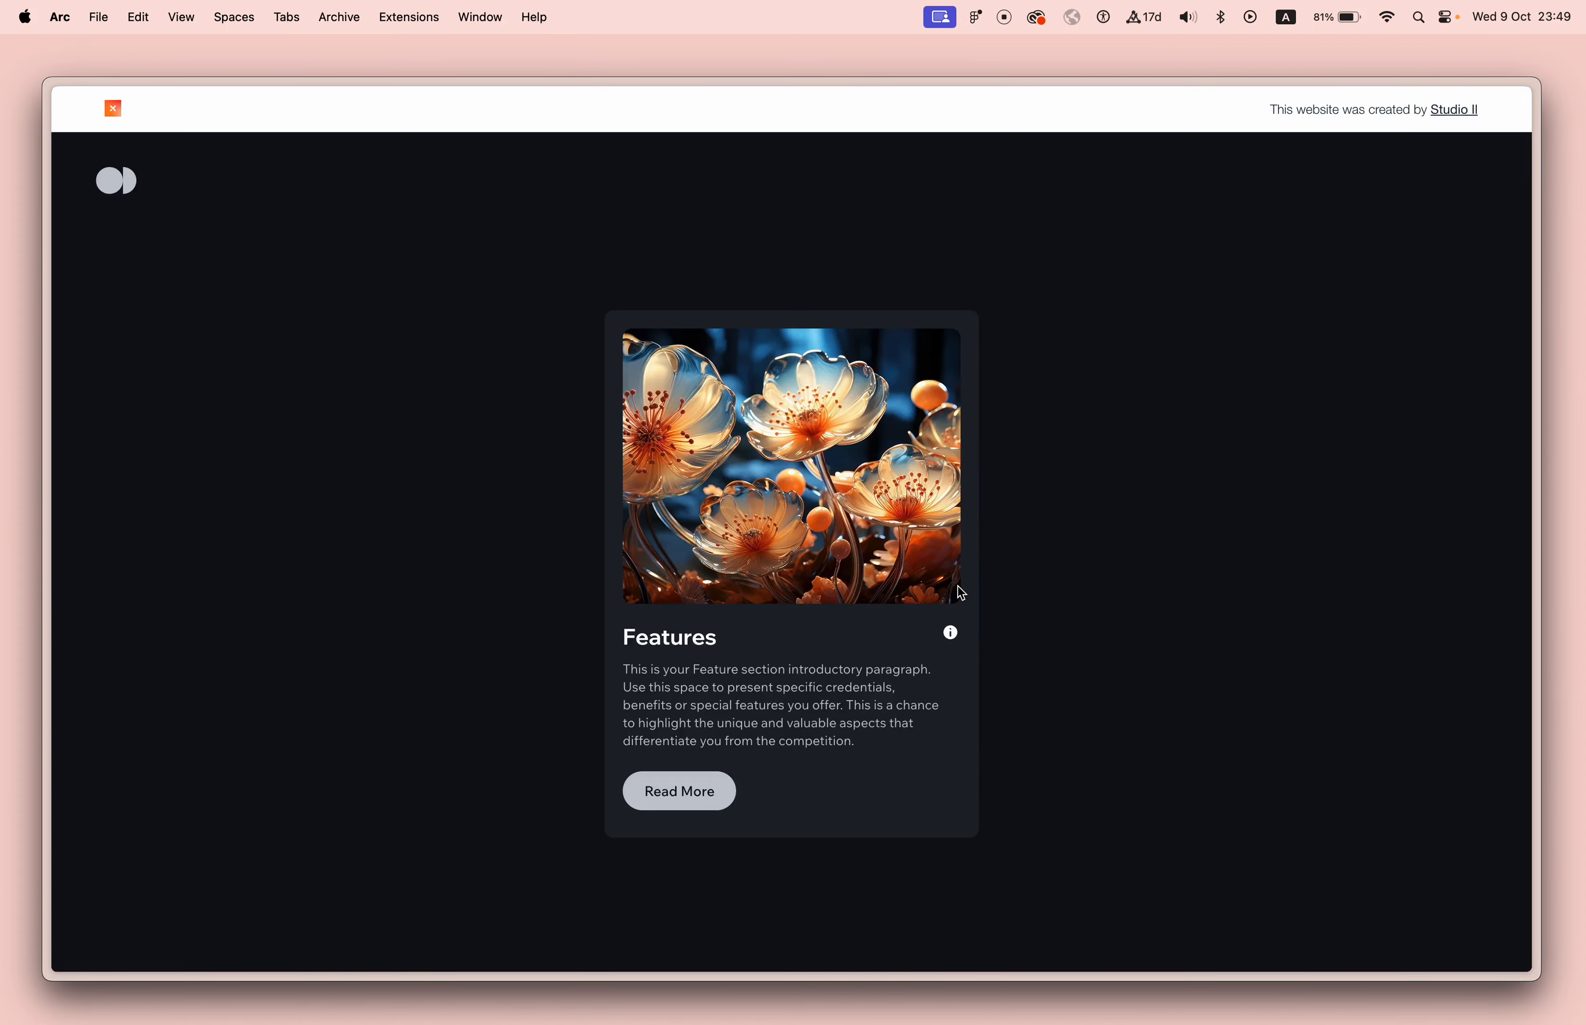
{"action": "key", "text": "ctrl+Tab"}
{"action": "key", "text": "ctrl+shift+Tab"}
{"action": "left_click", "coordinate": [957, 634]}
{"action": "scroll", "coordinate": [957, 635], "scroll_direction": "up", "scroll_amount": 5}
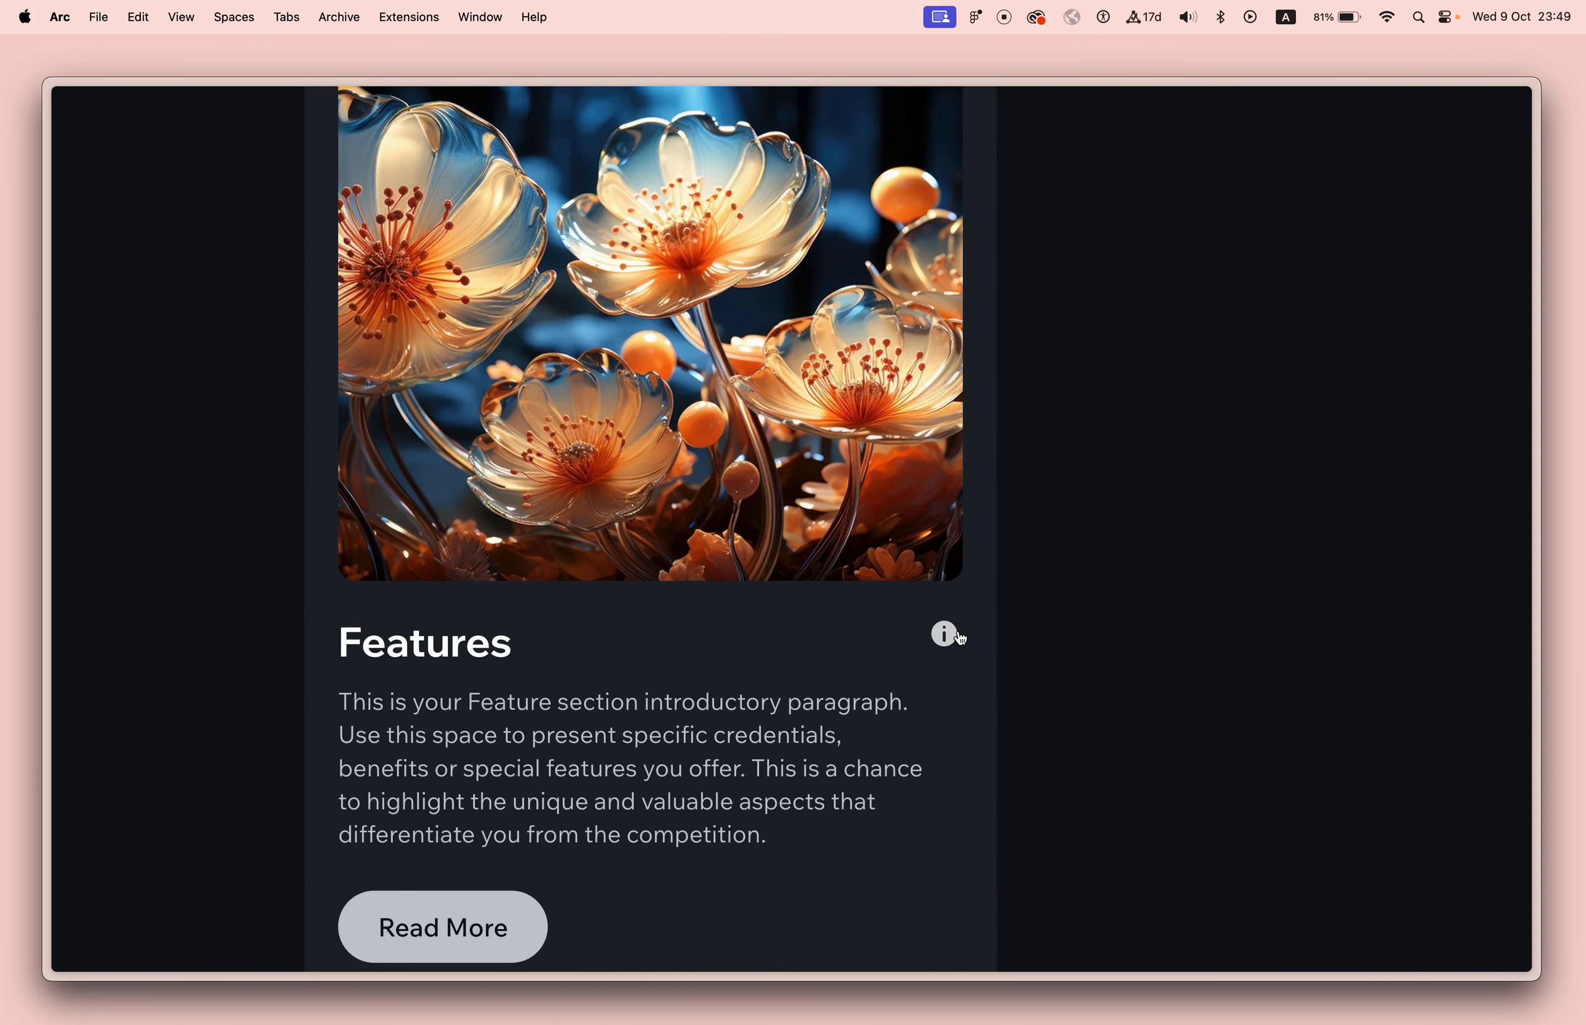
{"action": "left_click", "coordinate": [958, 634]}
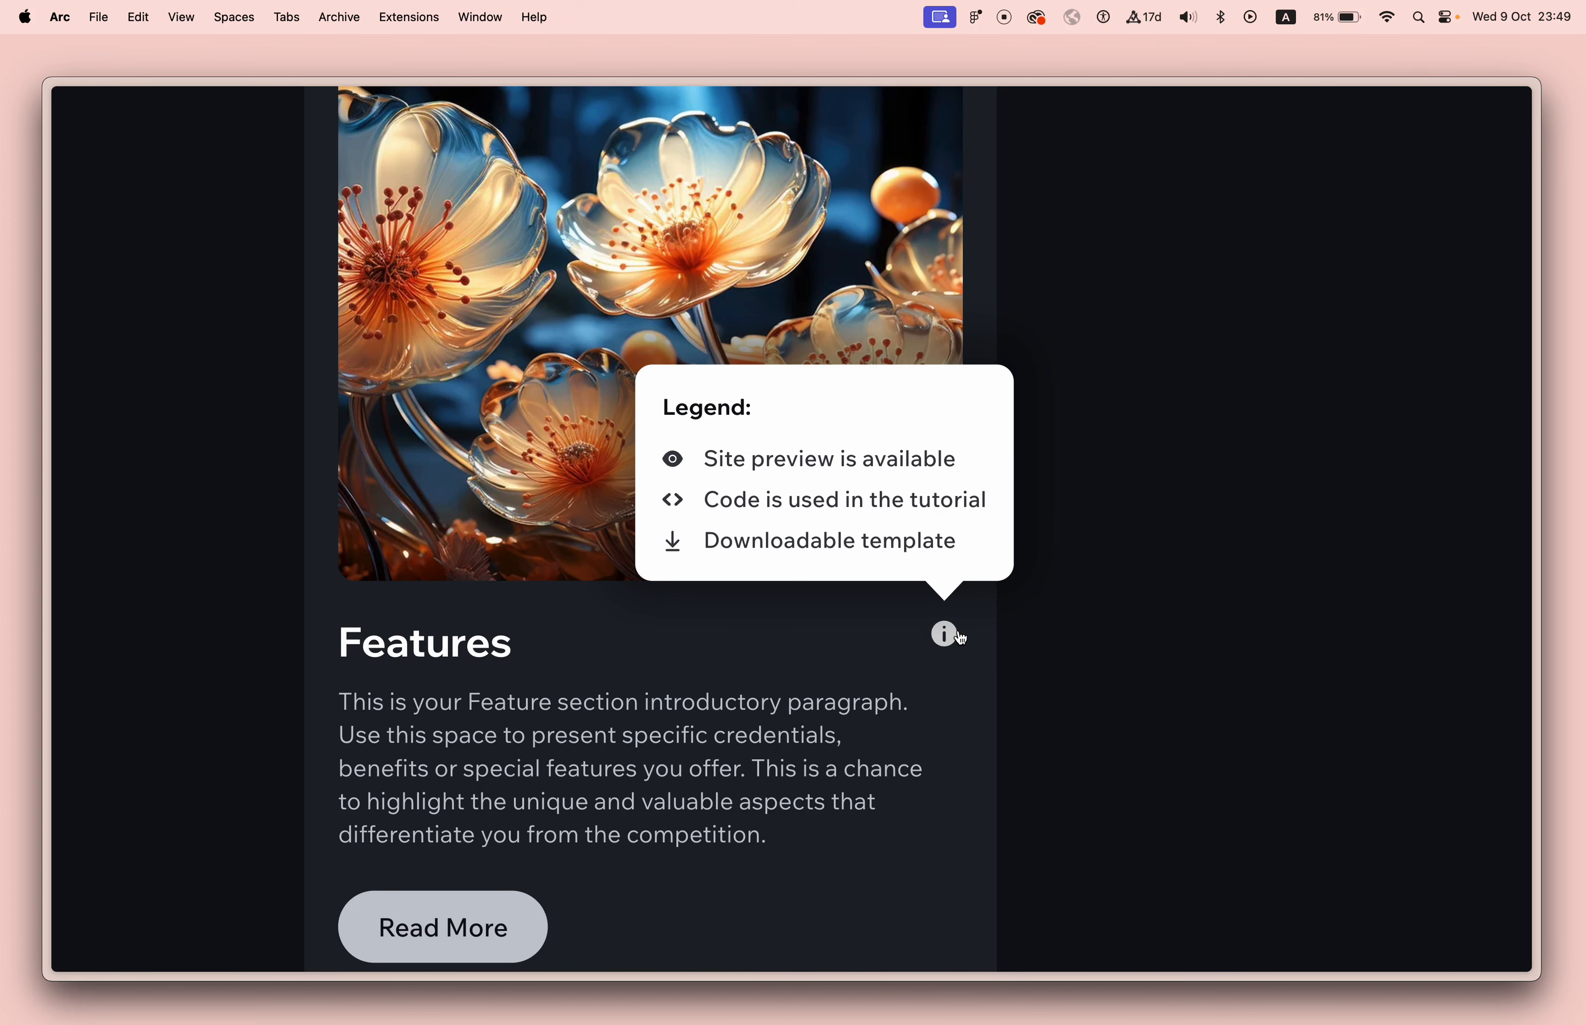
{"action": "scroll", "coordinate": [961, 638], "scroll_direction": "down", "scroll_amount": 5}
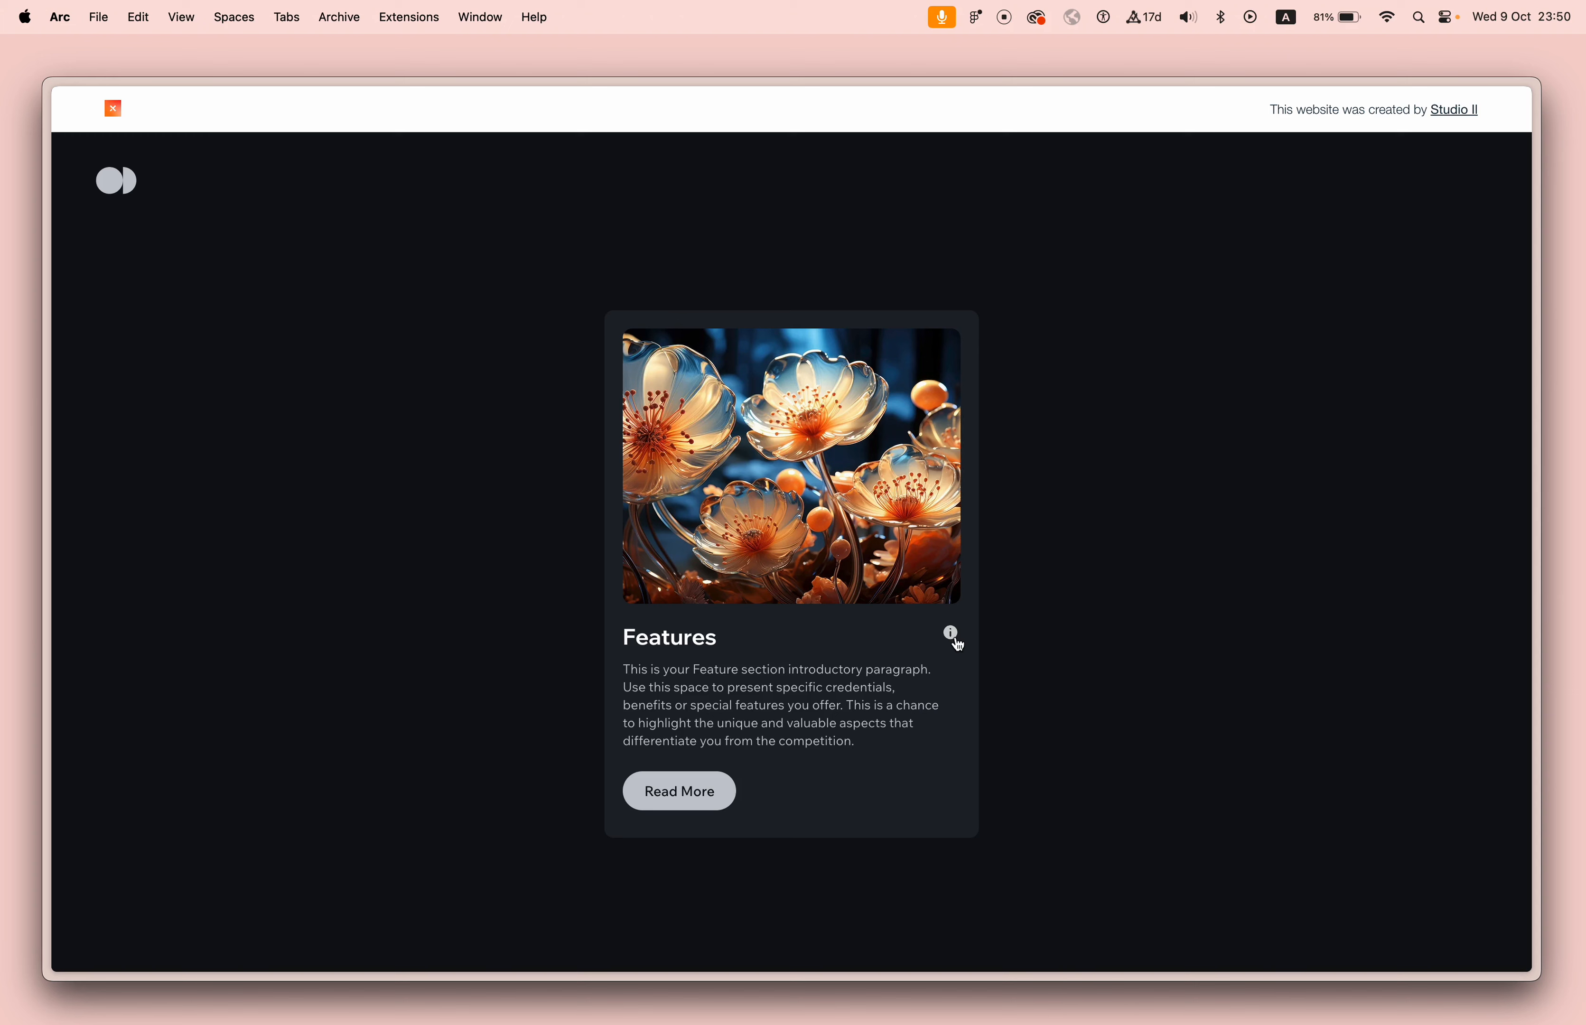
{"action": "mouse_move", "coordinate": [958, 643]}
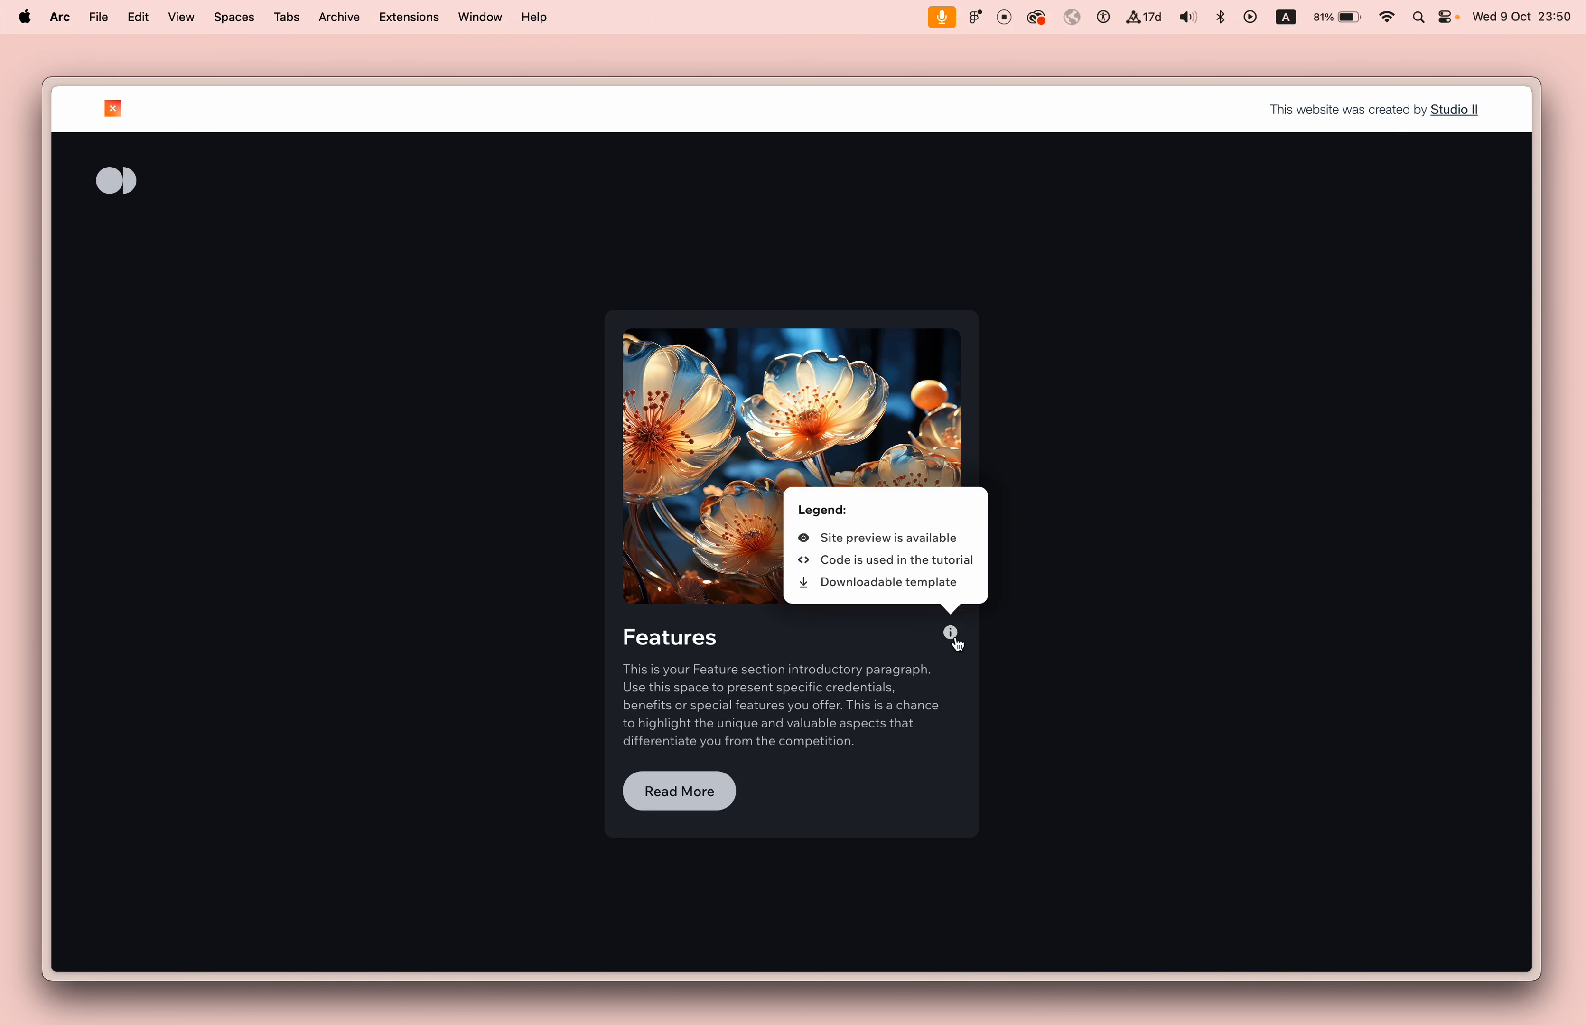